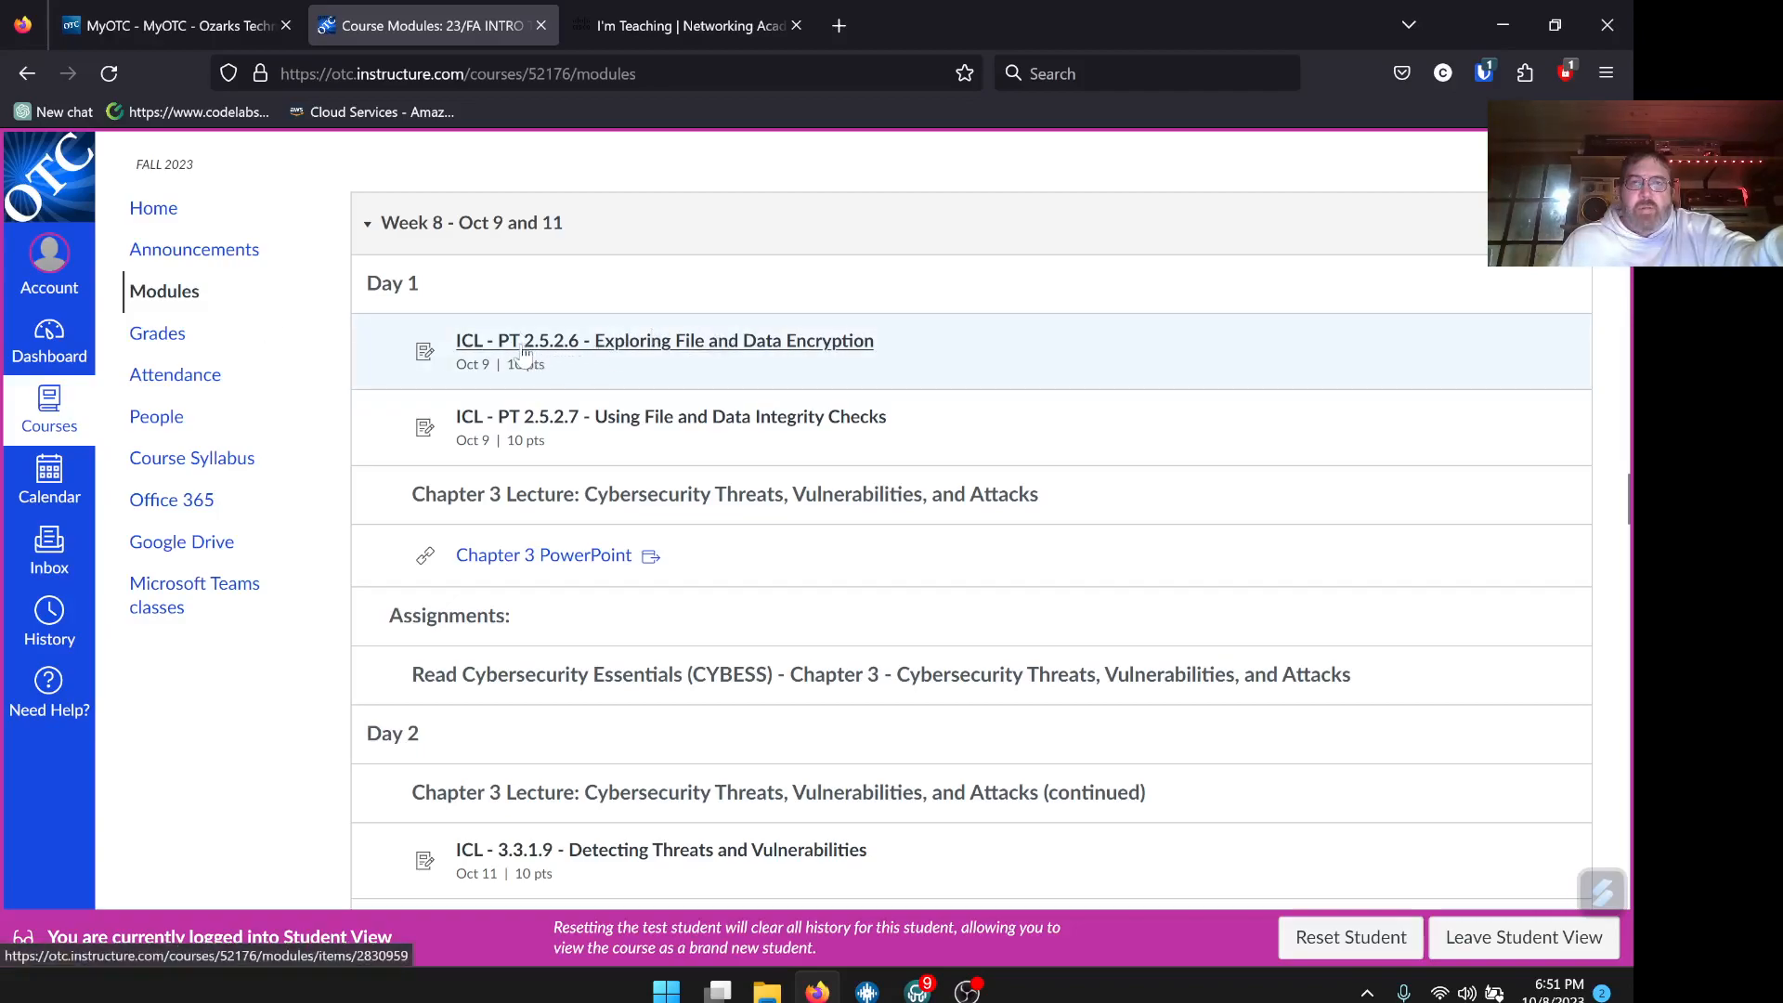
Open the ICL - PT 2.5.2.6 Exploring File and Data Encryption assignment in Canvas
left_click(668, 349)
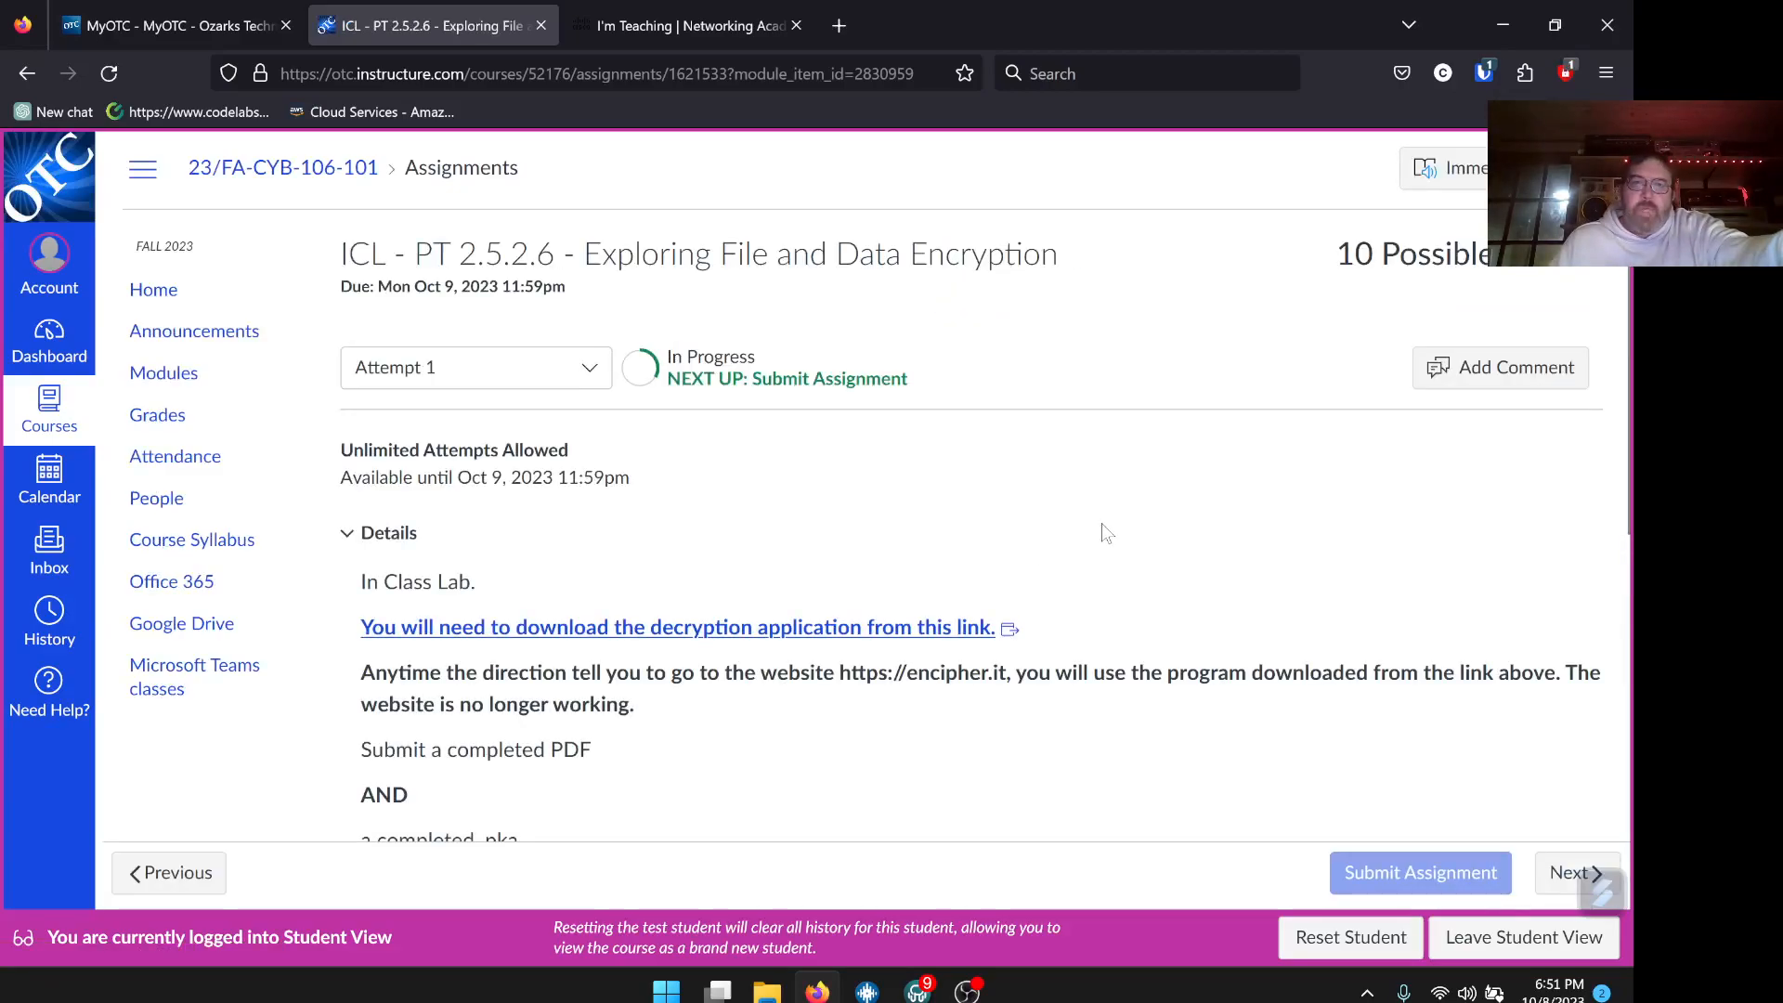
scroll(1105, 532, "down", 2)
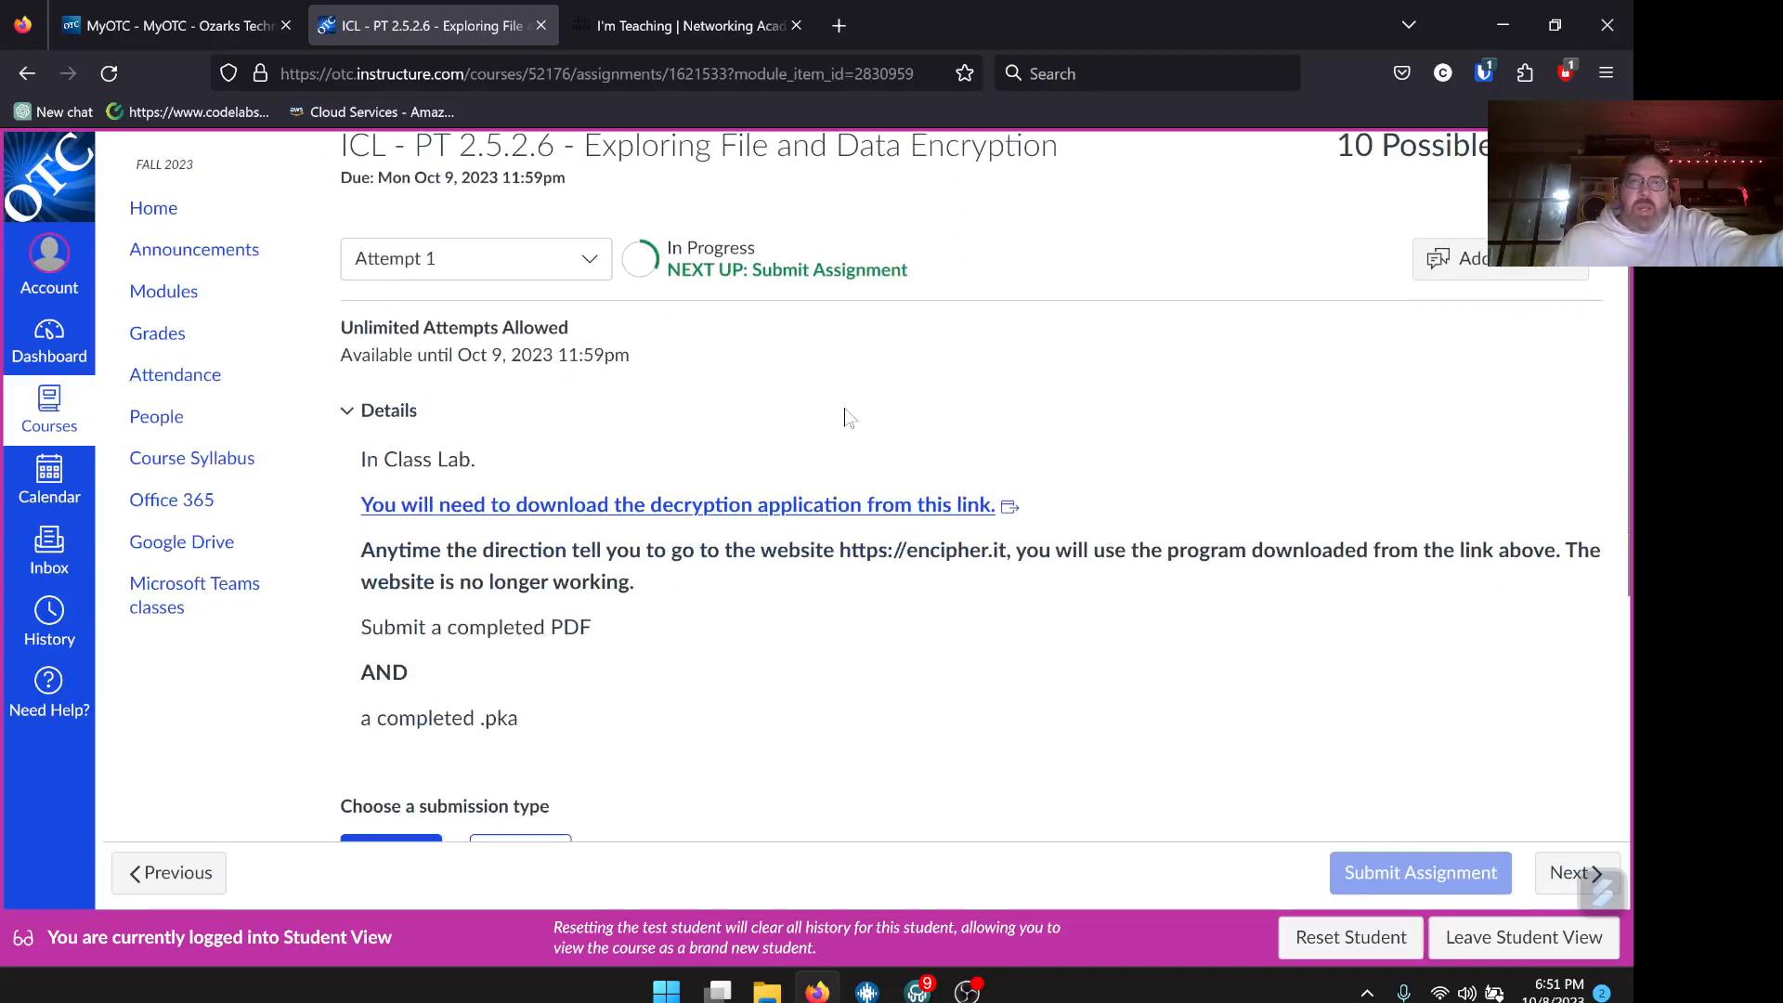
scroll(847, 418, "up", 2)
scroll(847, 418, "down", 2)
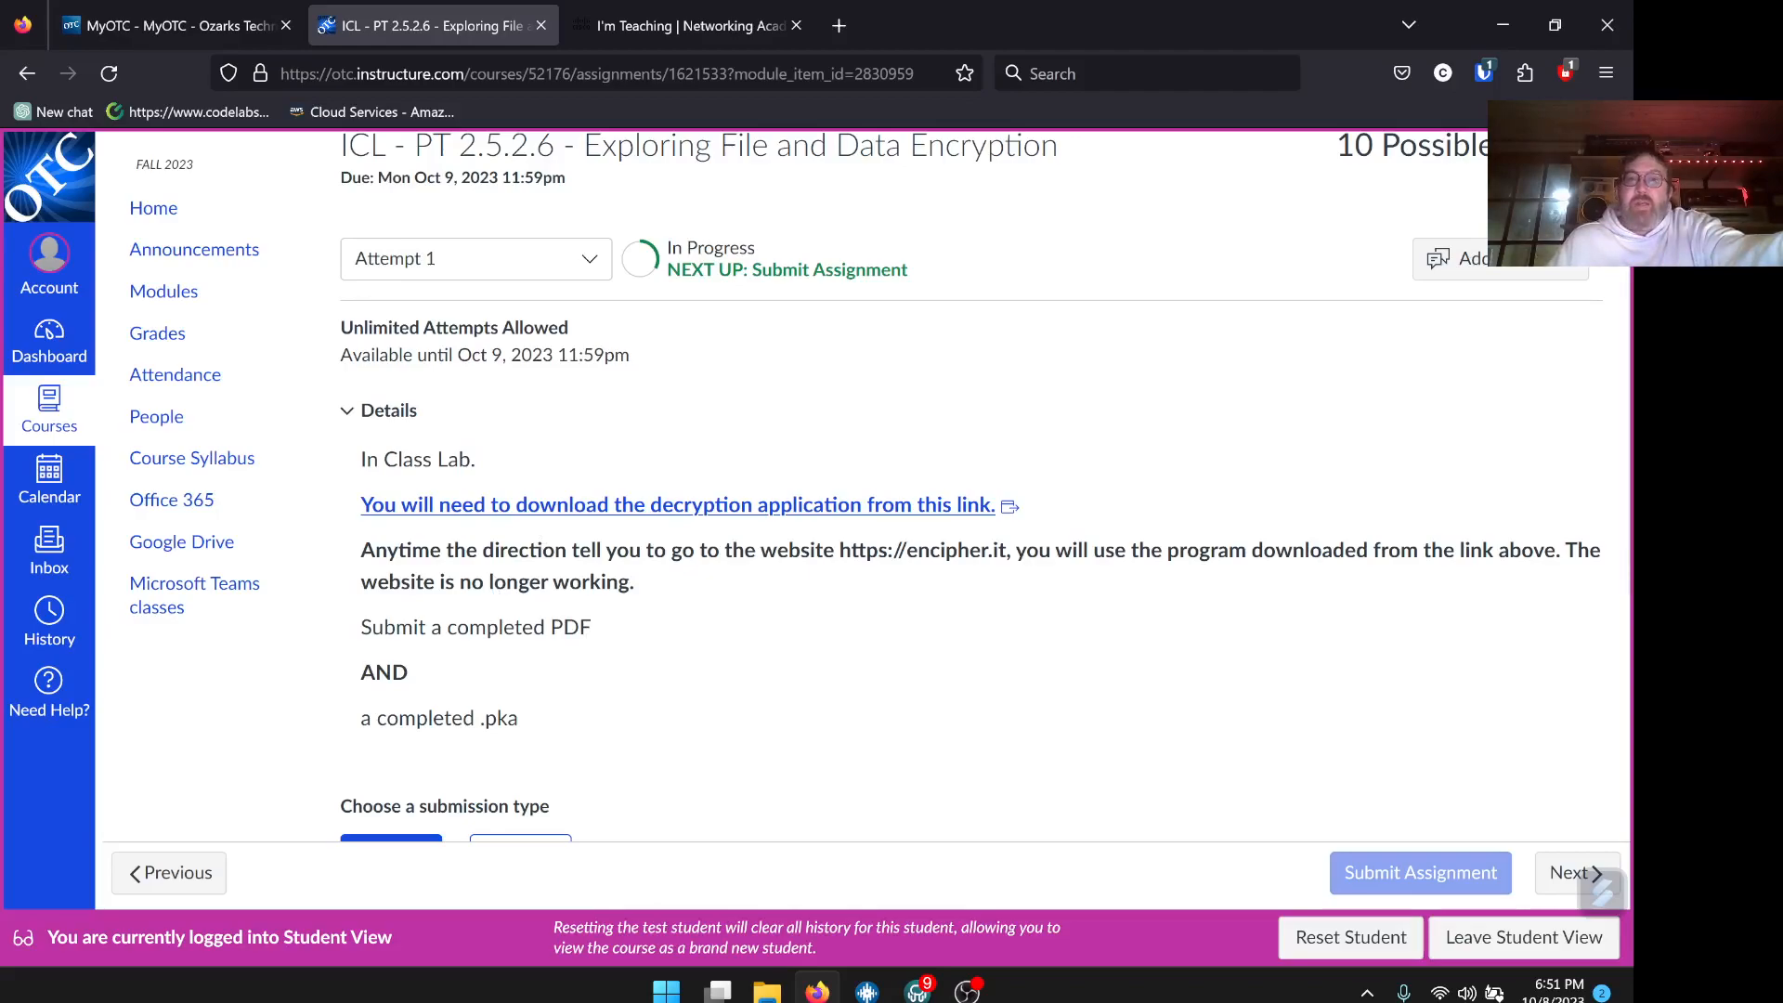
Download the encipher_2.3_win_ia32.exe decryption application from the assignment's link in a new tab
scroll(798, 605, "down", 2)
scroll(799, 605, "up", 2)
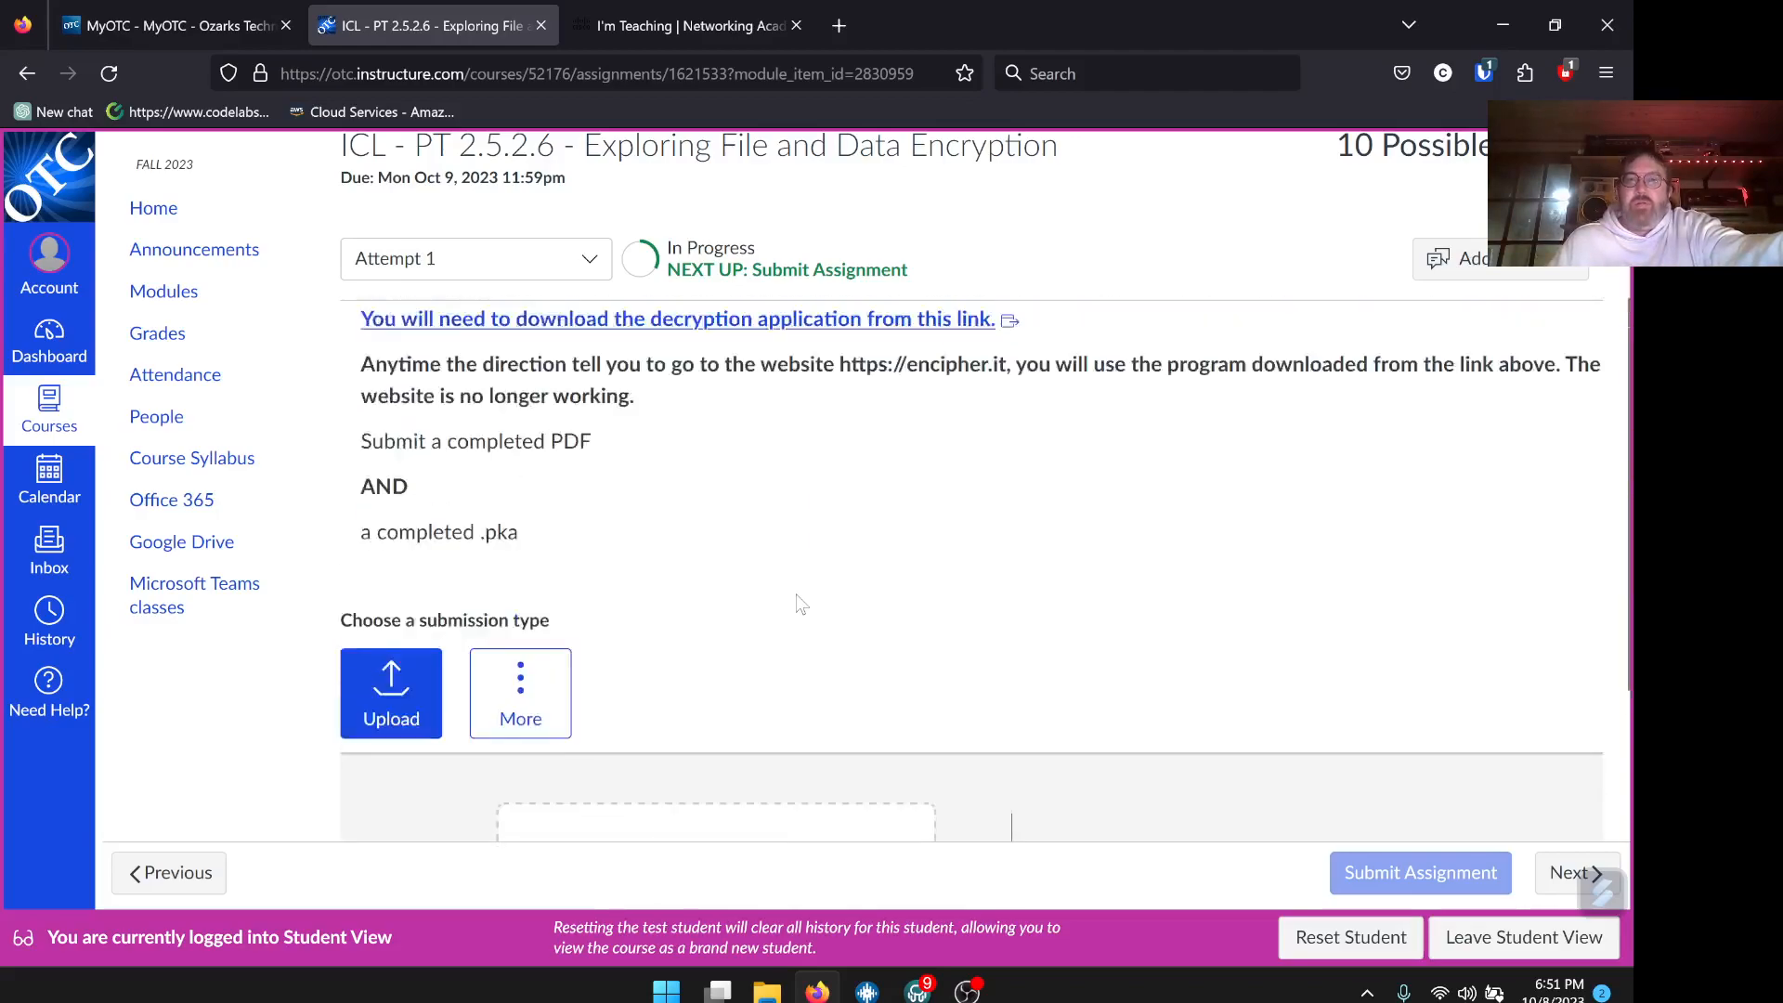
scroll(800, 604, "up", 1)
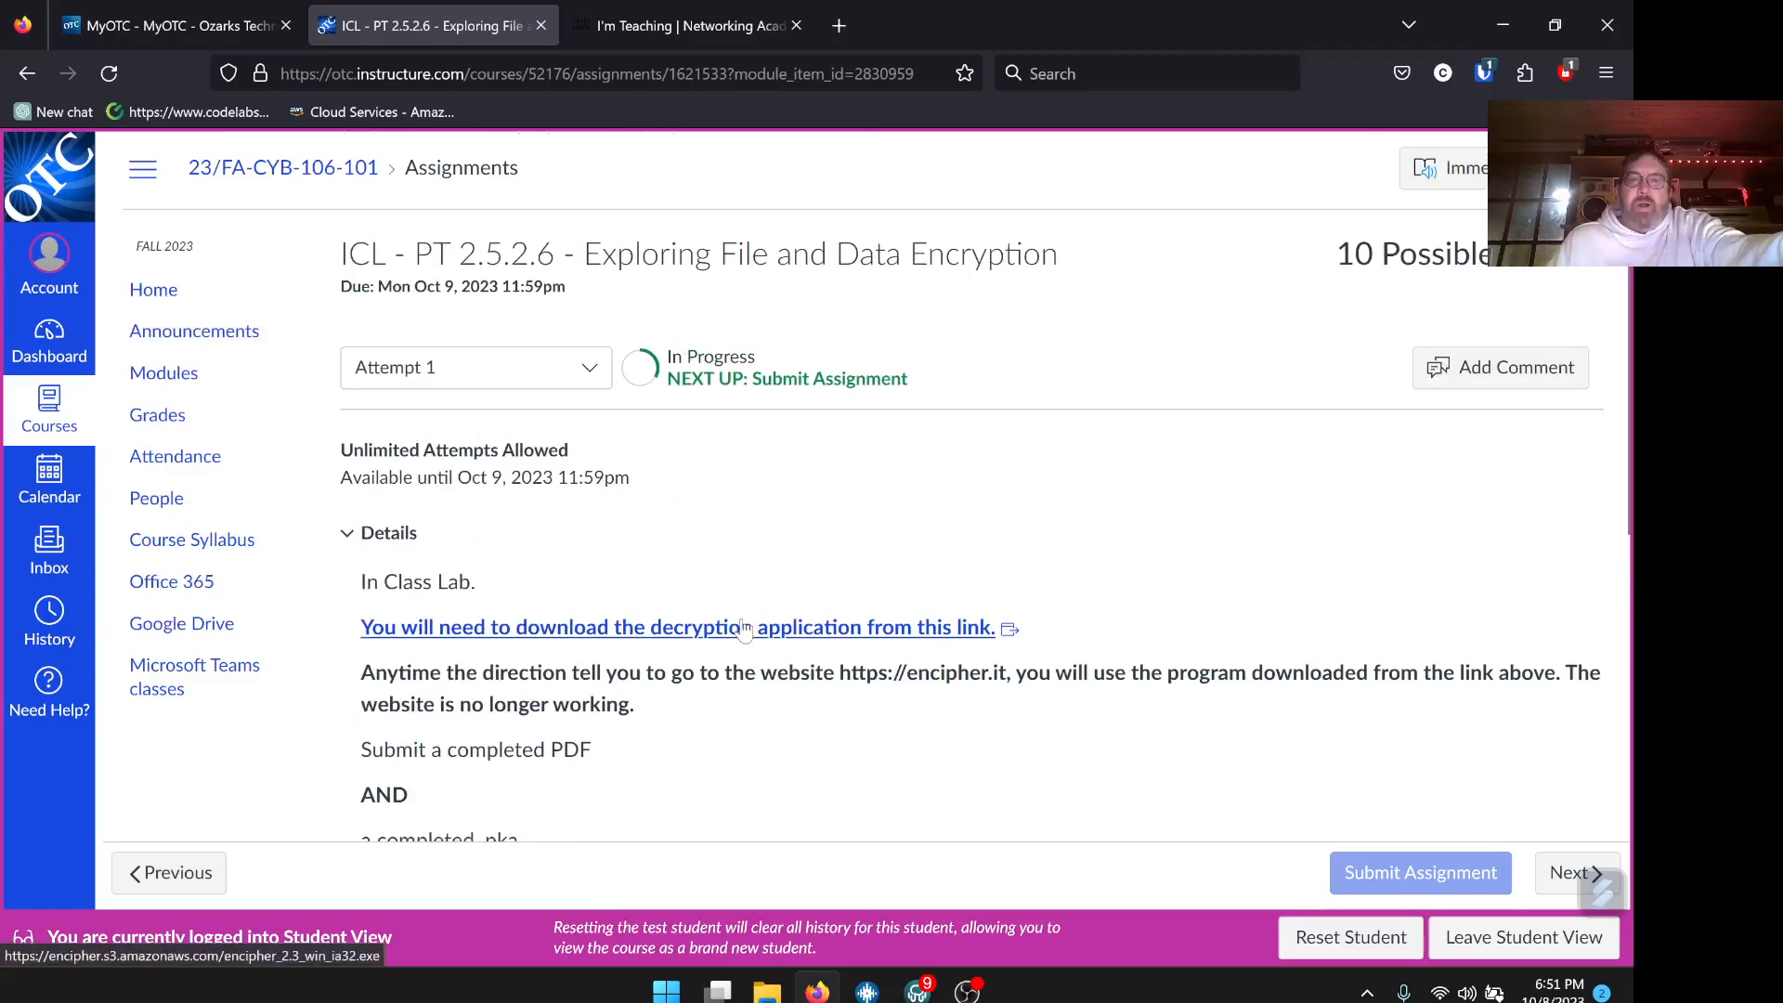
scroll(744, 628, "down", 1)
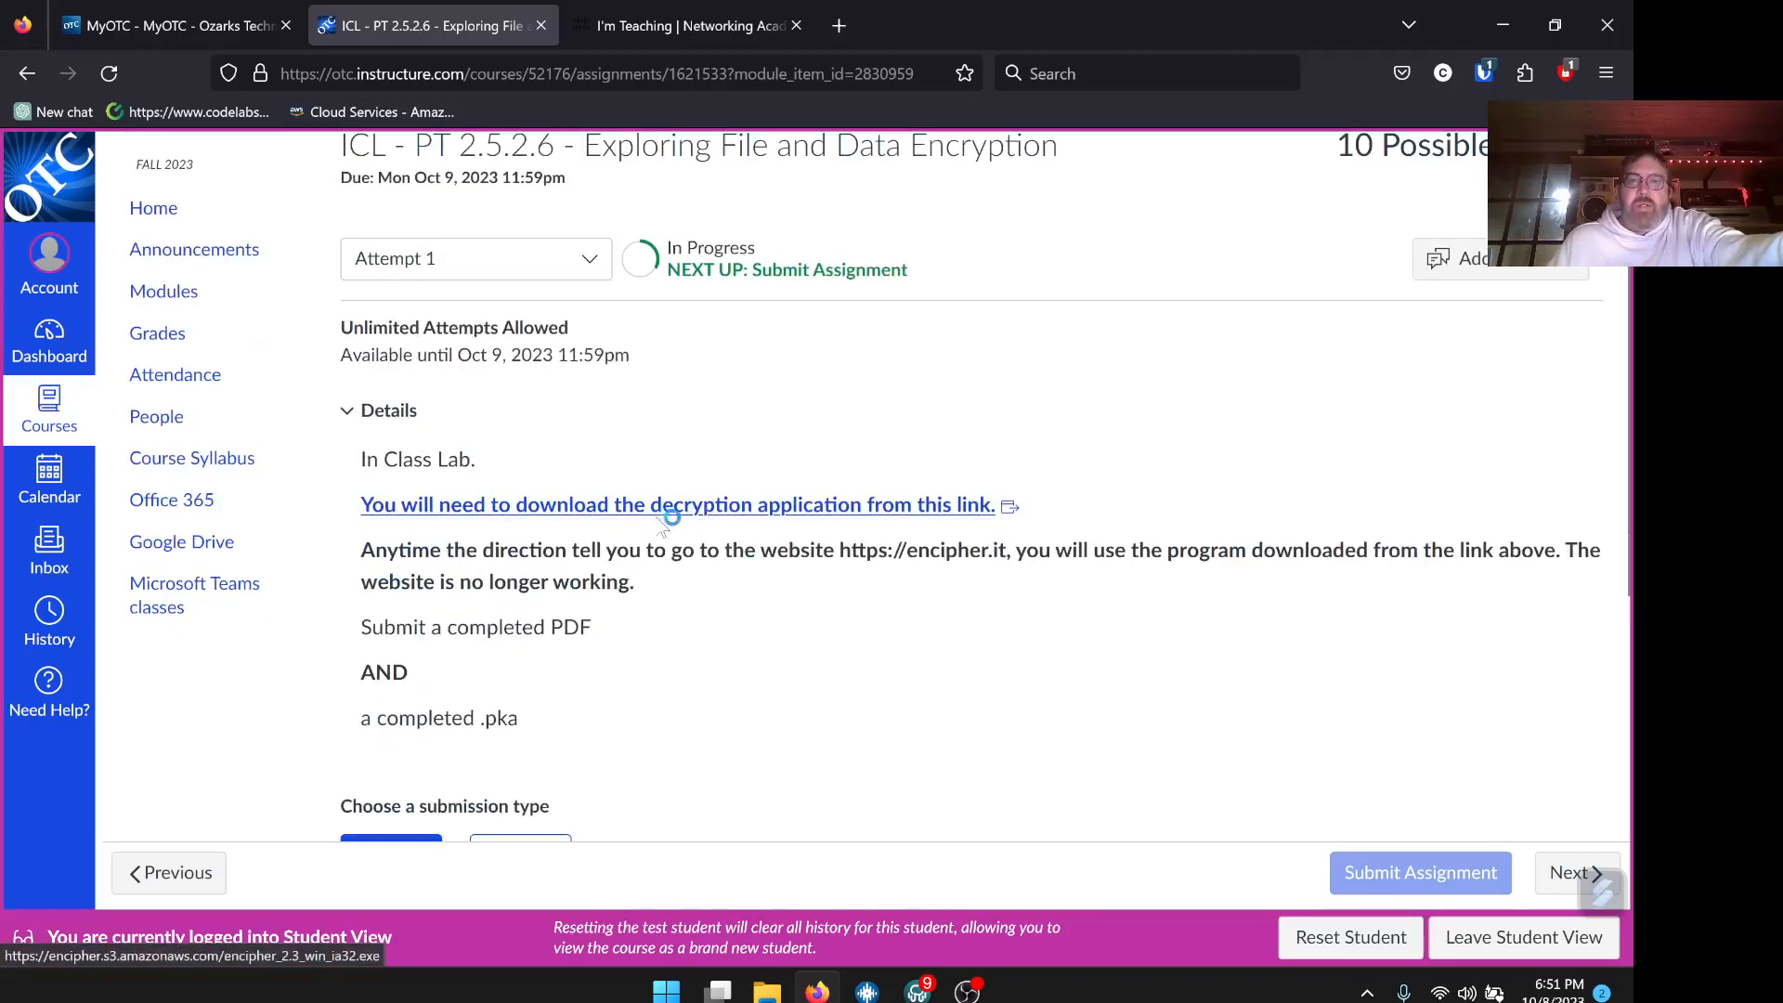
right_click(689, 516)
left_click(742, 526)
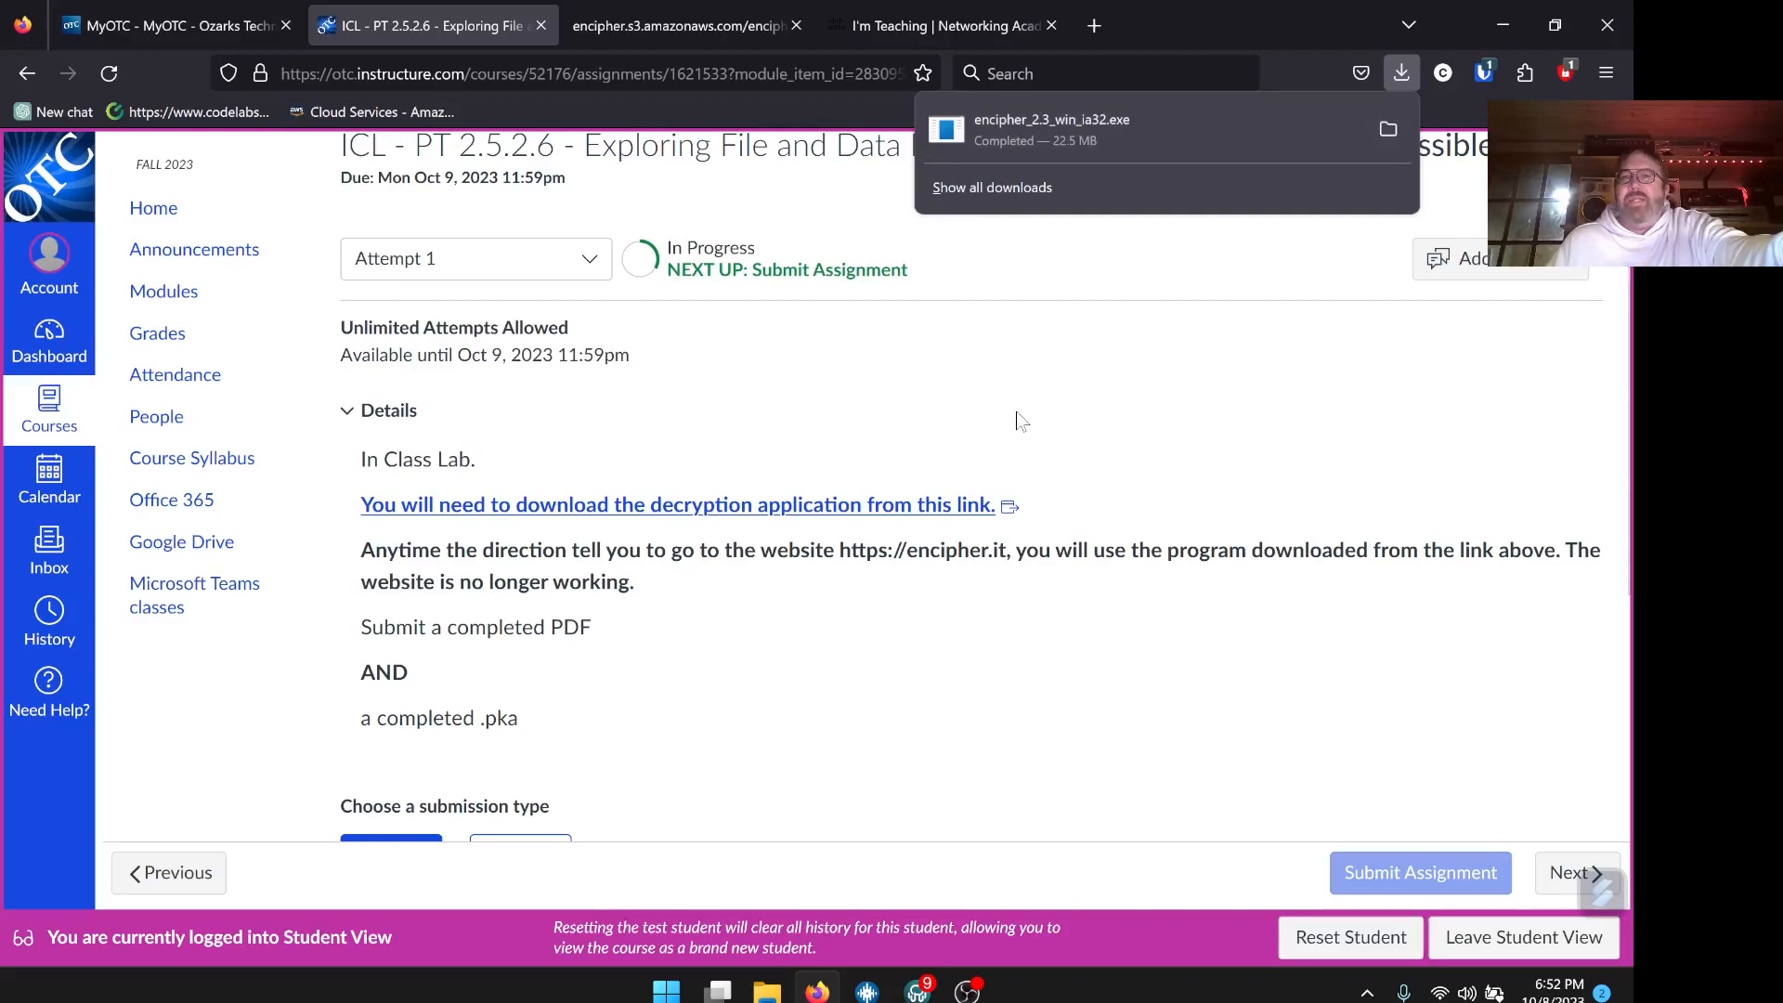
Close the finished decryption download tab
left_click(675, 30)
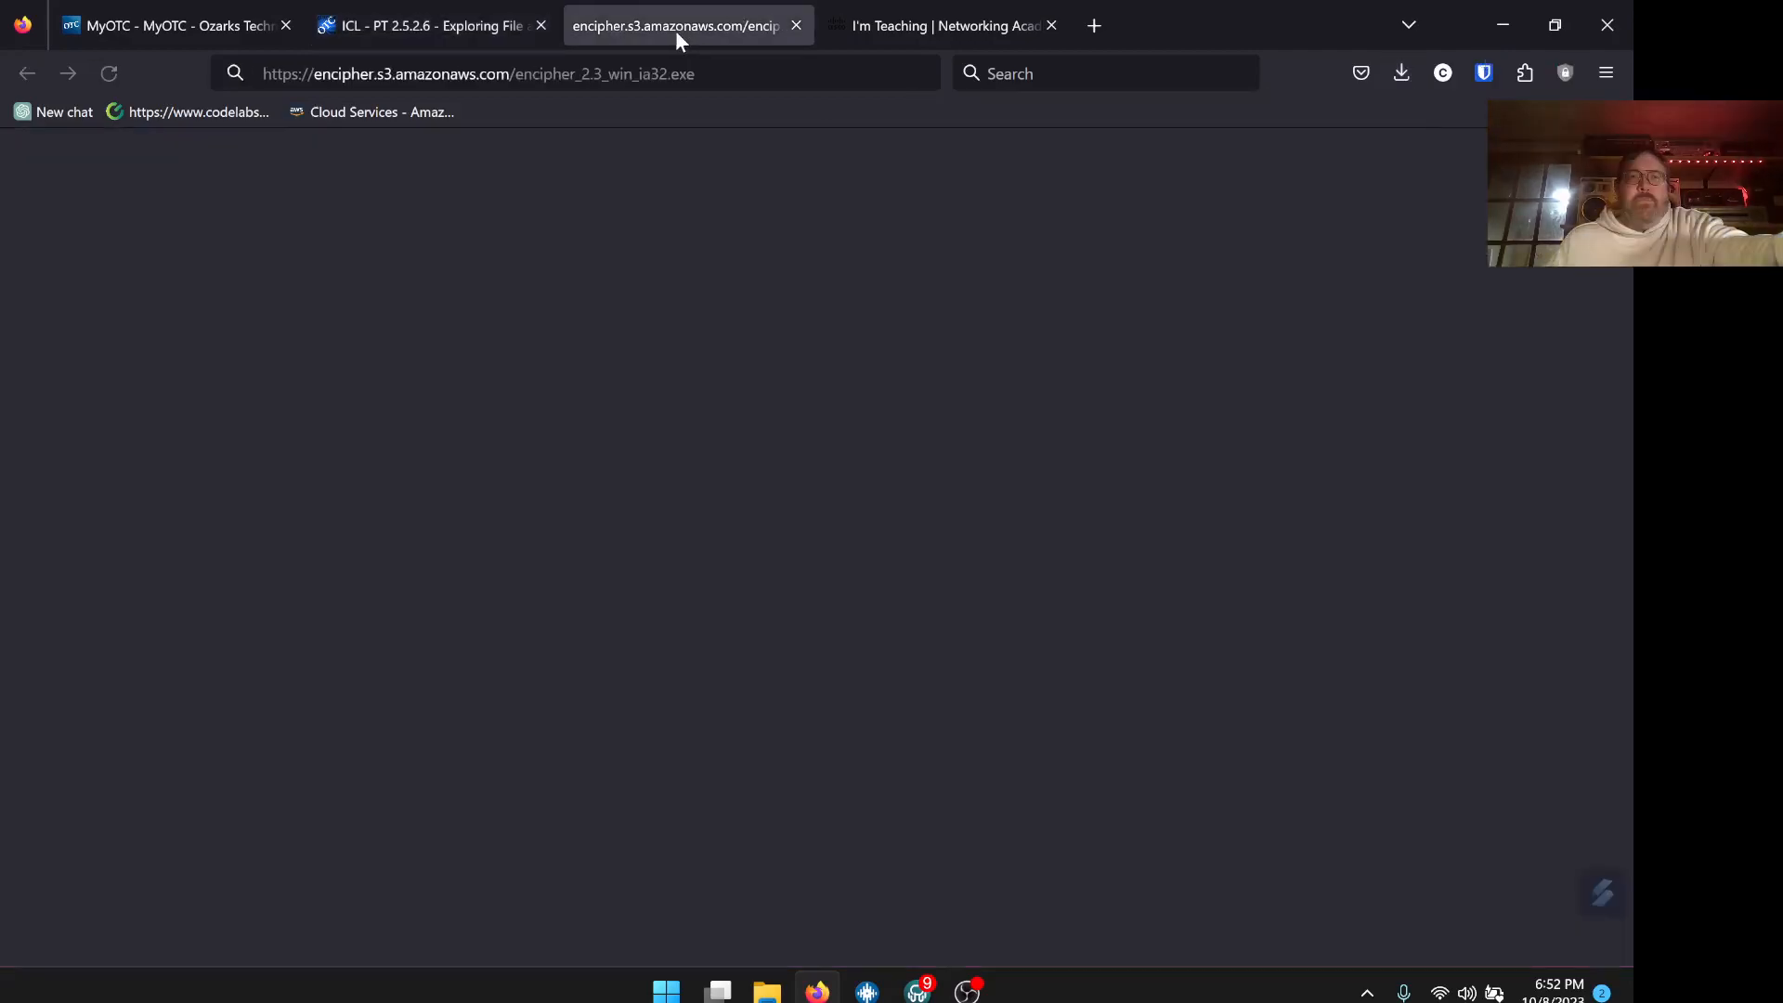
left_click(469, 31)
left_click(713, 29)
left_click(796, 25)
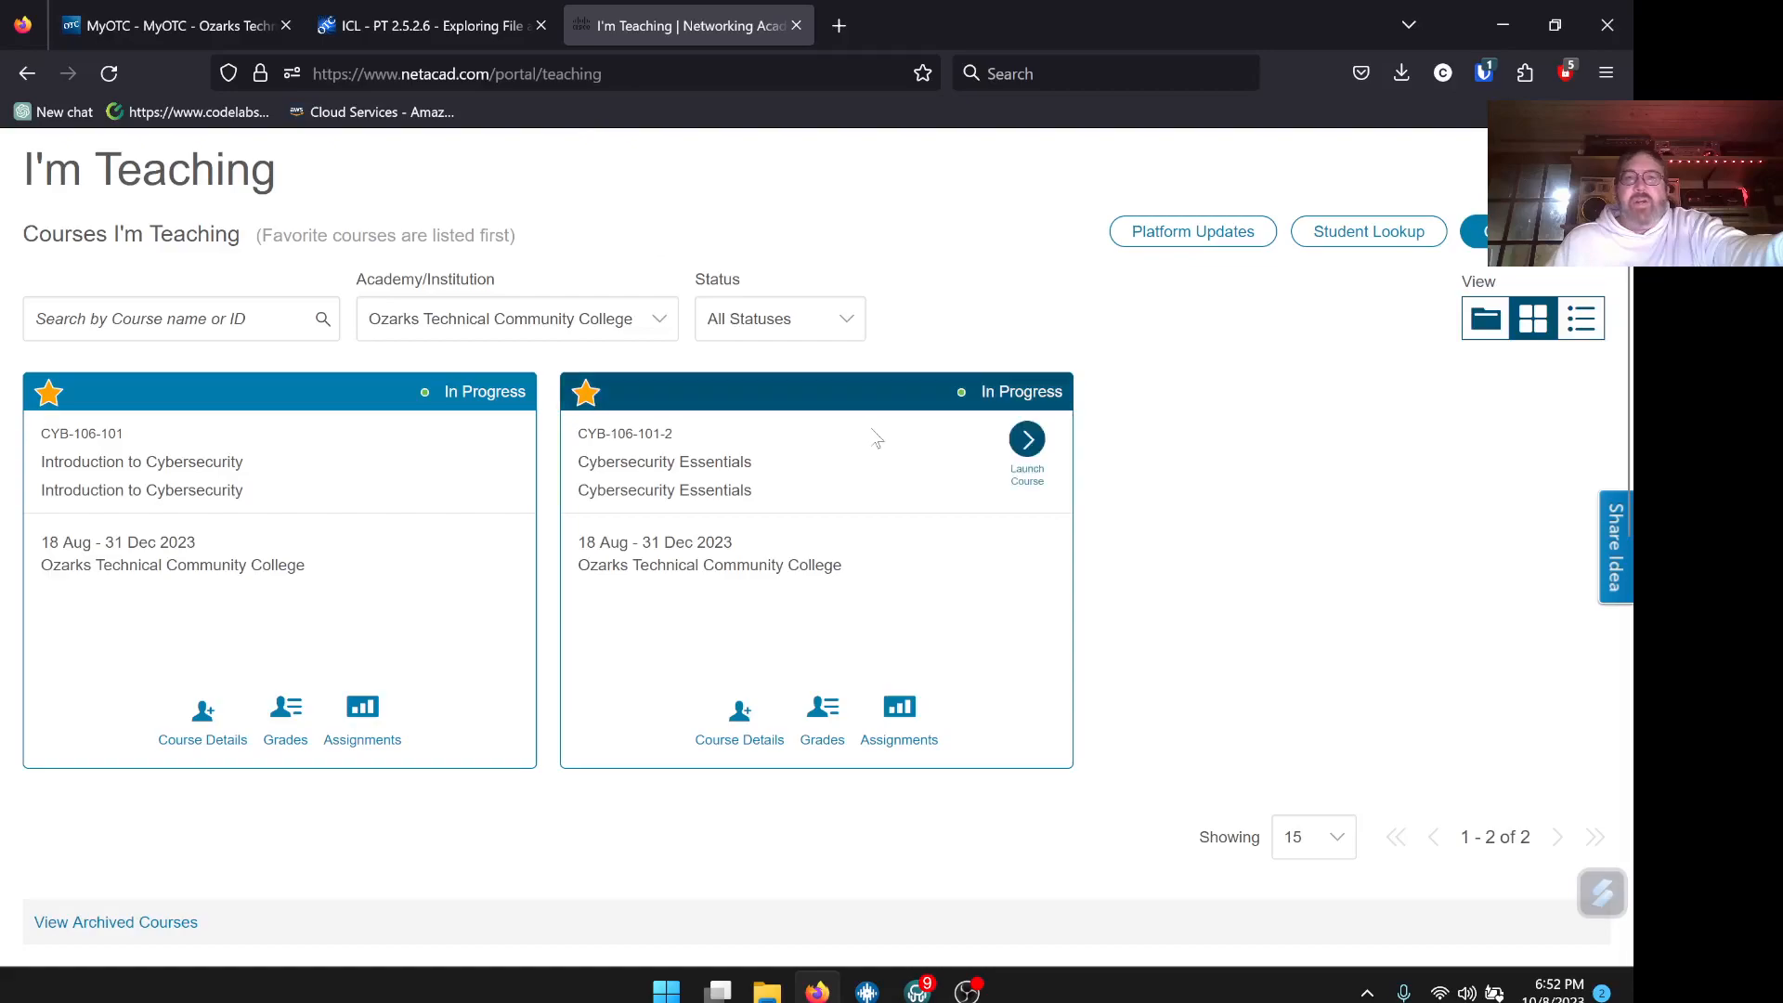
Launch the Cybersecurity Essentials course and its Chapter 2 content
left_click(1030, 446)
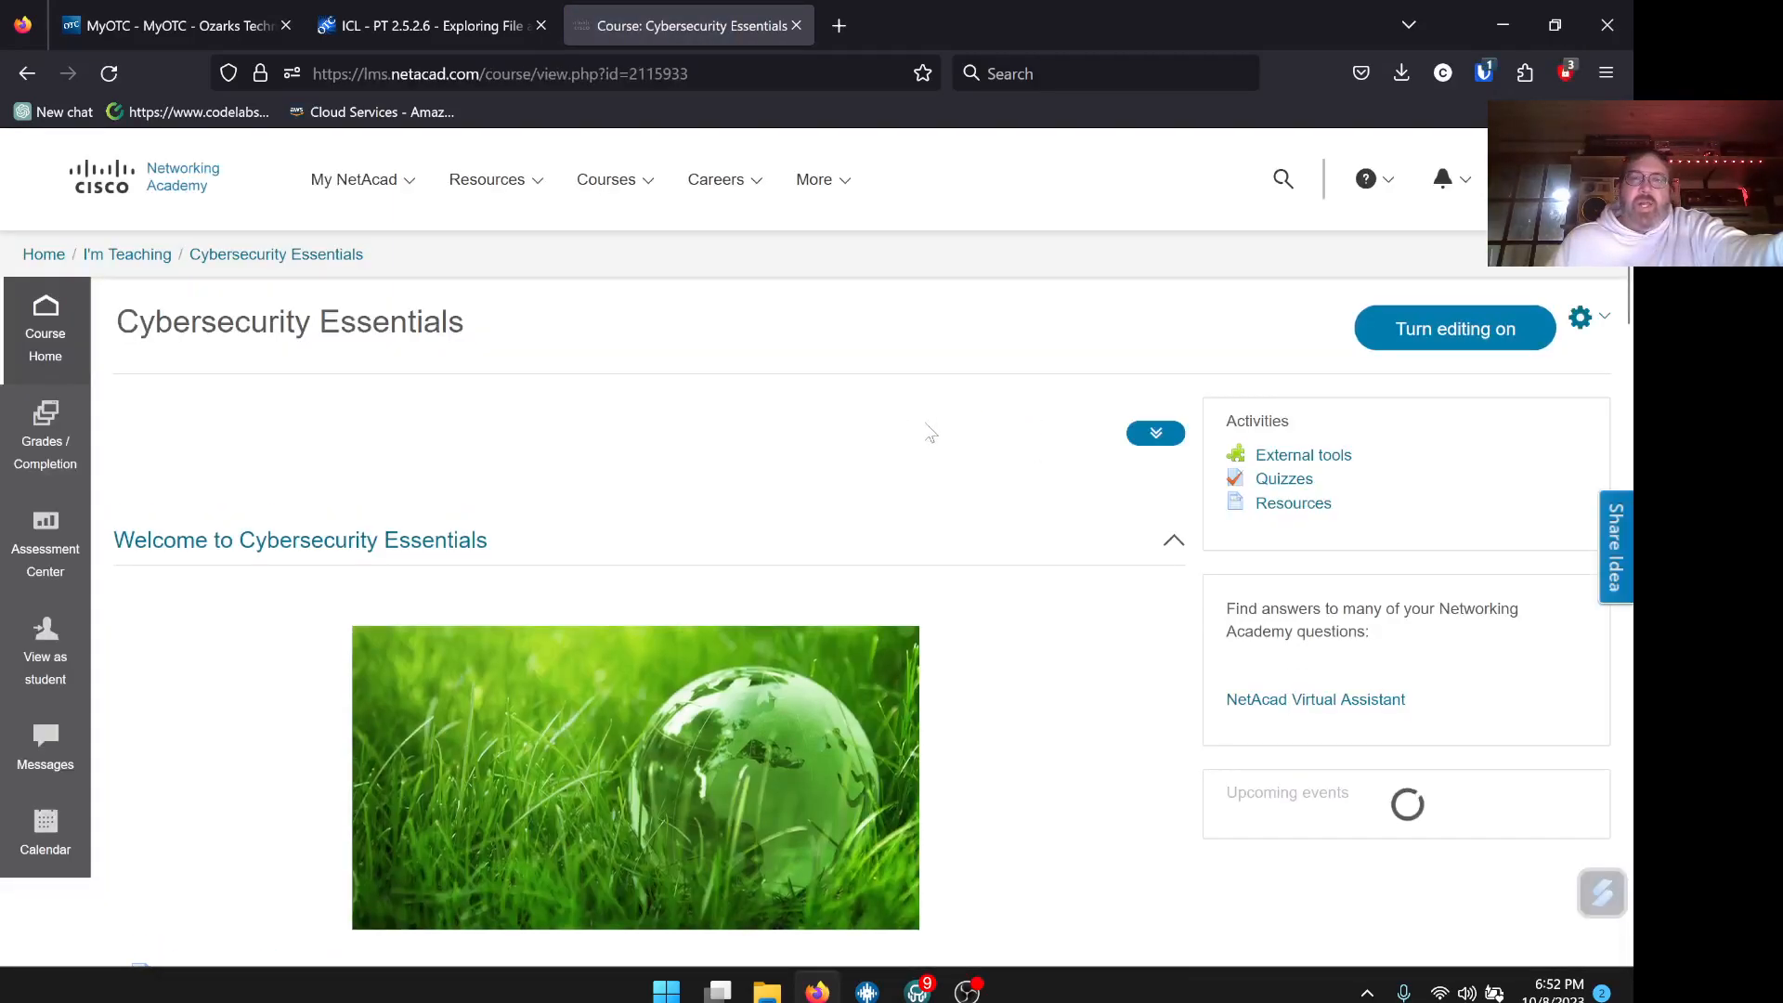
scroll(930, 434, "down", 7)
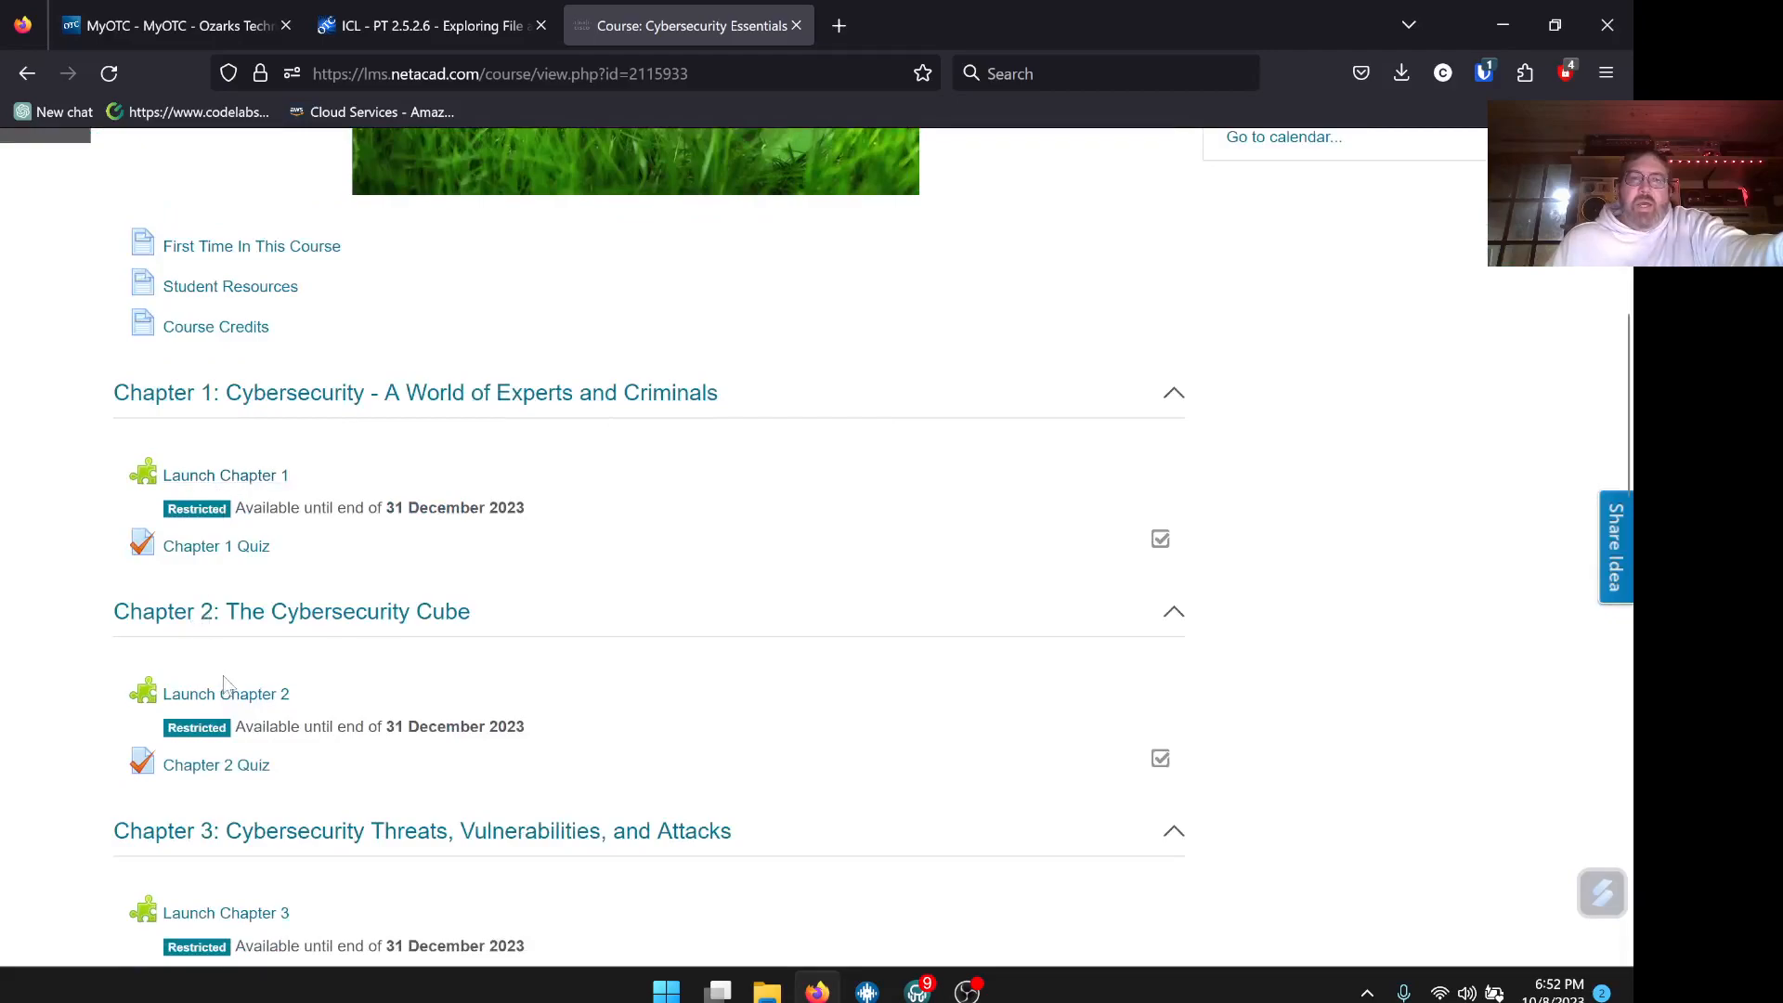
left_click(227, 694)
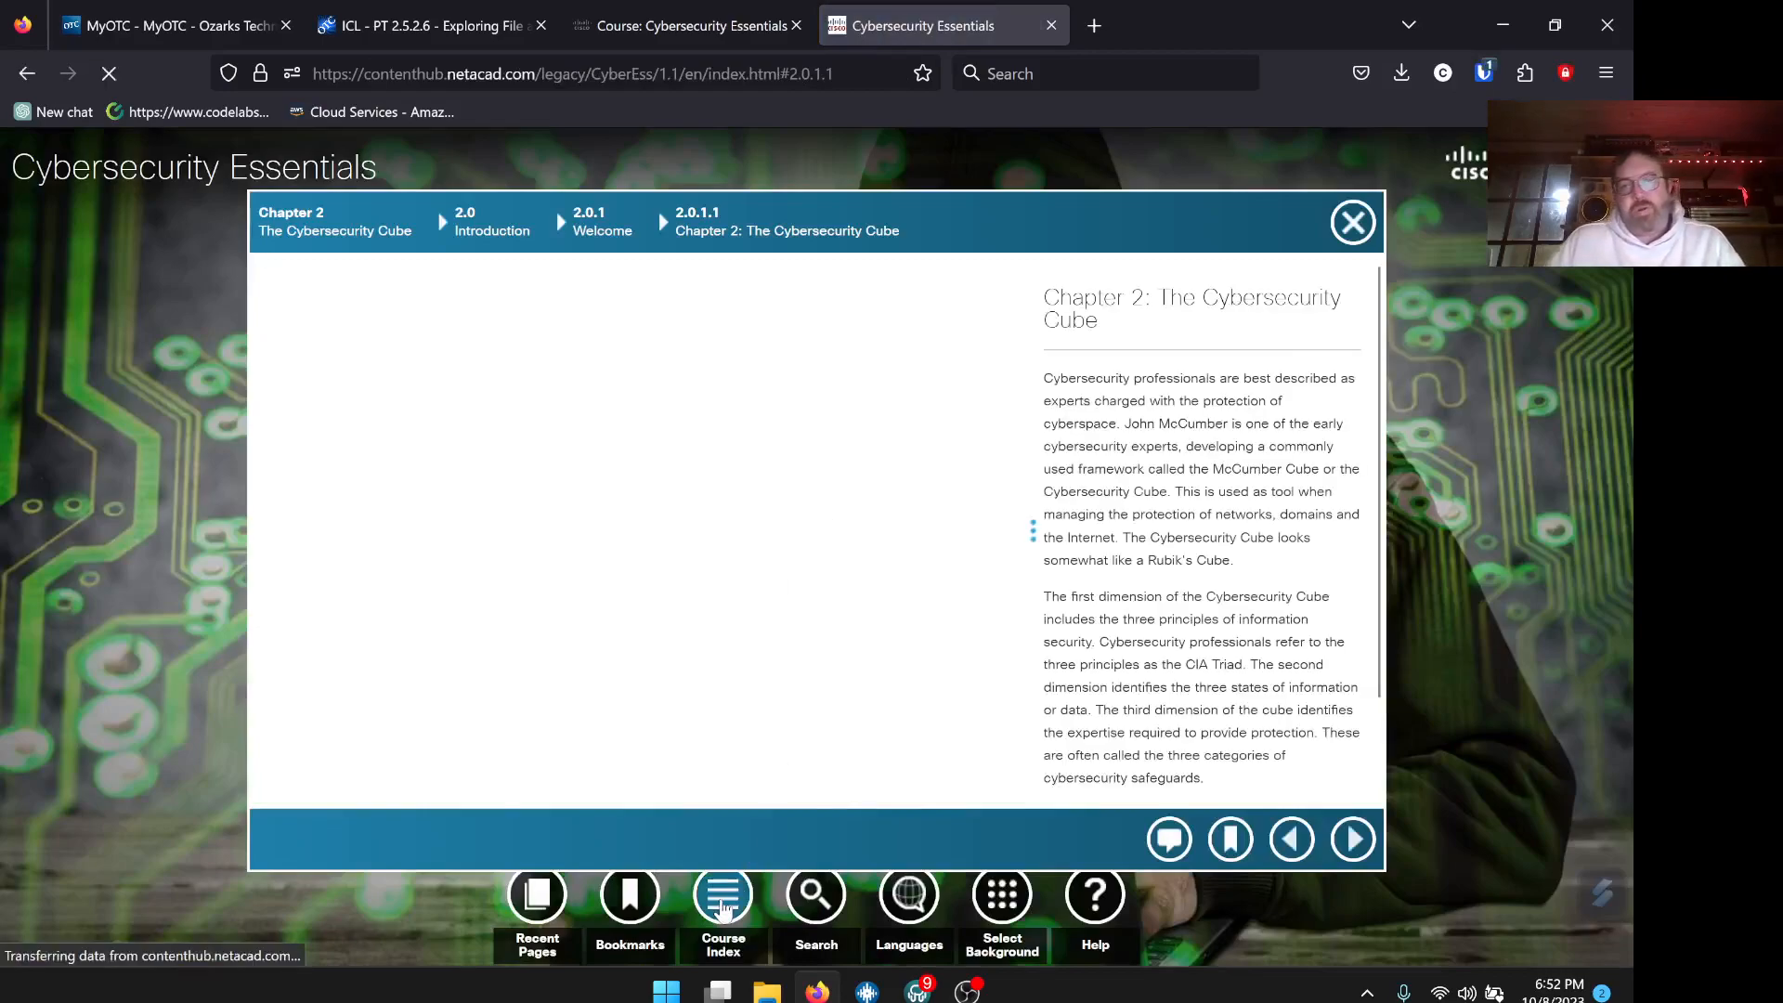
Find and open activity 2.5.2.6 Exploring File and Data Encryption from the Packet Tracer Index
left_click(723, 903)
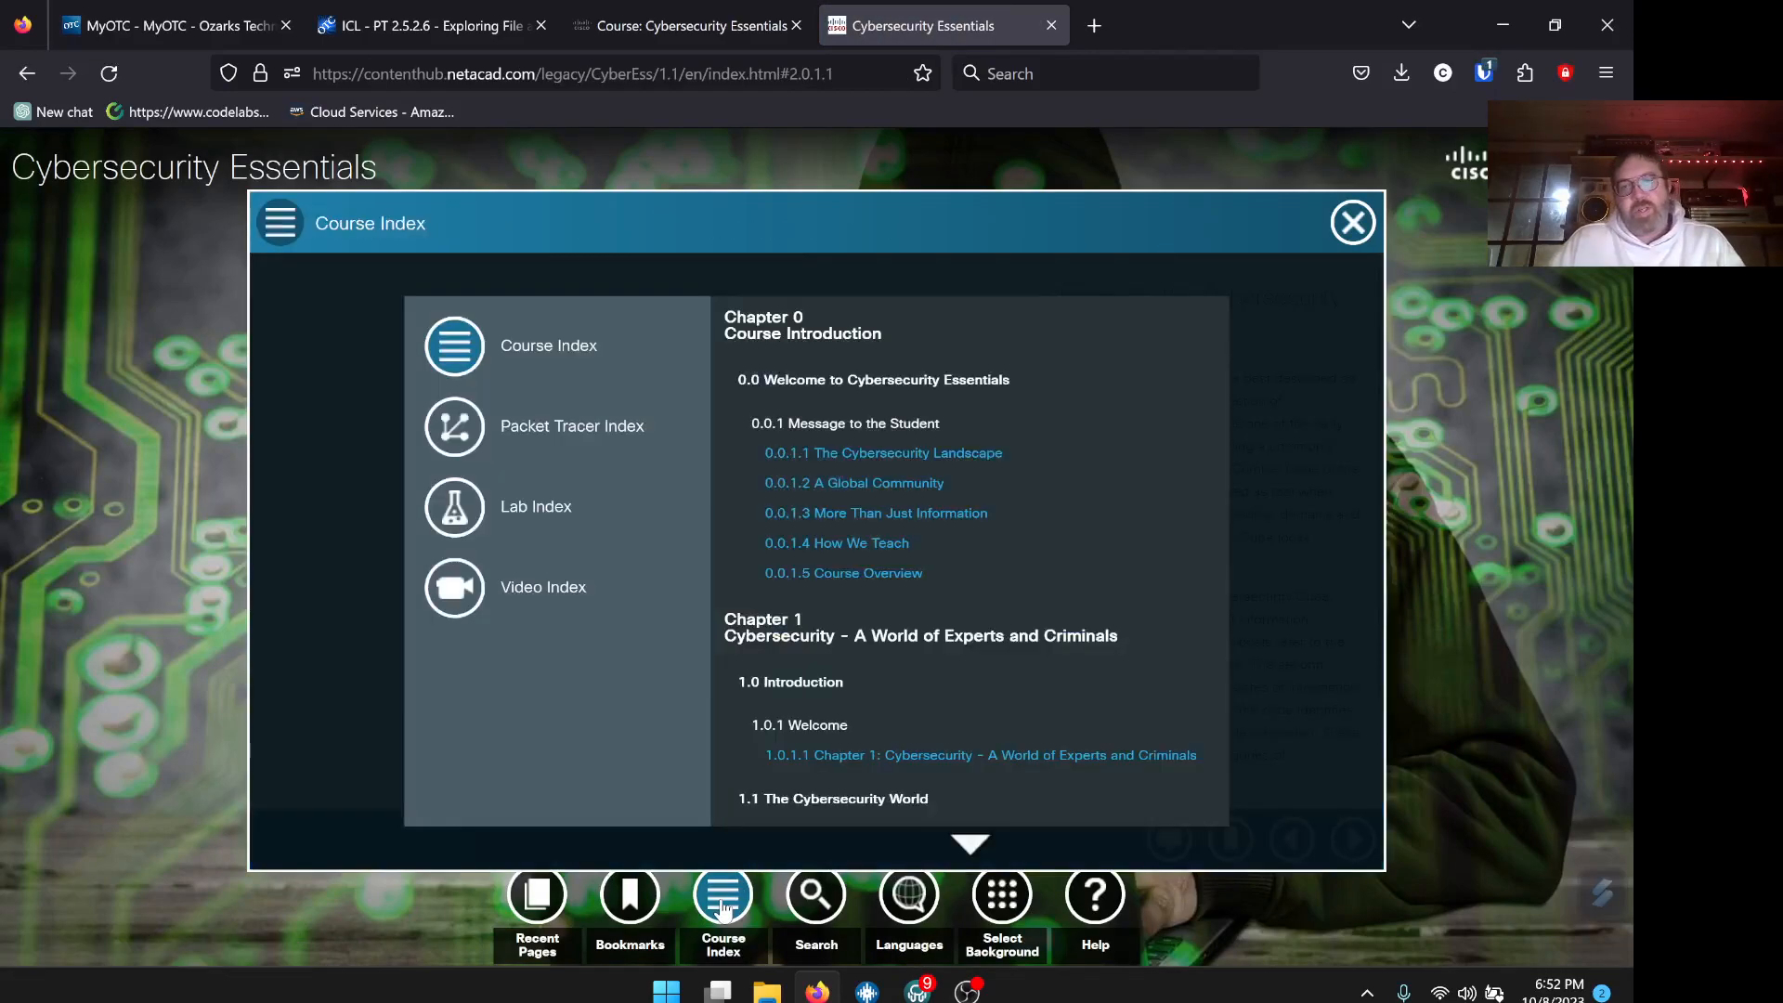
left_click(522, 433)
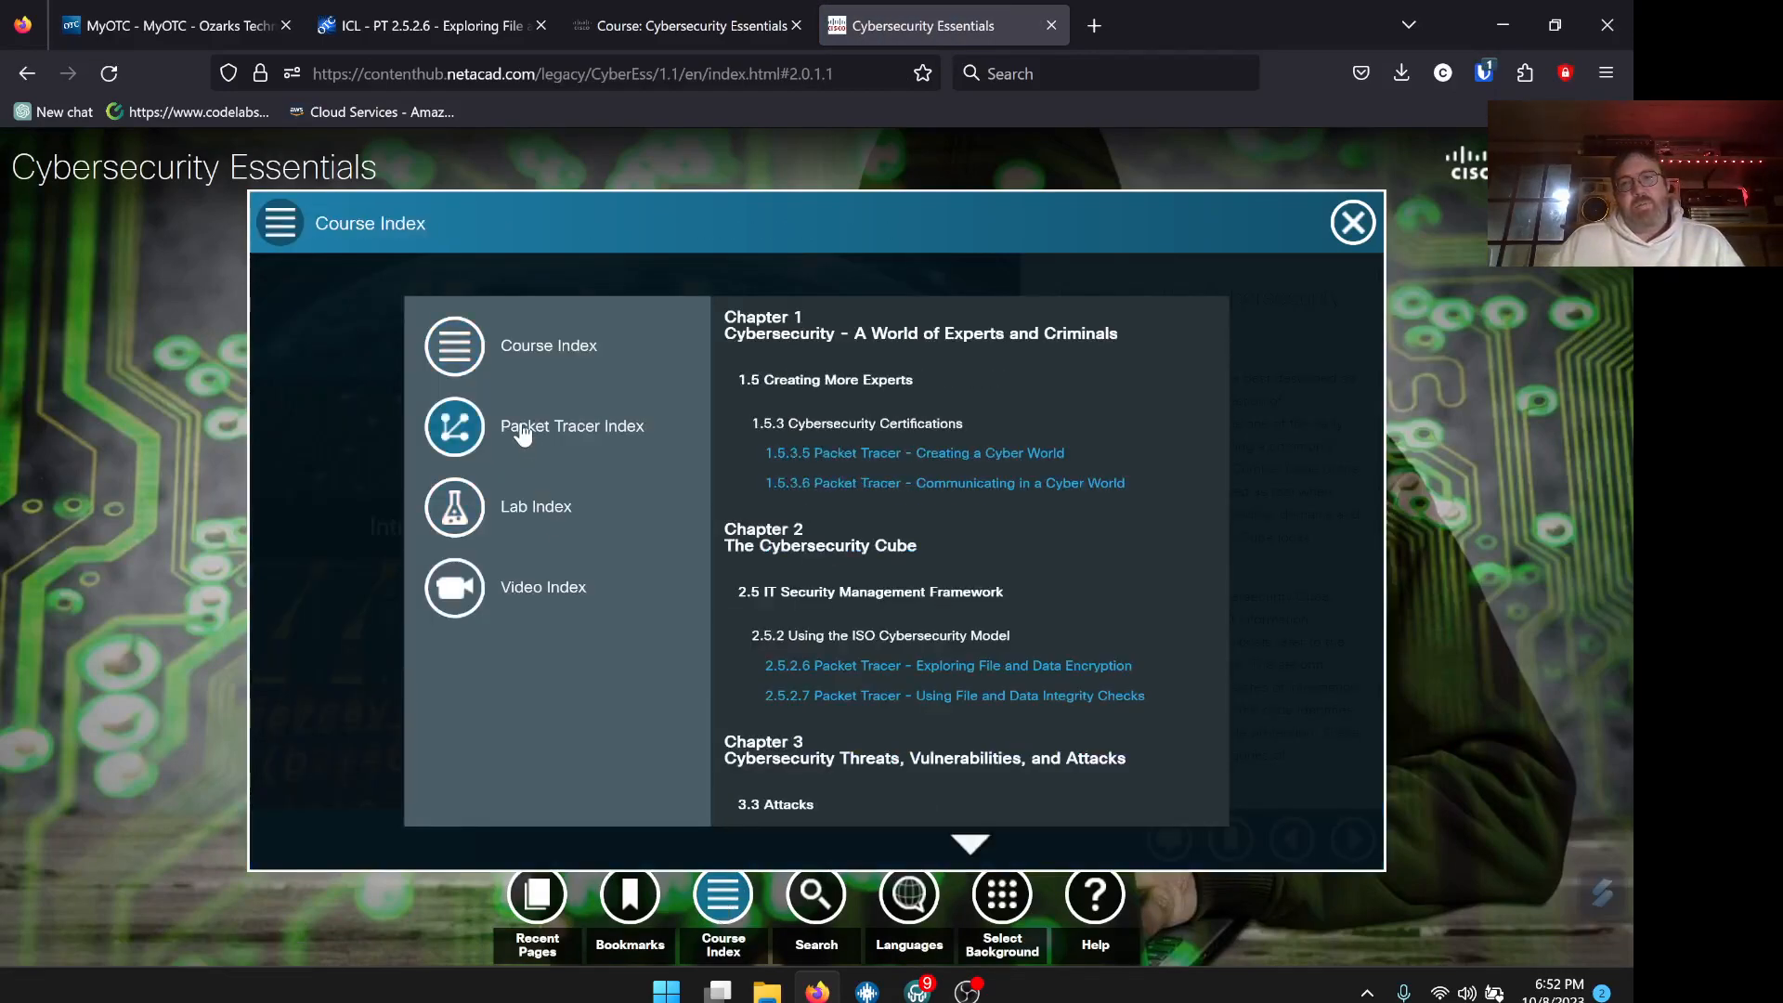
scroll(1096, 568, "down", 3)
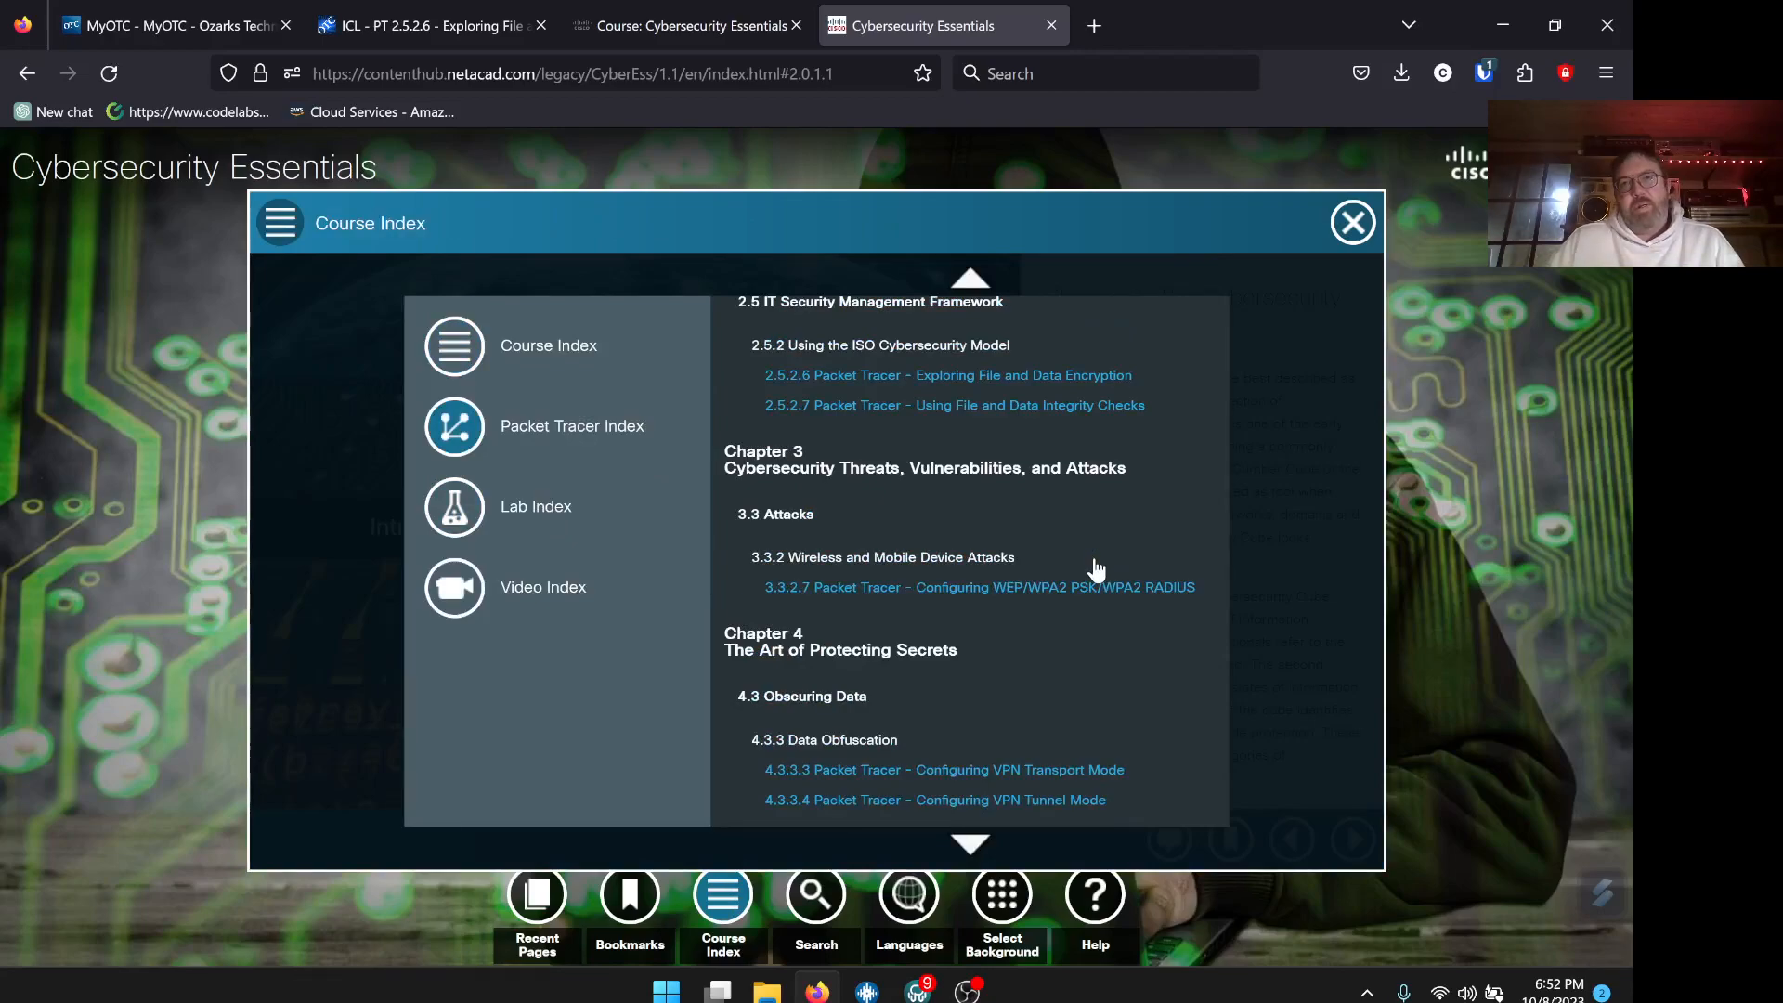
scroll(1095, 568, "down", 2)
scroll(1095, 568, "up", 2)
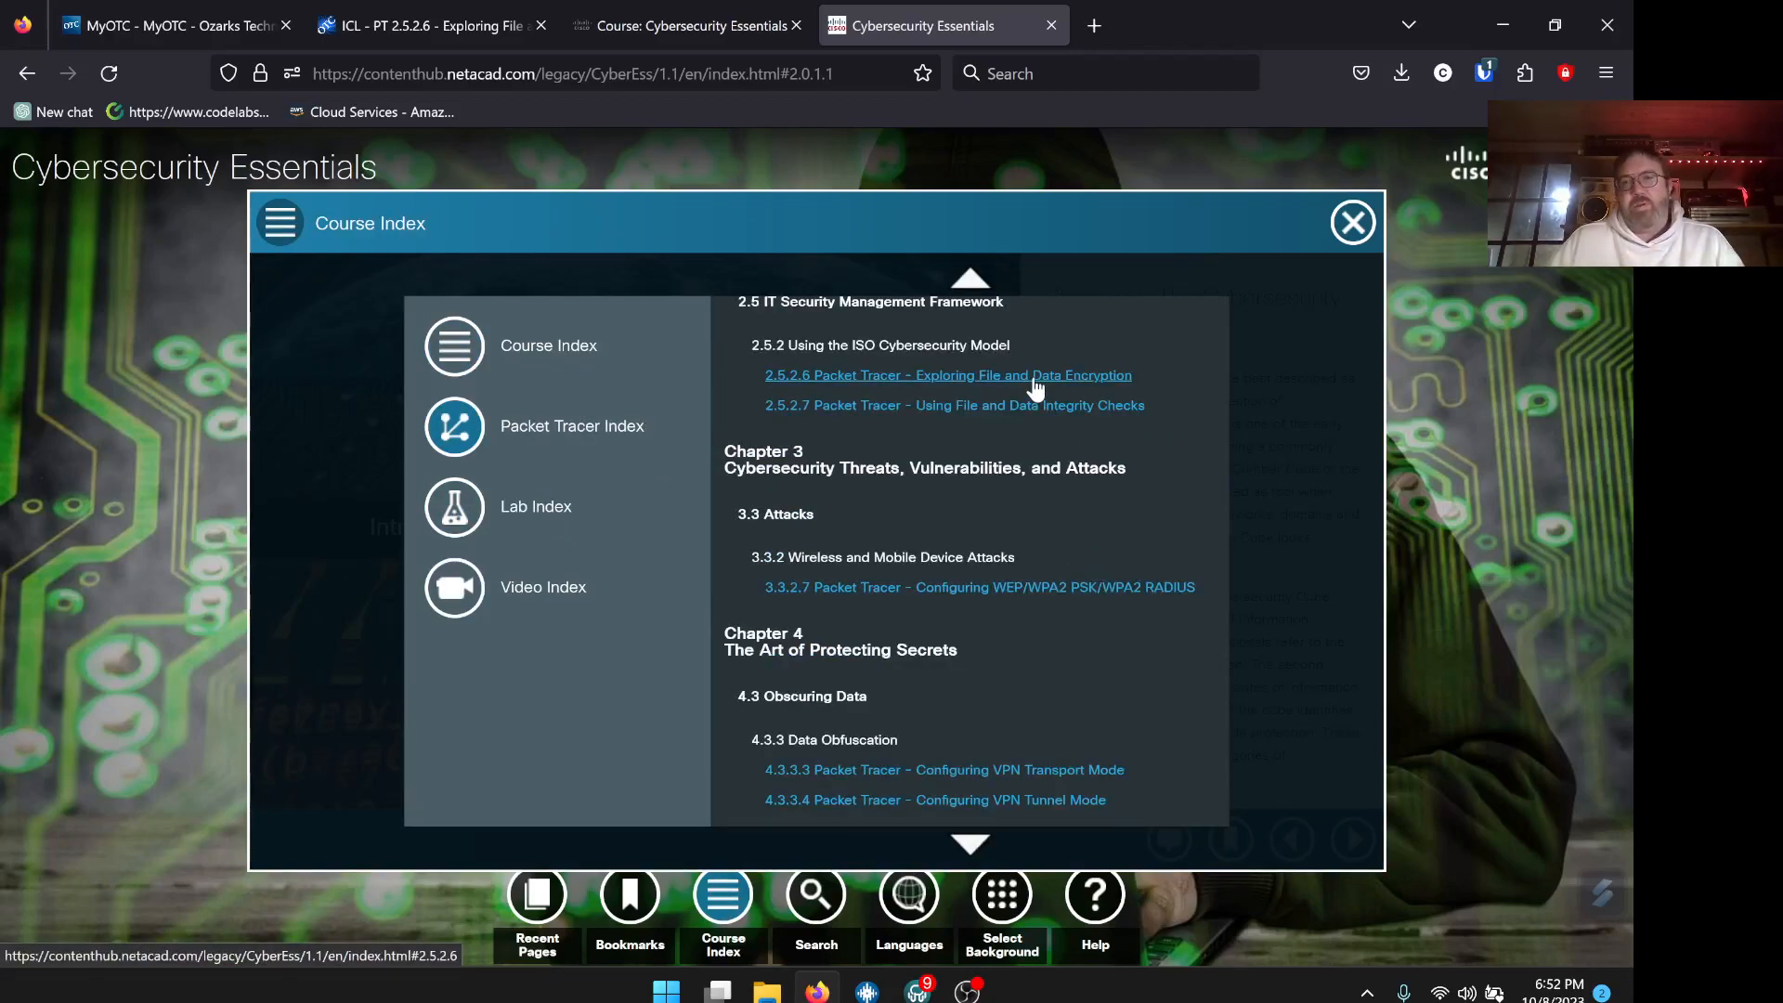
scroll(1036, 388, "up", 1)
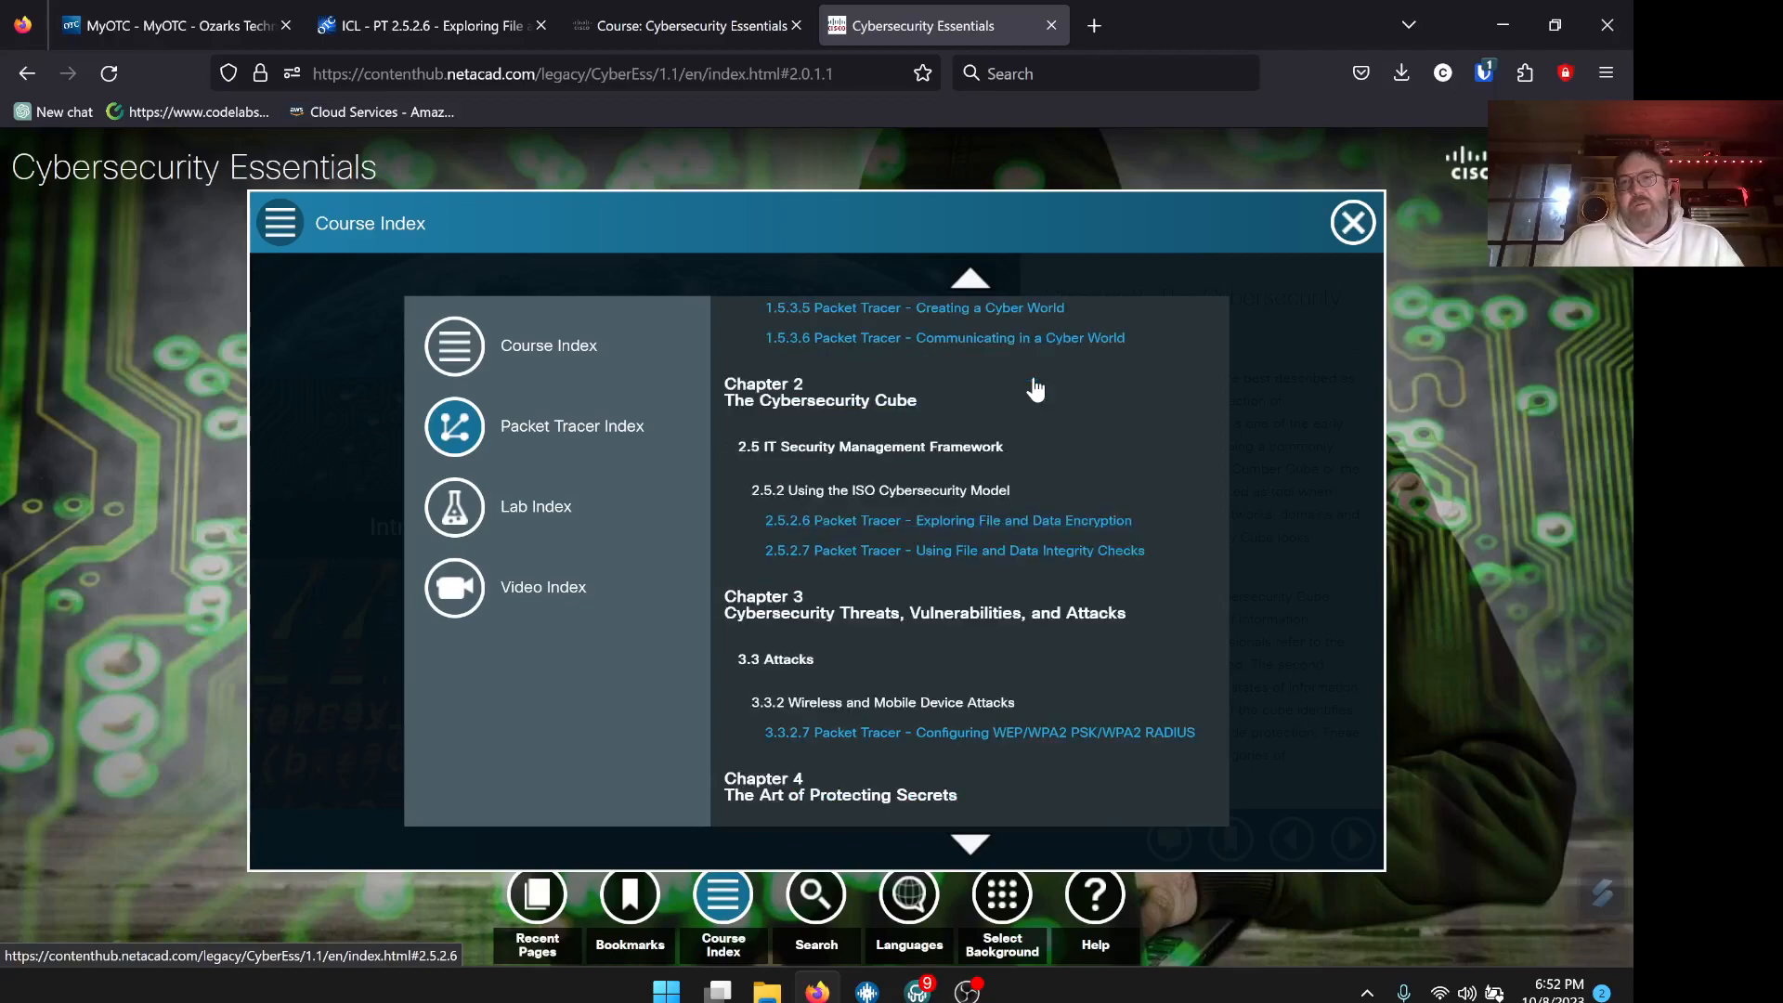
left_click(1009, 526)
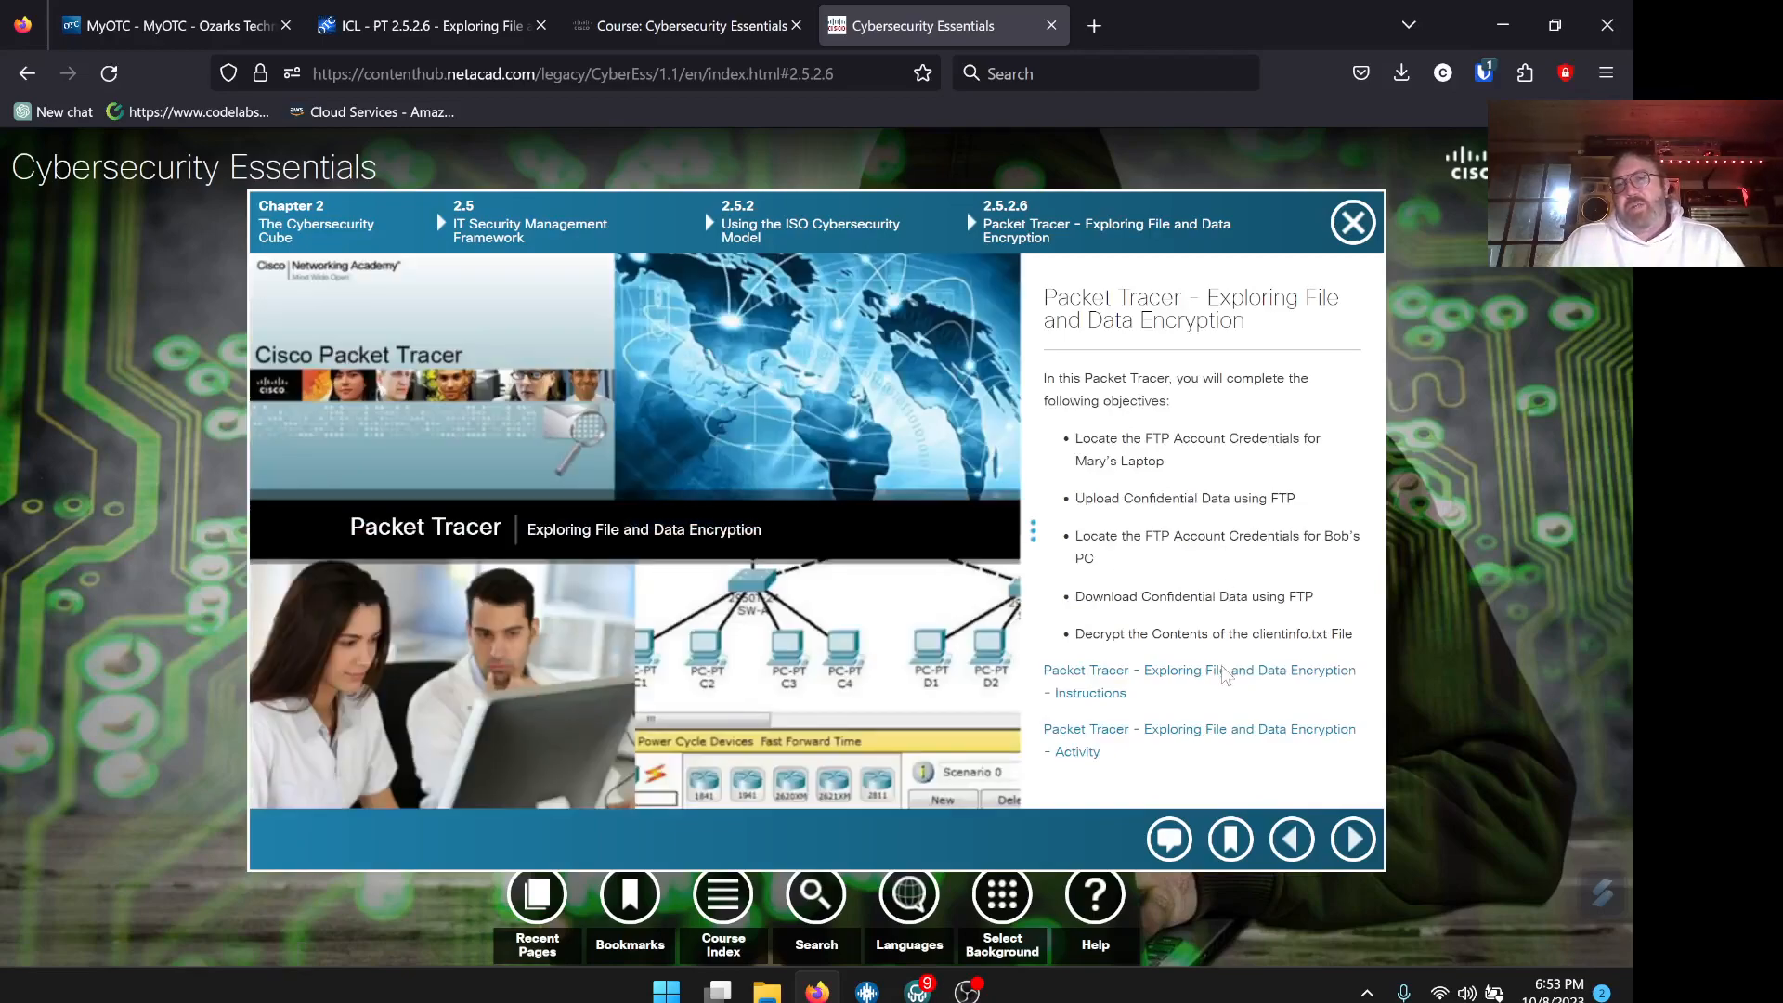
Open the Instructions PDF in a new tab and download the .pka Activity file
right_click(1220, 681)
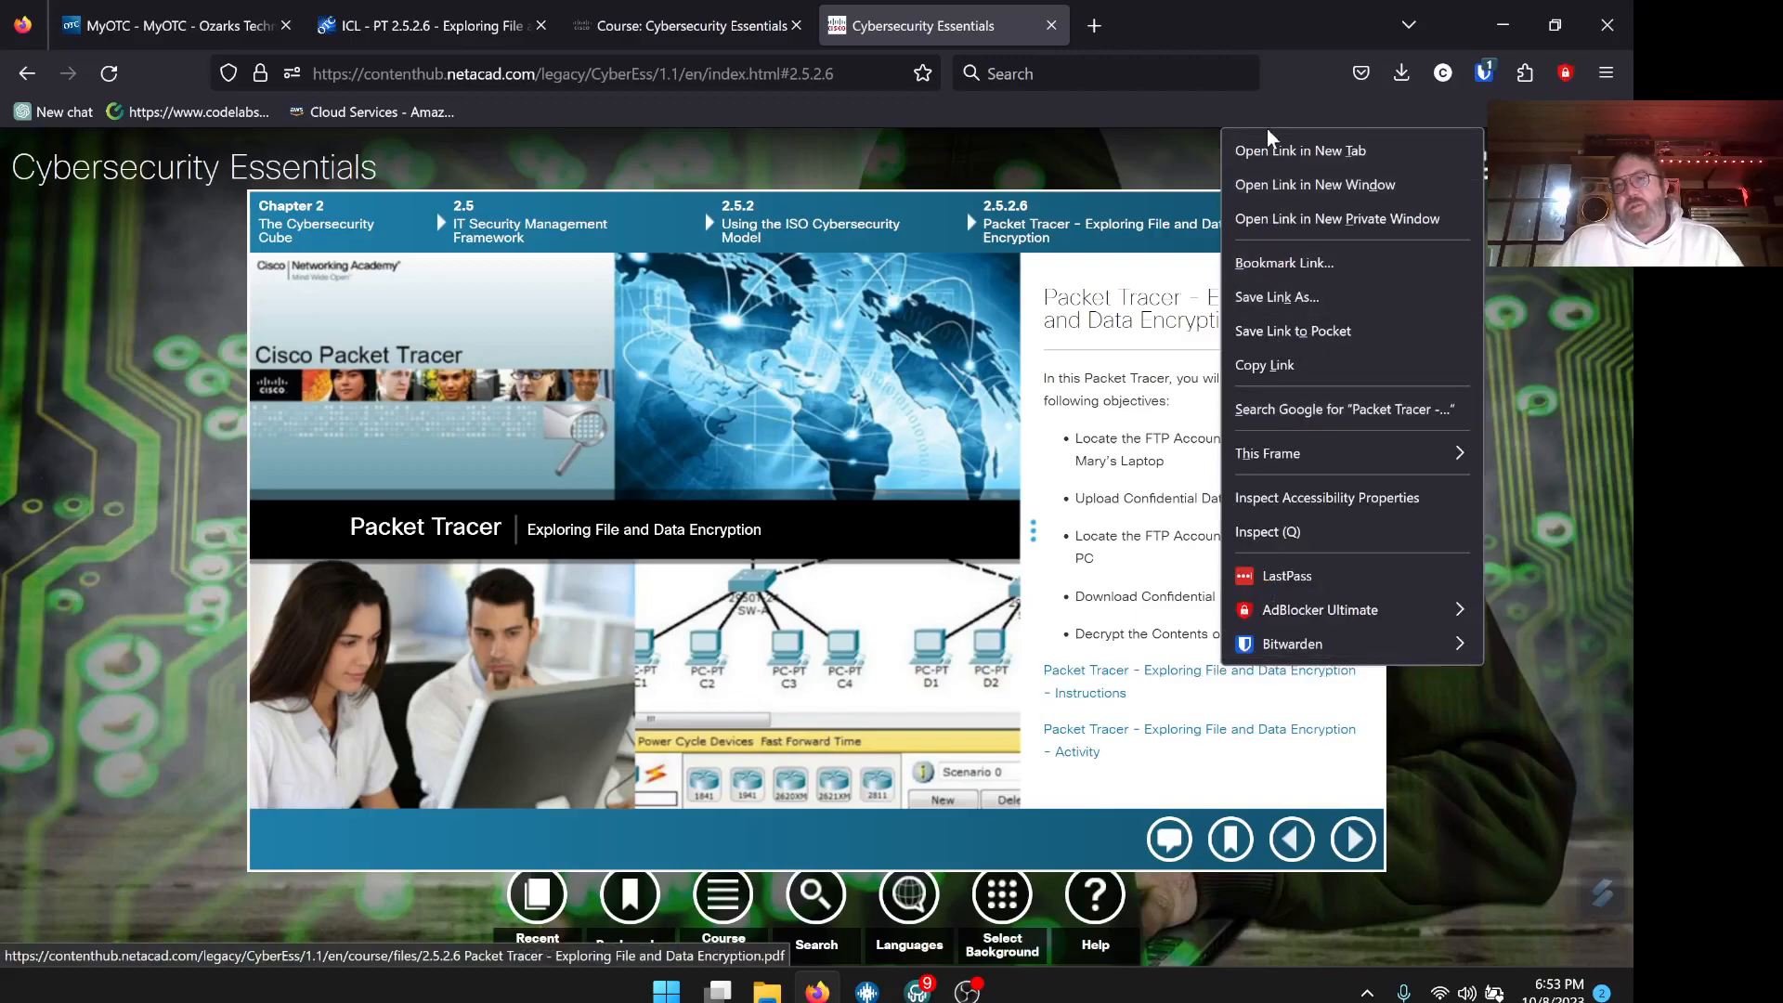
left_click(1274, 152)
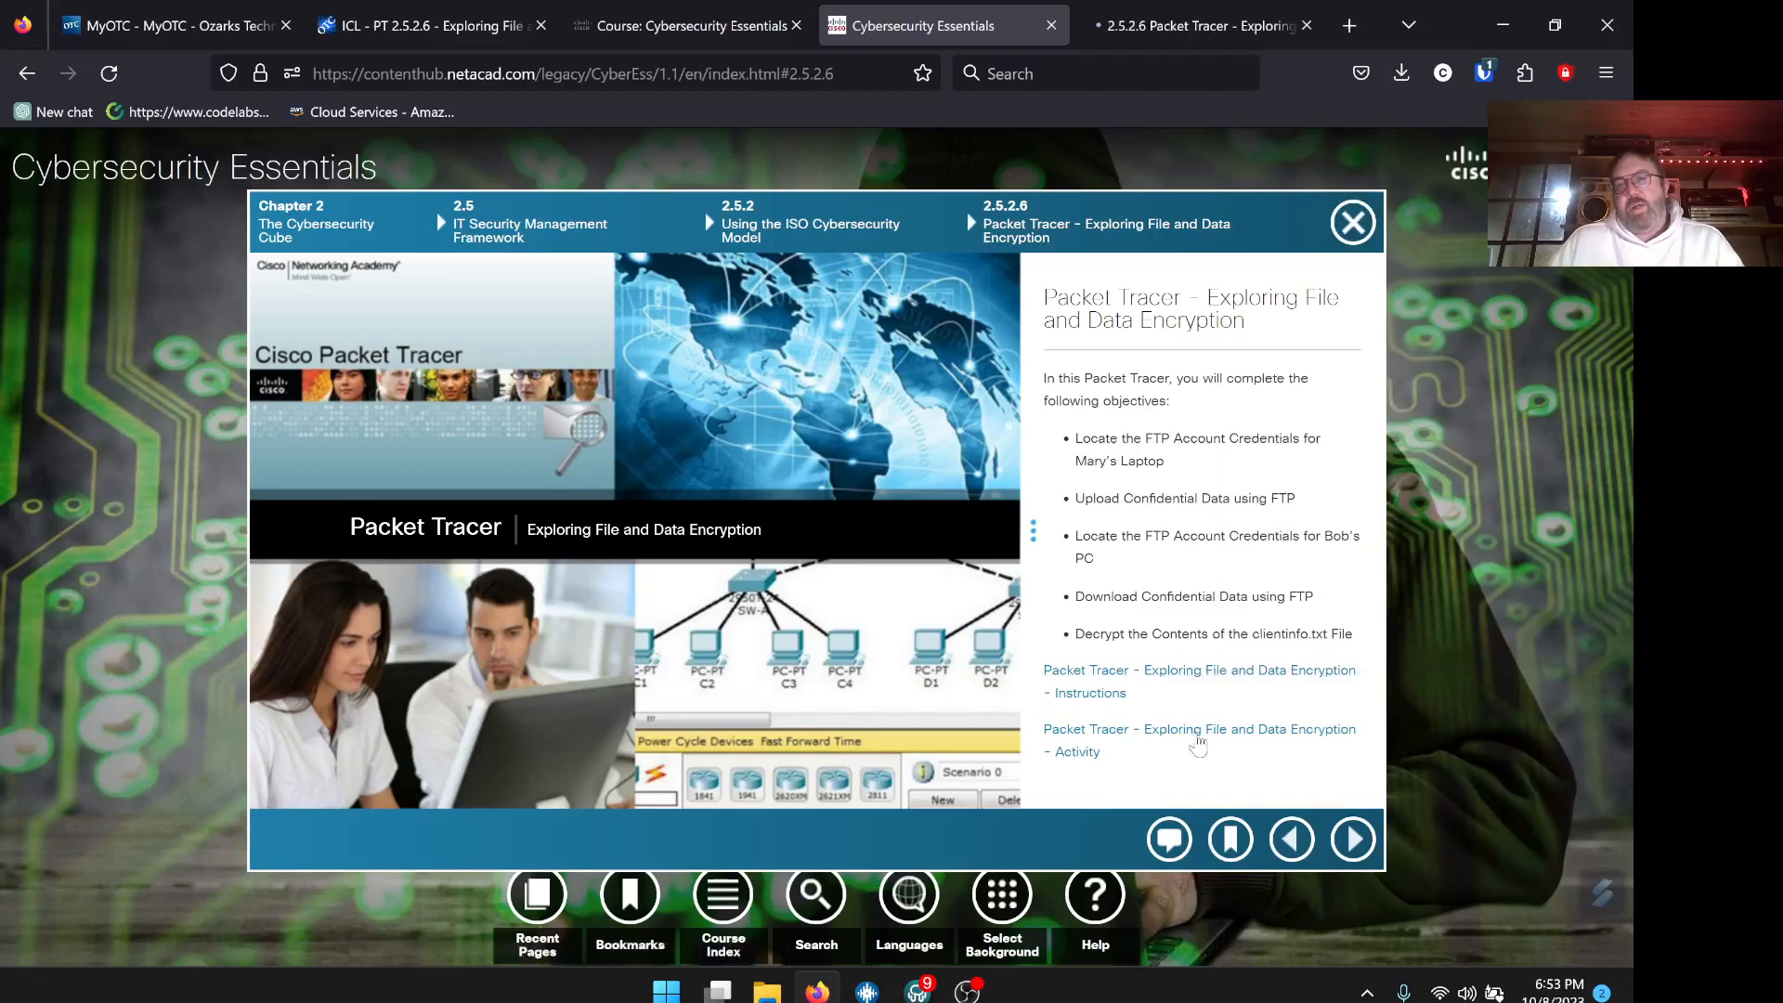
right_click(1197, 737)
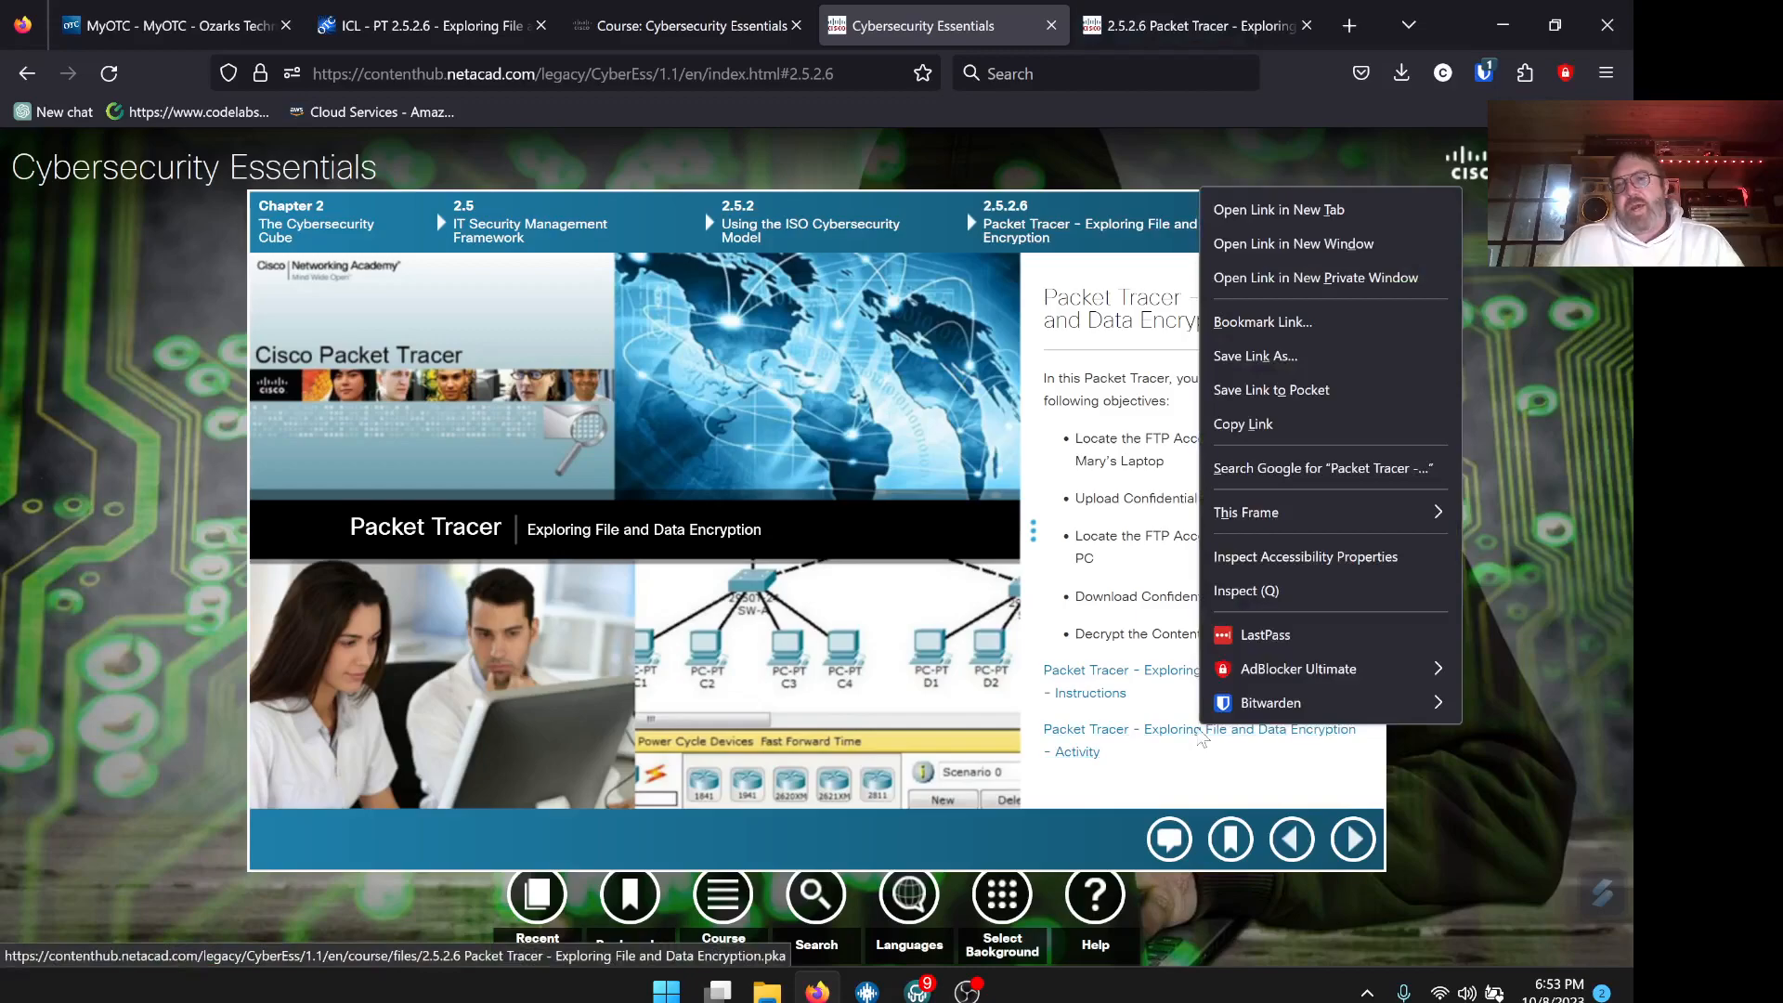
left_click(1372, 207)
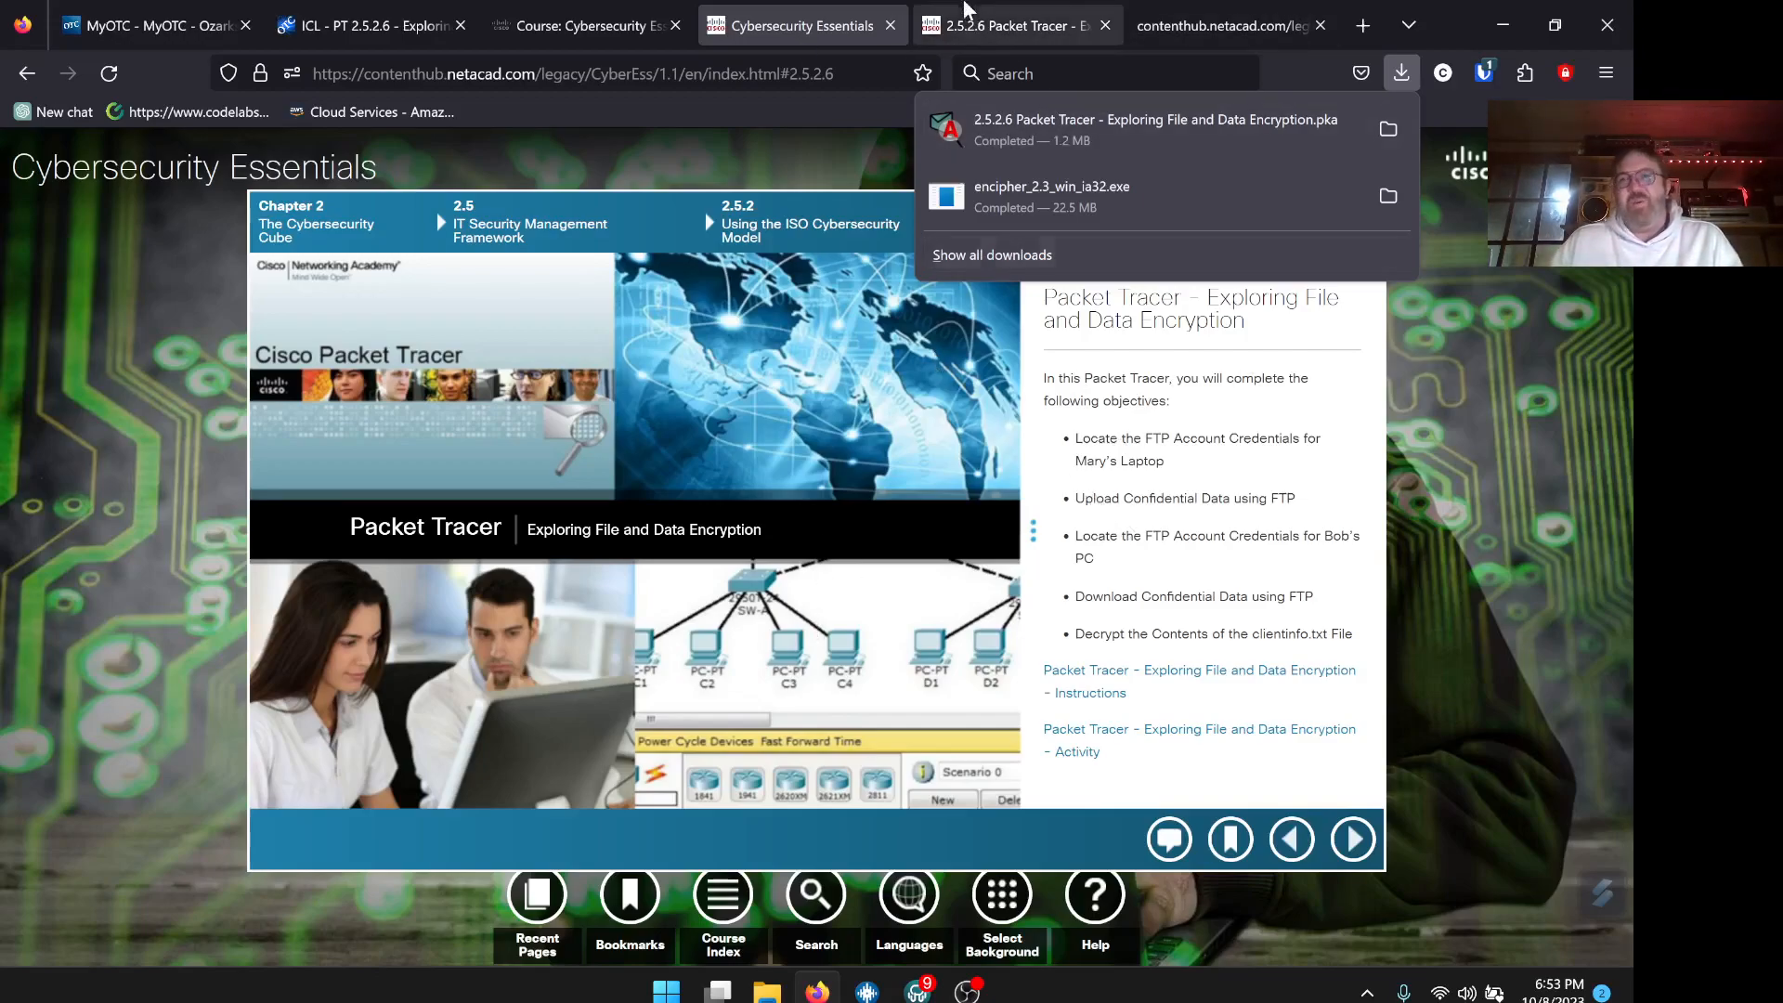
View the 2.5.2.6 instructions PDF at the Part 1 Step 2 question about Mary's FTP account
left_click(1003, 31)
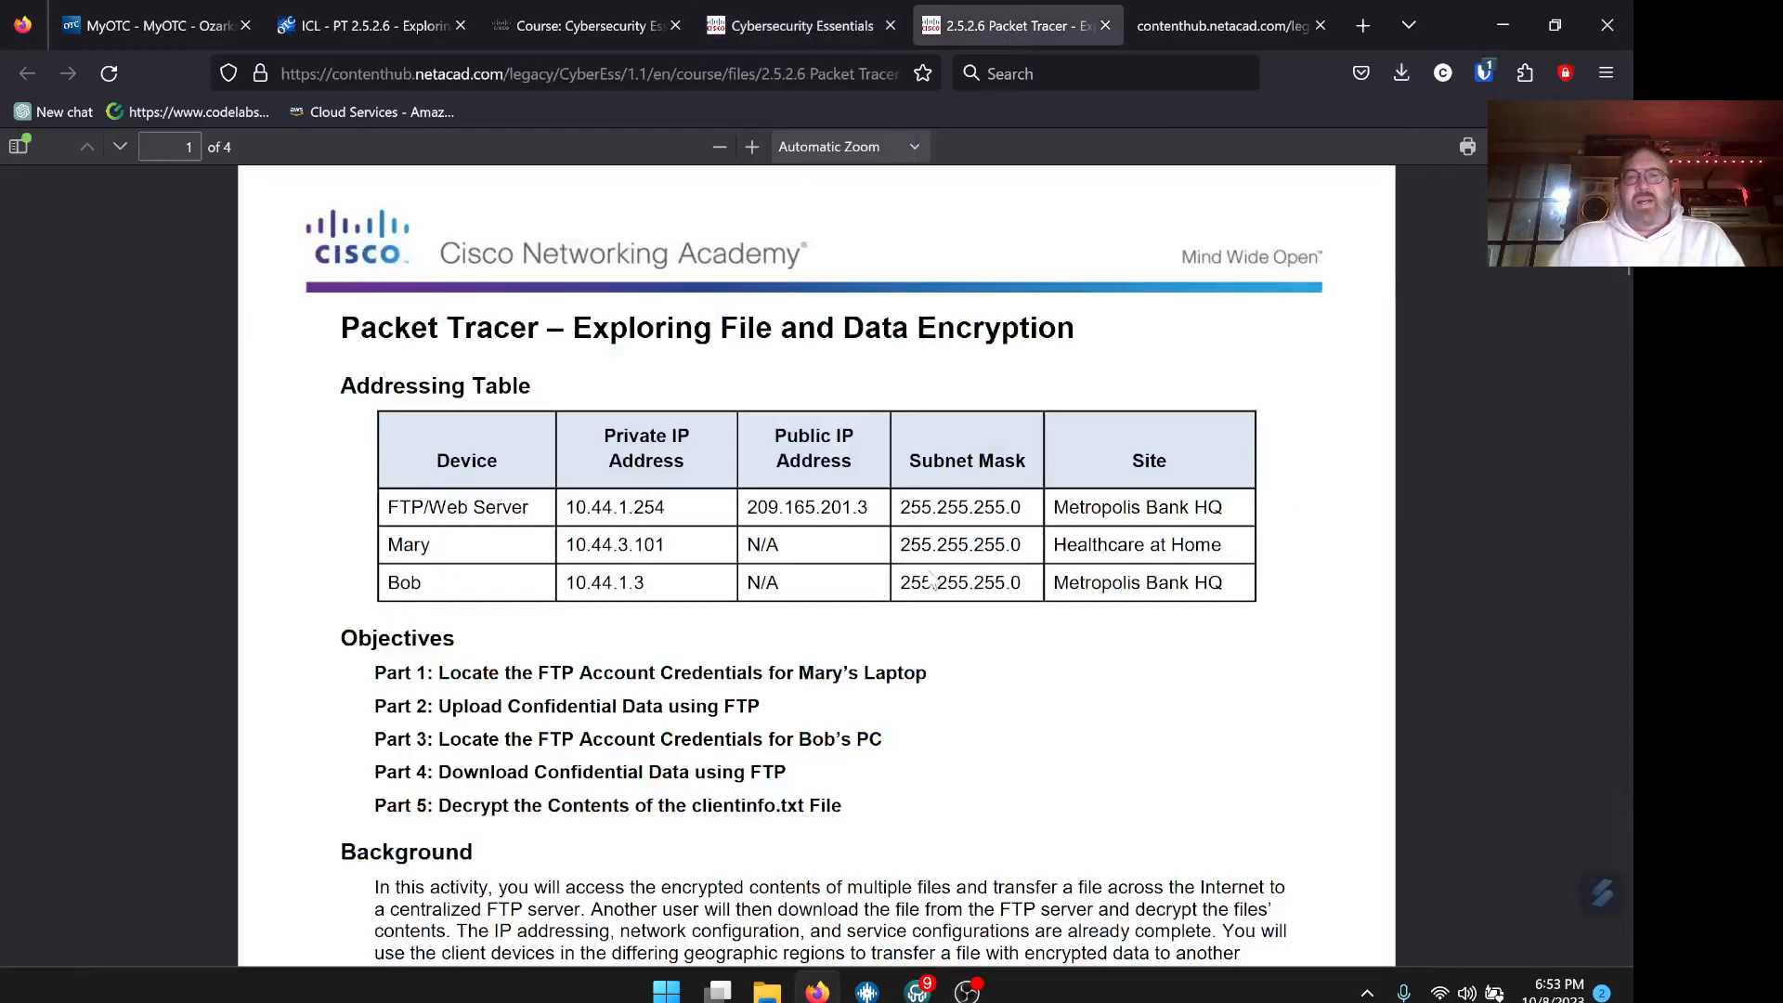
scroll(931, 583, "down", 10)
scroll(923, 576, "up", 6)
scroll(923, 576, "down", 8)
scroll(923, 573, "up", 3)
left_click(917, 511)
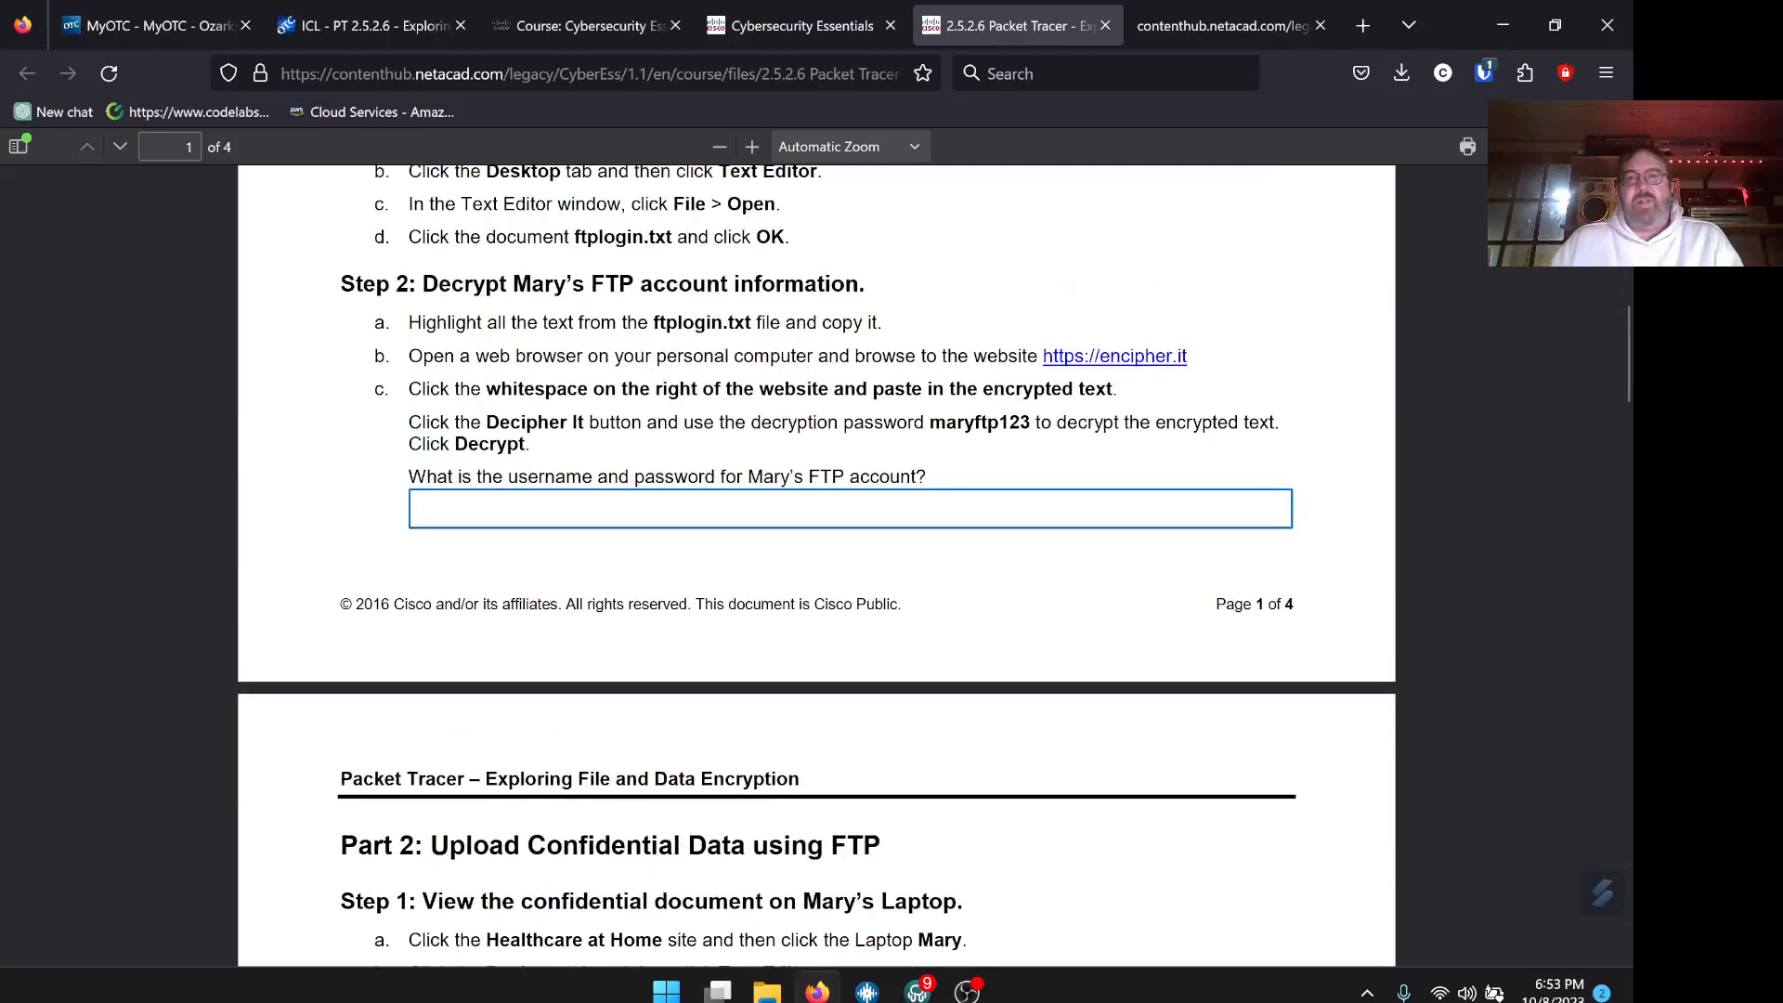
scroll(792, 518, "up", 10)
scroll(792, 518, "down", 9)
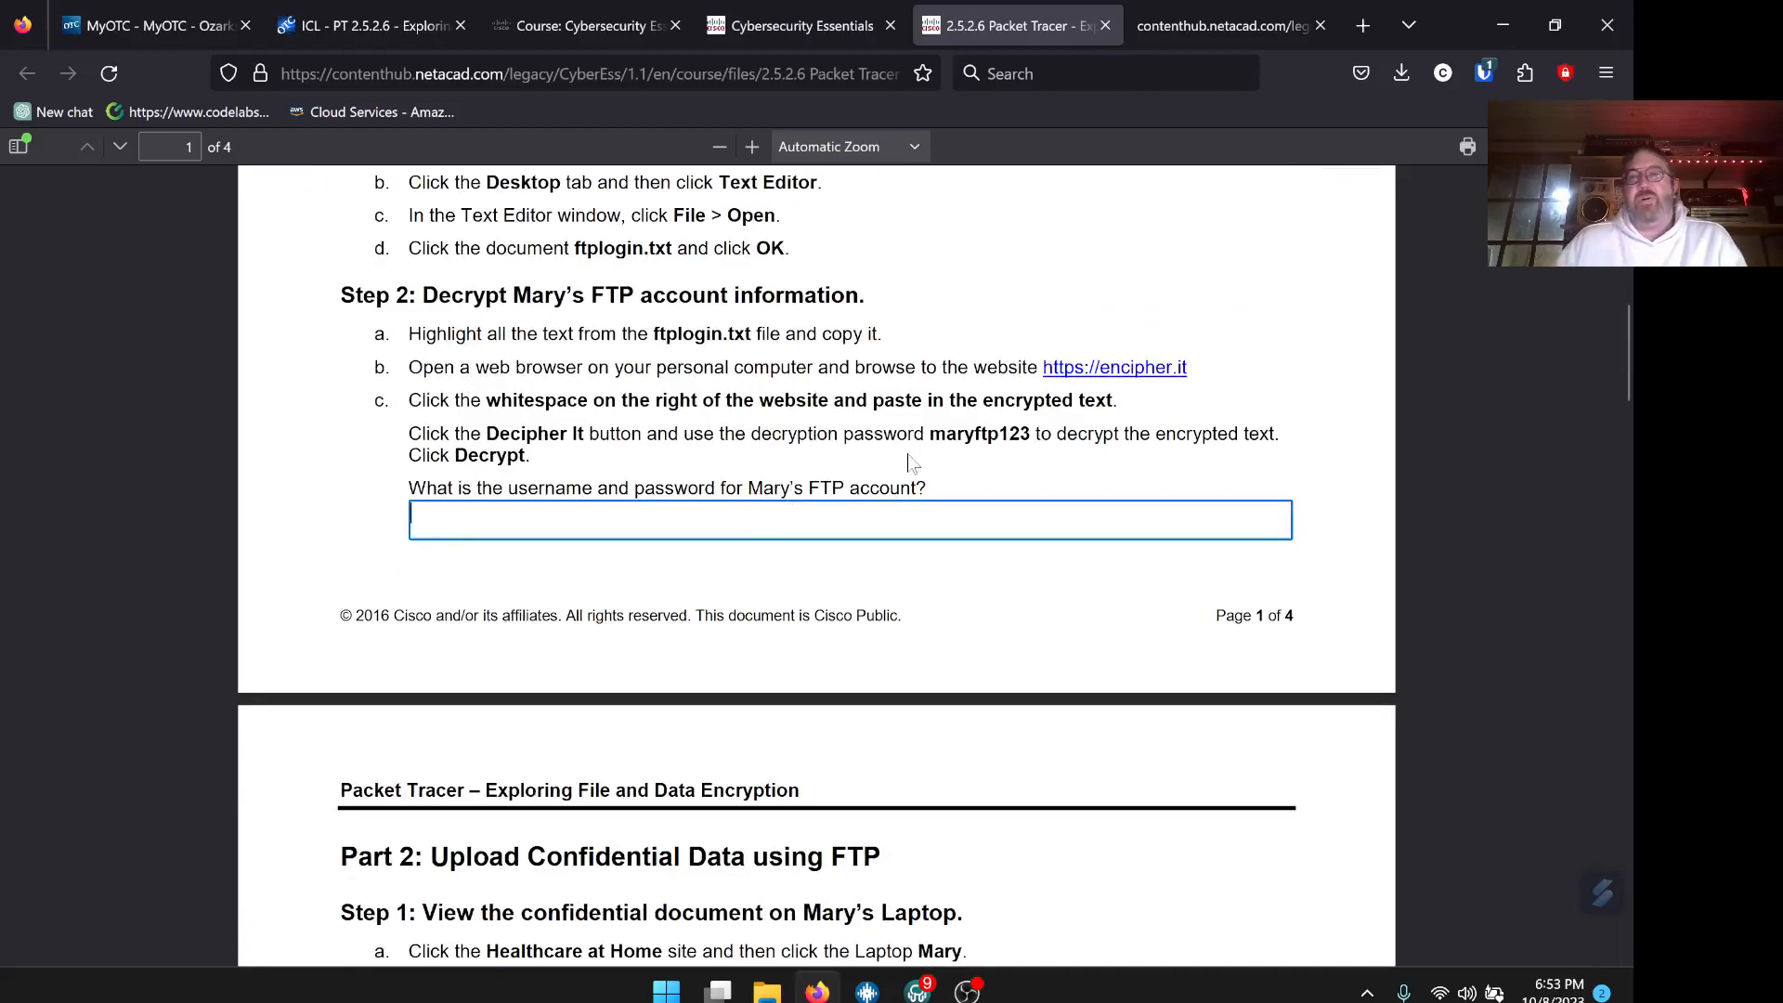
Close the blank contenthub tab and show the recent downloads list
left_click(1206, 30)
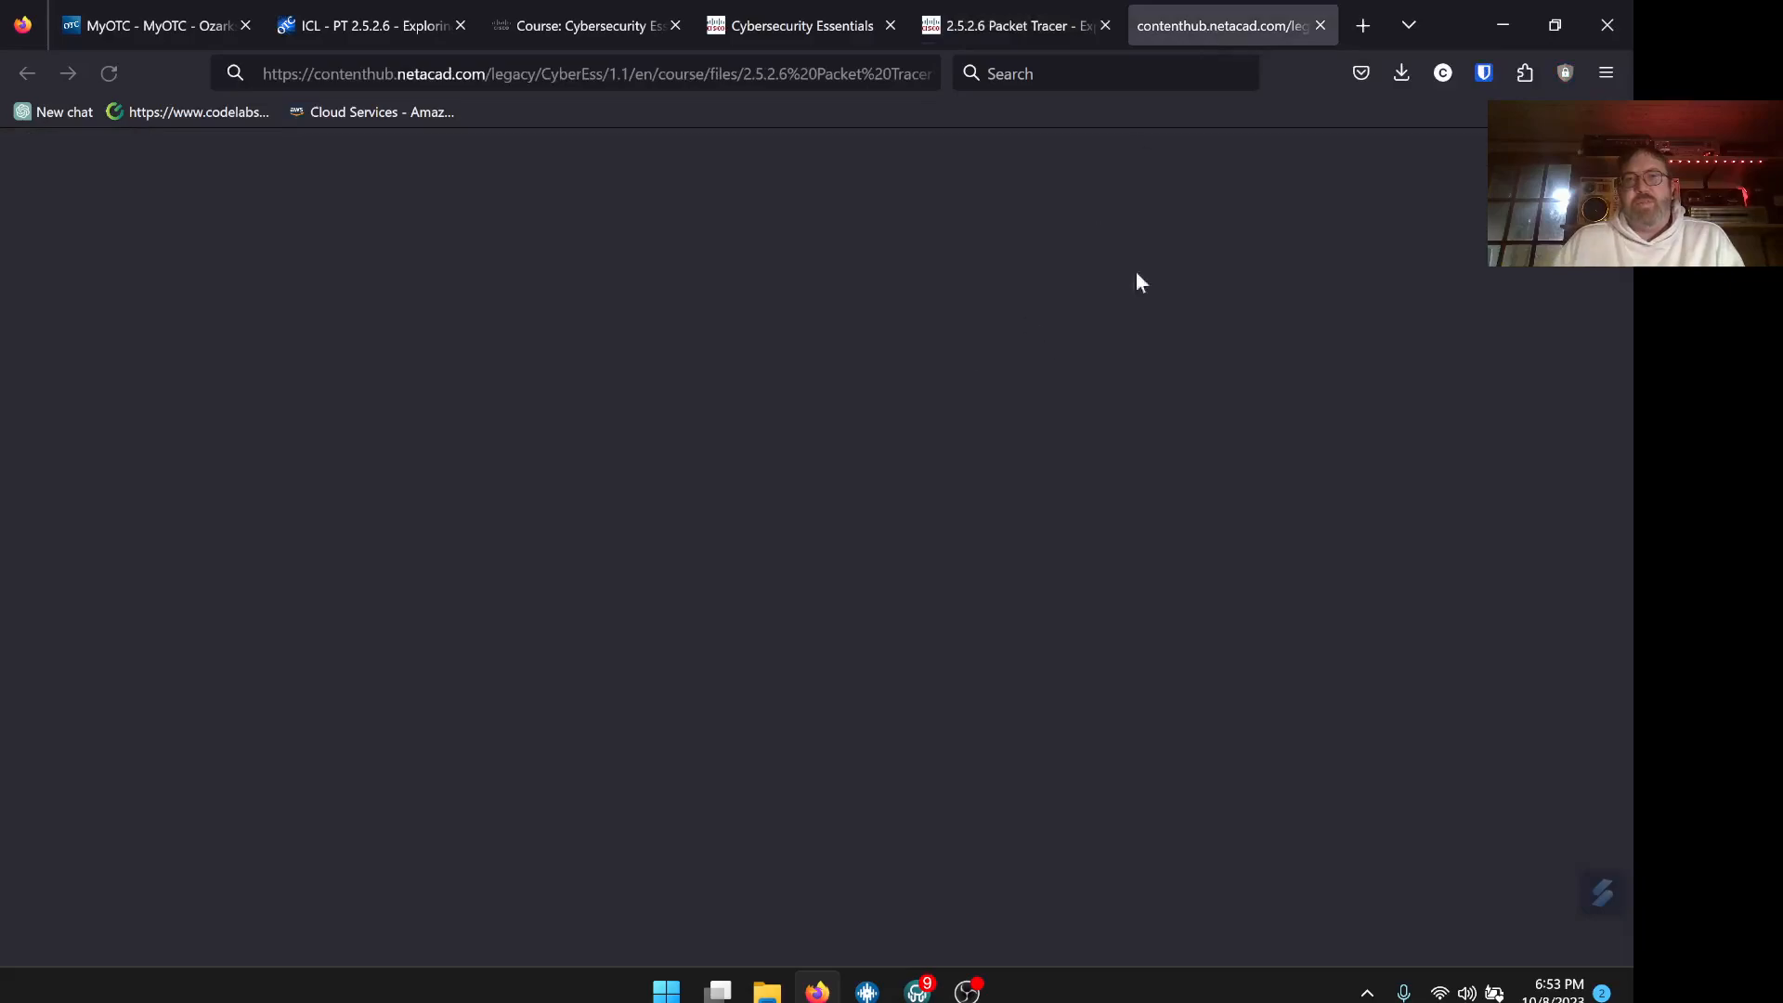
left_click(1322, 28)
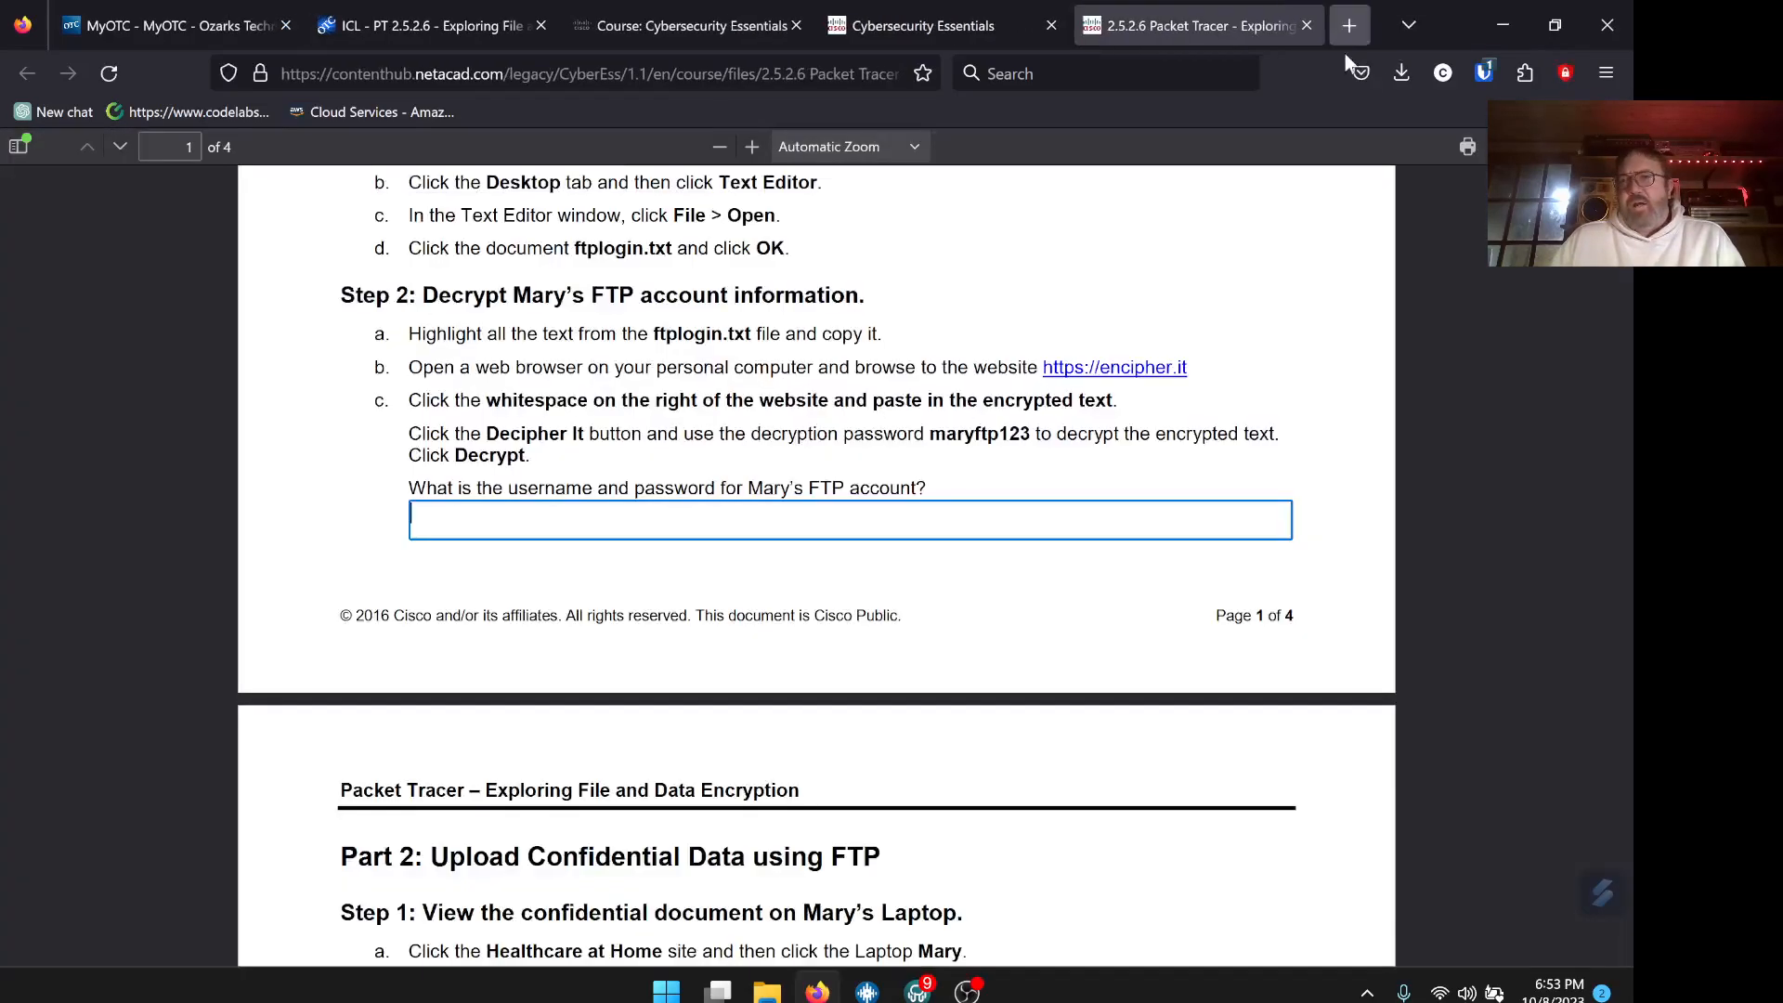
left_click(1401, 74)
Locate the downloaded .pka file in its folder, keep its name, then minimize the folder and Firefox
left_click(1385, 134)
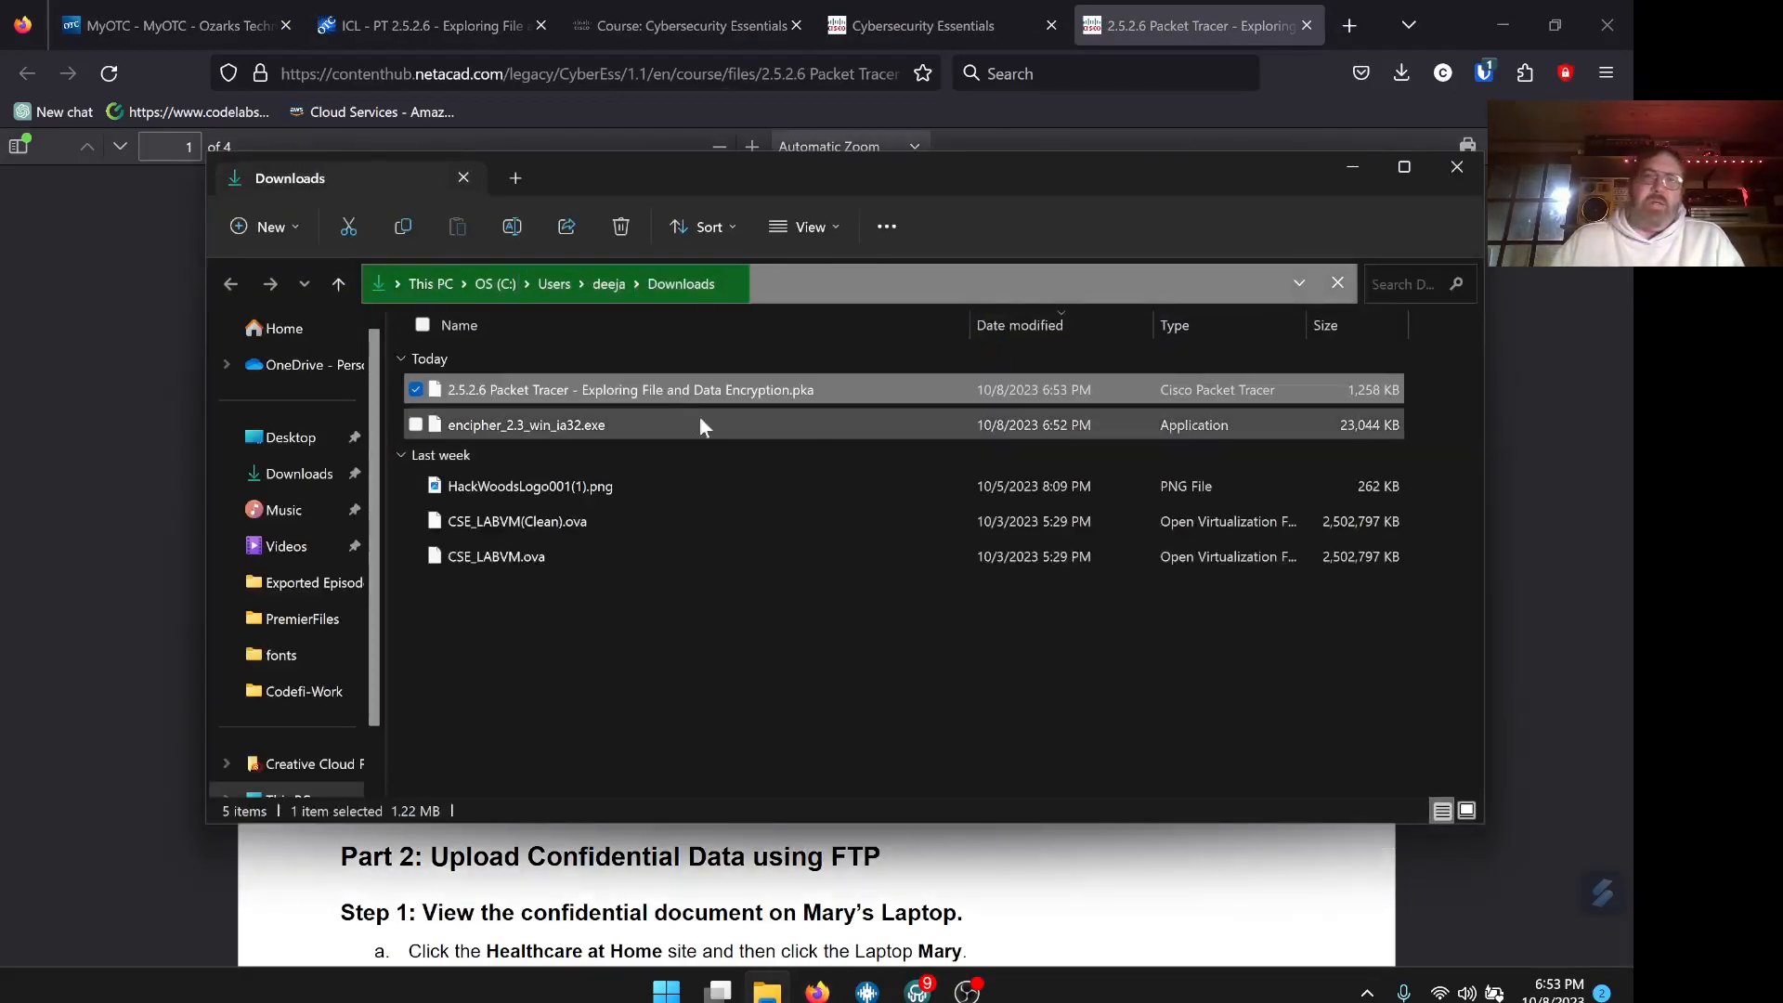
left_click(637, 390)
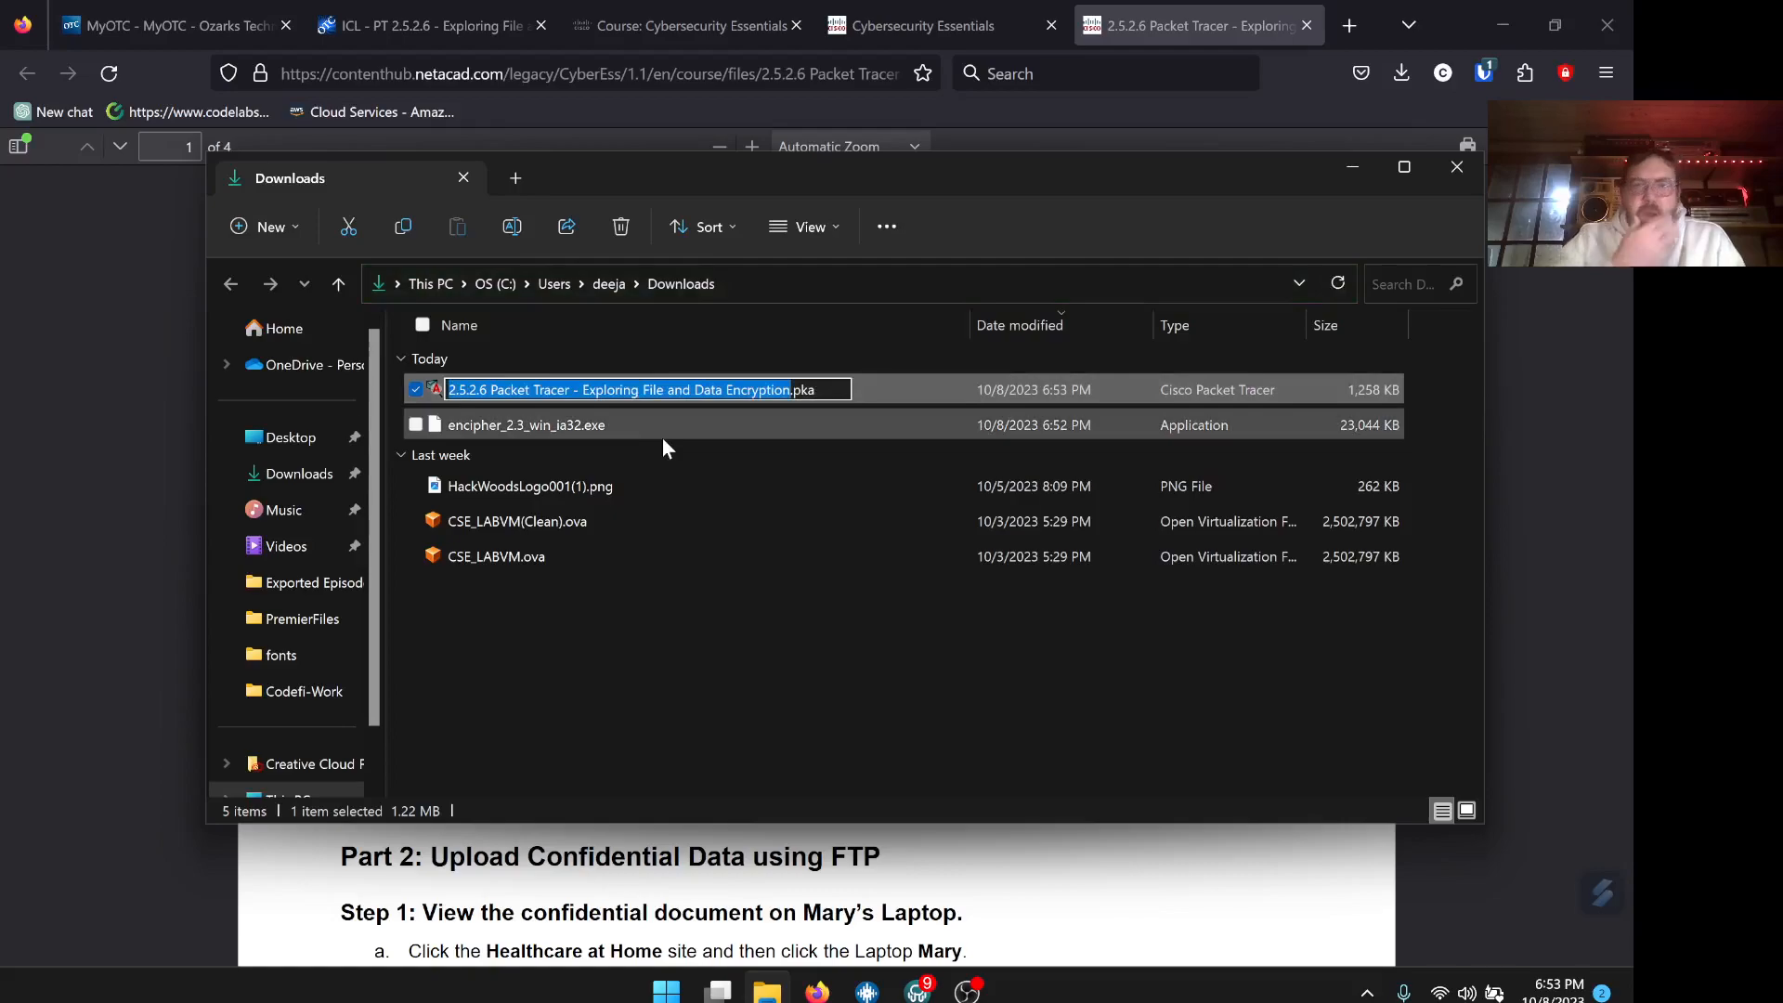
left_click(435, 392)
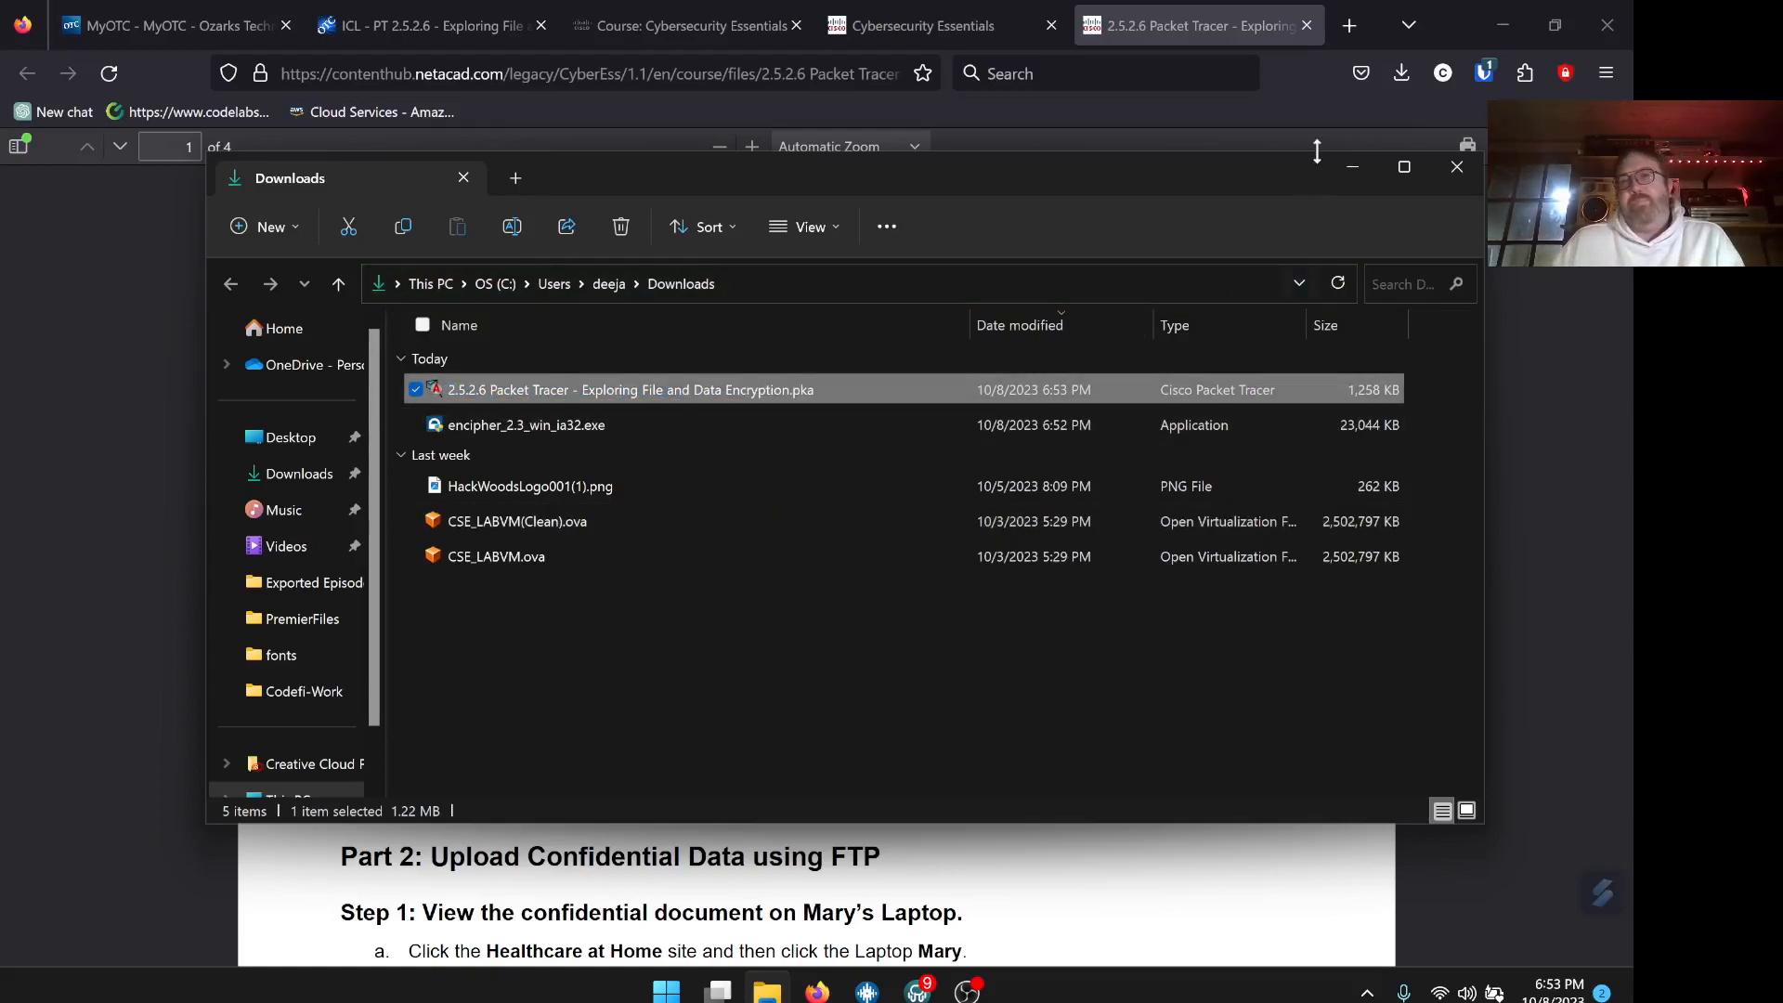
left_click(1350, 165)
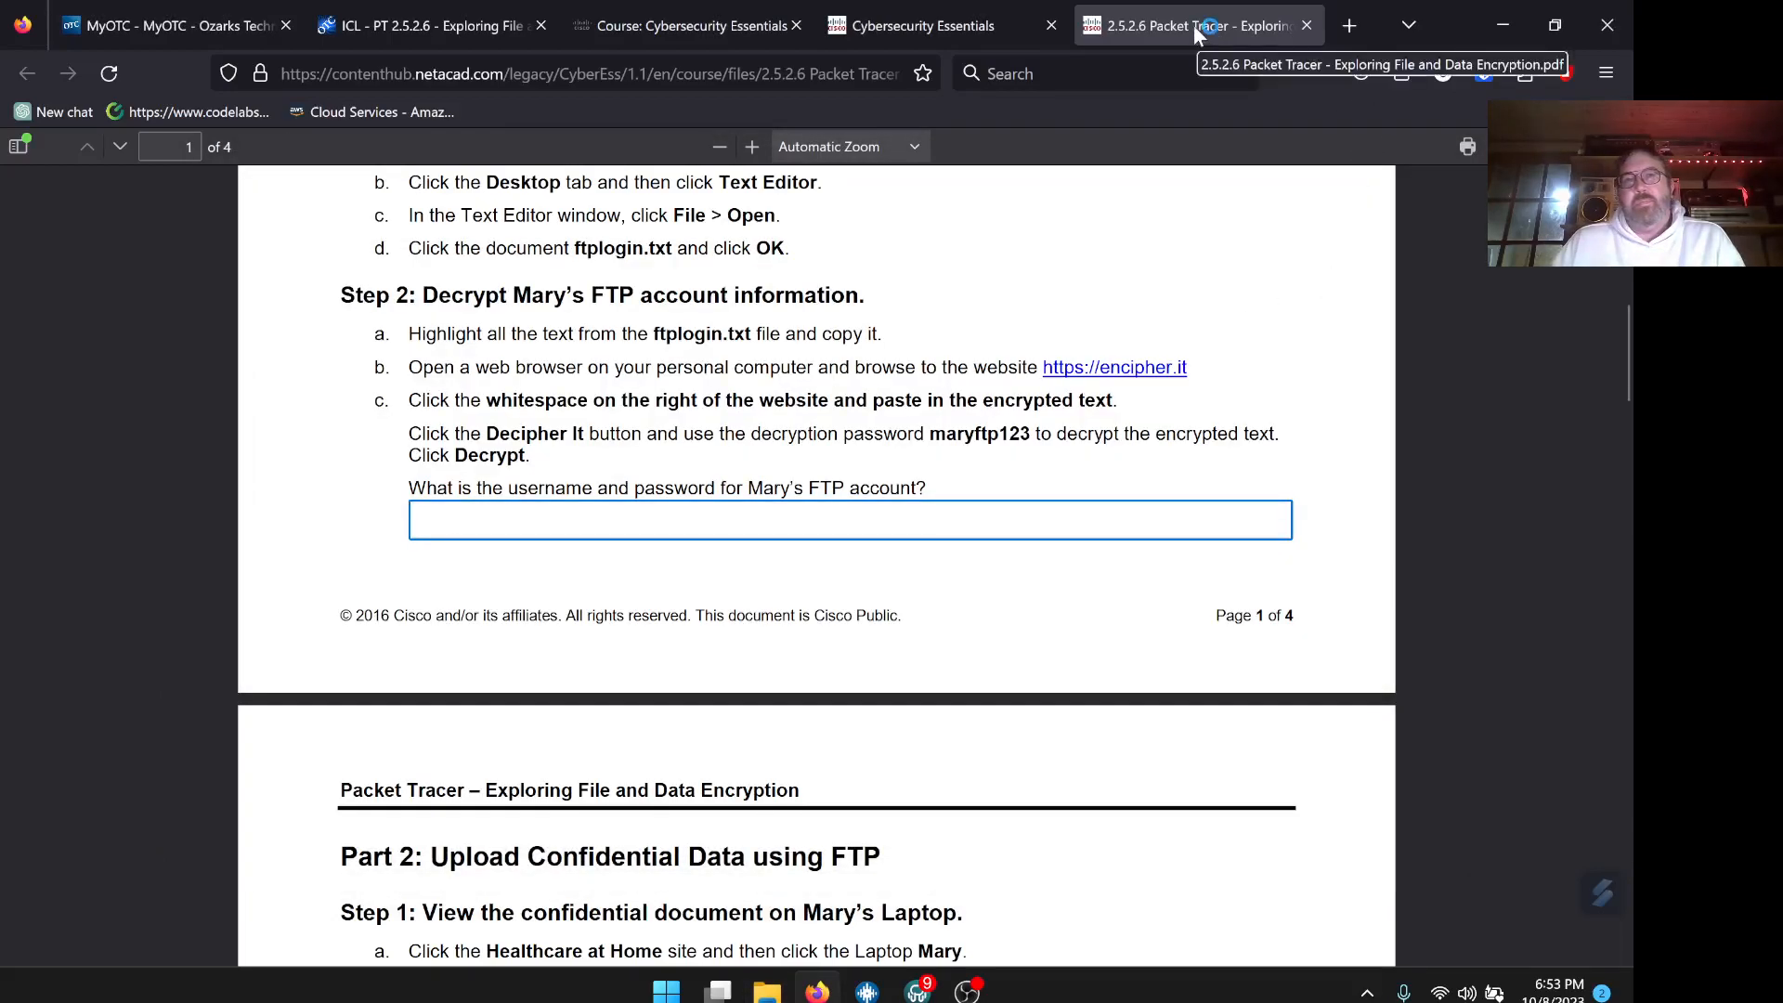
left_click(1502, 27)
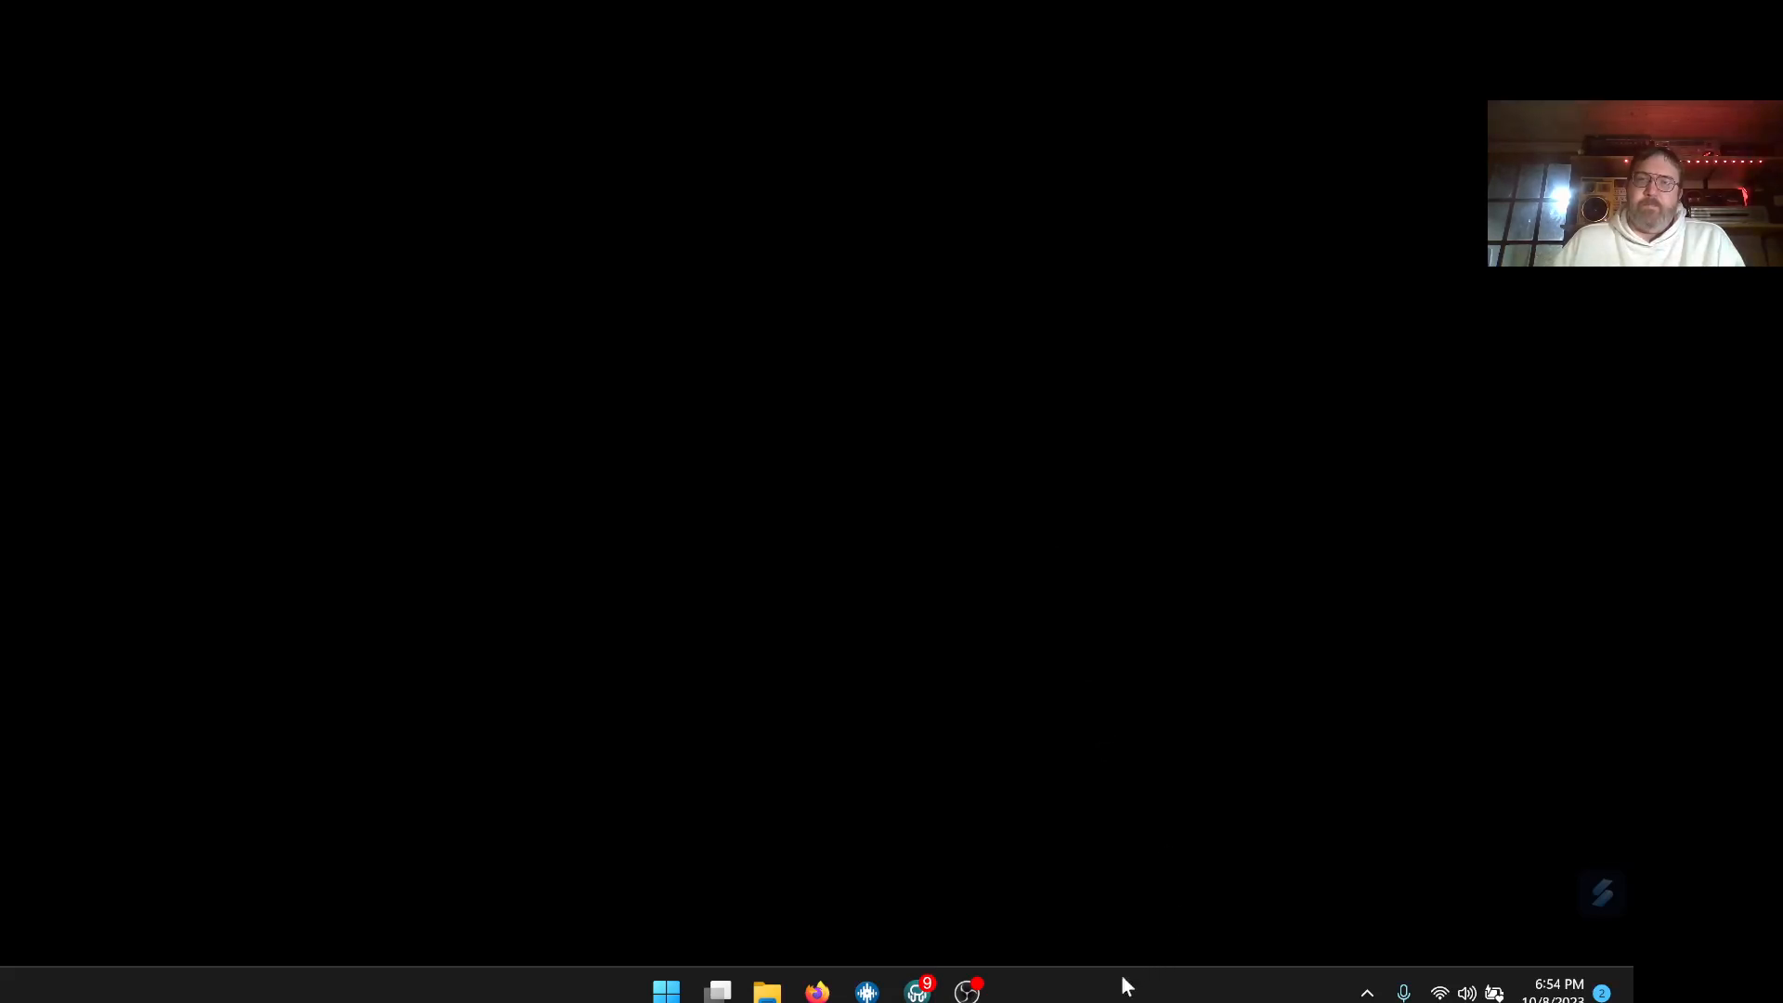
Open Task Manager from the taskbar and close it while Packet Tracer loads the activity
right_click(1060, 998)
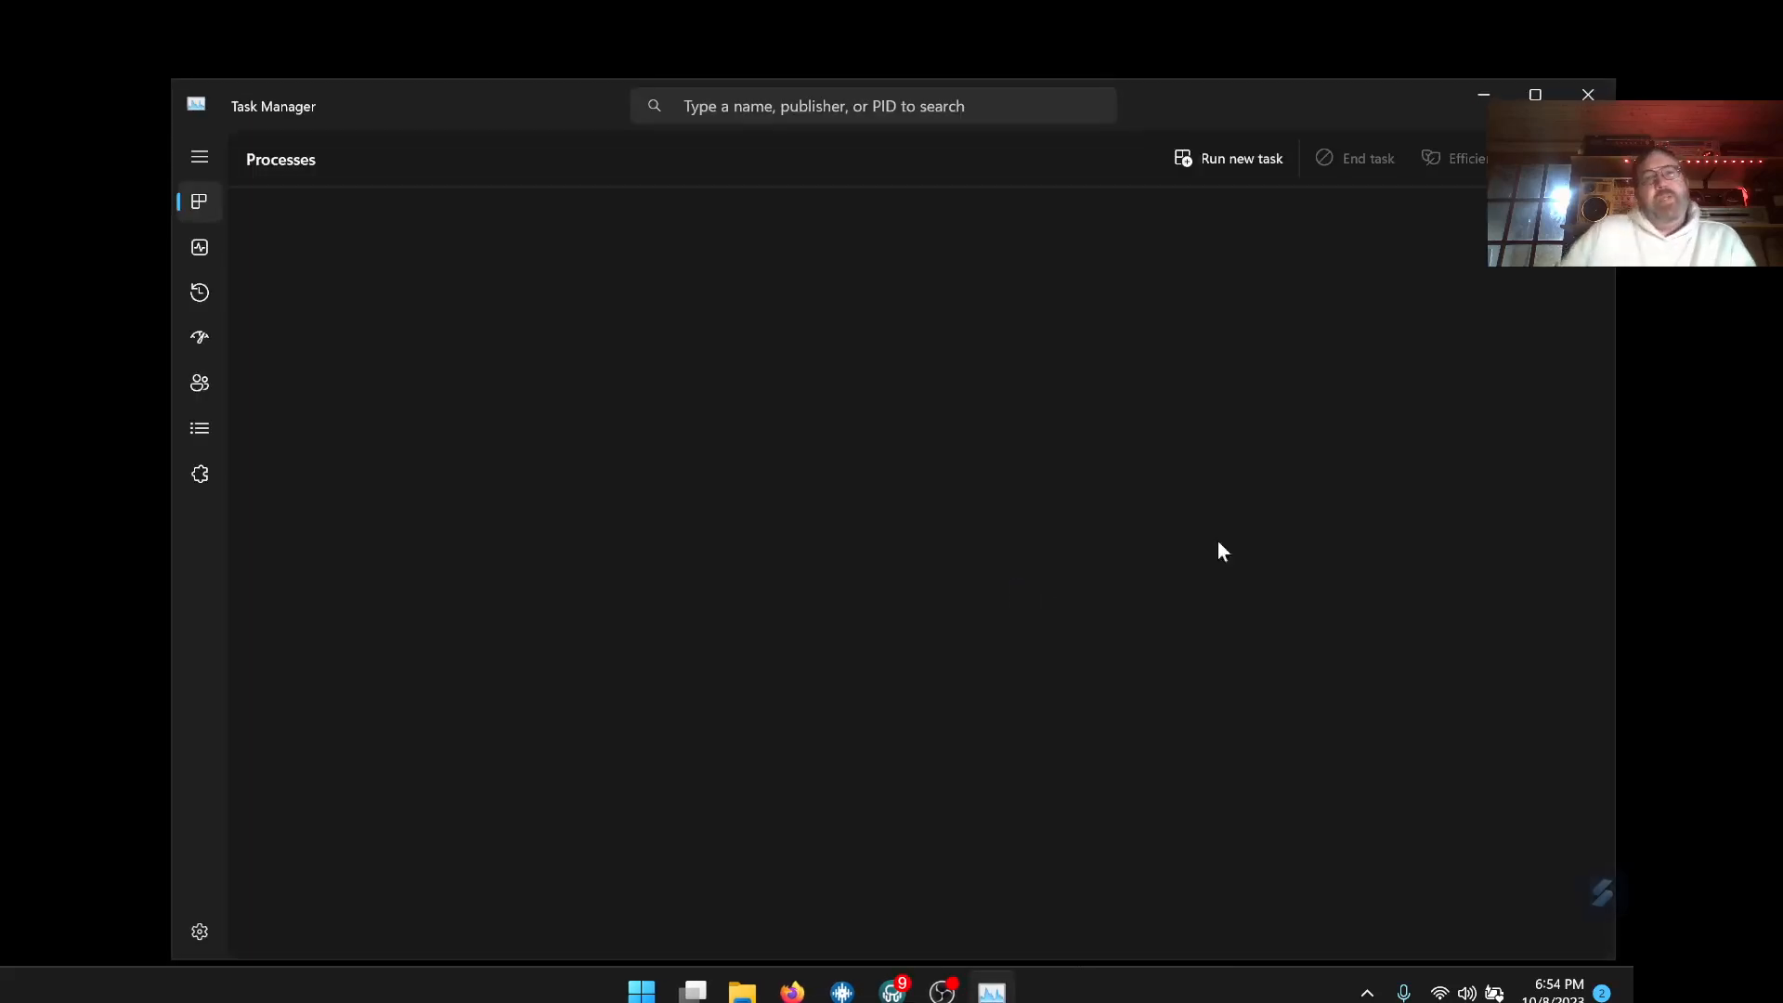
left_click(1588, 94)
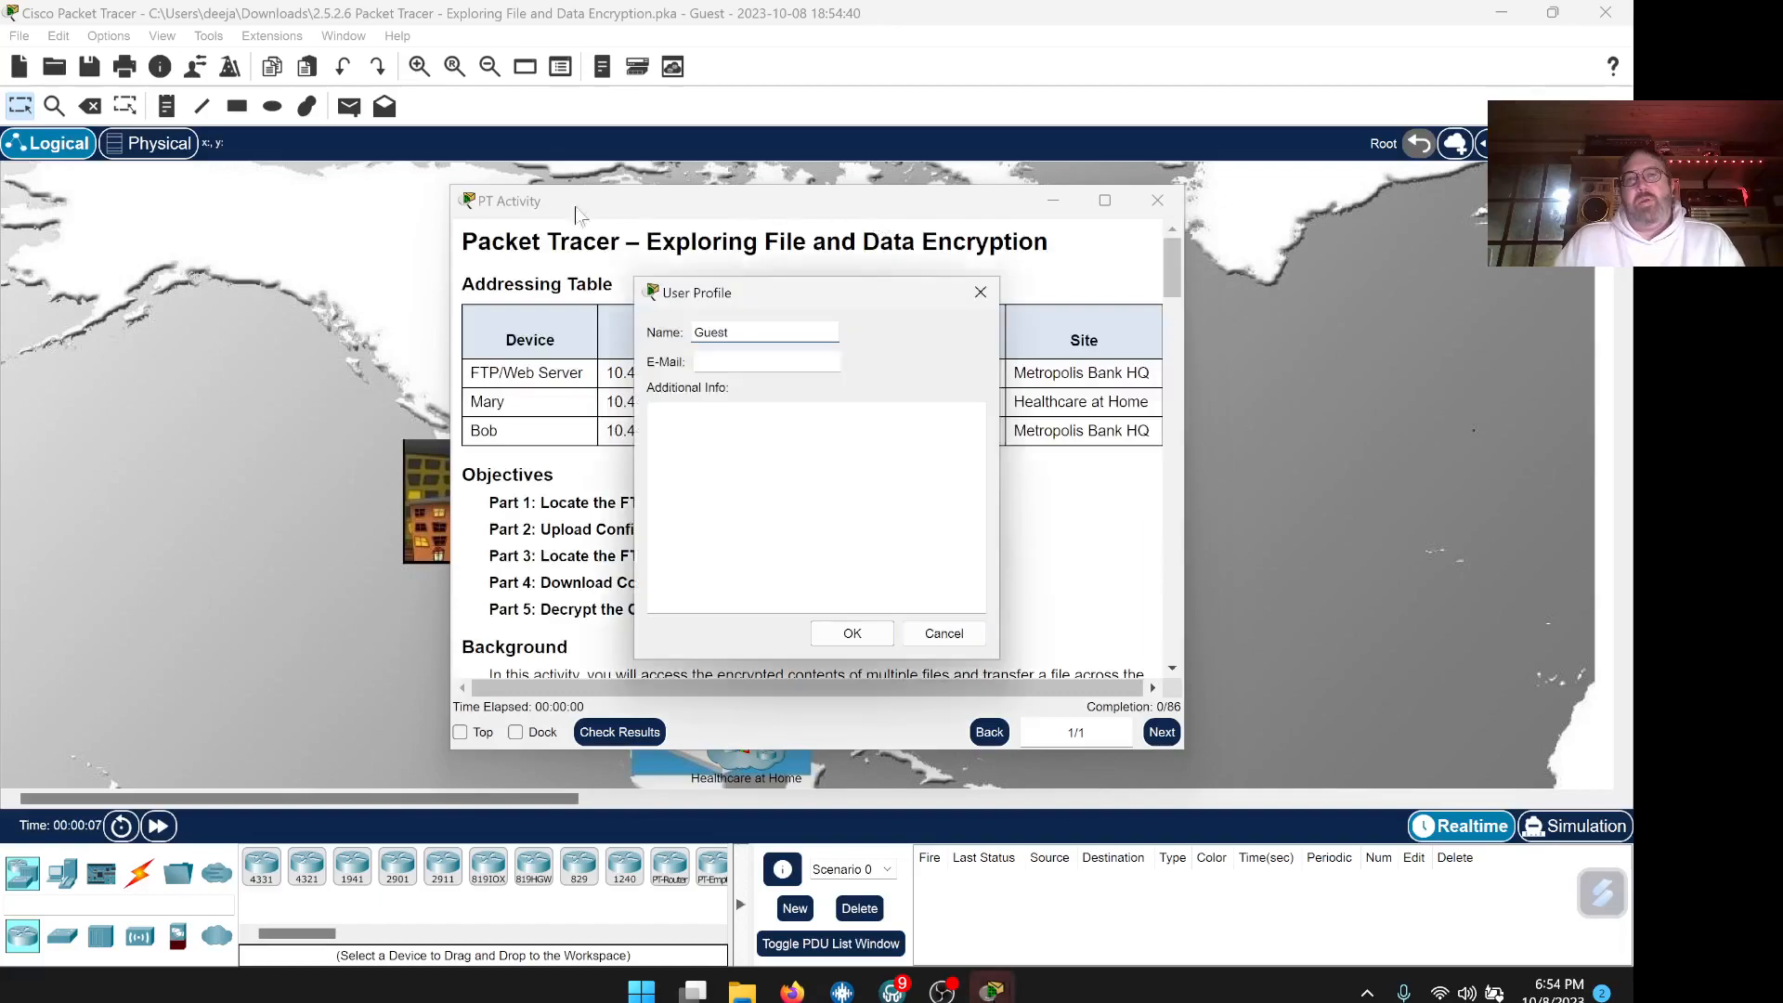
Replace Guest with the student's name and e-mail address in the User Profile and accept it
left_click_drag(738, 333, 656, 344)
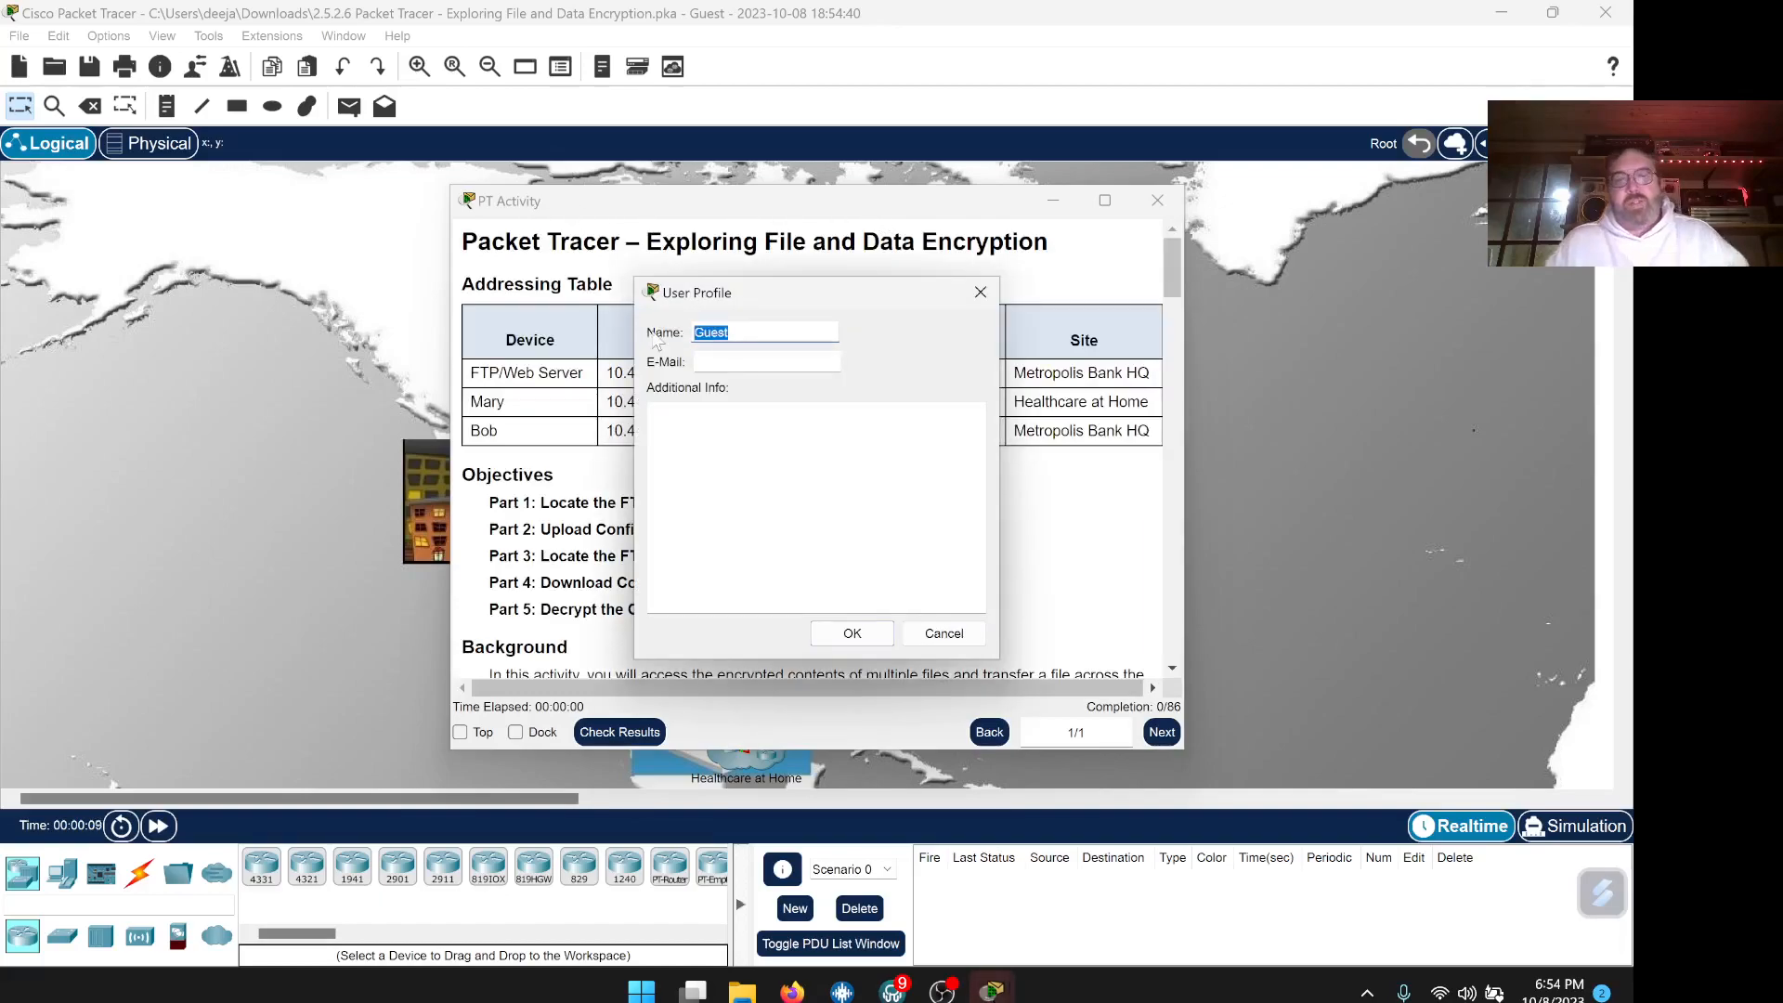
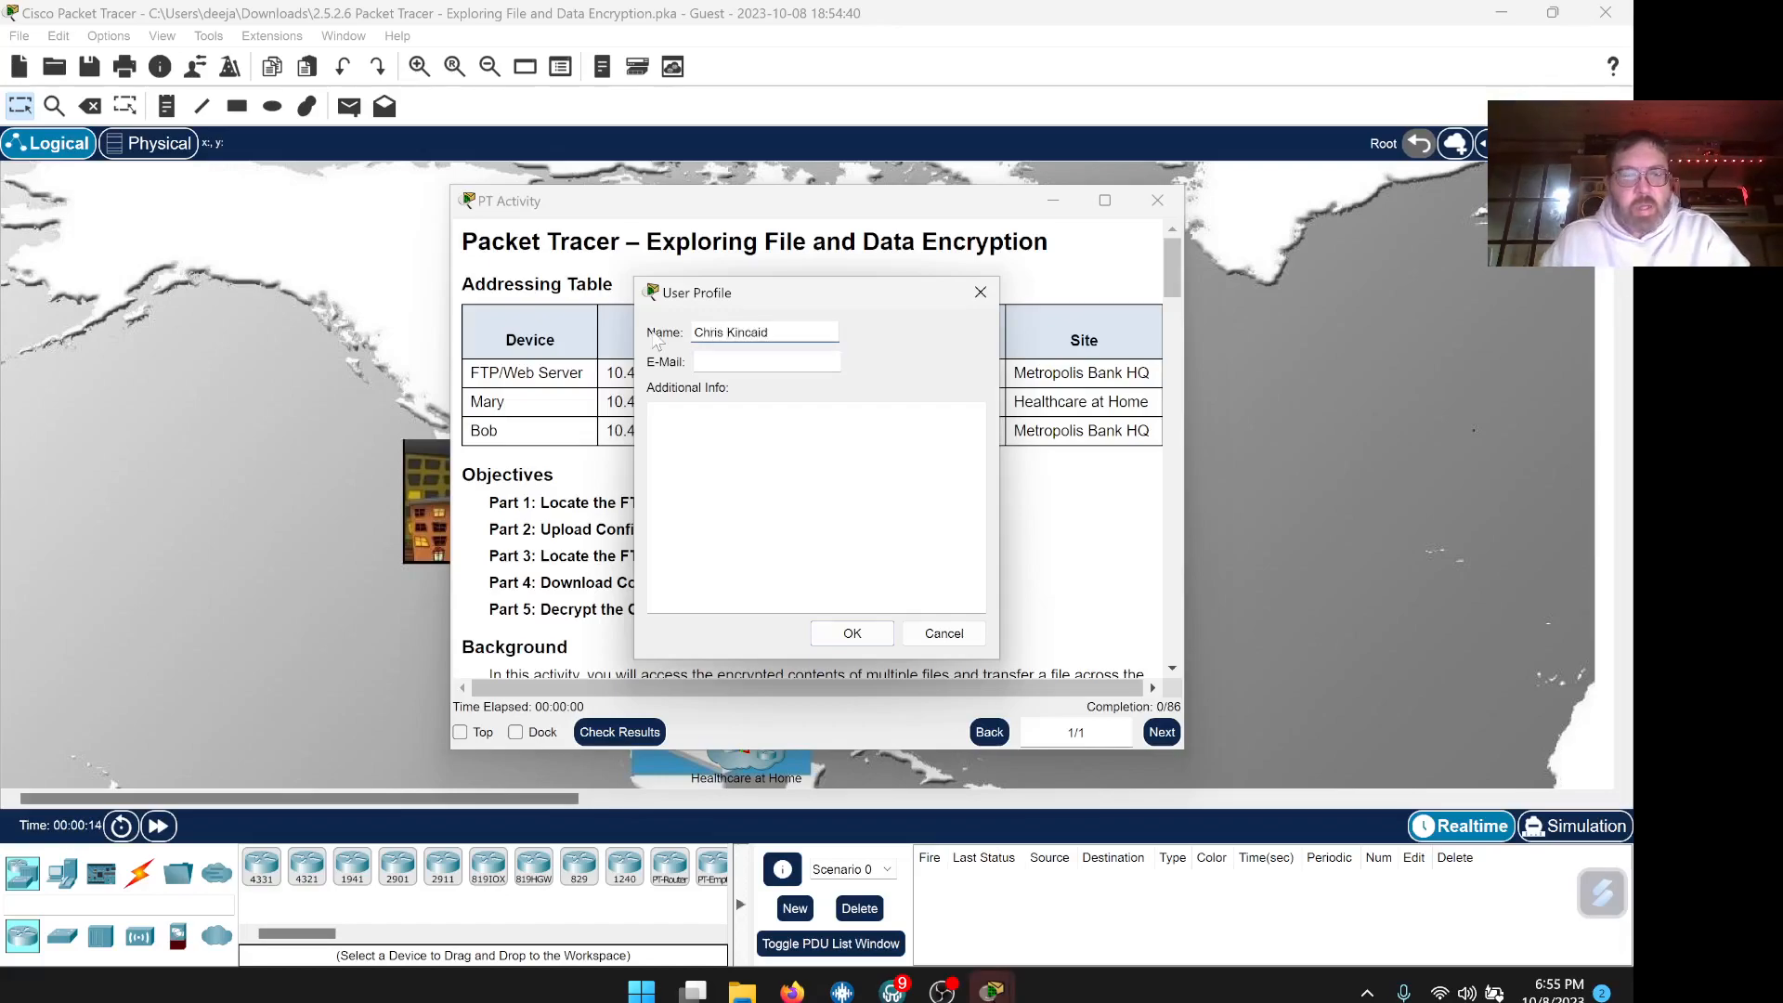
key("Tab")
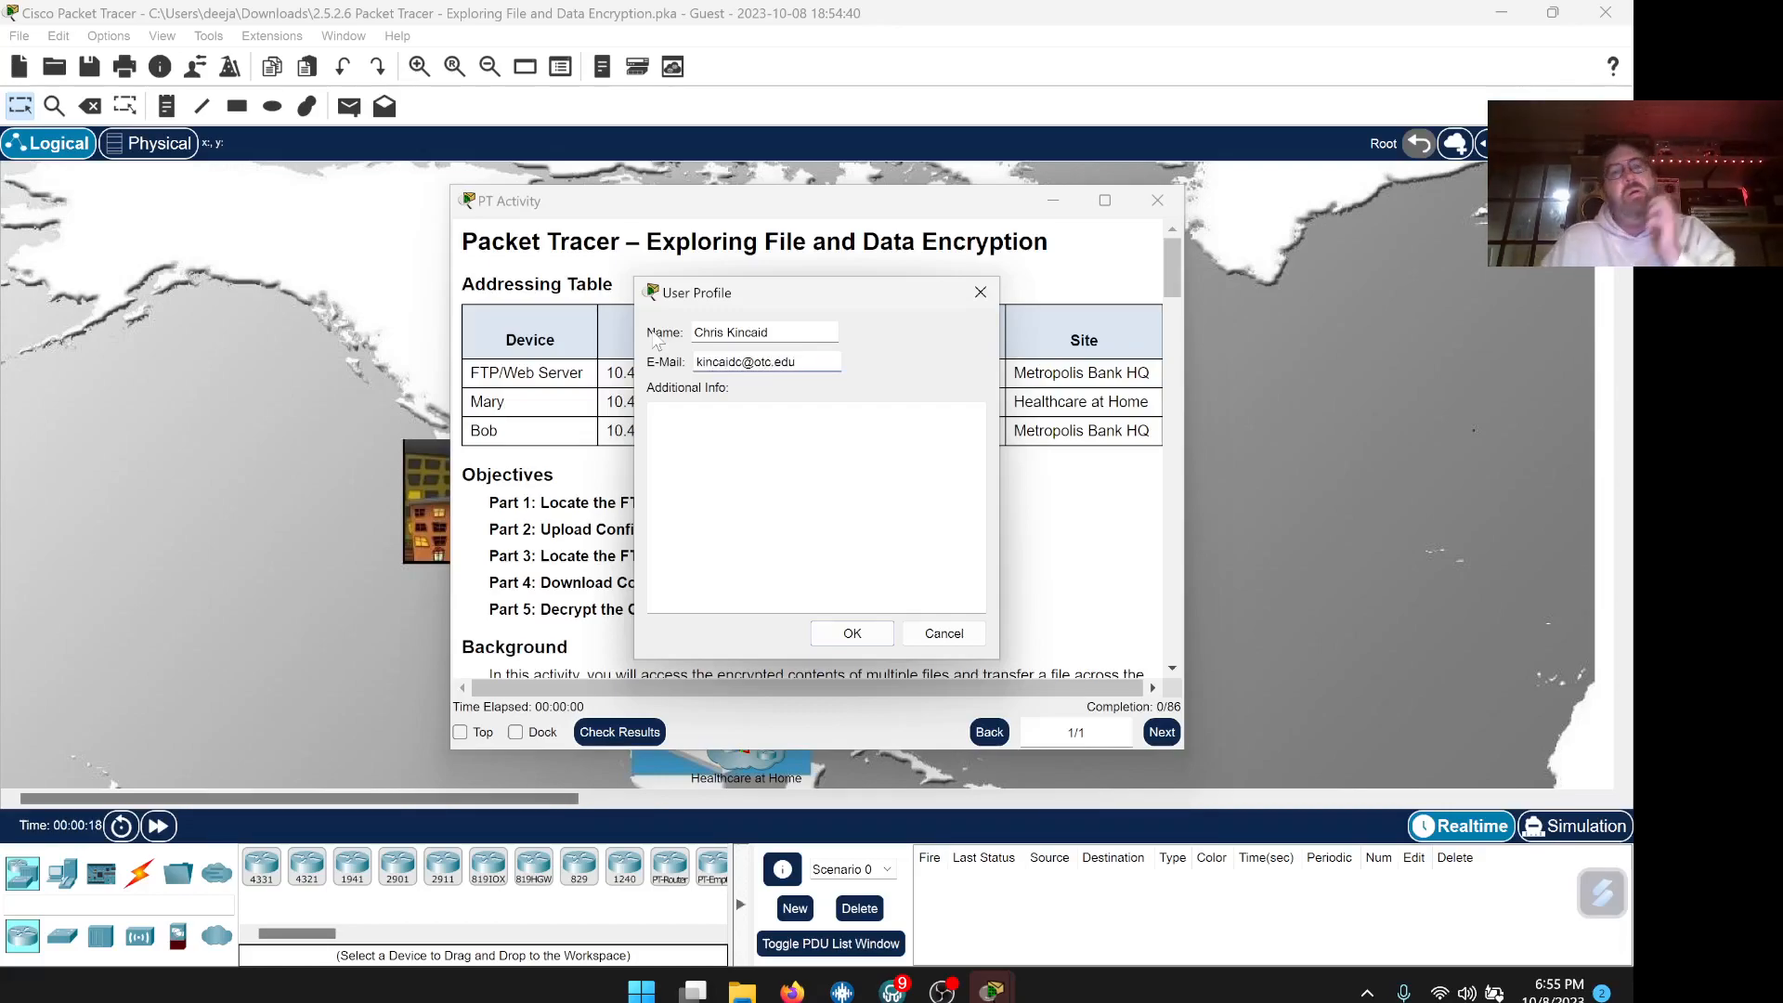
left_click(841, 637)
left_click_drag(877, 216, 786, 180)
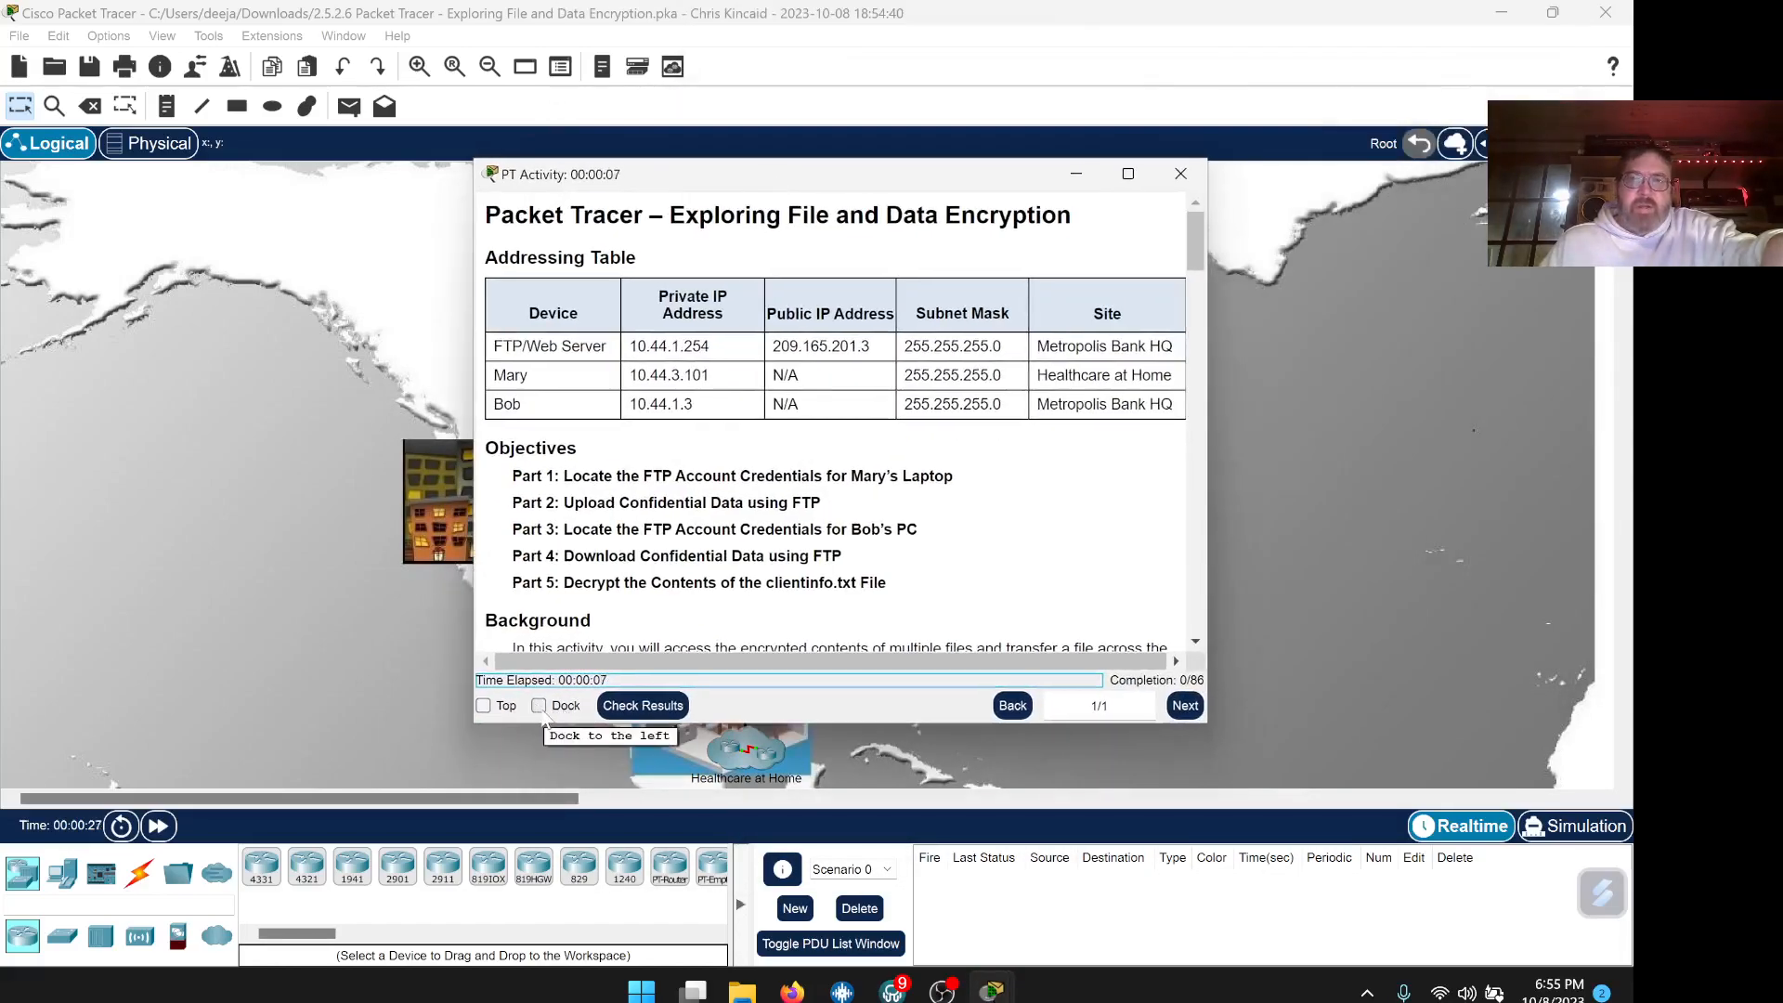
Dock the activity instructions beside the network map, narrow the panel, and scroll to Part 1
left_click_drag(841, 184, 883, 190)
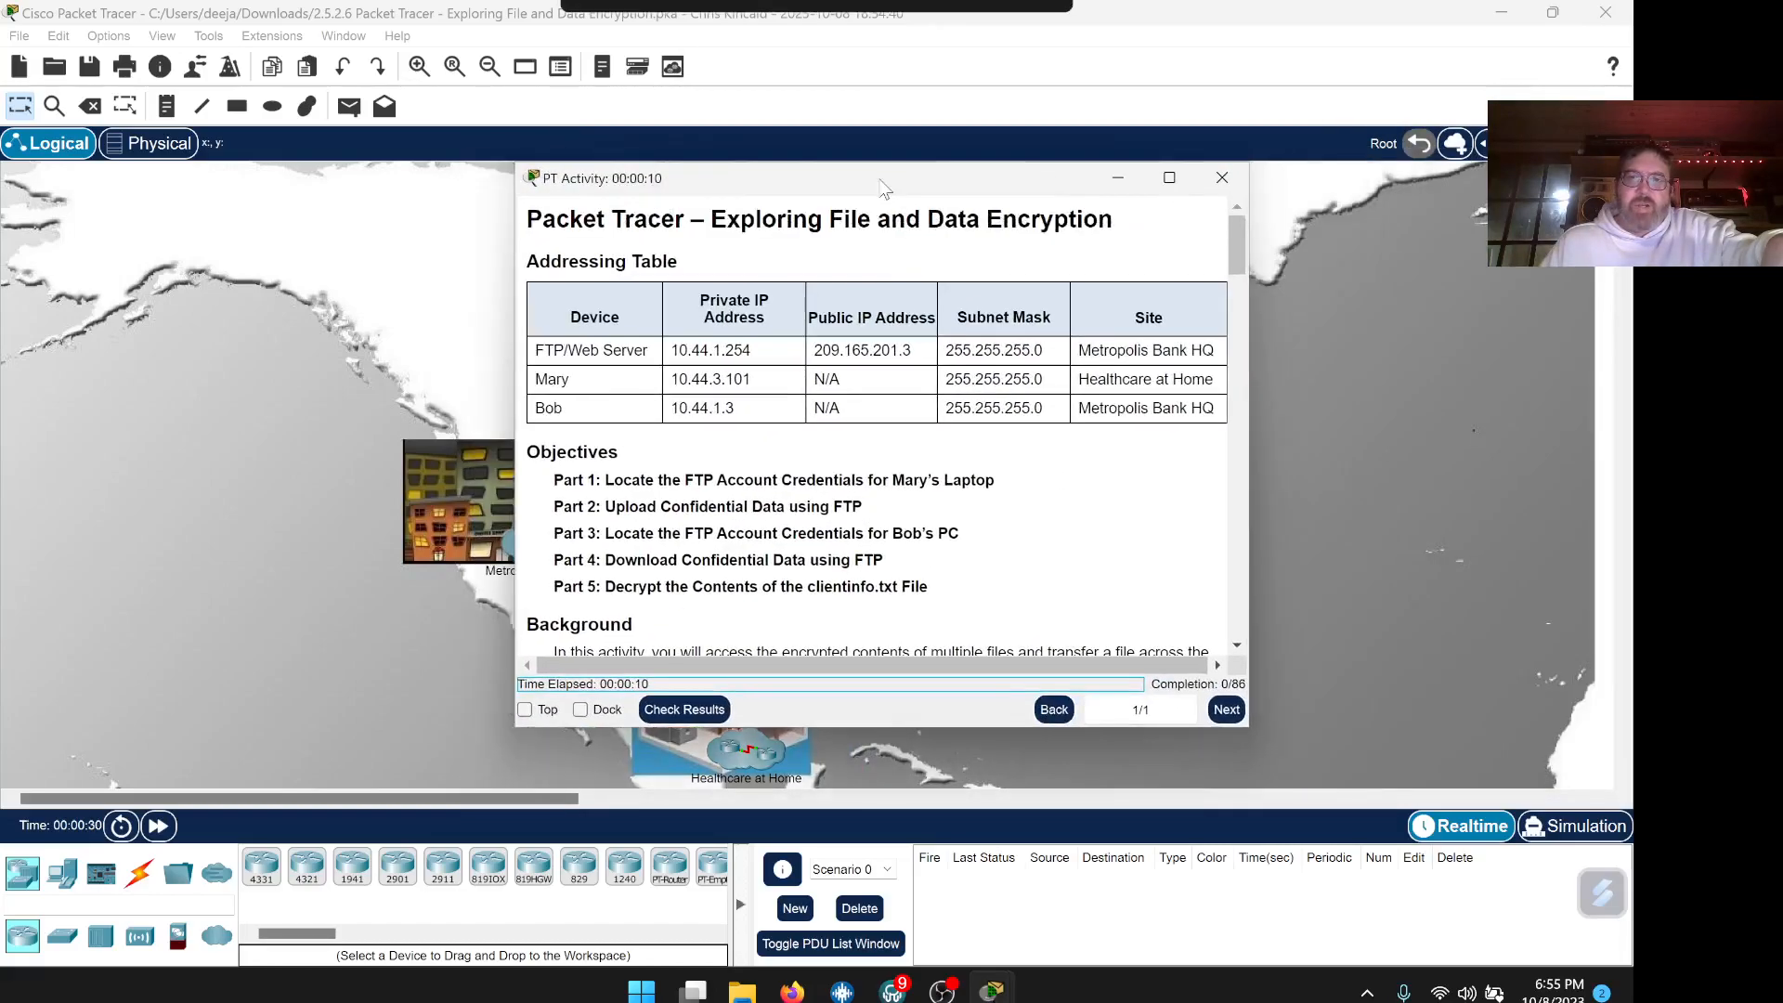
left_click(580, 711)
left_click_drag(736, 518, 691, 517)
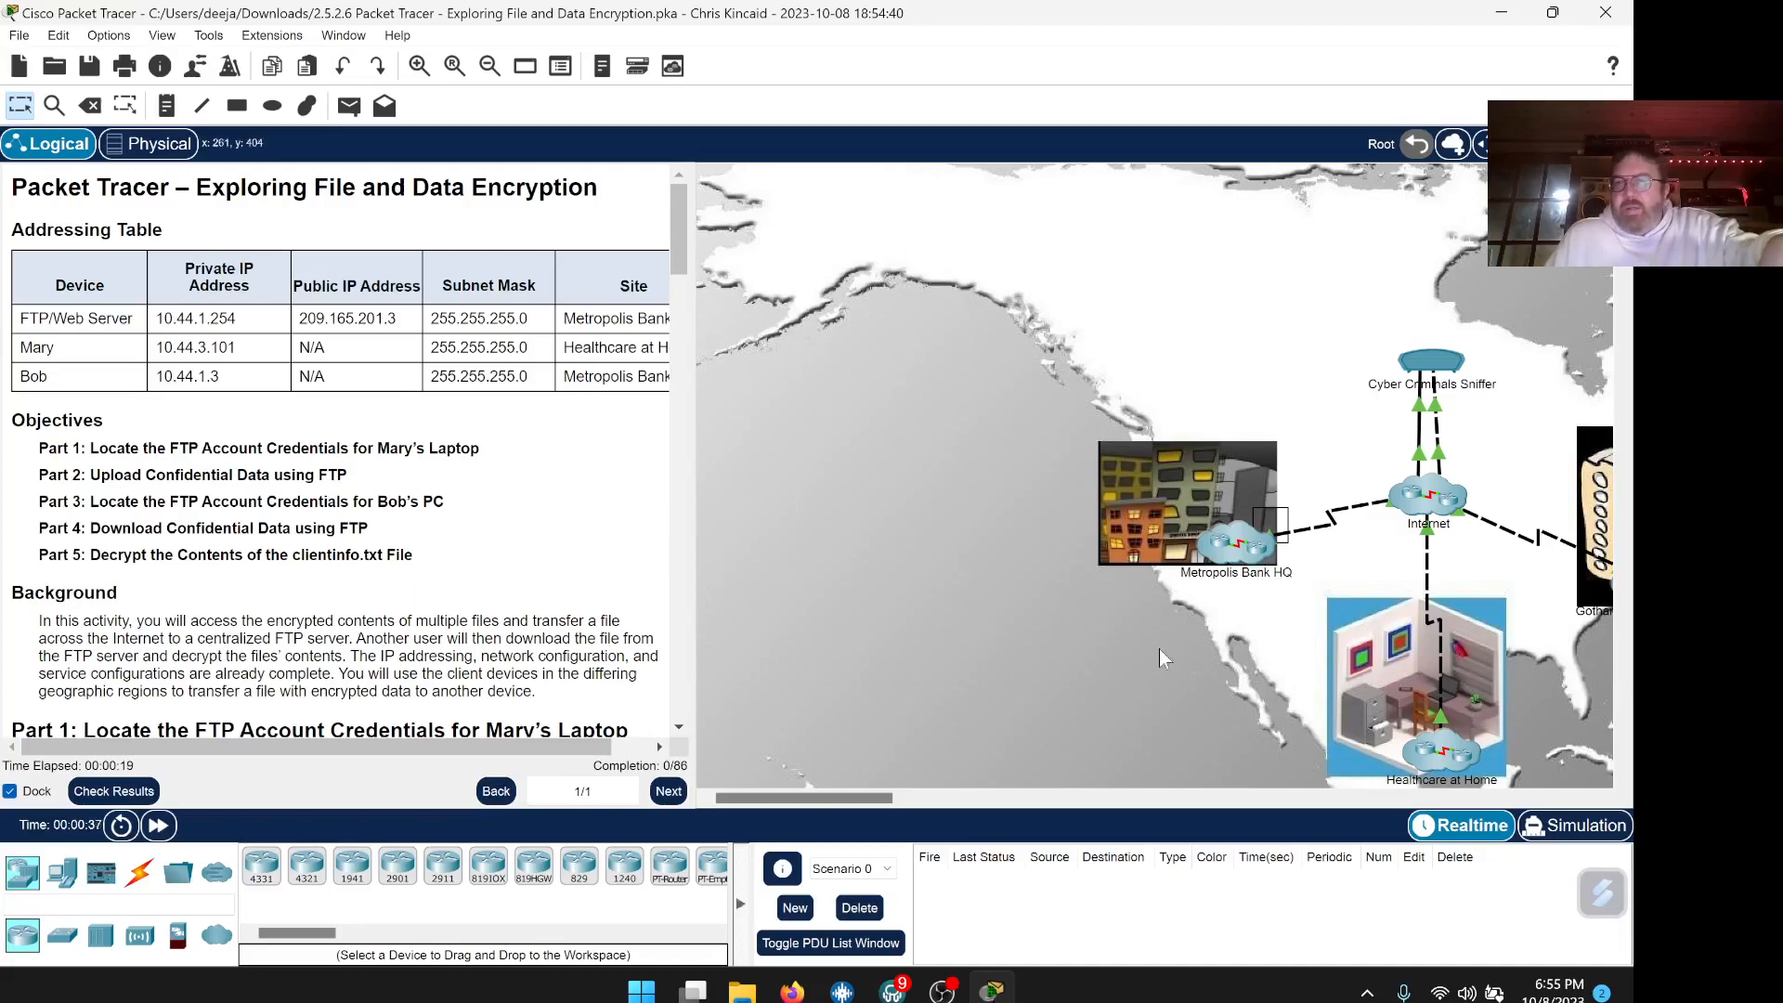
scroll(519, 526, "down", 2)
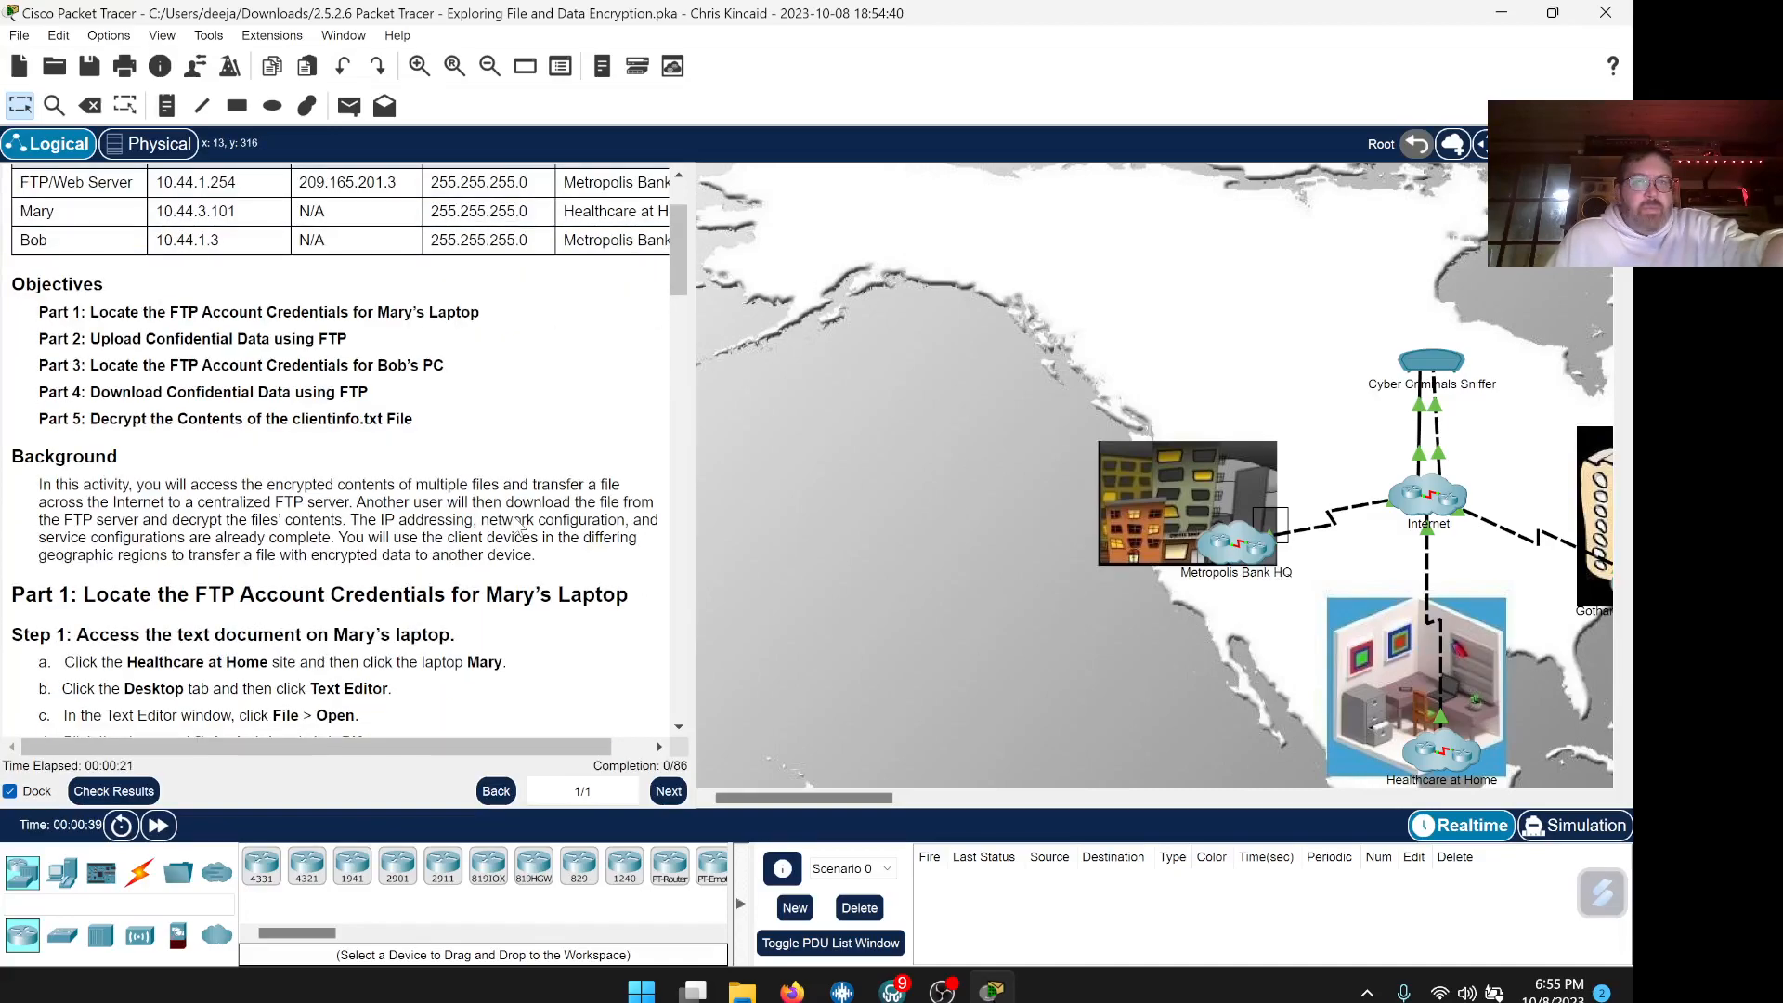
scroll(517, 526, "down", 1)
scroll(518, 526, "up", 1)
scroll(518, 526, "down", 5)
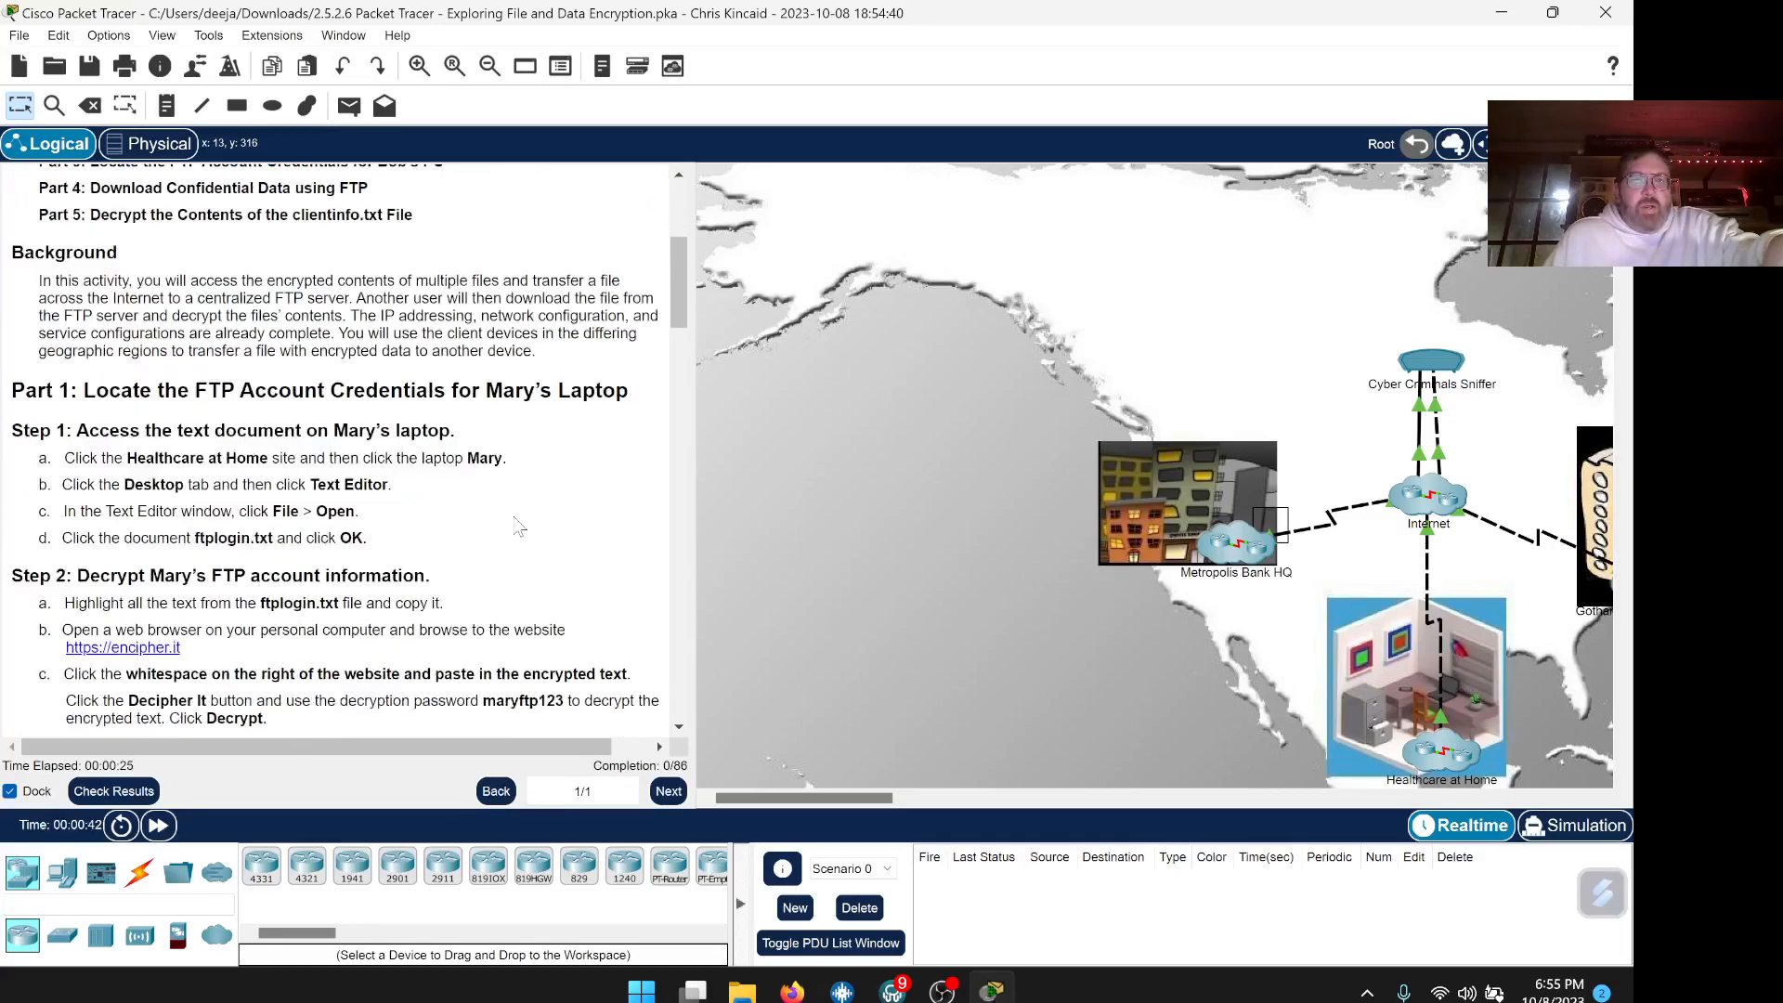
scroll(518, 525, "down", 1)
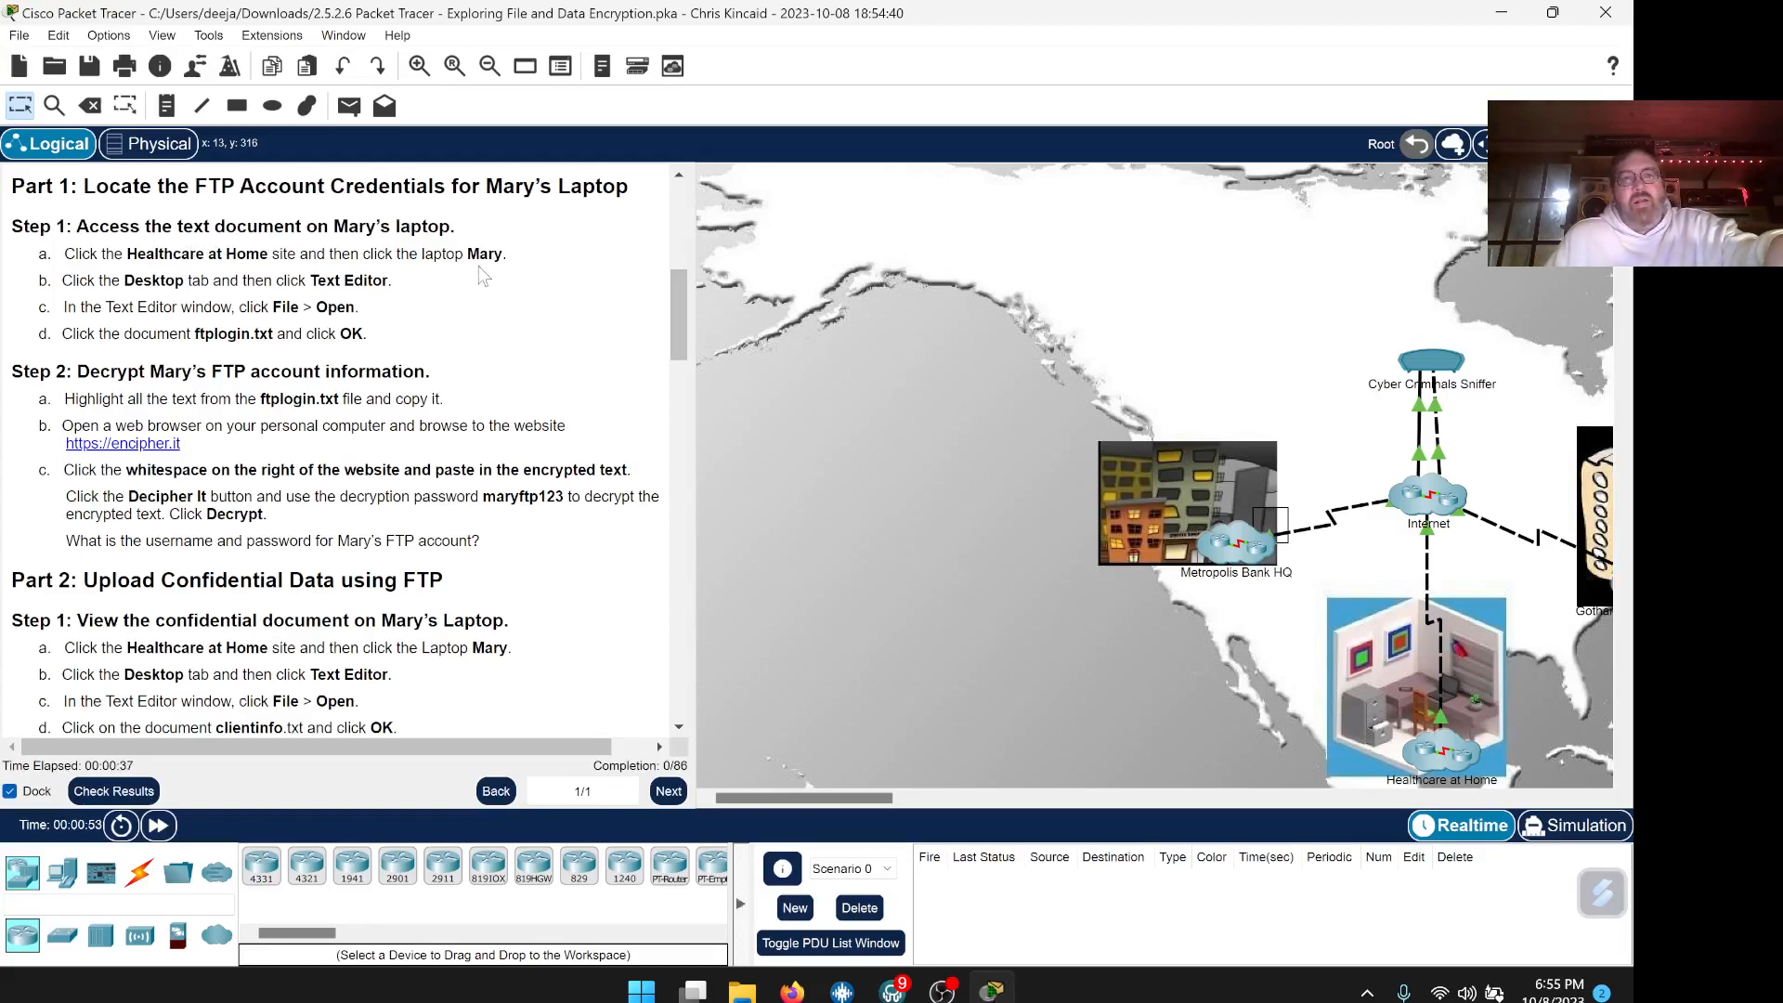
Move into the Healthcare at Home site on the network map
left_click_drag(880, 797, 936, 782)
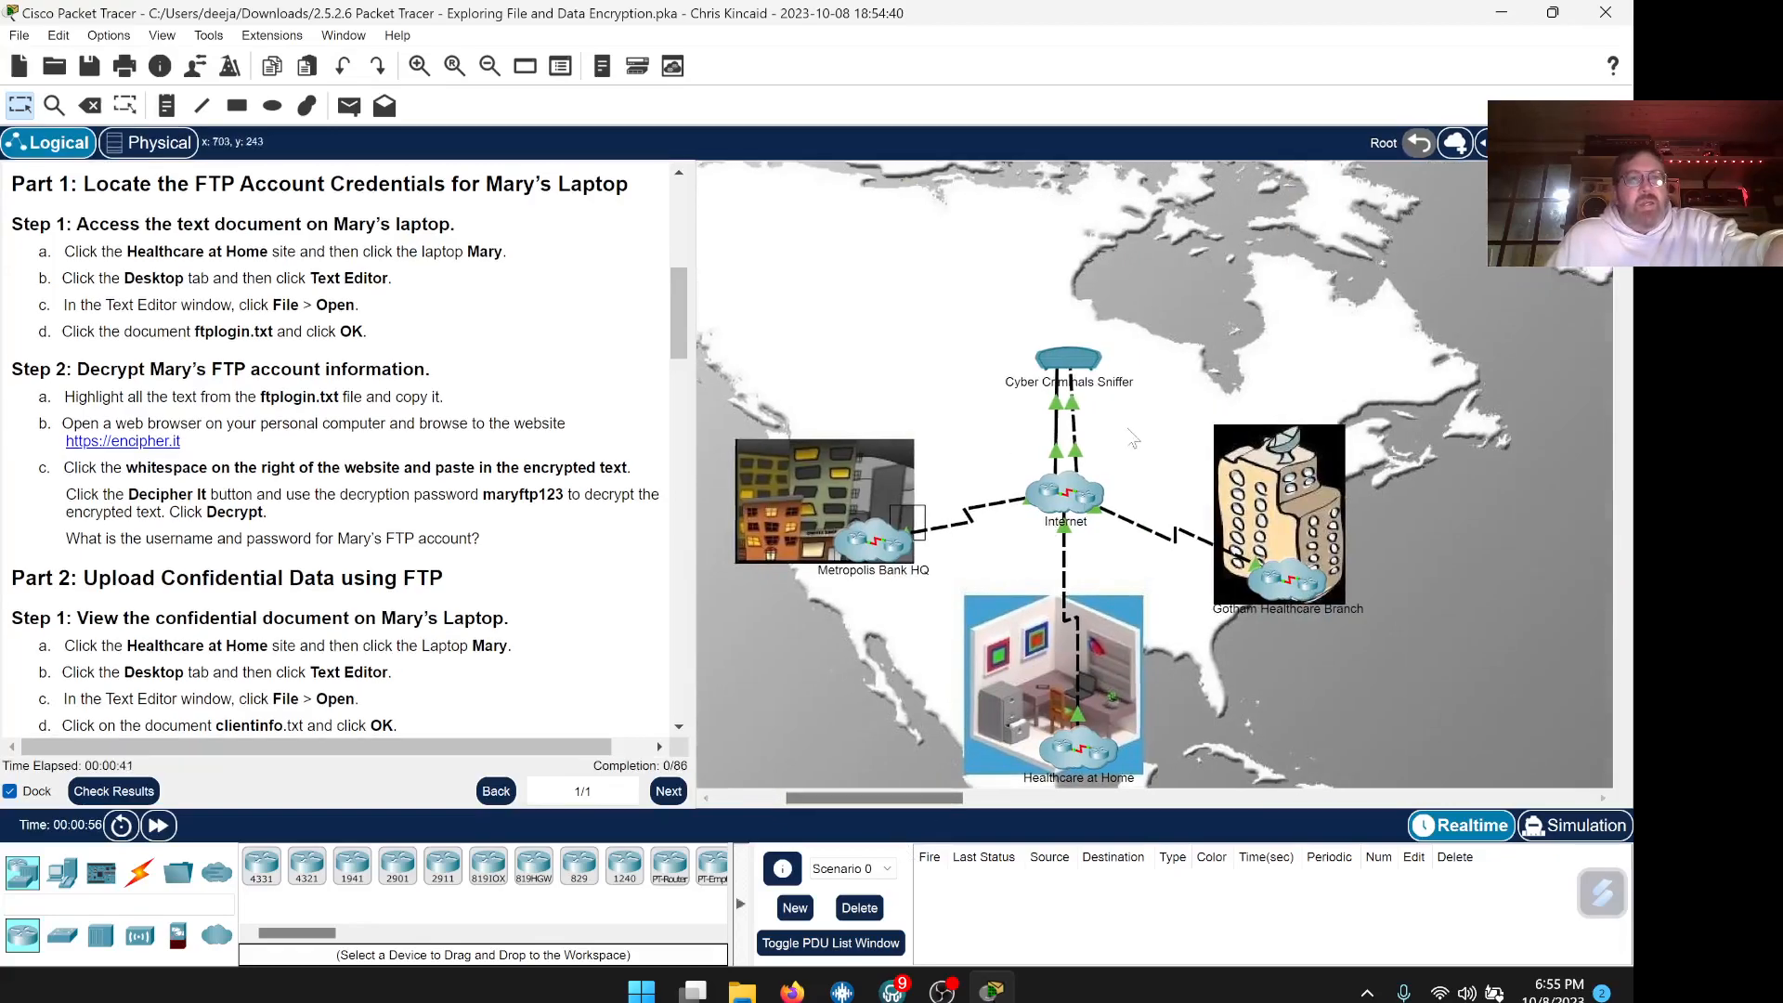
scroll(1138, 413, "down", 2)
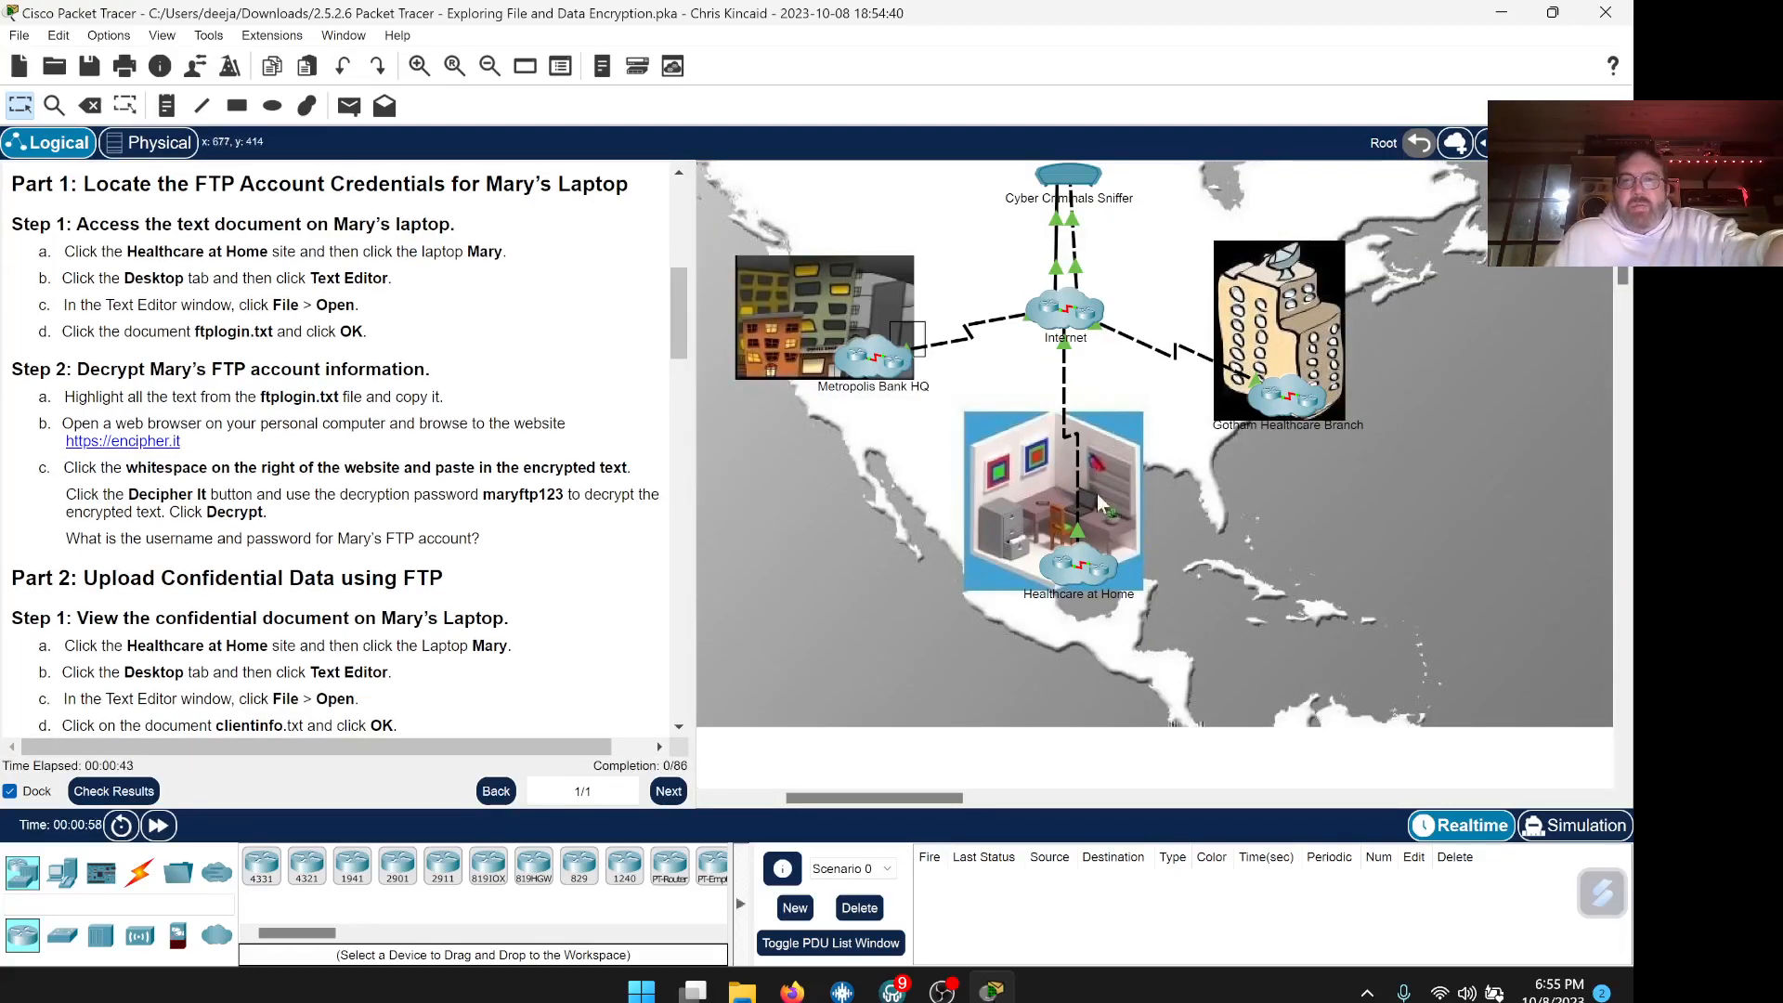
left_click(1083, 571)
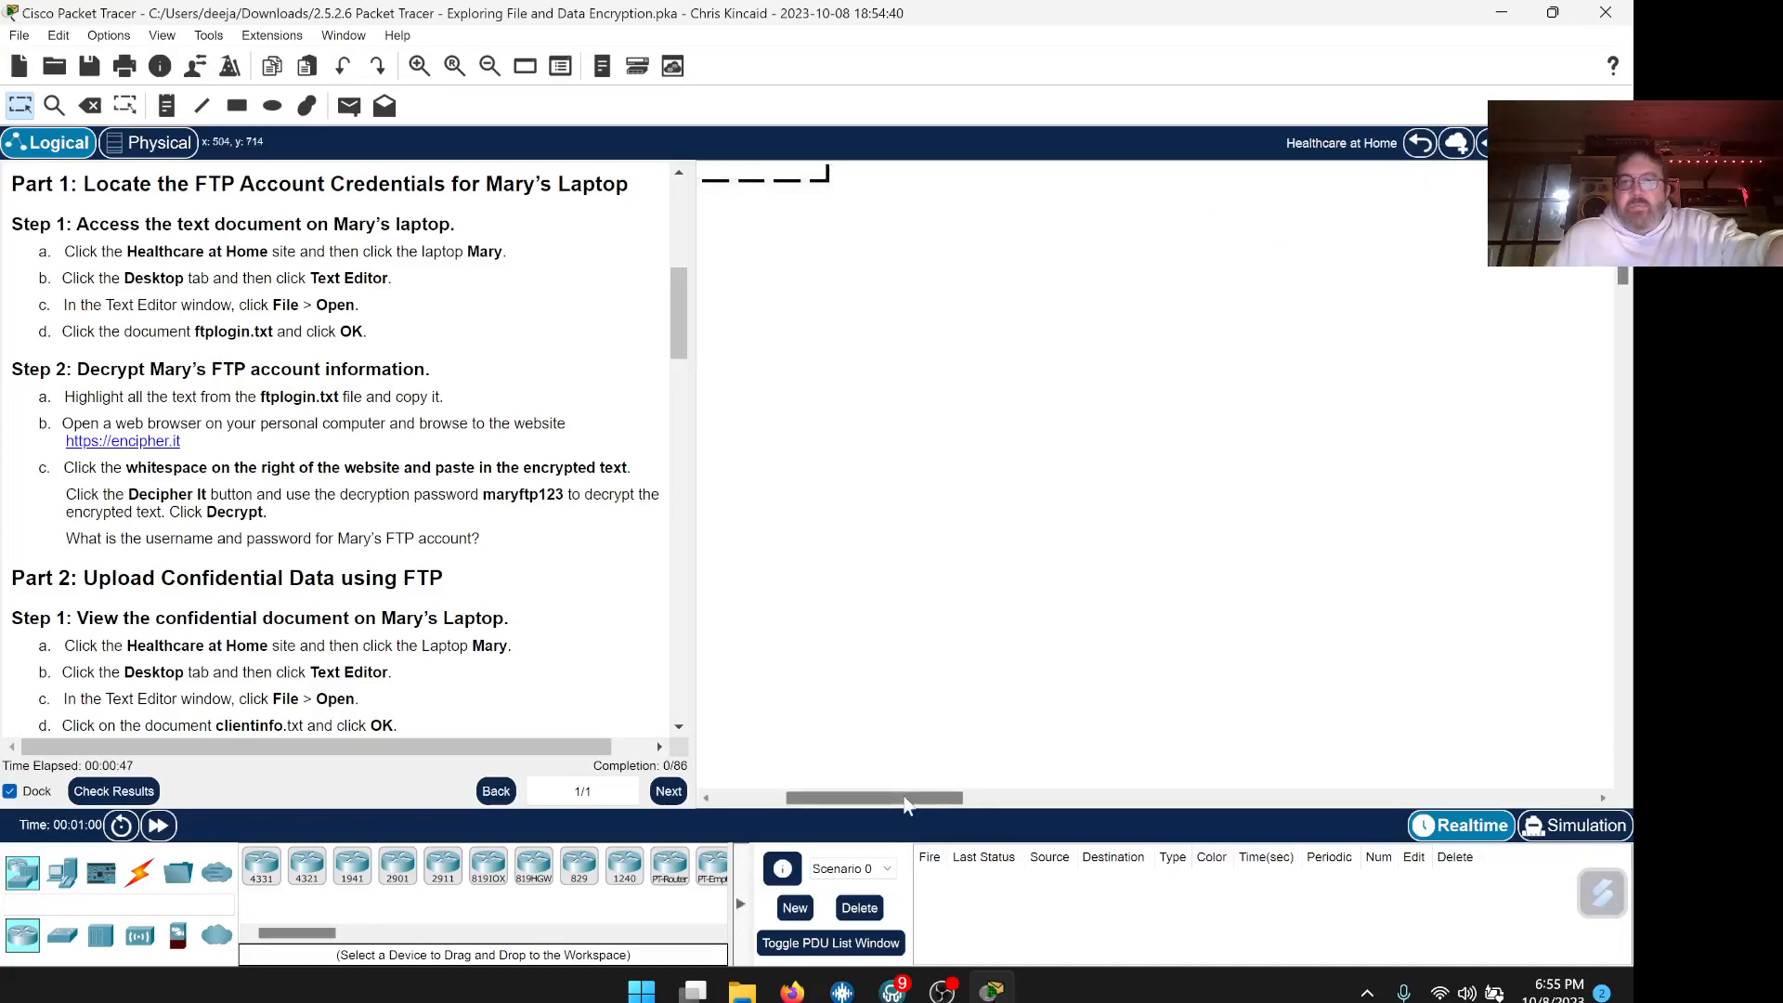
left_click_drag(908, 799, 802, 804)
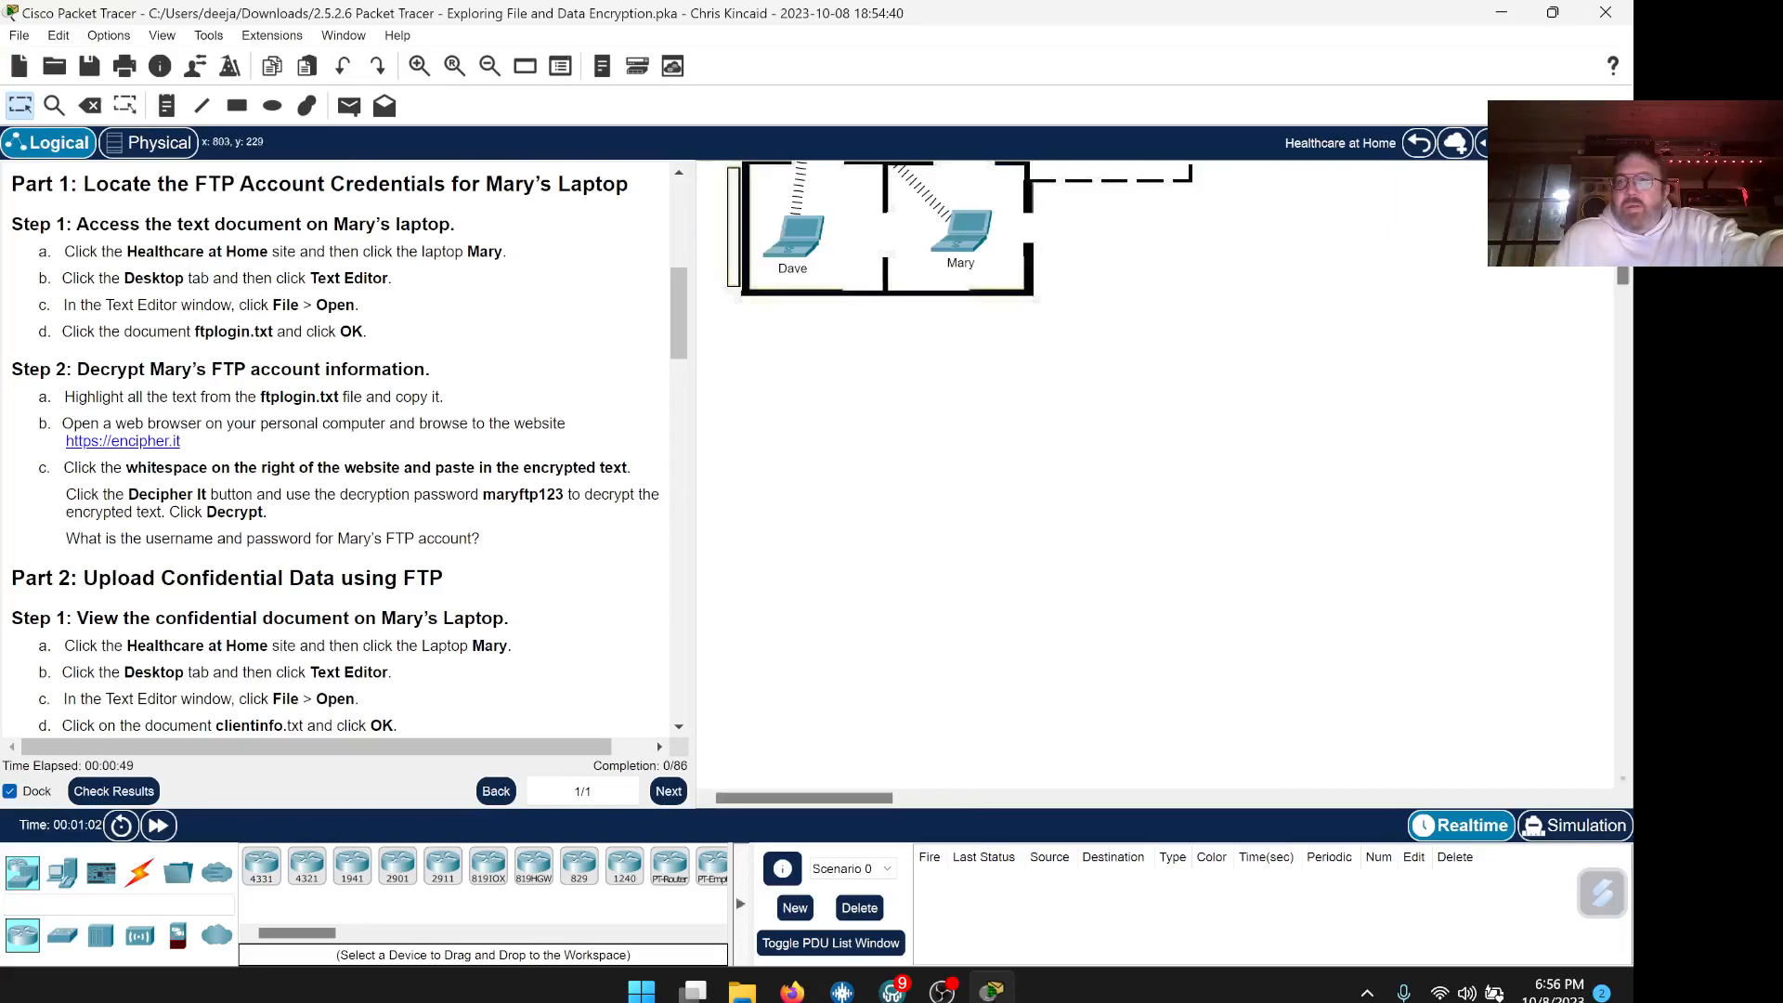
left_click_drag(1622, 273, 1622, 232)
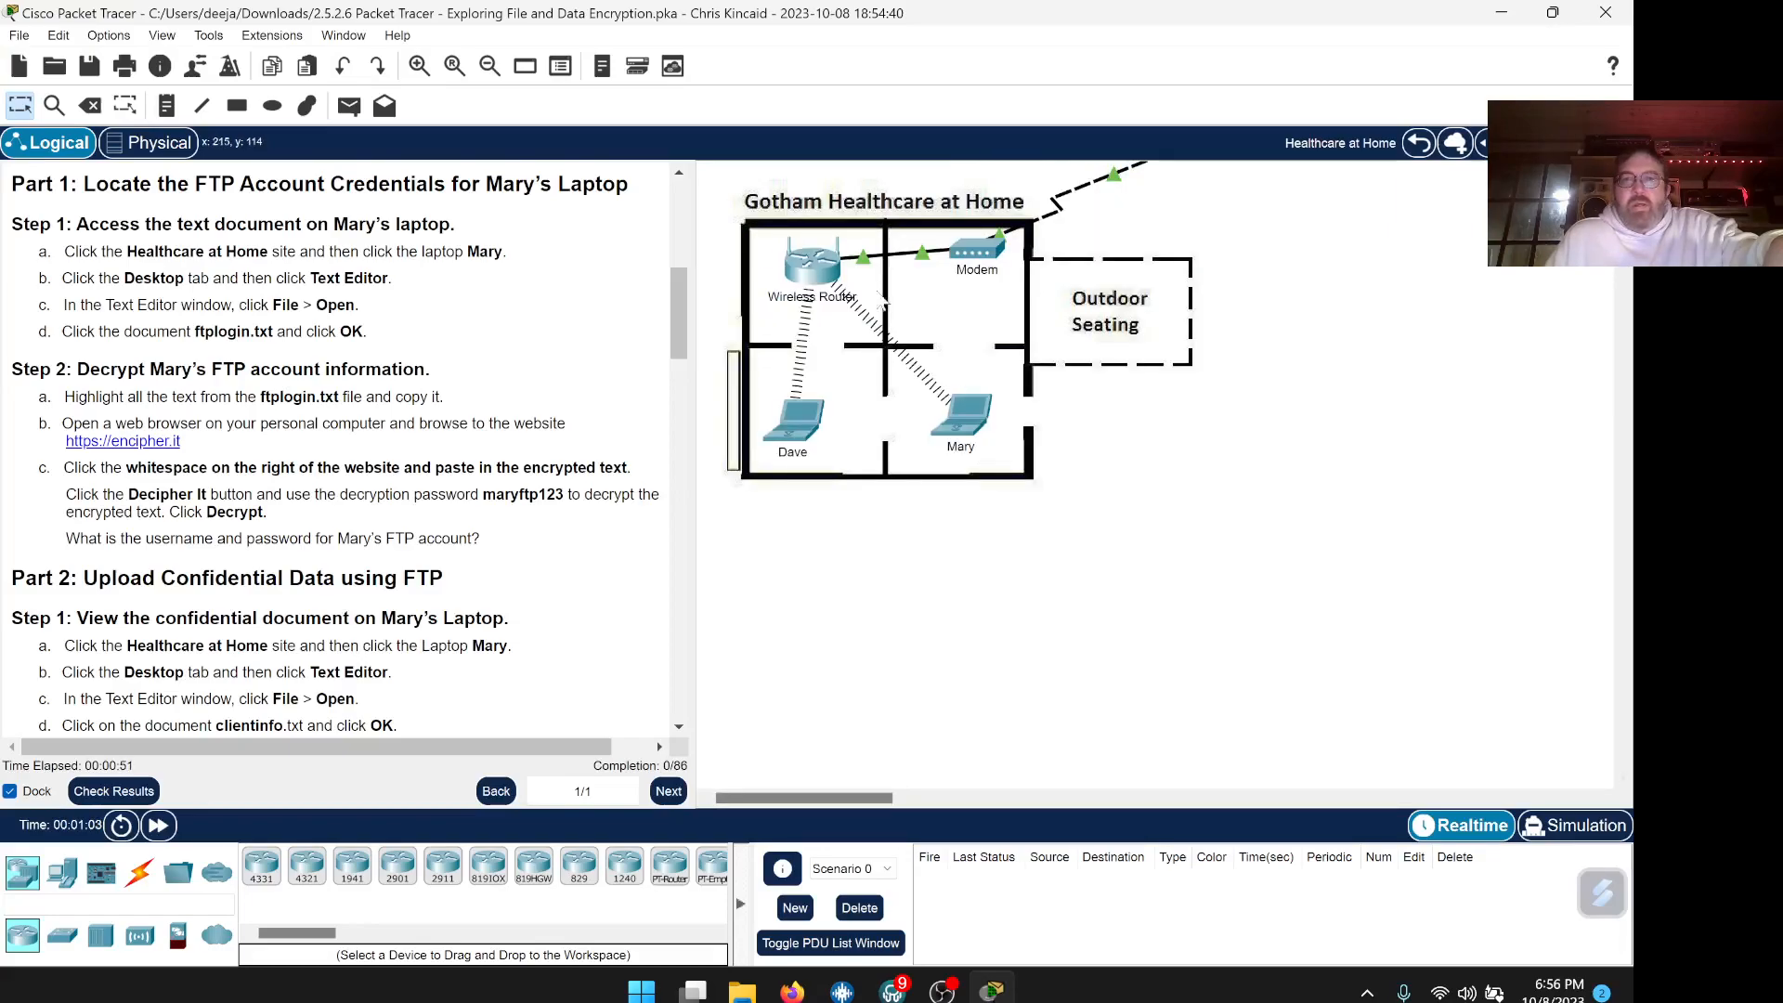
left_click(956, 418)
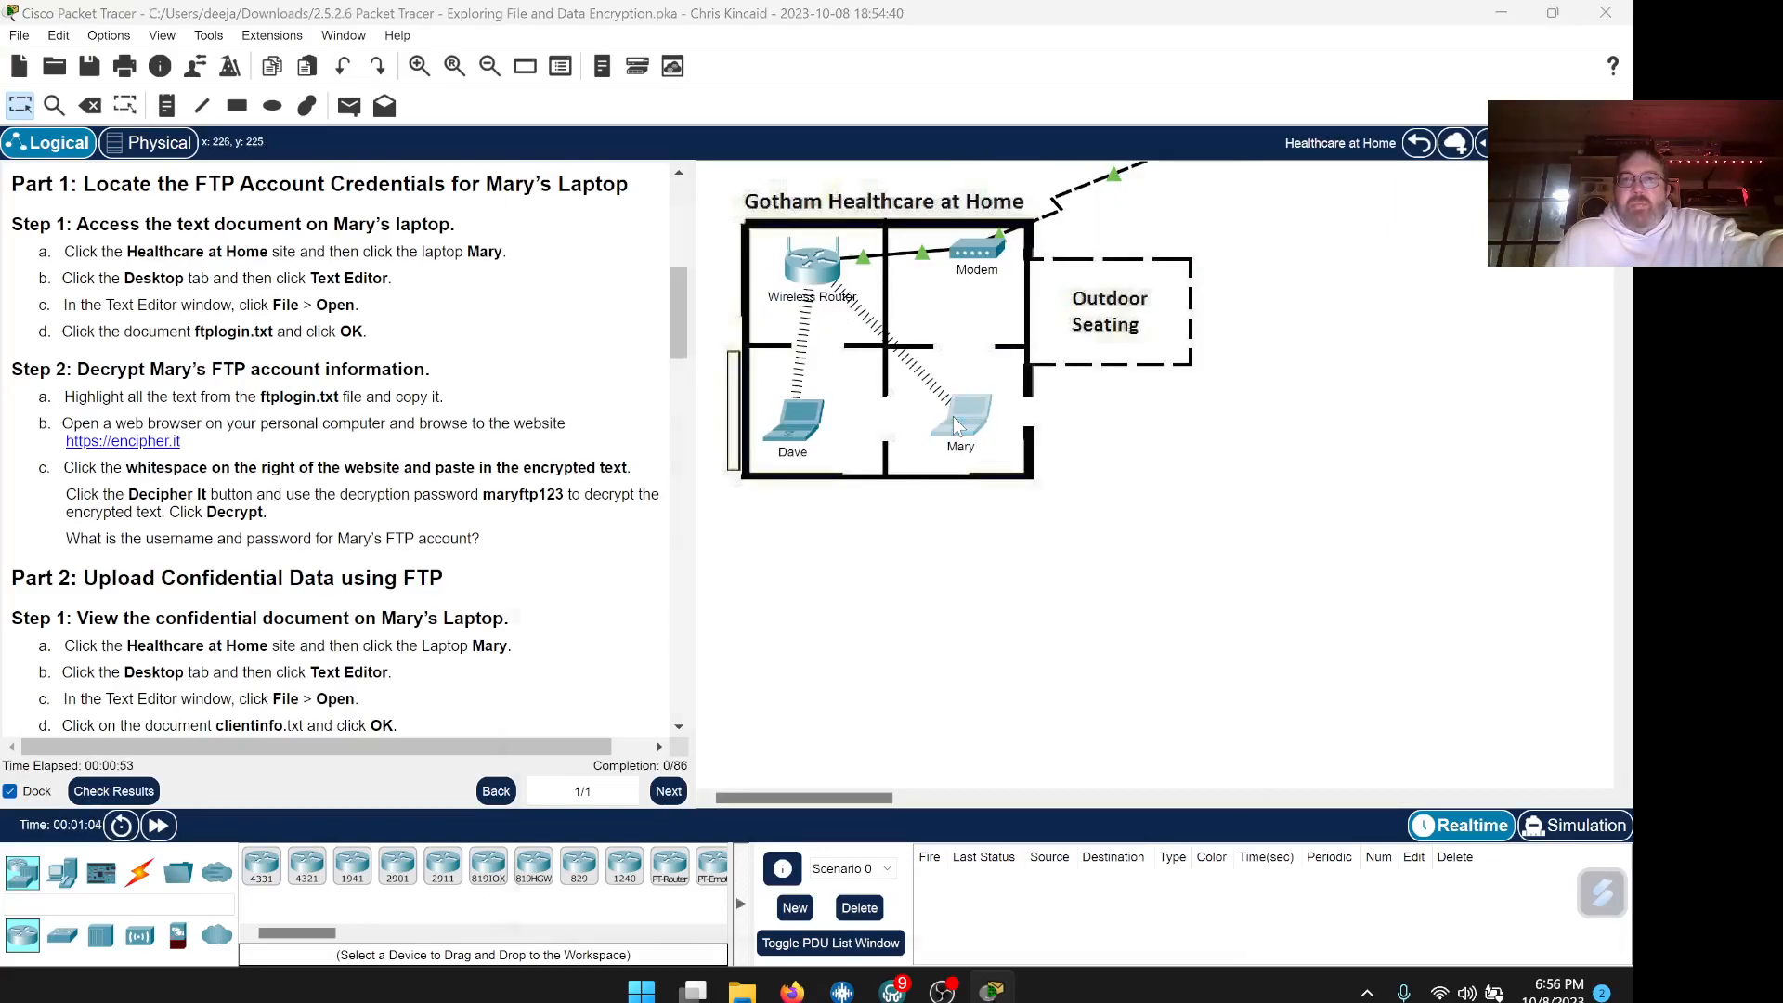
left_click_drag(868, 156, 1057, 117)
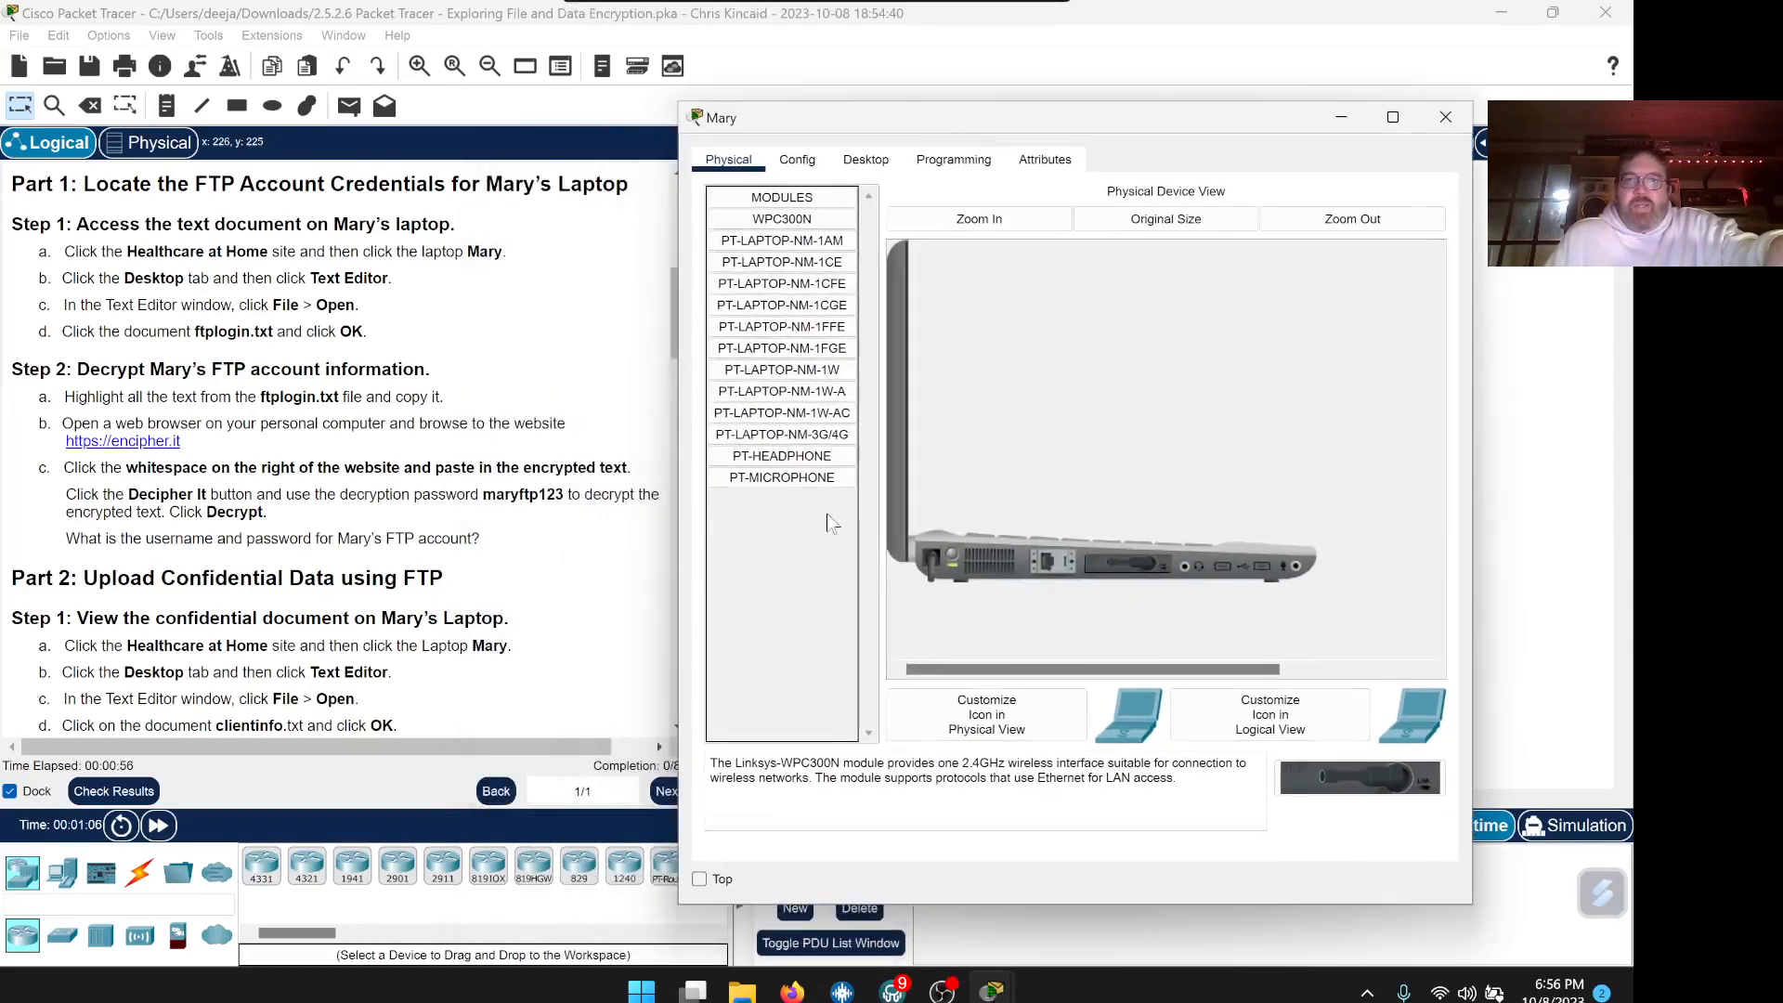
left_click(700, 880)
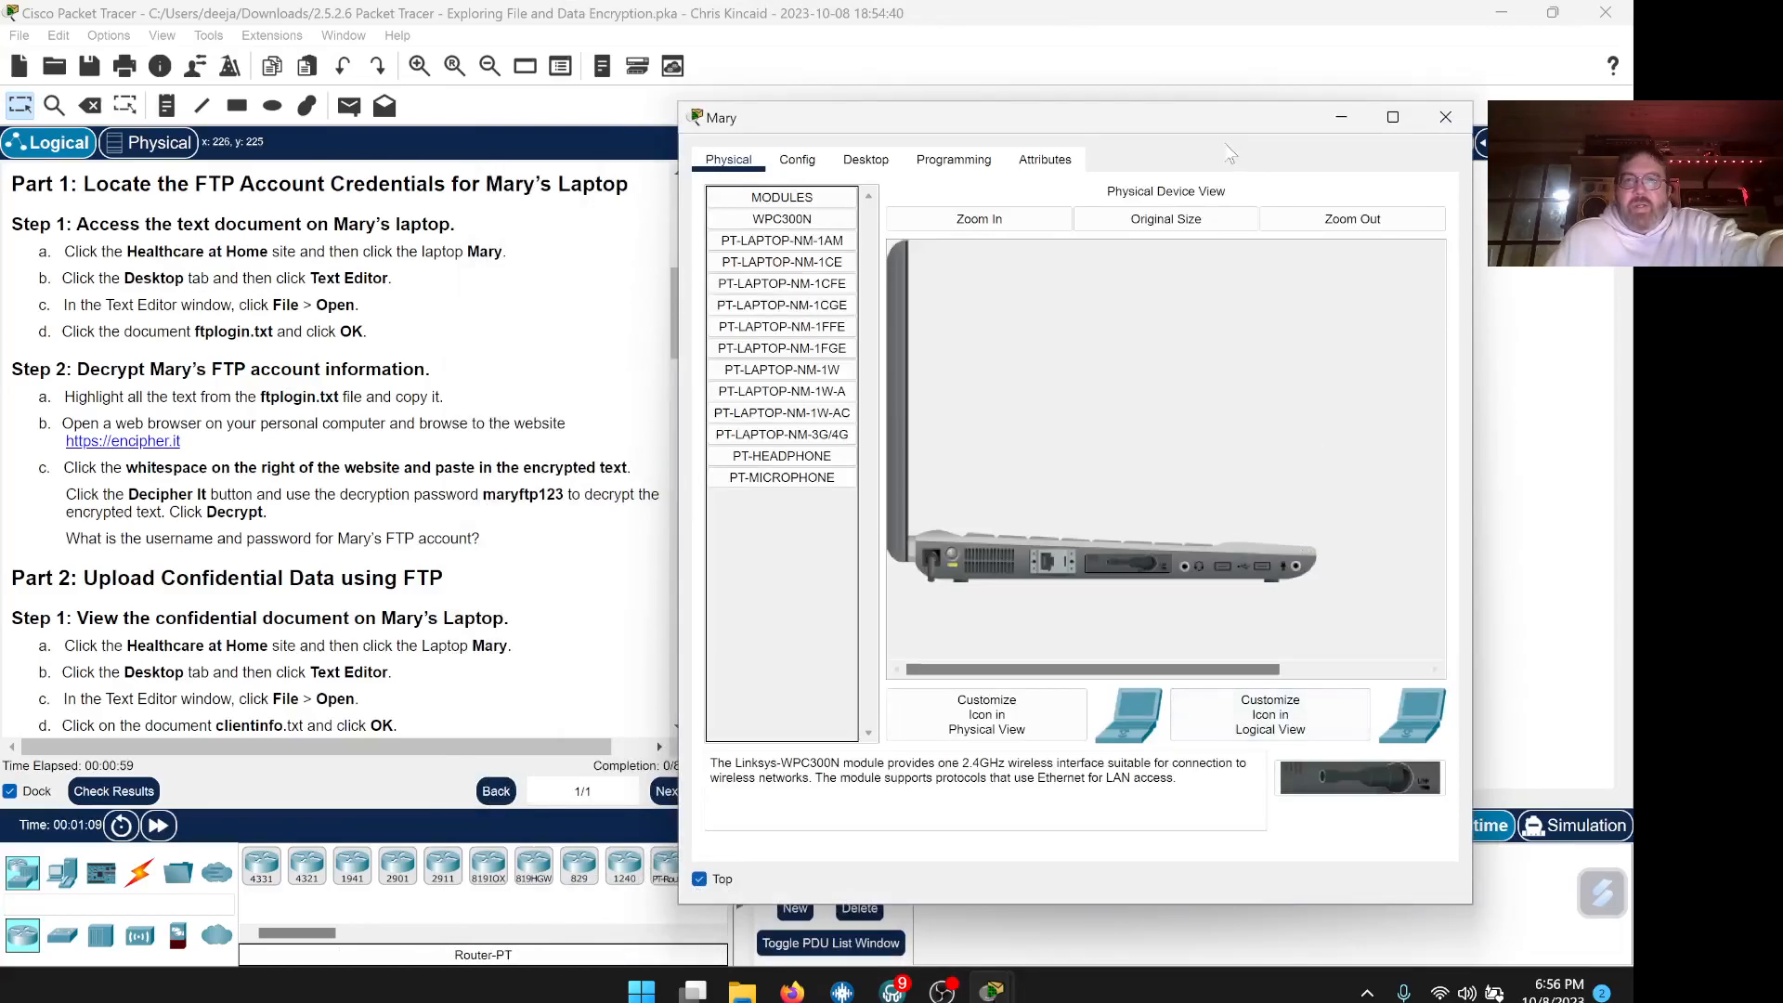
left_click_drag(1192, 130, 1241, 80)
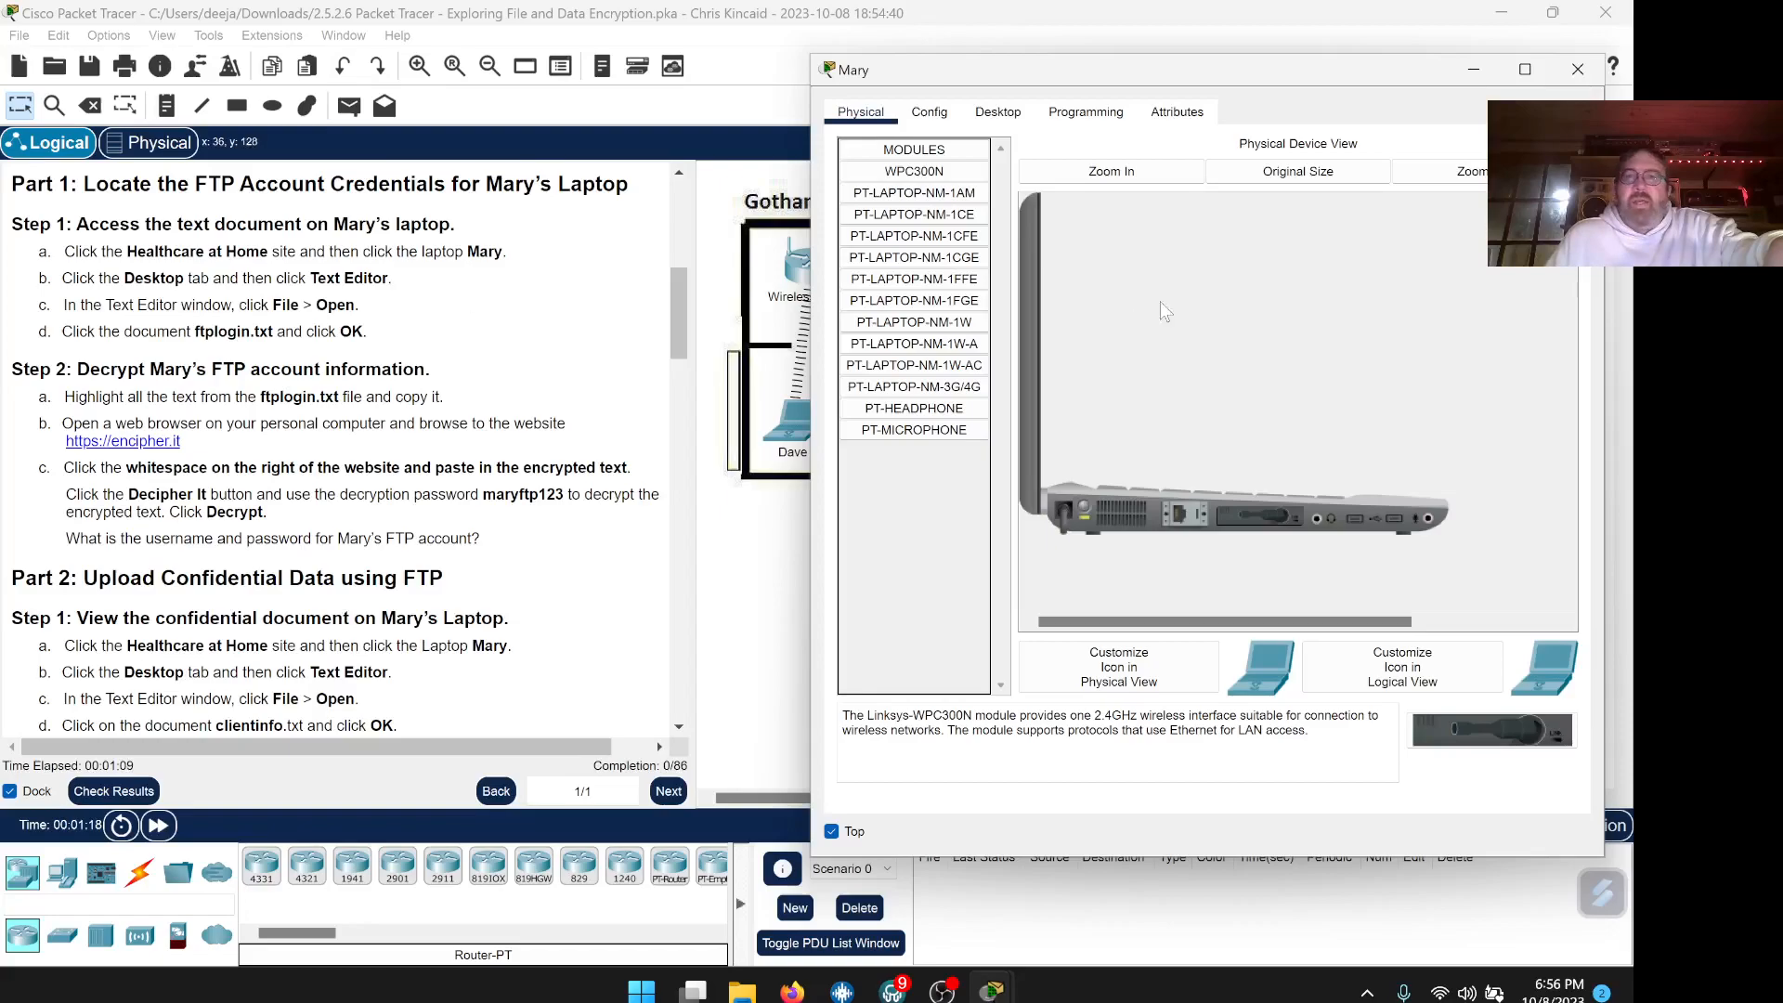
left_click(1018, 122)
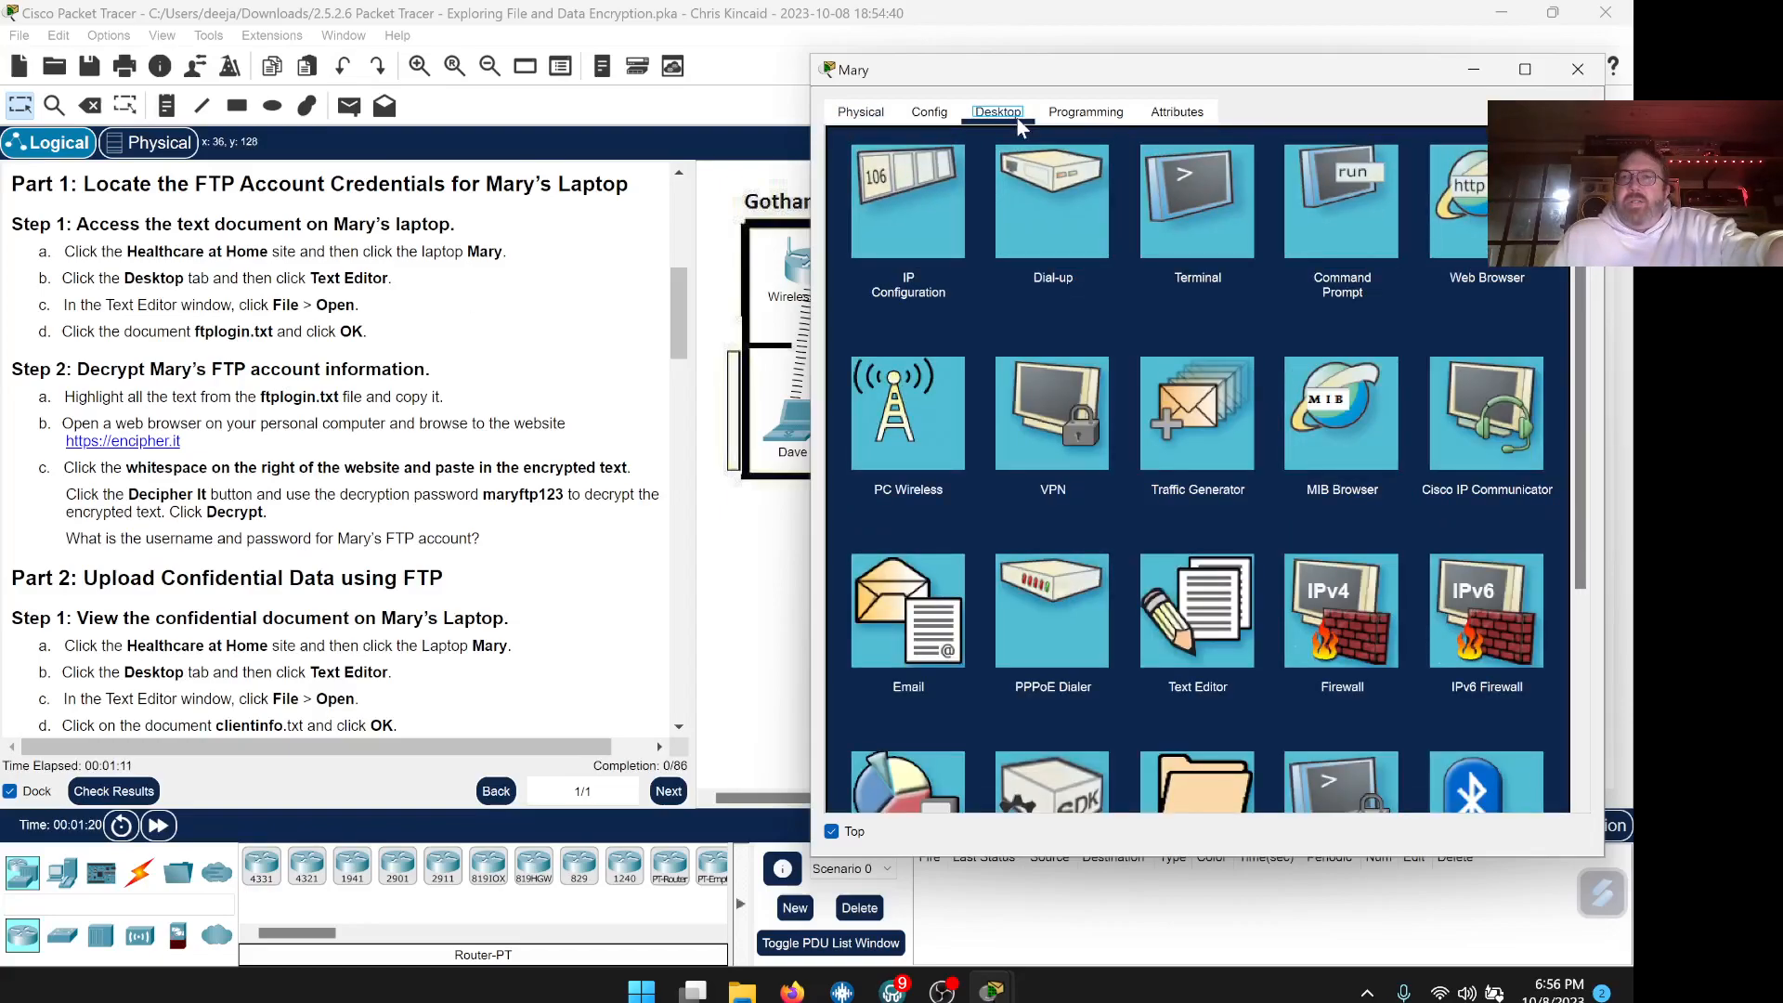
left_click(1195, 618)
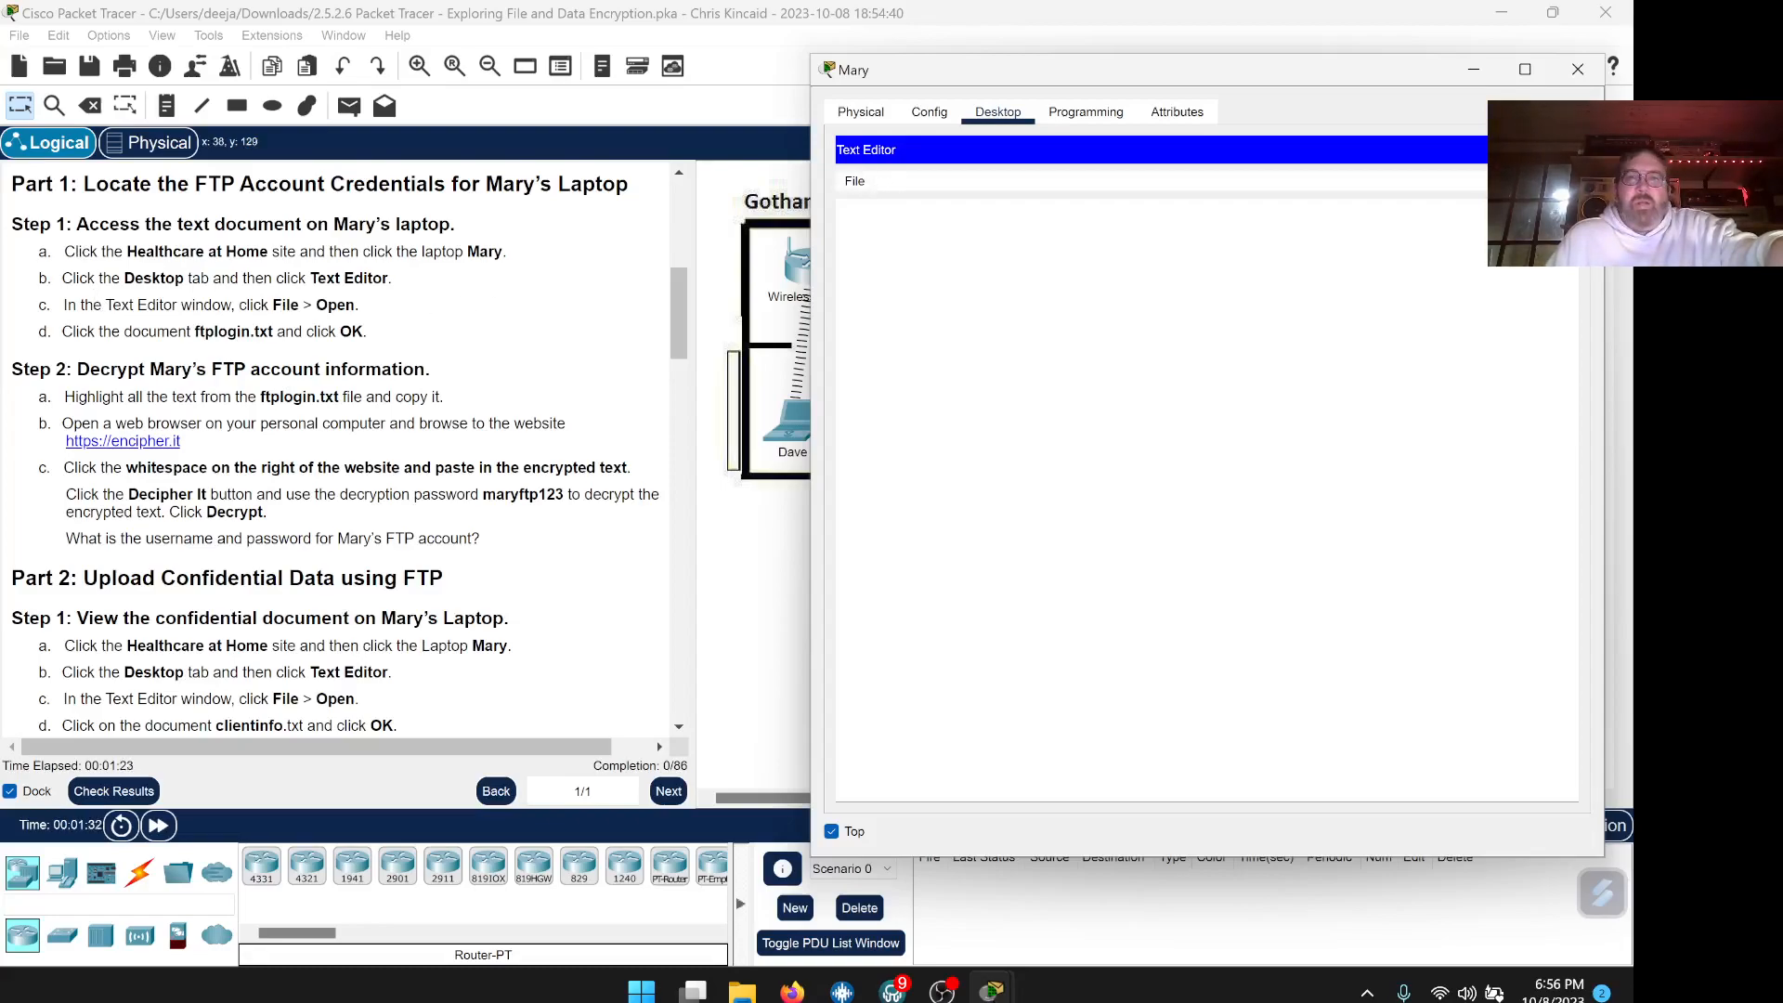
left_click(854, 182)
left_click(878, 220)
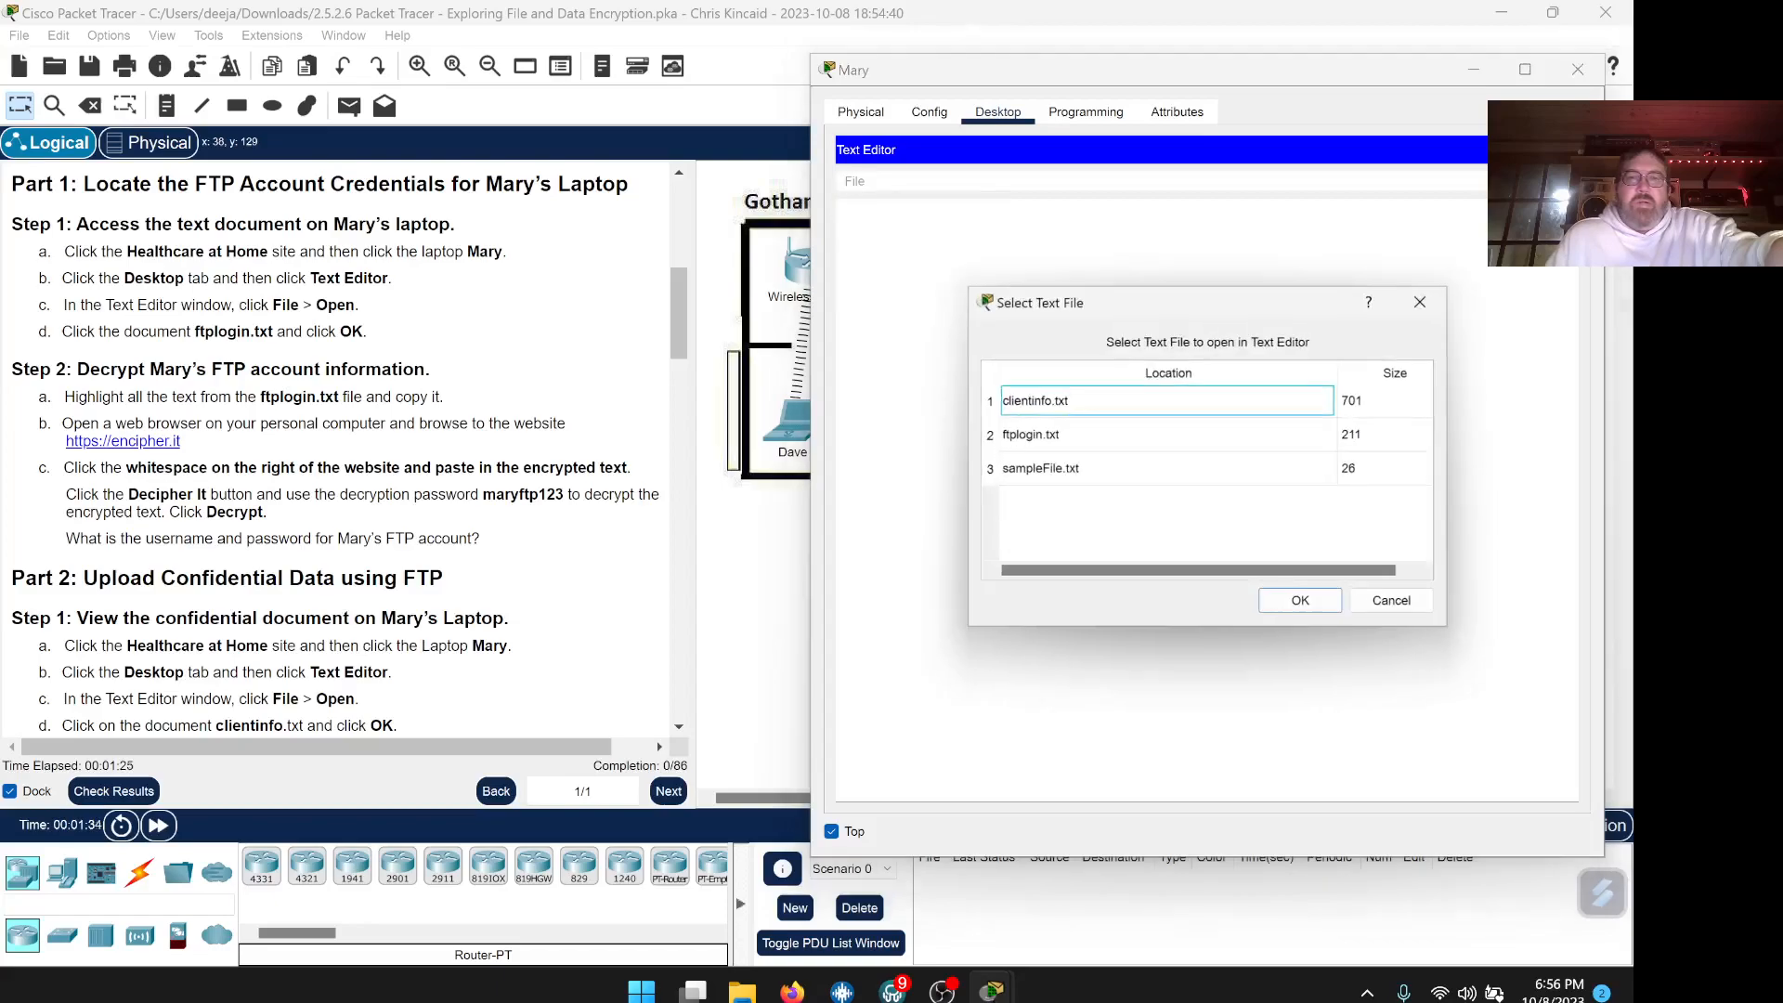
left_click(1053, 438)
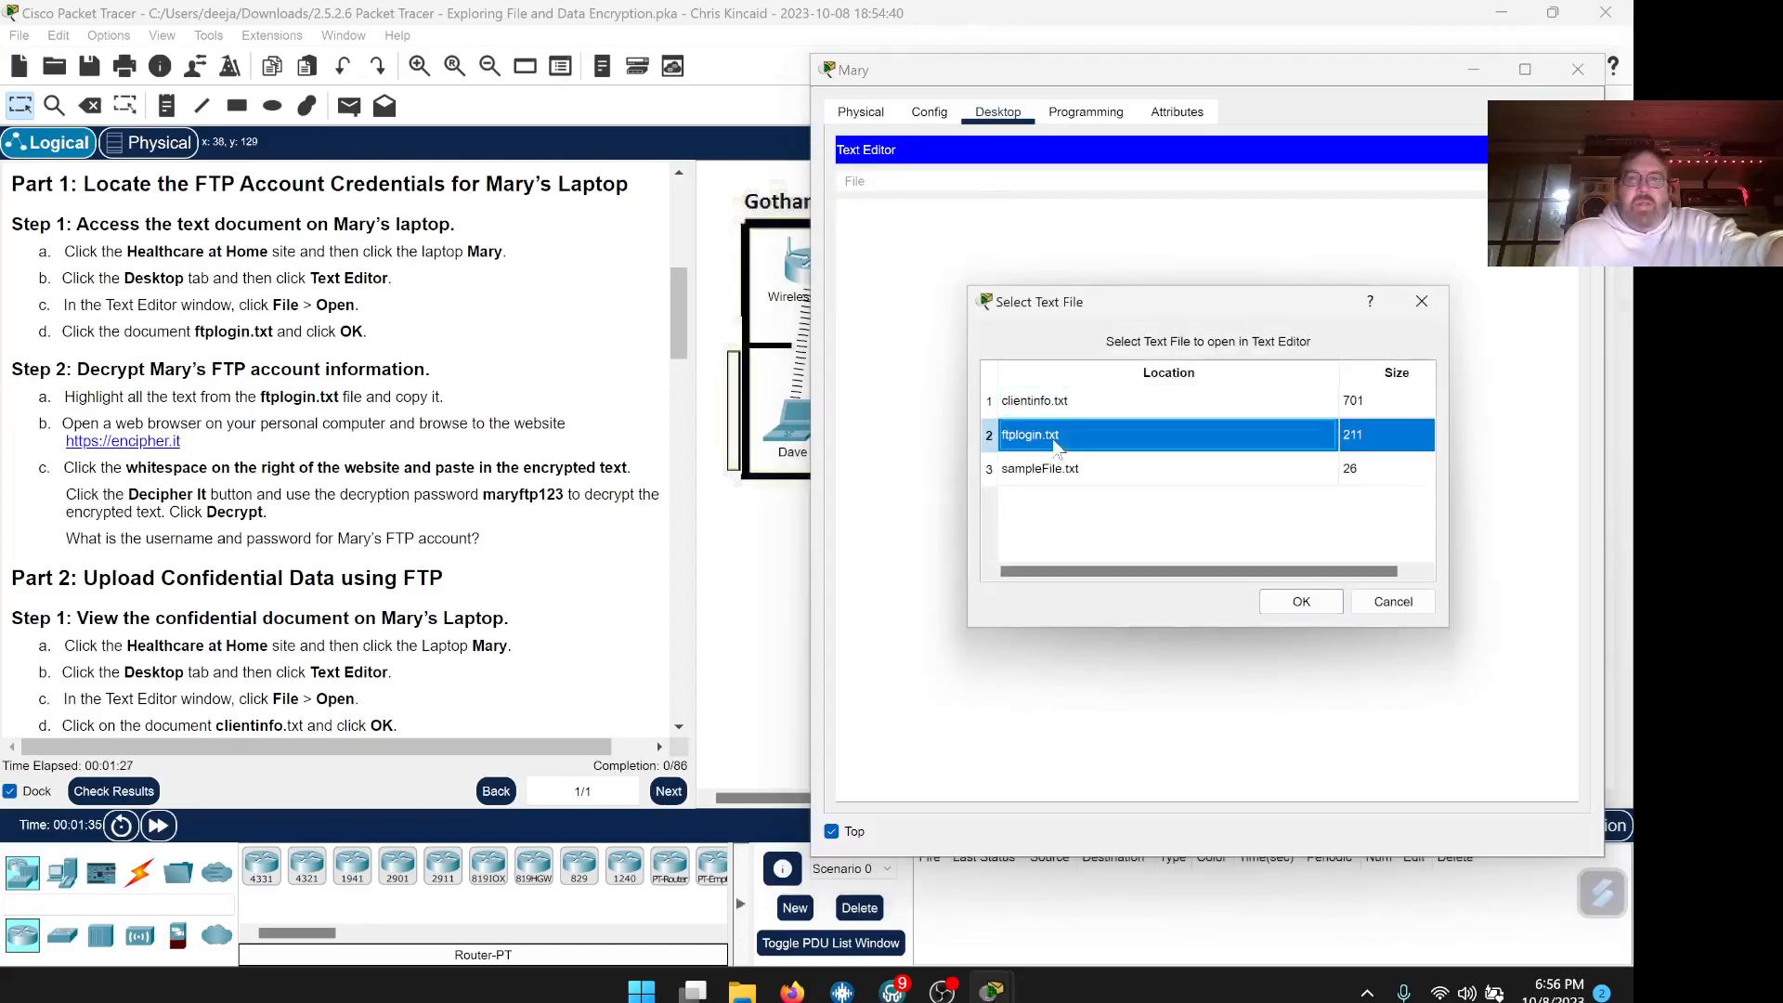
left_click(1301, 602)
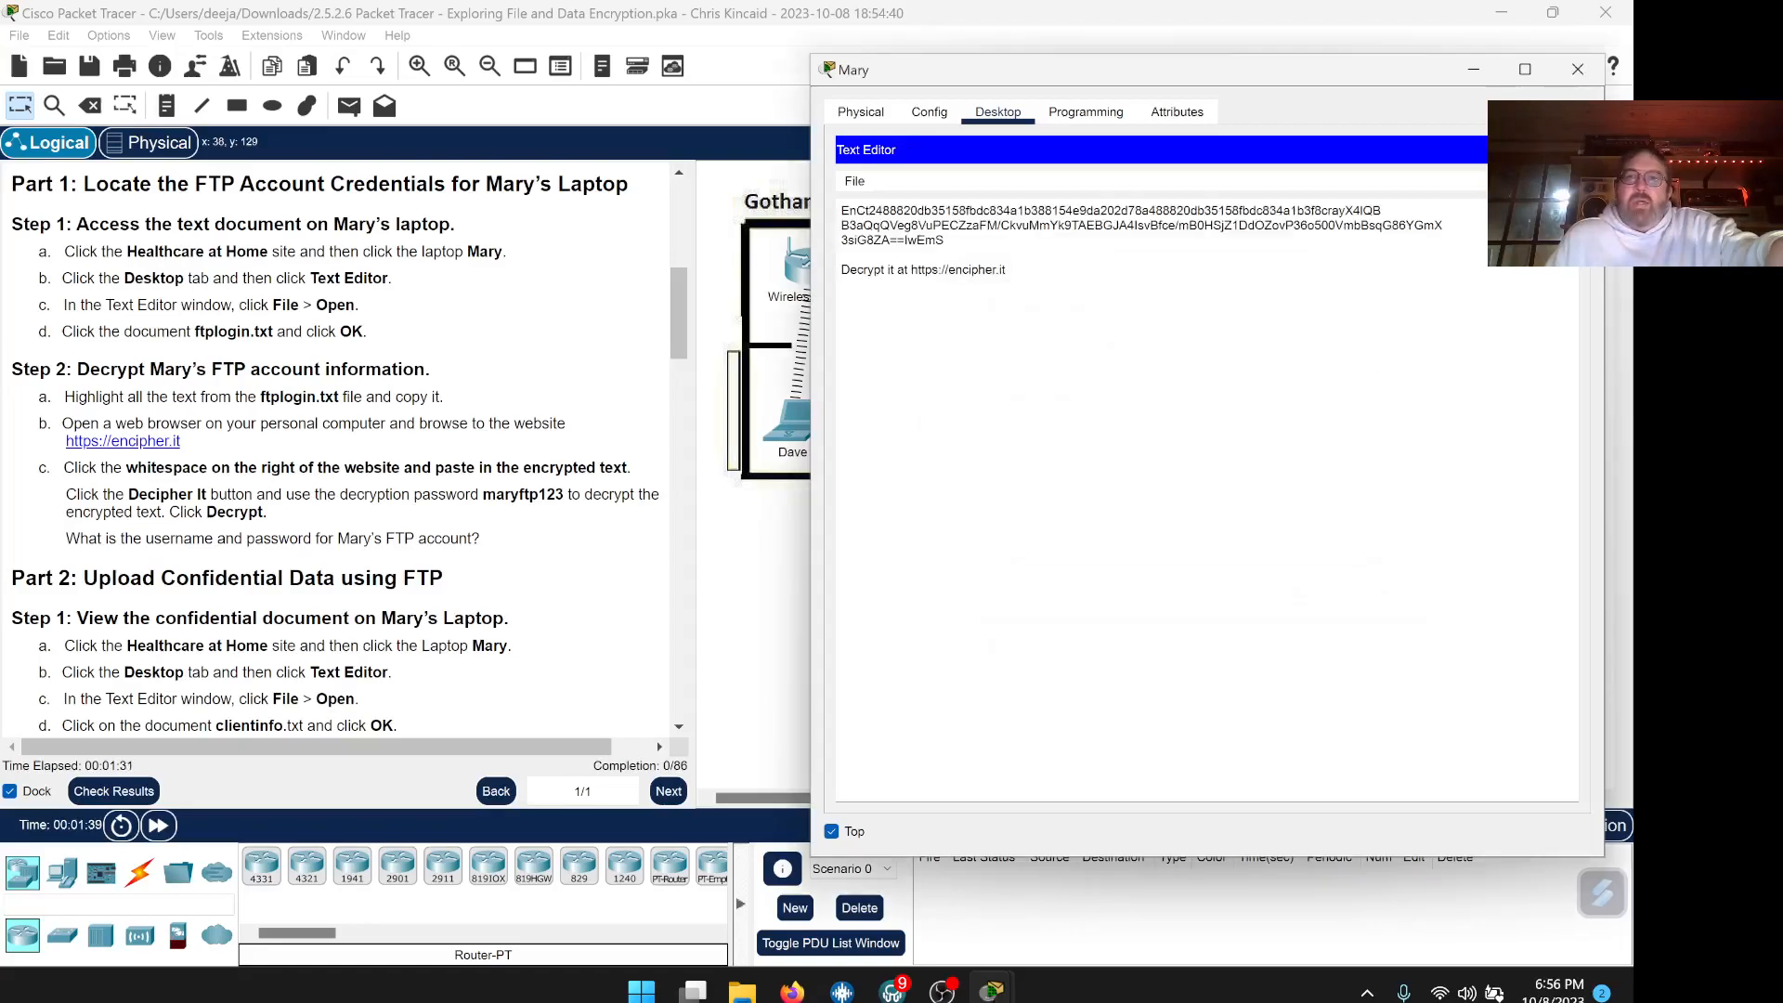
left_click_drag(946, 242, 841, 210)
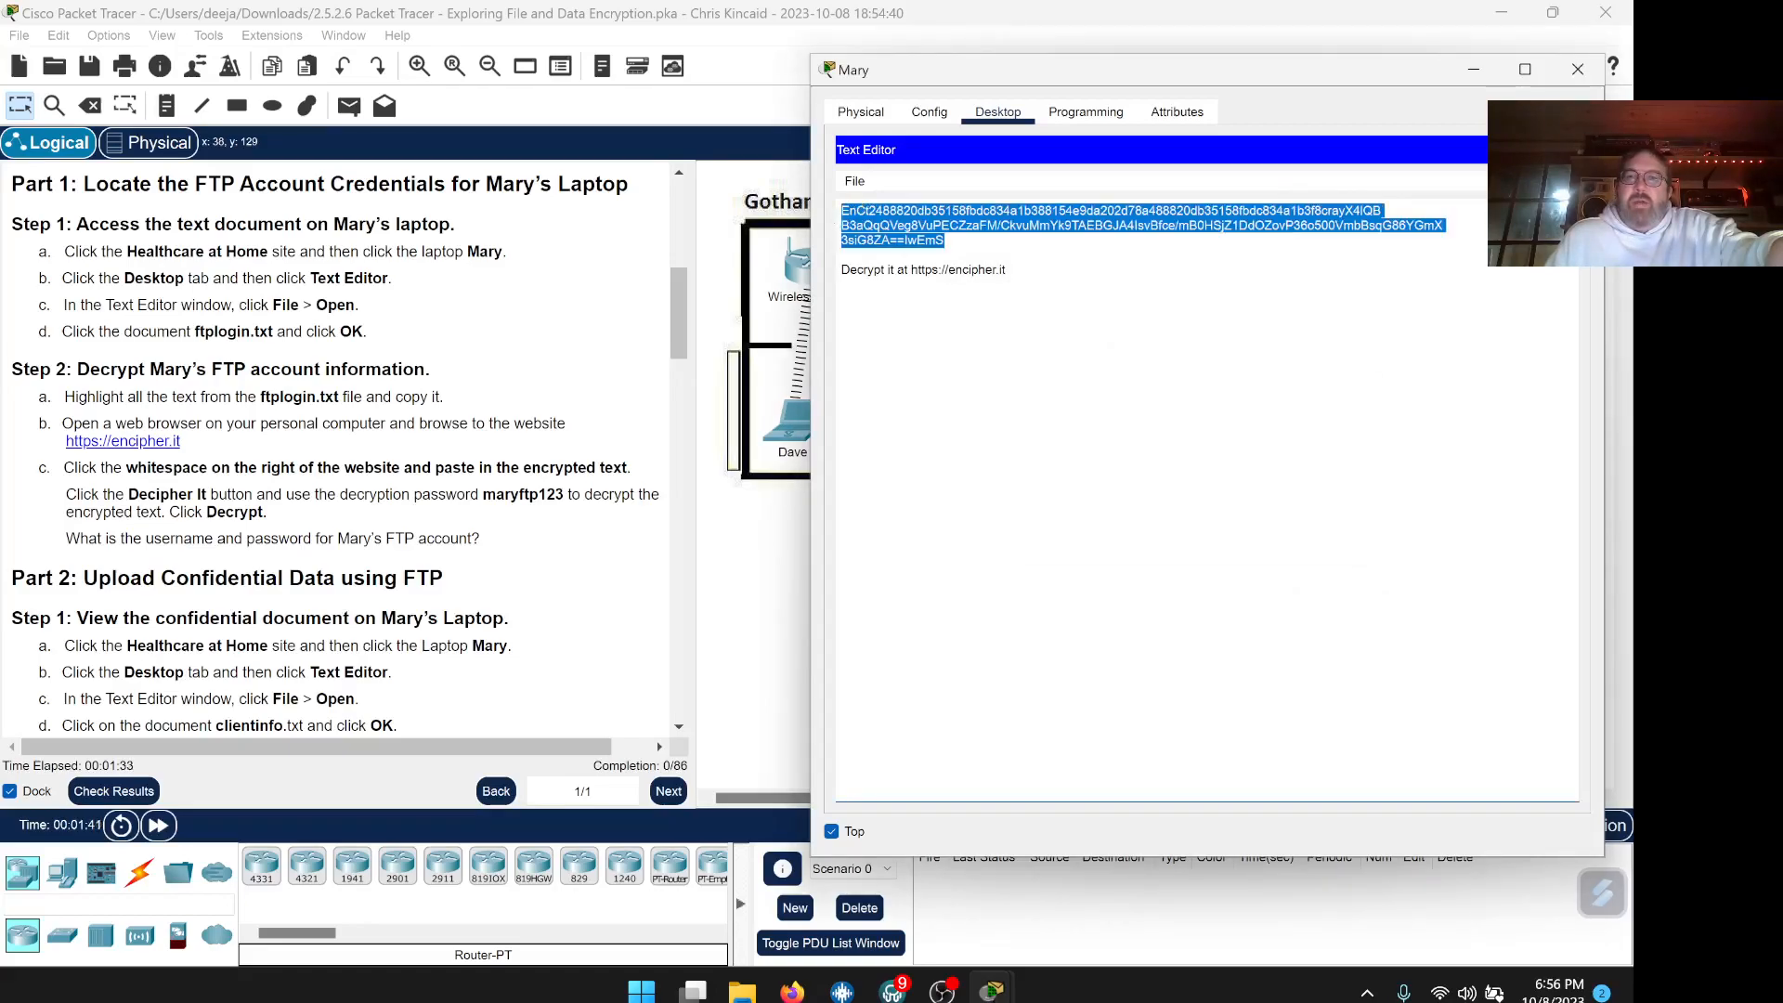
left_click(945, 241)
left_click_drag(945, 241, 842, 211)
left_click(843, 255)
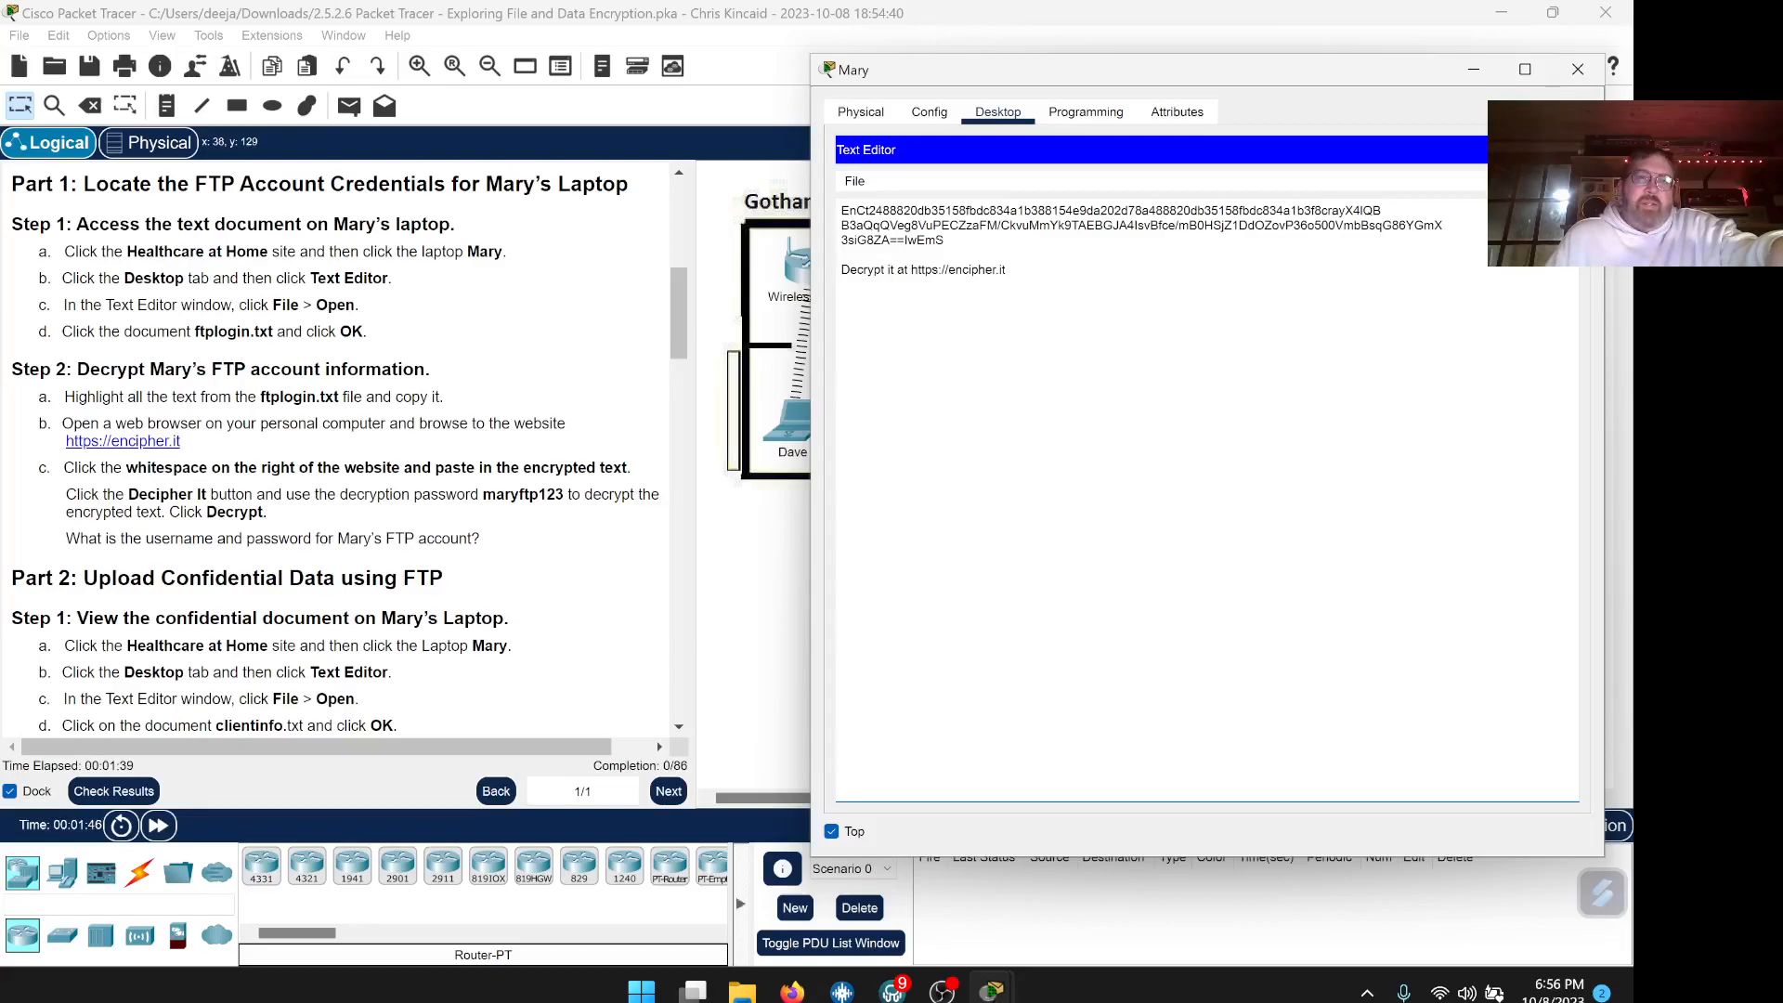
scroll(537, 358, "down", 3)
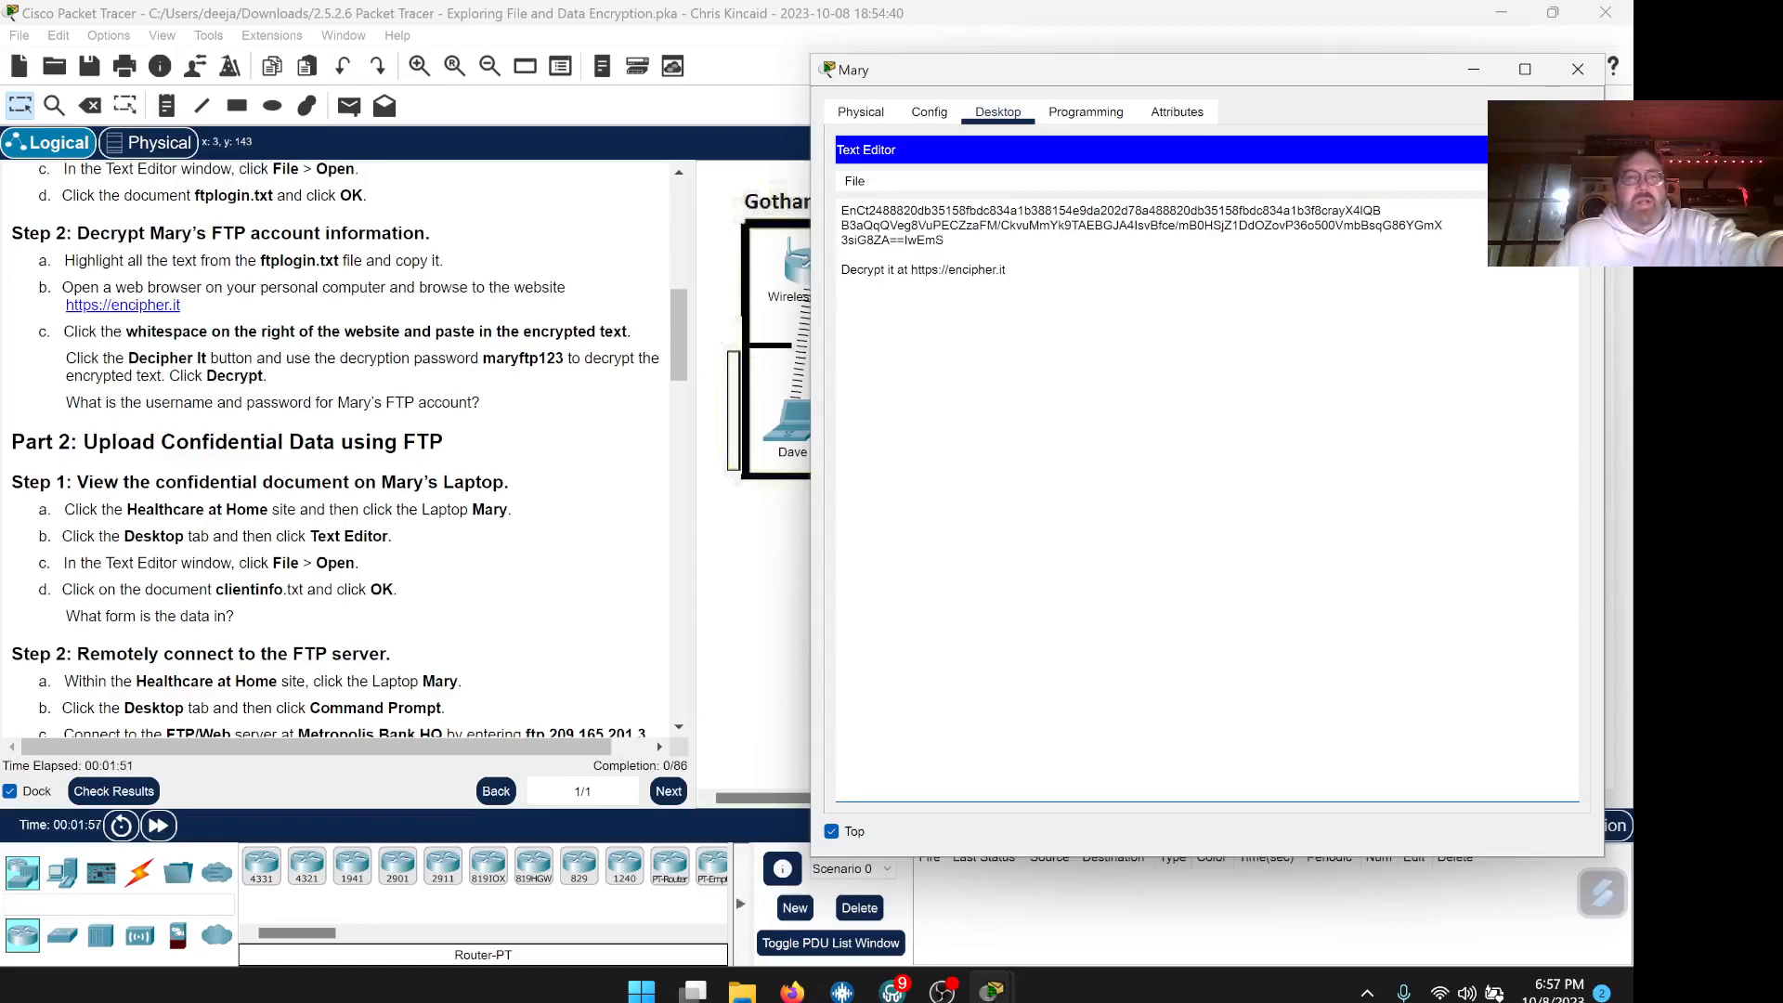
key("ctrl+a")
key("ctrl+a")
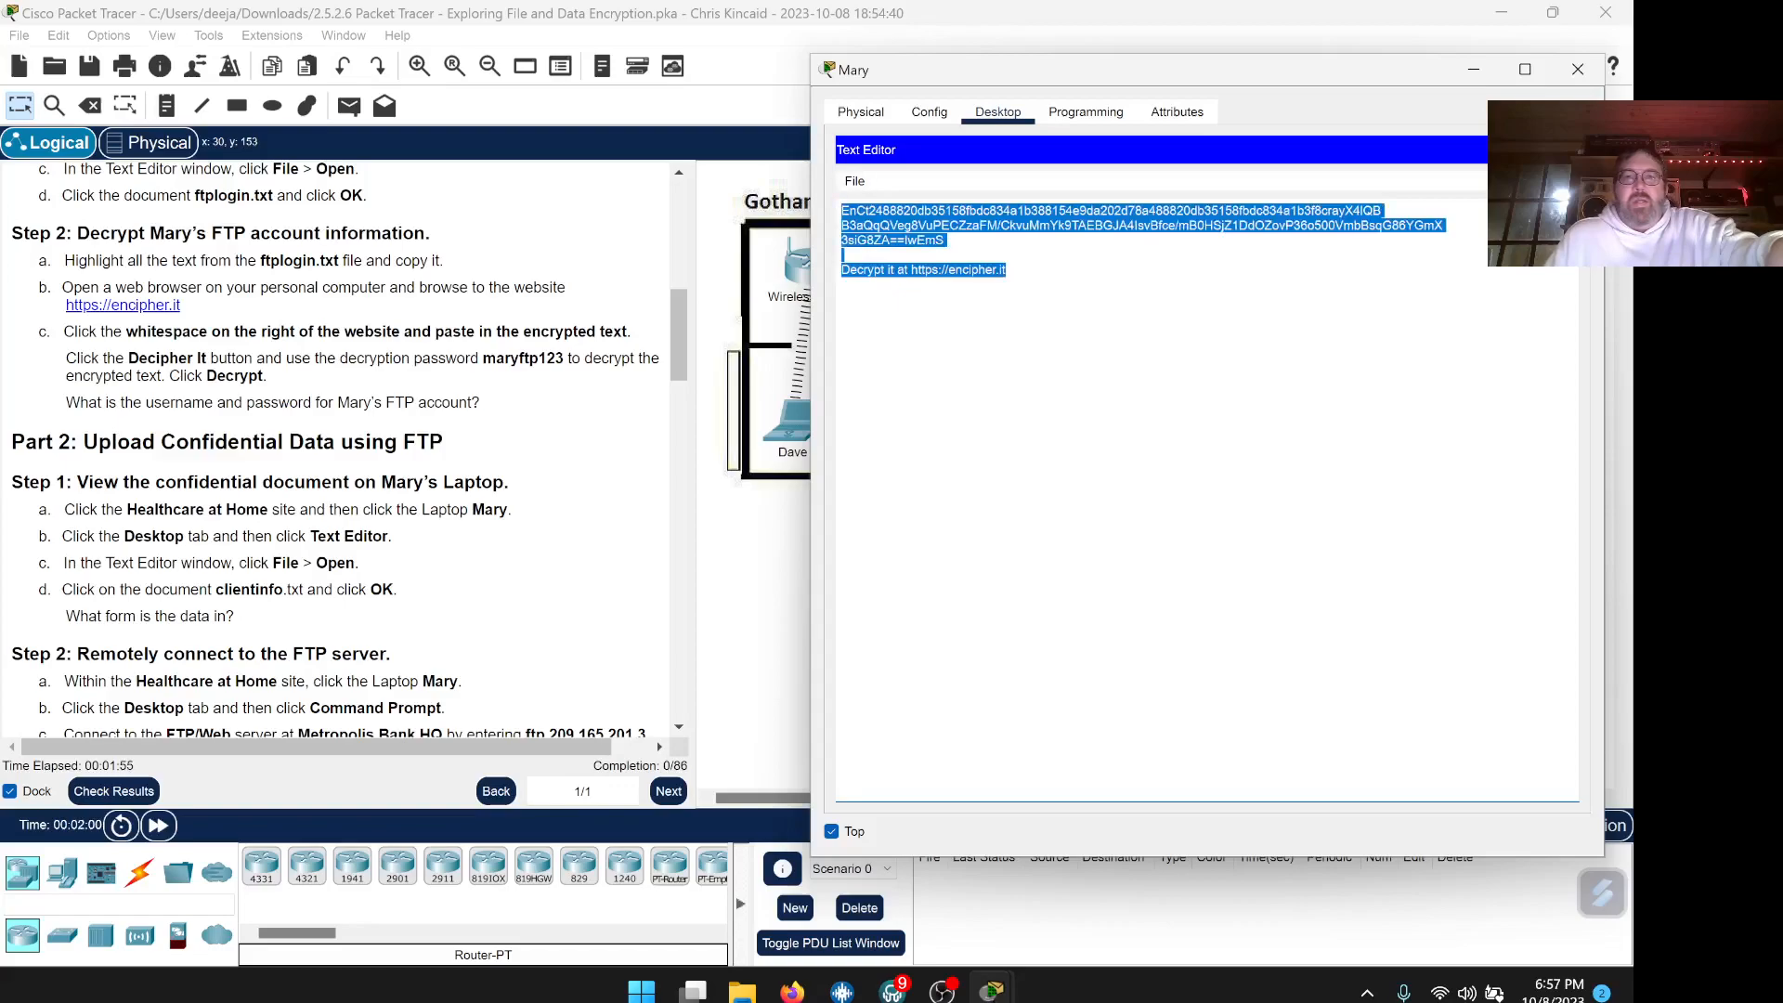
right_click(905, 228)
left_click(928, 314)
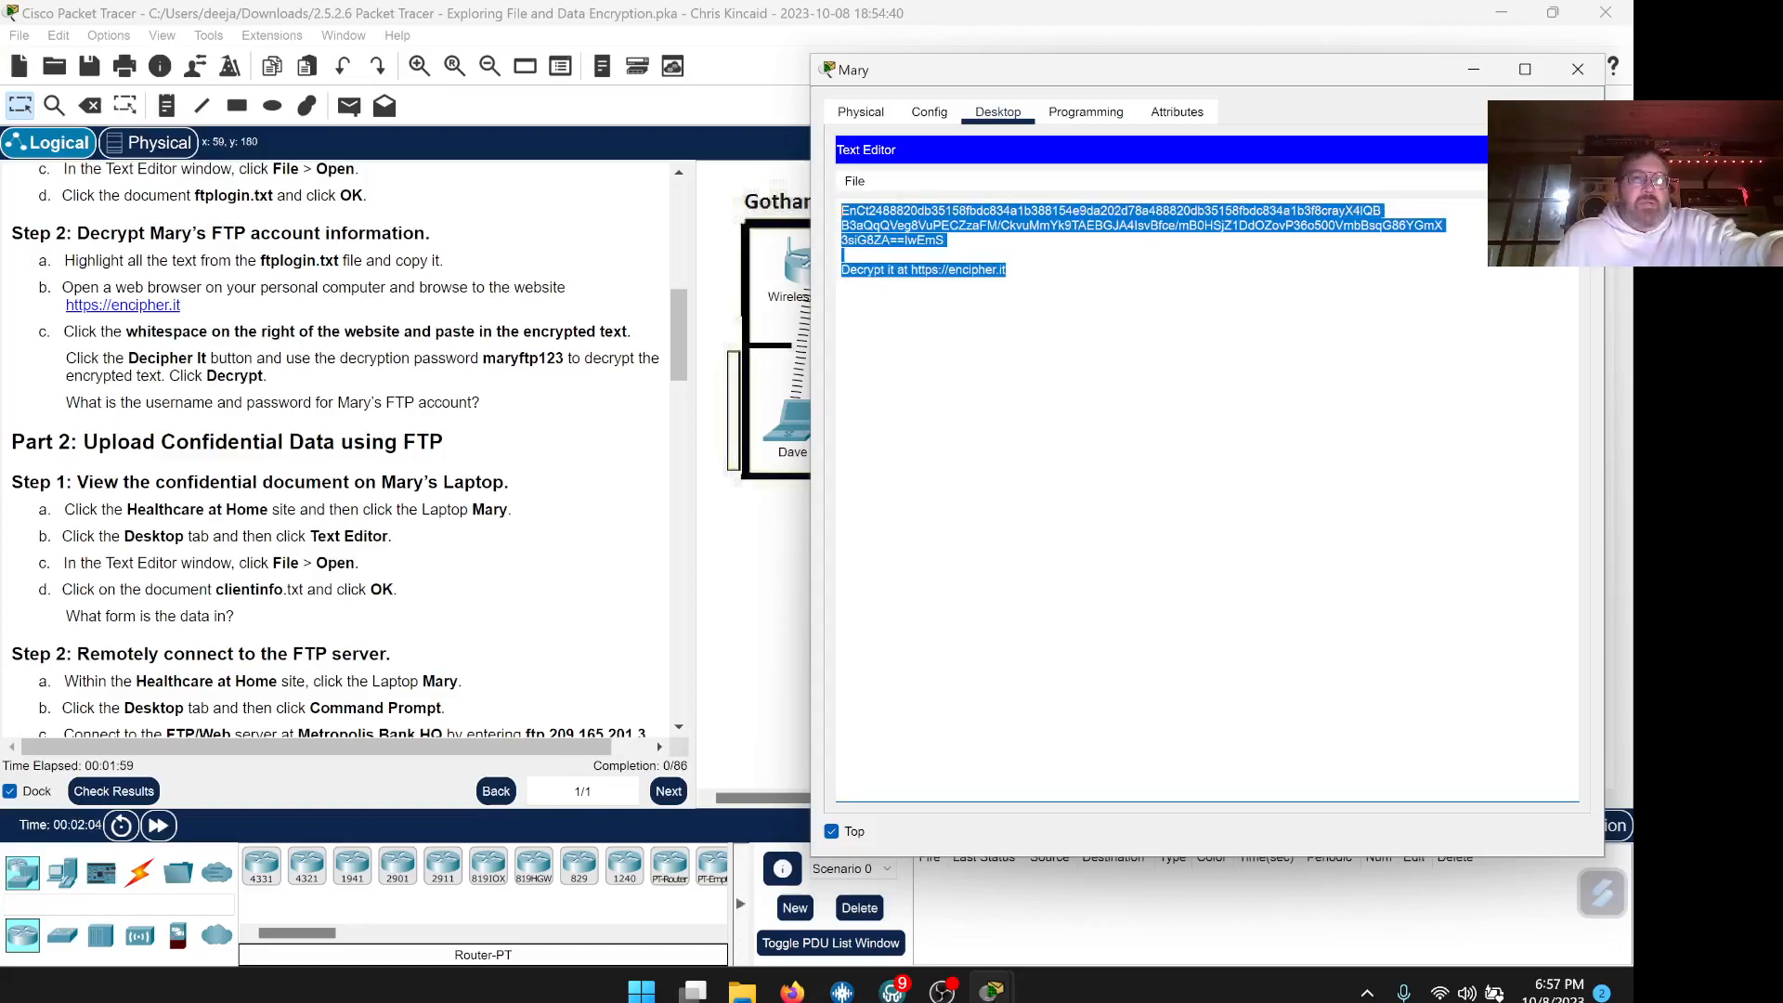
scroll(349, 450, "down", 1)
scroll(349, 449, "up", 1)
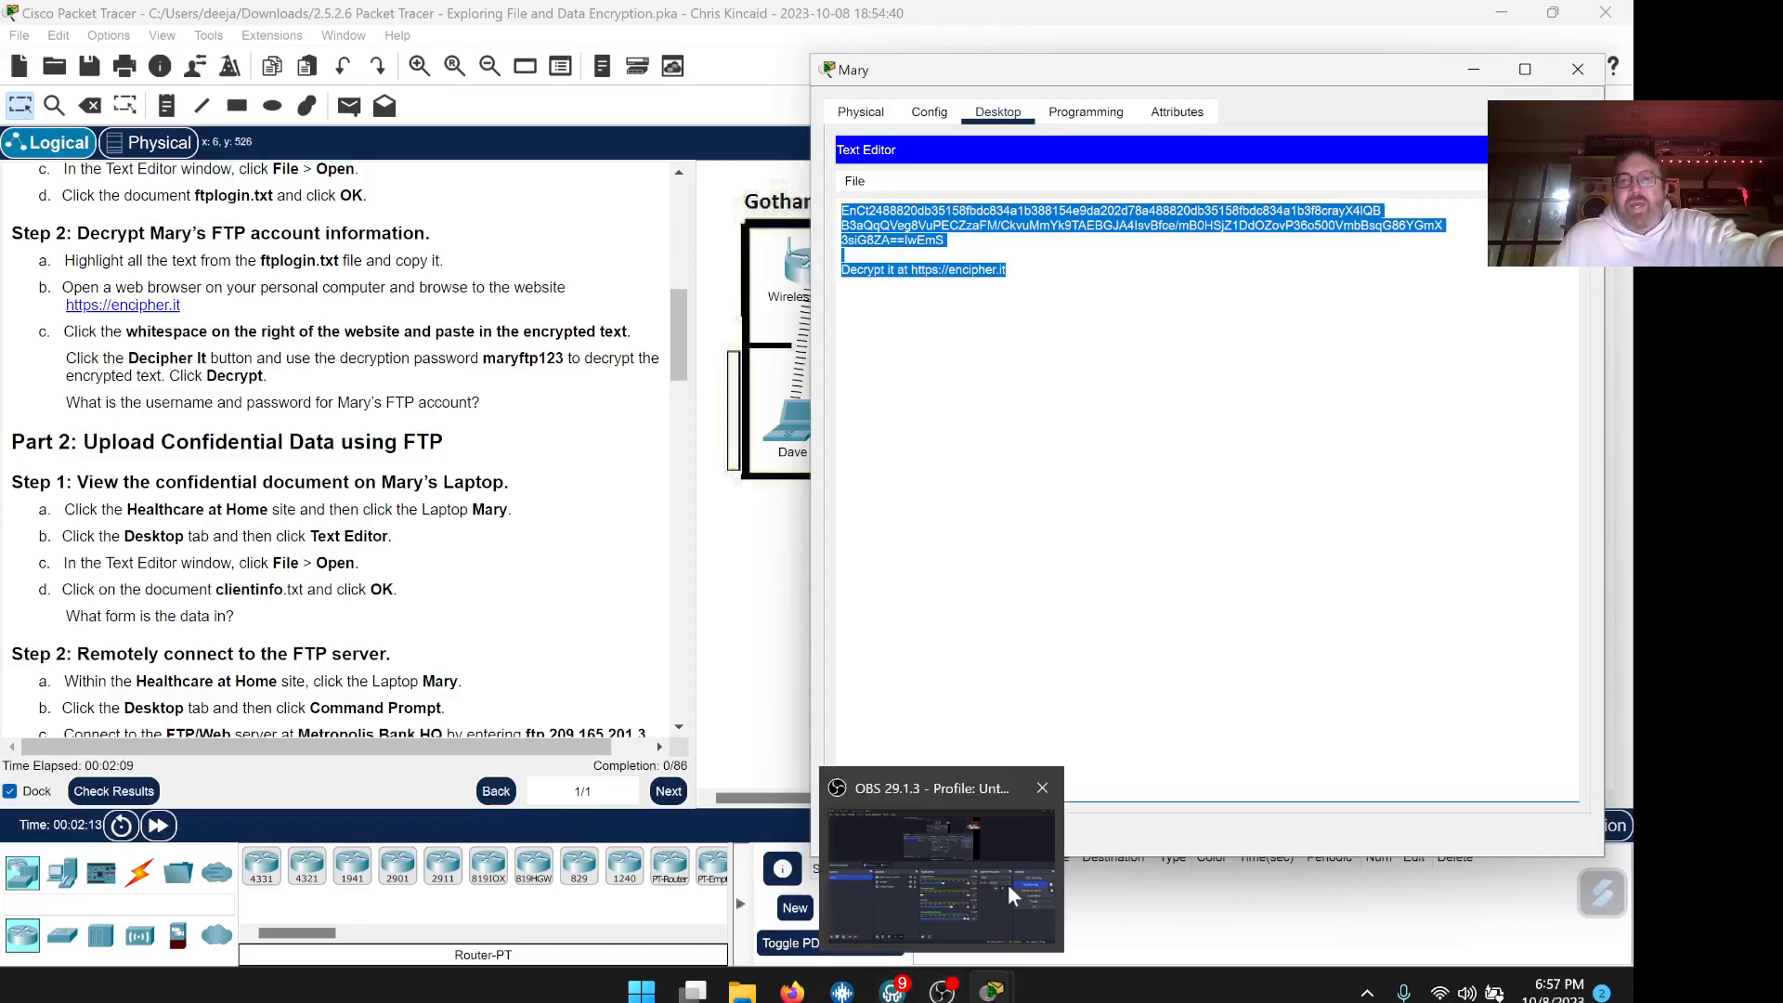
Launch encipher_2.3_win_ia32.exe from the Downloads folder
left_click(742, 994)
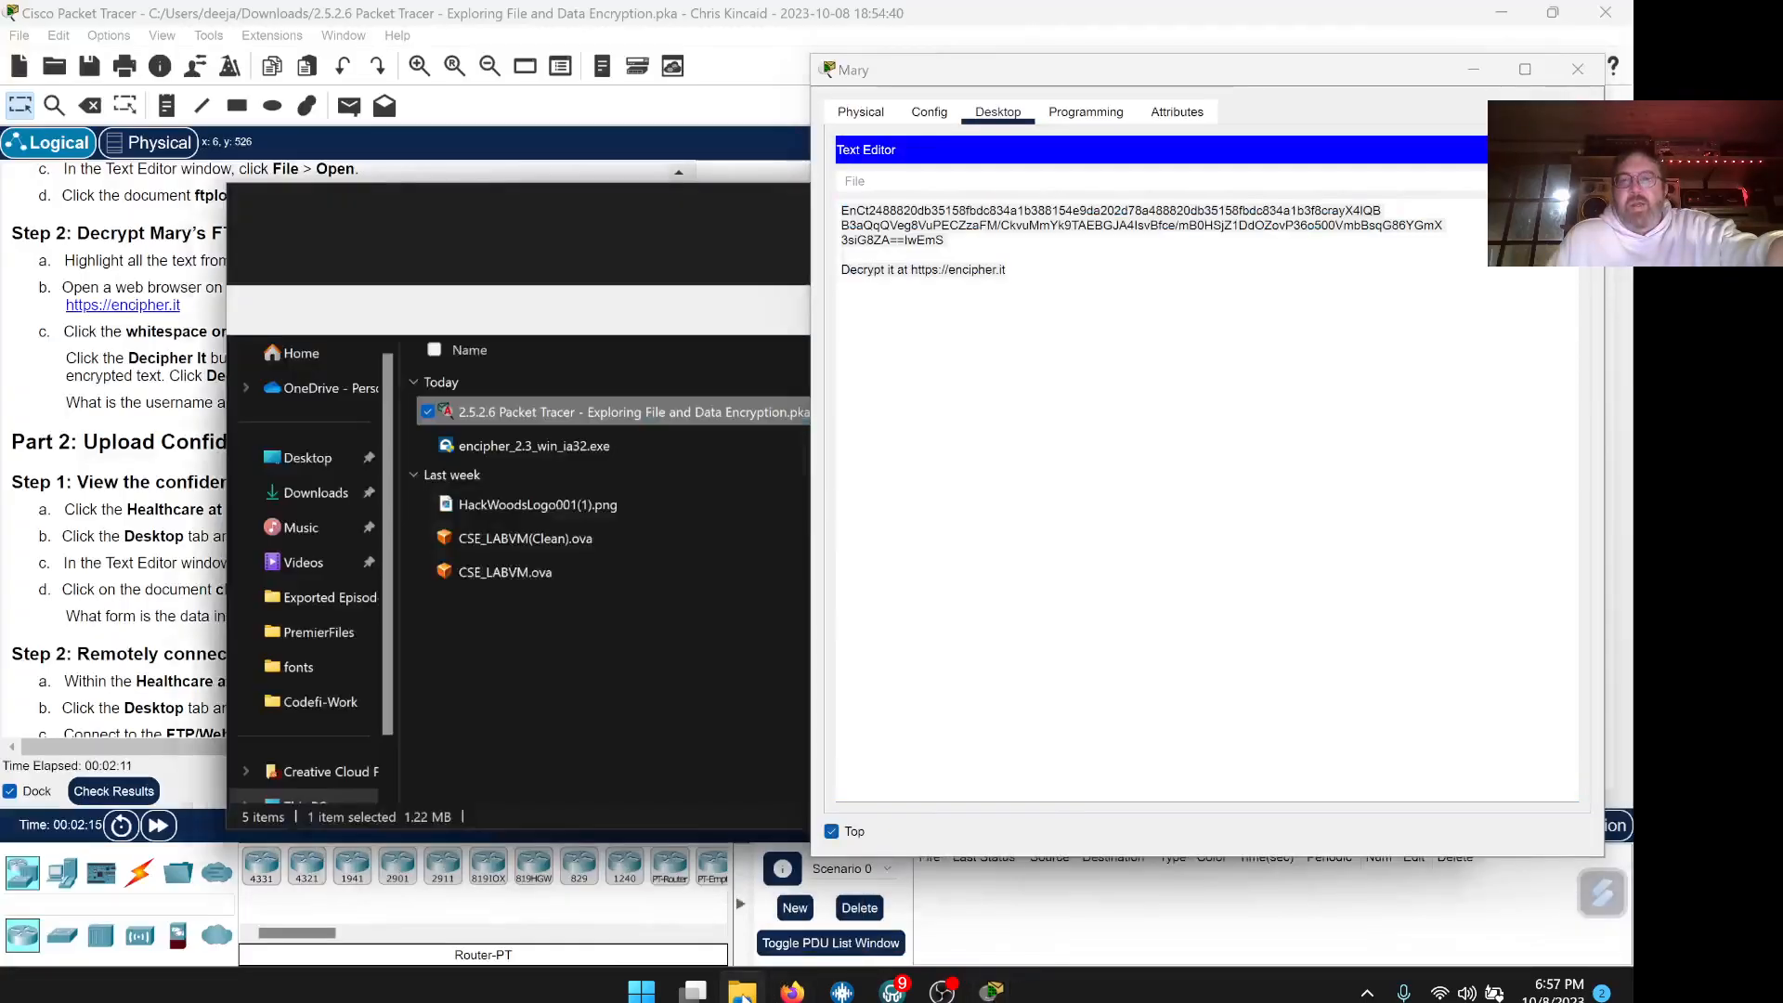
left_click_drag(517, 213, 418, 188)
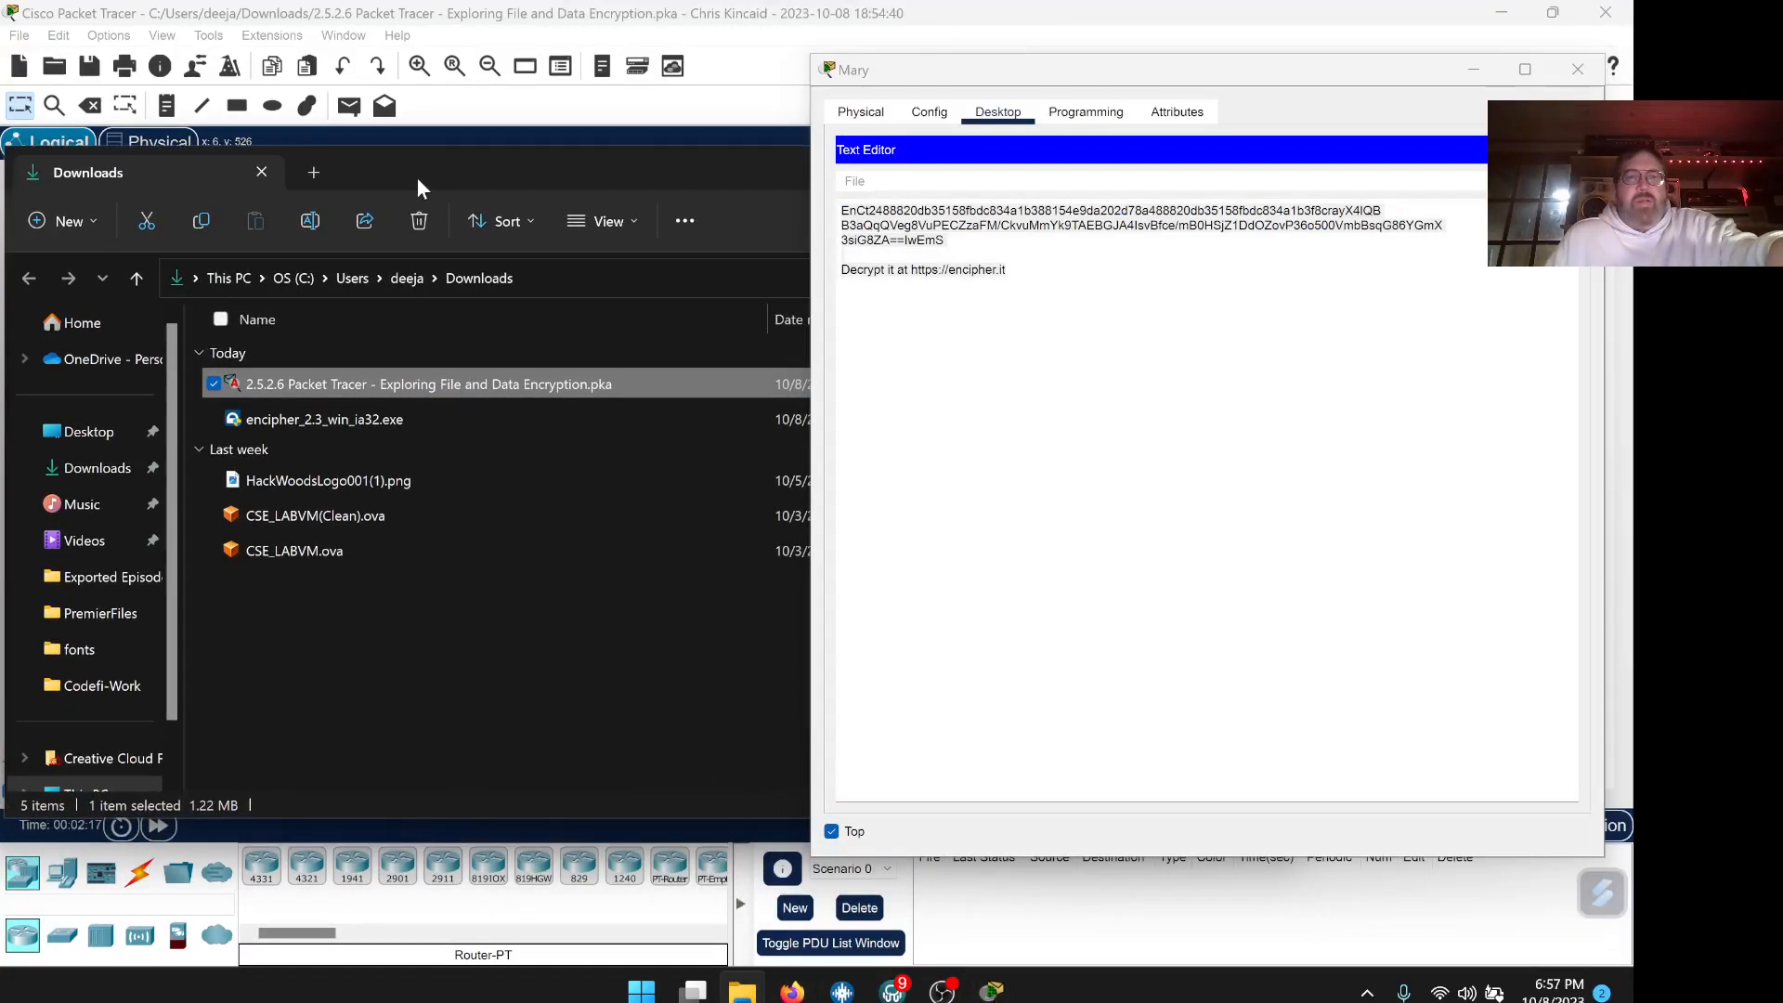
left_click(336, 420)
double_click(336, 421)
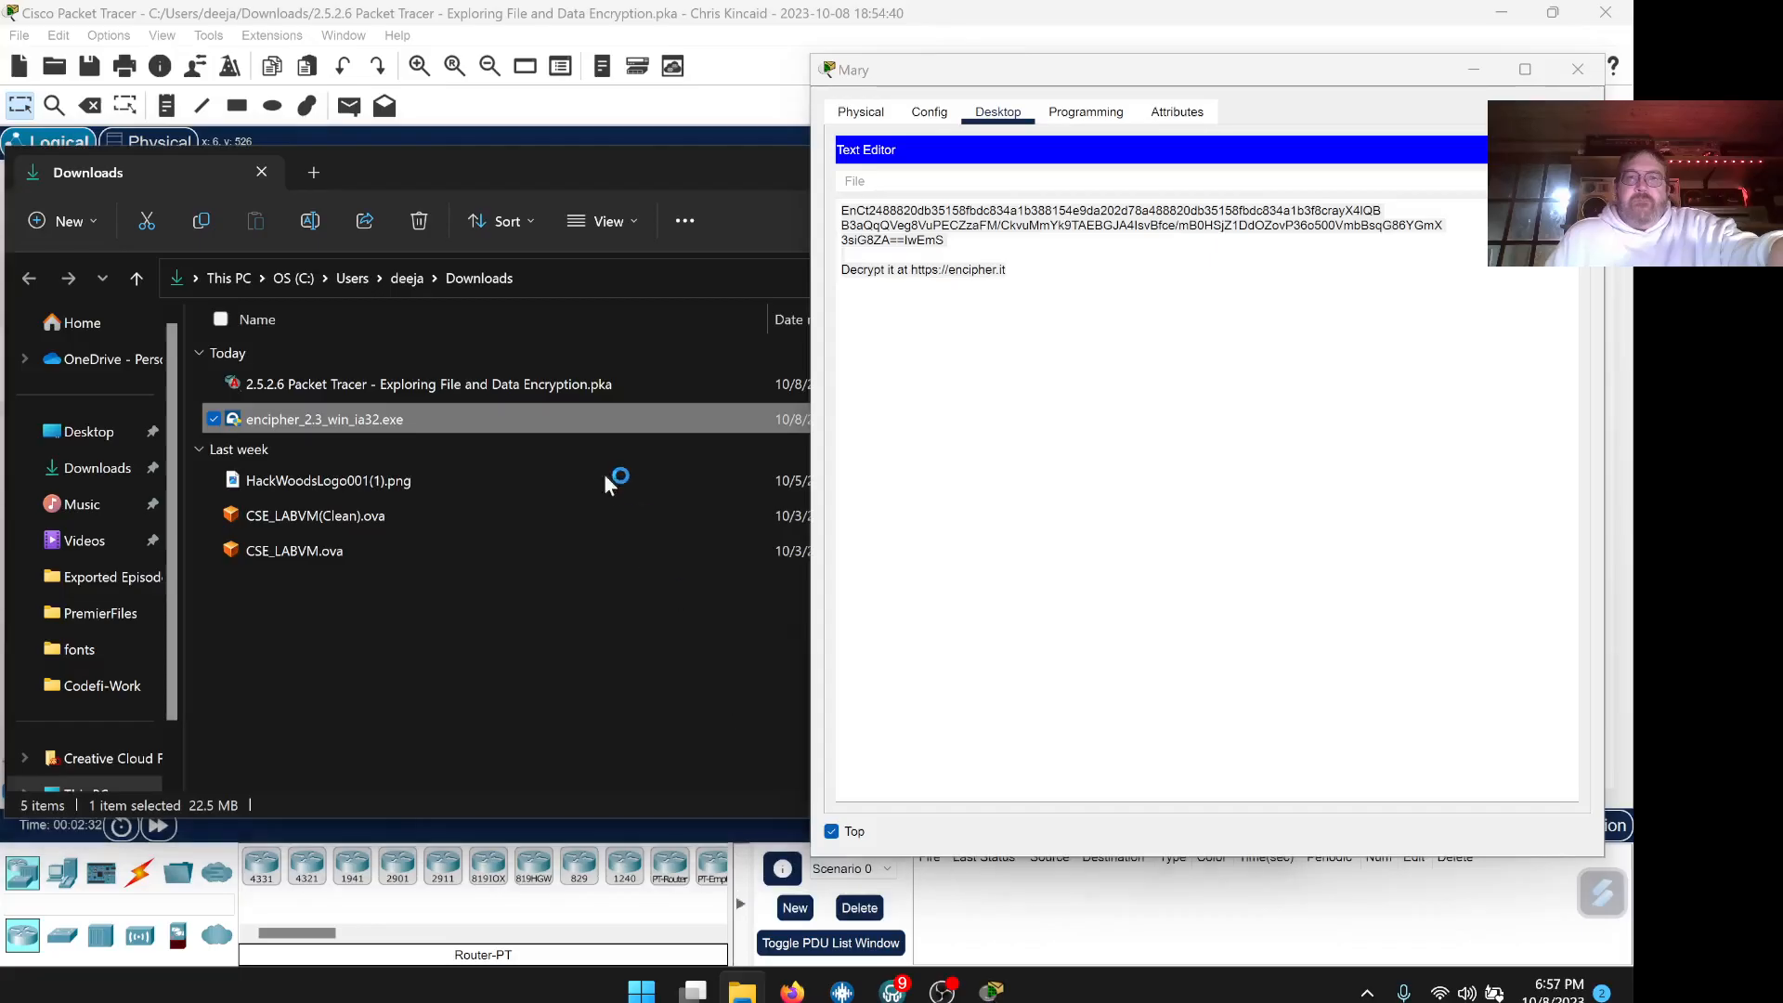
Accept the licence and install Encipher It to C:\Program Files (x86)\Encipher It
left_click_drag(733, 334, 437, 200)
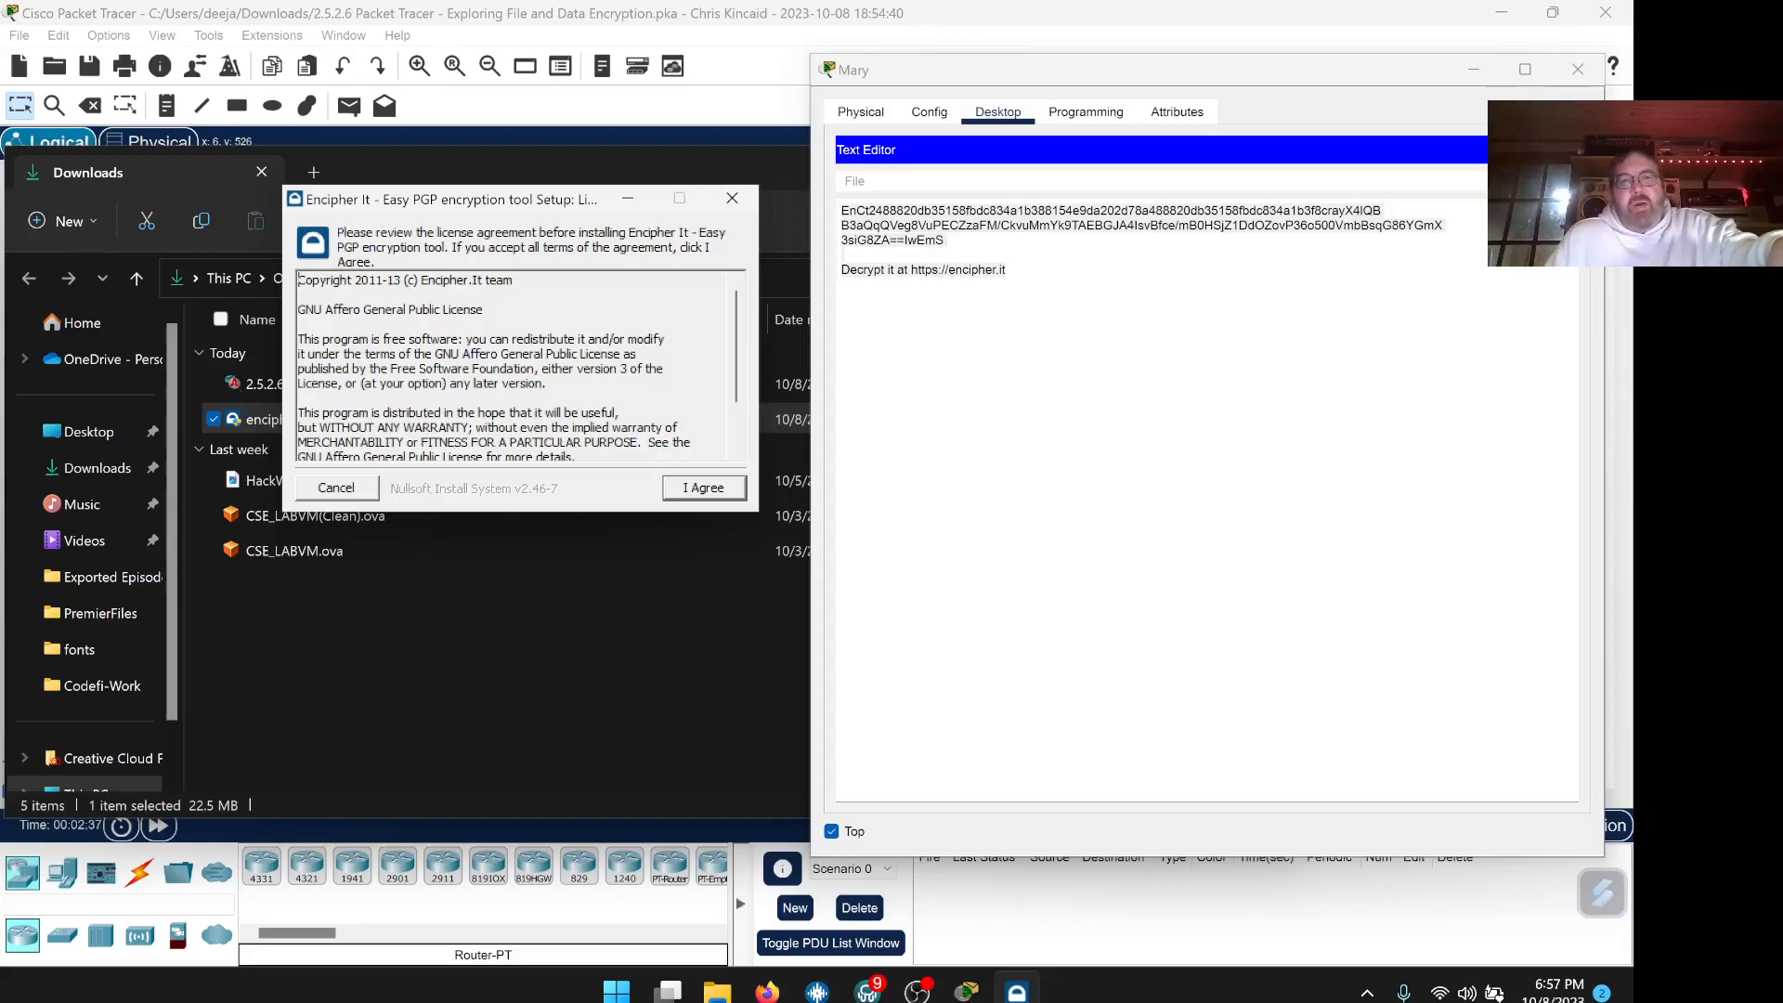
left_click(719, 494)
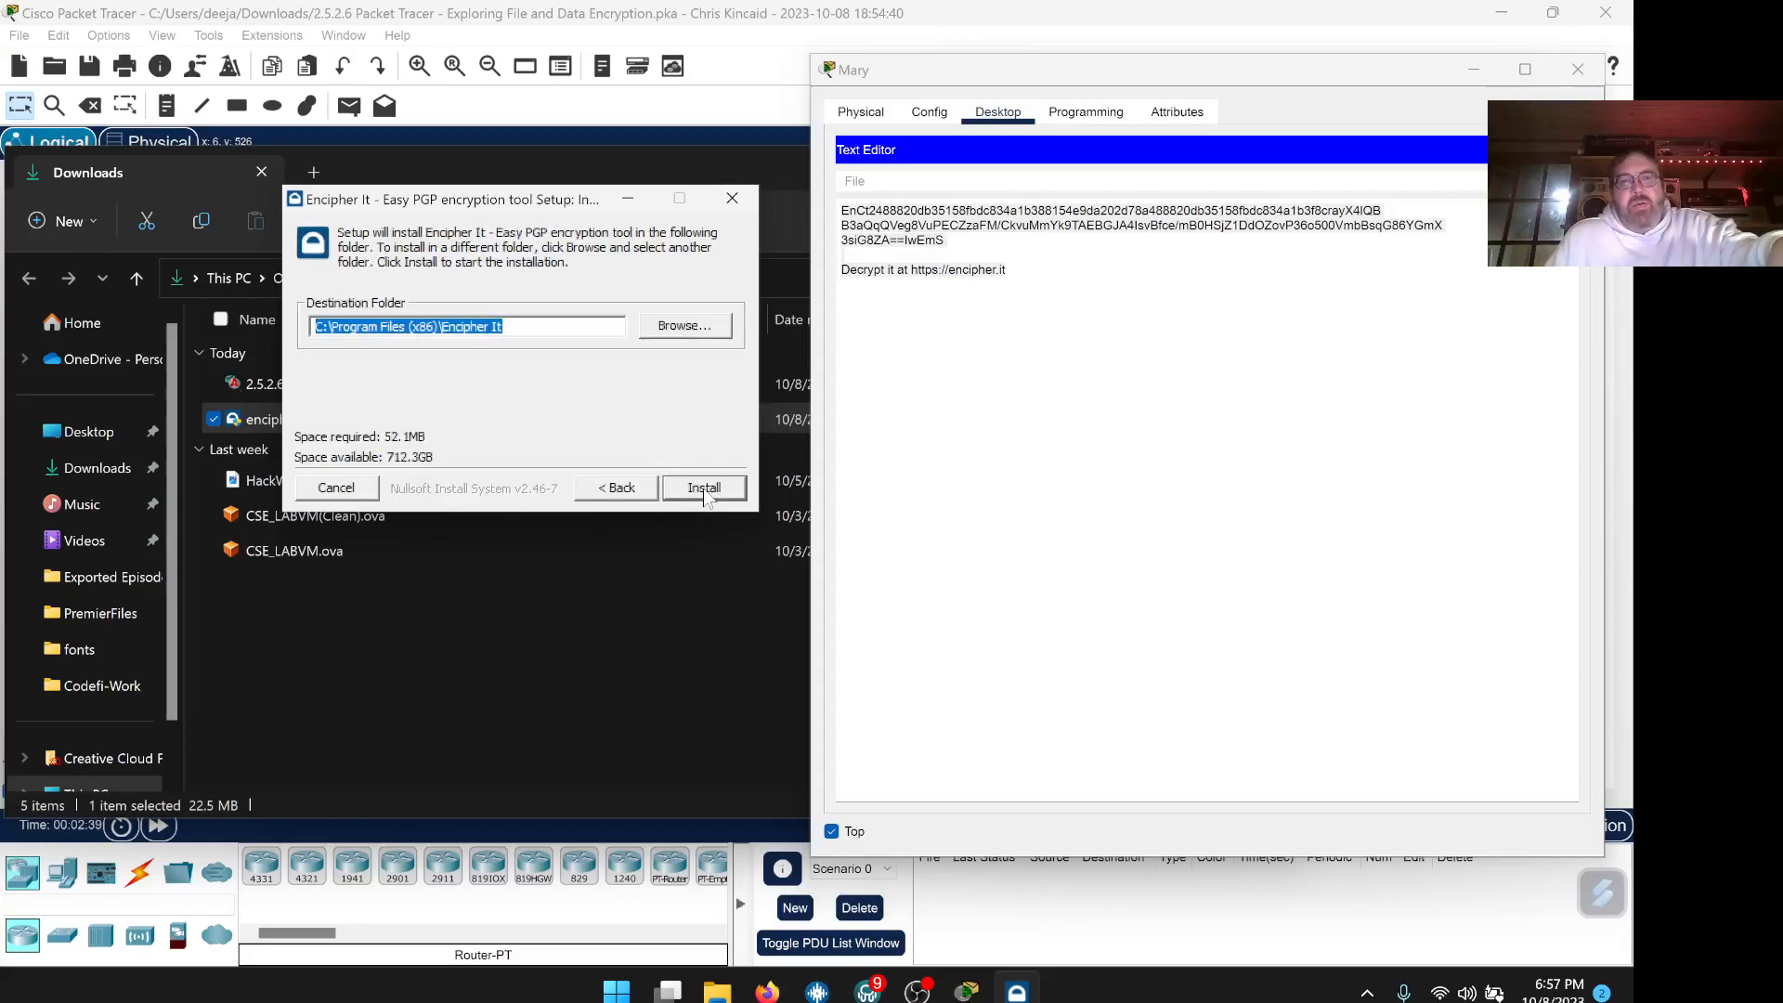
left_click(705, 492)
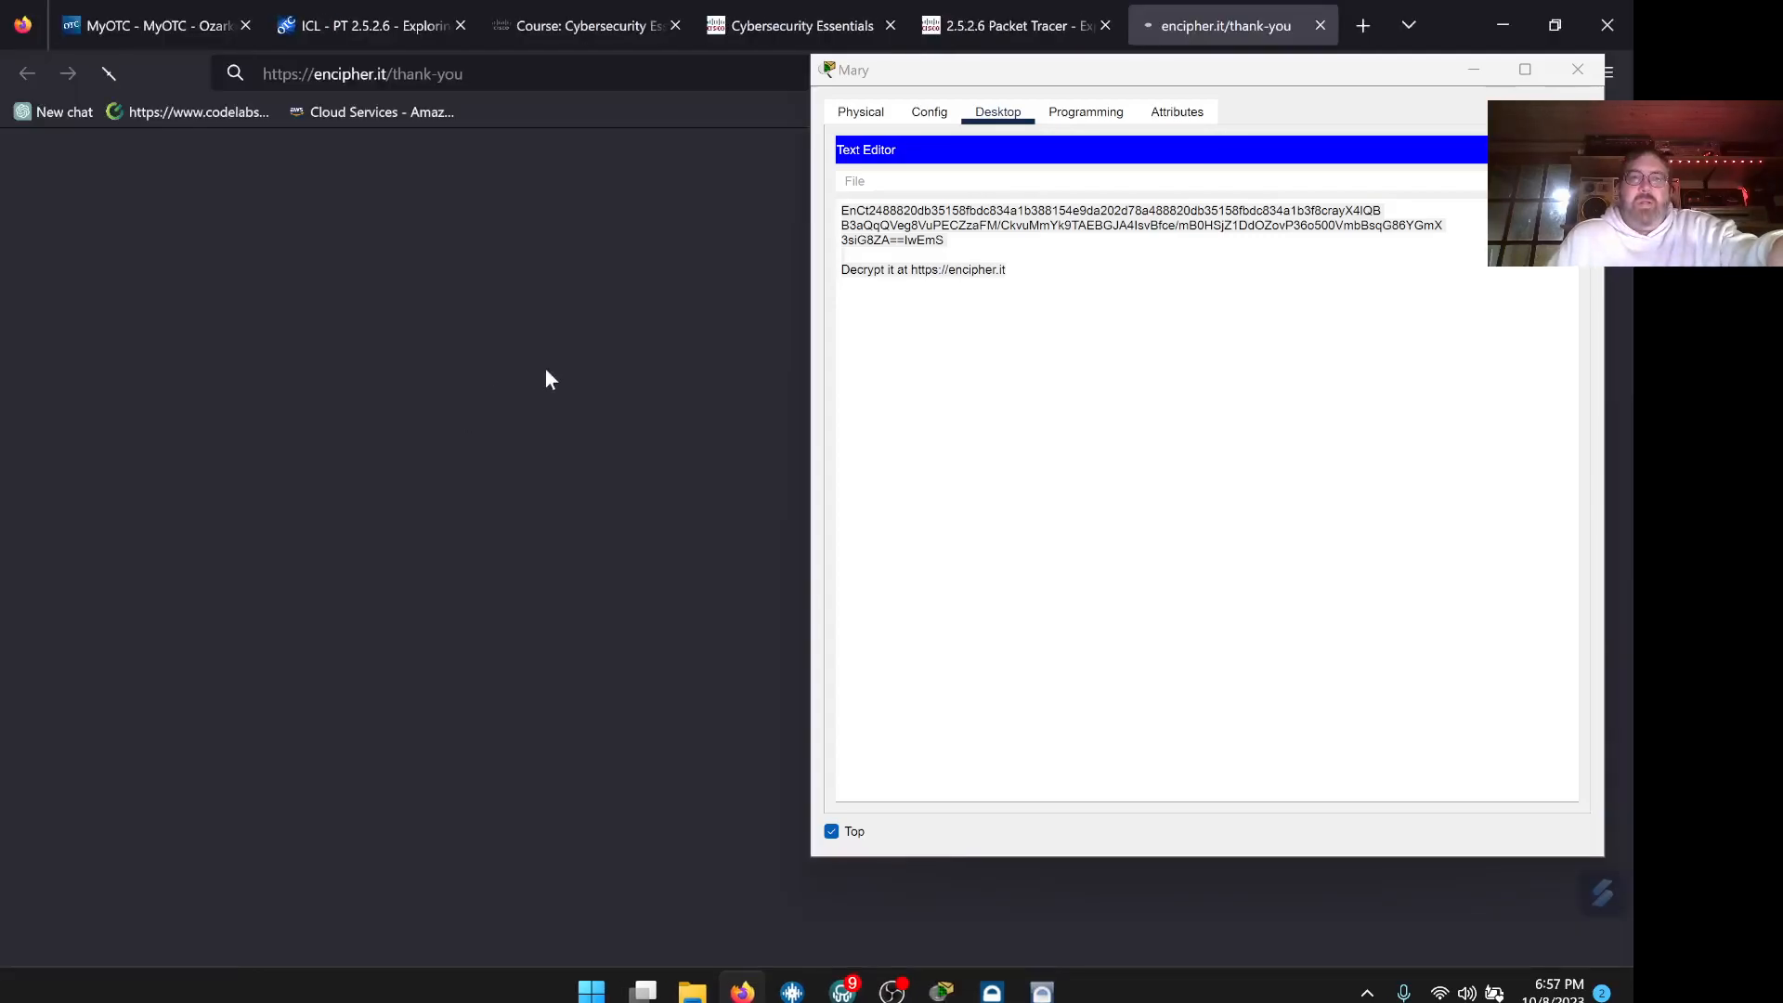
Close the encipher.it thank-you page and minimize the browser
left_click(1500, 28)
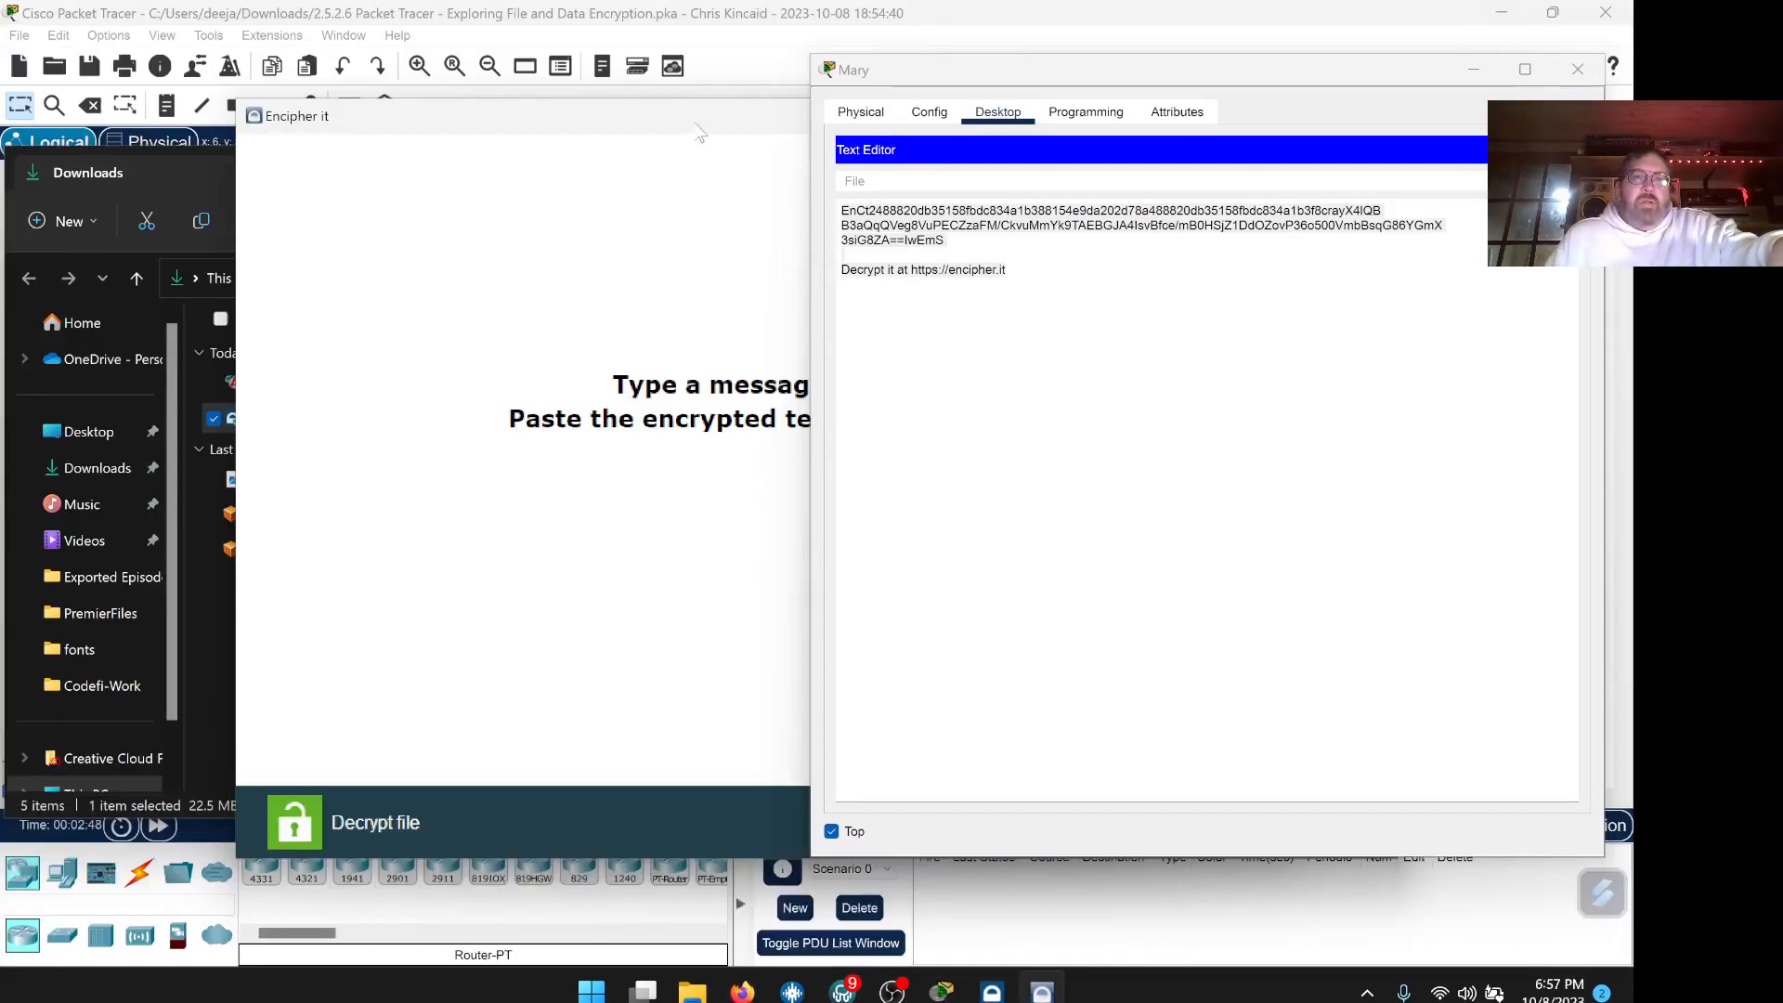
left_click(742, 991)
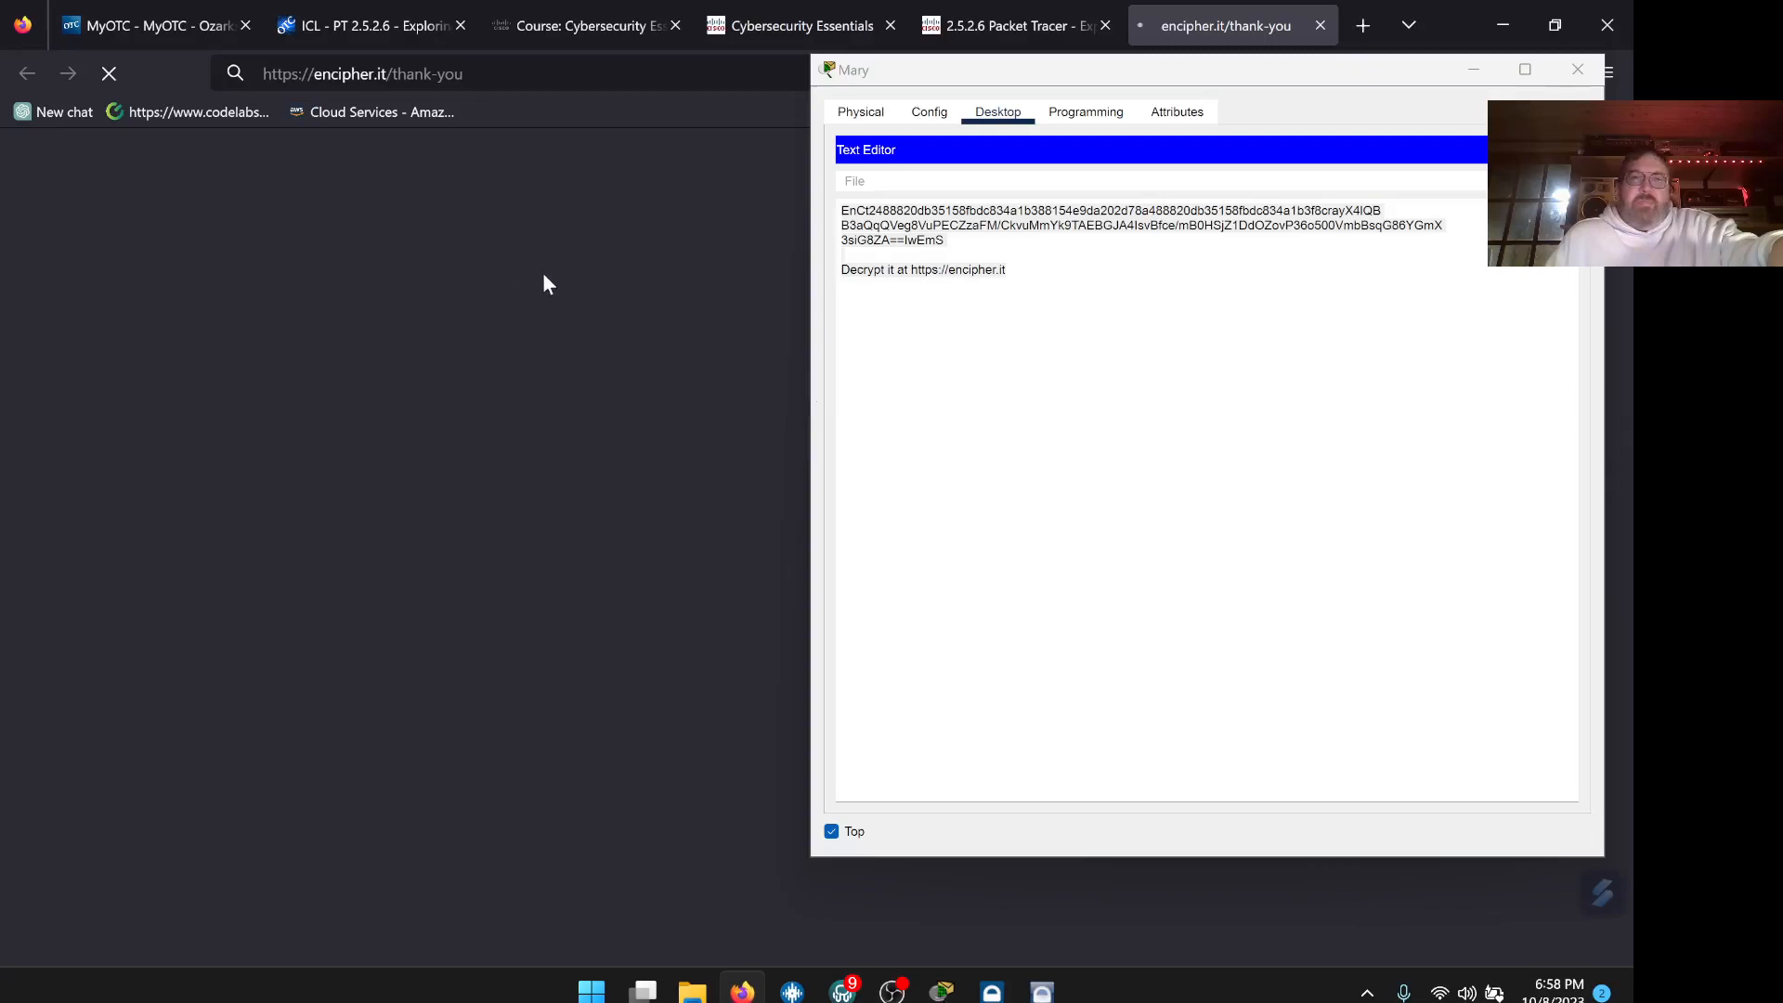
left_click(1321, 26)
left_click(1501, 28)
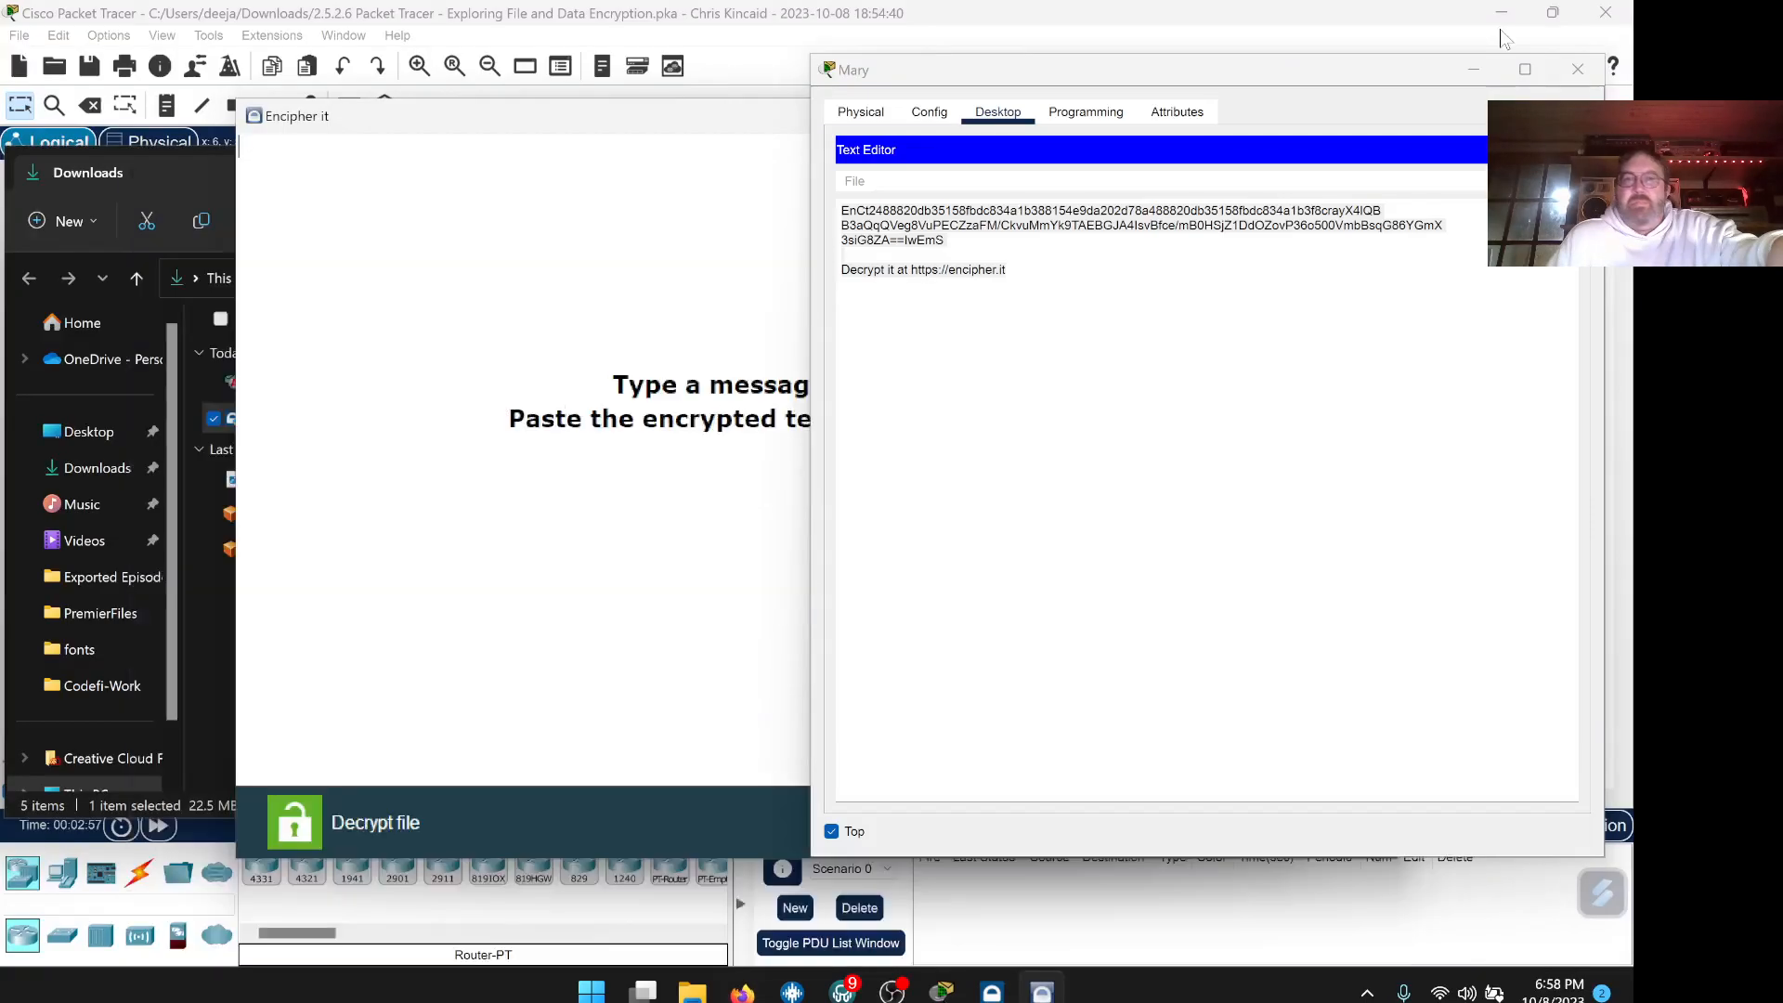
Paste the encrypted client file text into the Encipher it message area
left_click_drag(669, 116, 447, 148)
left_click_drag(975, 74, 1235, 83)
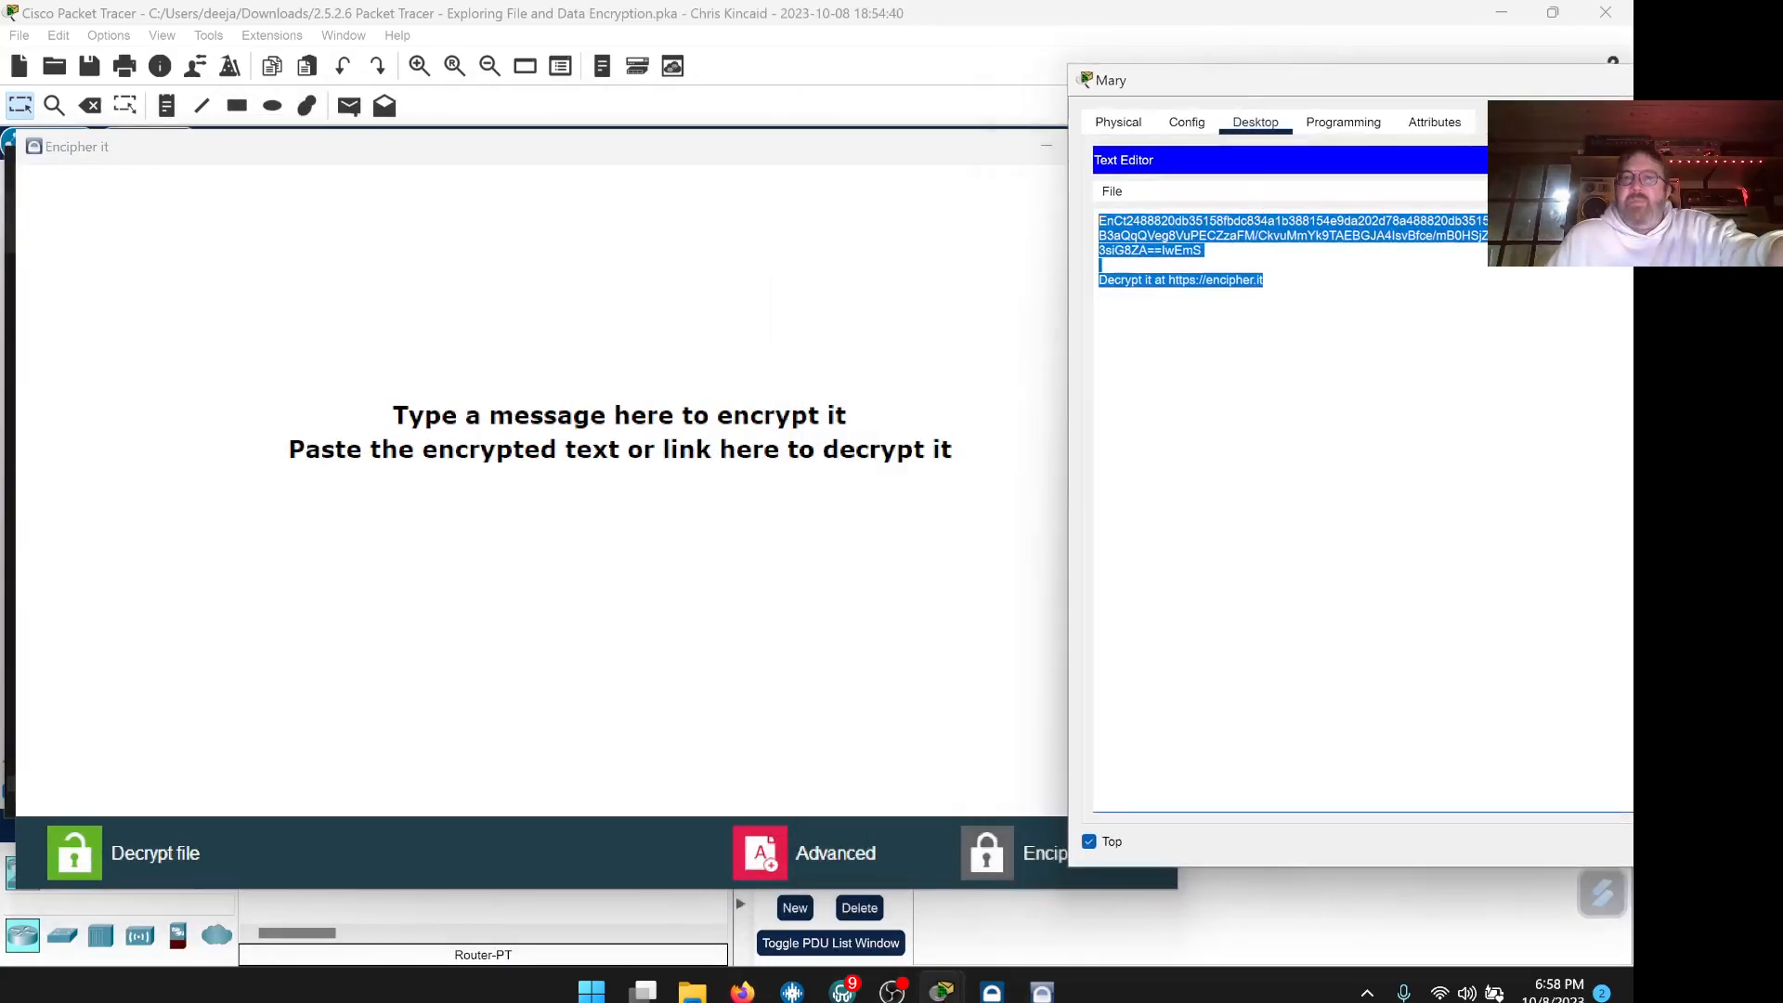
left_click(509, 300)
right_click(510, 300)
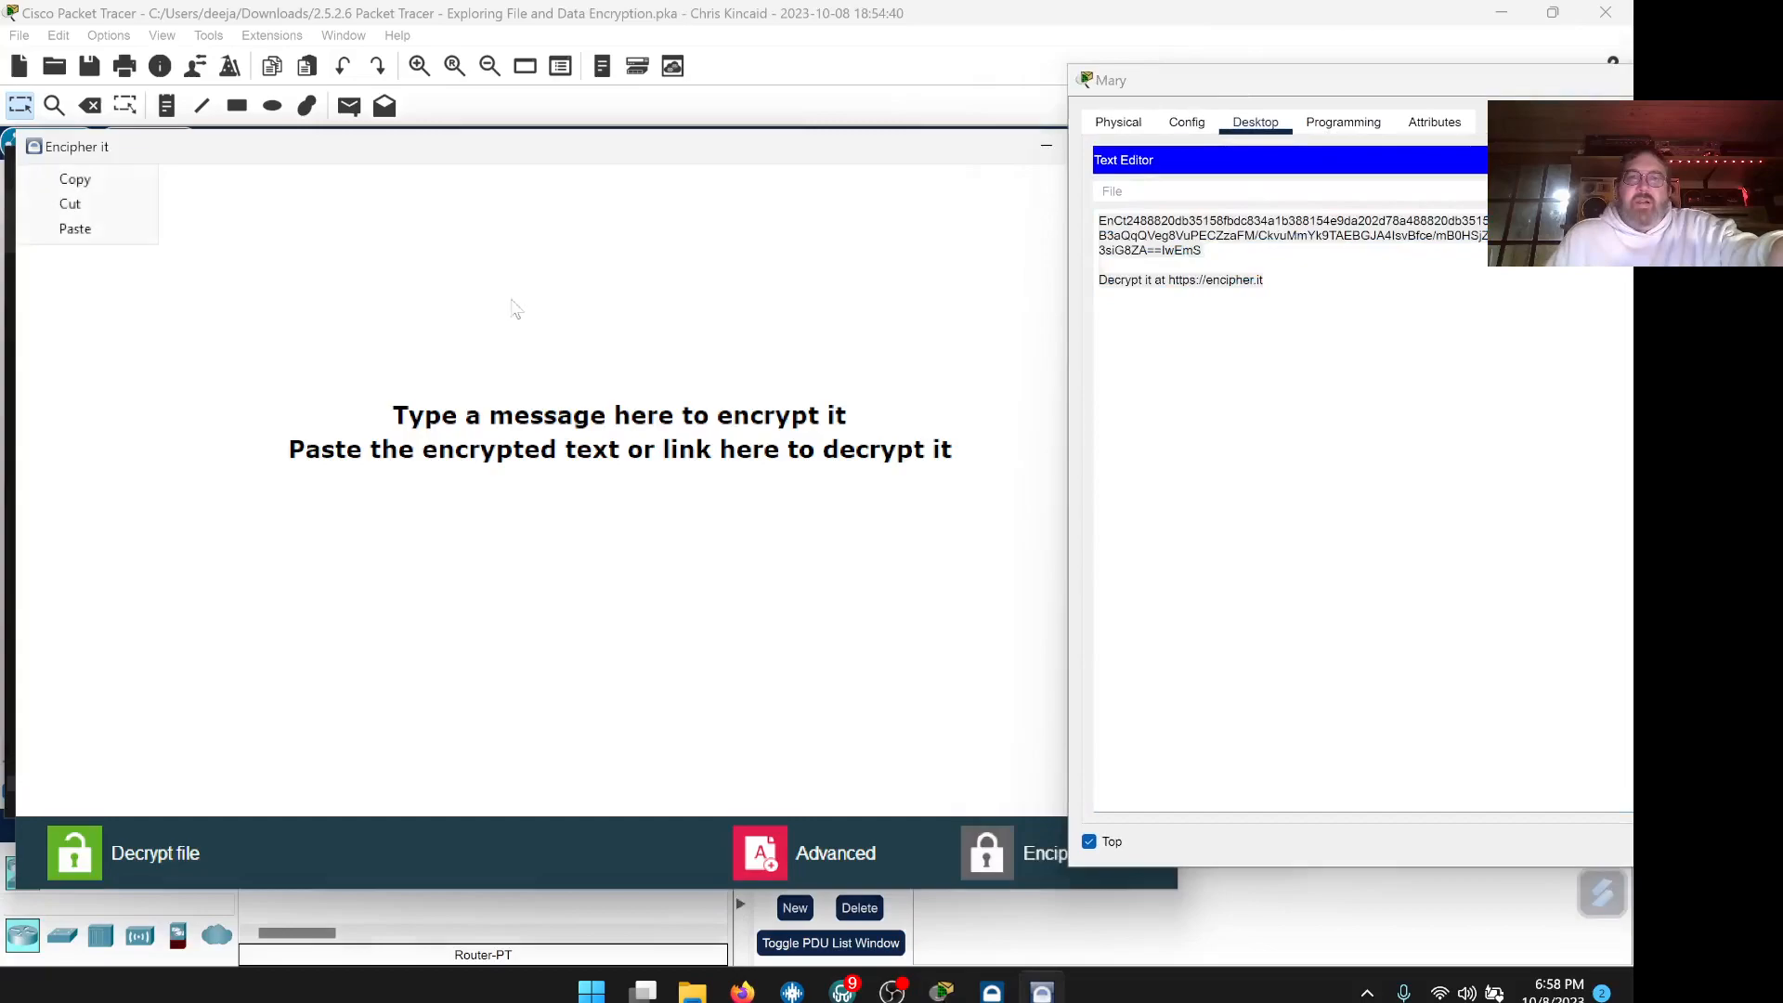
left_click(74, 229)
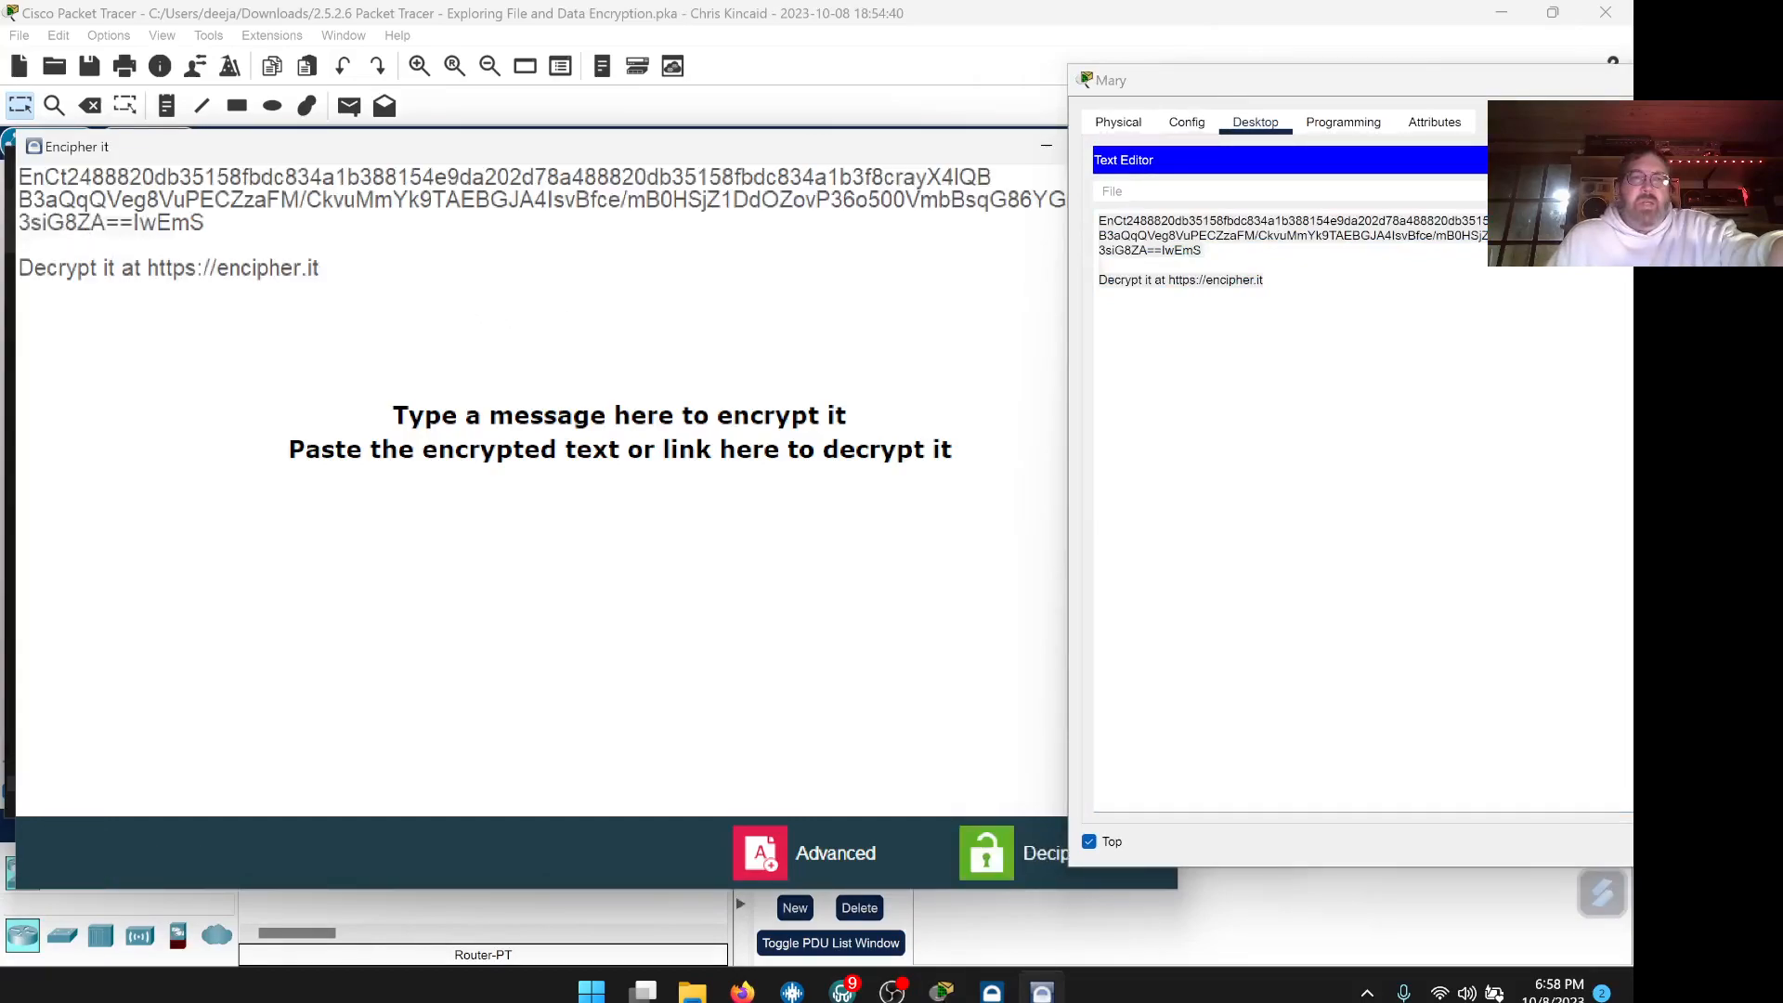
Close the finished Encipher It installer and return to Packet Tracer
left_click_drag(395, 158, 748, 163)
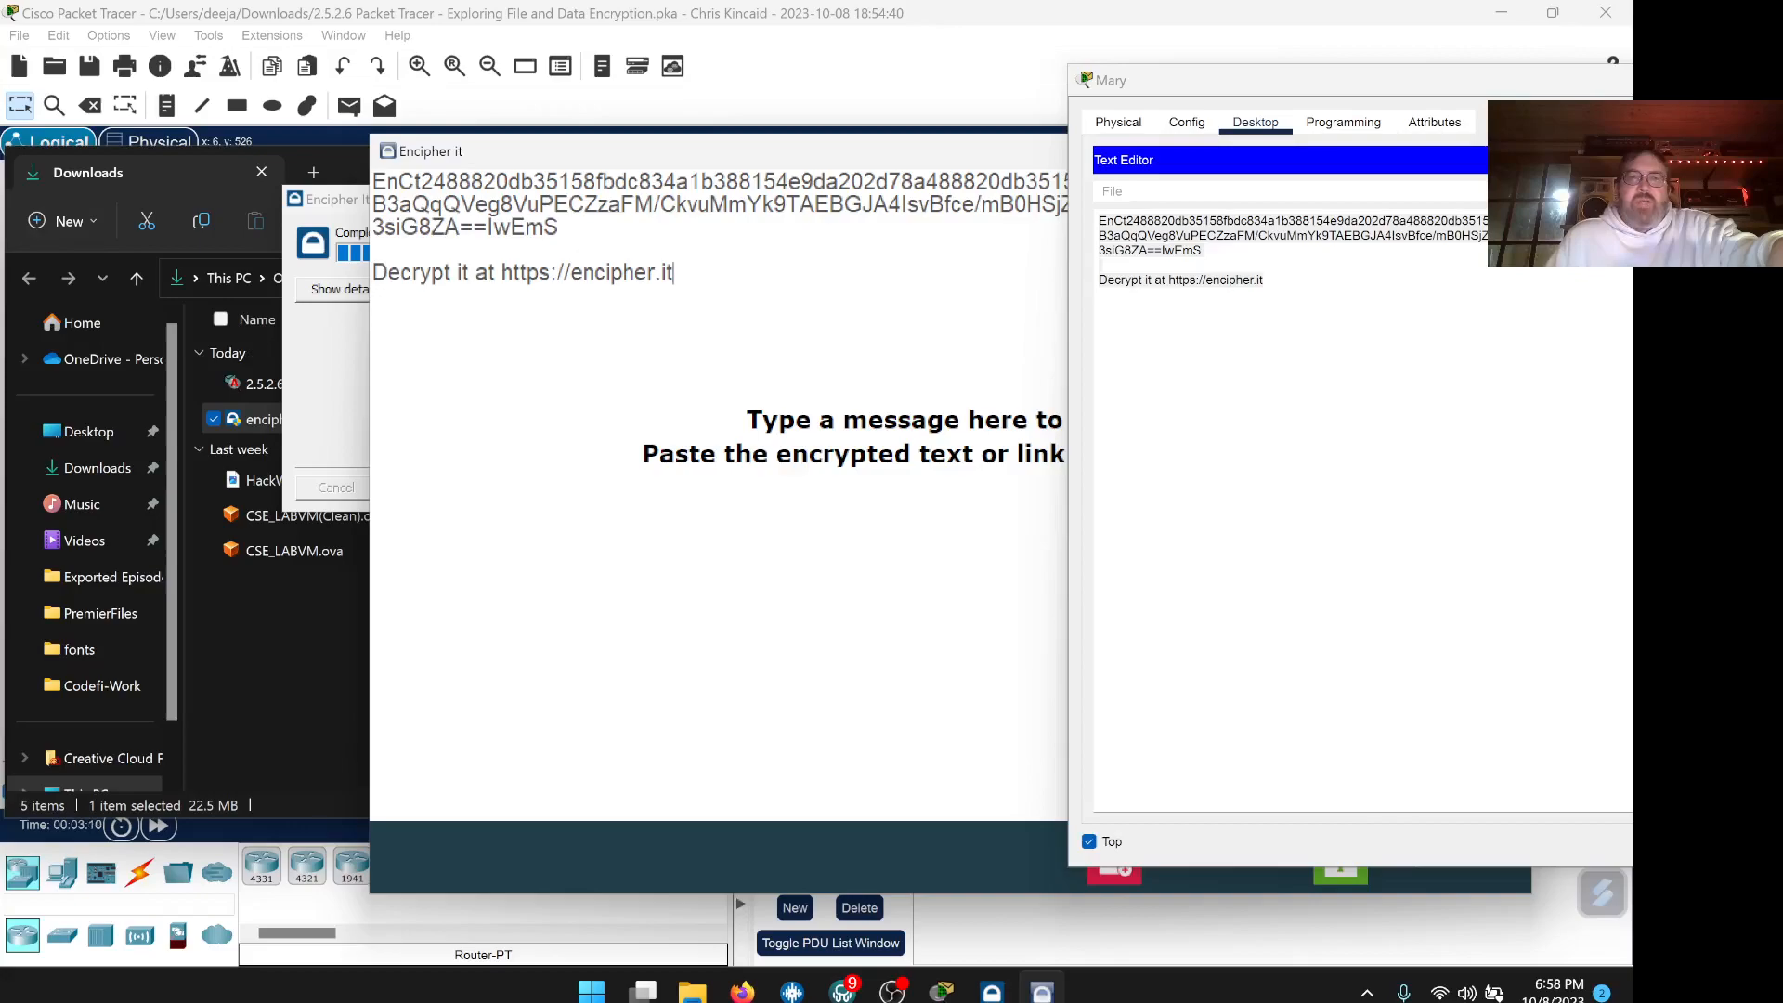
left_click_drag(684, 156, 906, 153)
left_click(464, 206)
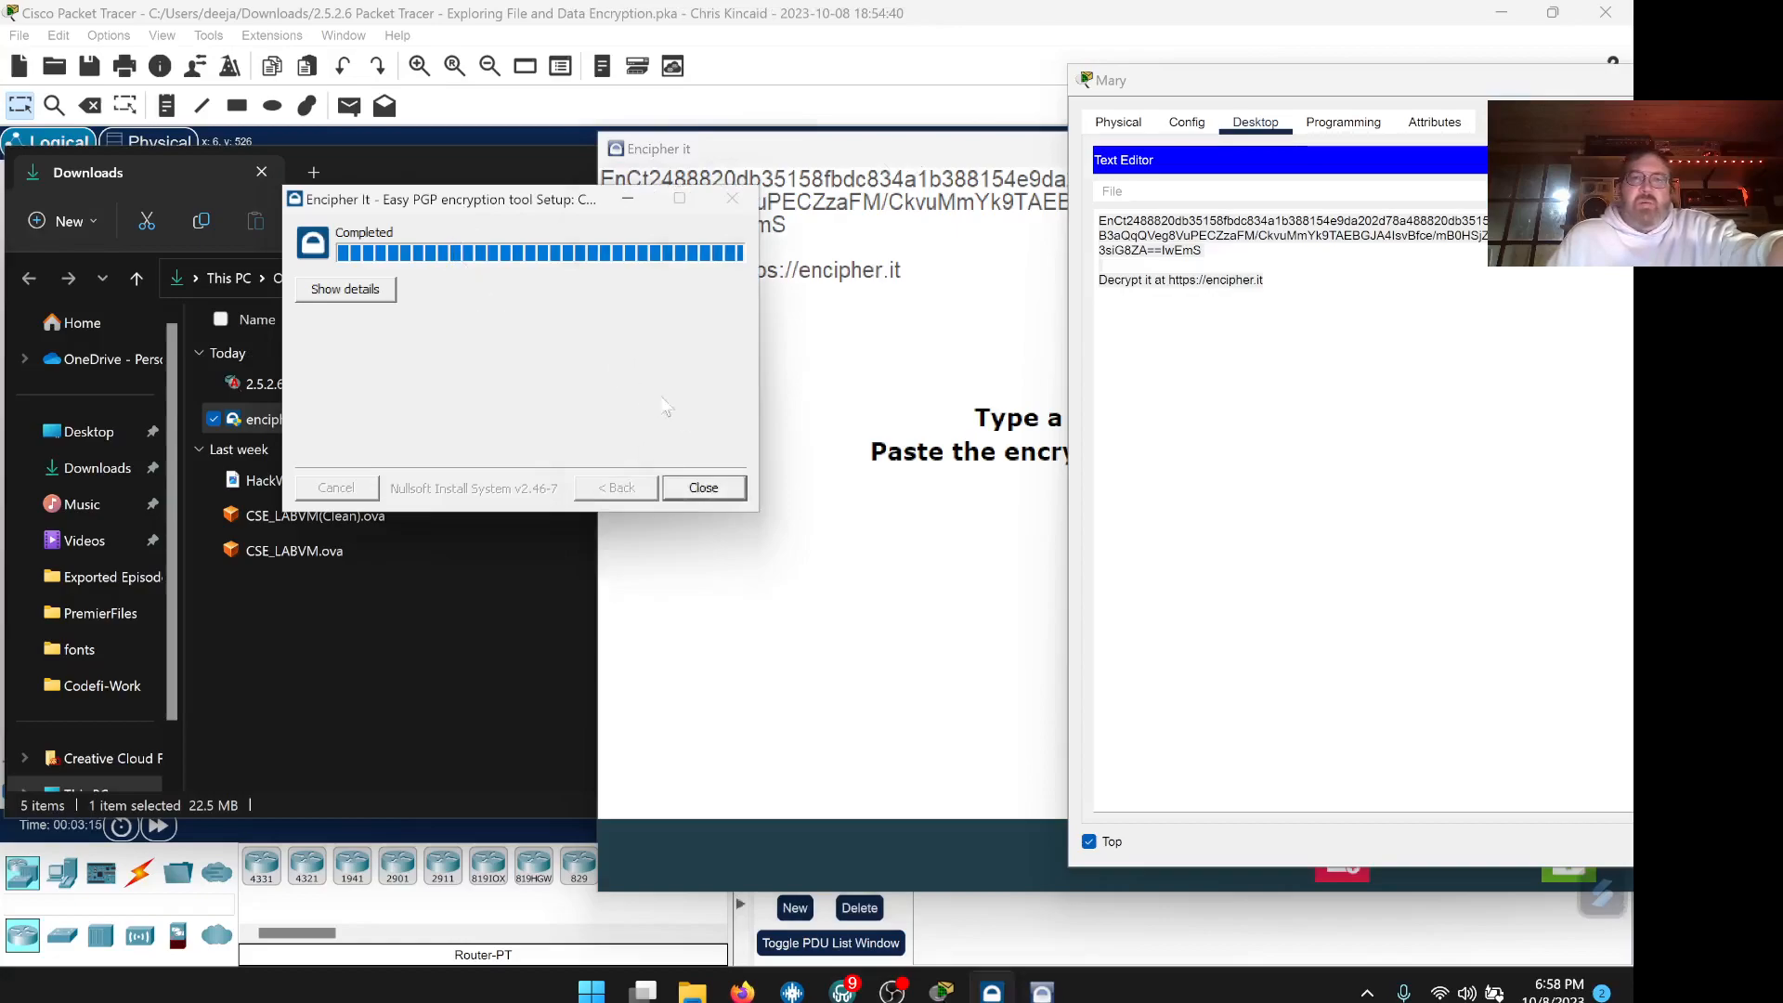
left_click(734, 490)
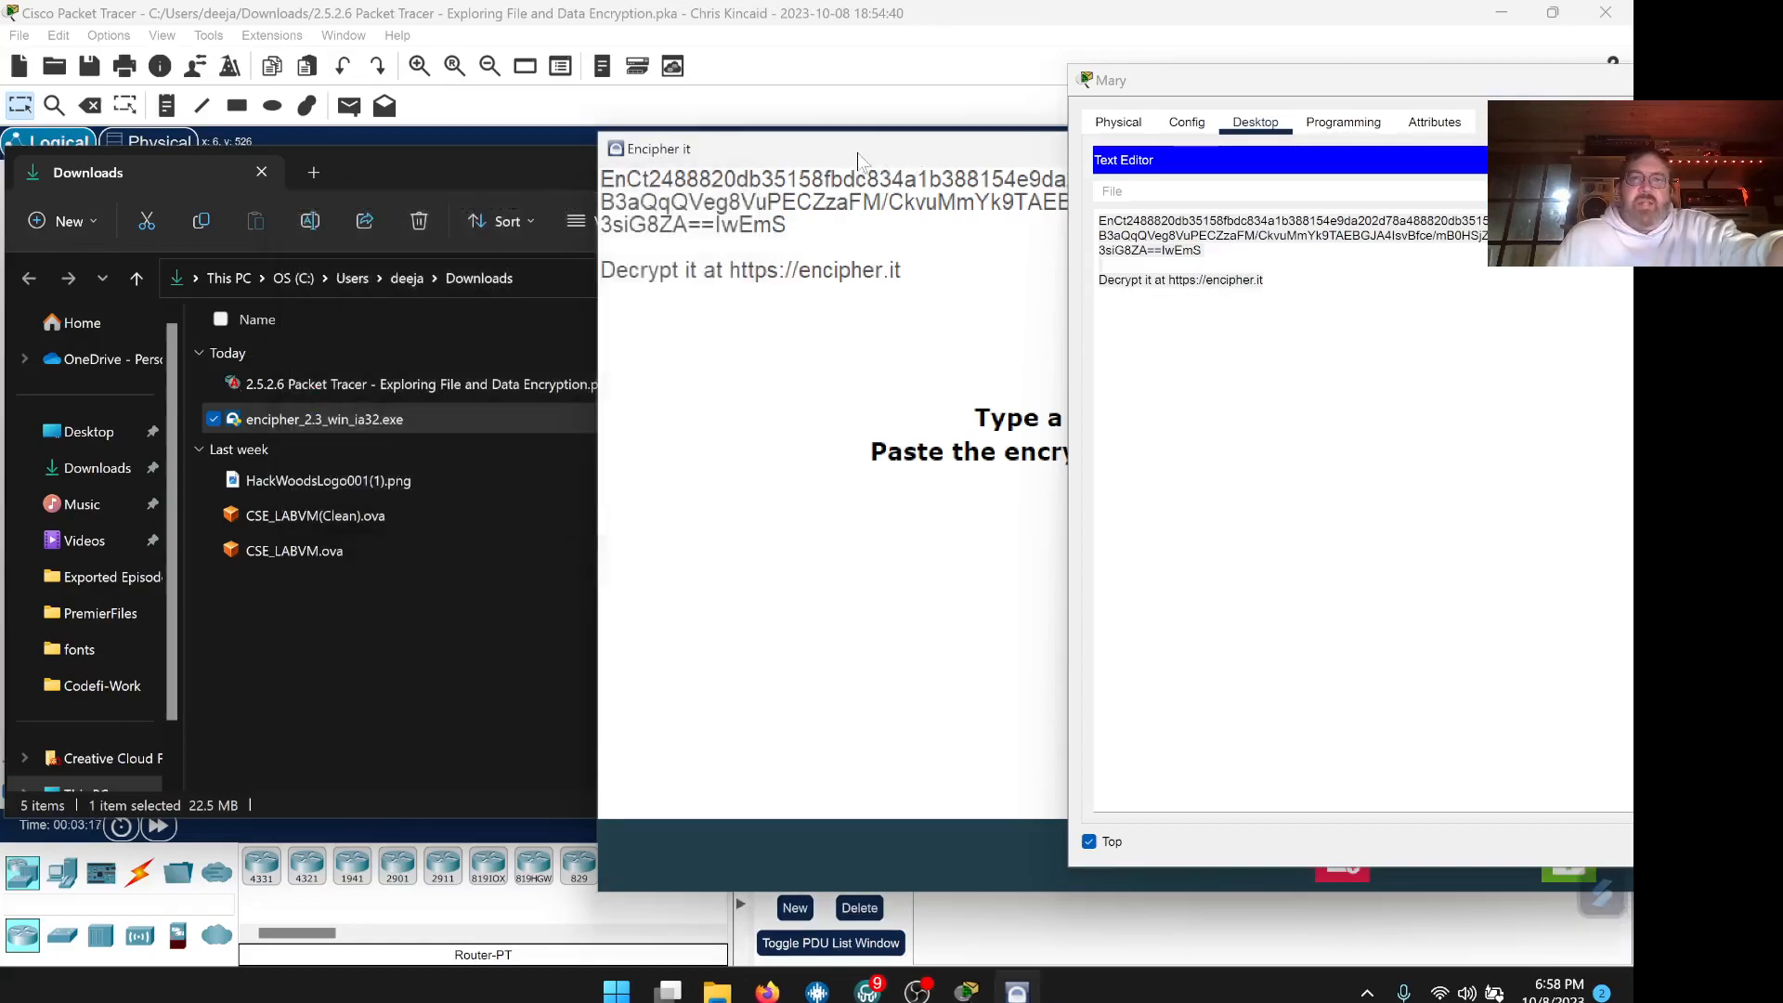
left_click(573, 35)
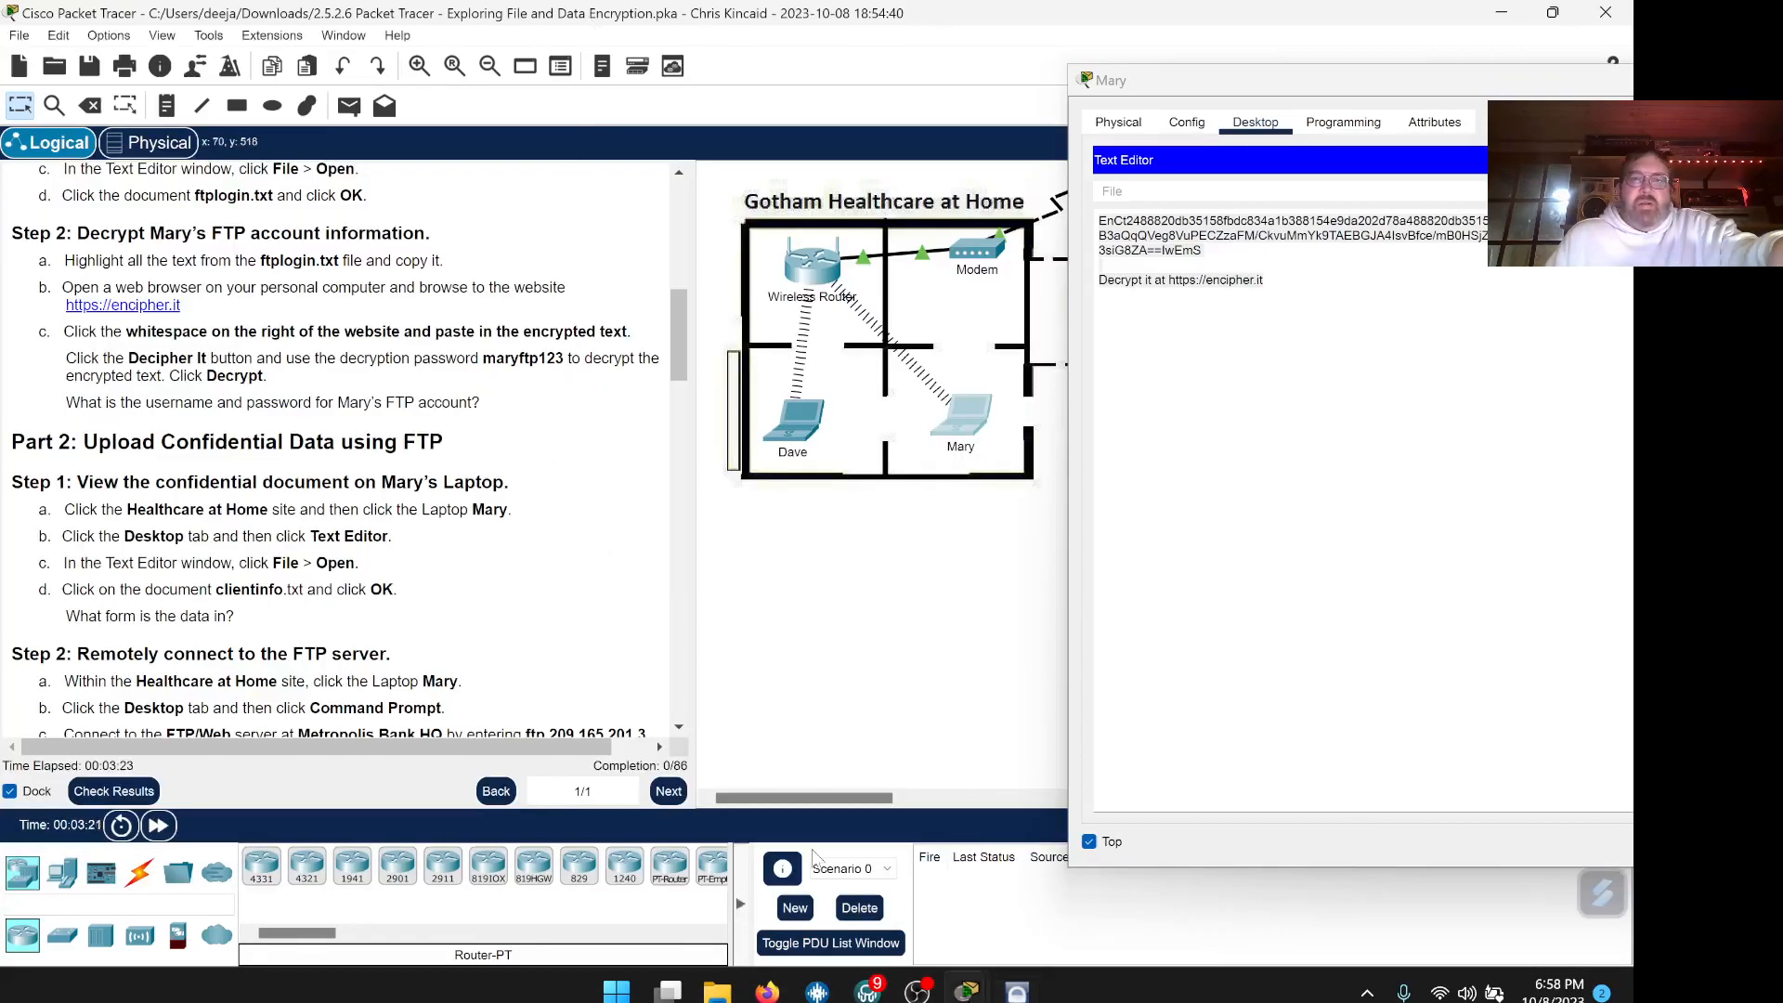
left_click(1017, 992)
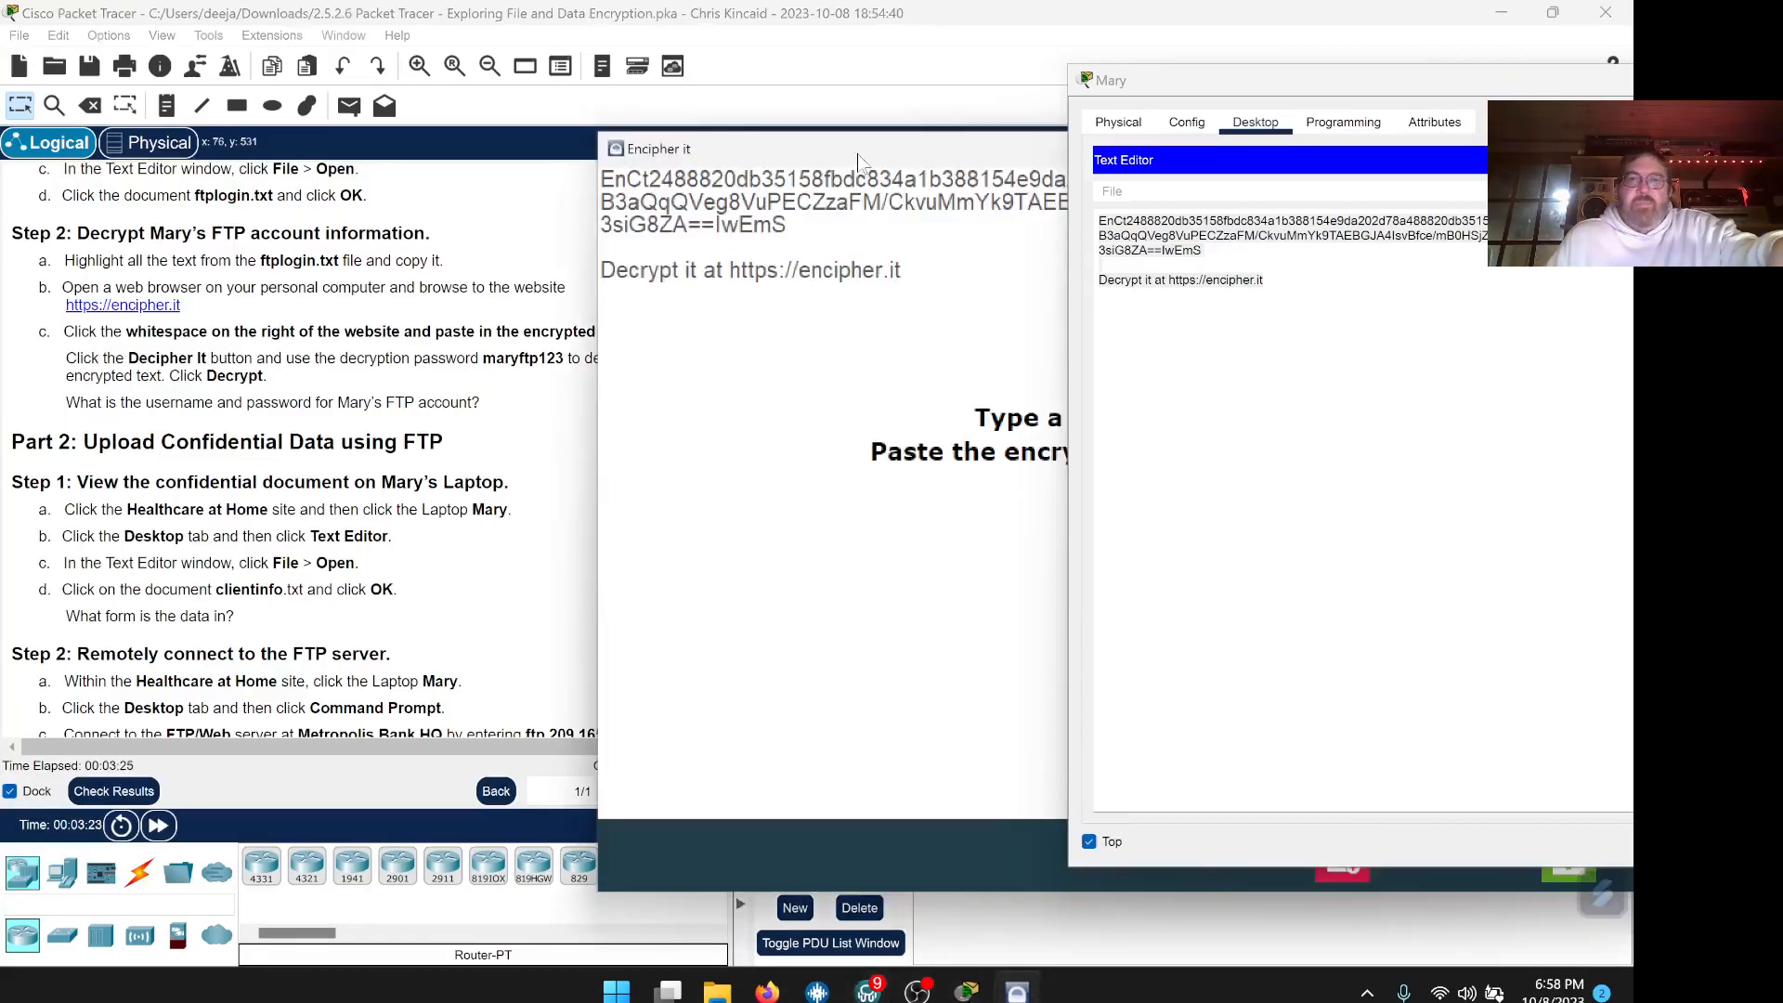
left_click_drag(858, 160, 880, 716)
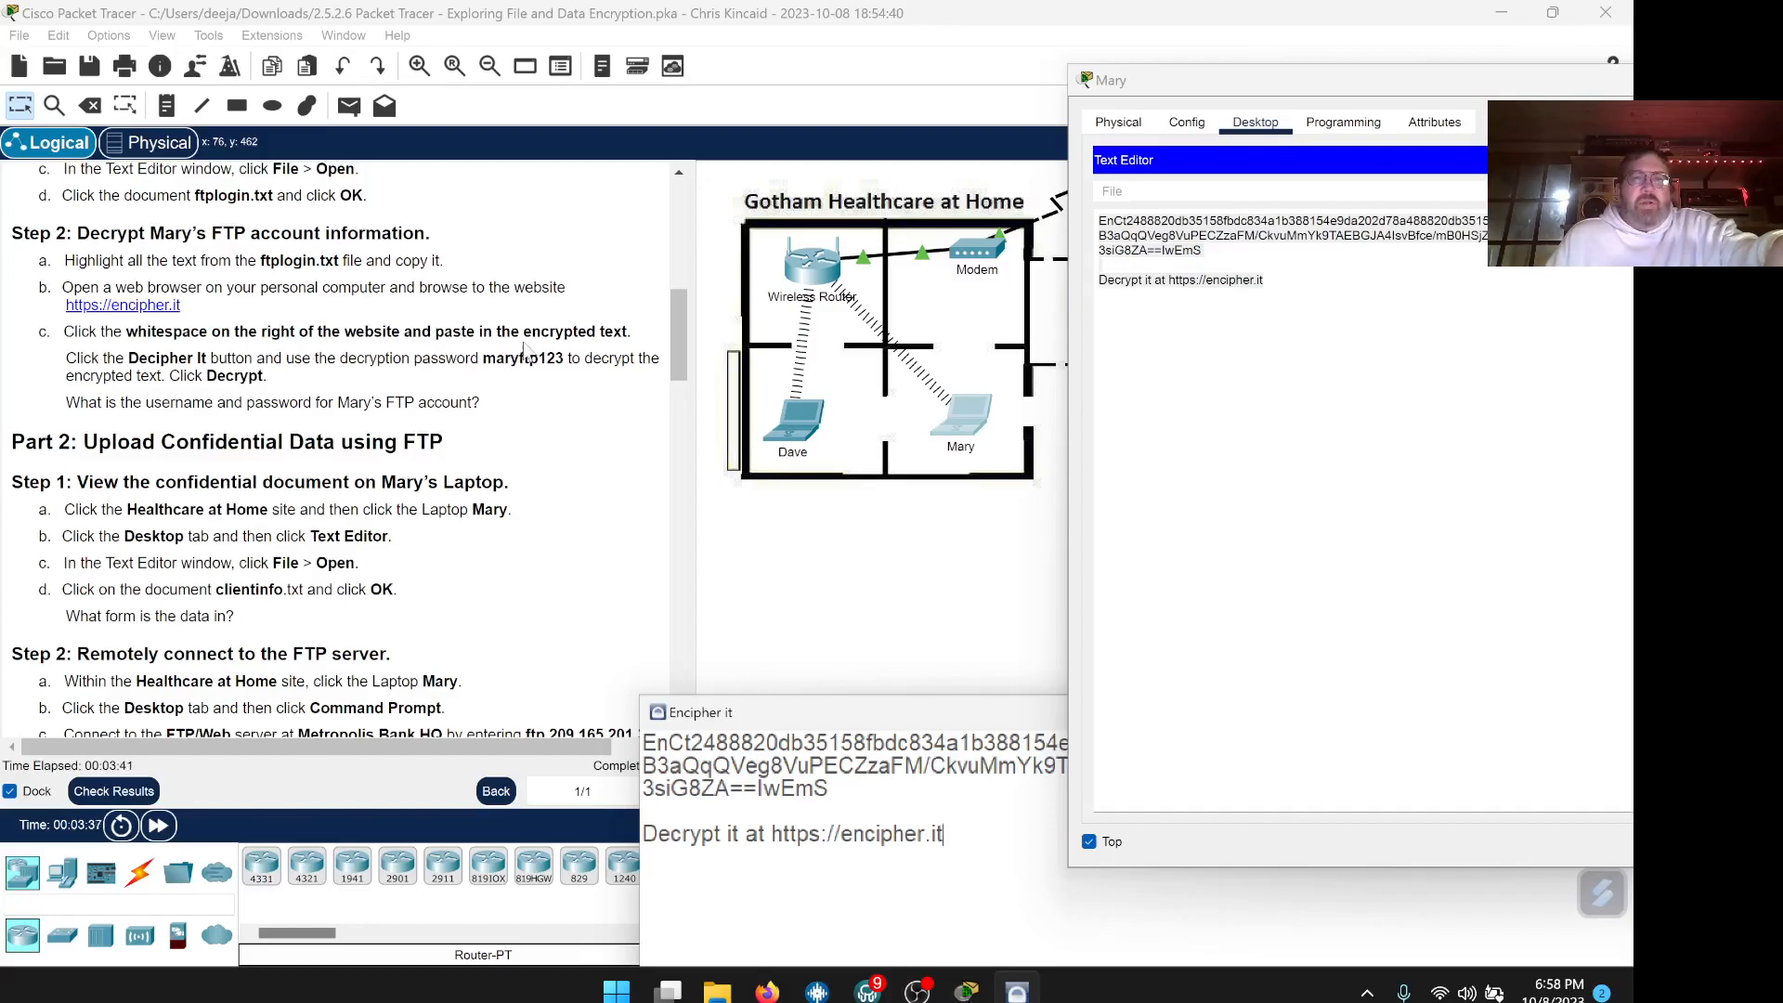
left_click_drag(863, 712, 680, 229)
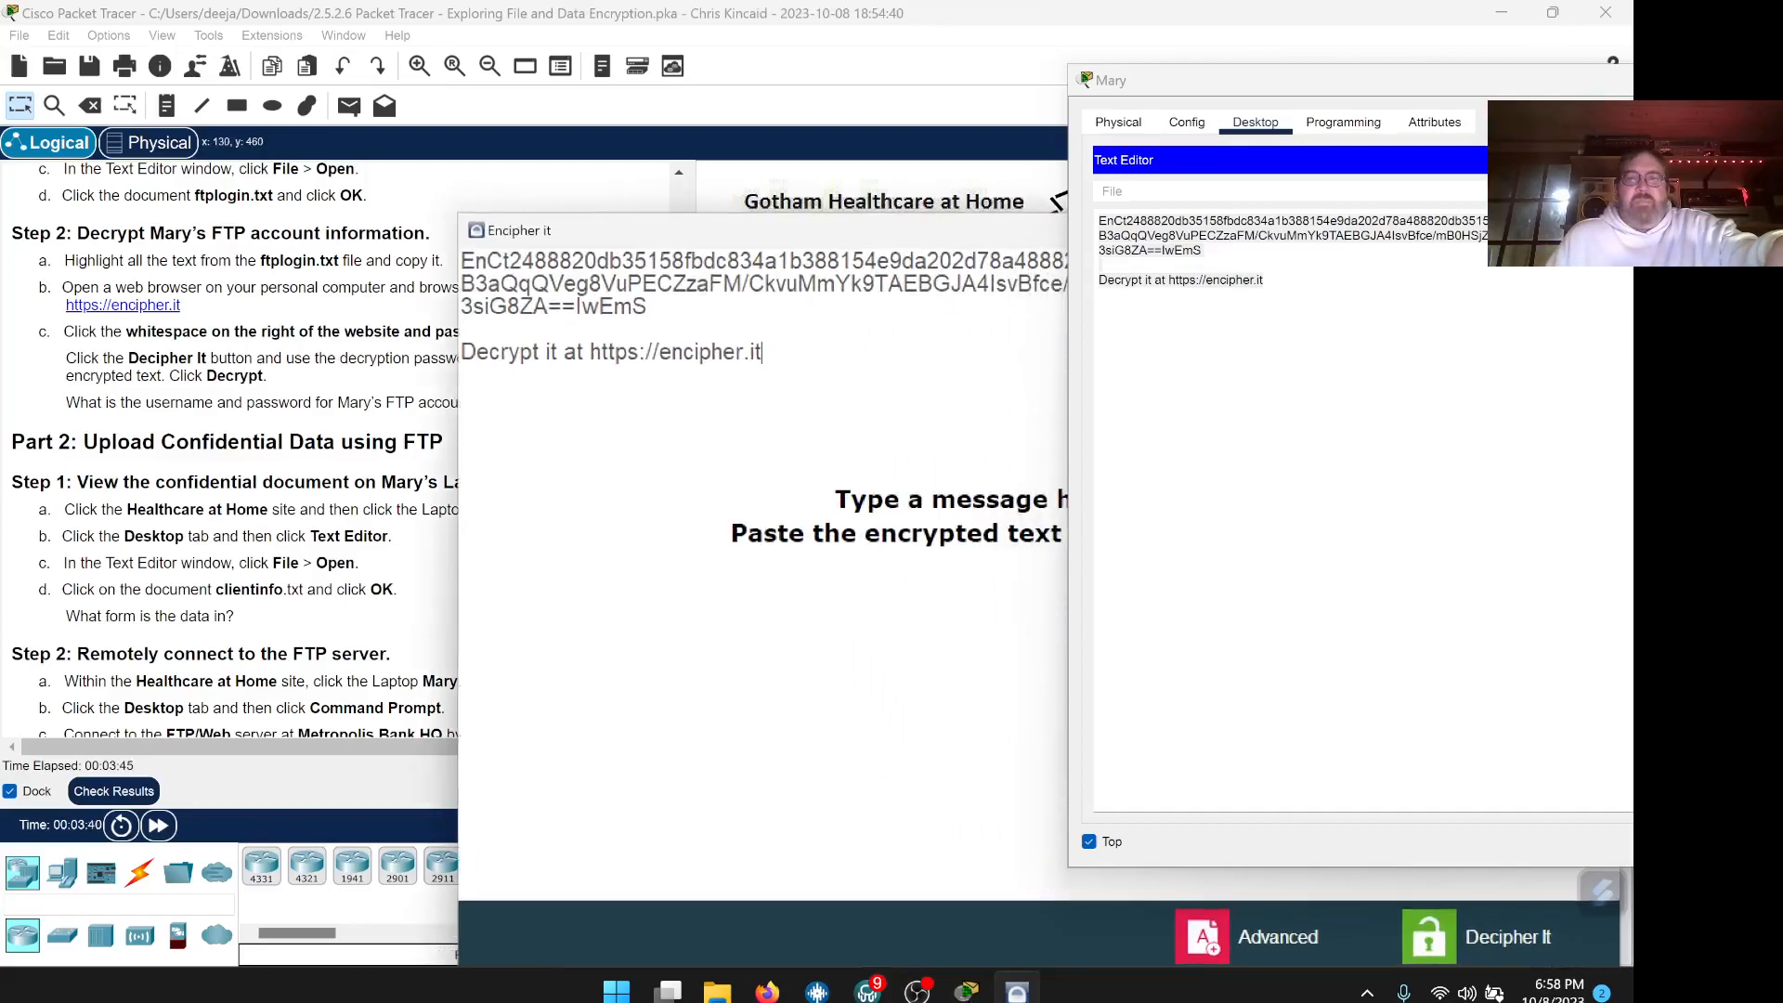
left_click_drag(761, 352, 462, 352)
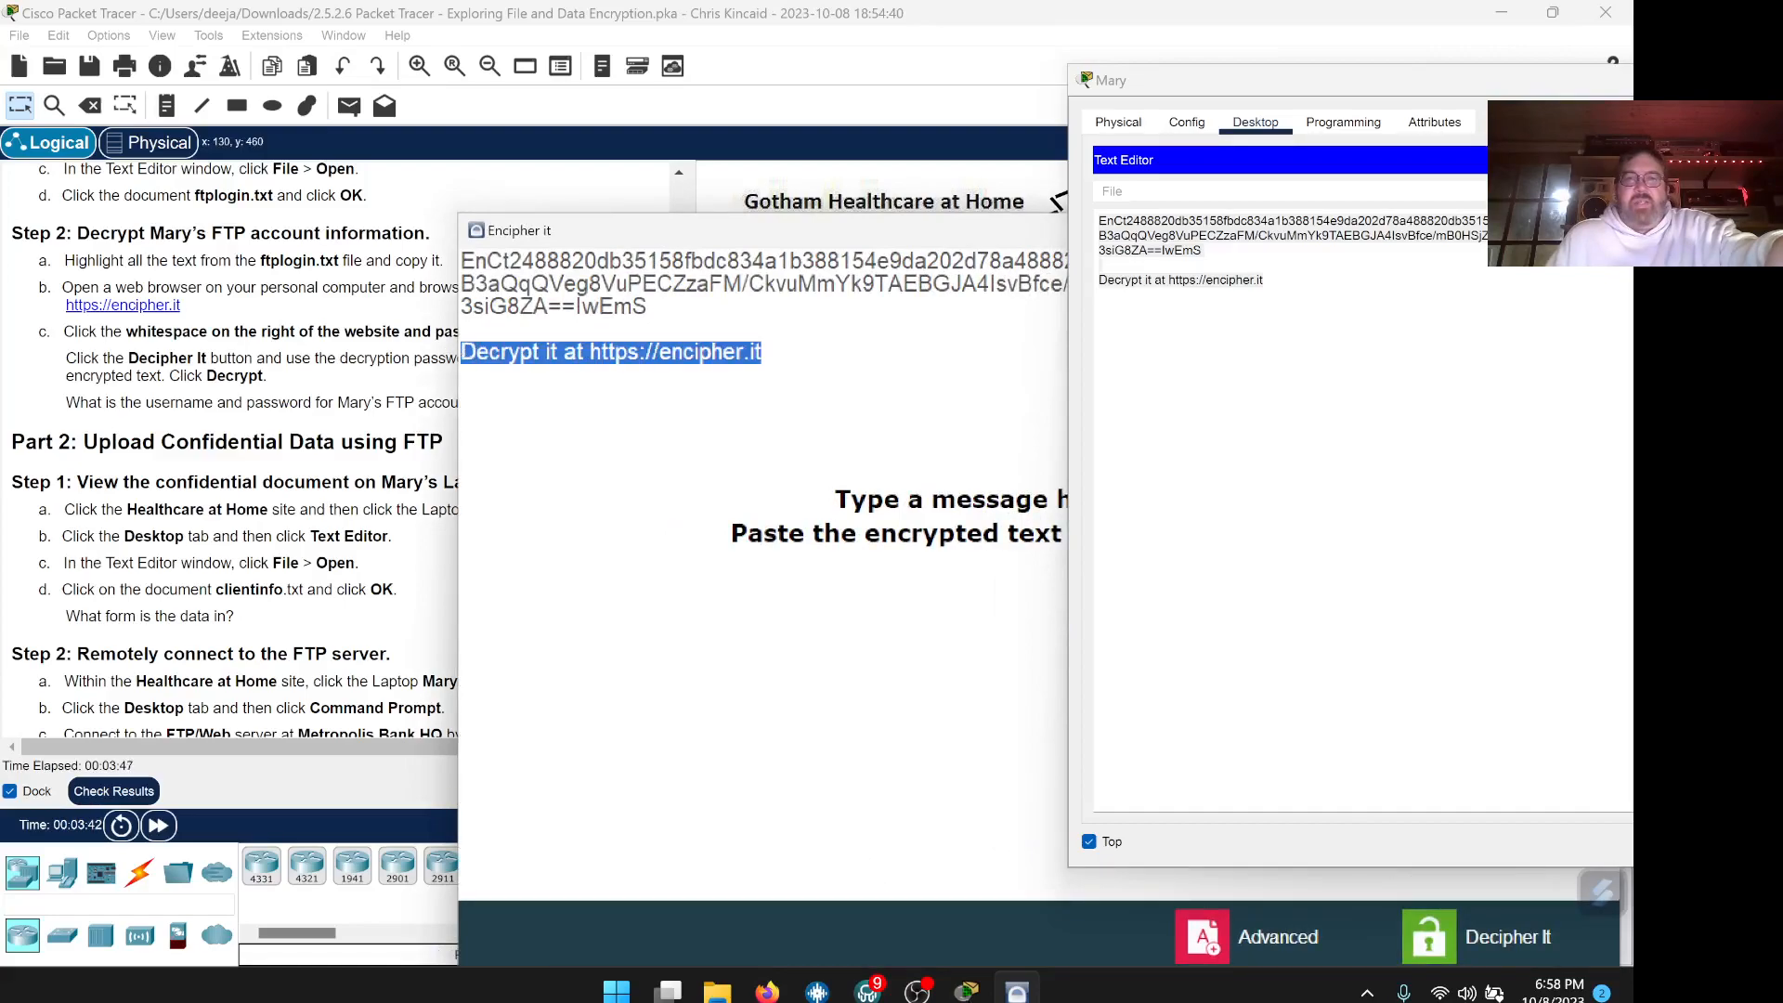
key("BackSpace")
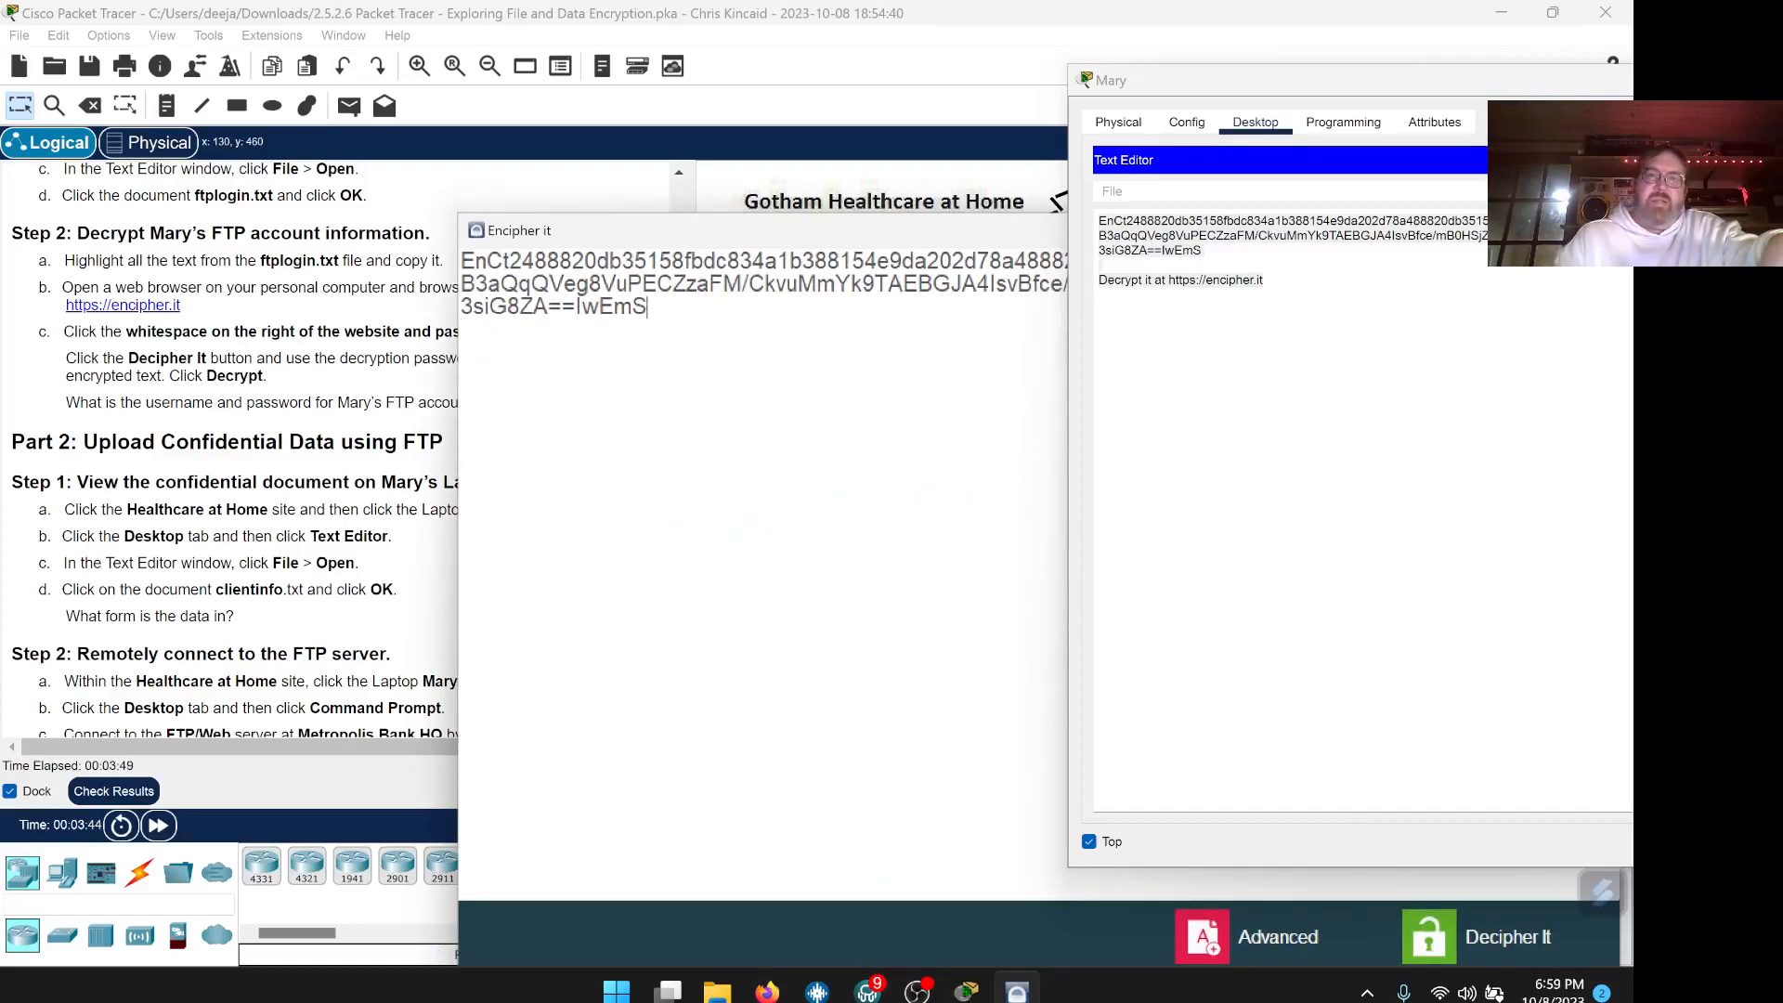
Copy the three-line cipher text from Mary's Text Editor and replace the Encipher it box contents
left_click(1100, 266)
left_click_drag(1101, 266, 1089, 223)
right_click(1140, 226)
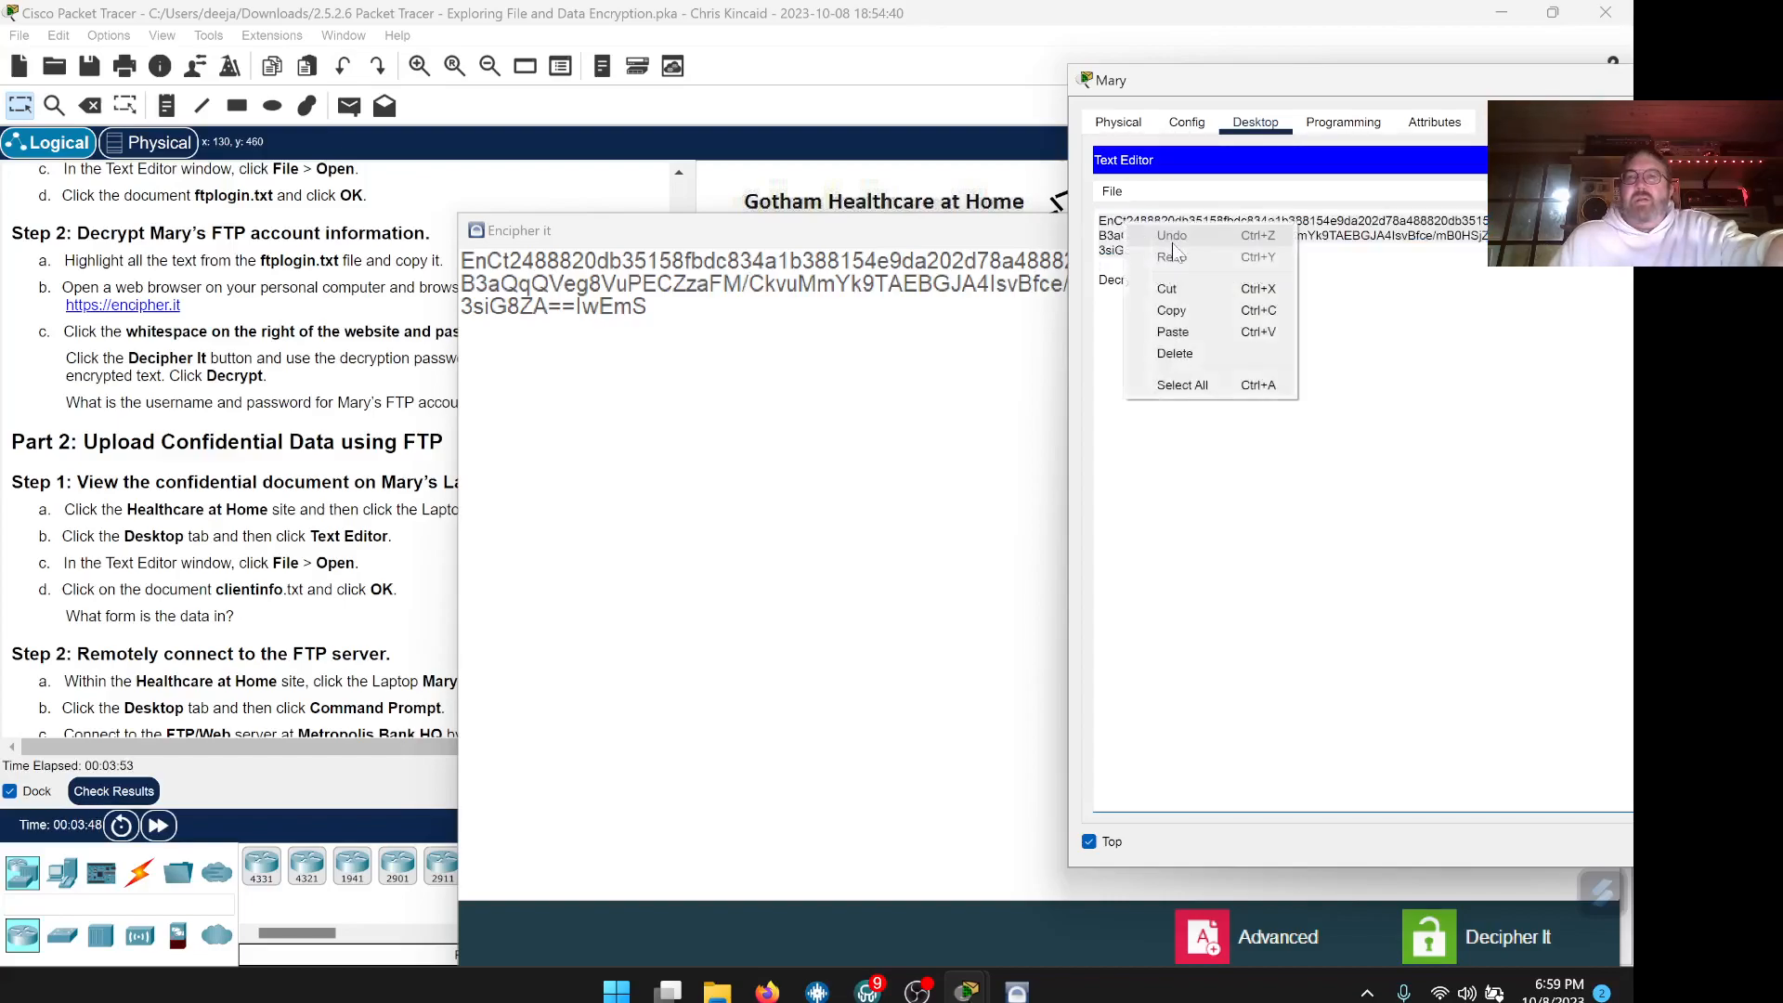
left_click(1185, 312)
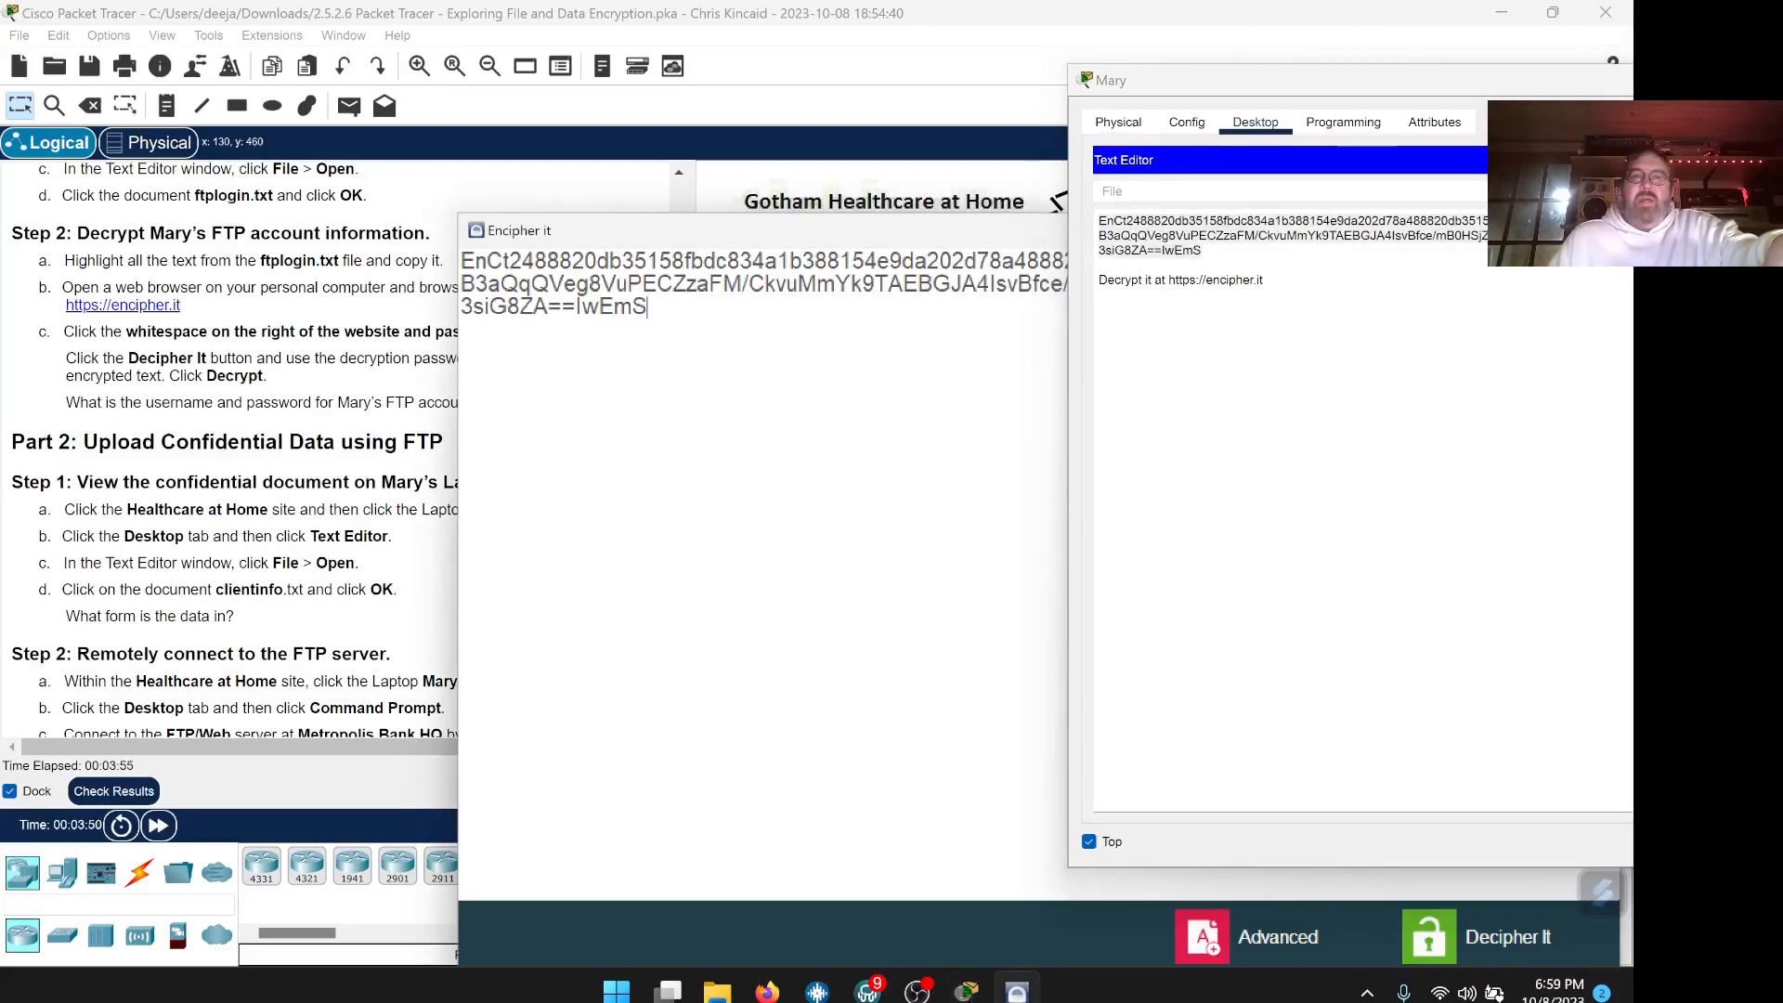
key("ctrl+a")
right_click(467, 251)
left_click(517, 313)
left_click_drag(868, 231, 771, 158)
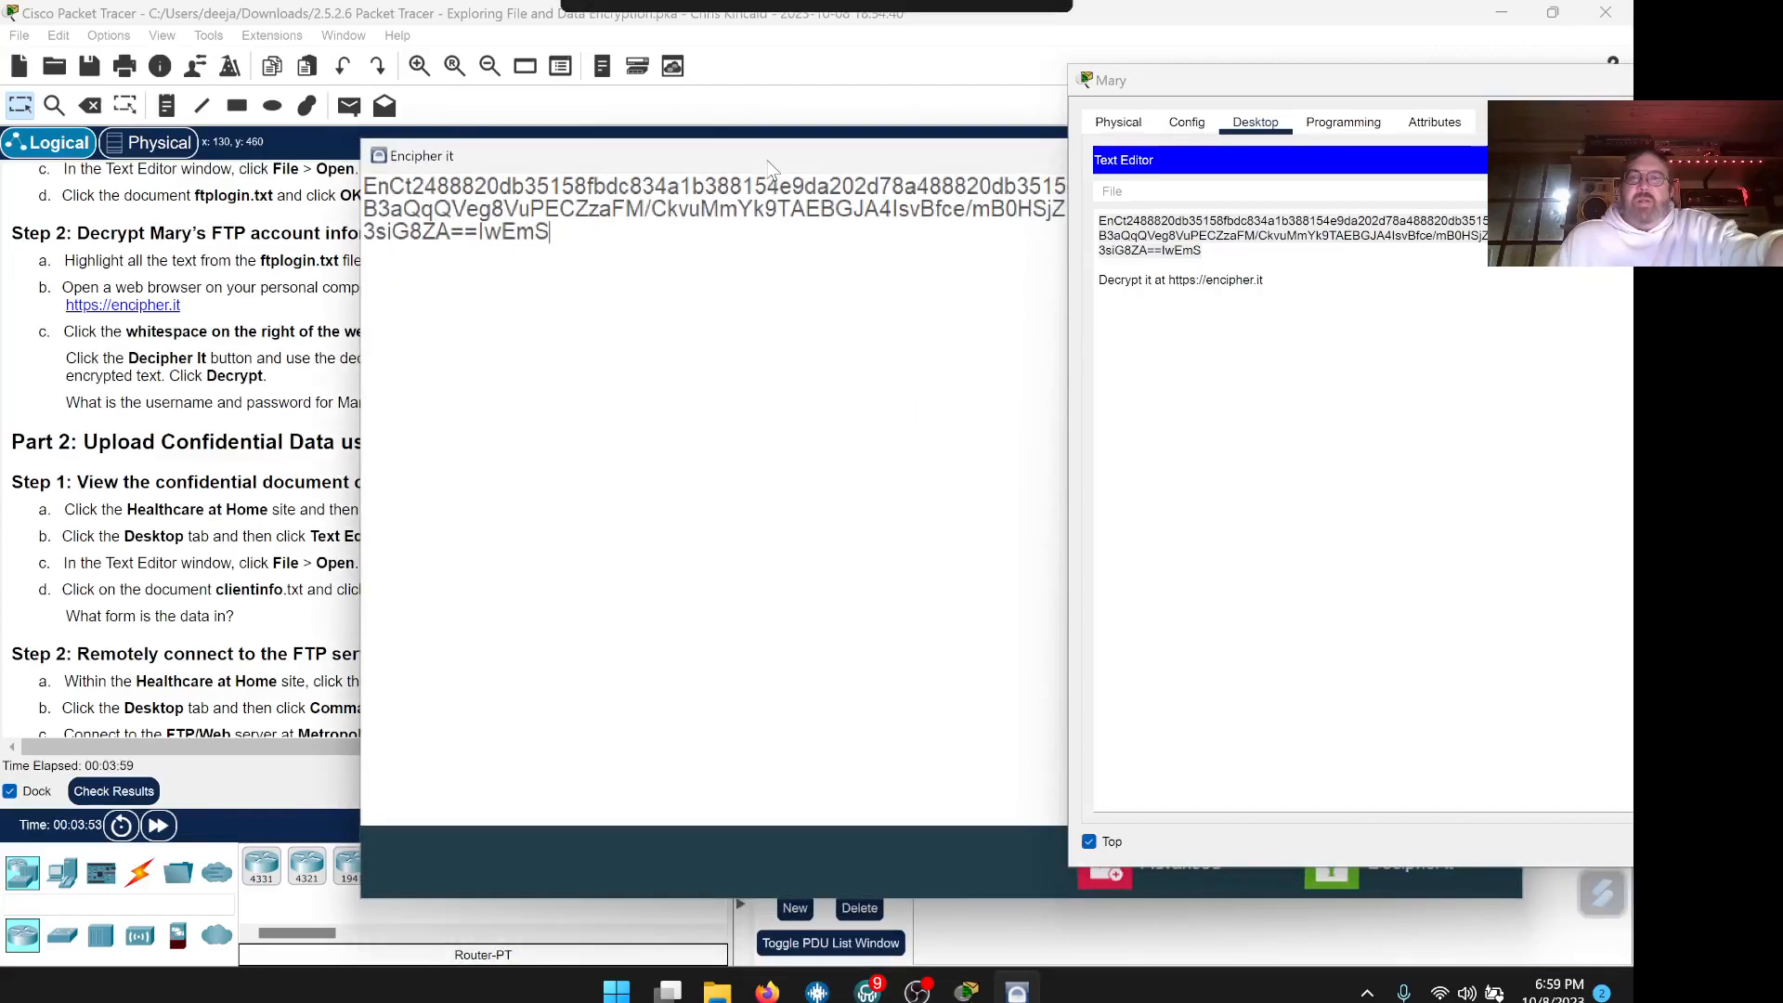
left_click_drag(1275, 88, 1645, 133)
left_click_drag(1123, 186, 1321, 174)
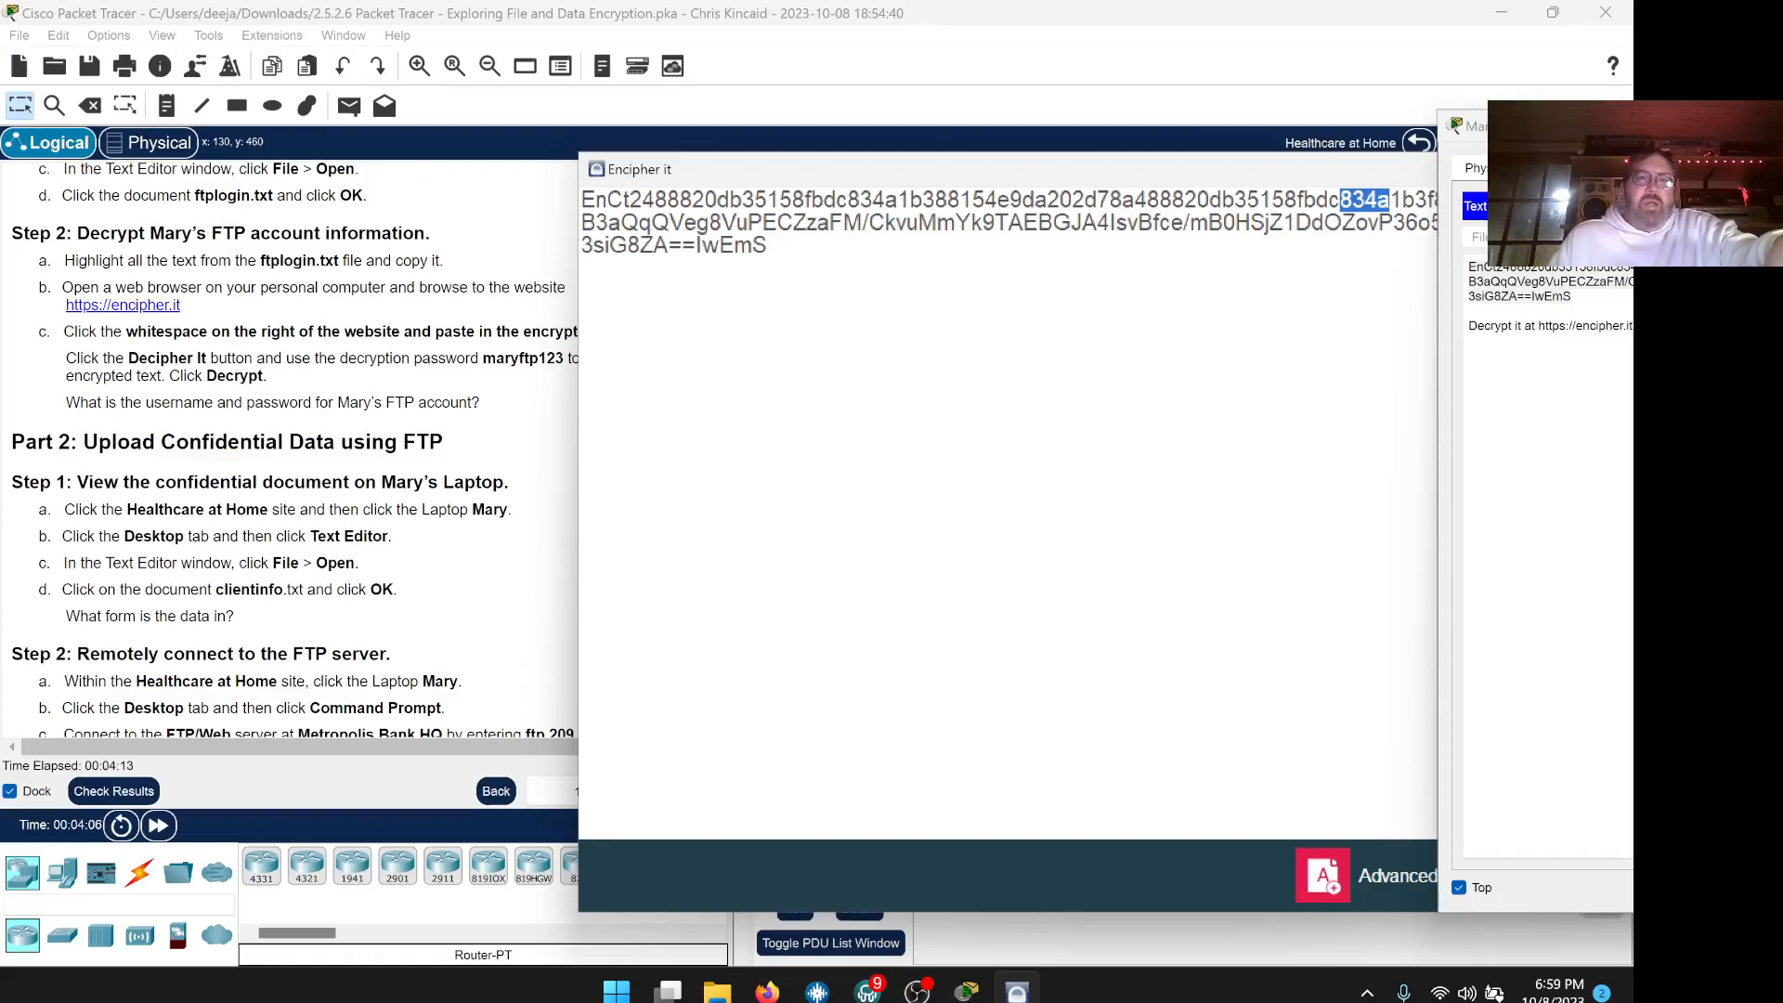
left_click_drag(751, 173, 705, 174)
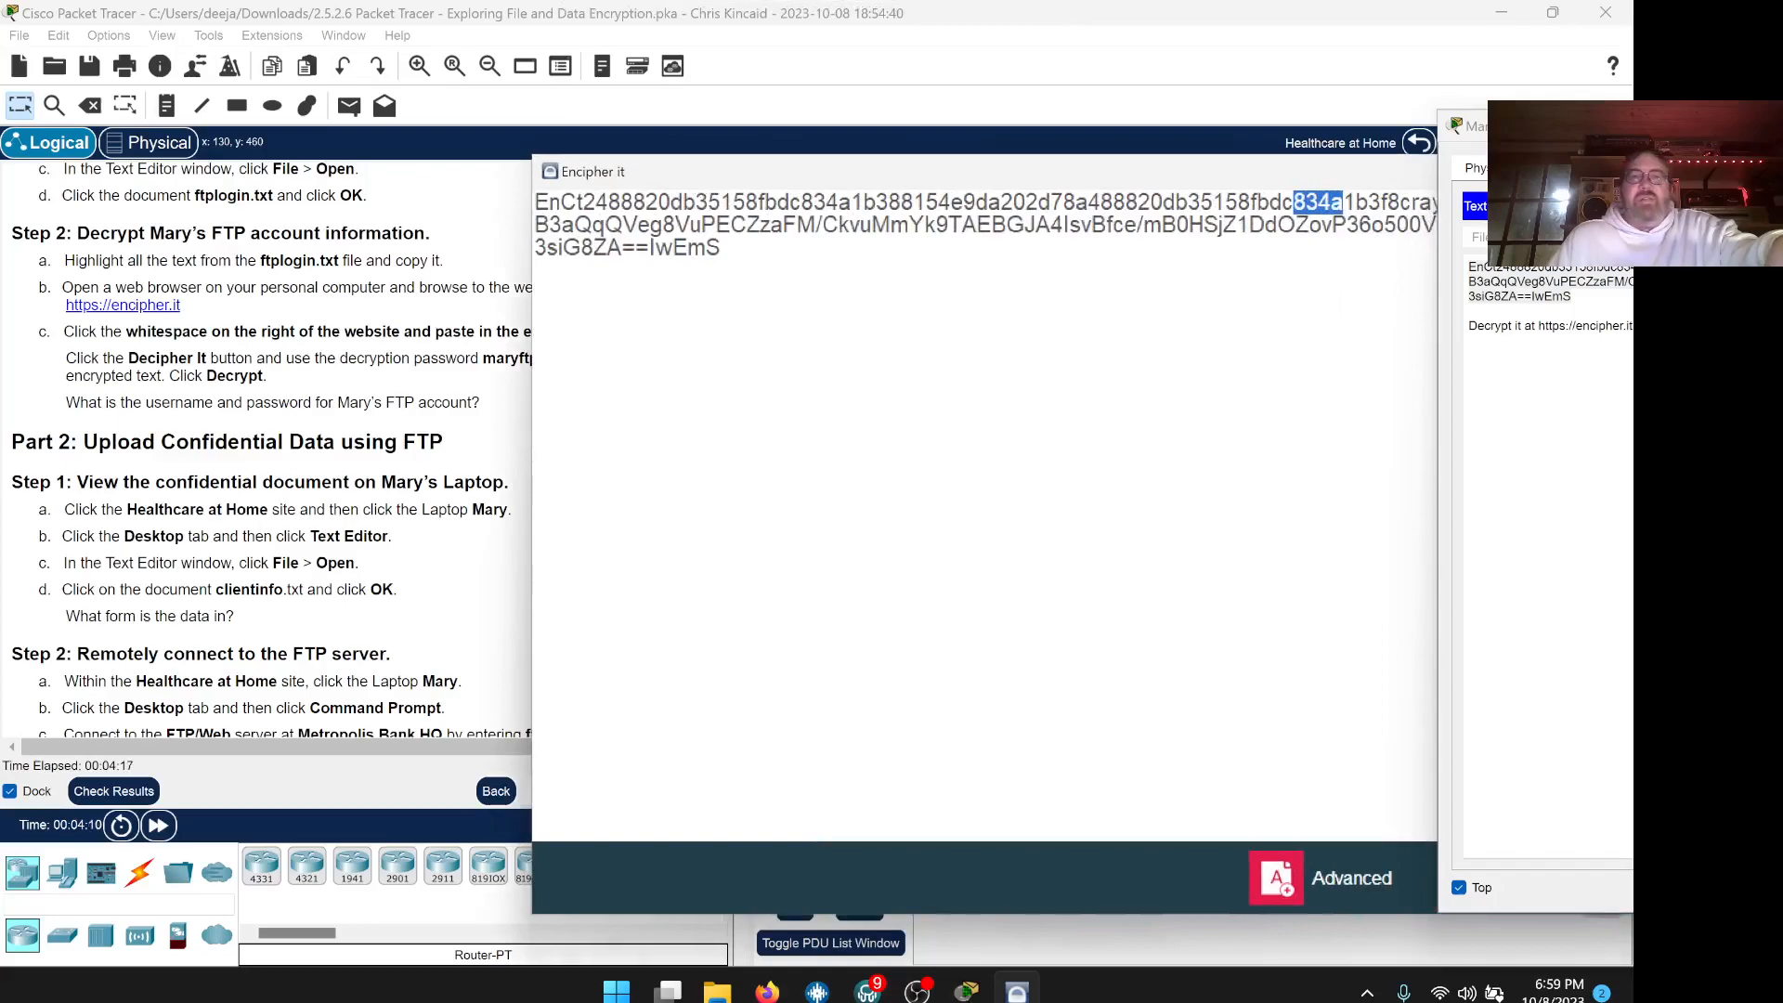
left_click_drag(1255, 175, 921, 153)
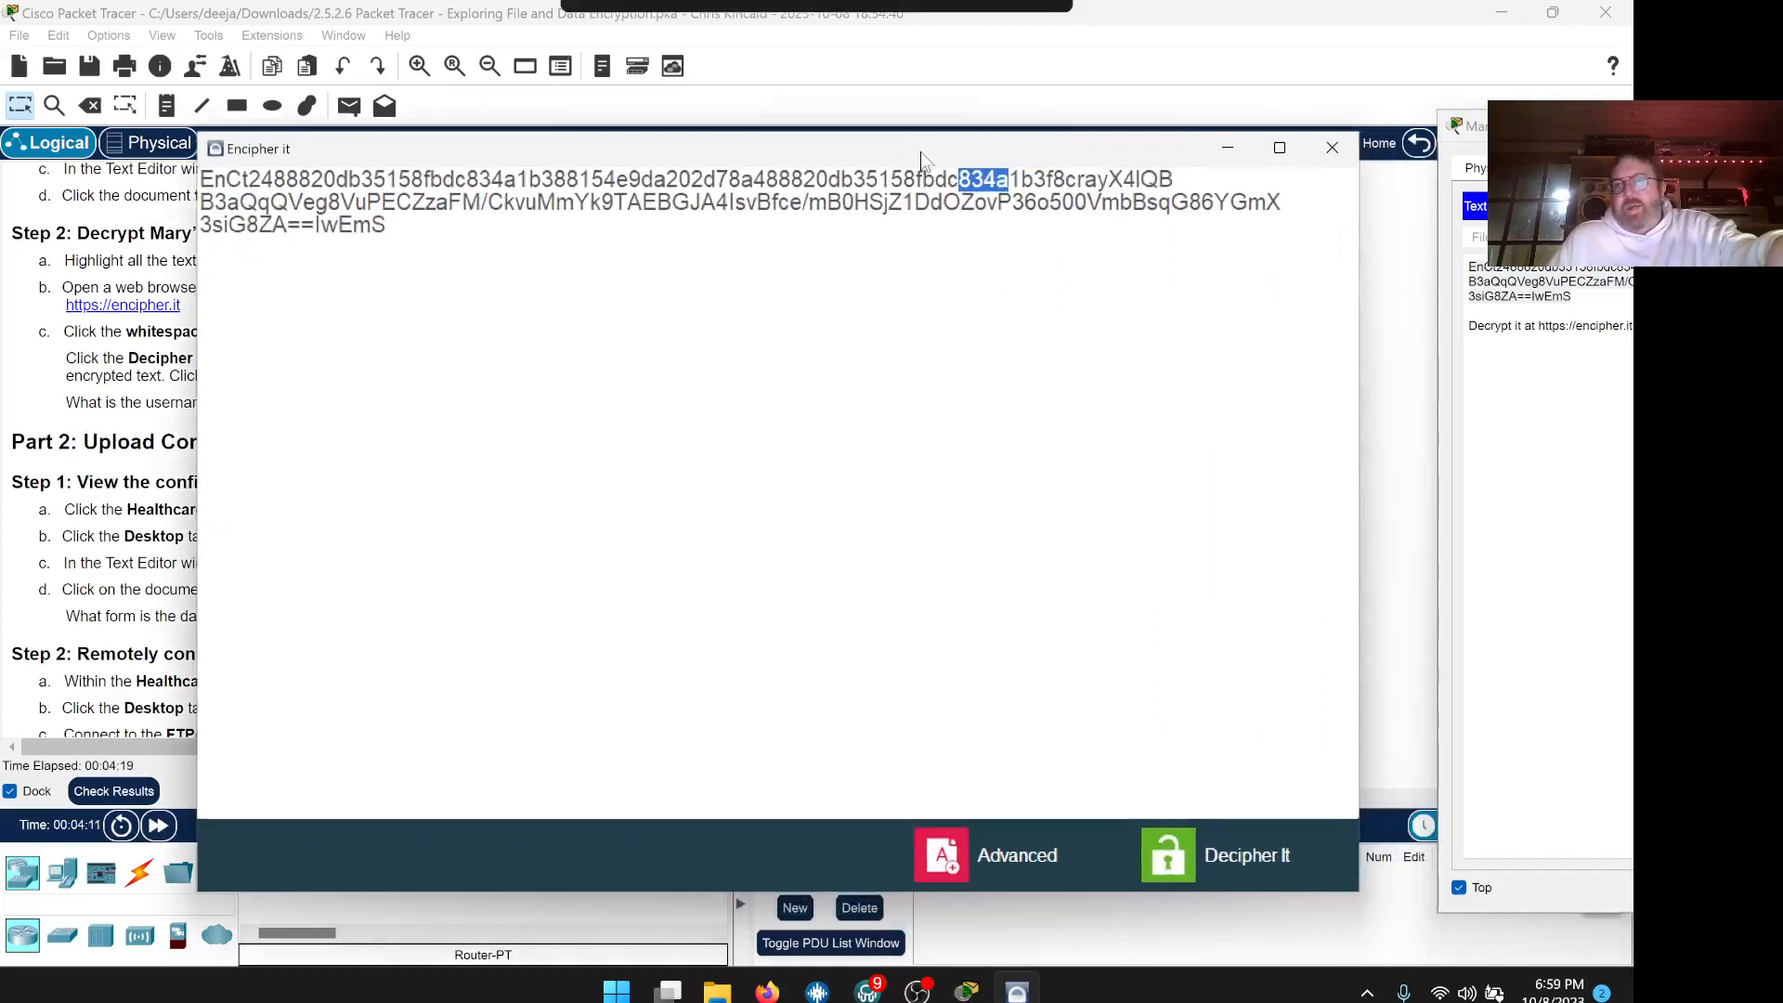
Decrypt the ftplogin text using the lab's decryption password
left_click(1203, 846)
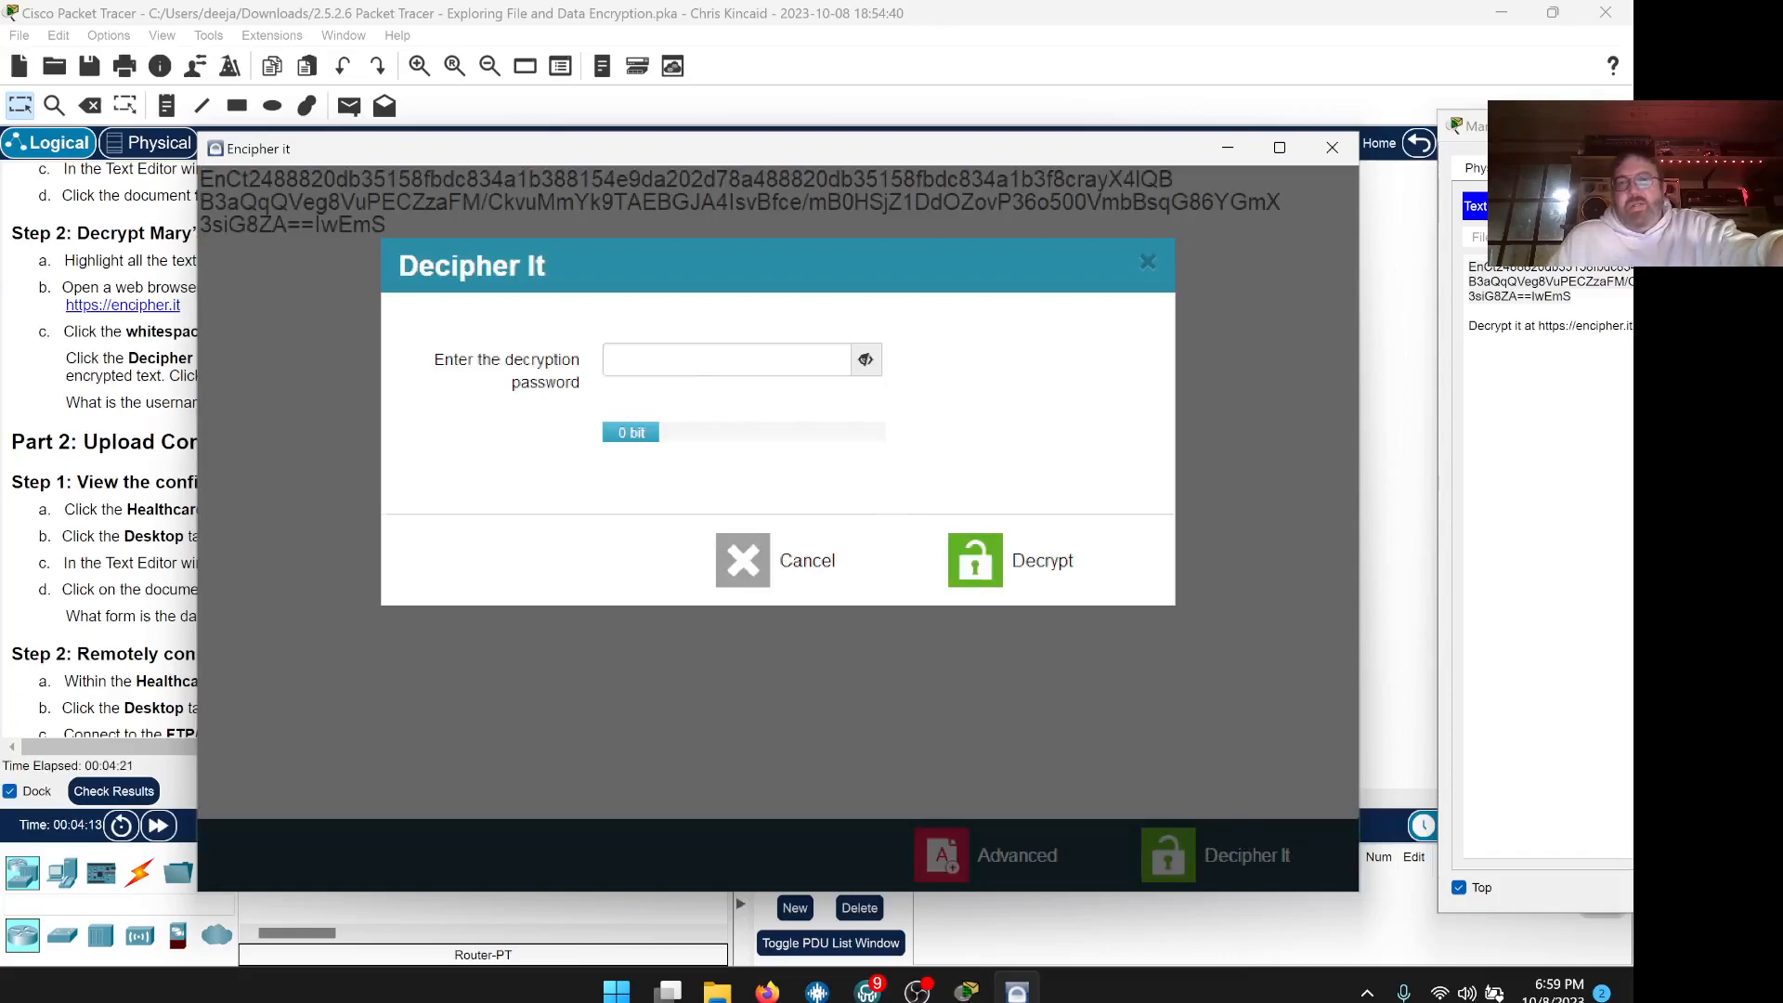
type("••••")
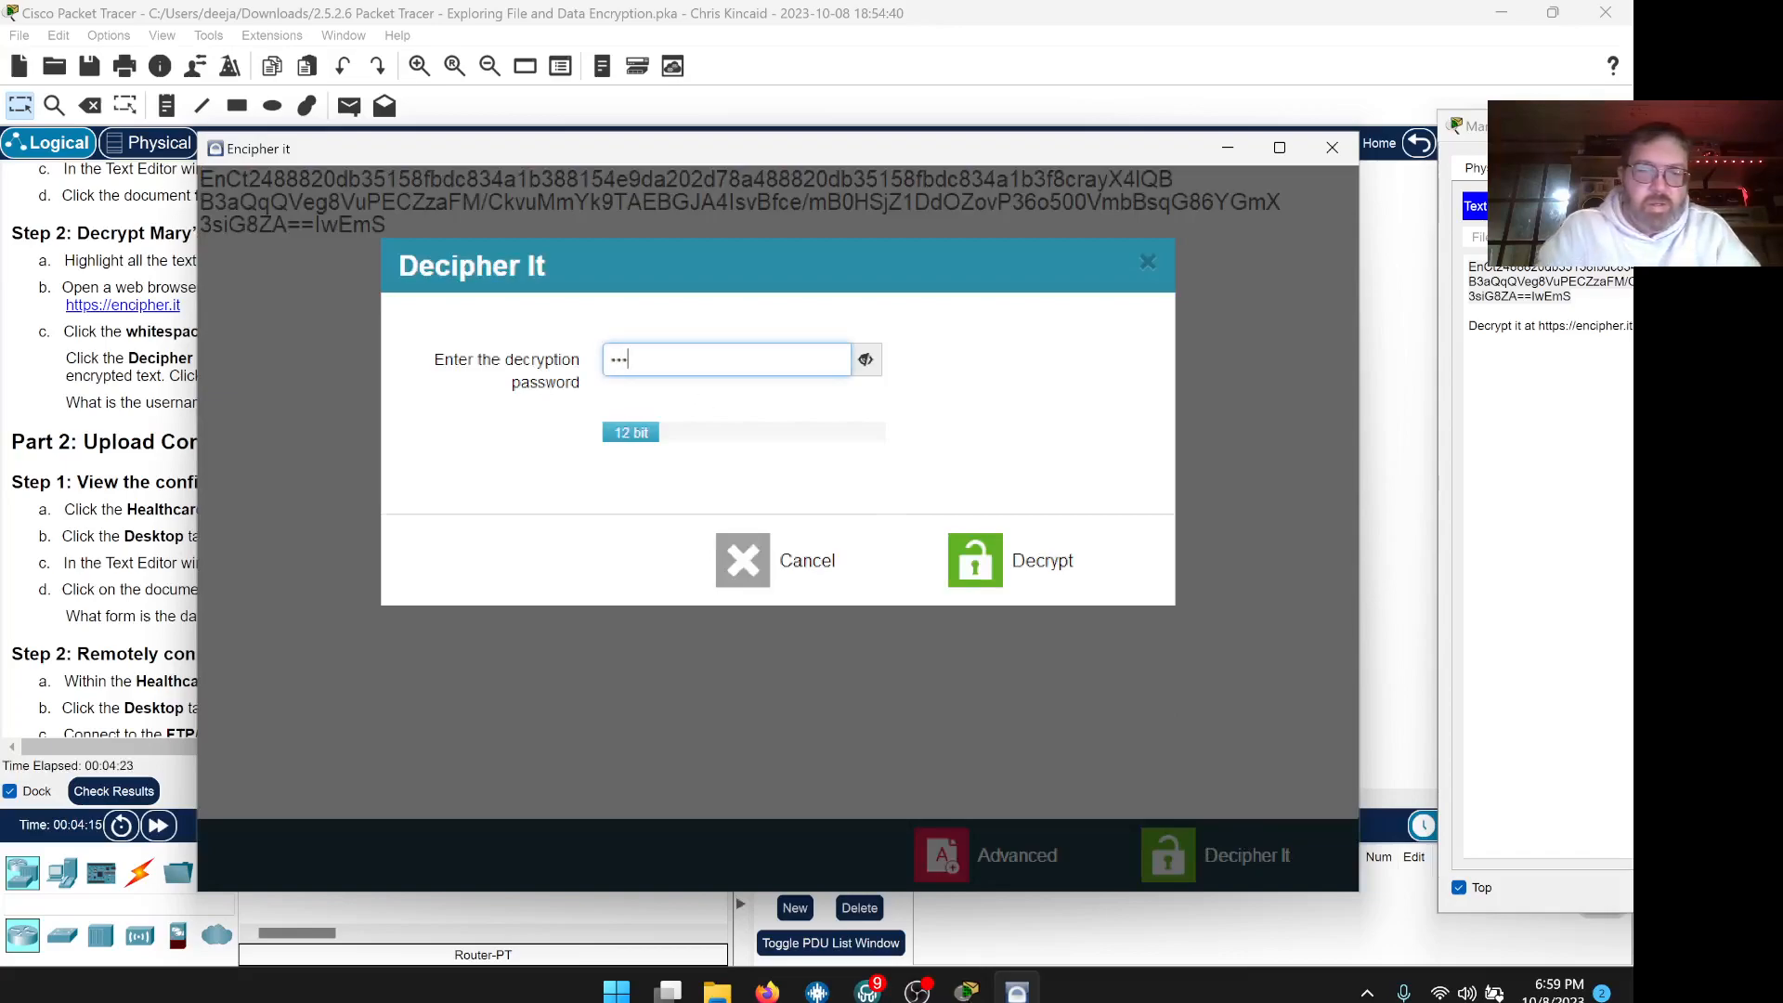
type("•••")
left_click_drag(427, 158, 591, 195)
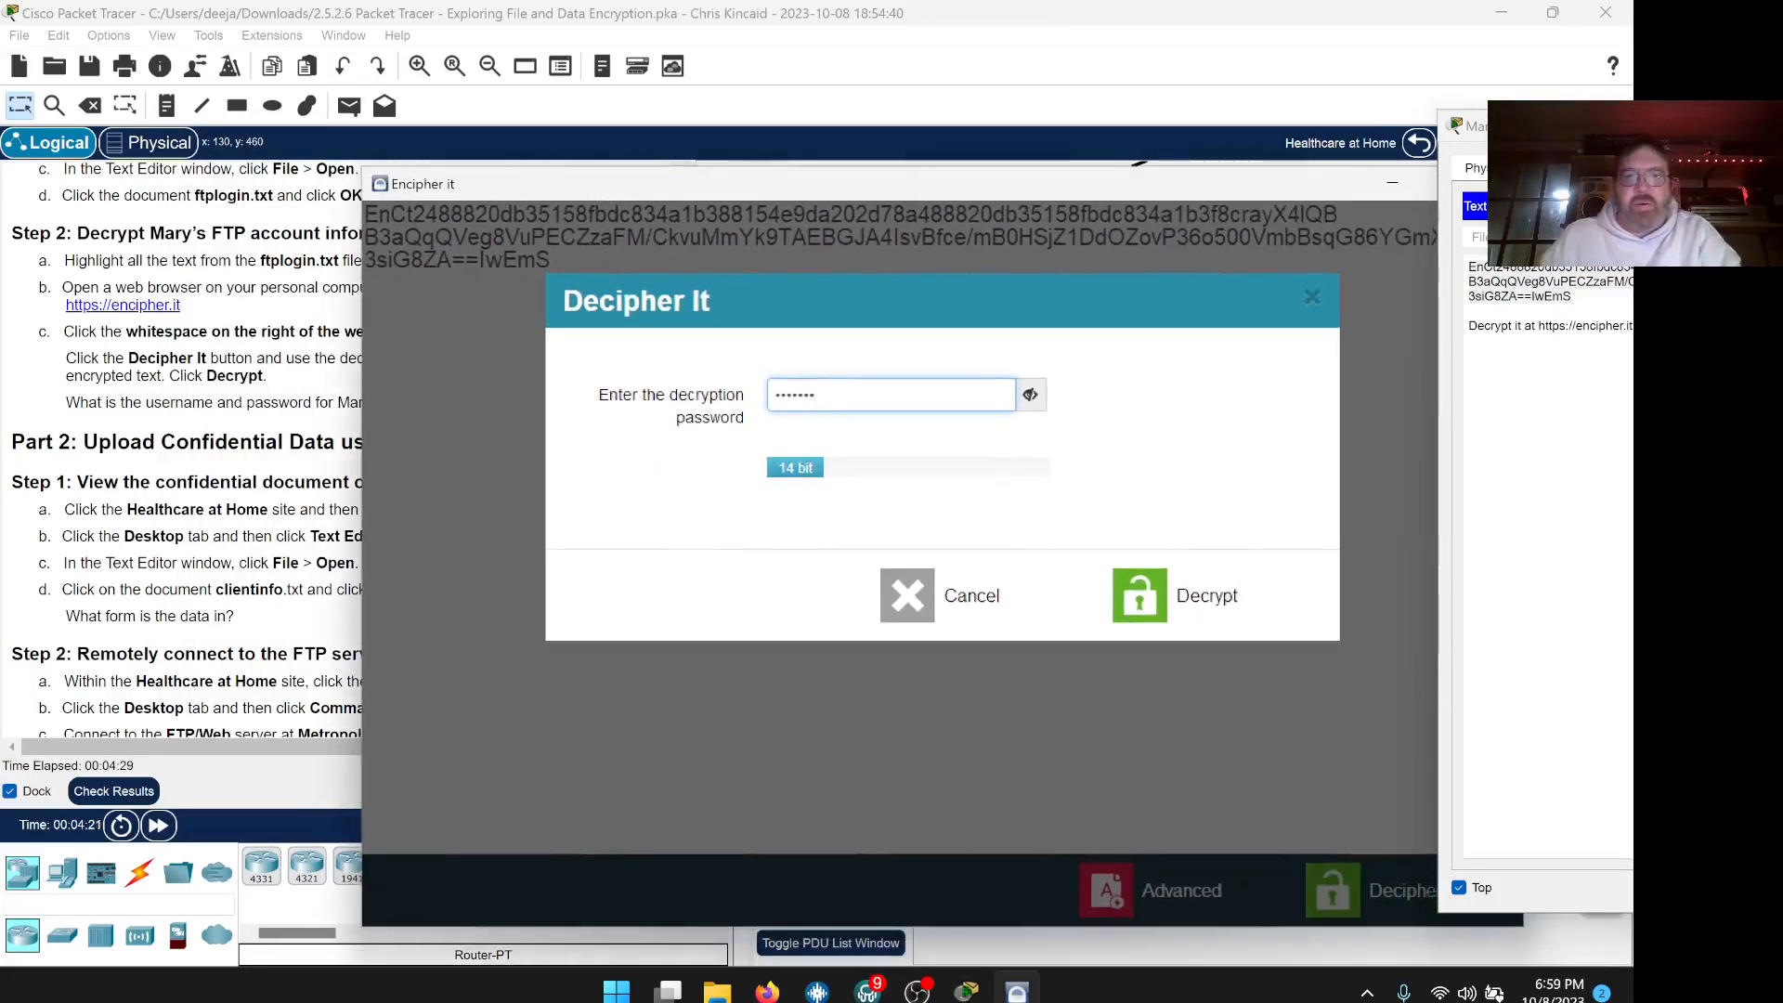
type("•••")
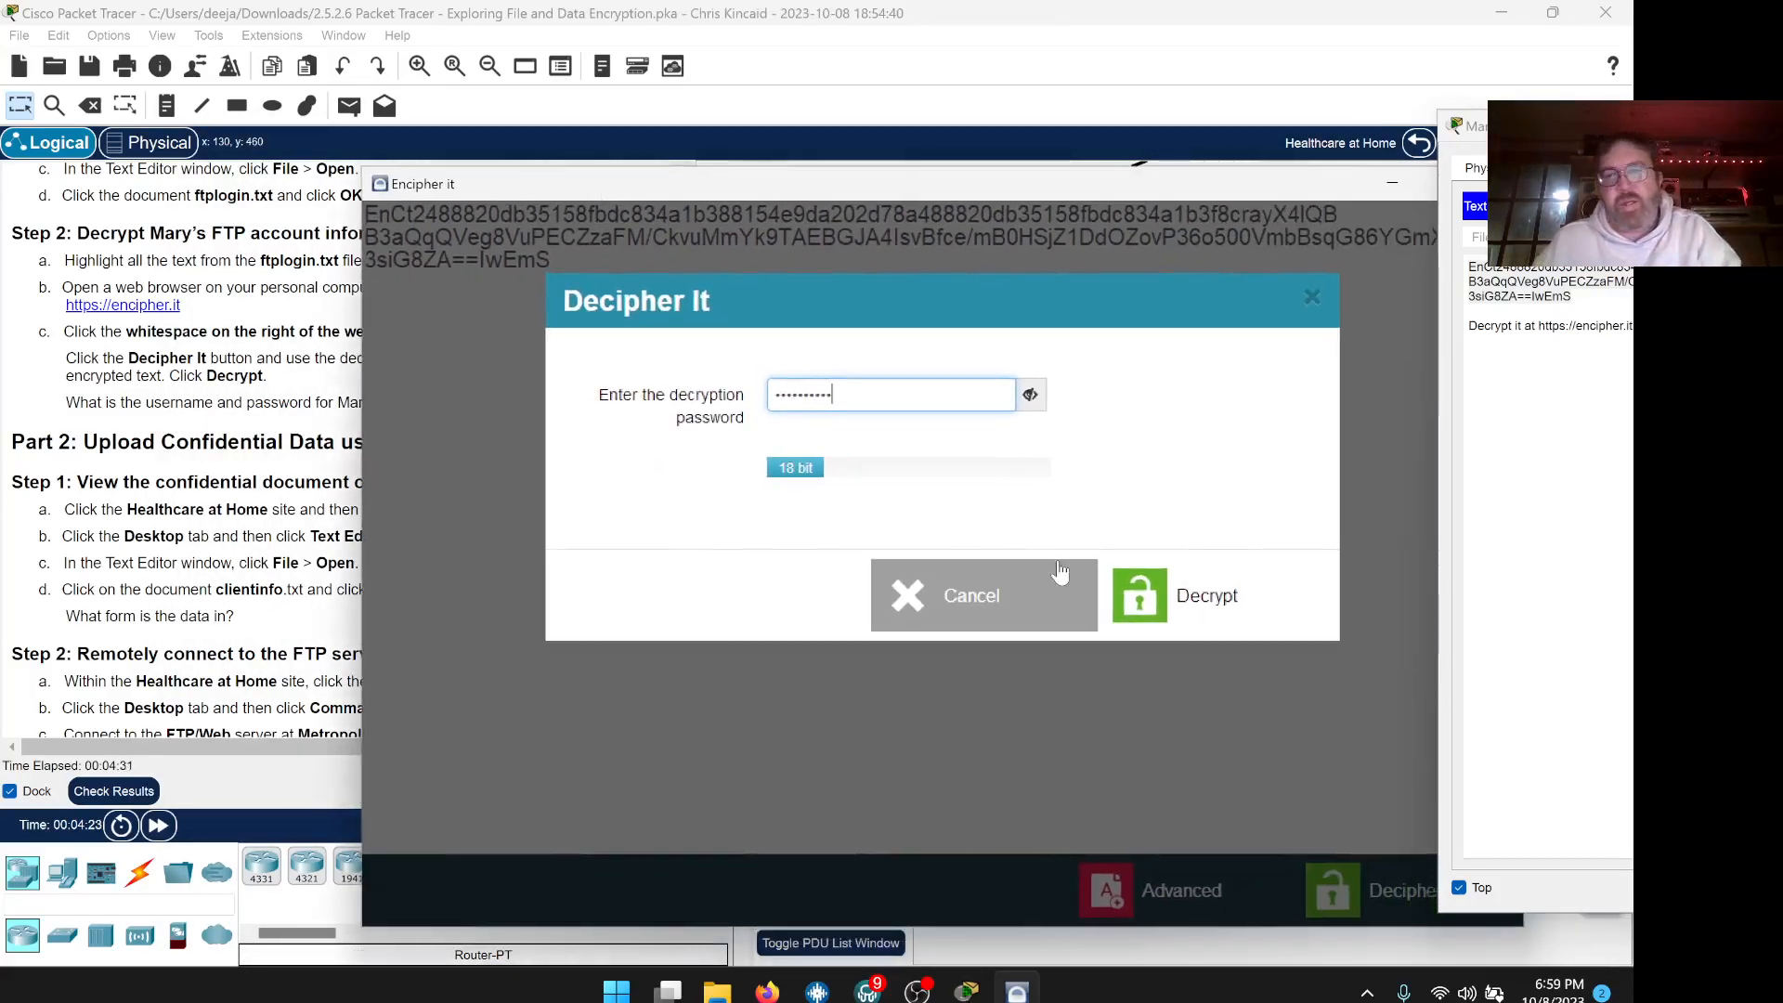
left_click(1119, 592)
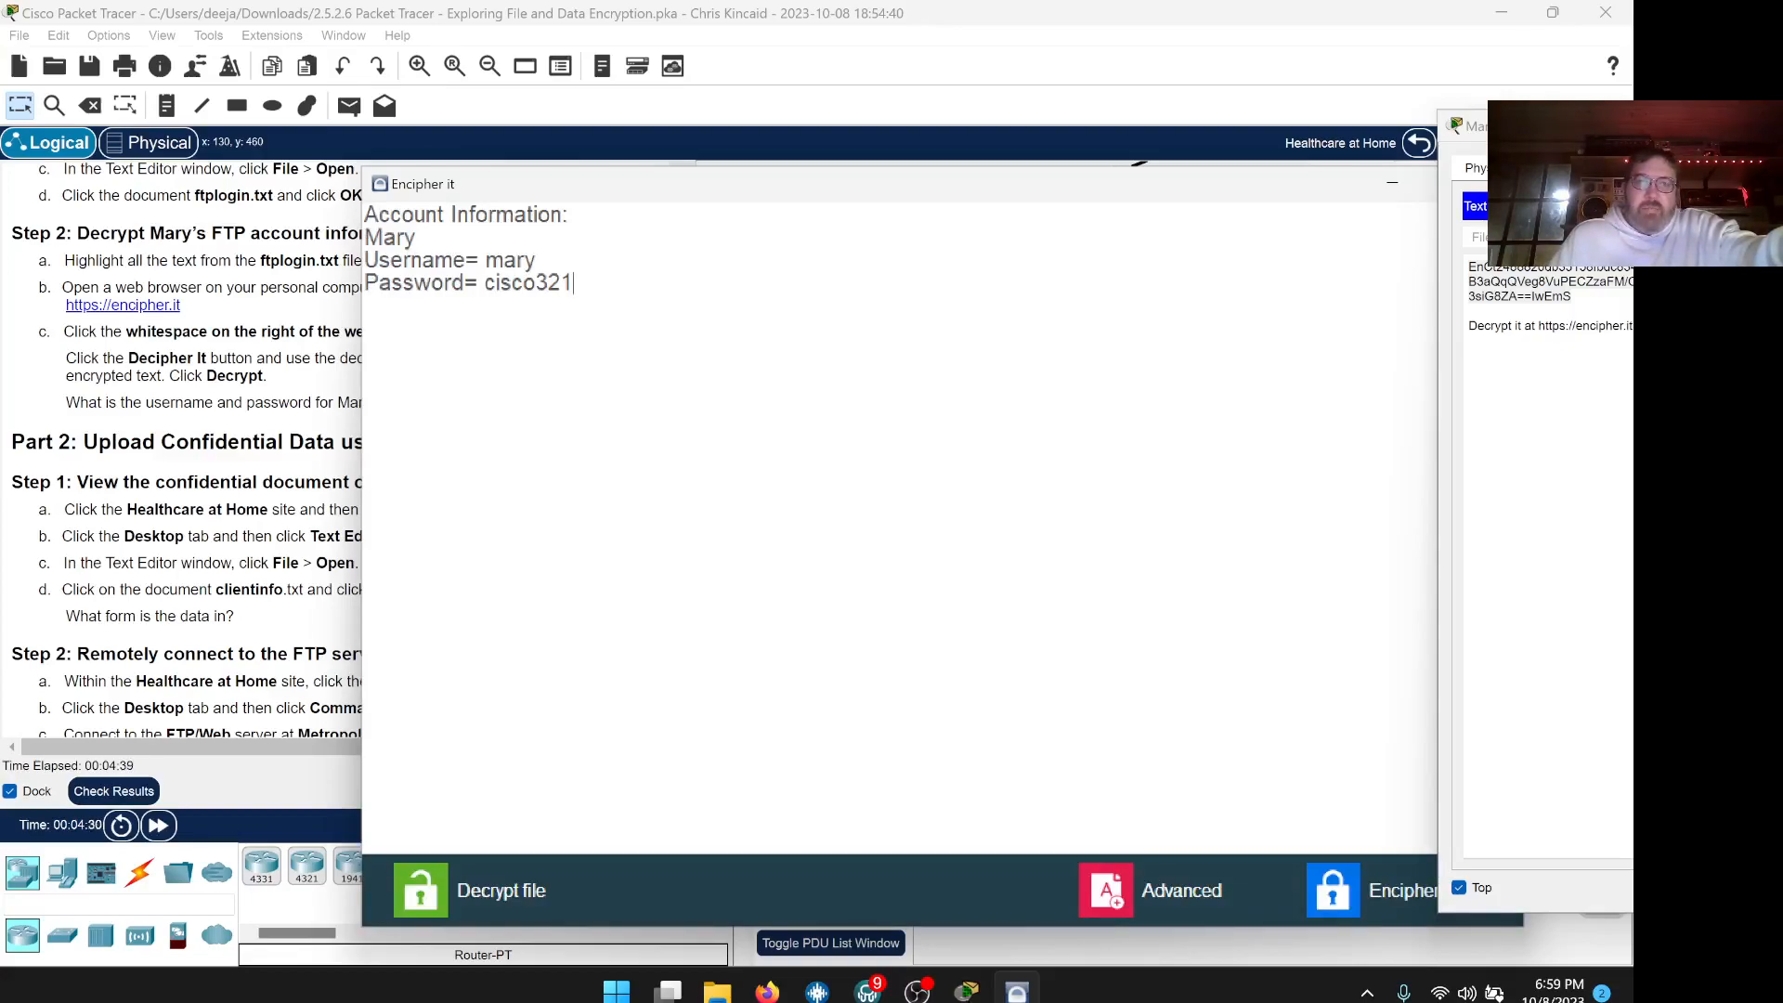
Copy all of the decrypted FTP account text
left_click_drag(574, 284, 372, 206)
right_click(373, 206)
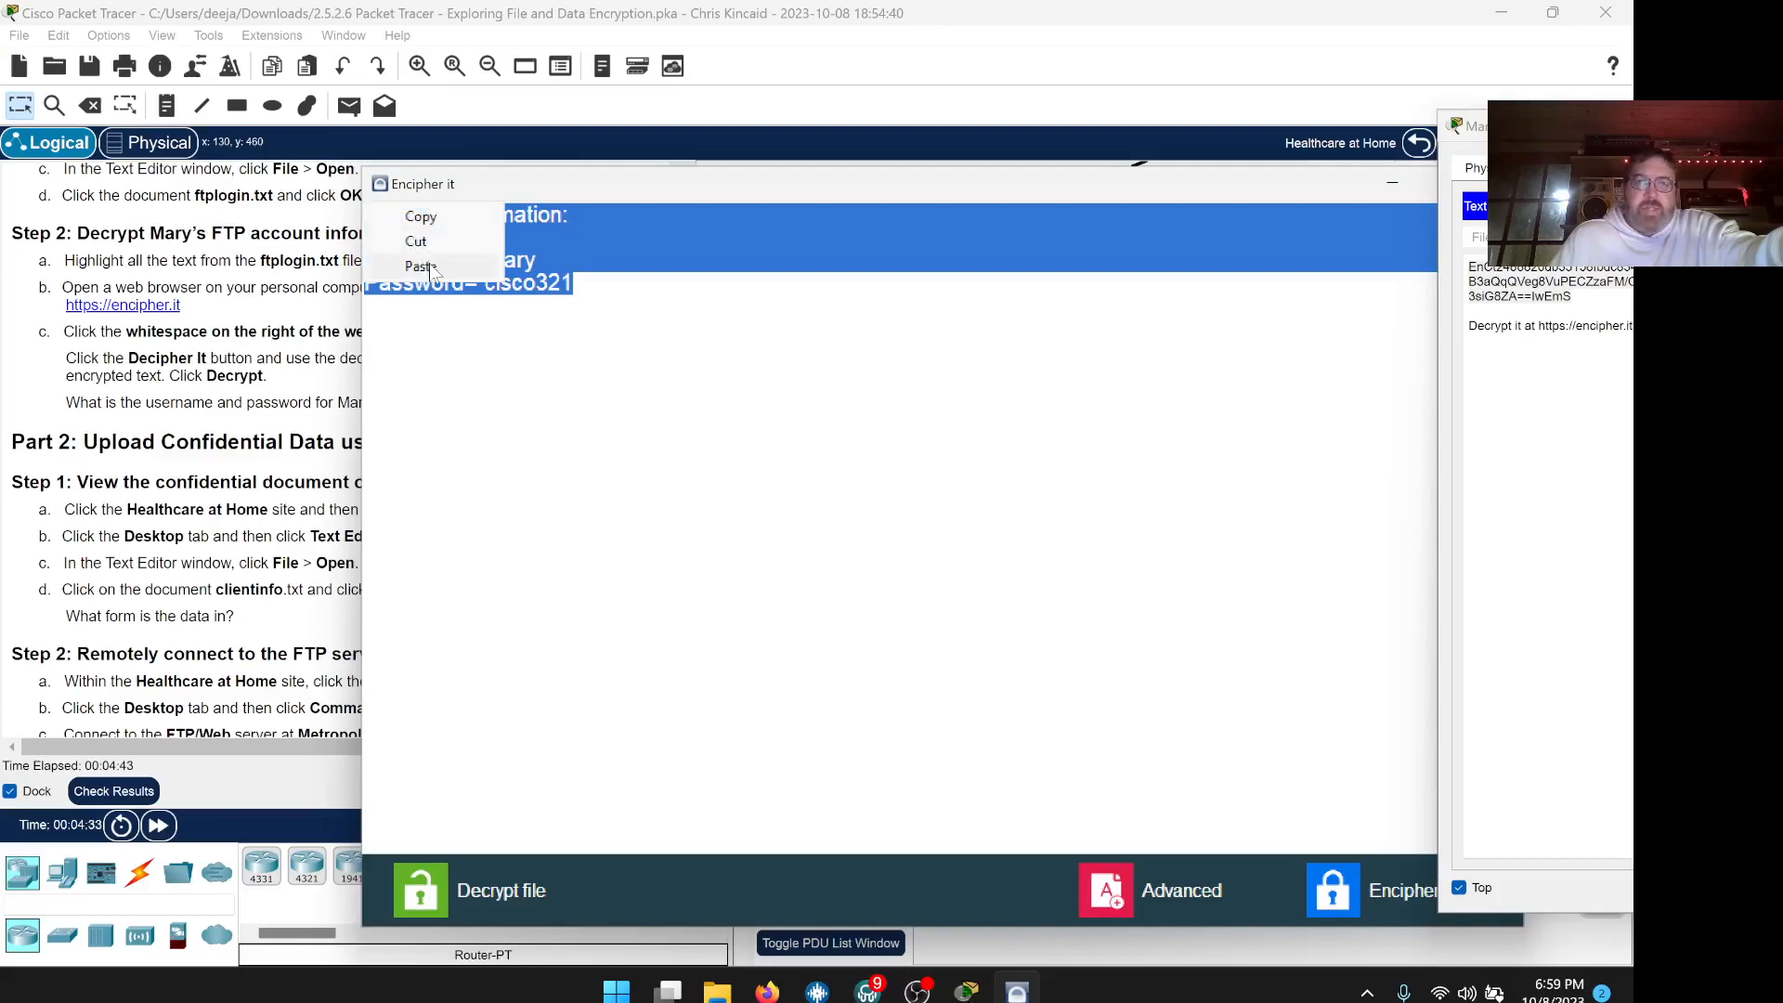
left_click(427, 215)
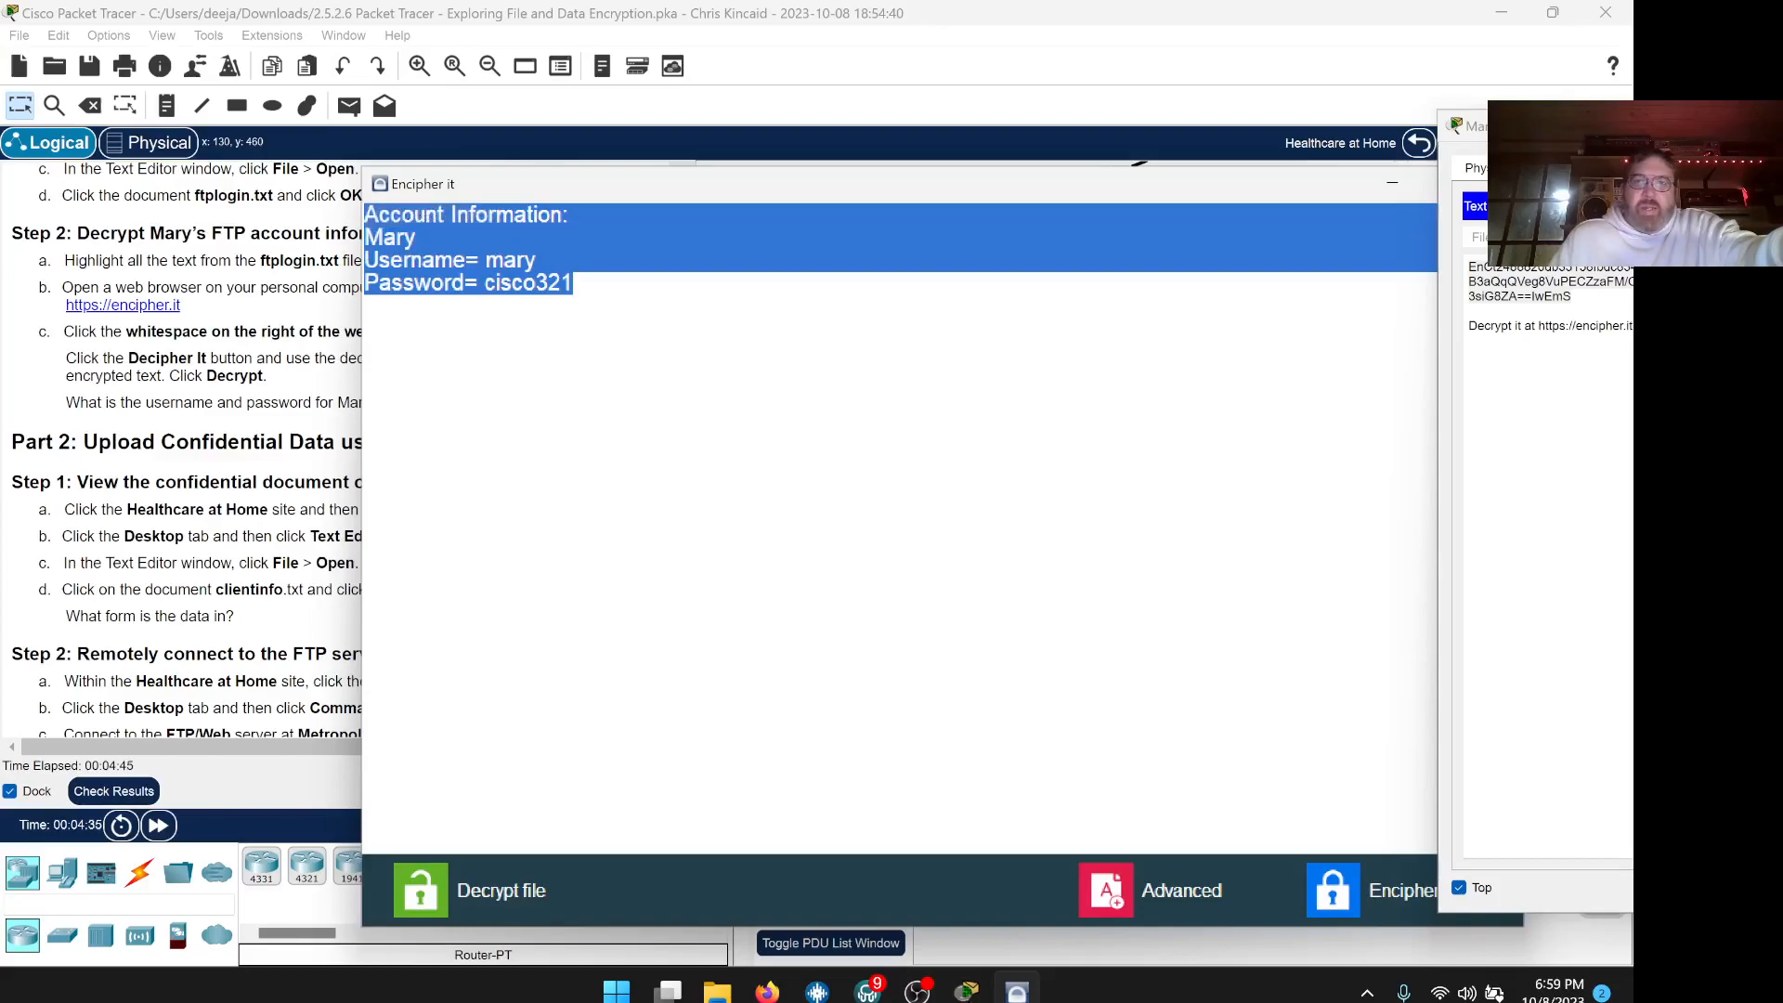
left_click_drag(1159, 205, 1058, 212)
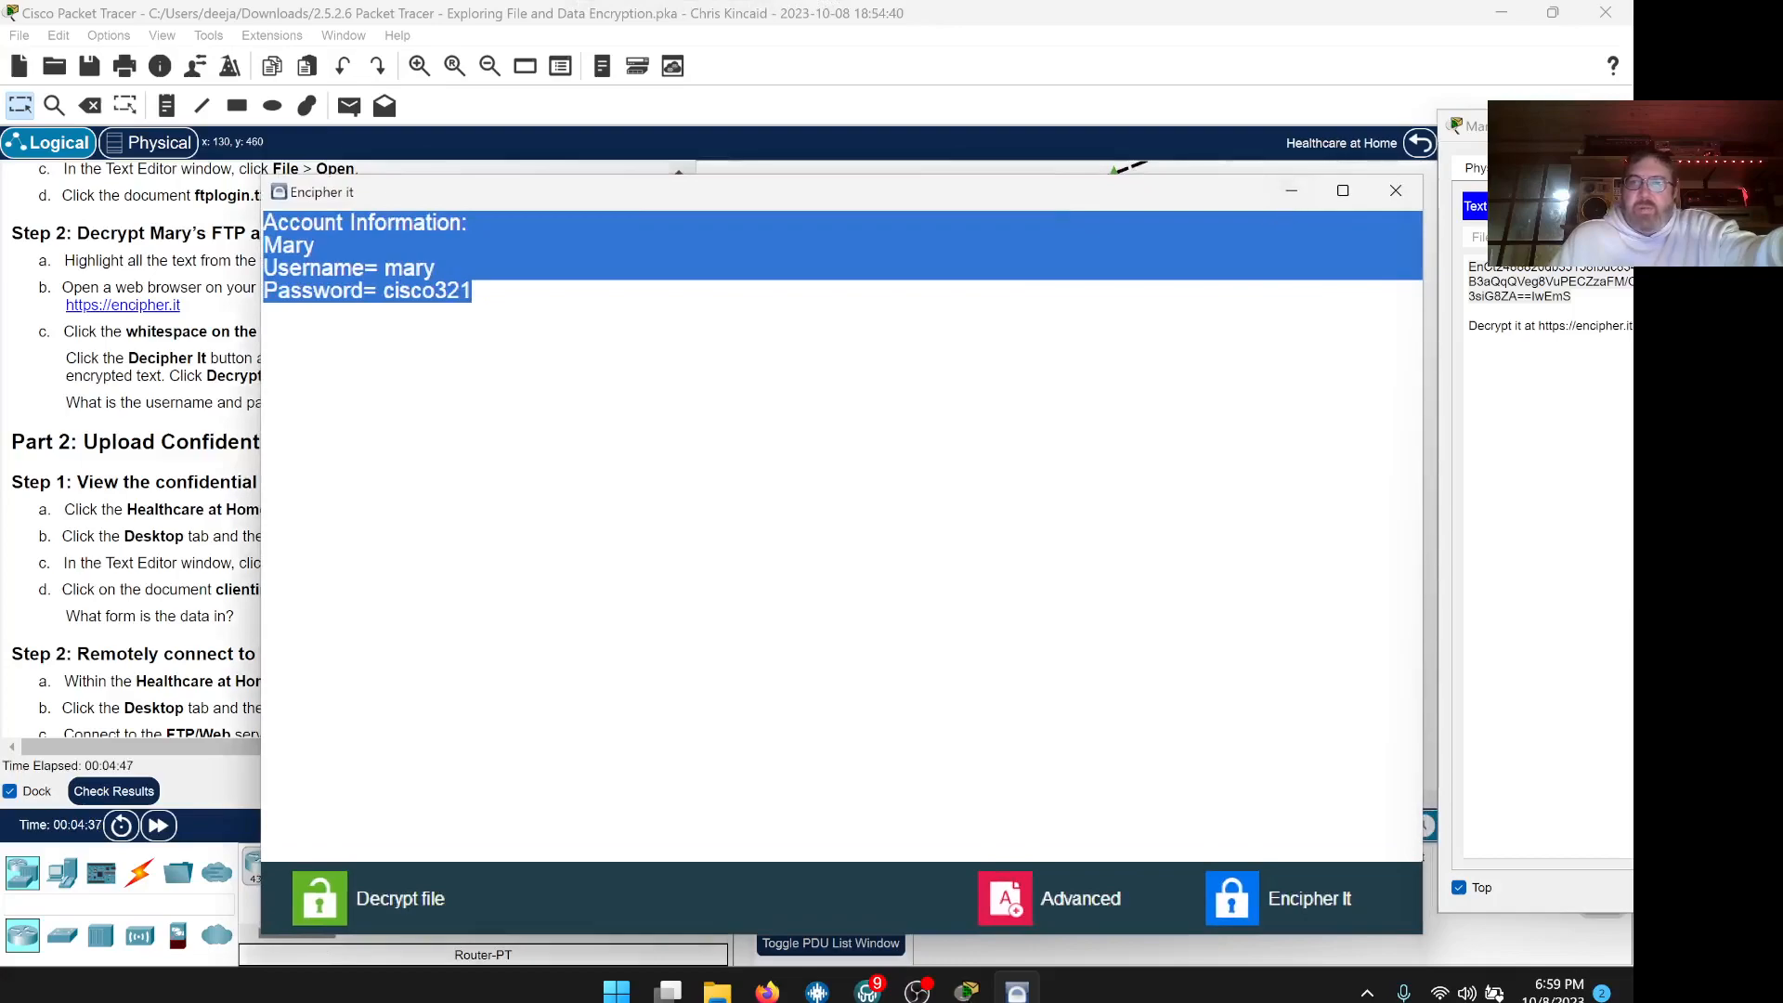
Minimize Encipher it, leaving the Healthcare at Home site and lab instructions visible
left_click(1292, 194)
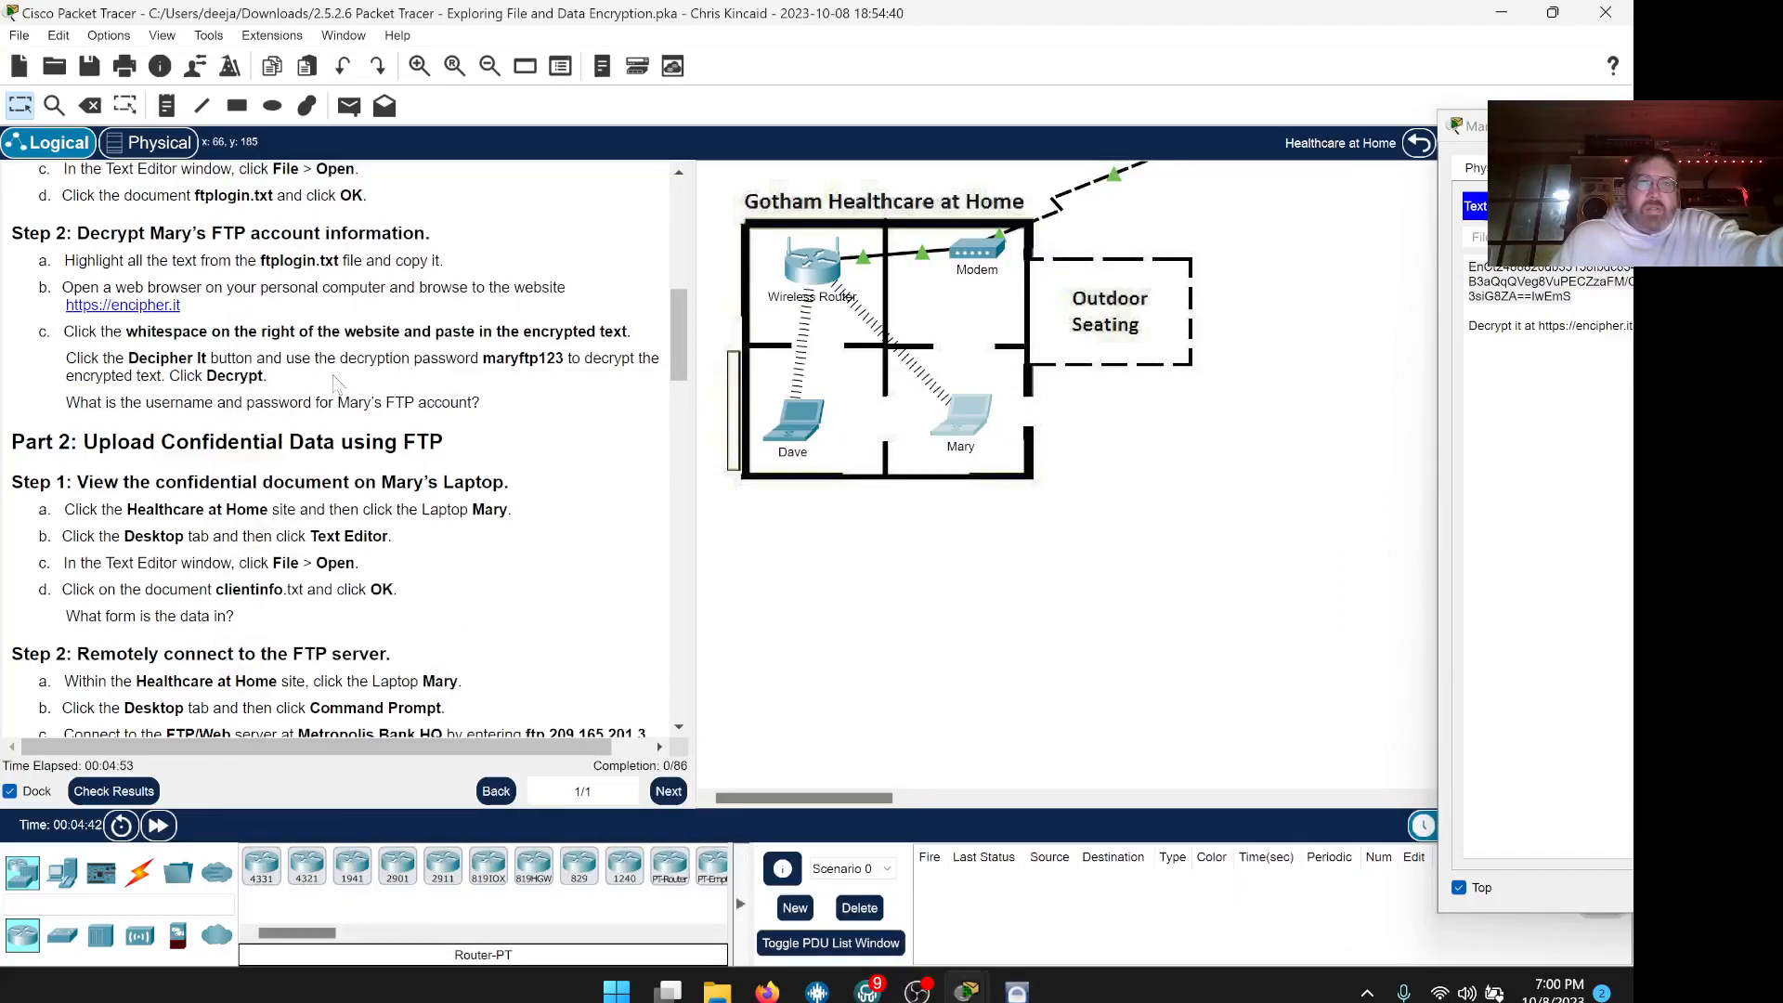
scroll(339, 446, "down", 1)
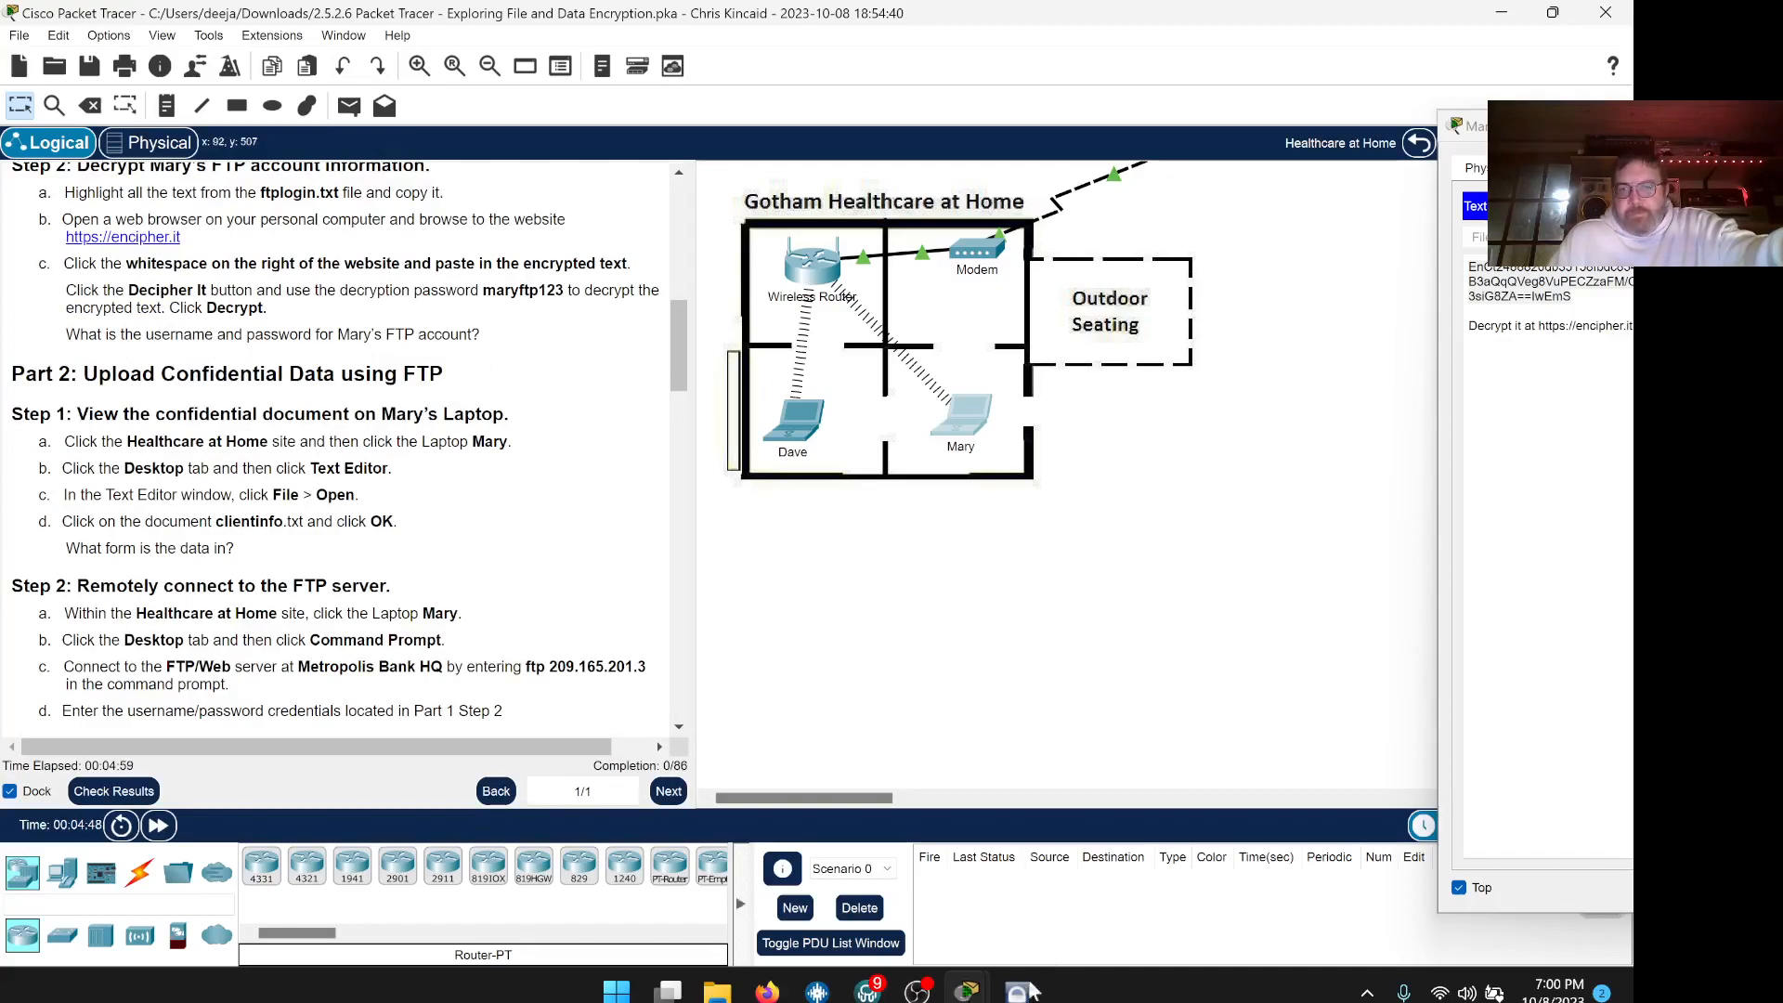
Paste the decrypted FTP credentials into the account question's answer box
mouse_move(767, 992)
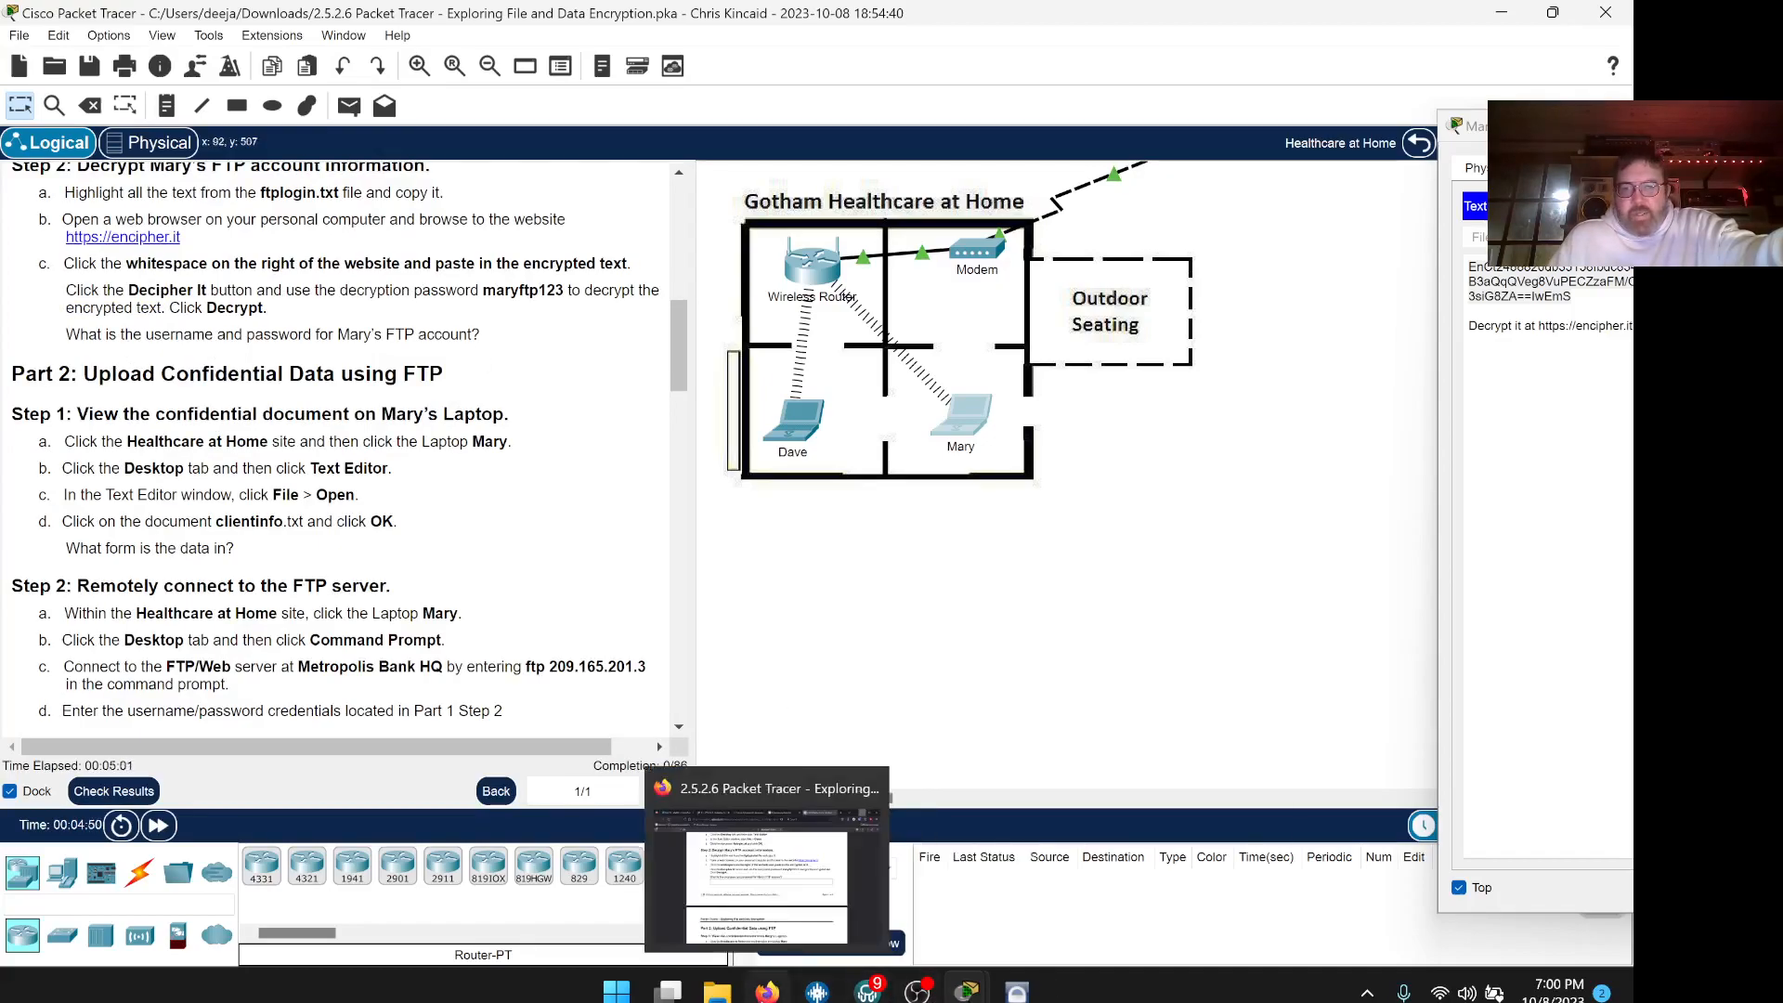
left_click(767, 991)
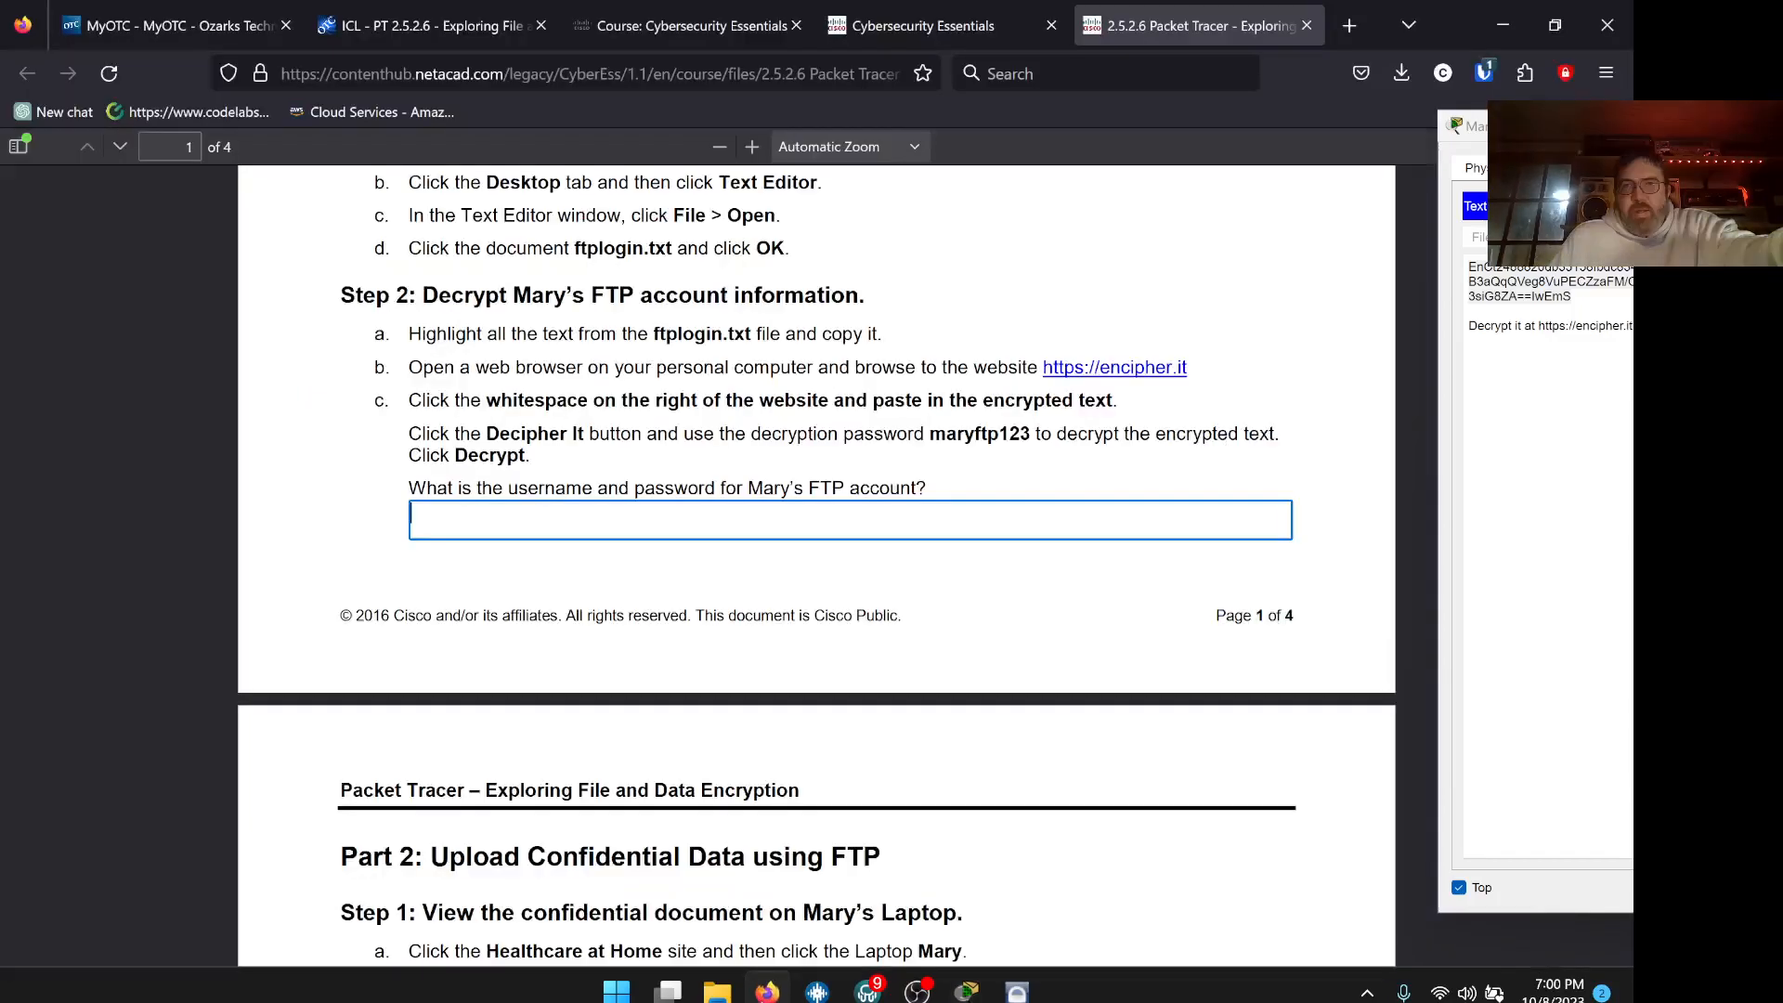
right_click(743, 524)
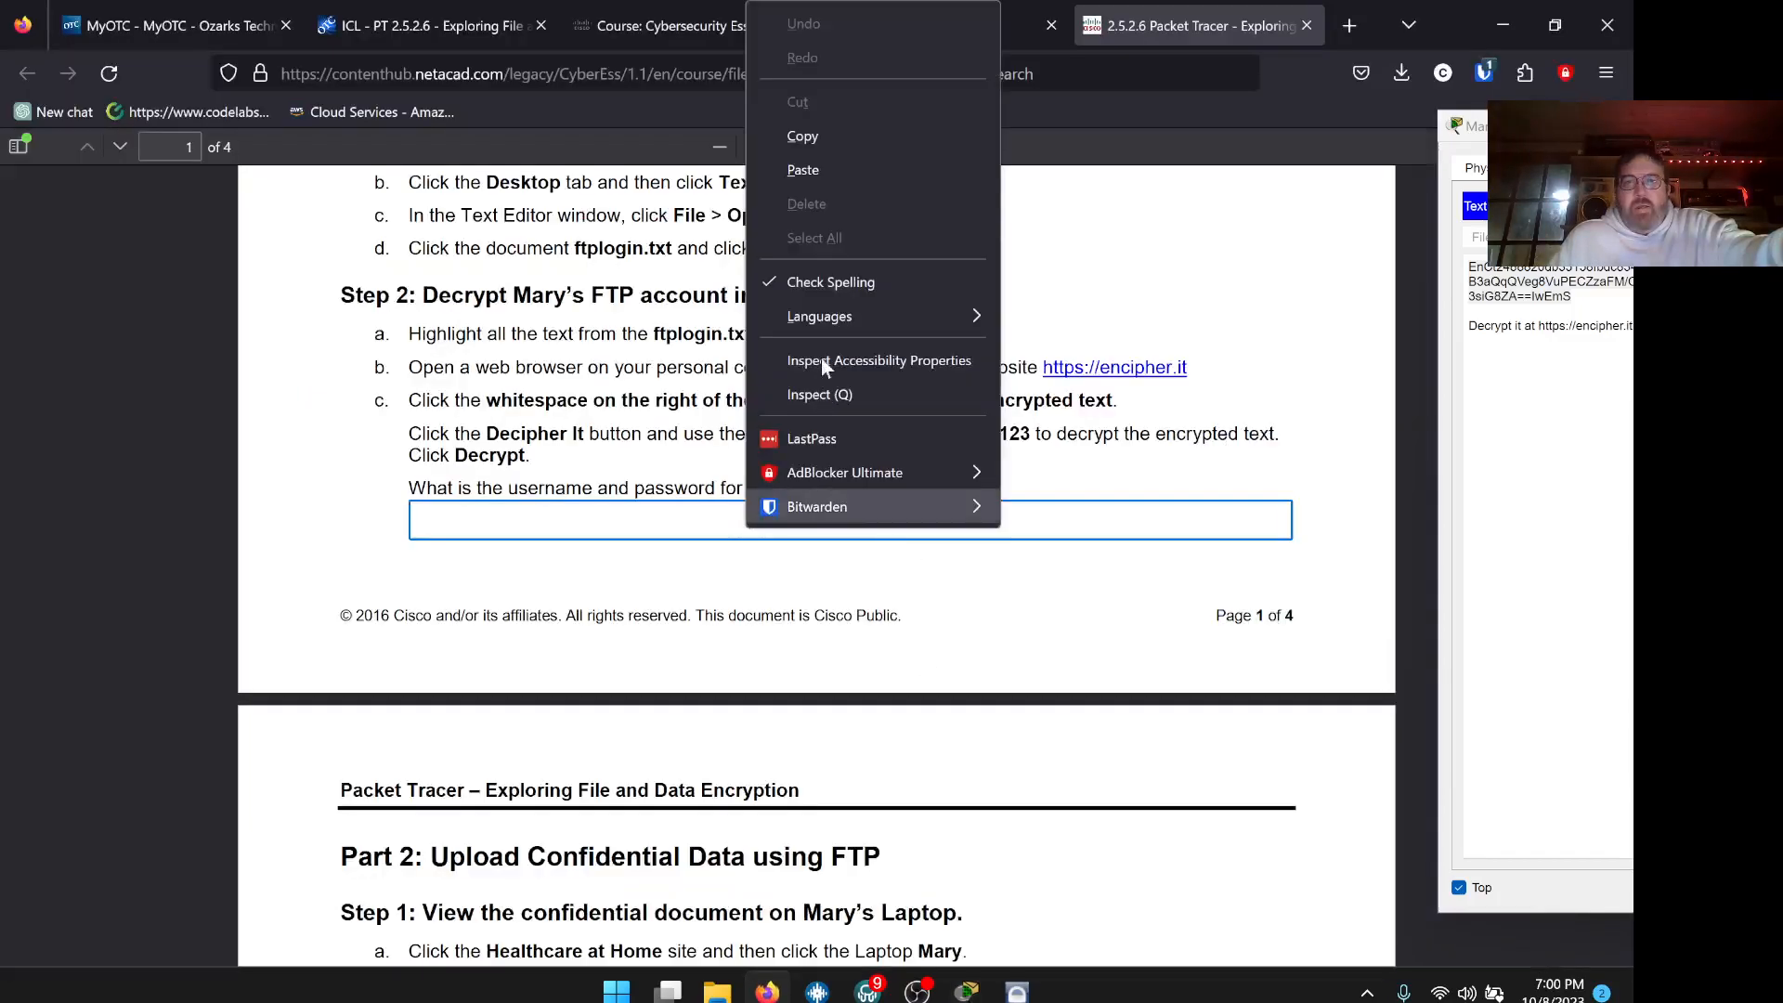
left_click(811, 186)
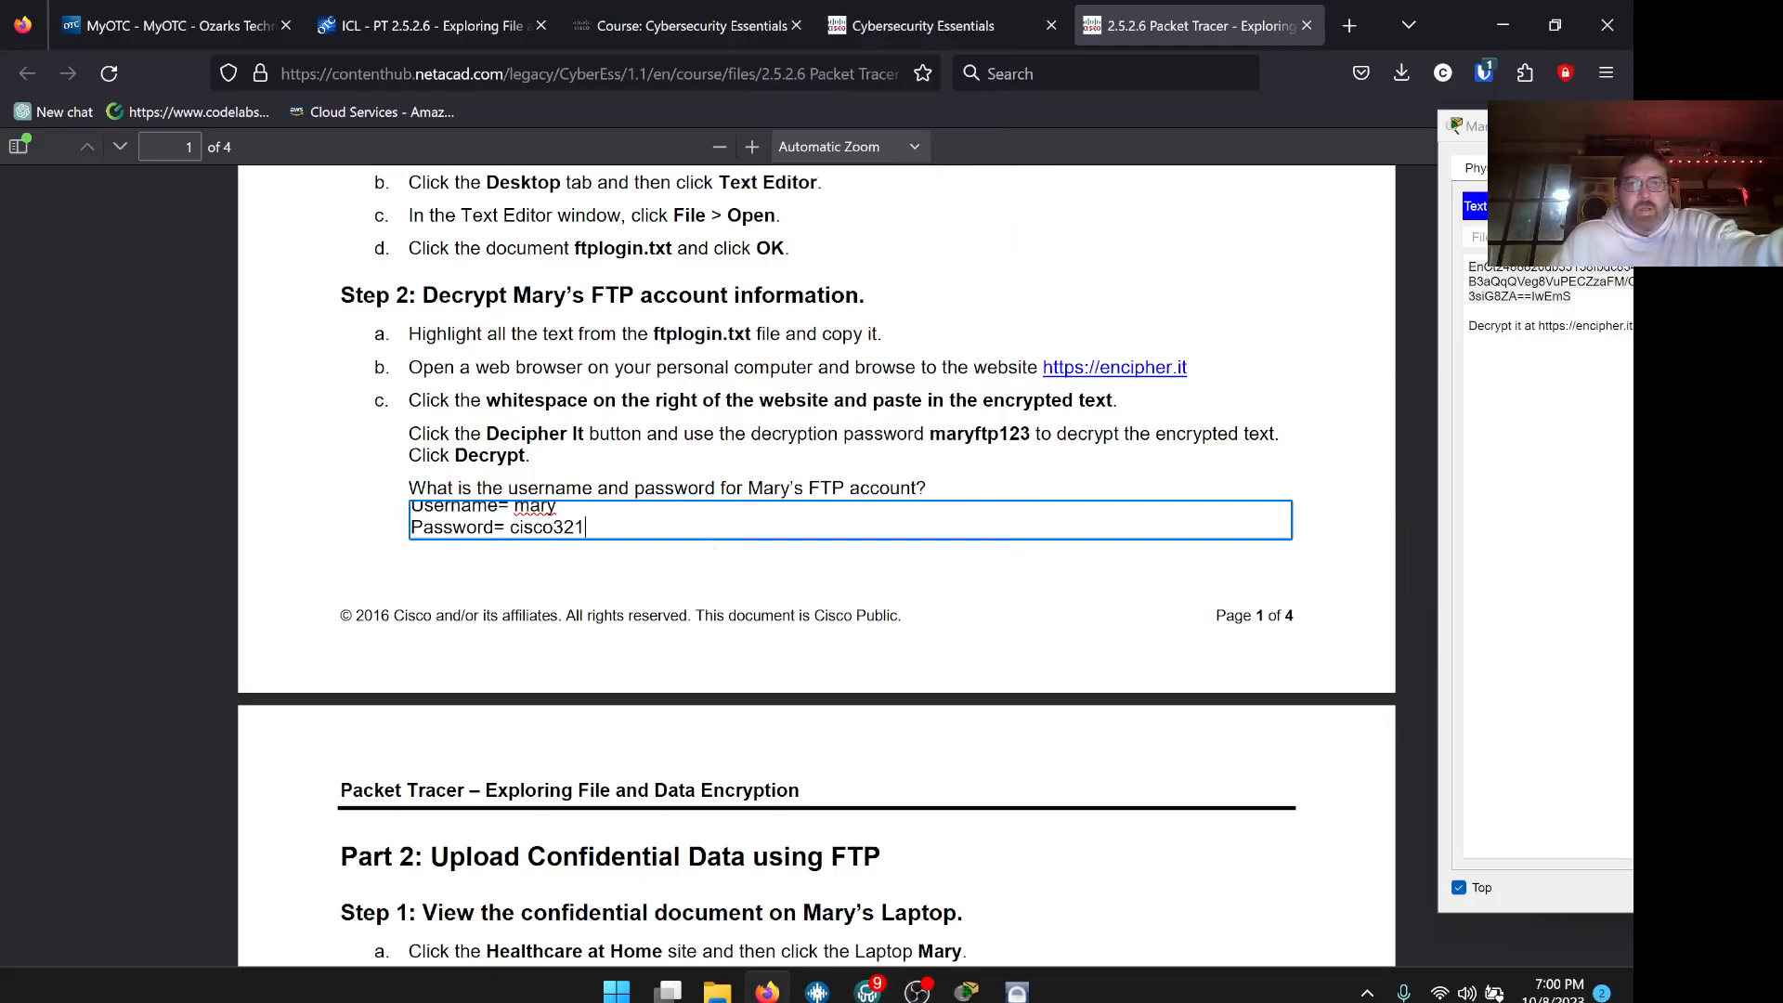
Remove the 'Account Information:' heading and line breaks so username and password share one line
scroll(850, 520, "up", 3)
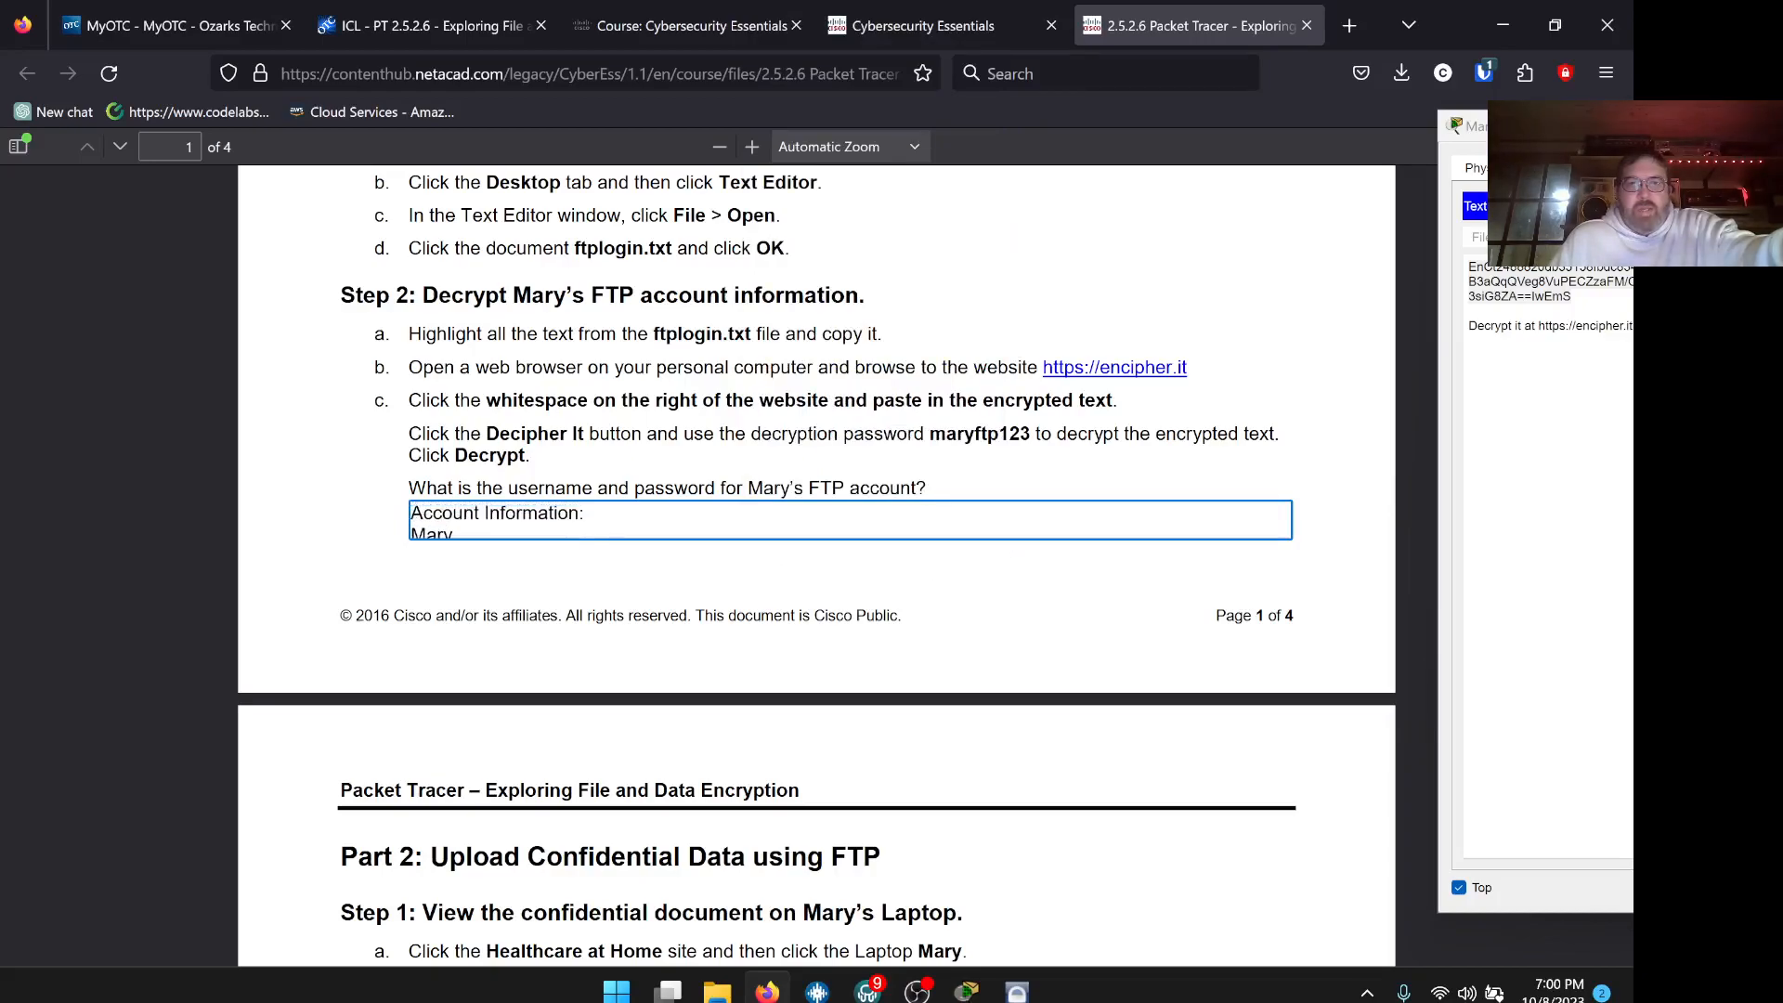
scroll(817, 564, "down", 7)
scroll(817, 565, "up", 6)
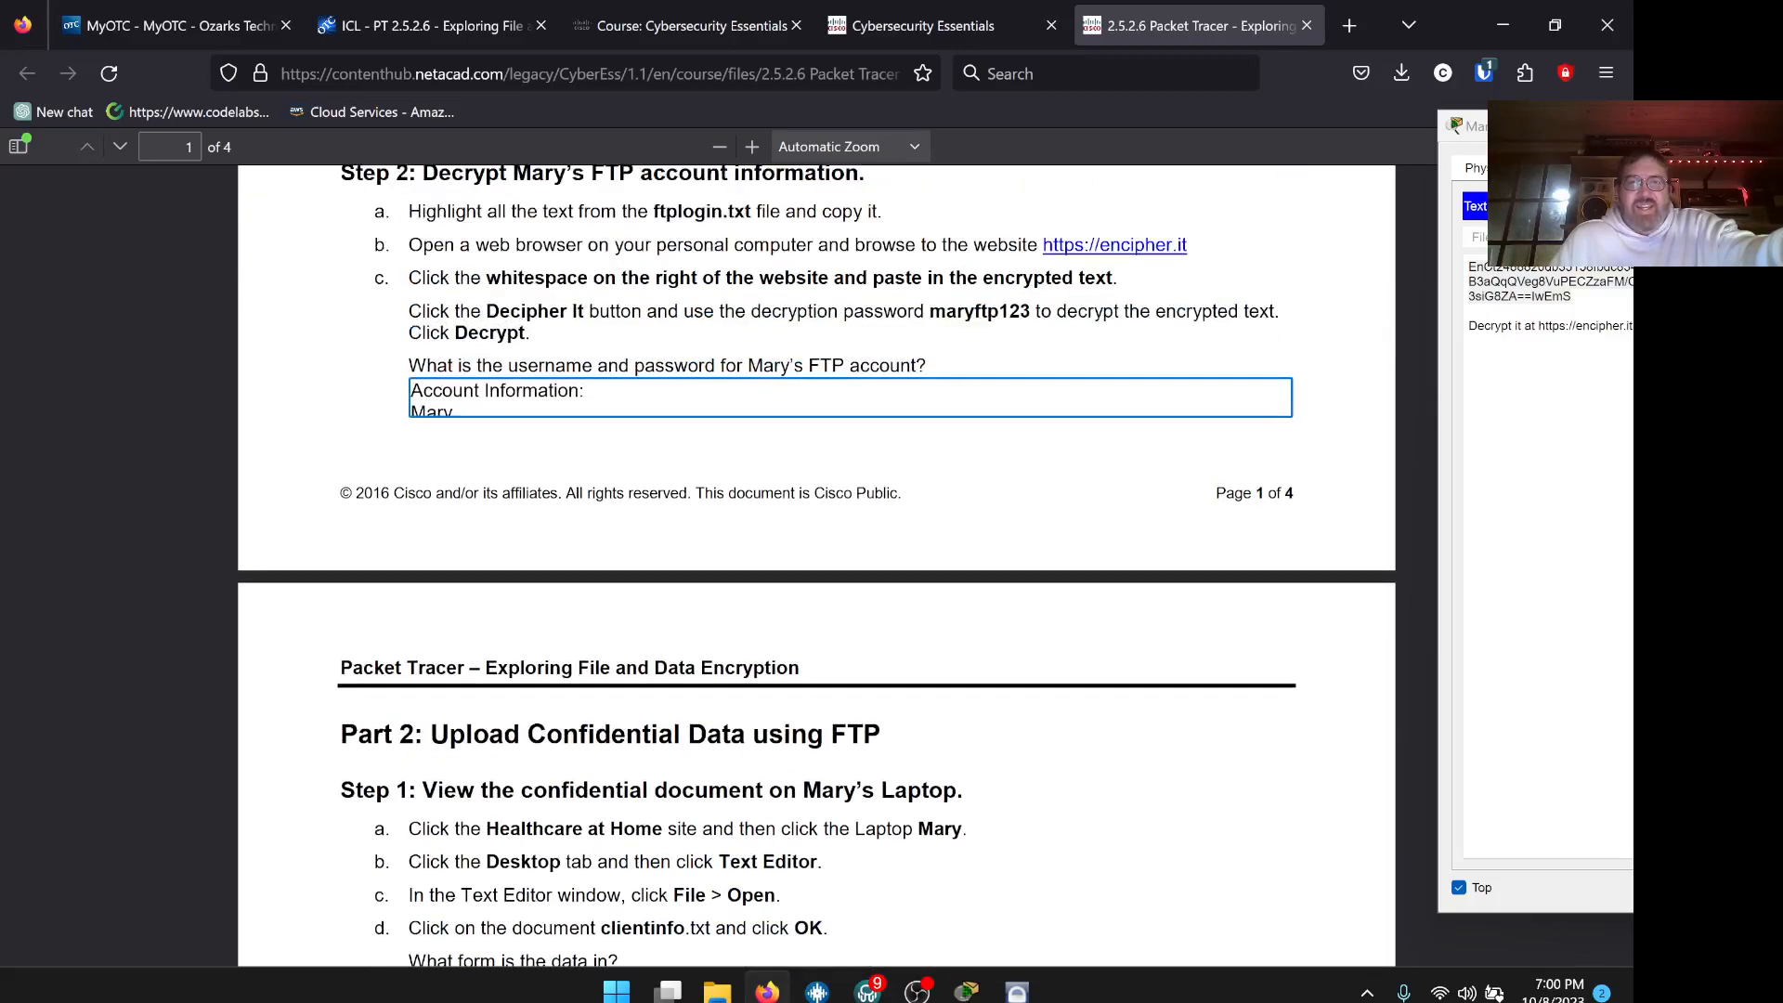
key("shift+Home")
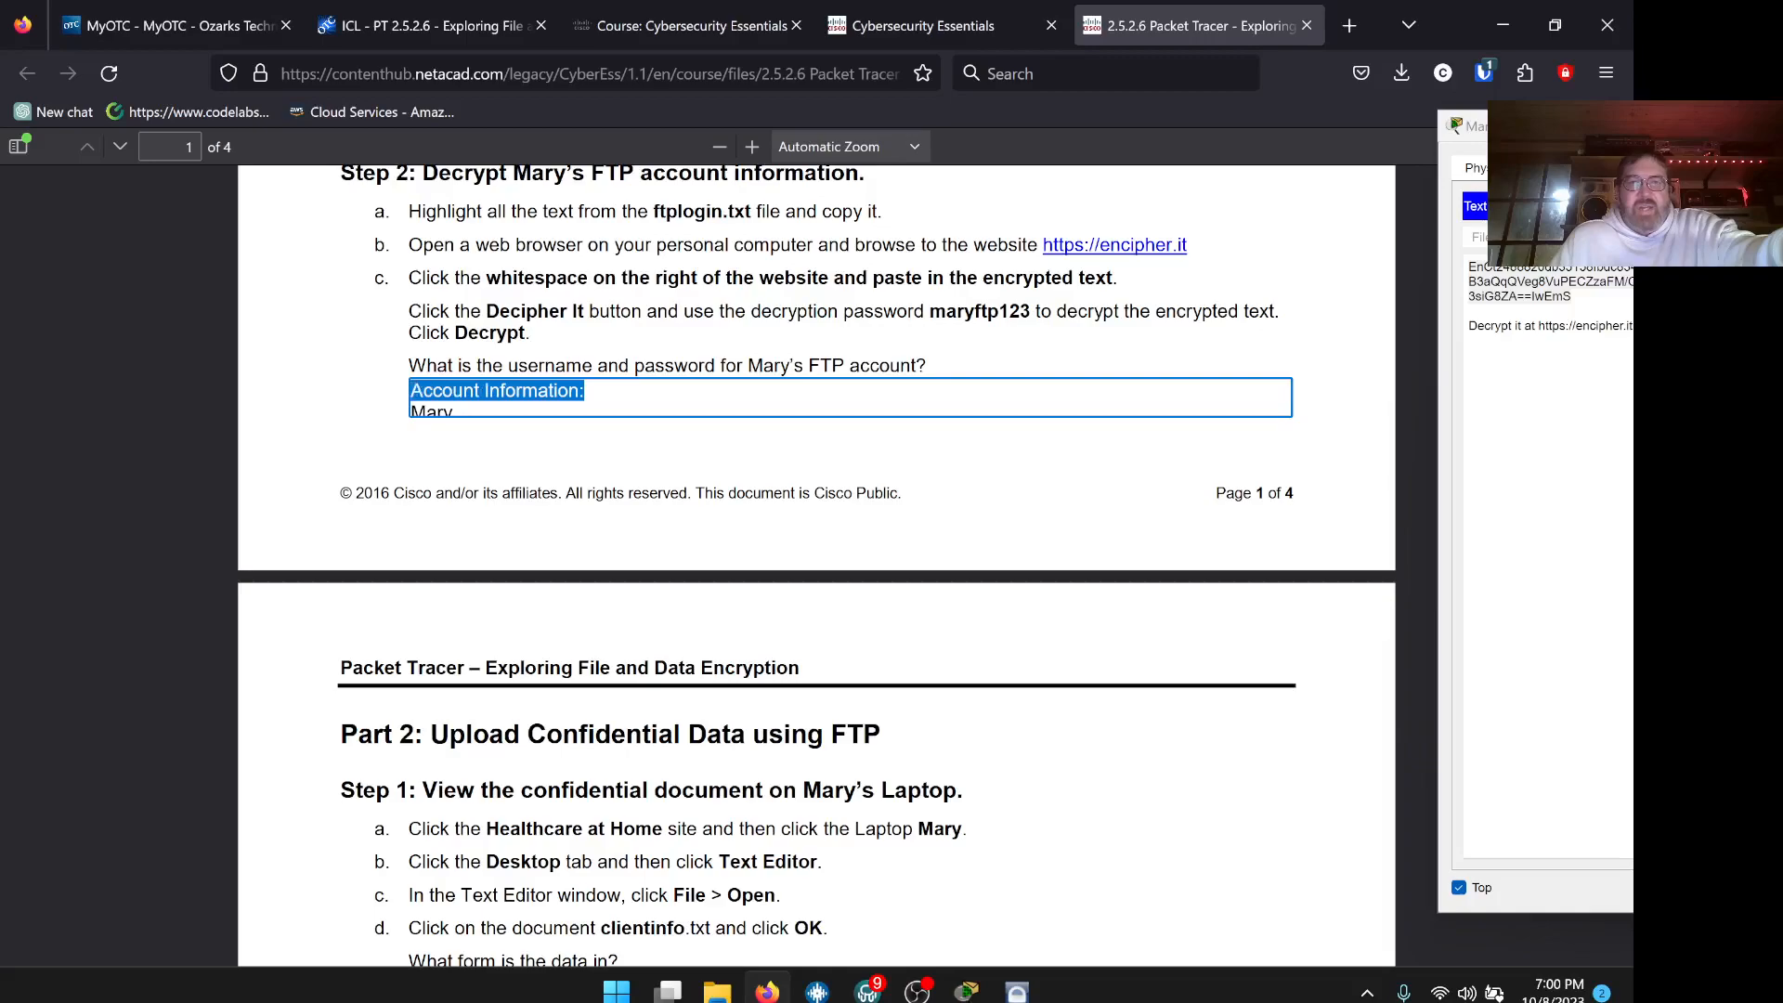
key("BackSpace")
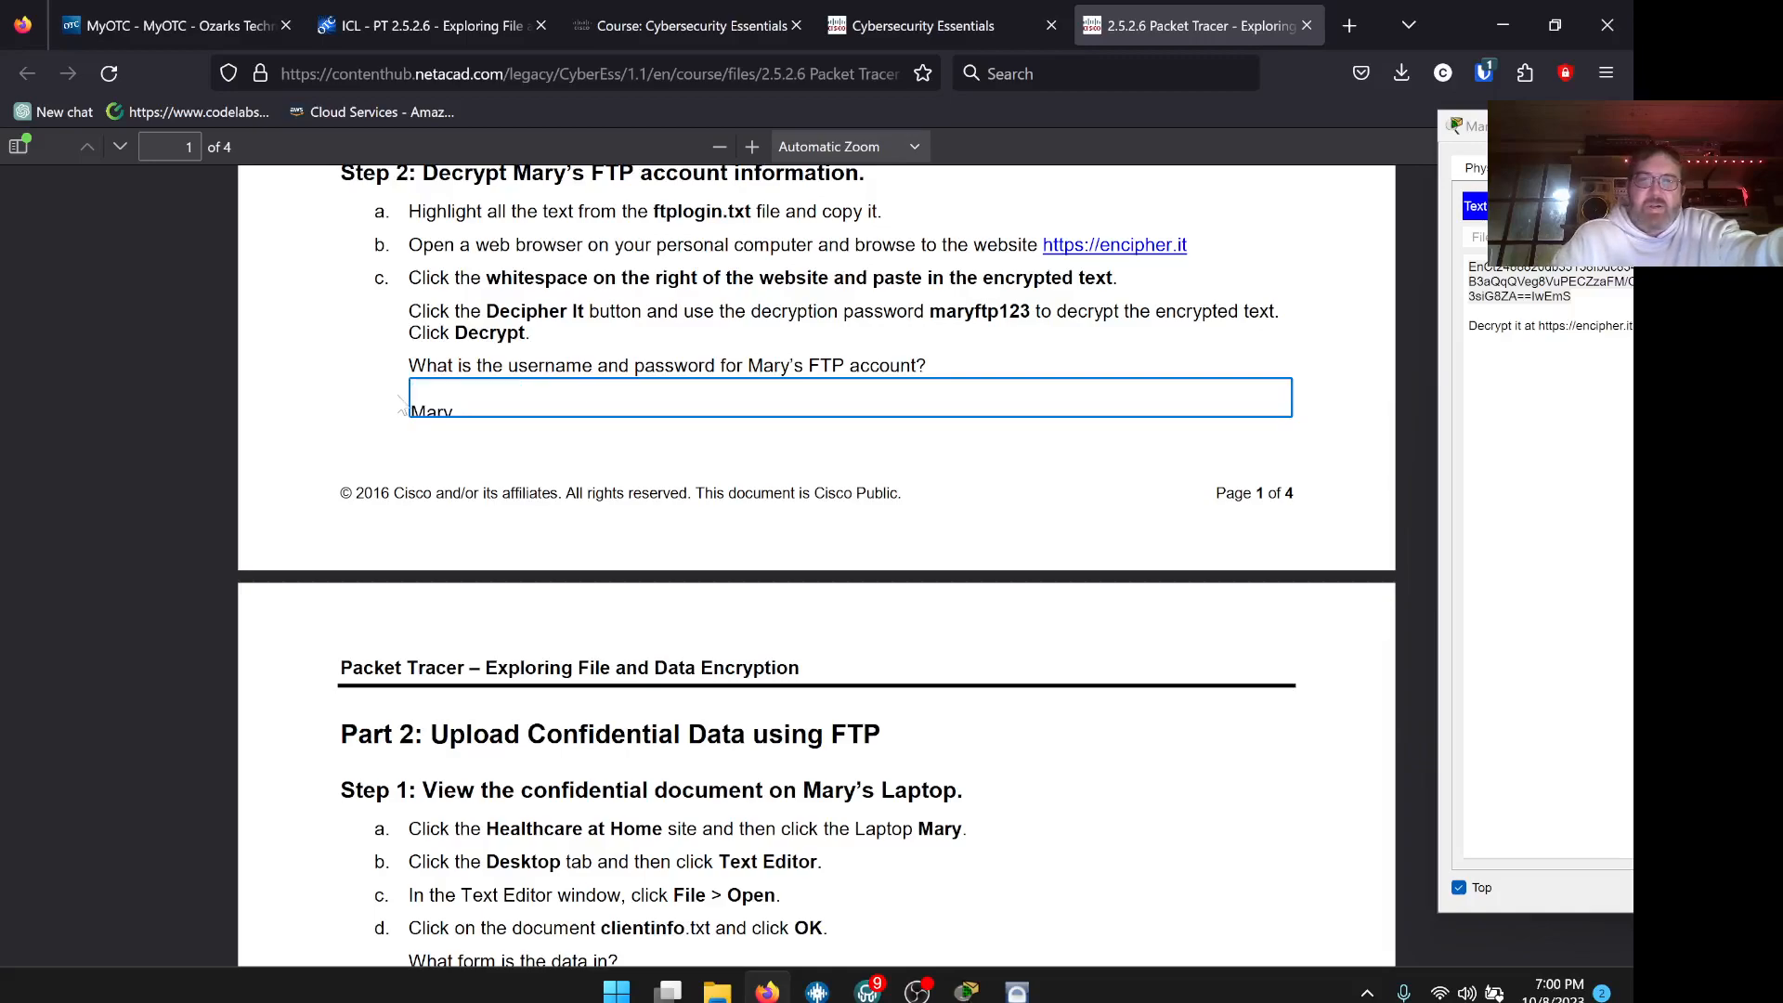
key("Delete")
key("Delete")
key("Delete")
key("Delete")
key("Delete")
key("Delete")
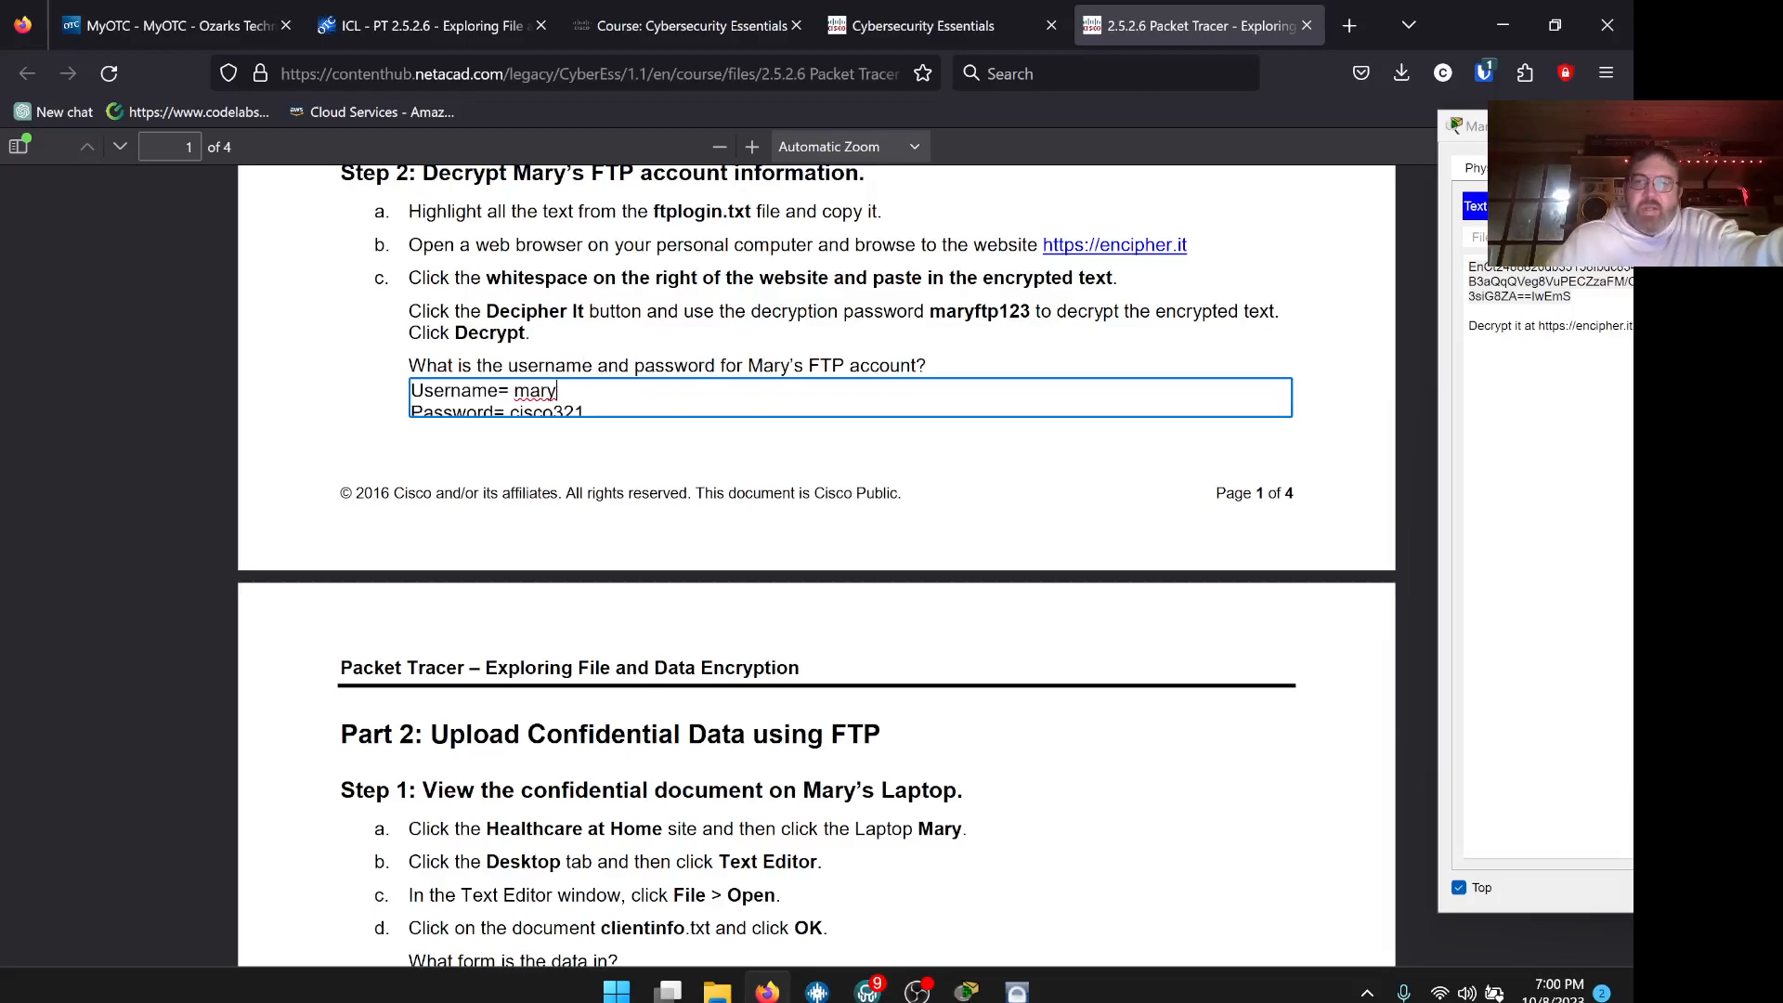
key("Delete")
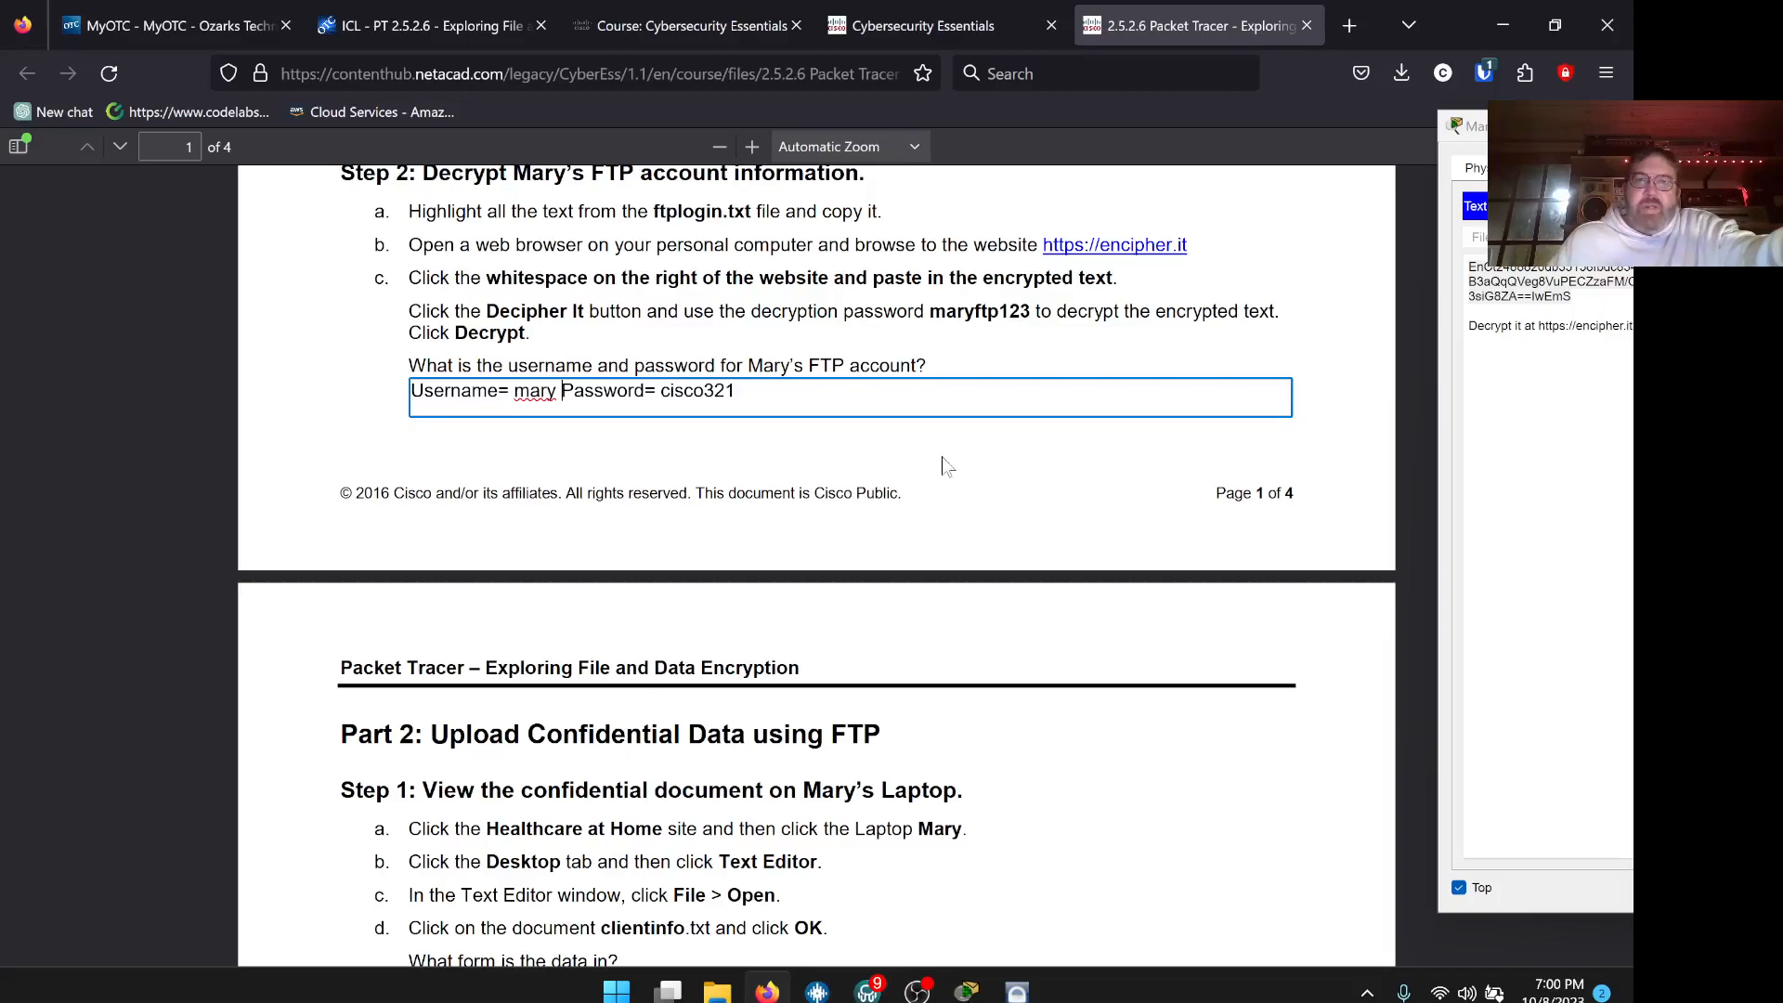
scroll(947, 469, "down", 5)
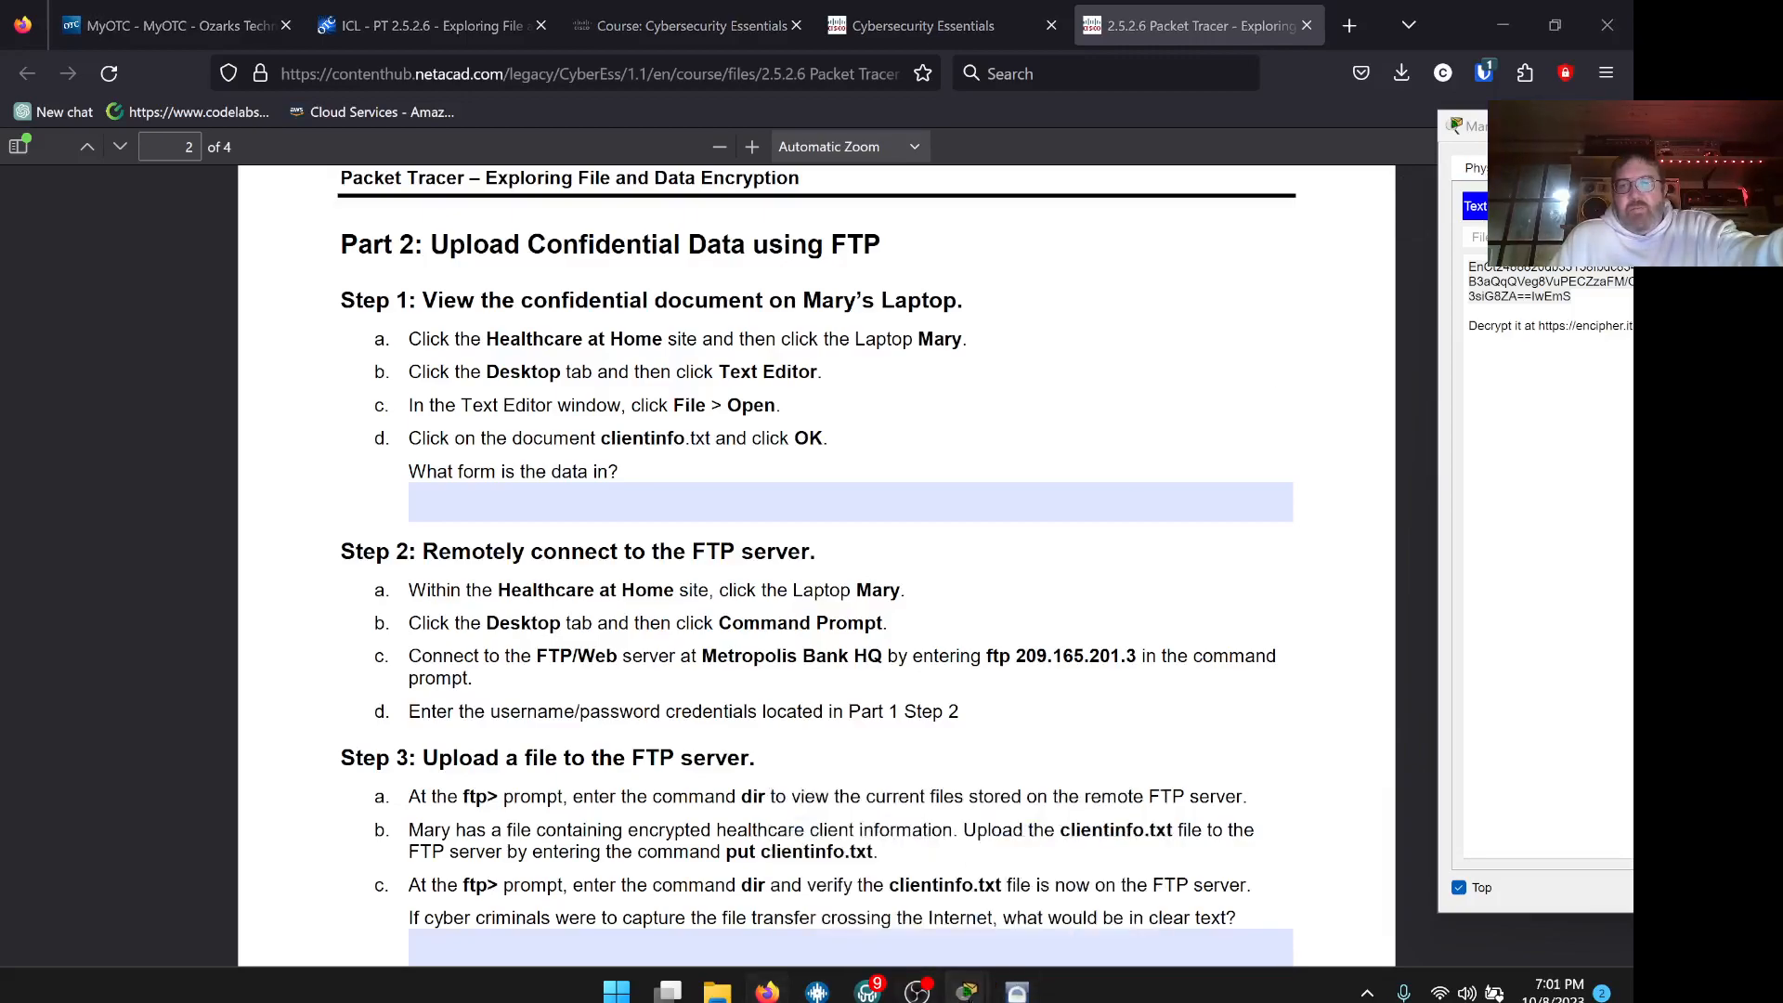
Open clientinfo.txt in Mary's Text Editor via File > Open
mouse_move(969, 994)
left_click(889, 873)
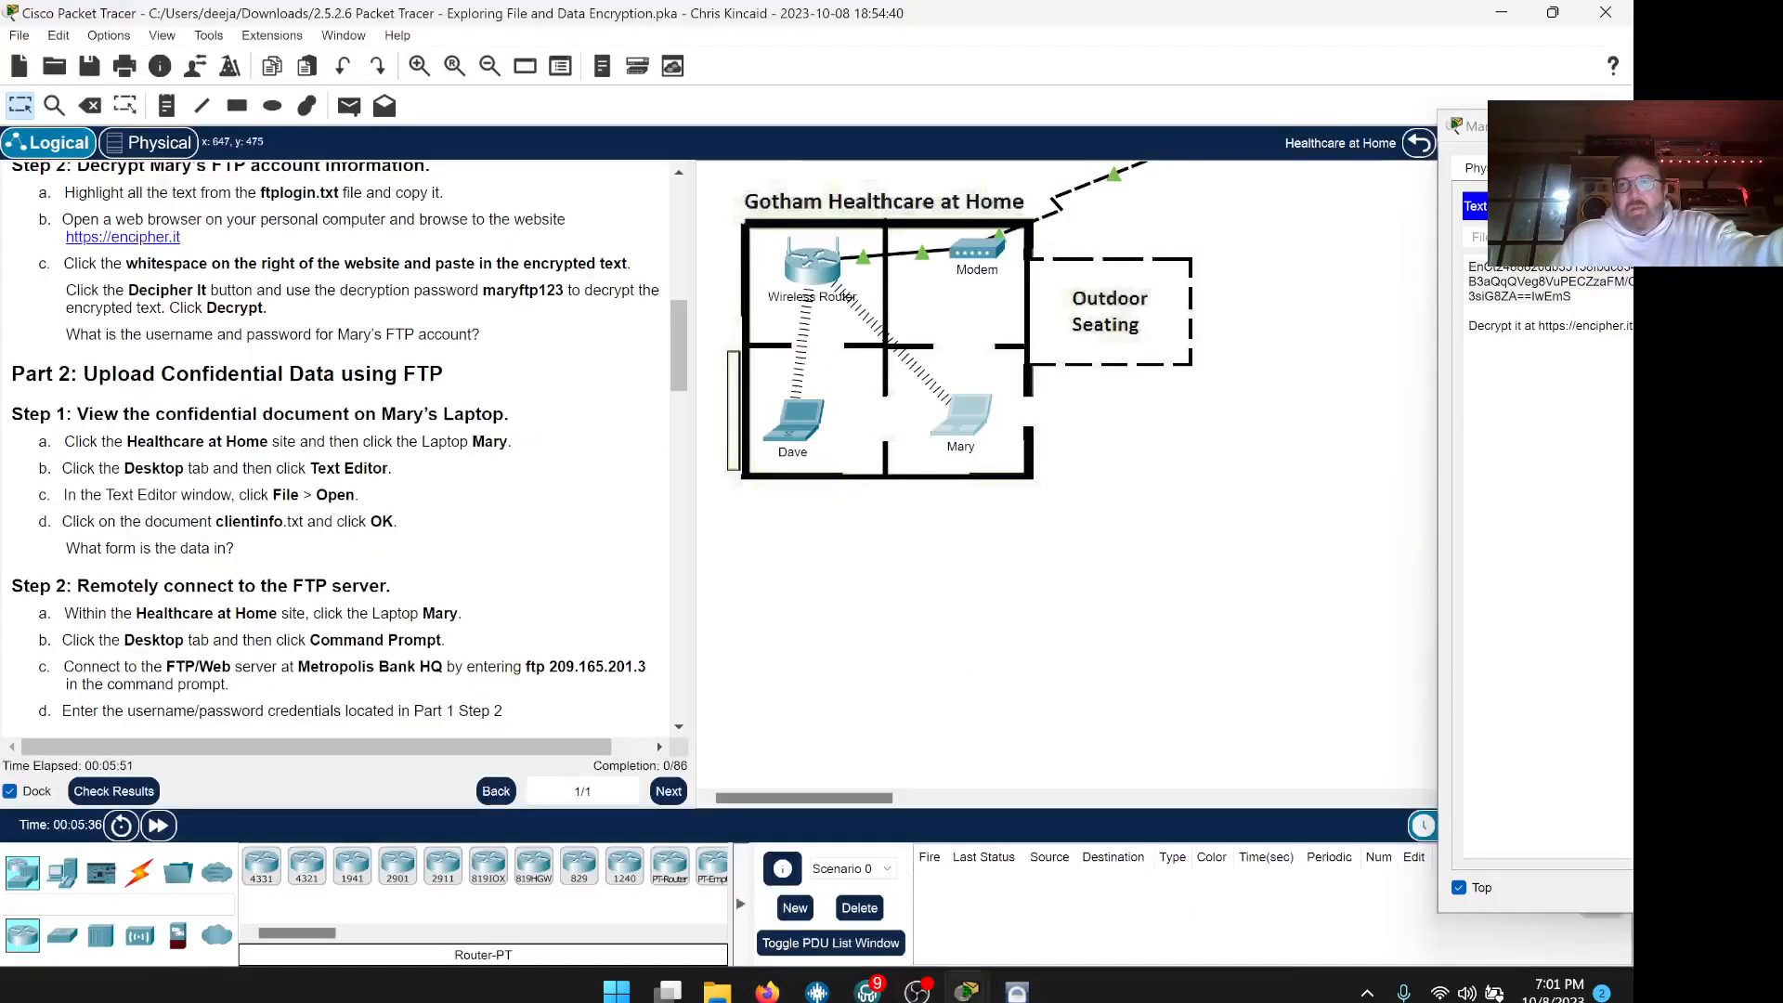
left_click_drag(1188, 137, 921, 124)
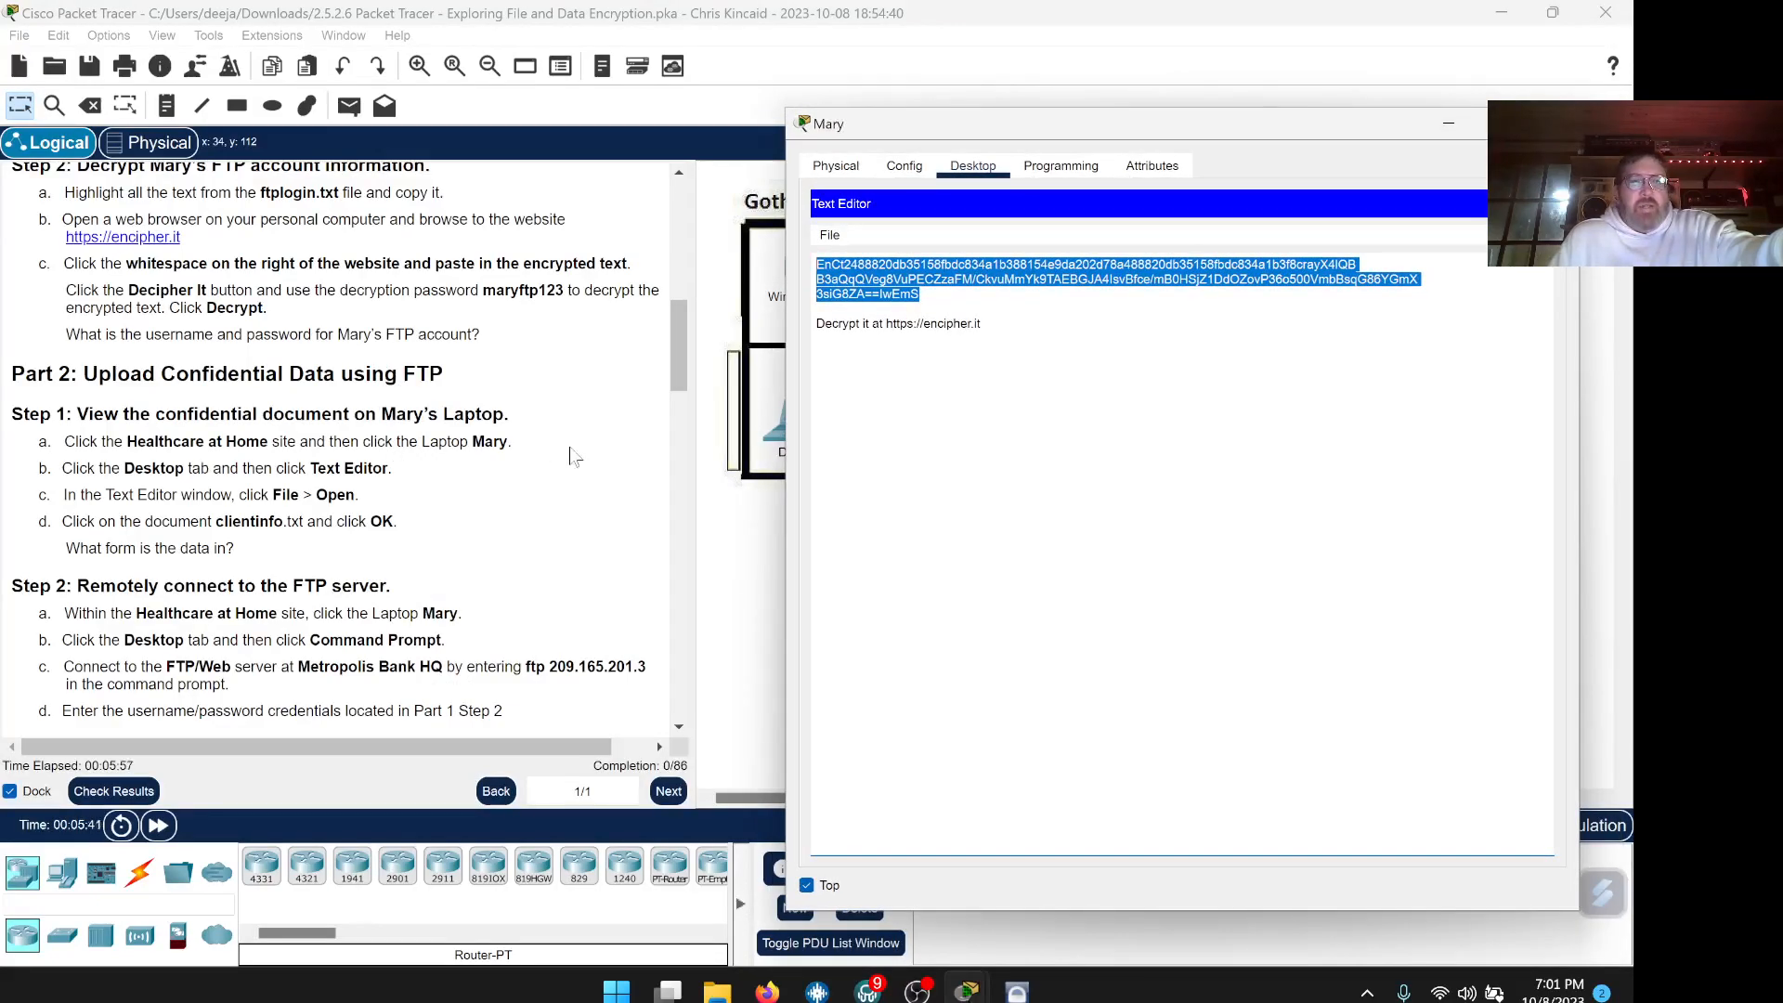
scroll(570, 451, "down", 3)
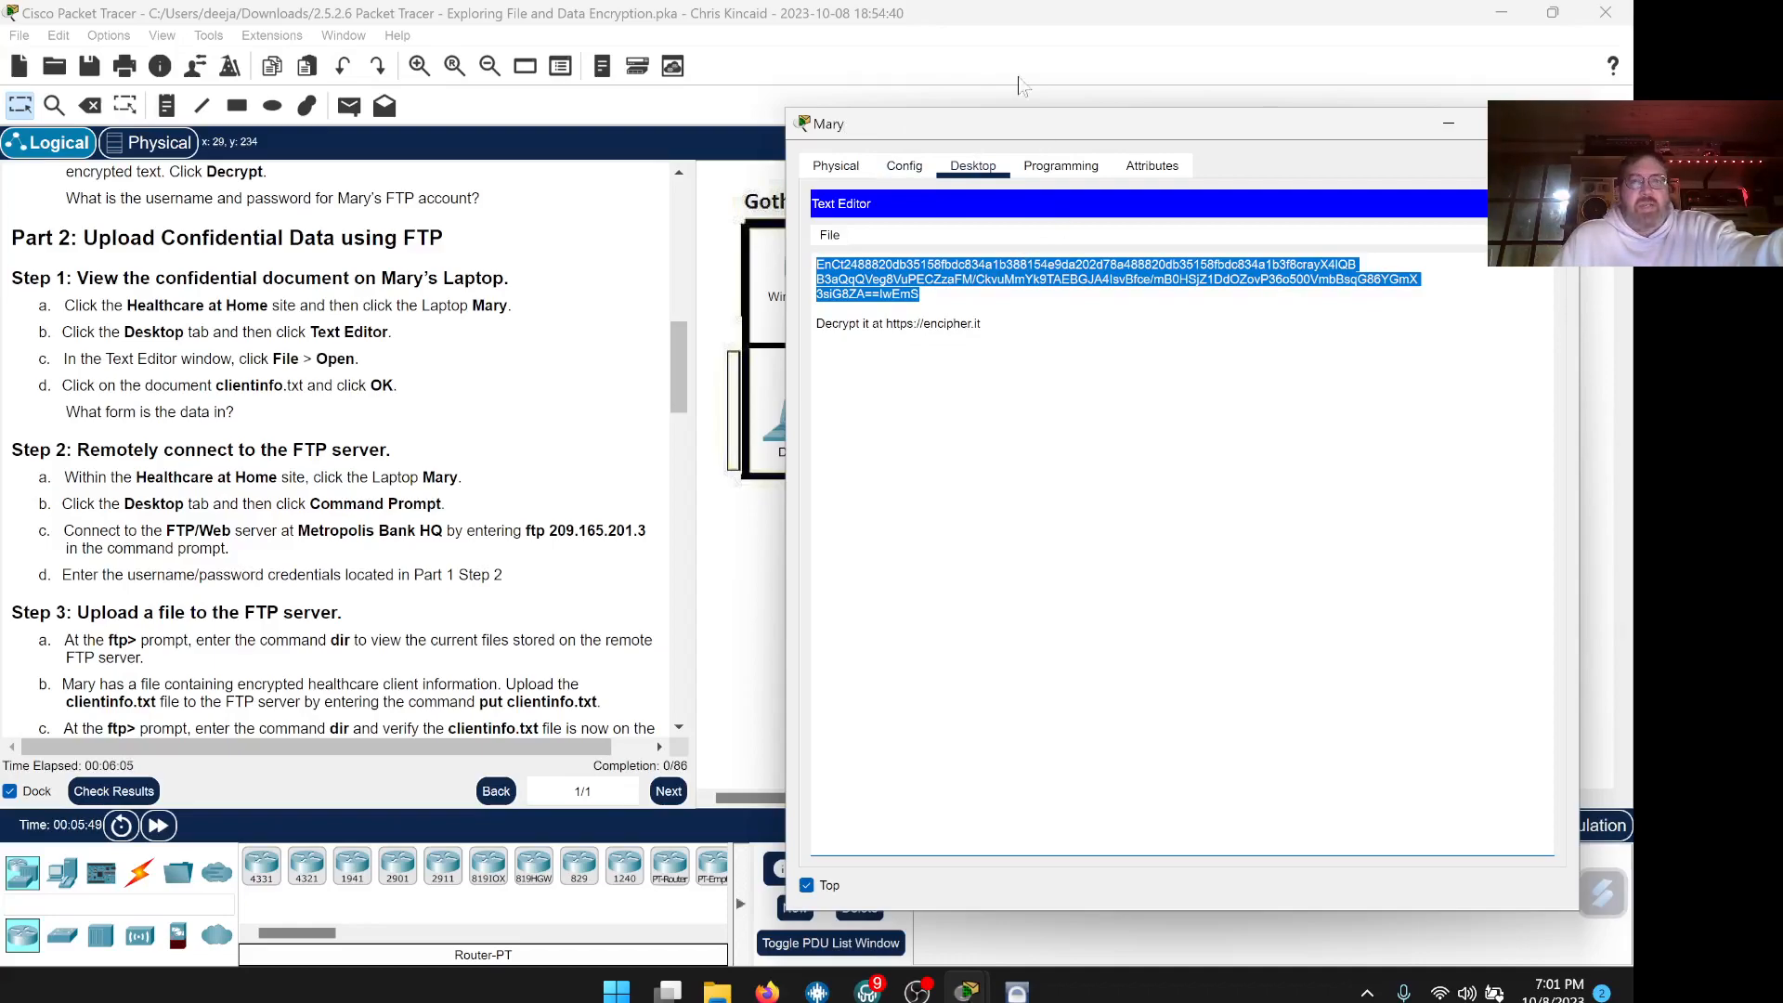
left_click_drag(1001, 119, 1019, 72)
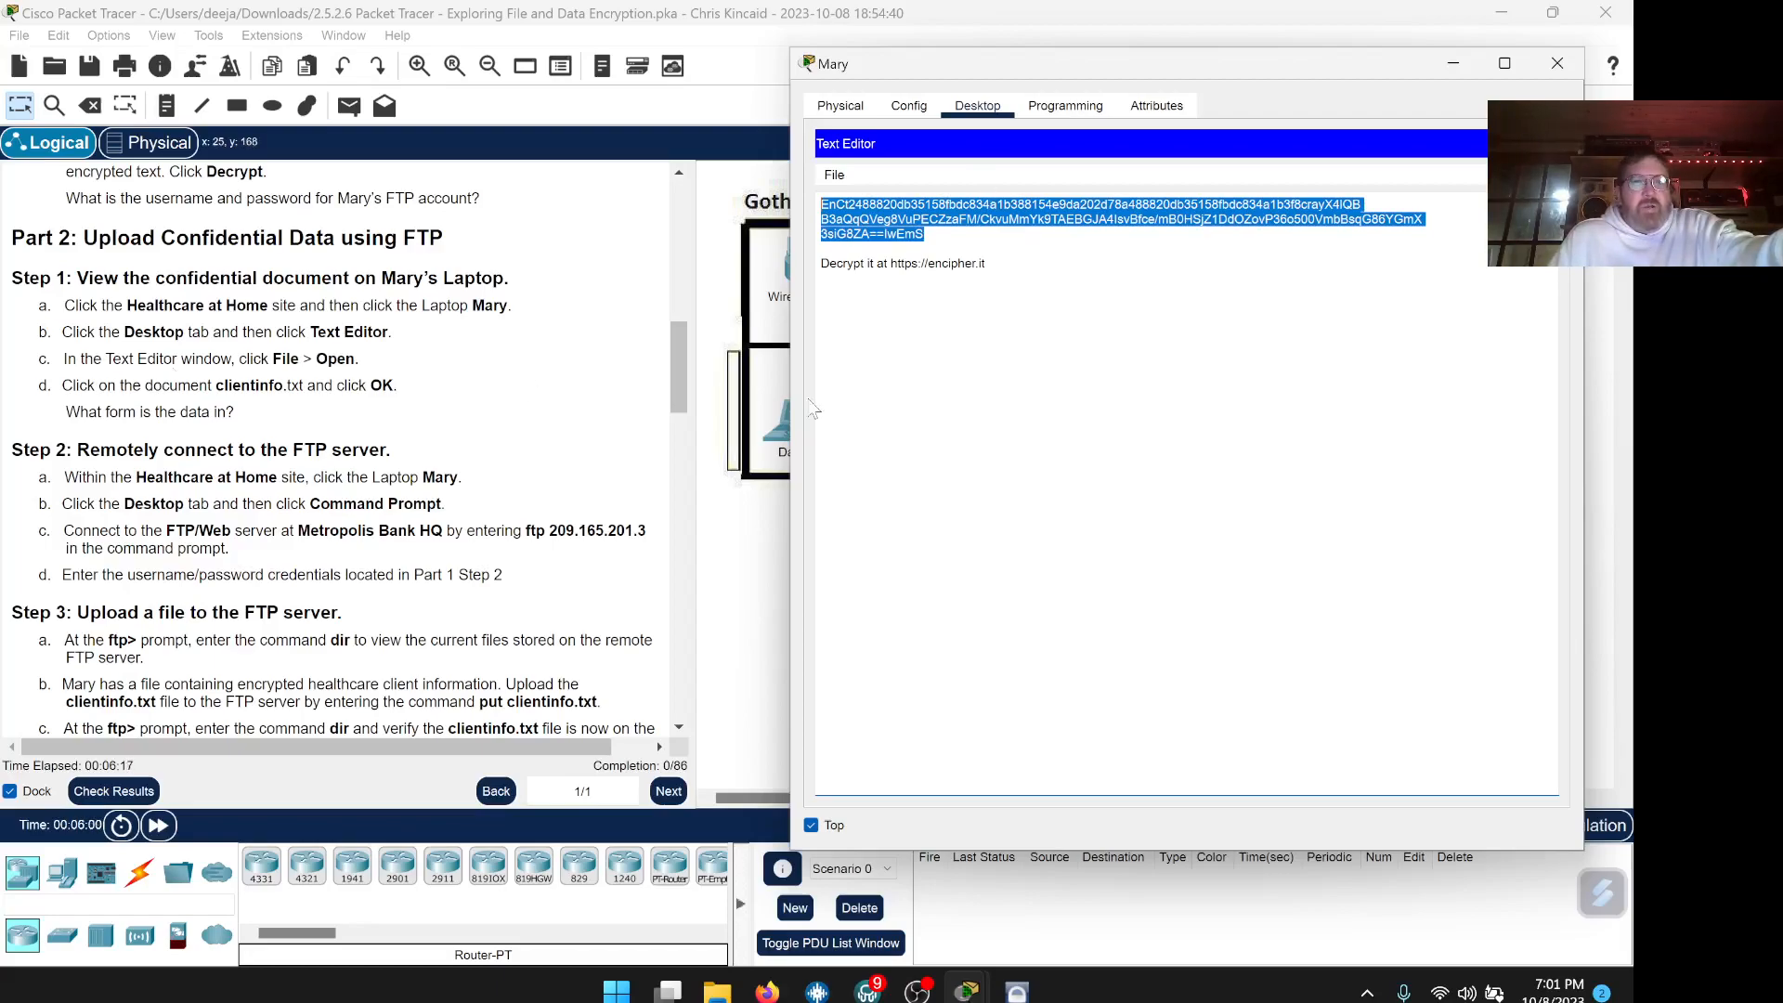
left_click(833, 174)
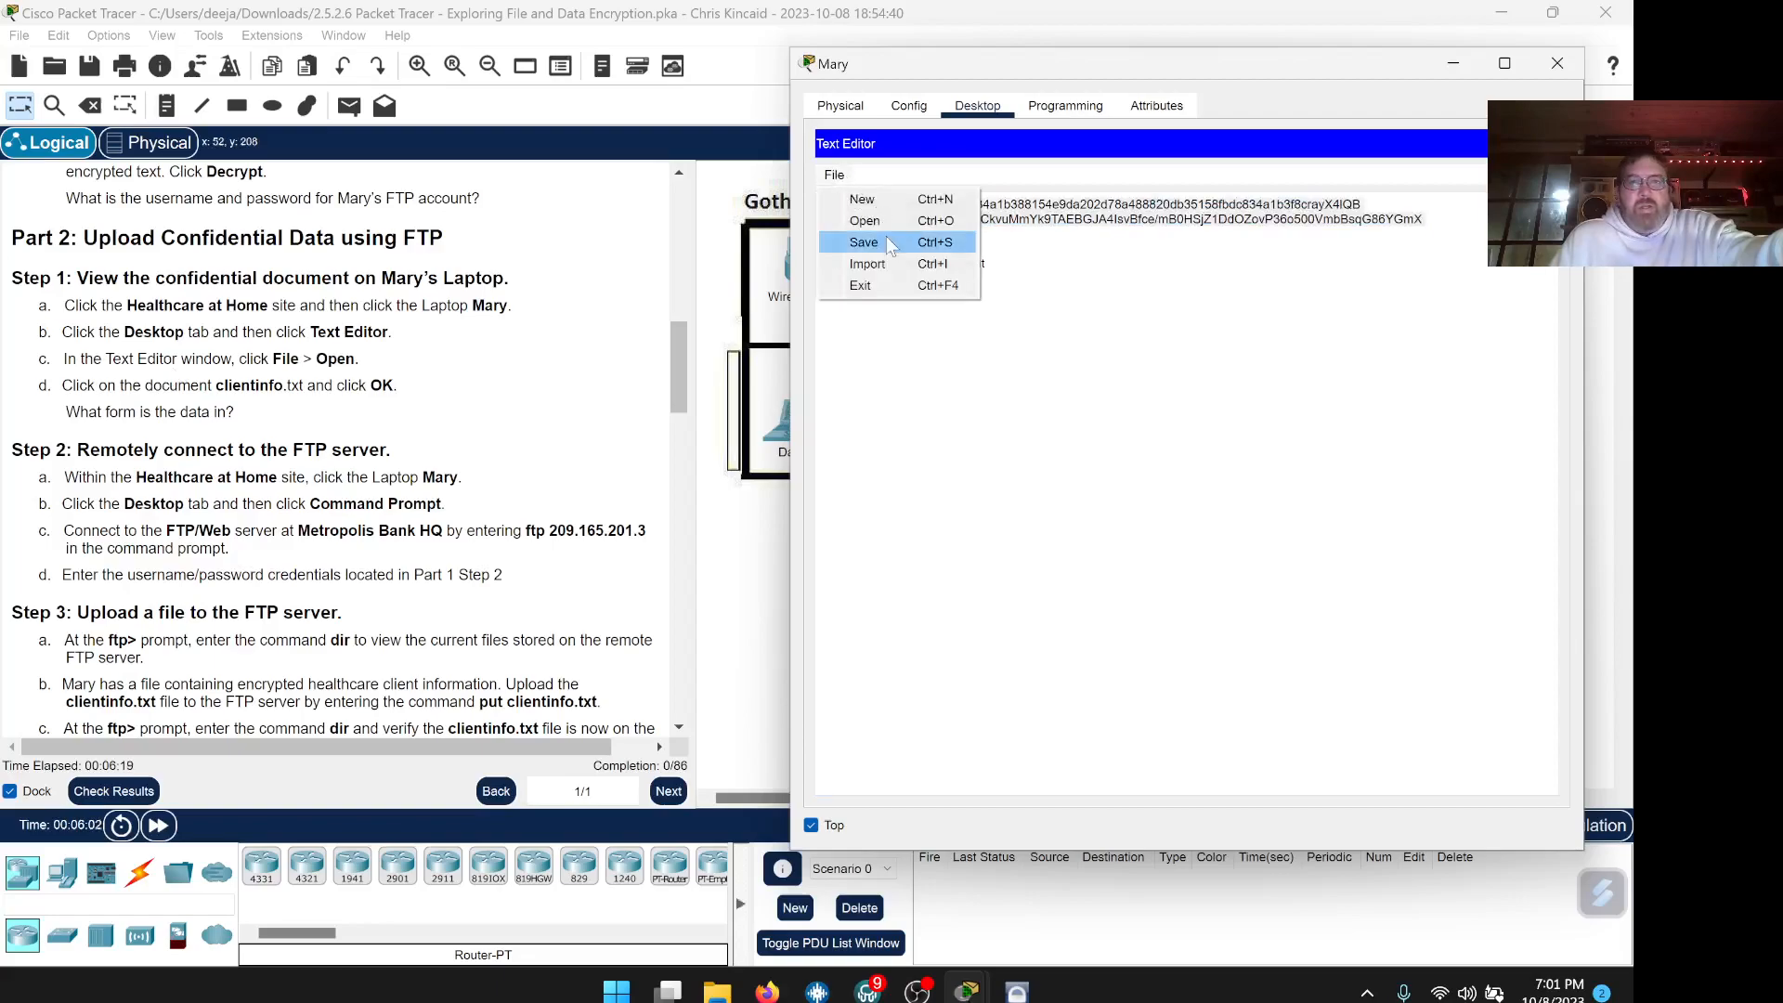
left_click(864, 220)
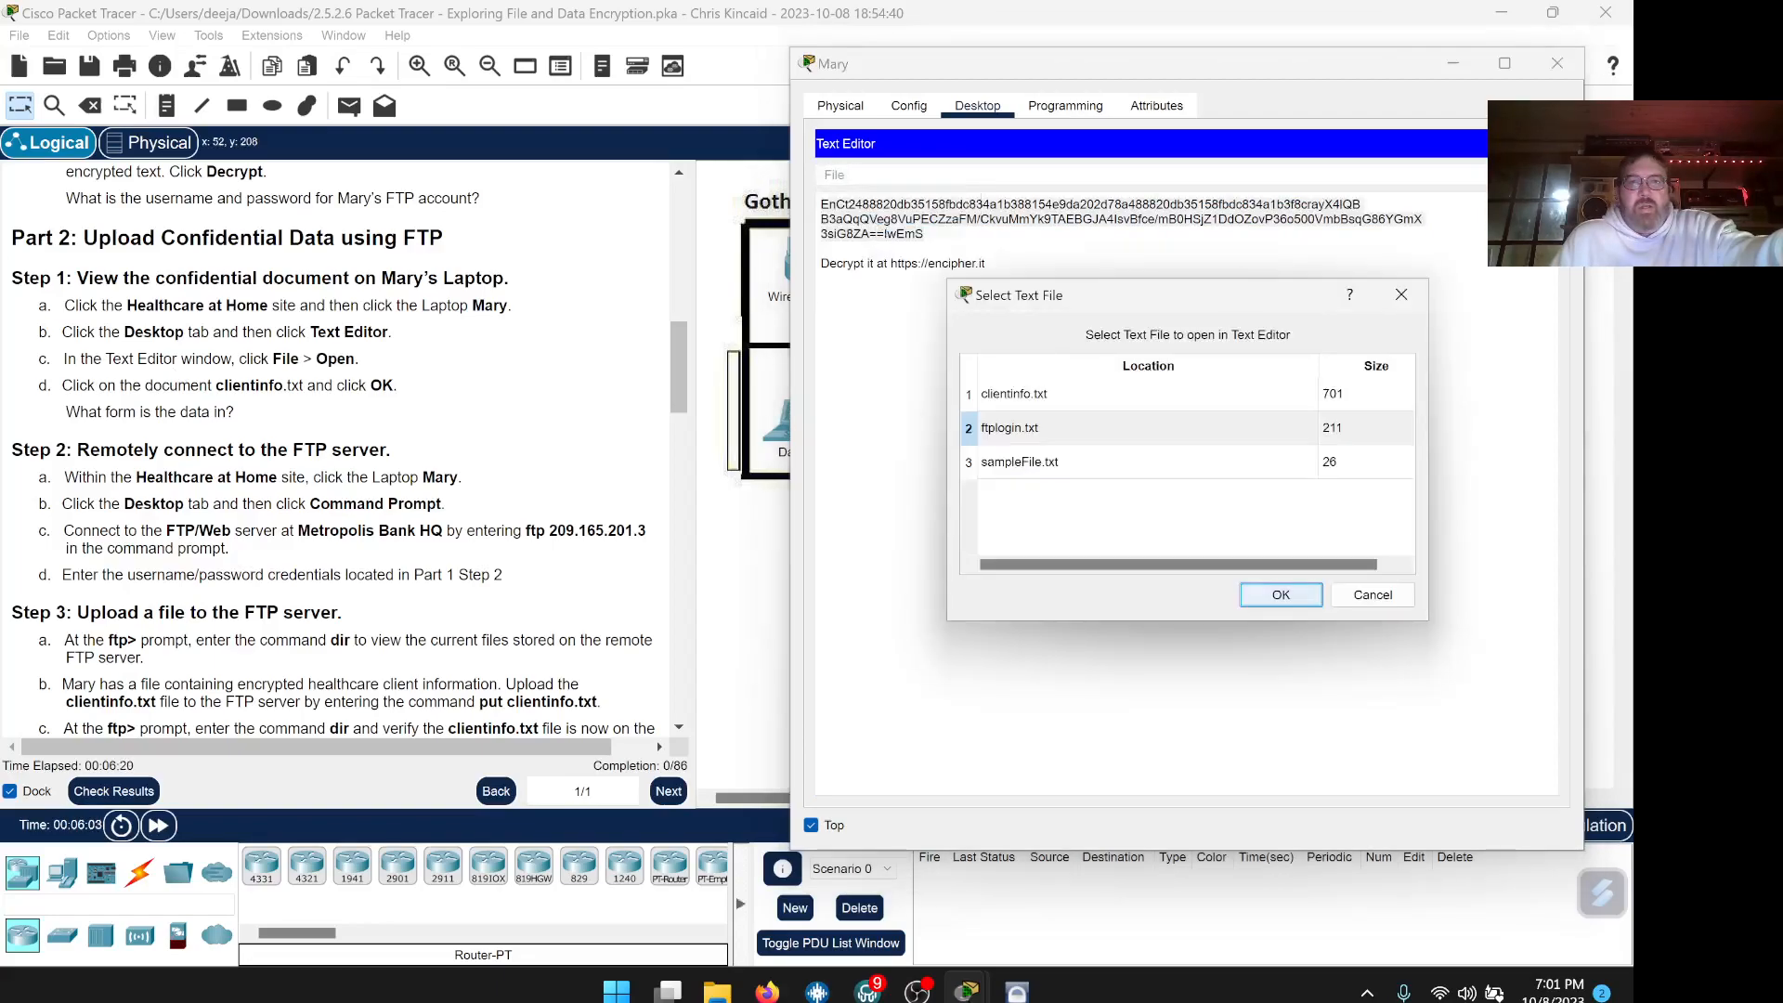
left_click(1058, 399)
left_click(1273, 592)
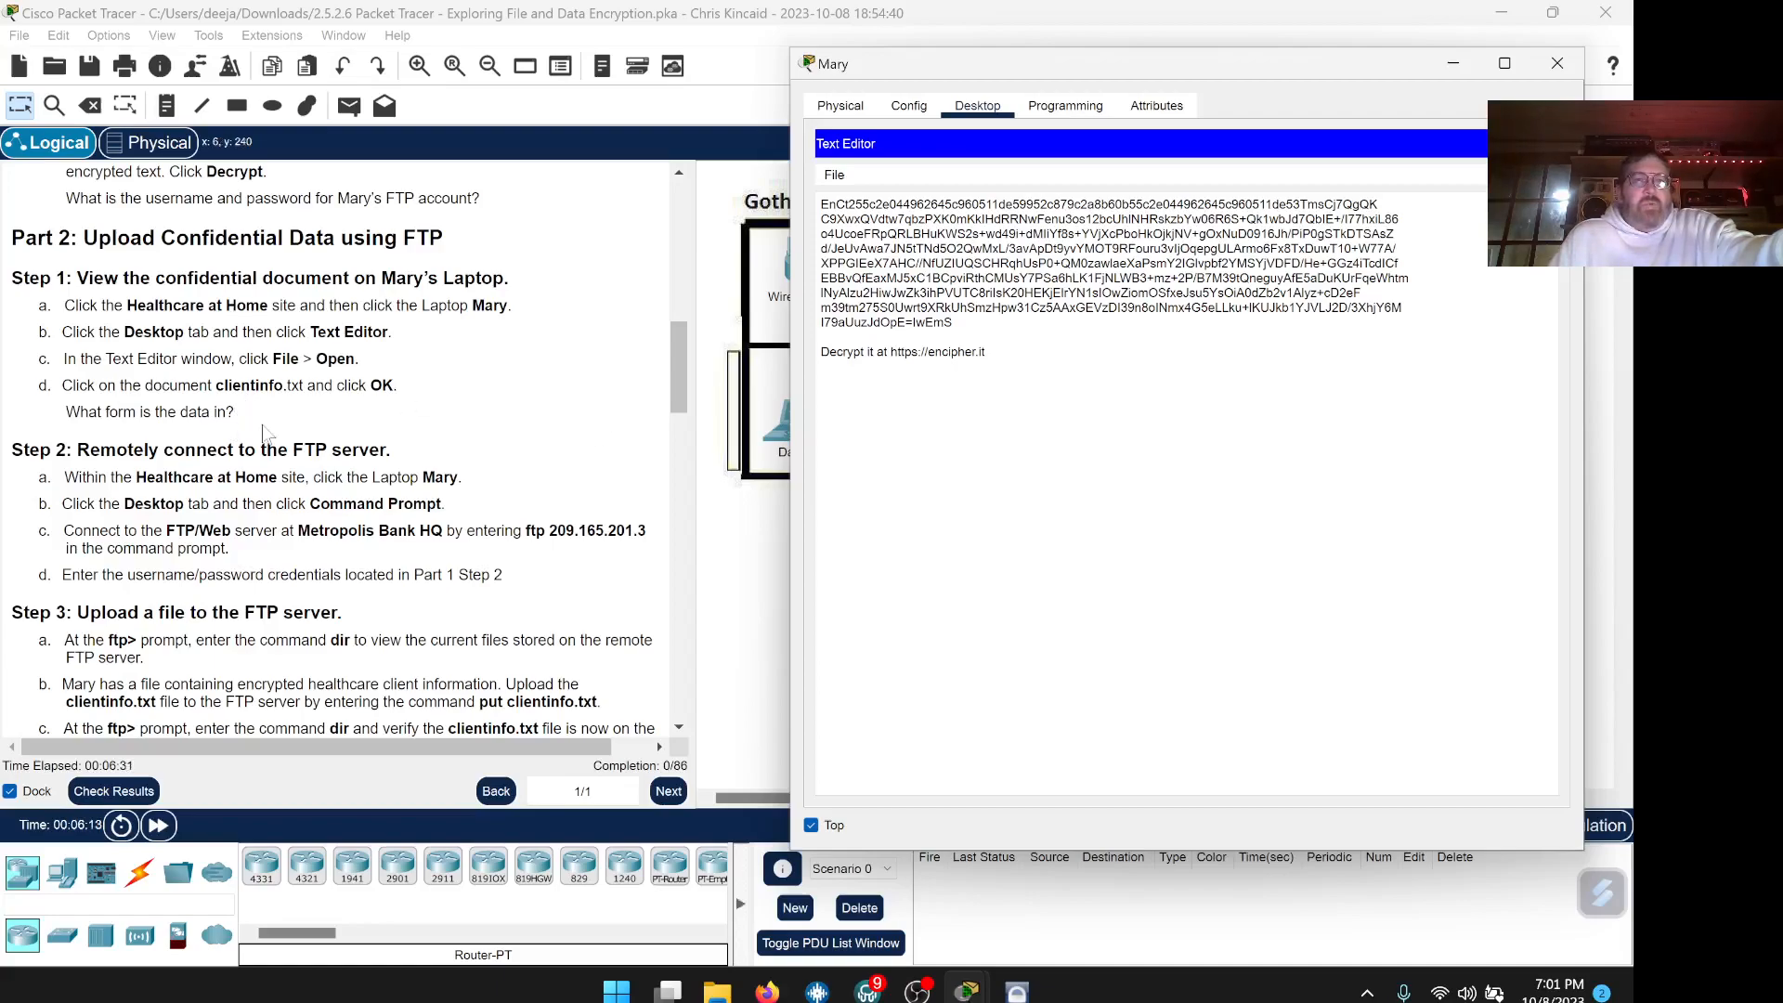
Select the encrypted client text and bring the lab PDF forward
left_click_drag(953, 322, 821, 202)
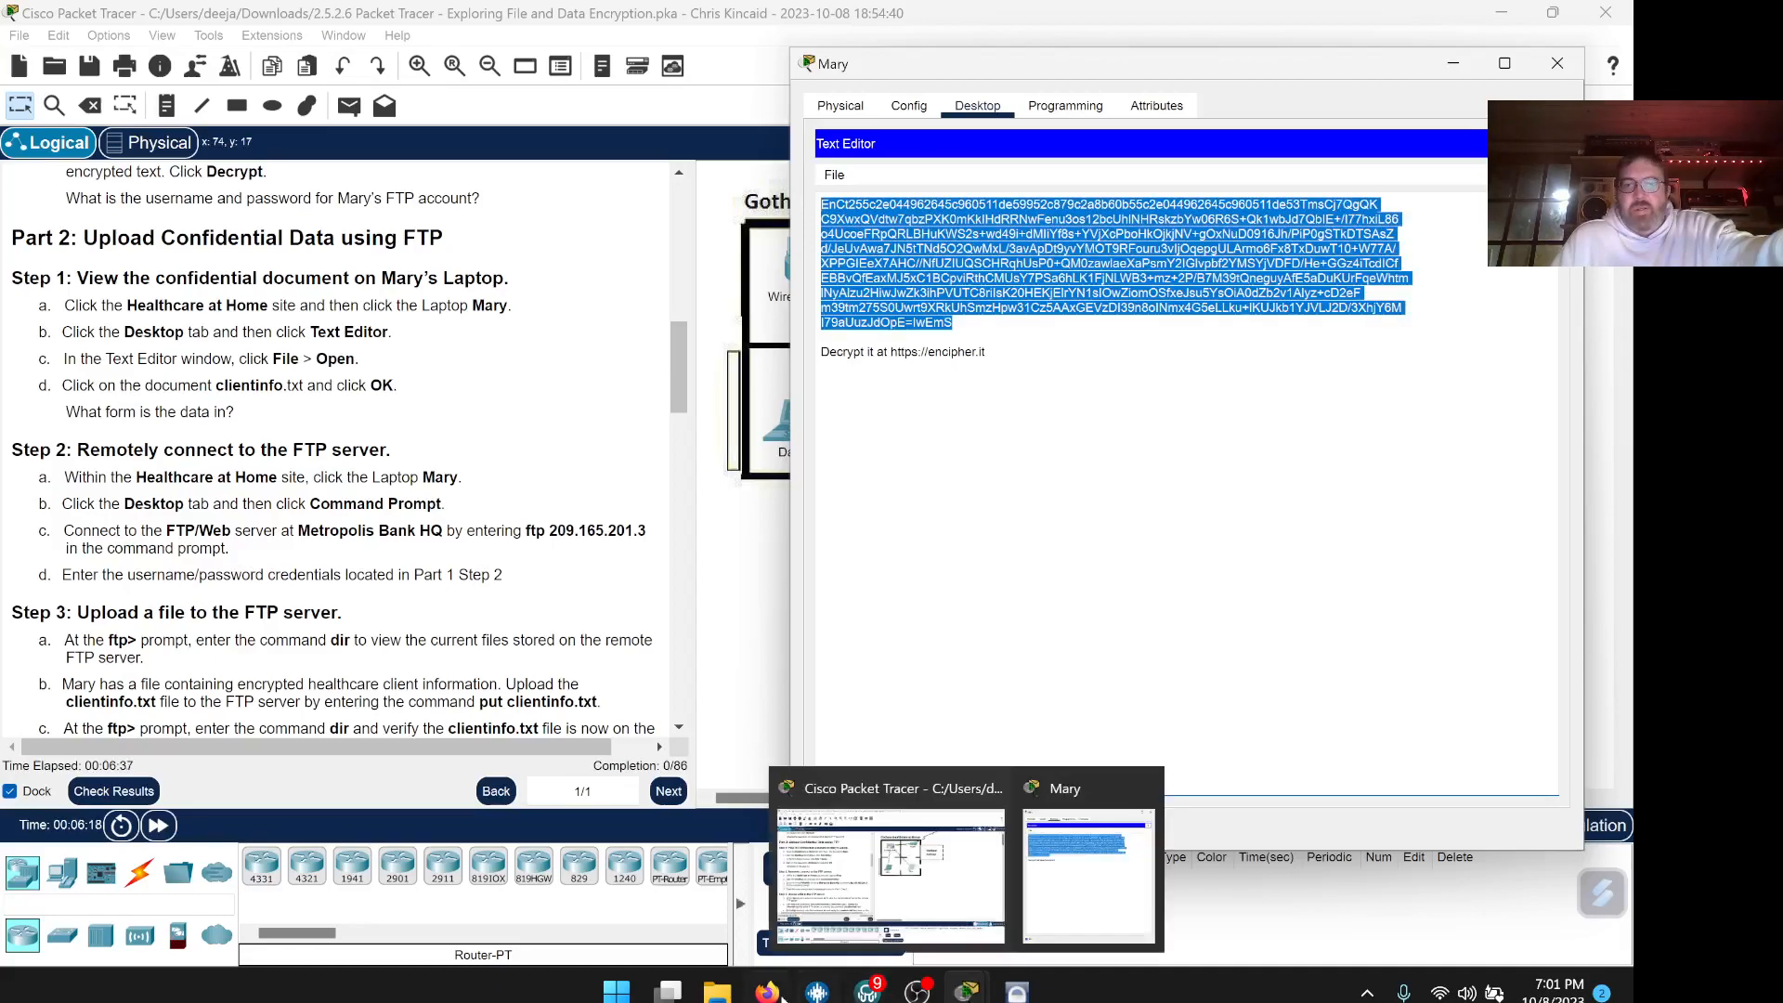
mouse_move(767, 990)
left_click(785, 880)
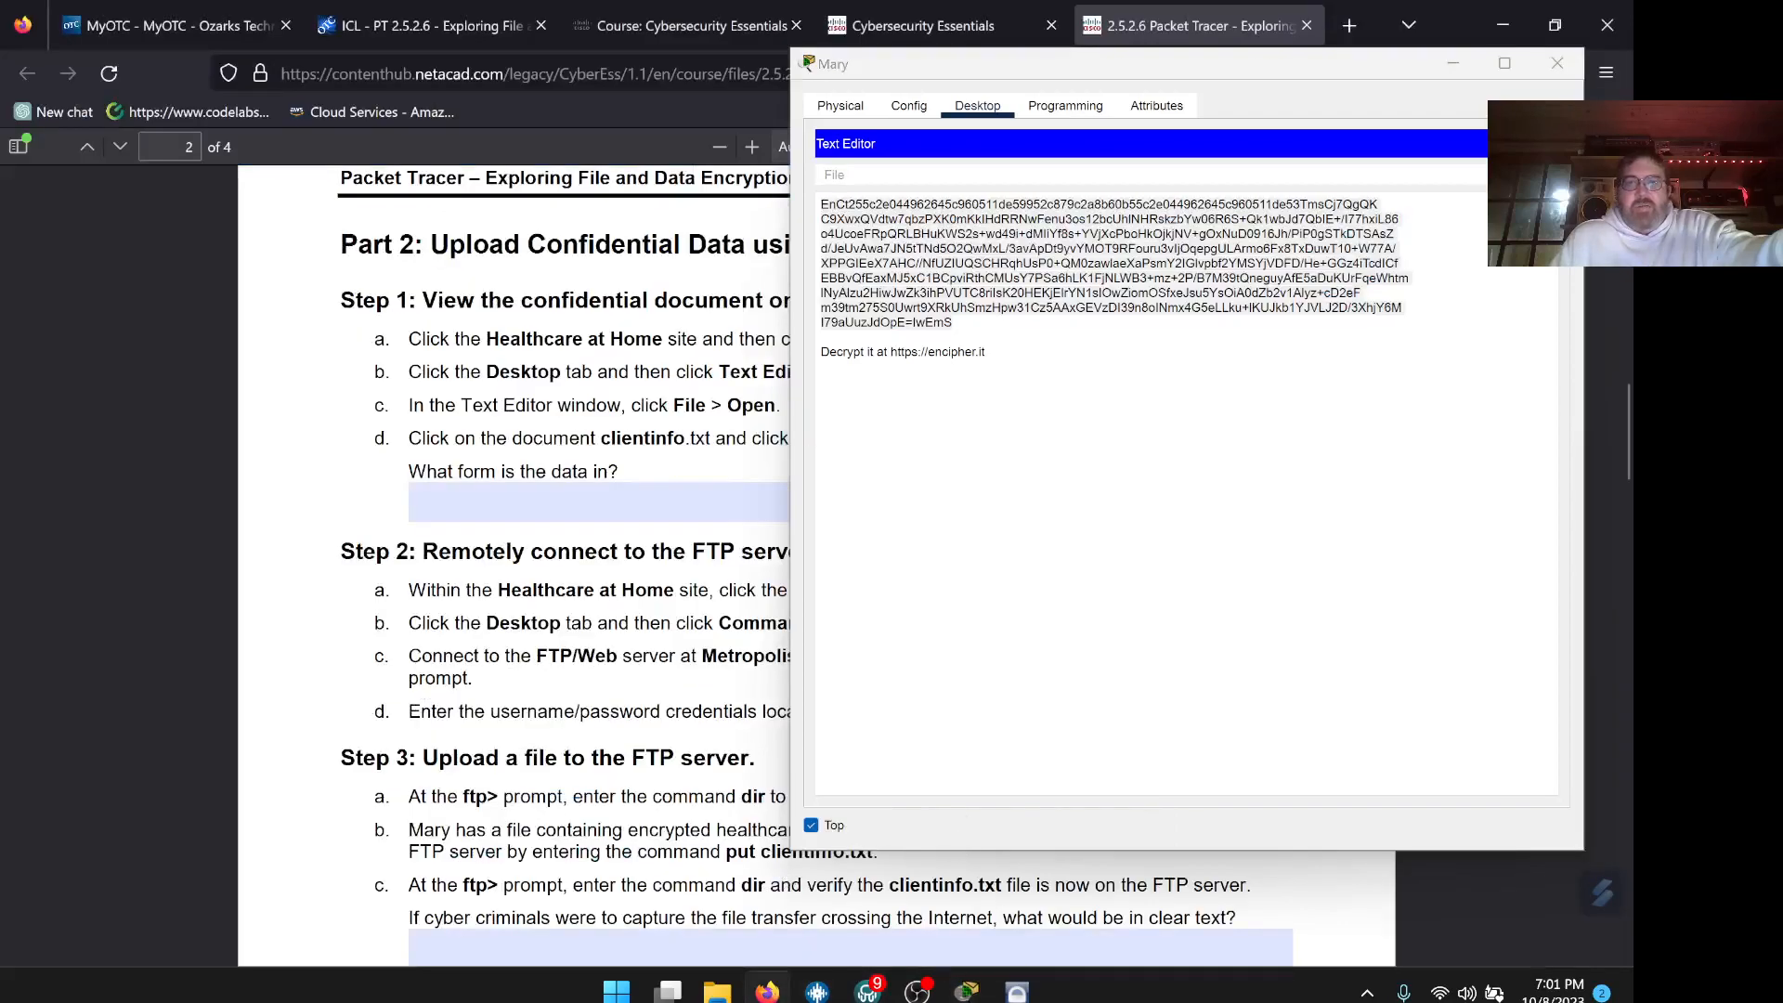
Answer the data-form question with 'Ciphertext, it is encrypted'
left_click_drag(1037, 89, 1519, 190)
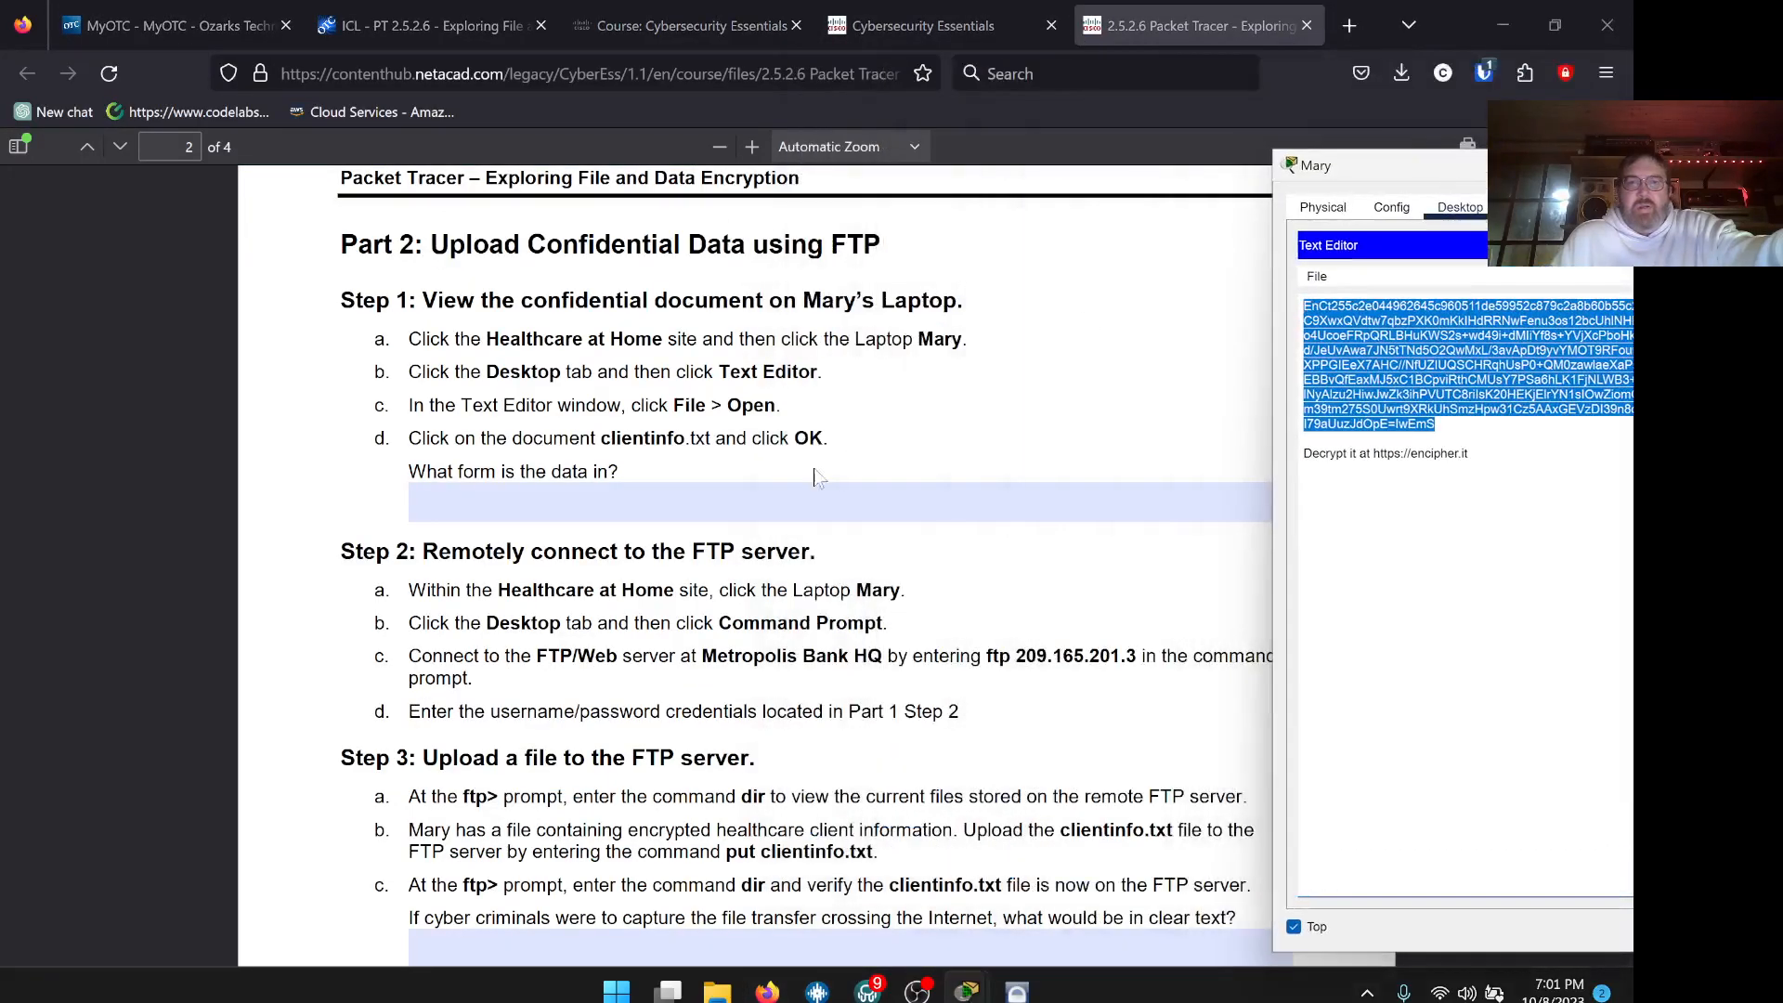
left_click(836, 502)
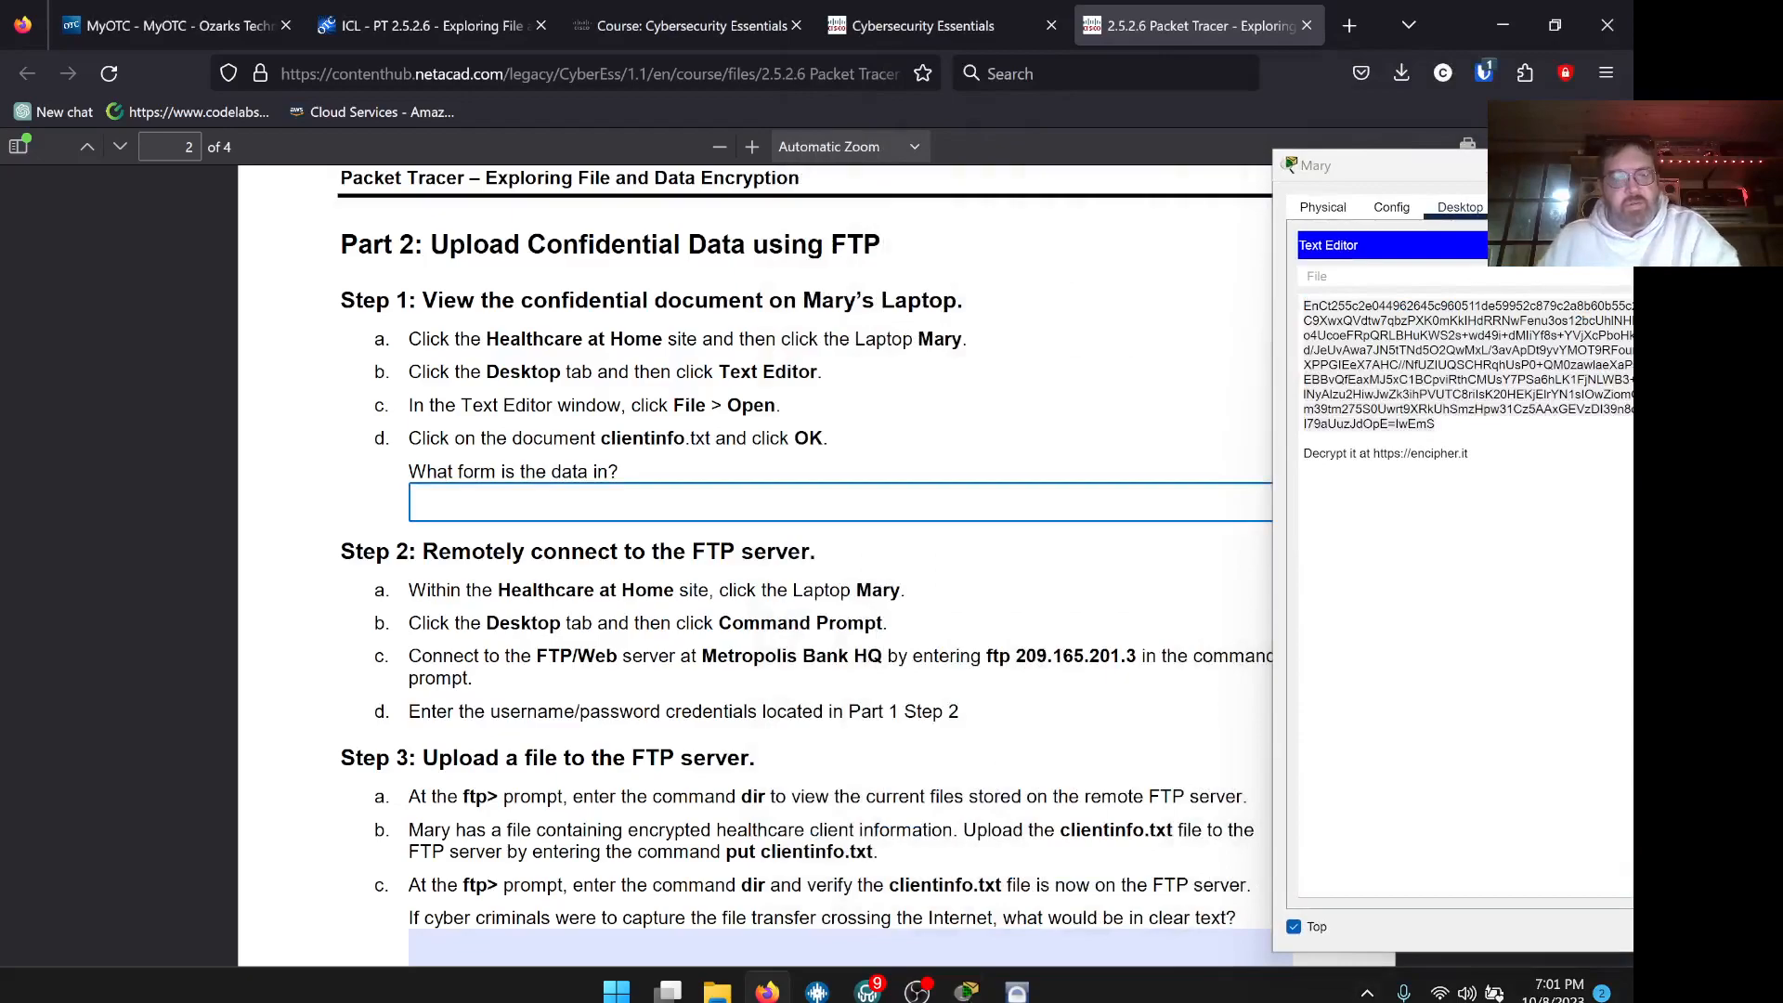
type("Ciphertext")
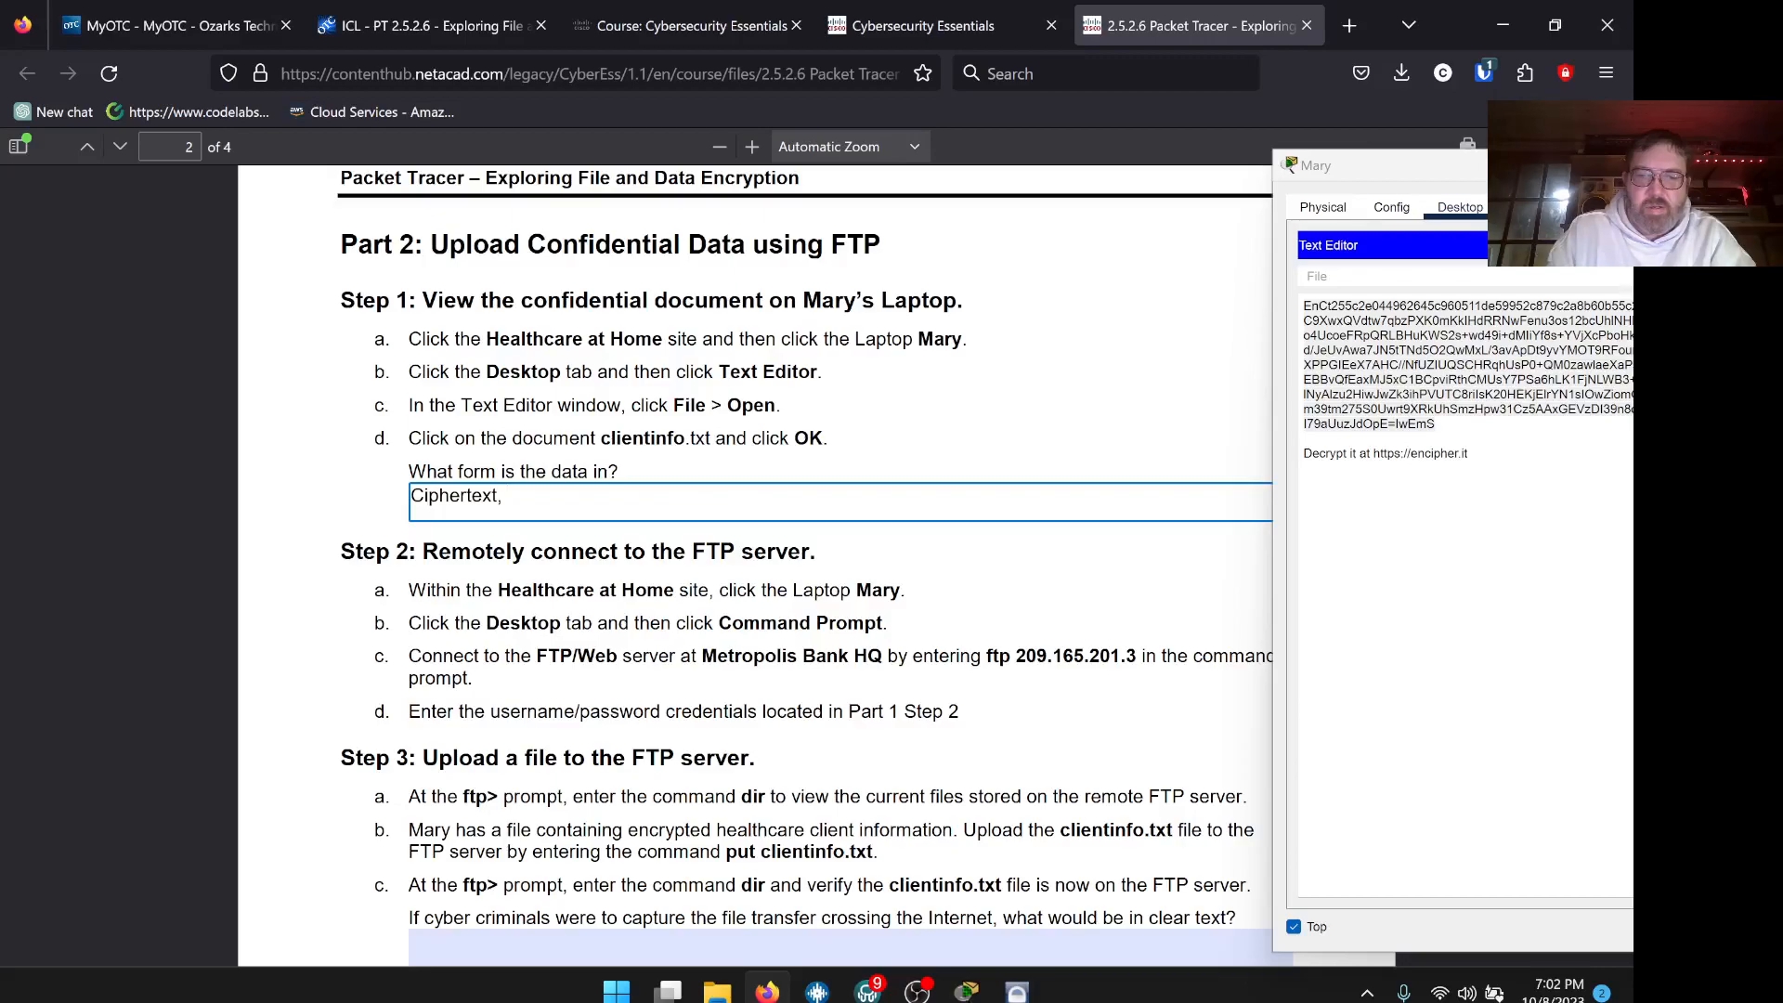
type(", it is en")
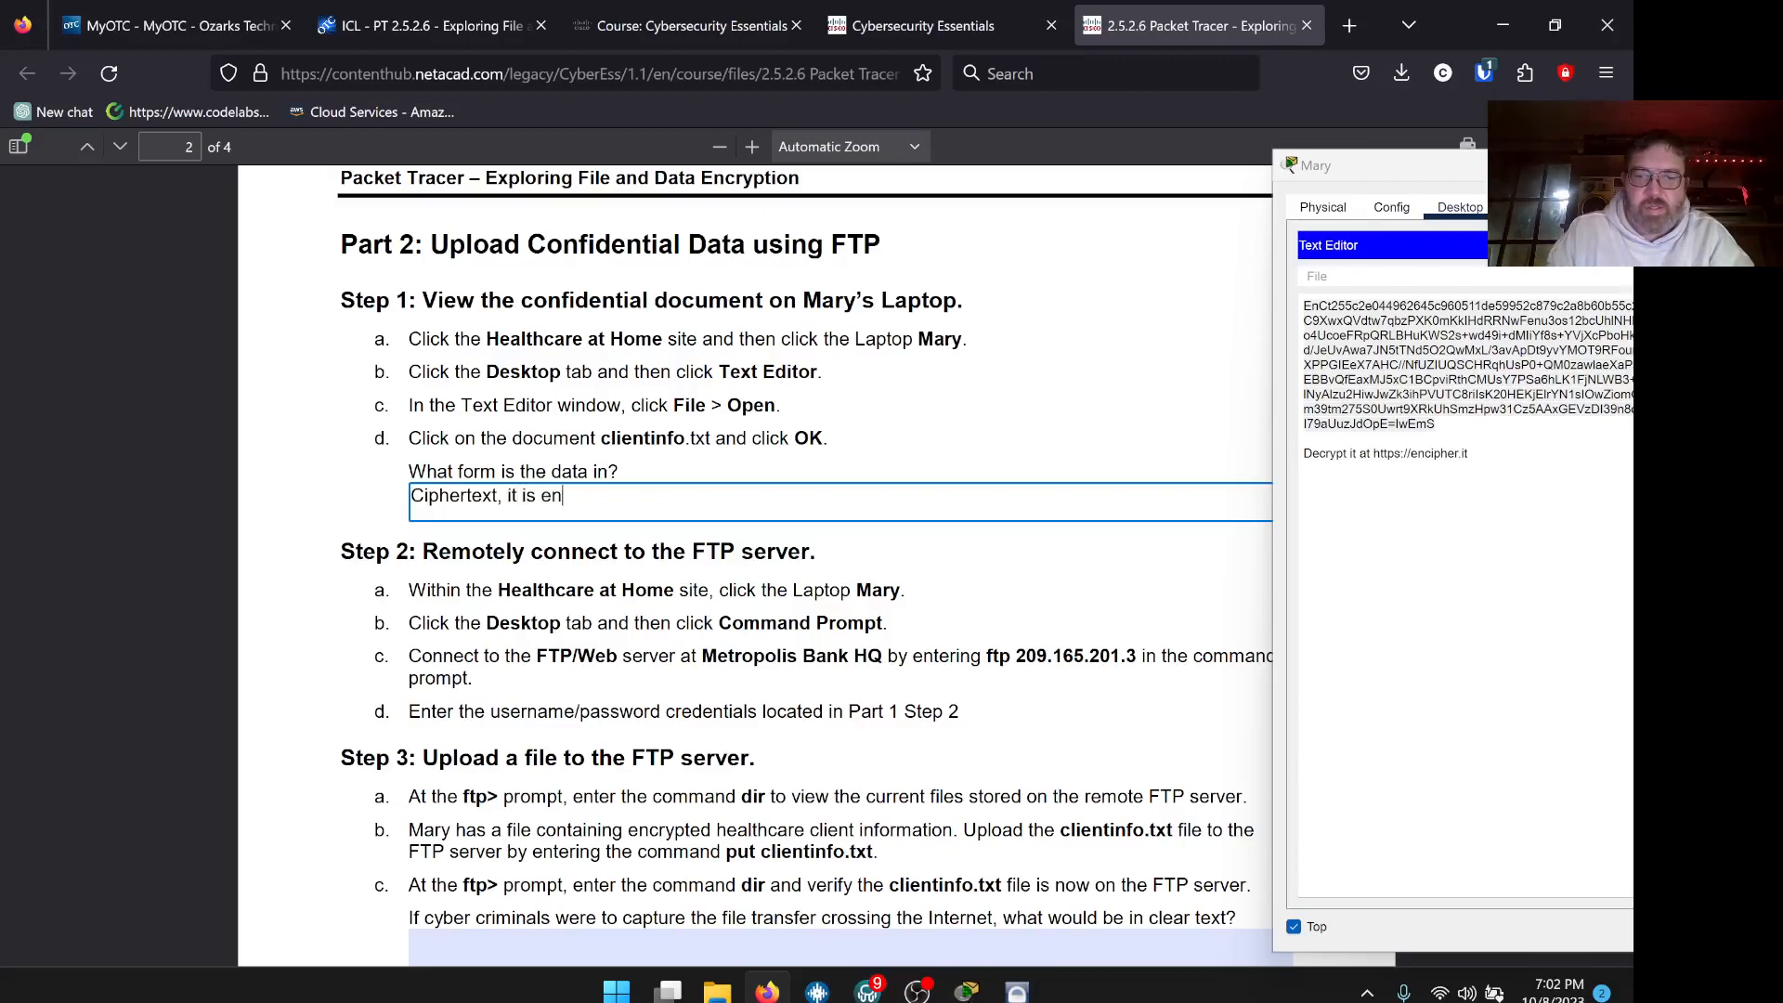
type("crypted")
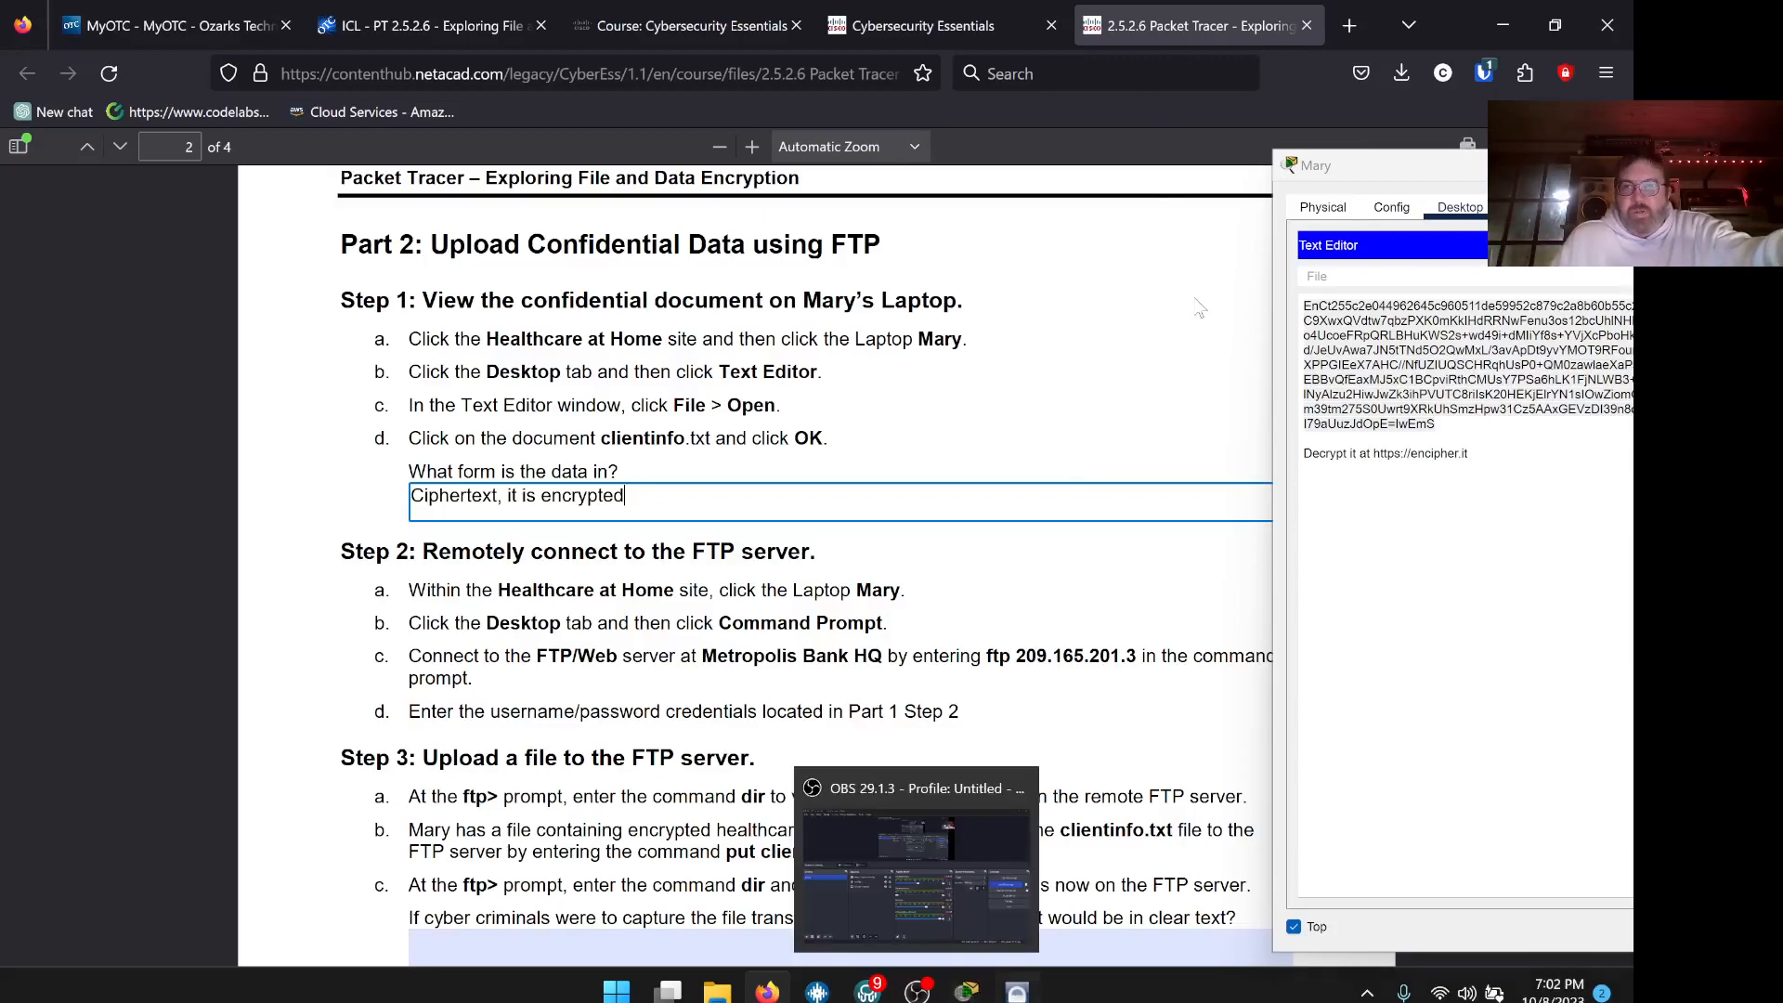
left_click(767, 992)
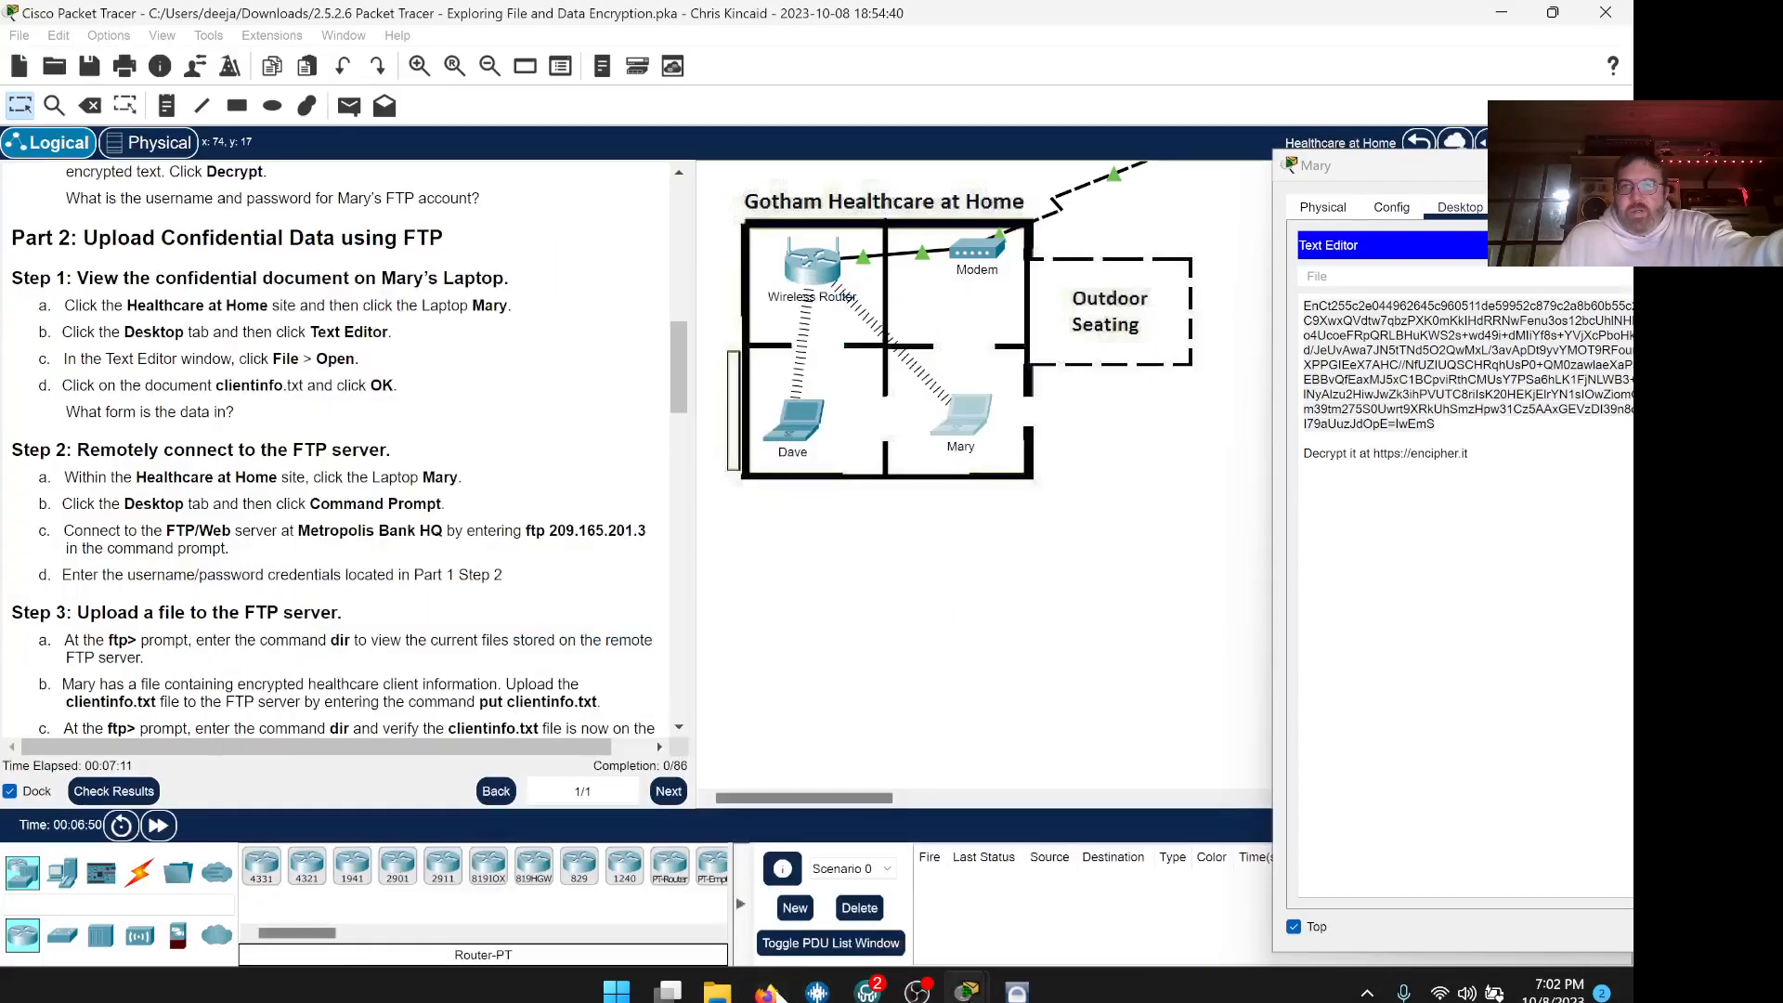
left_click_drag(1448, 181, 905, 116)
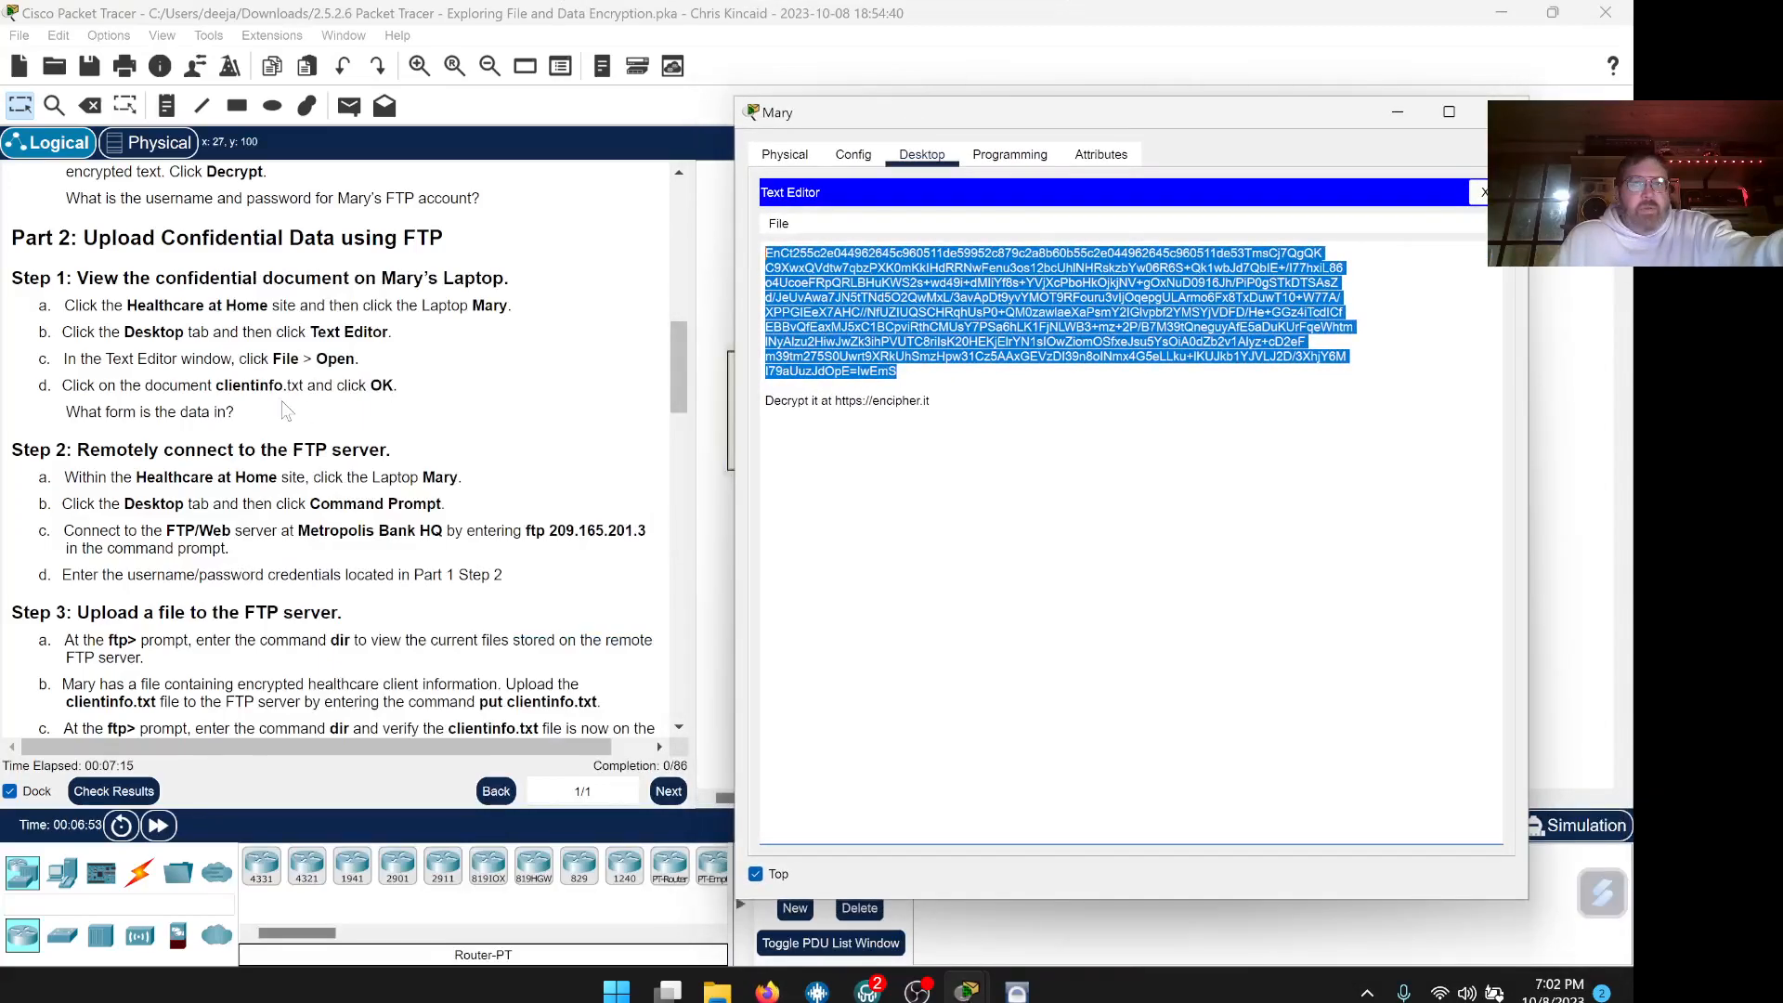
scroll(466, 414, "down", 1)
scroll(466, 414, "down", 1)
scroll(466, 414, "up", 2)
scroll(466, 414, "down", 2)
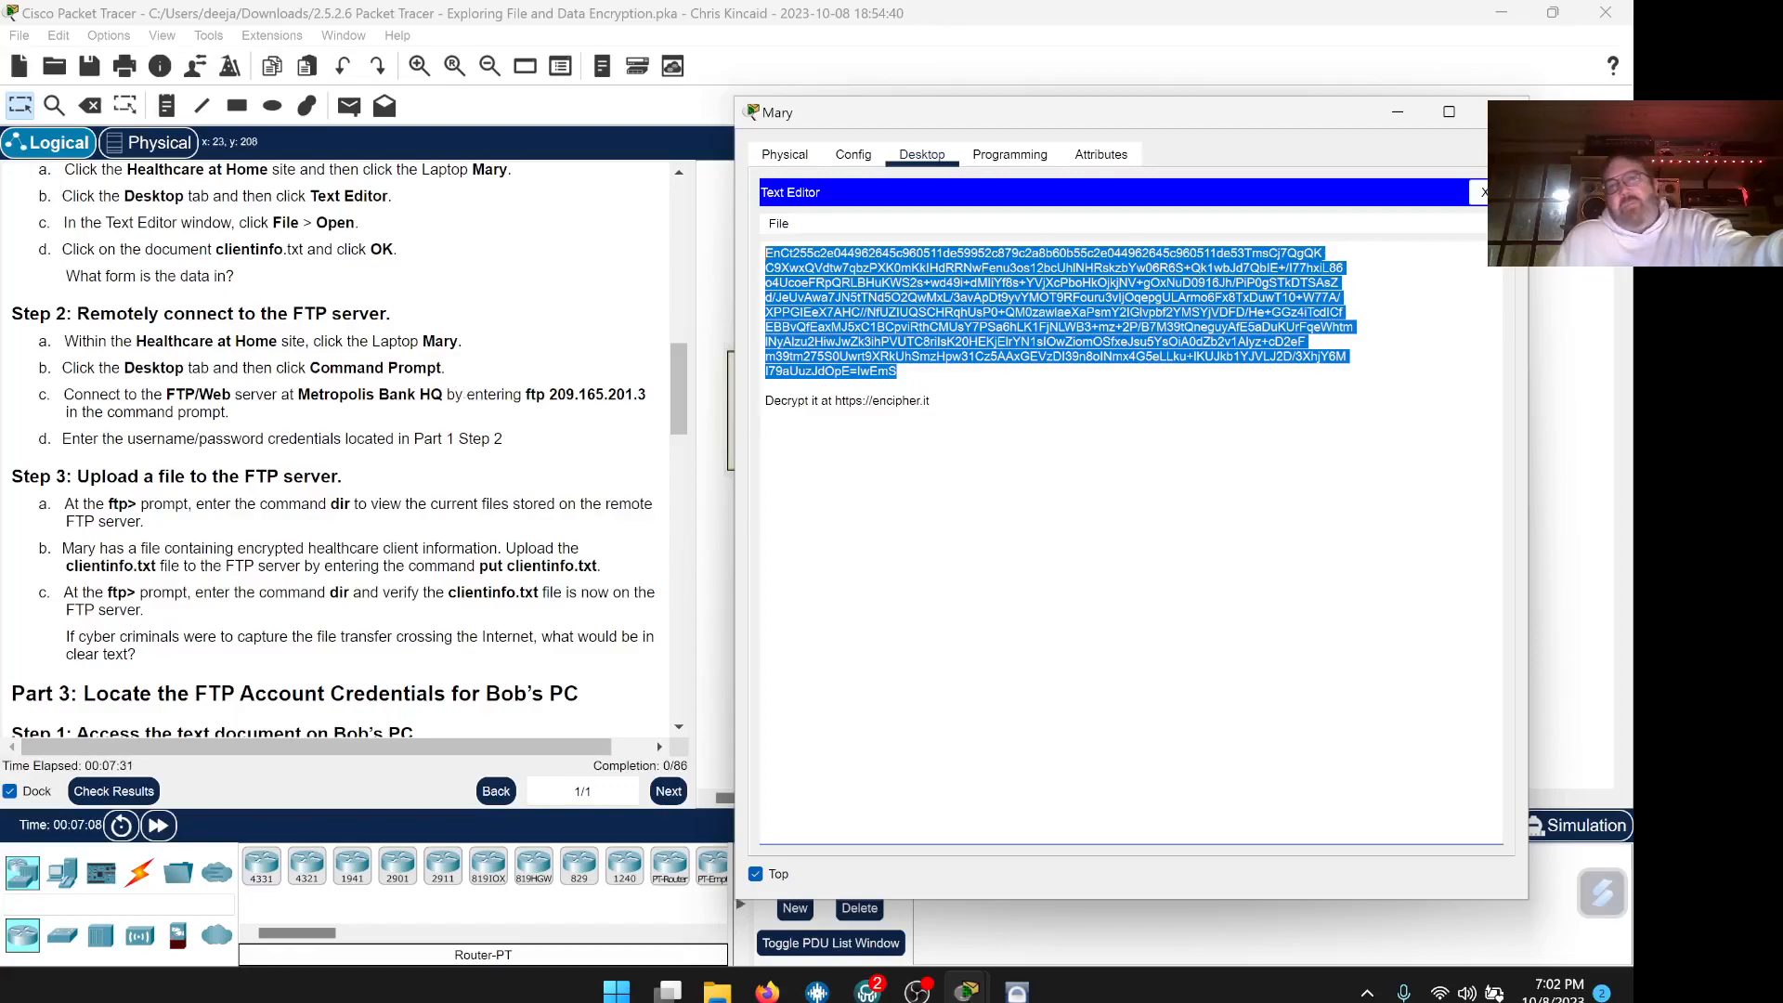
left_click_drag(1108, 123, 1122, 114)
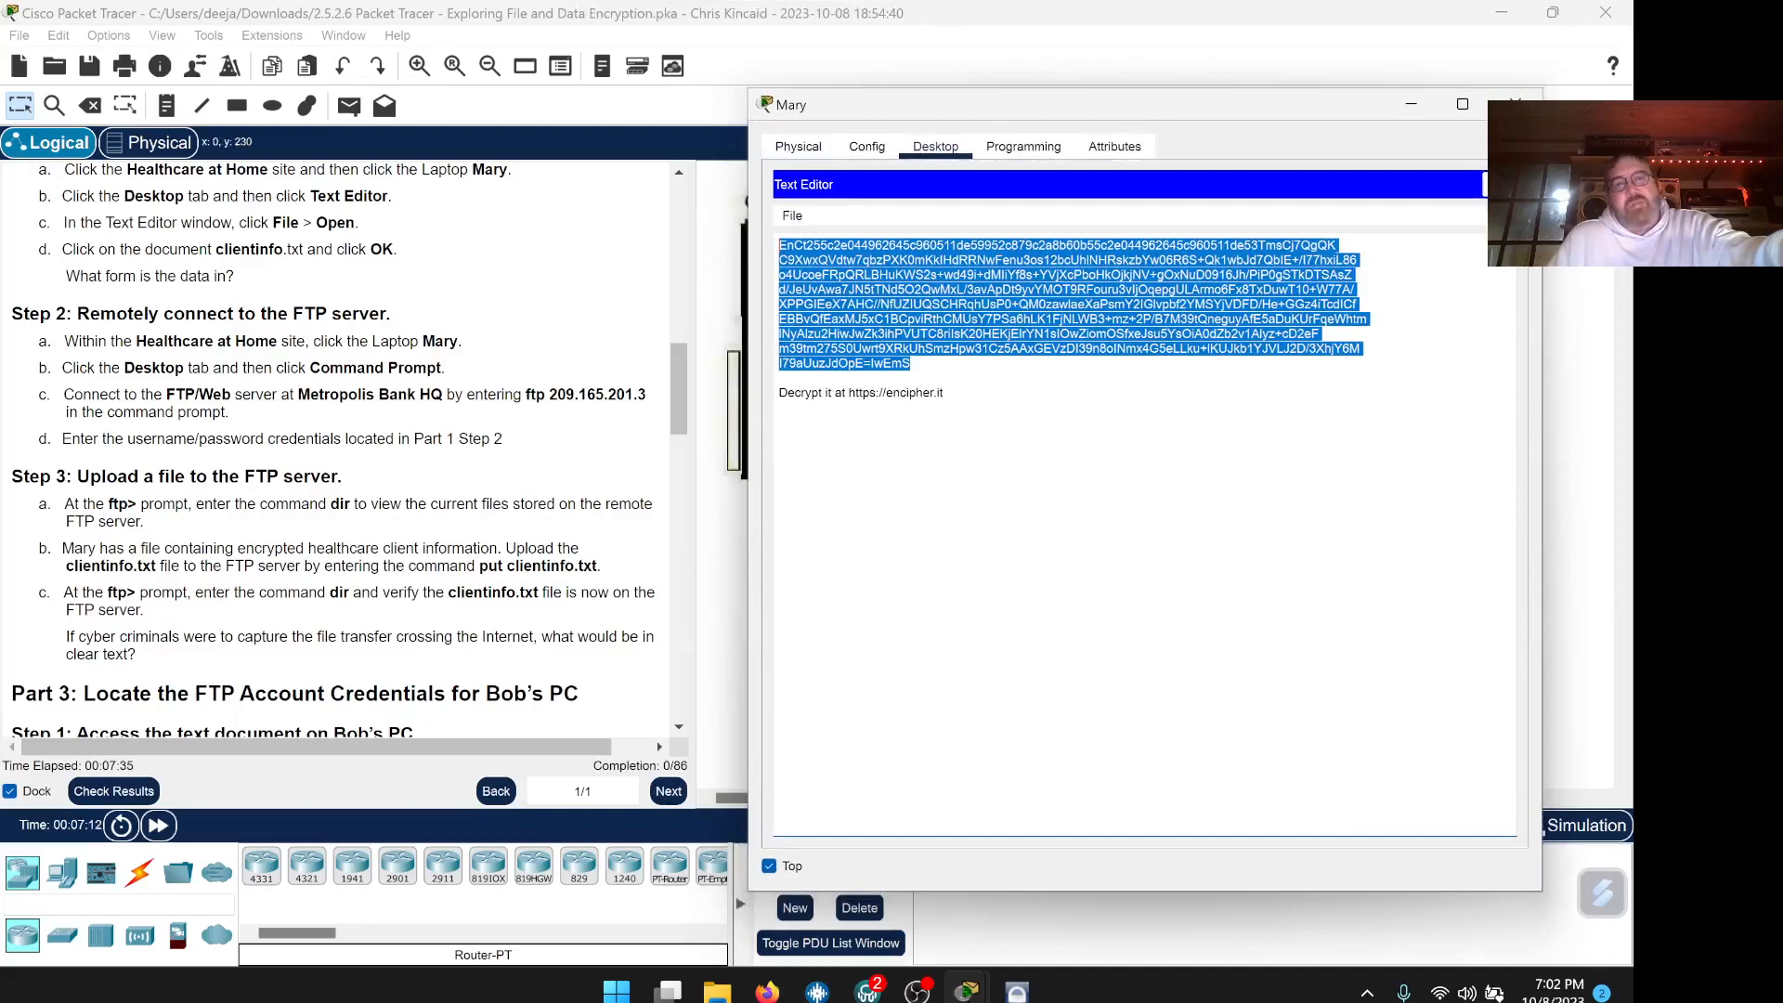
left_click_drag(1055, 107, 1048, 102)
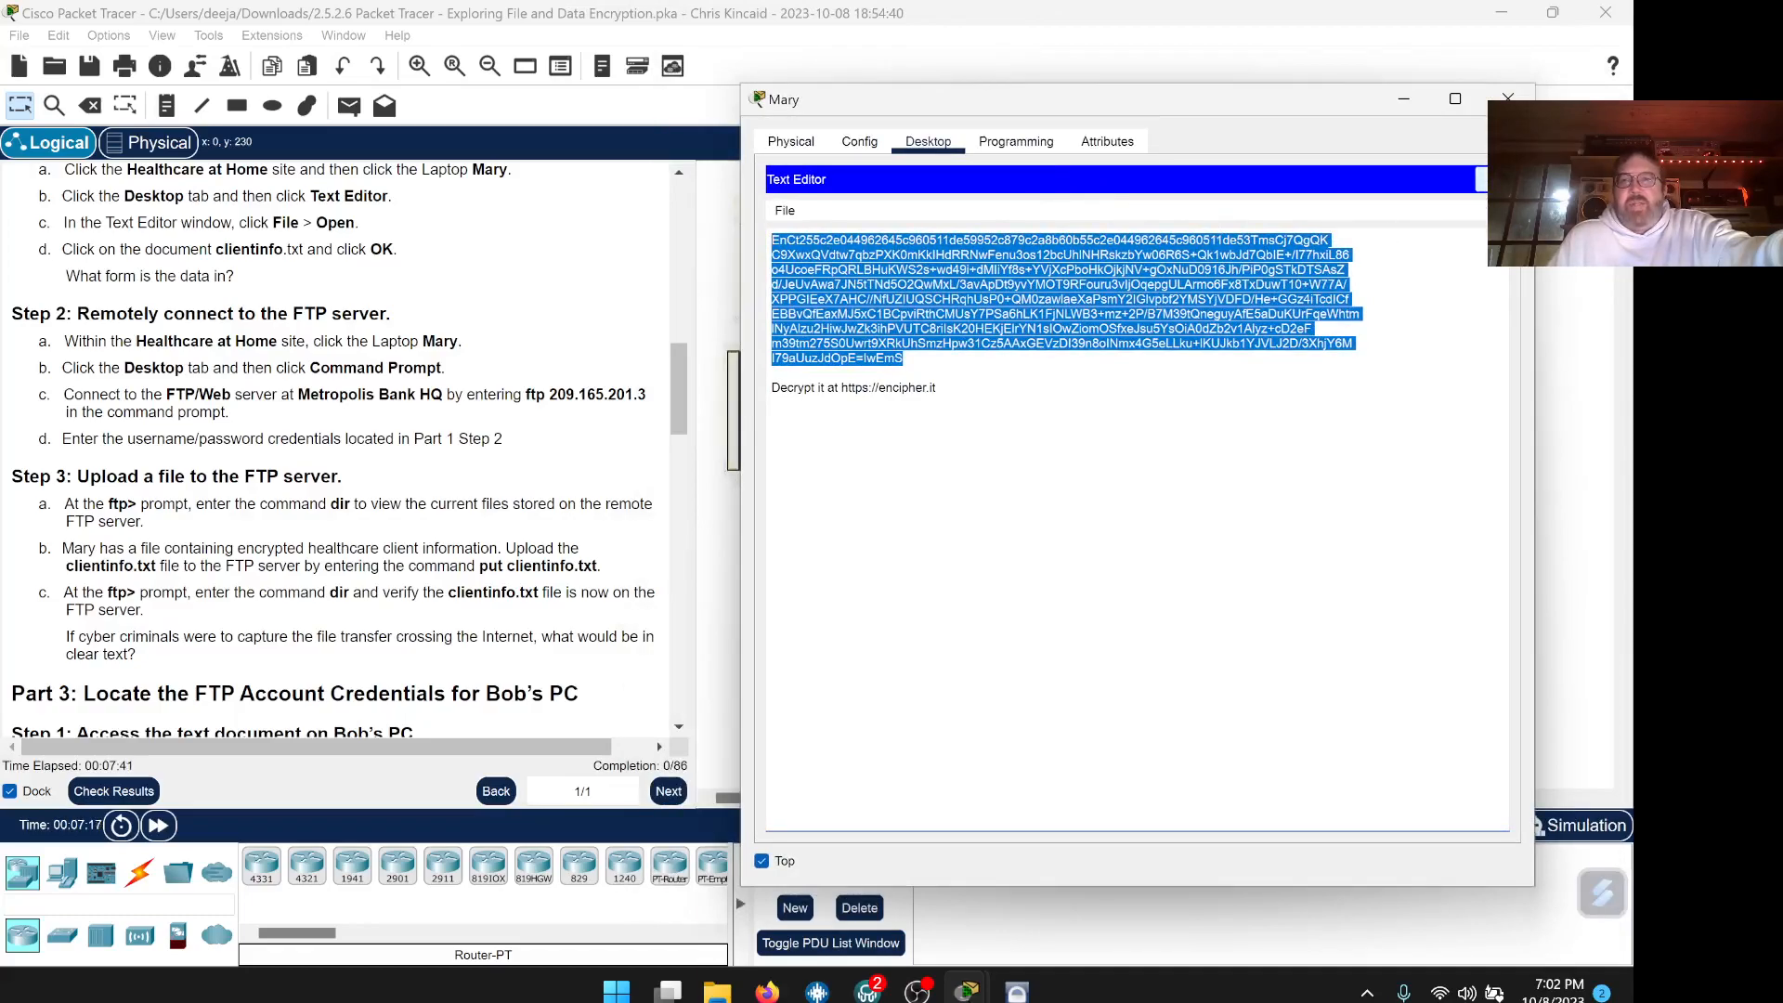
left_click(1492, 179)
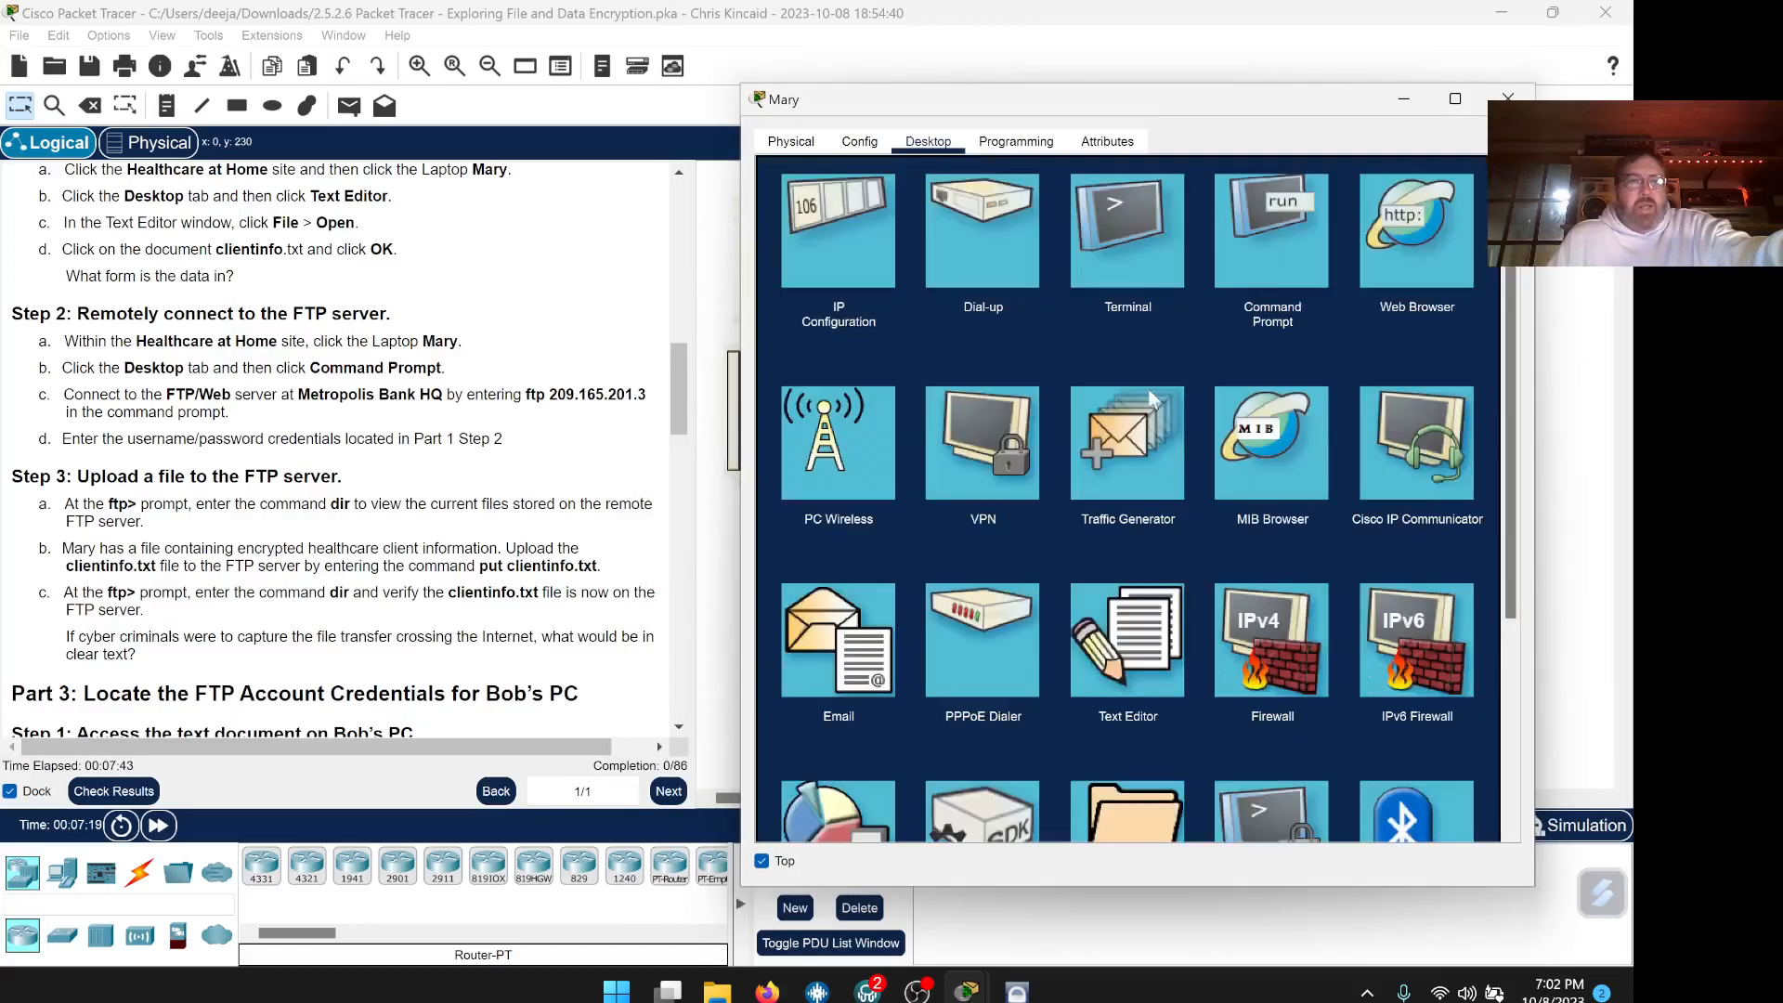
left_click(1284, 253)
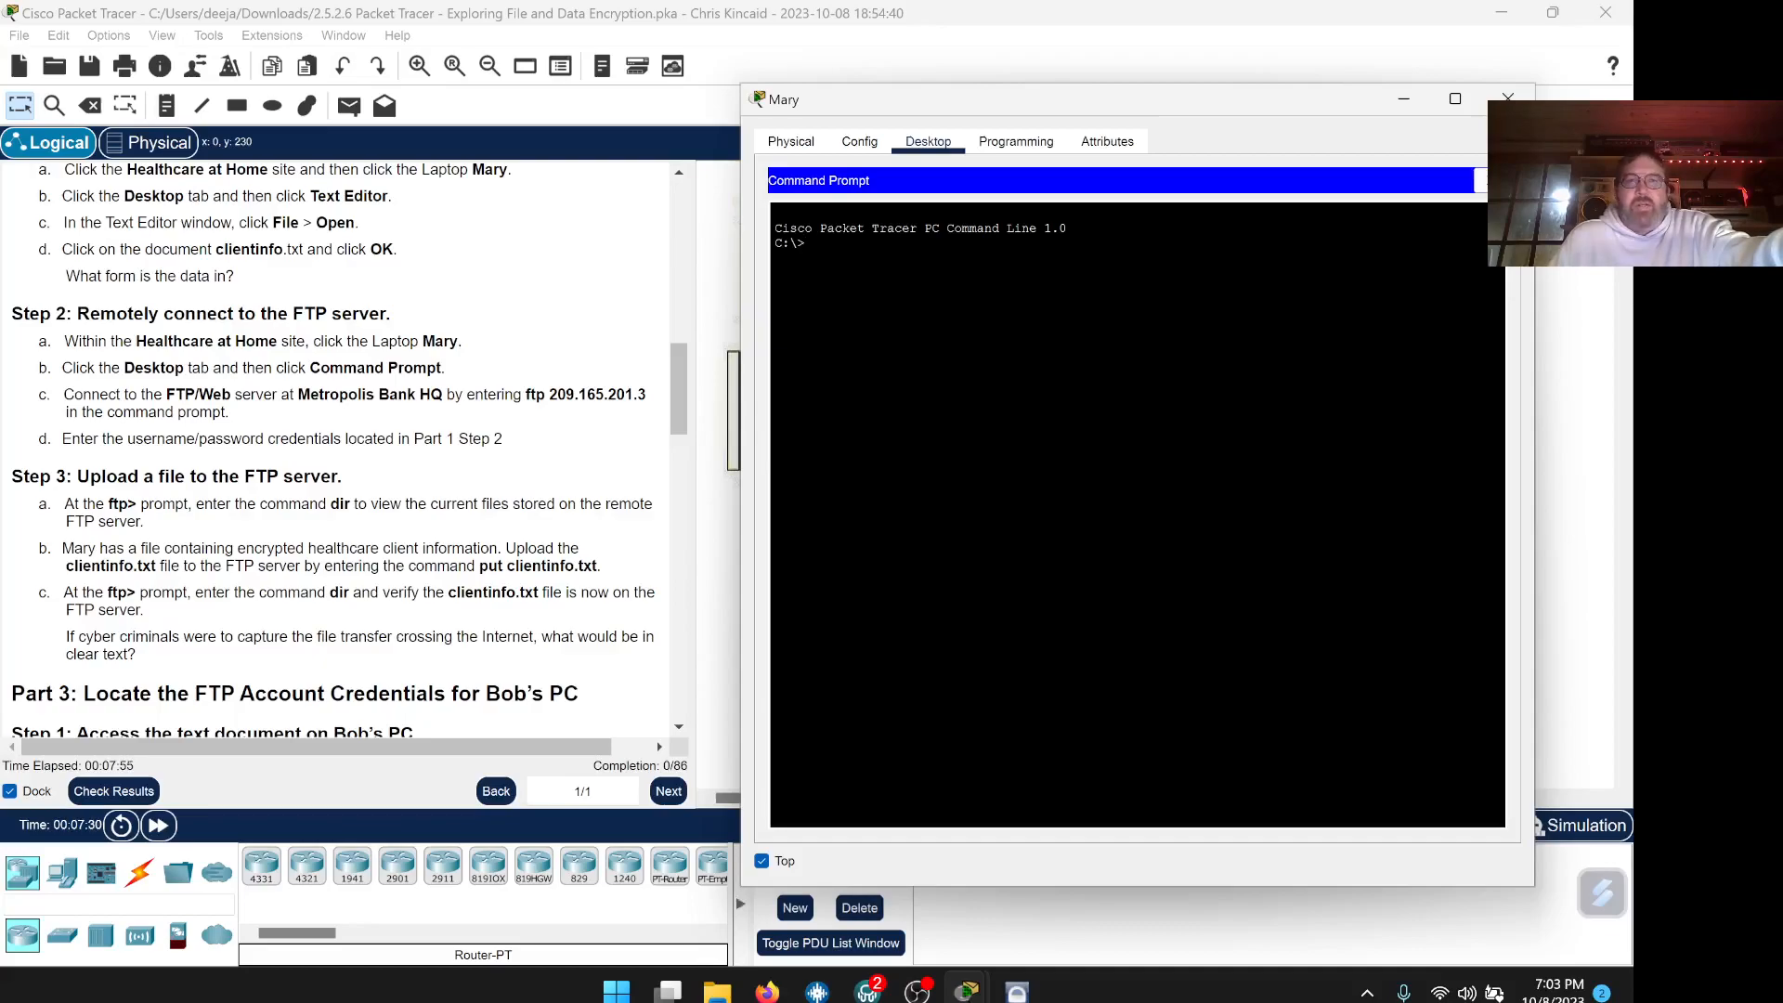
type("ftp")
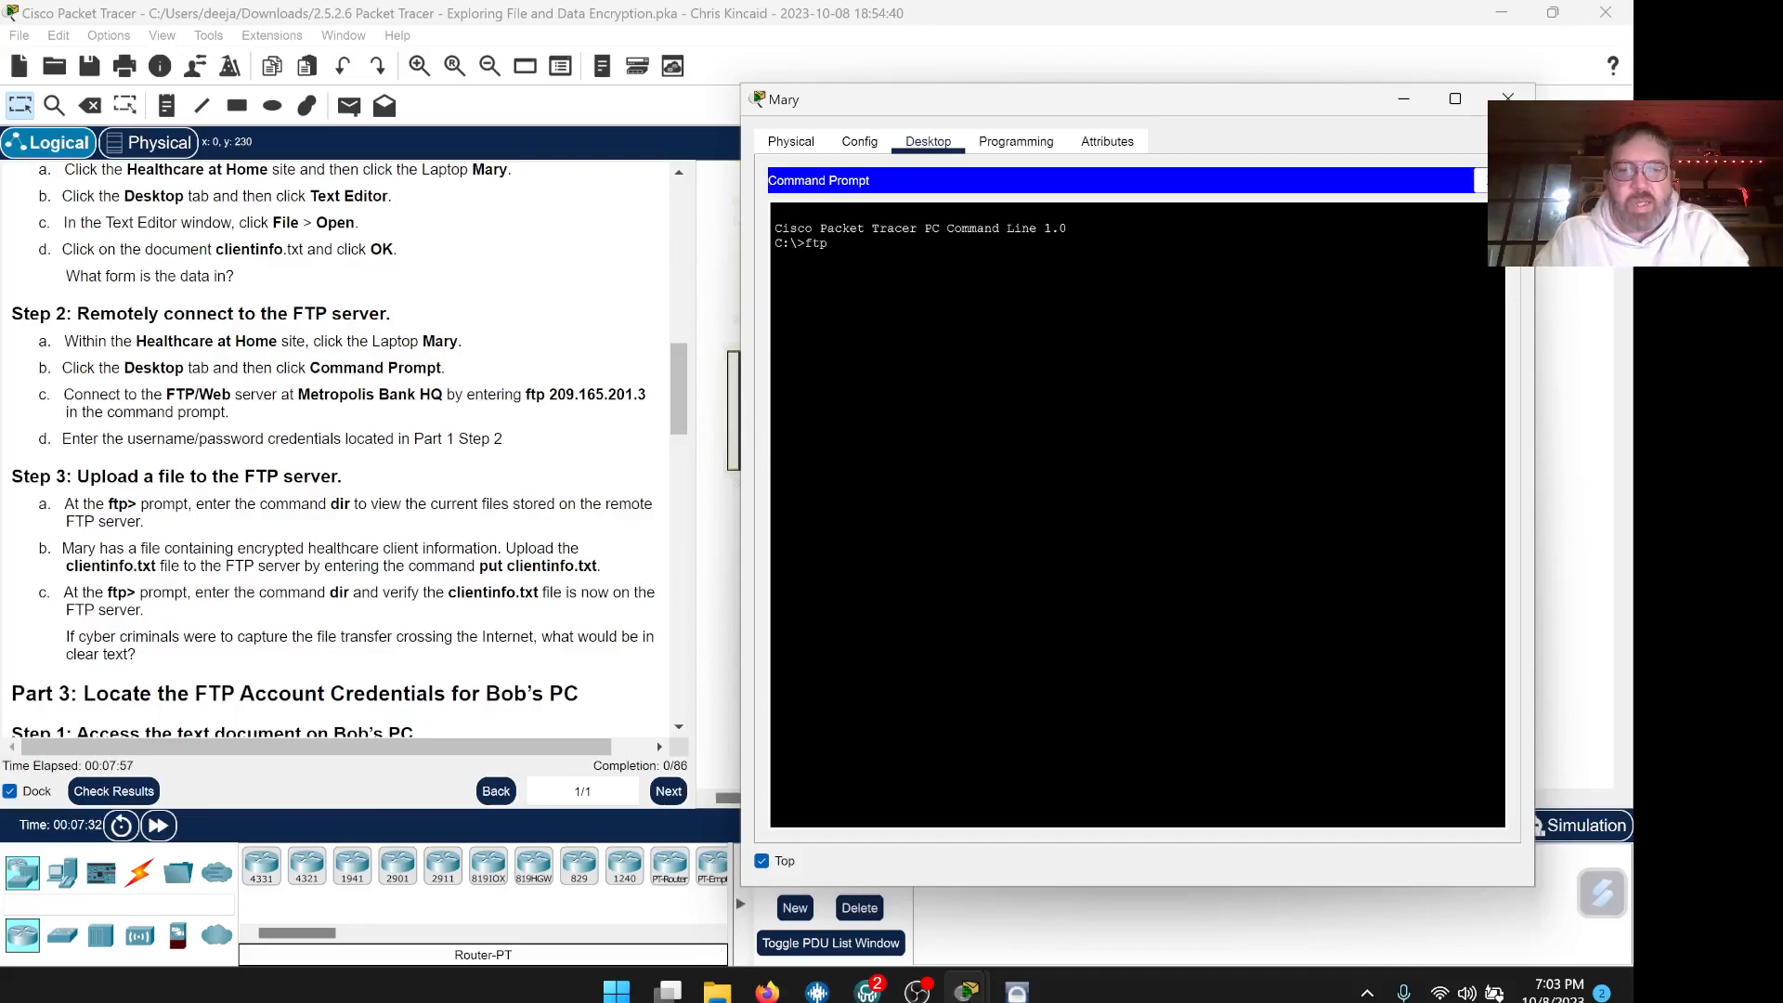
type(" 20")
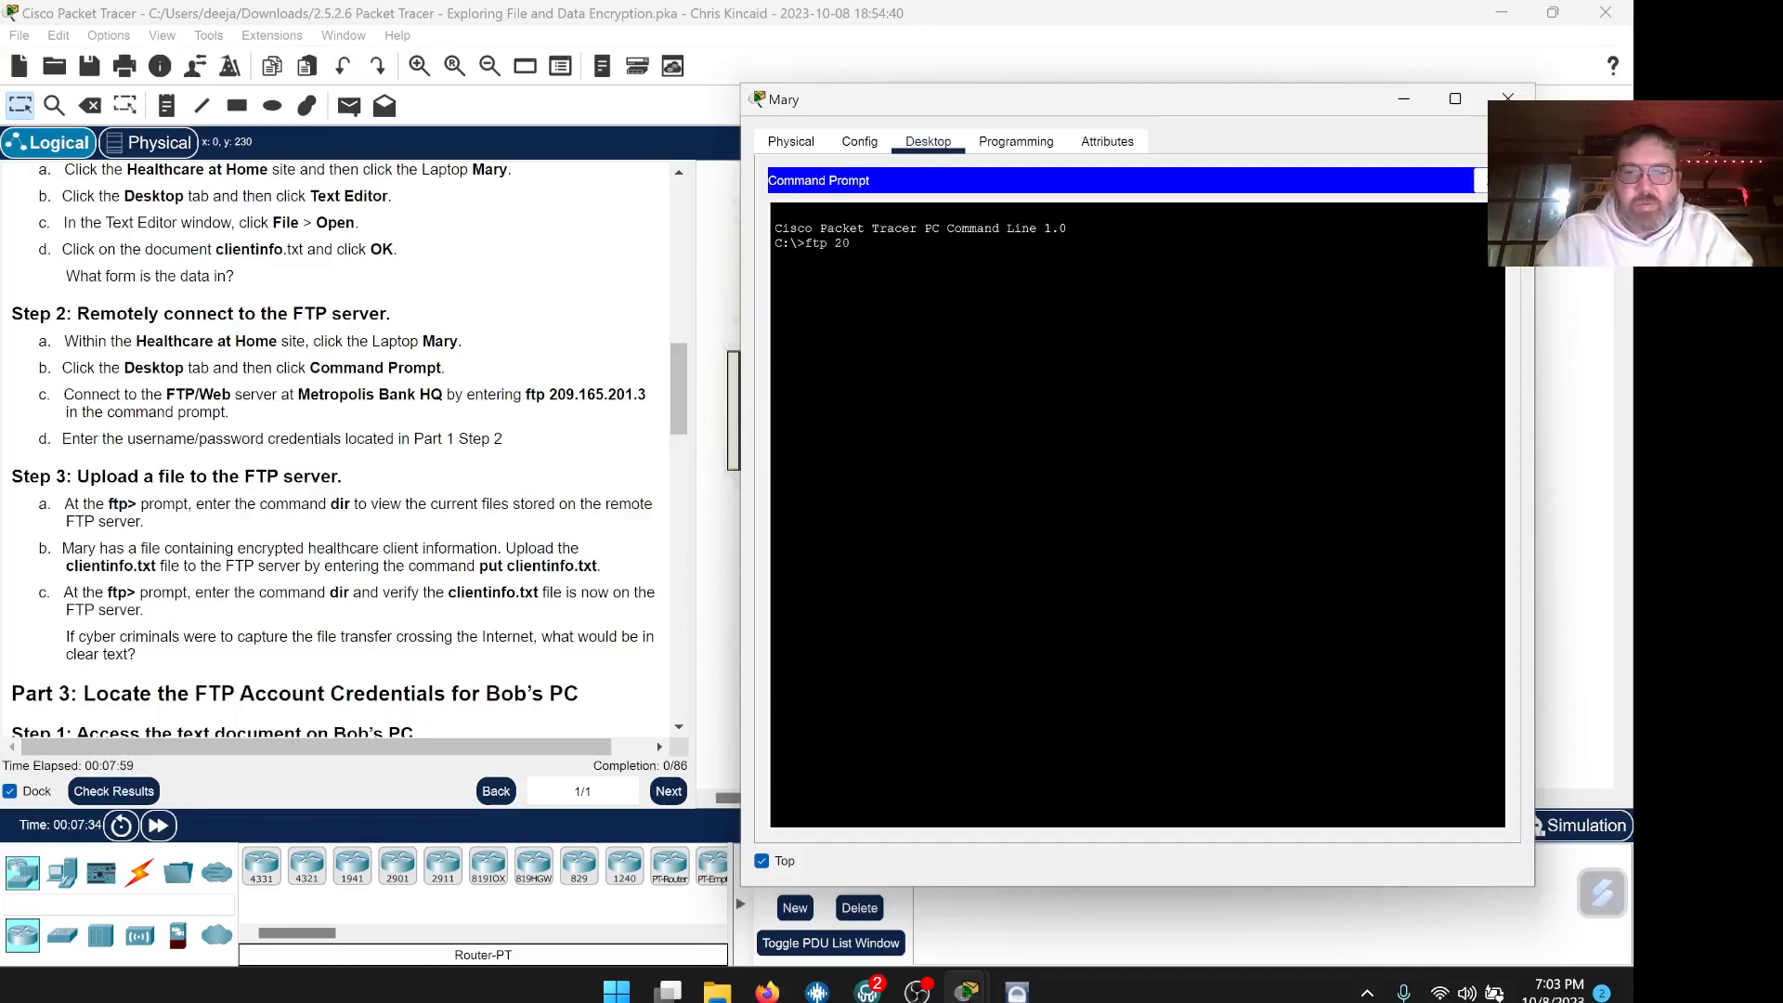
type("9.")
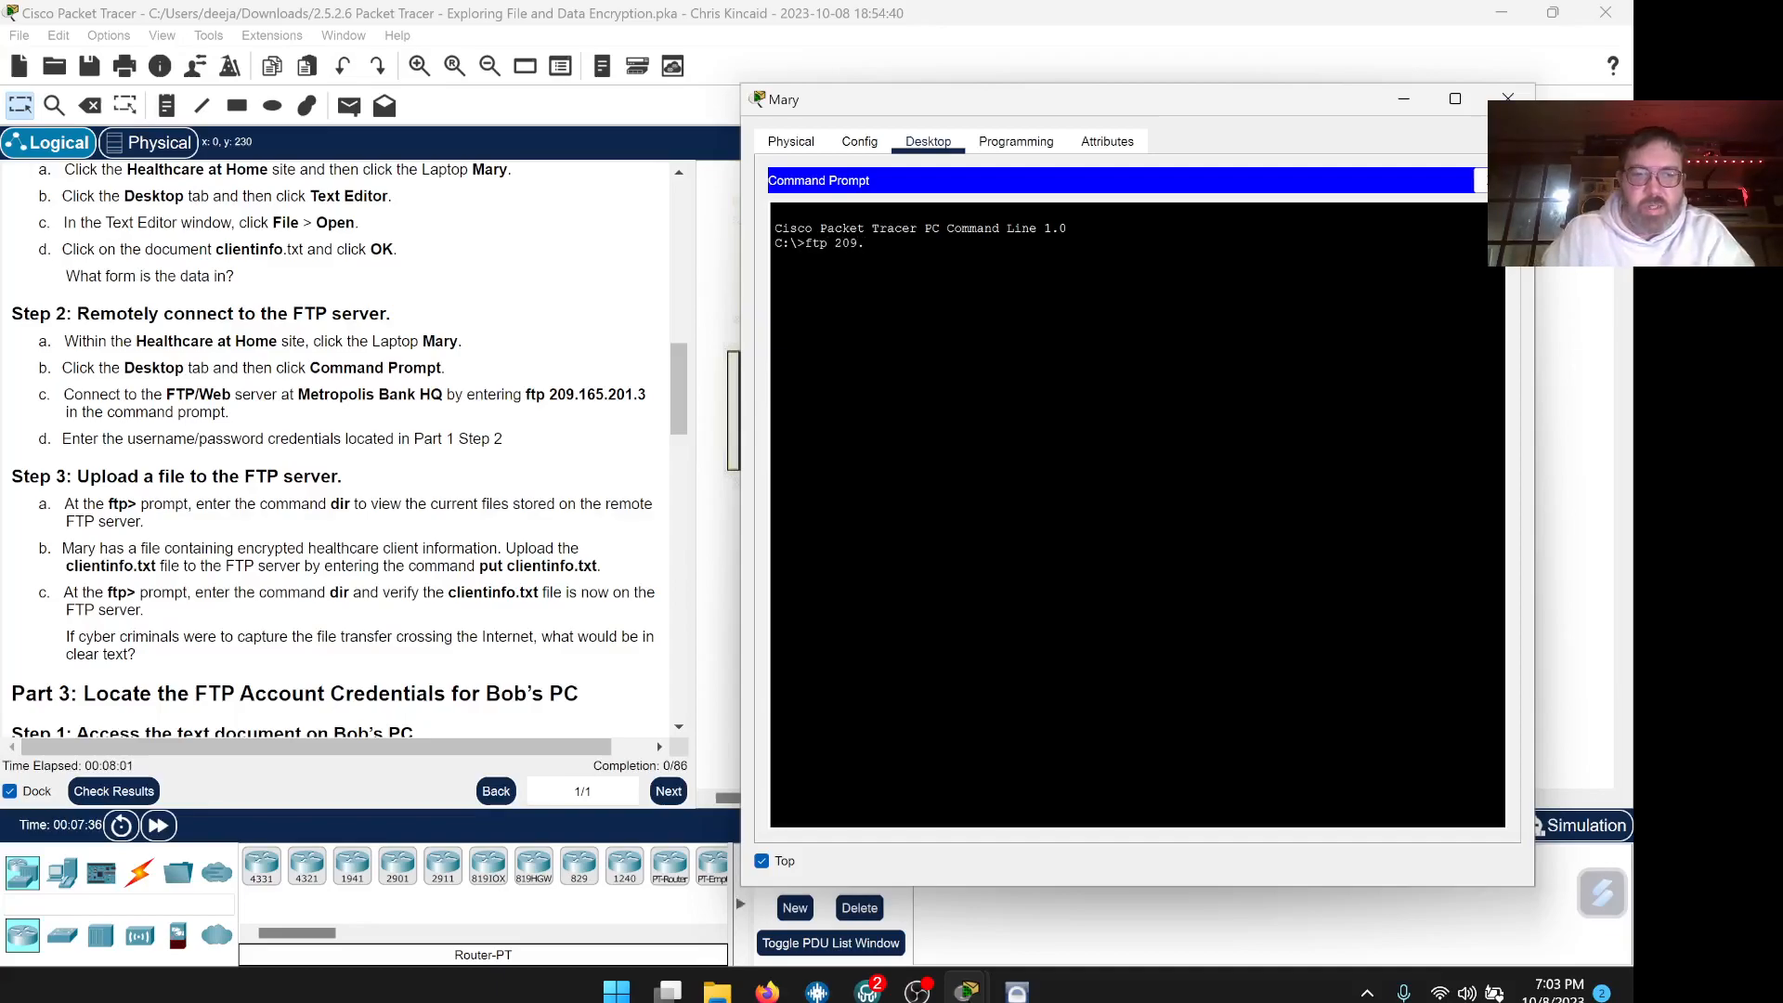
type("165")
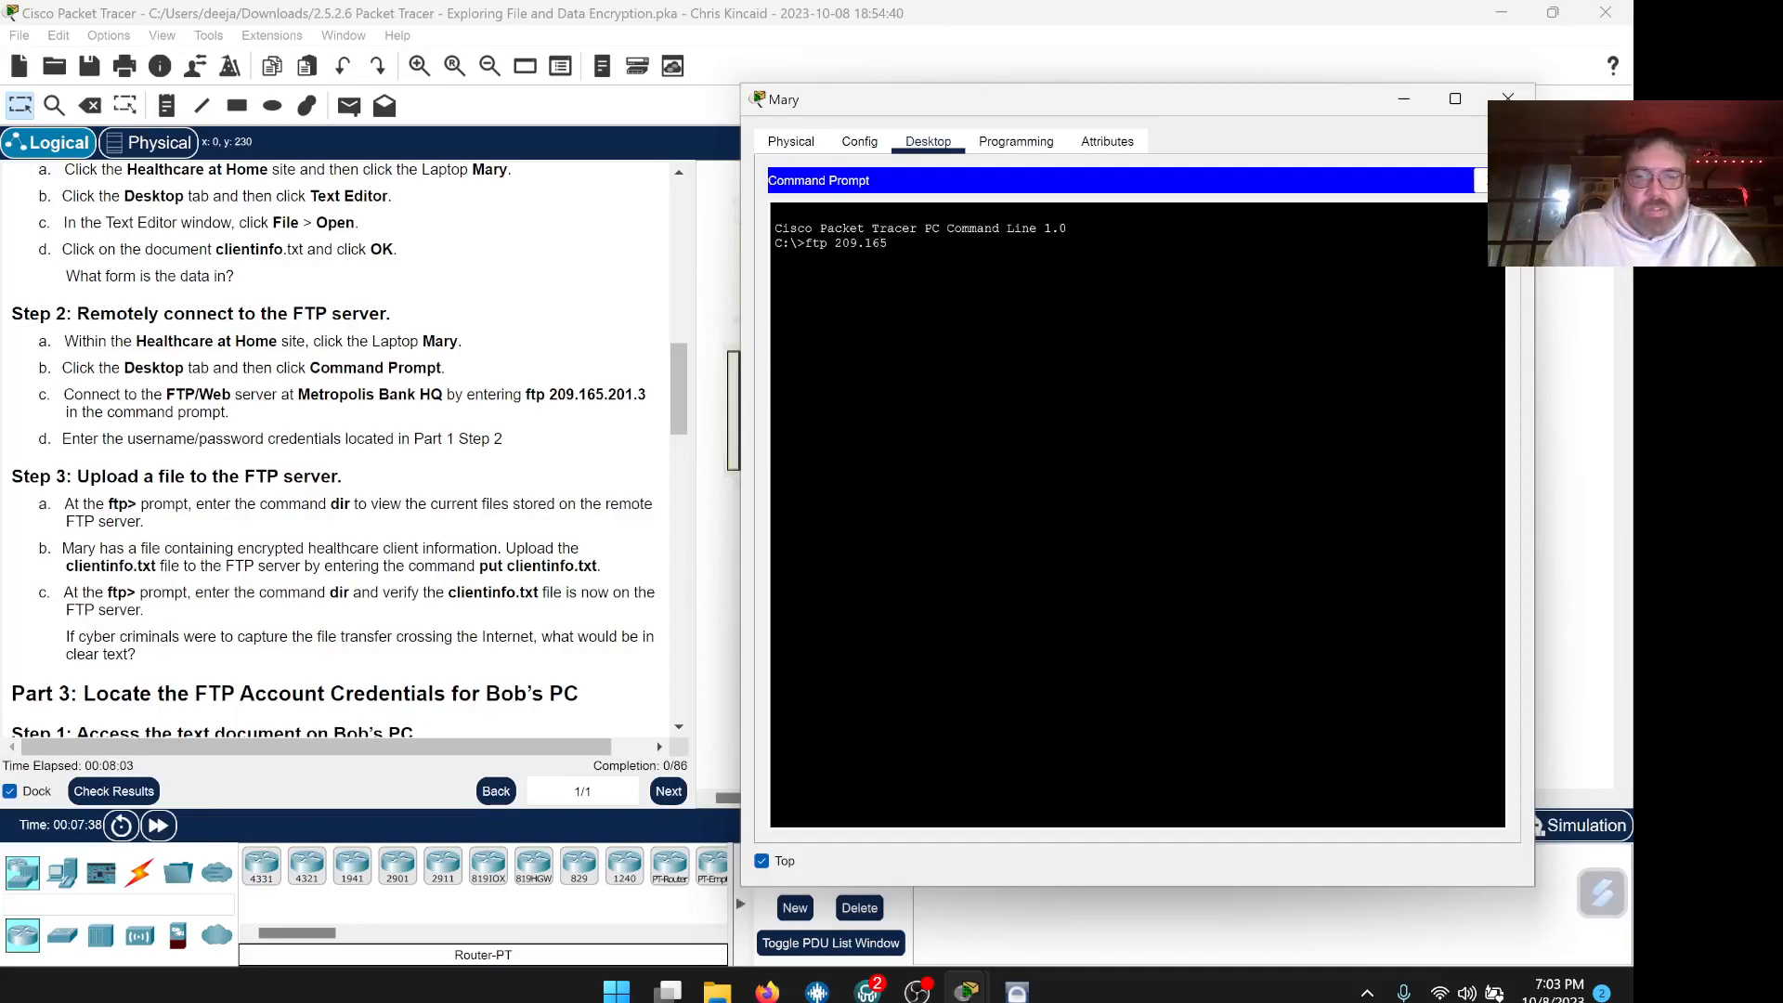
type(".201.")
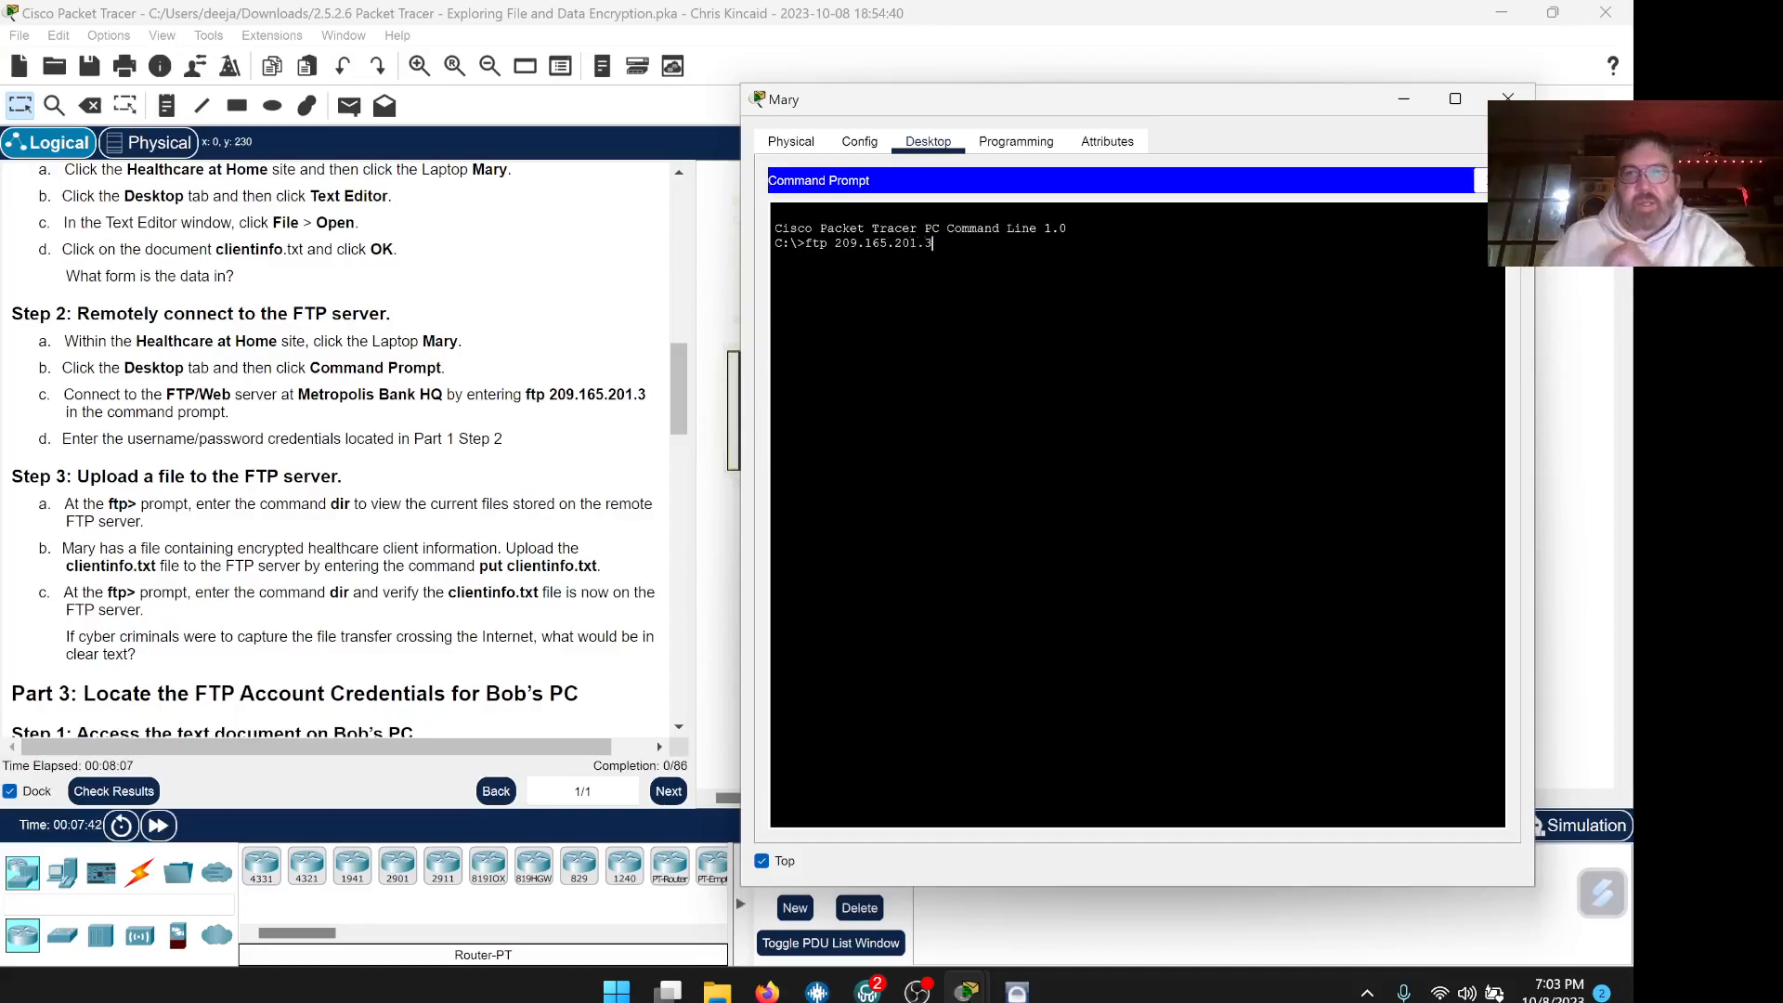
type("3")
key("Return")
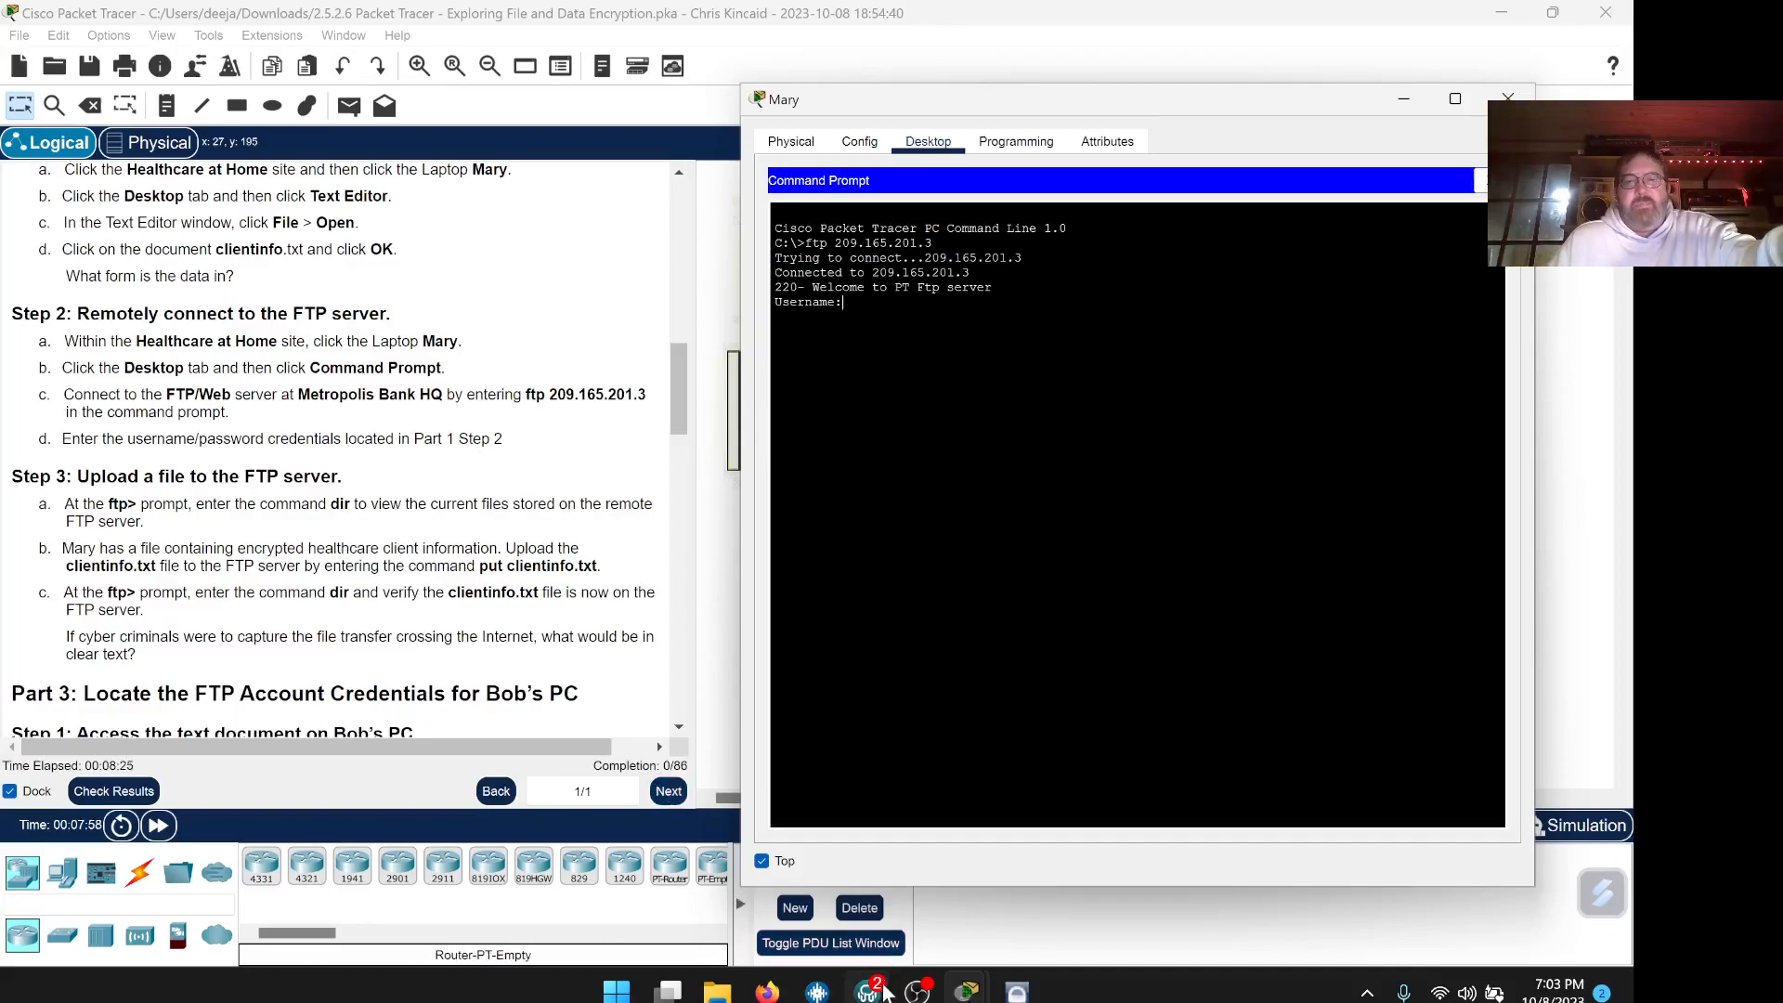
Look up the recorded FTP credentials in the lab PDF
left_click(767, 992)
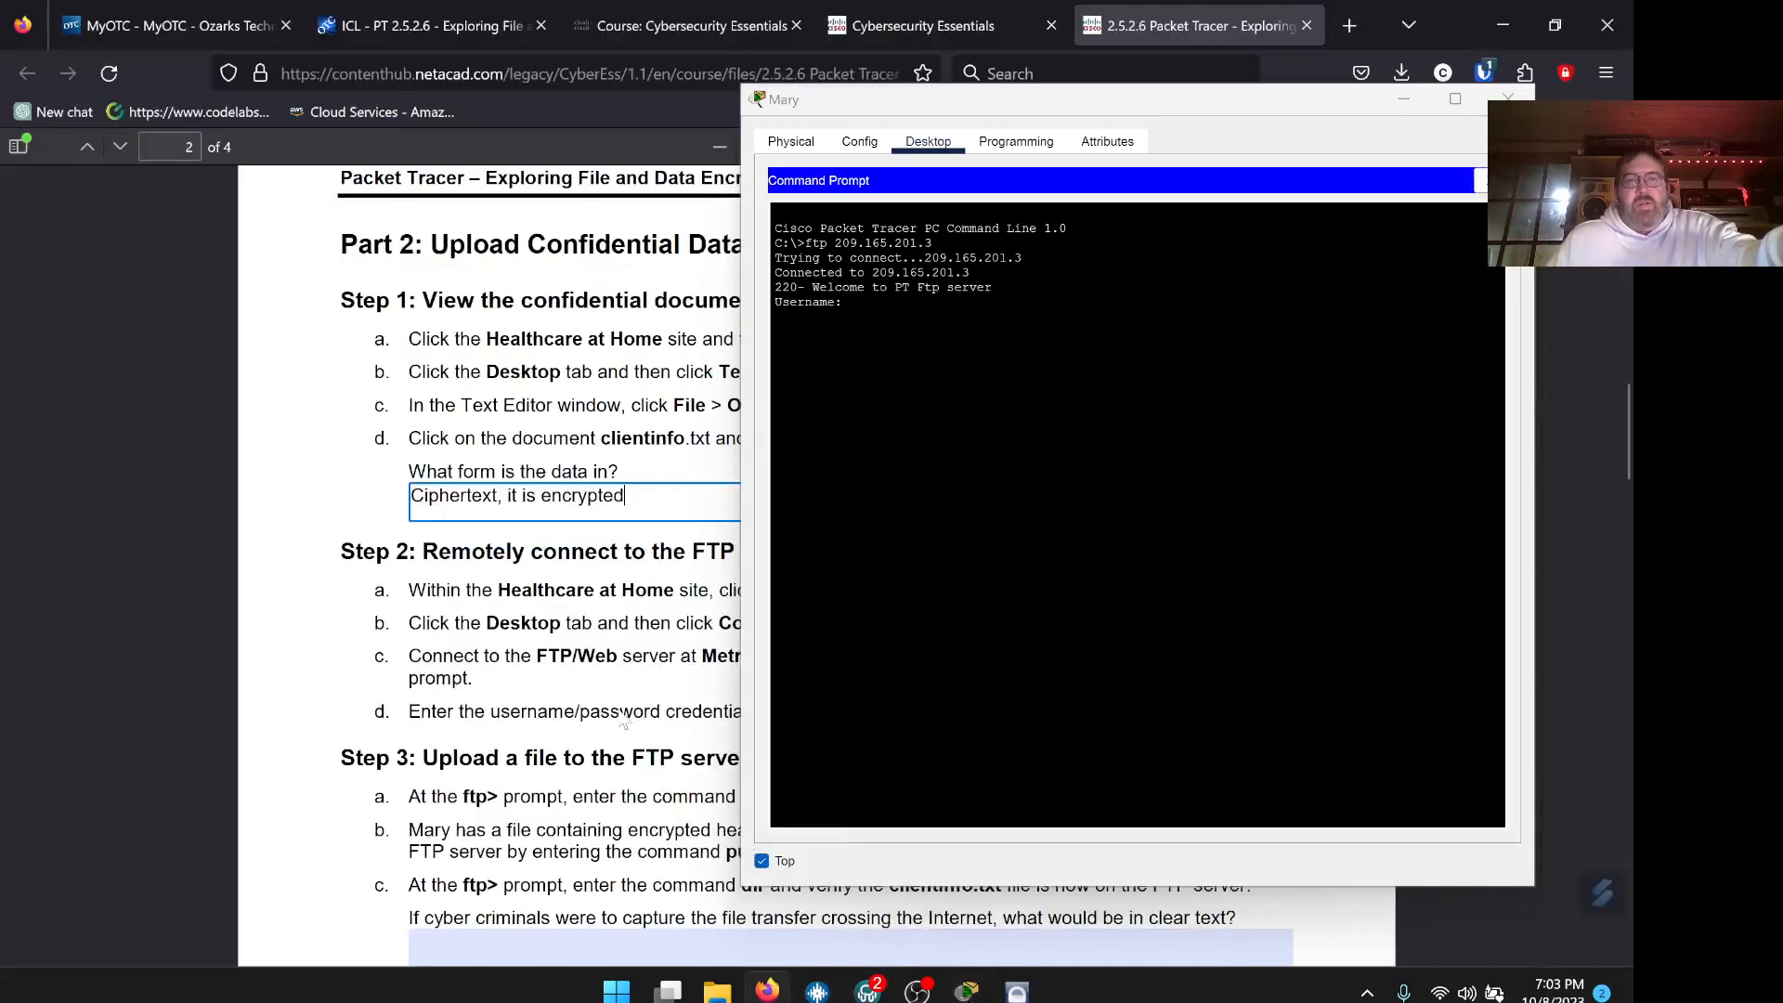
scroll(541, 641, "up", 5)
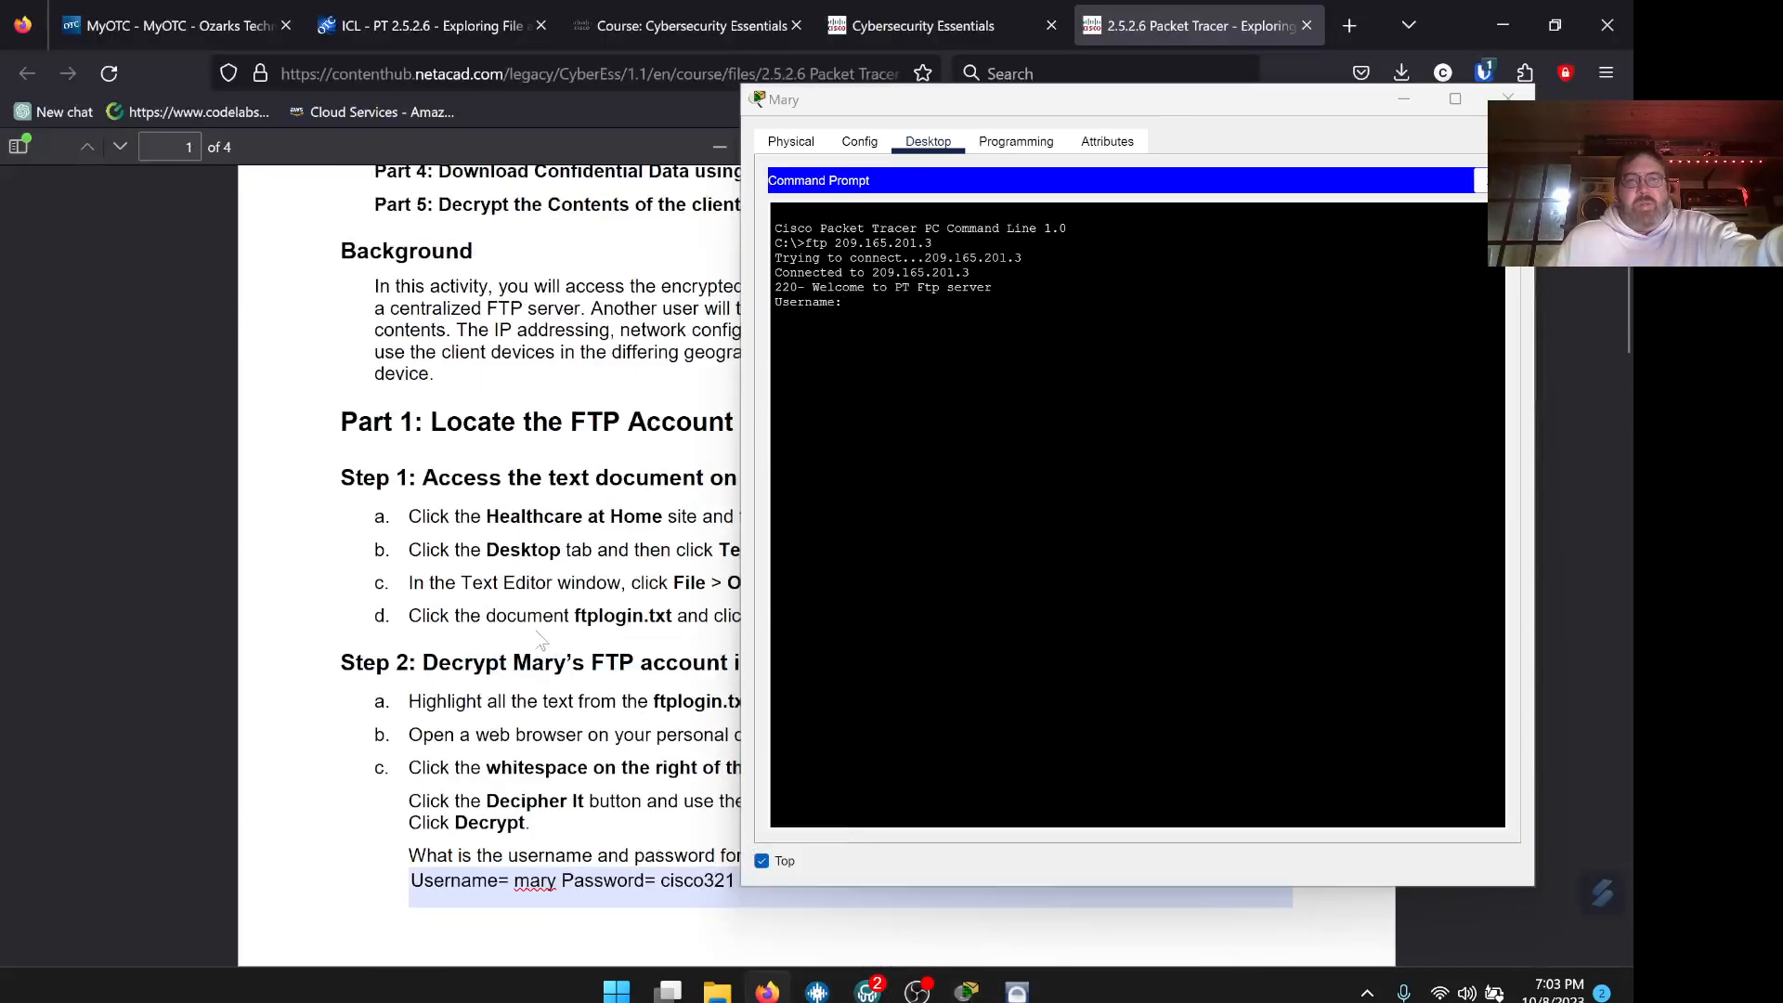
scroll(541, 640, "up", 4)
scroll(541, 640, "down", 6)
scroll(541, 641, "up", 1)
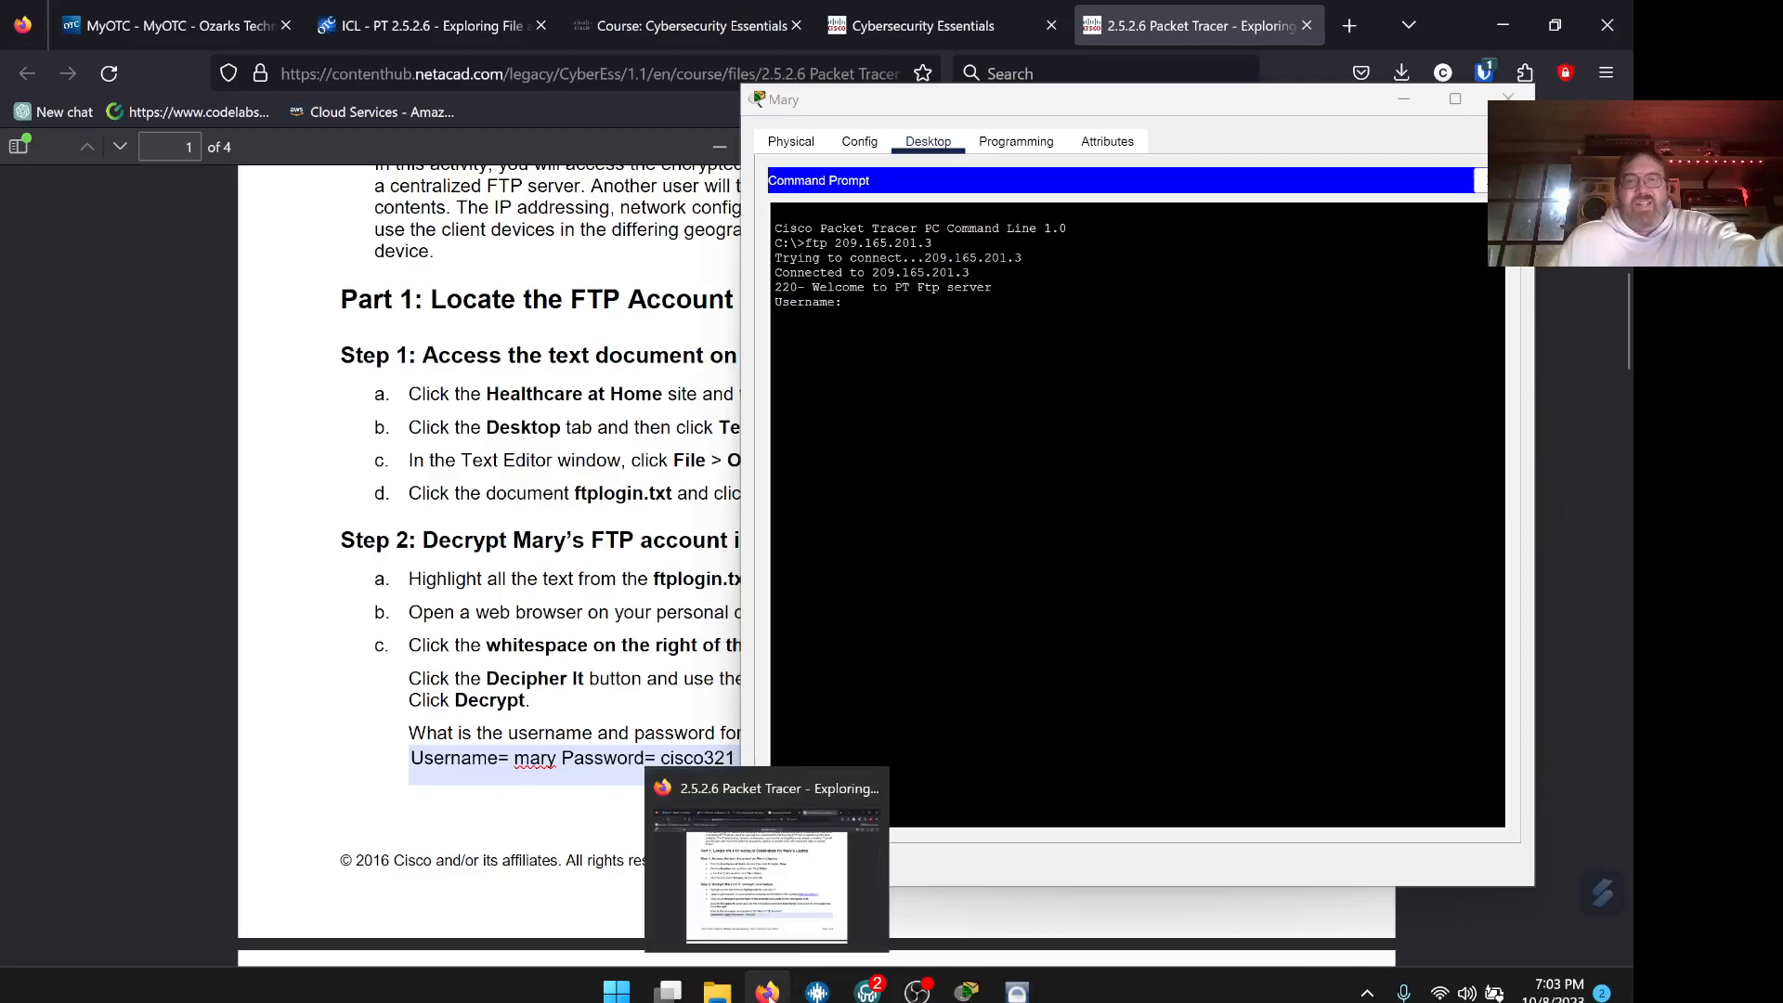
left_click(967, 991)
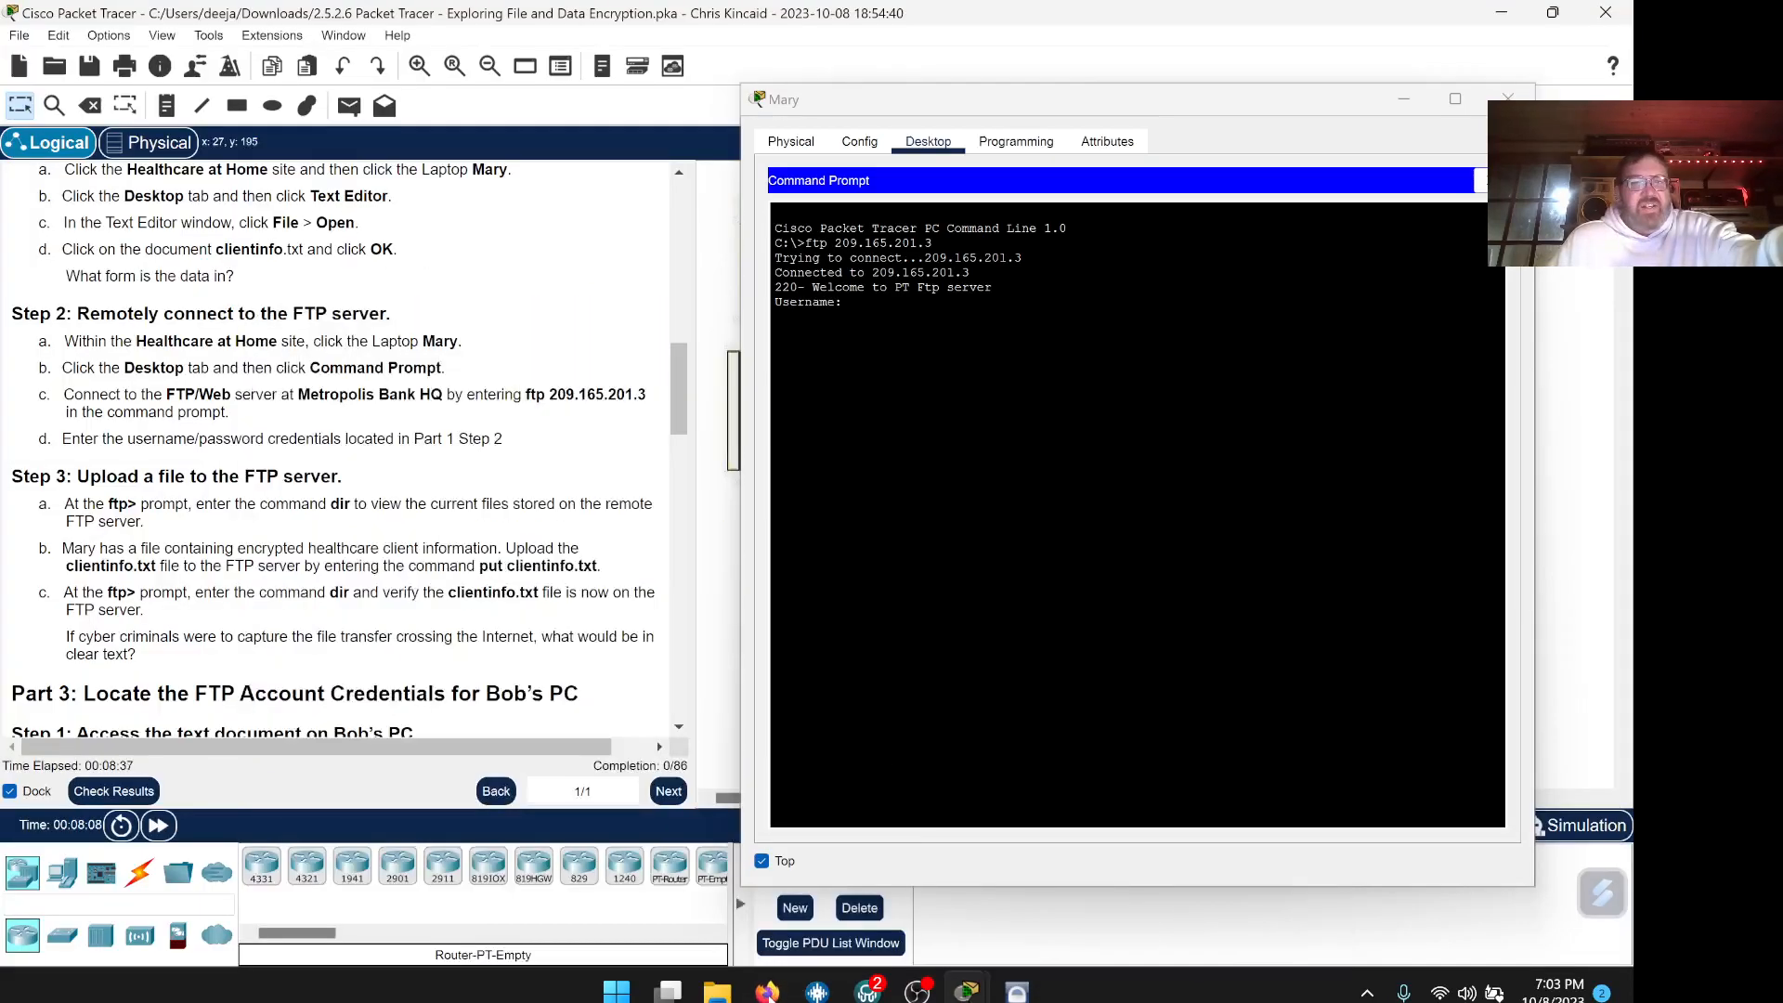
left_click(767, 992)
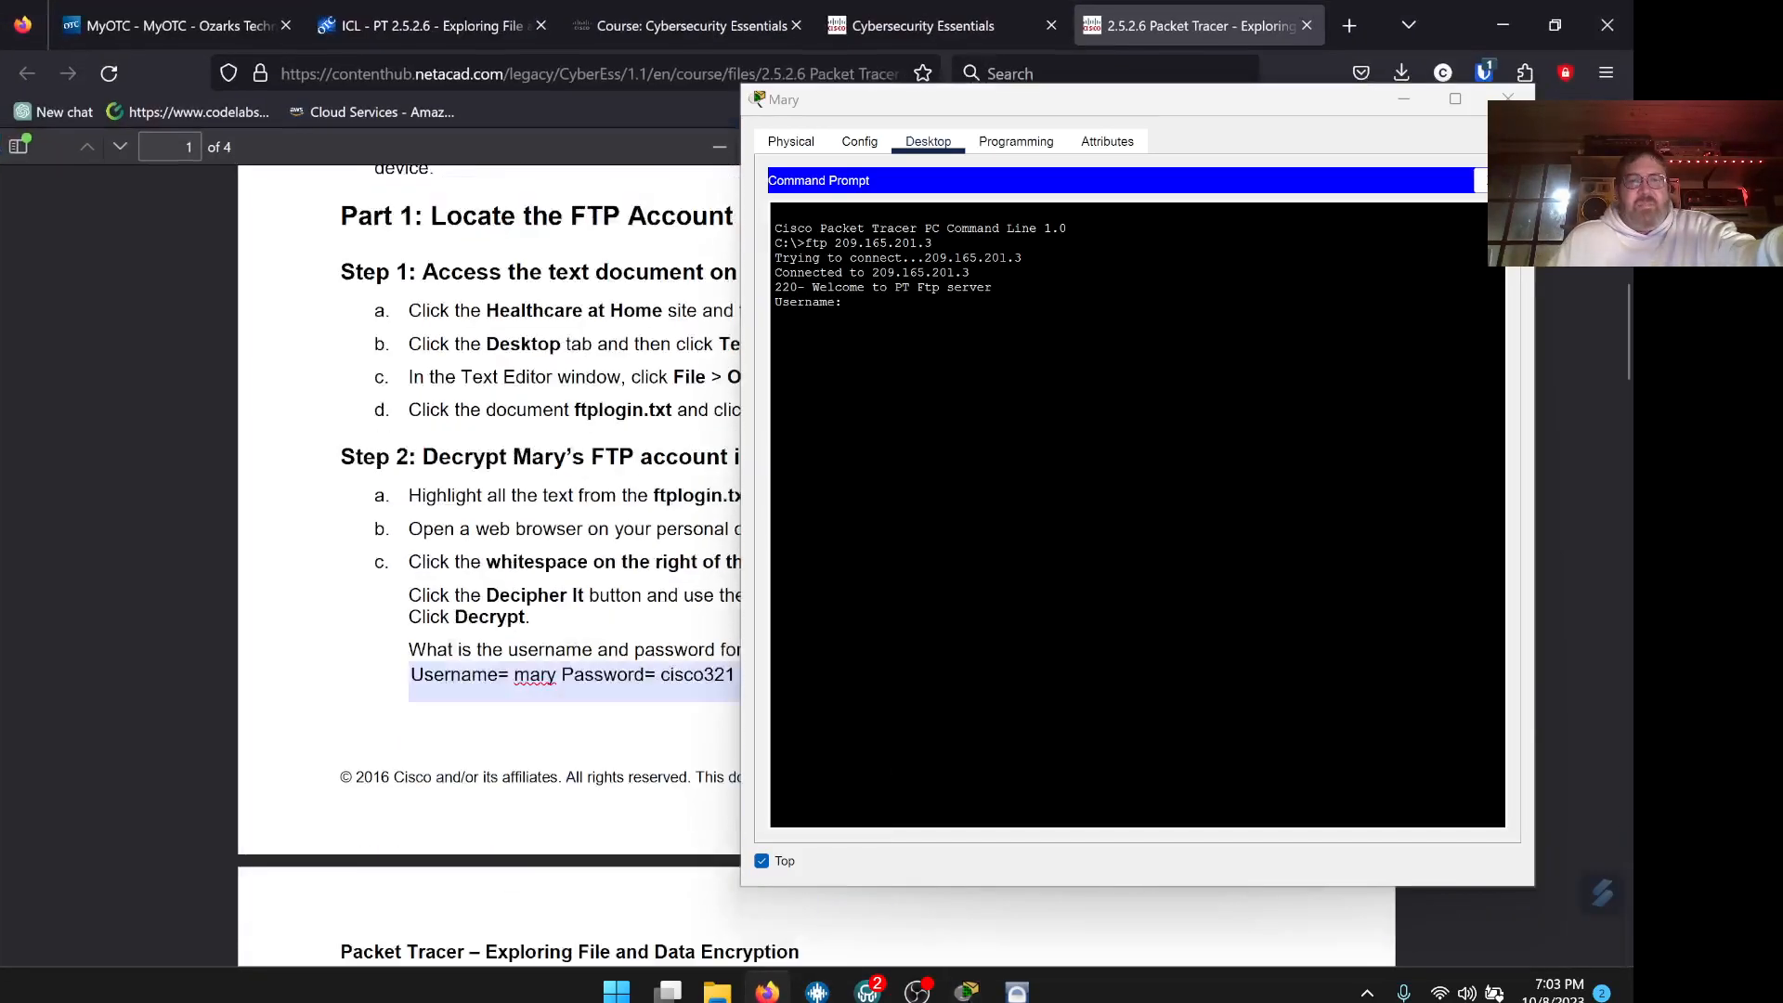
scroll(557, 464, "down", 1)
left_click_drag(1042, 108, 1156, 126)
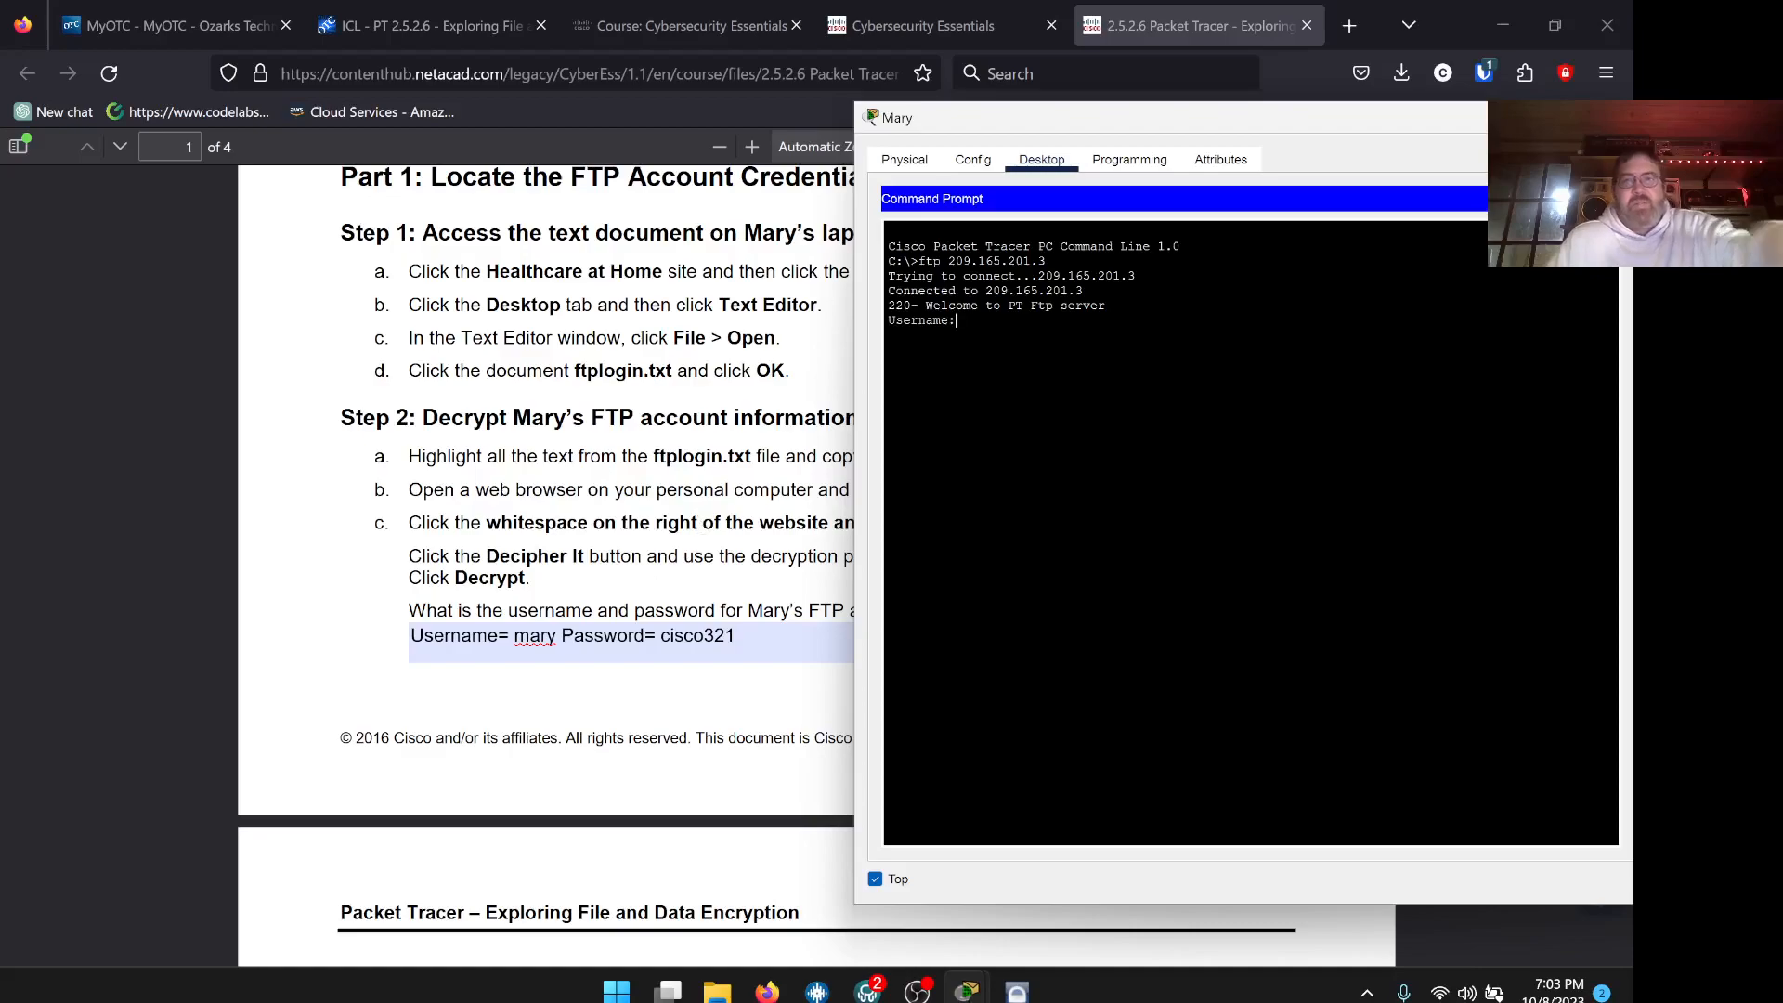
Log in to the FTP server with Mary's username and password
type("mary")
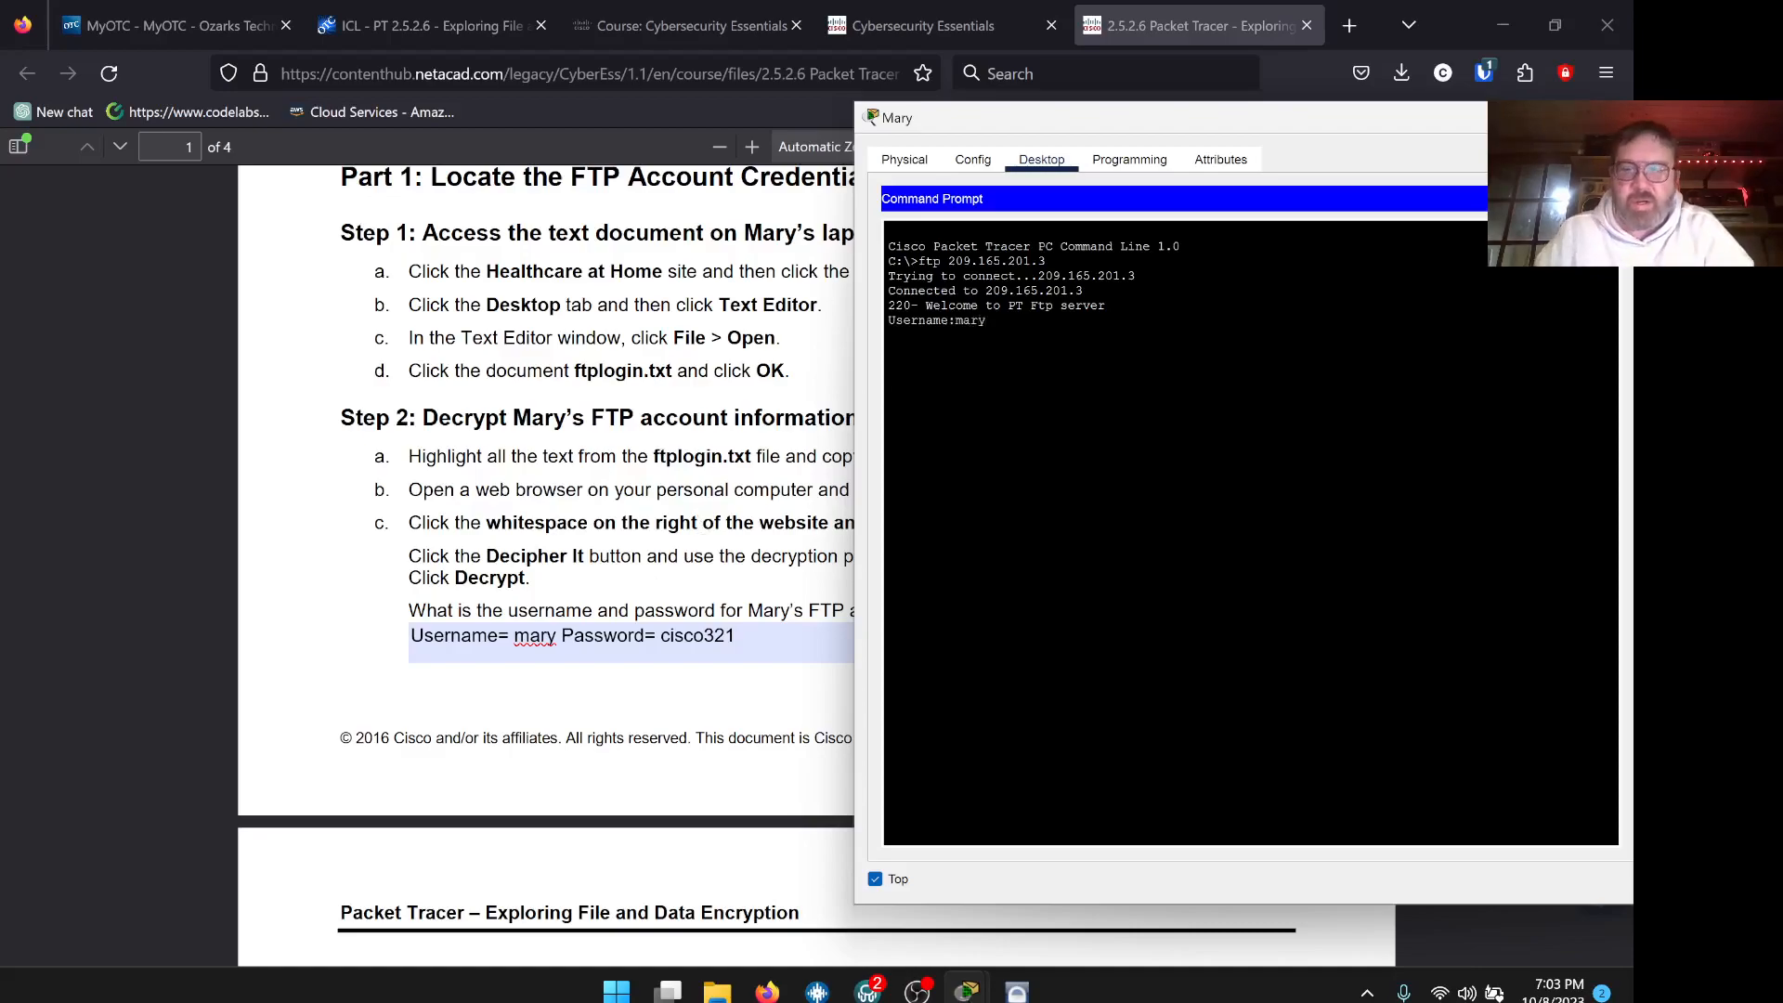
key("Return")
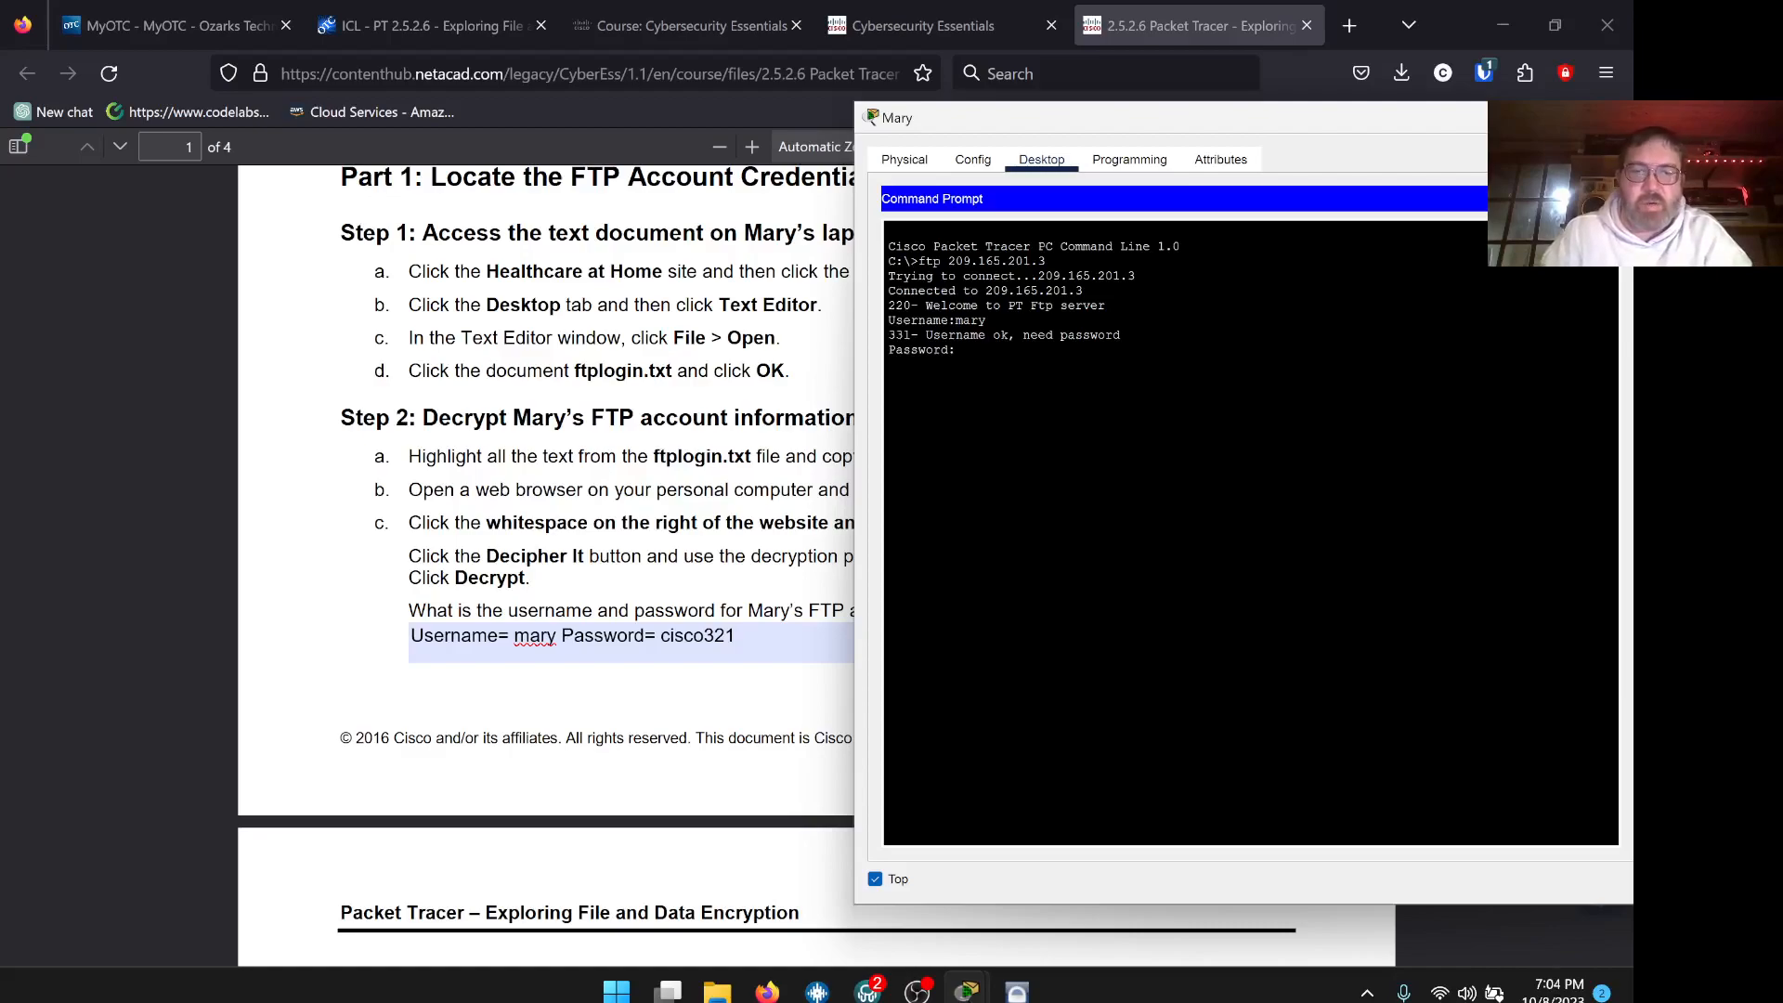
type("cisco321")
key("Return")
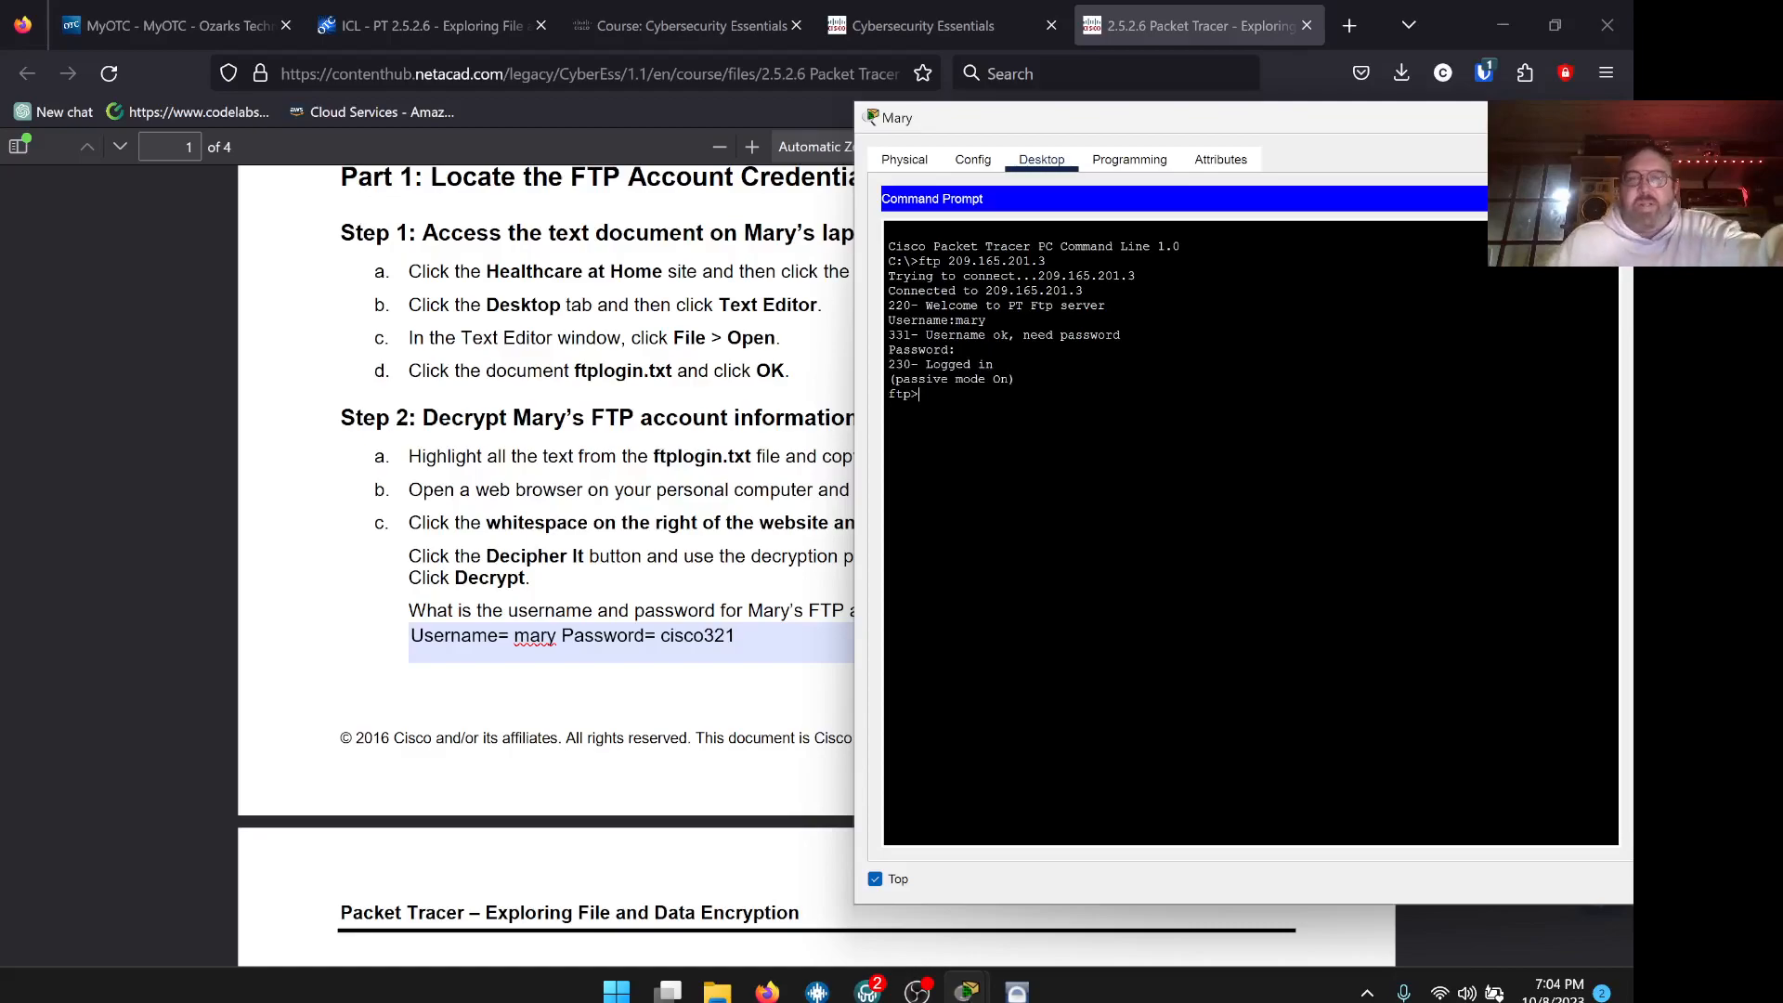
left_click(770, 993)
left_click(770, 994)
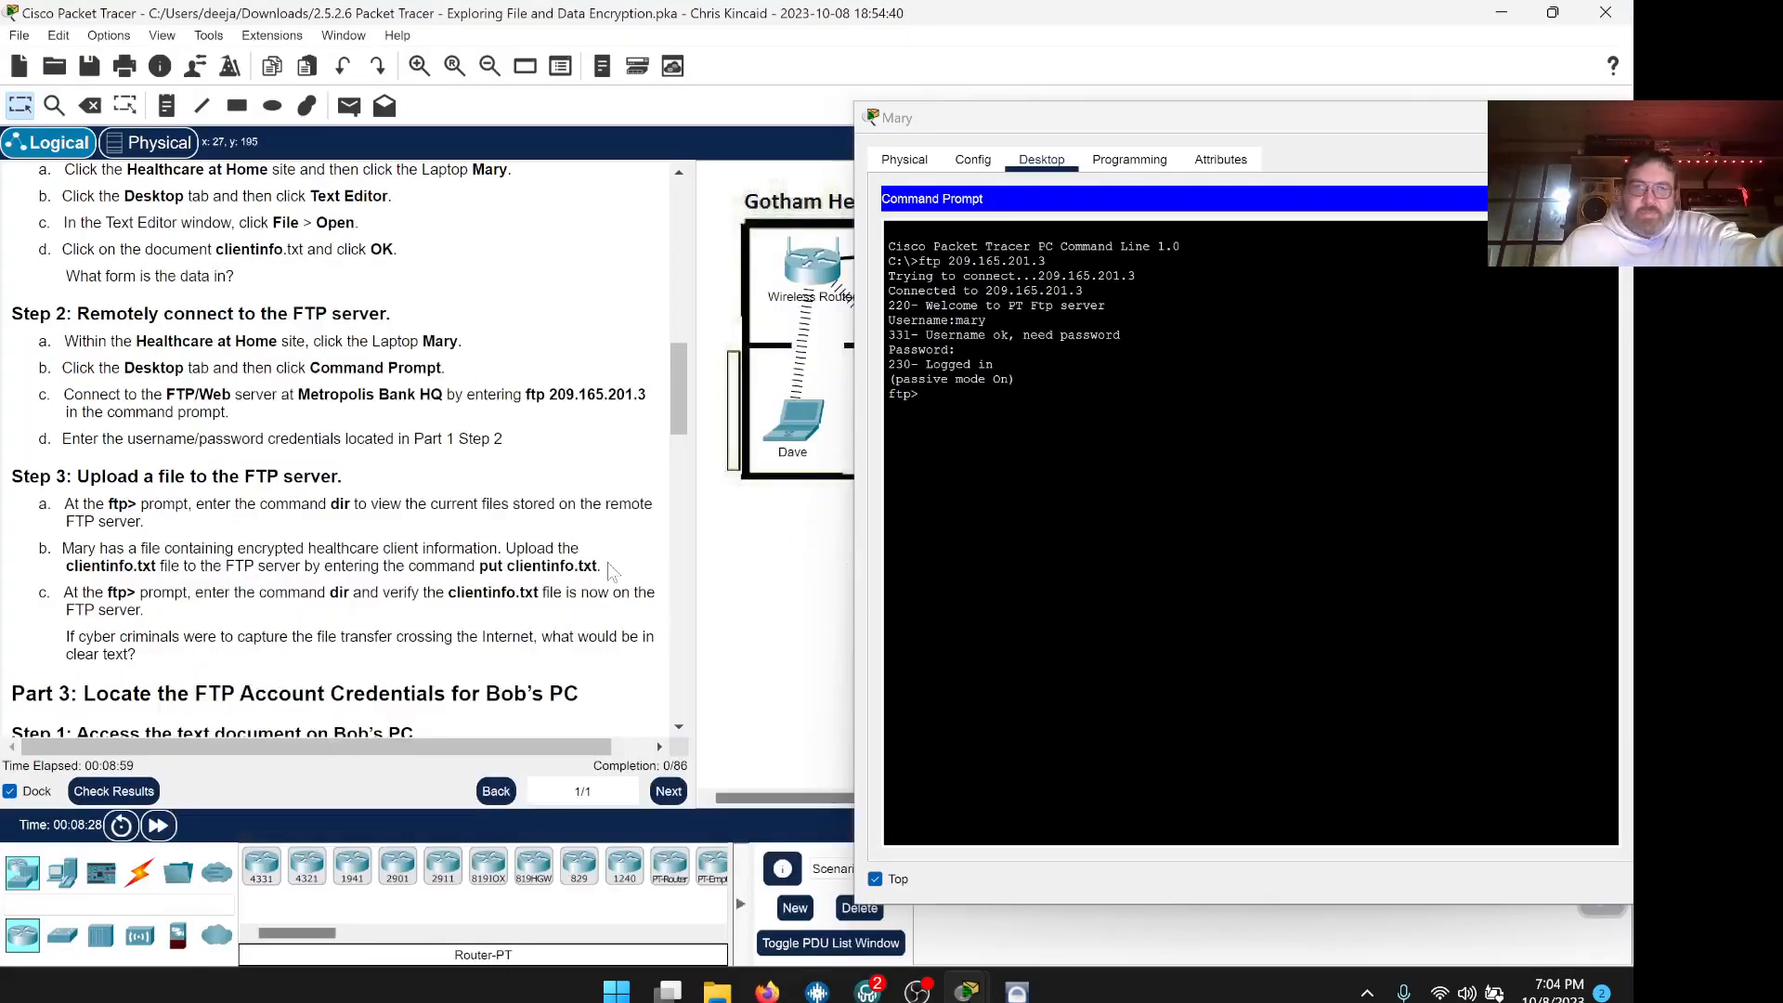
List the FTP server's files with dir from Mary's ftp> prompt
scroll(340, 445, "down", 1)
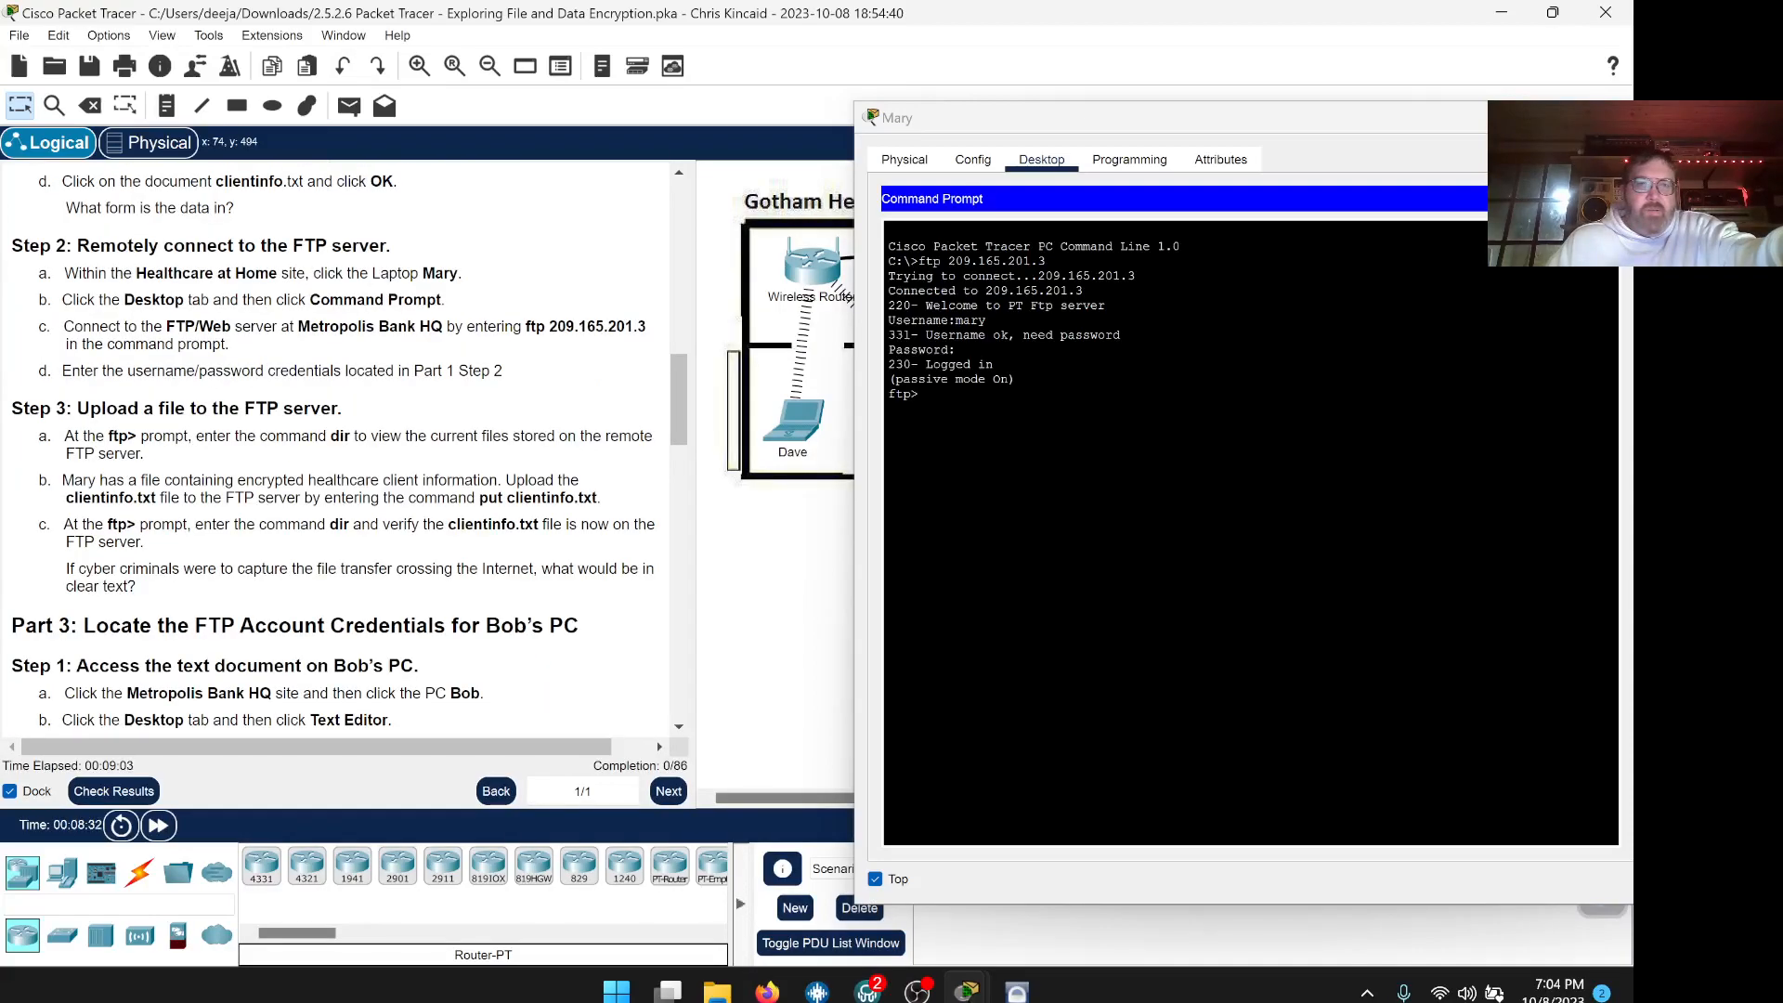
scroll(349, 454, "down", 1)
scroll(349, 454, "up", 1)
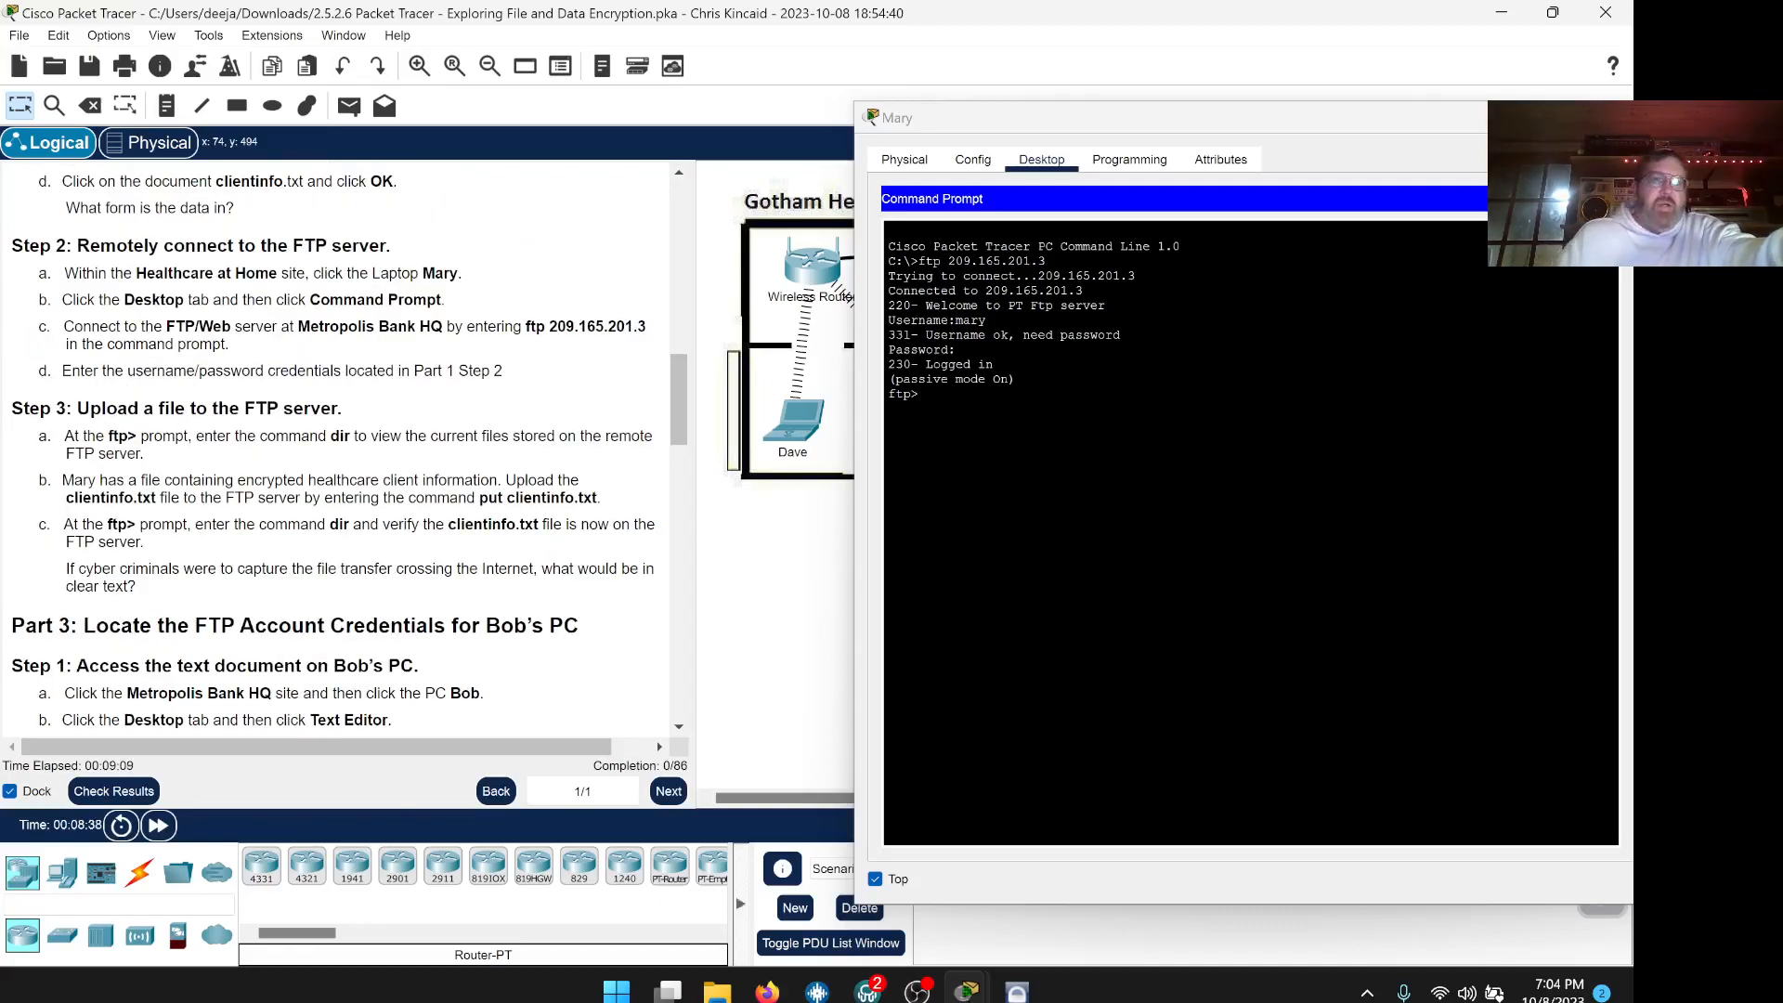
scroll(340, 445, "down", 1)
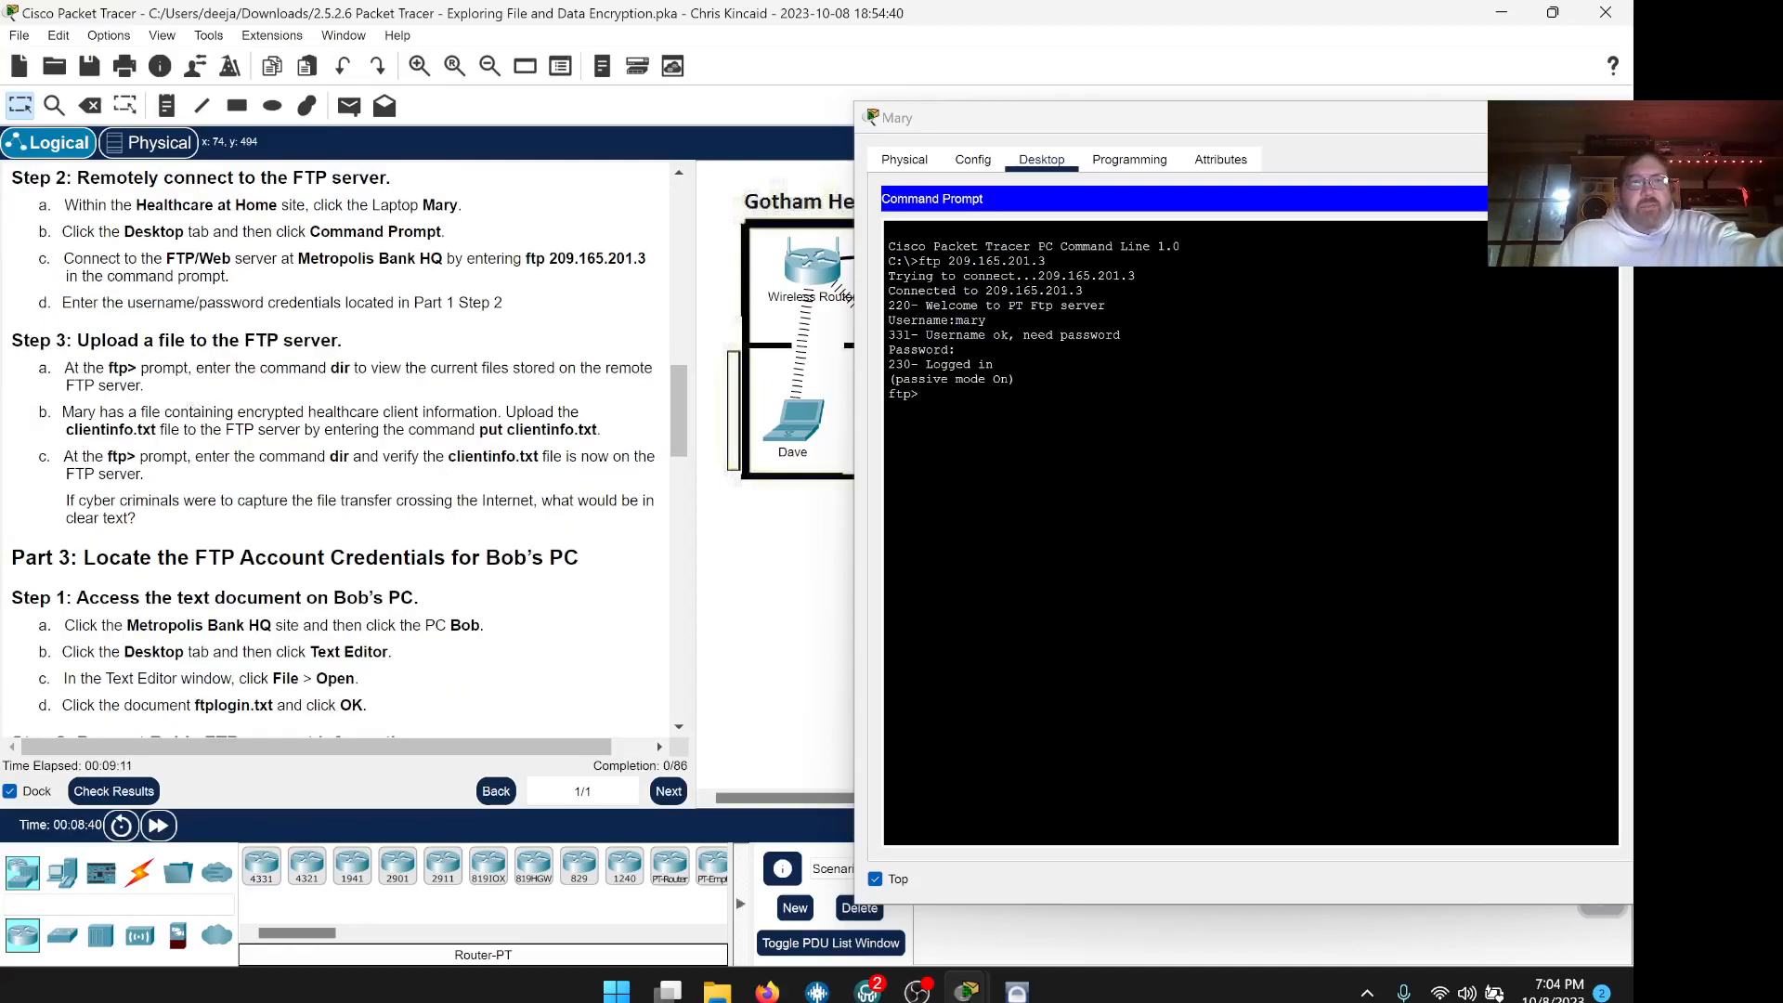
left_click_drag(331, 370, 357, 369)
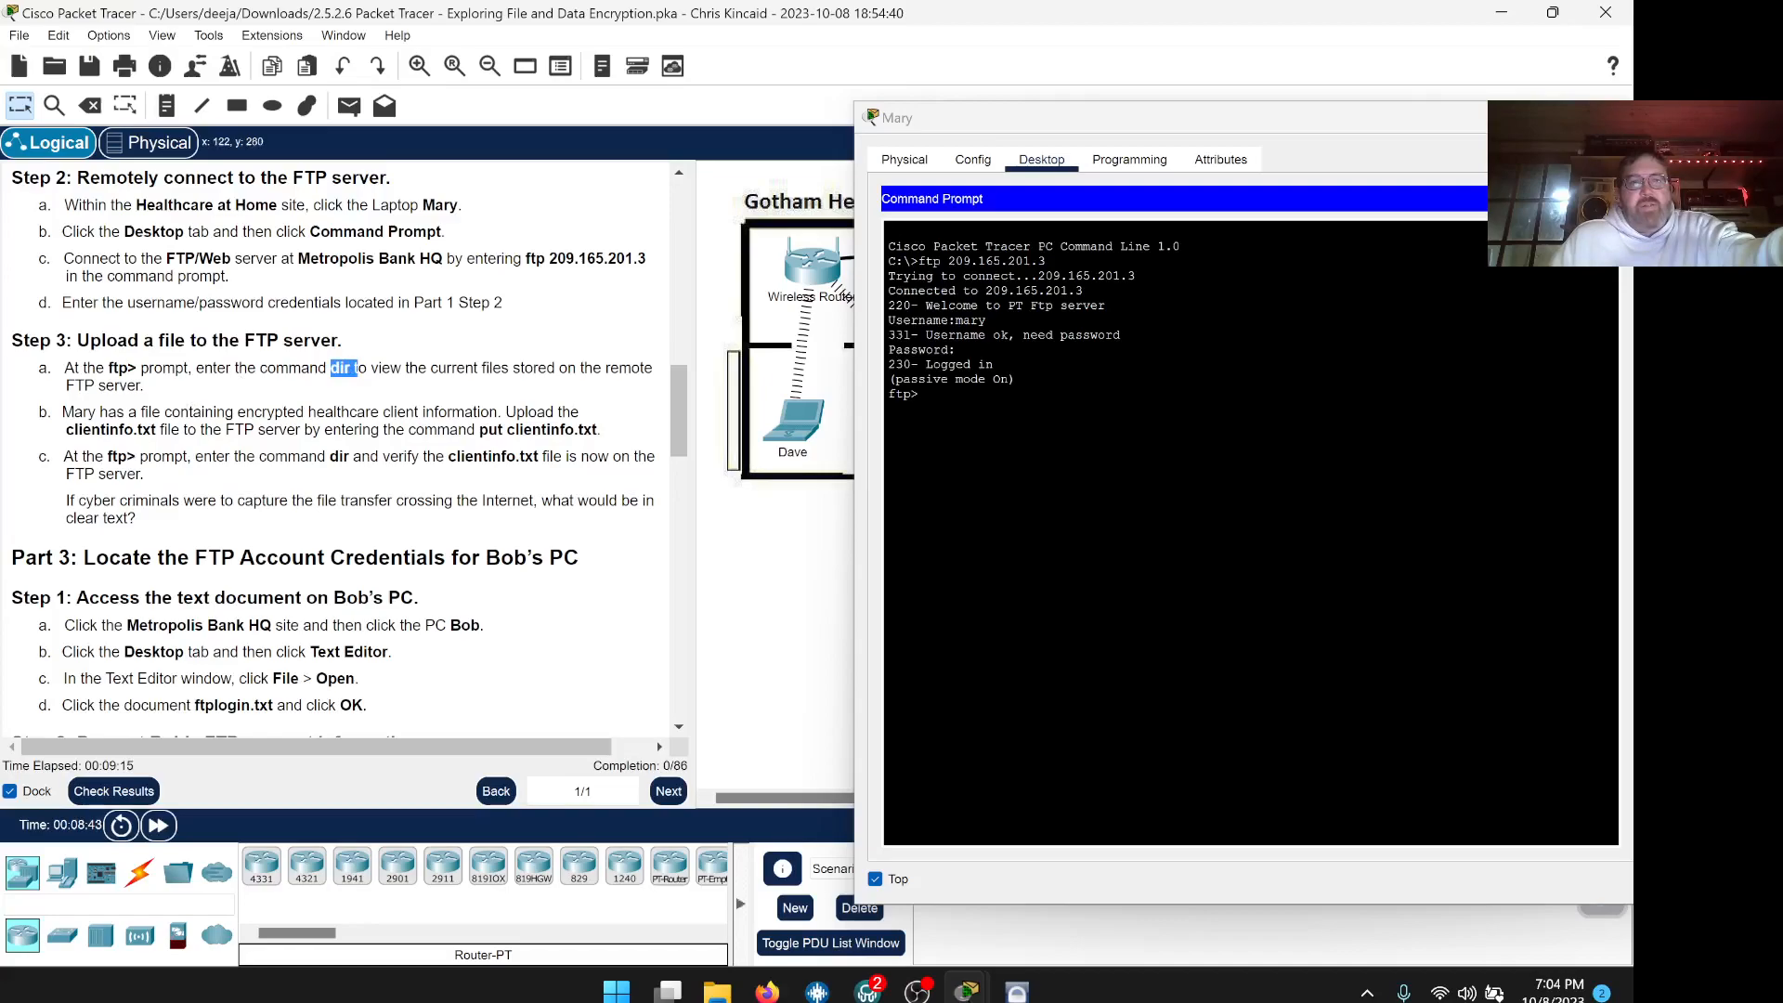
left_click(1012, 437)
type("dir")
key("Return")
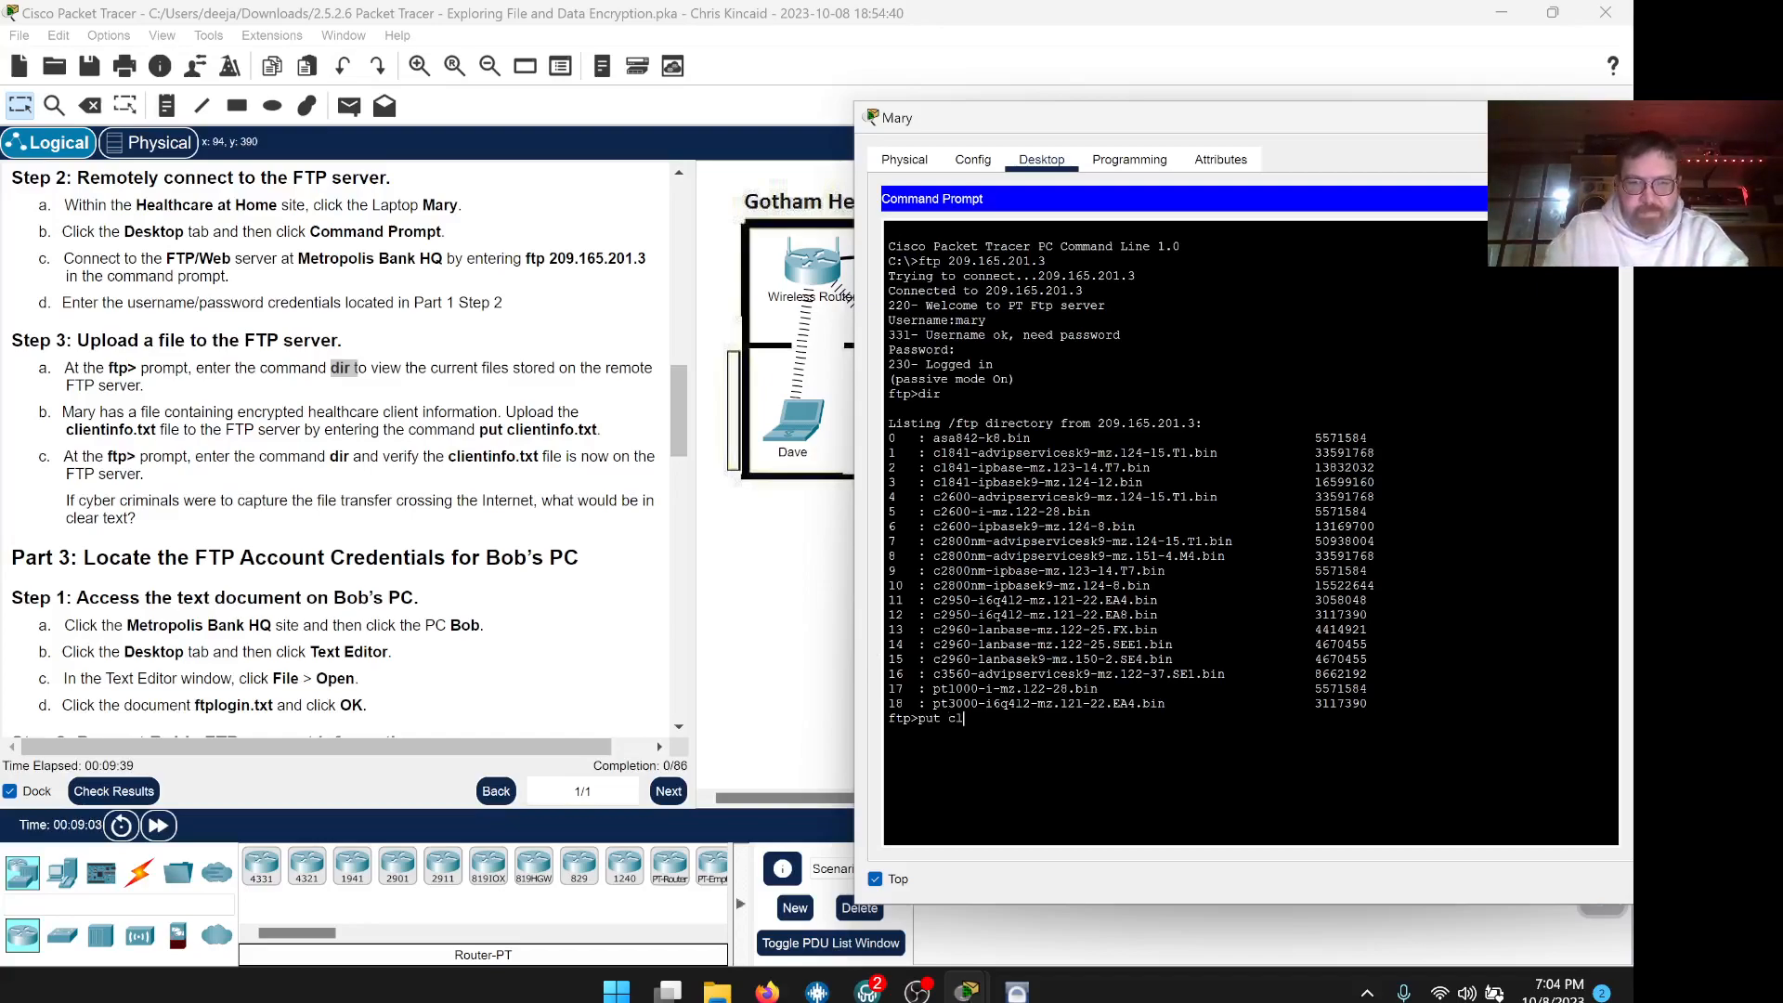
Upload clientinfo.txt with put, completing the 701-byte transfer
type("ientinfo")
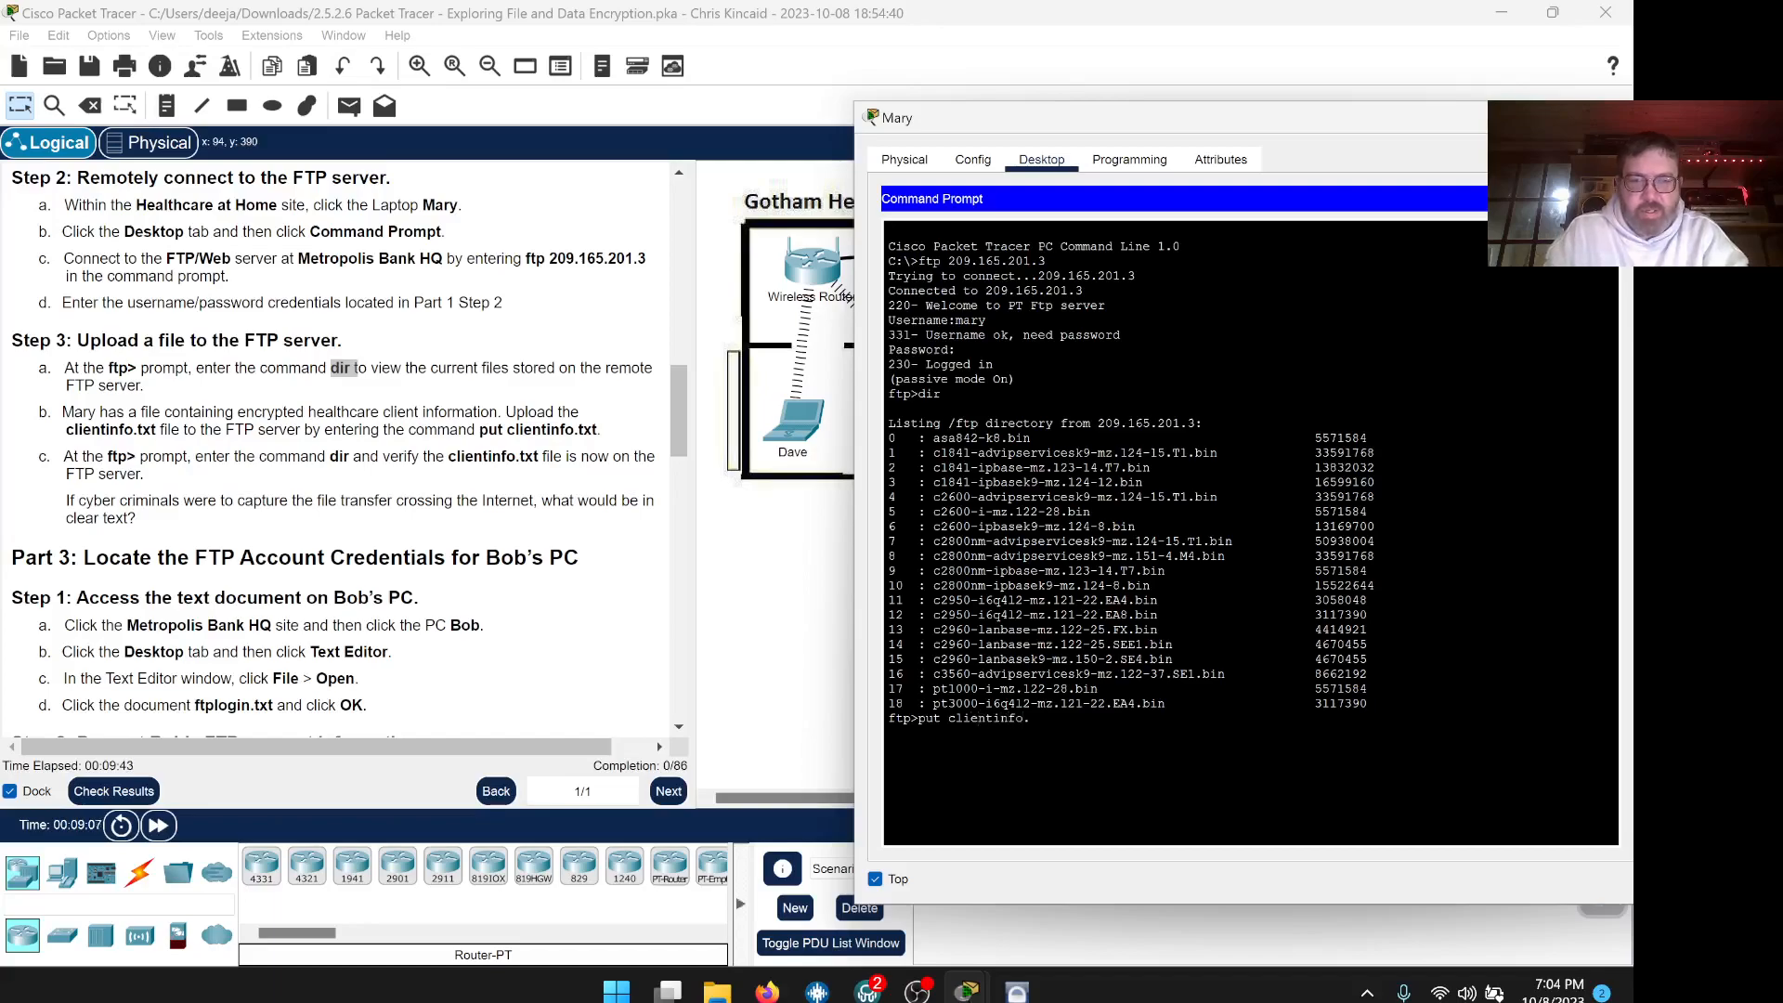
type(".txt")
key("Return")
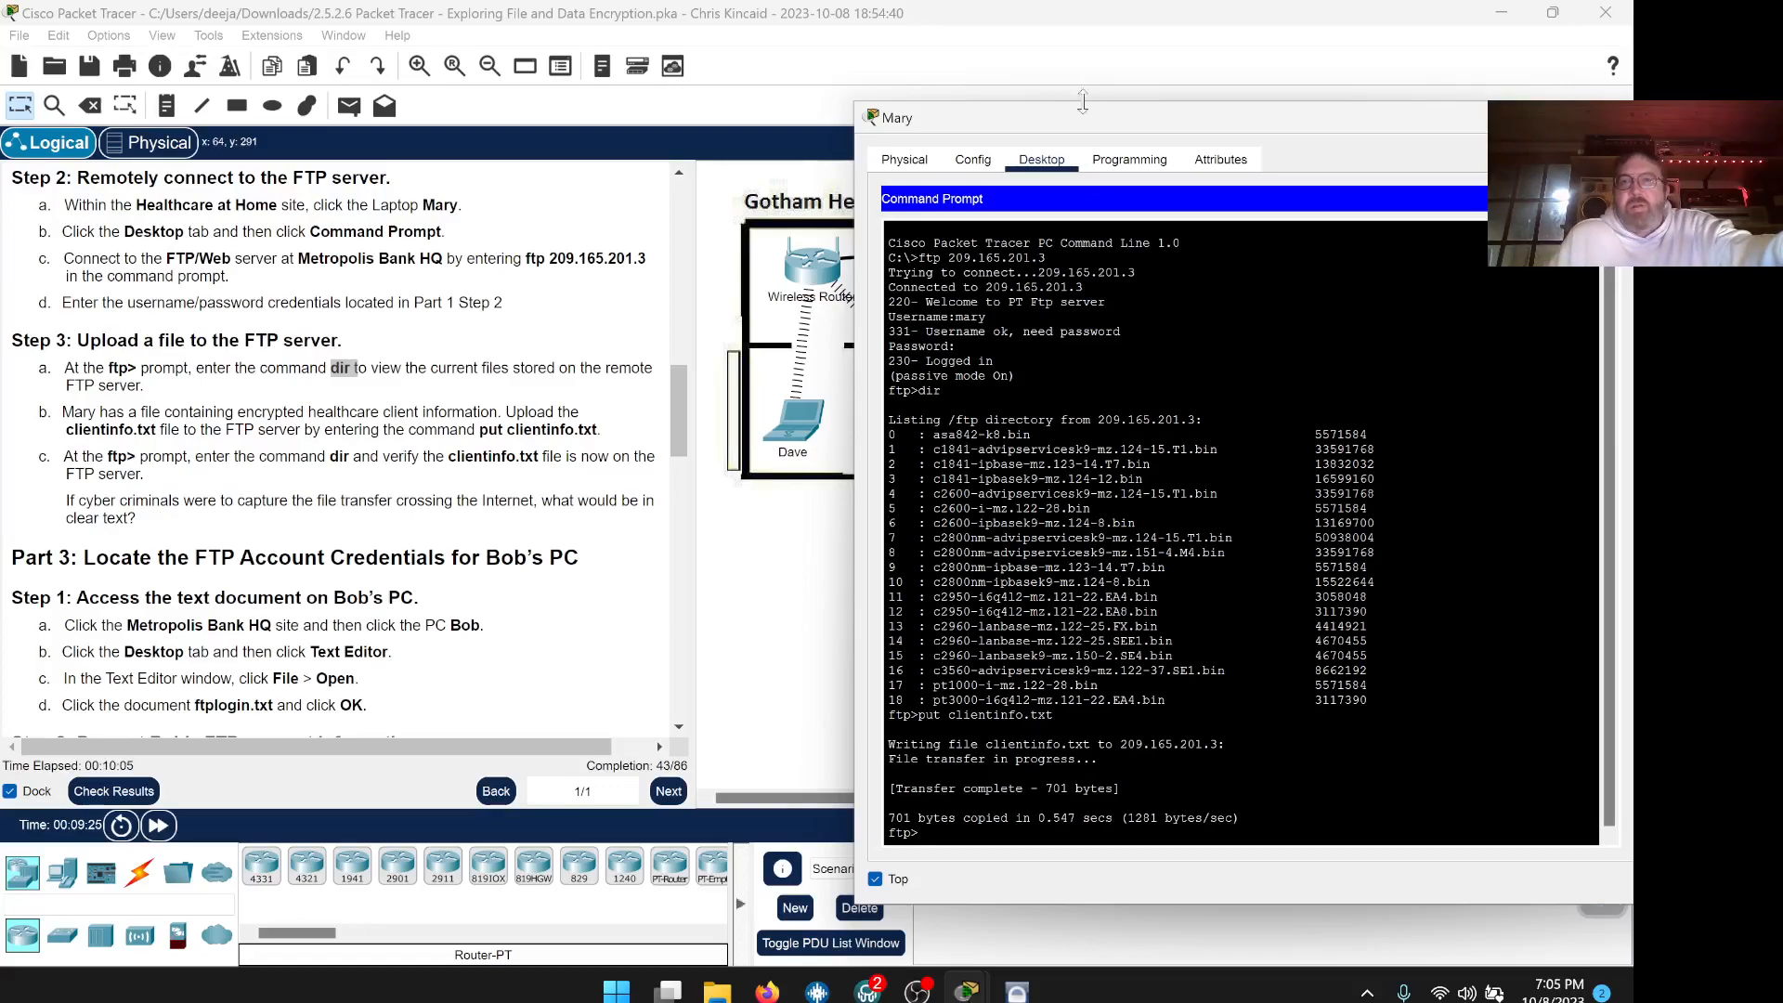
left_click_drag(1092, 127, 1083, 95)
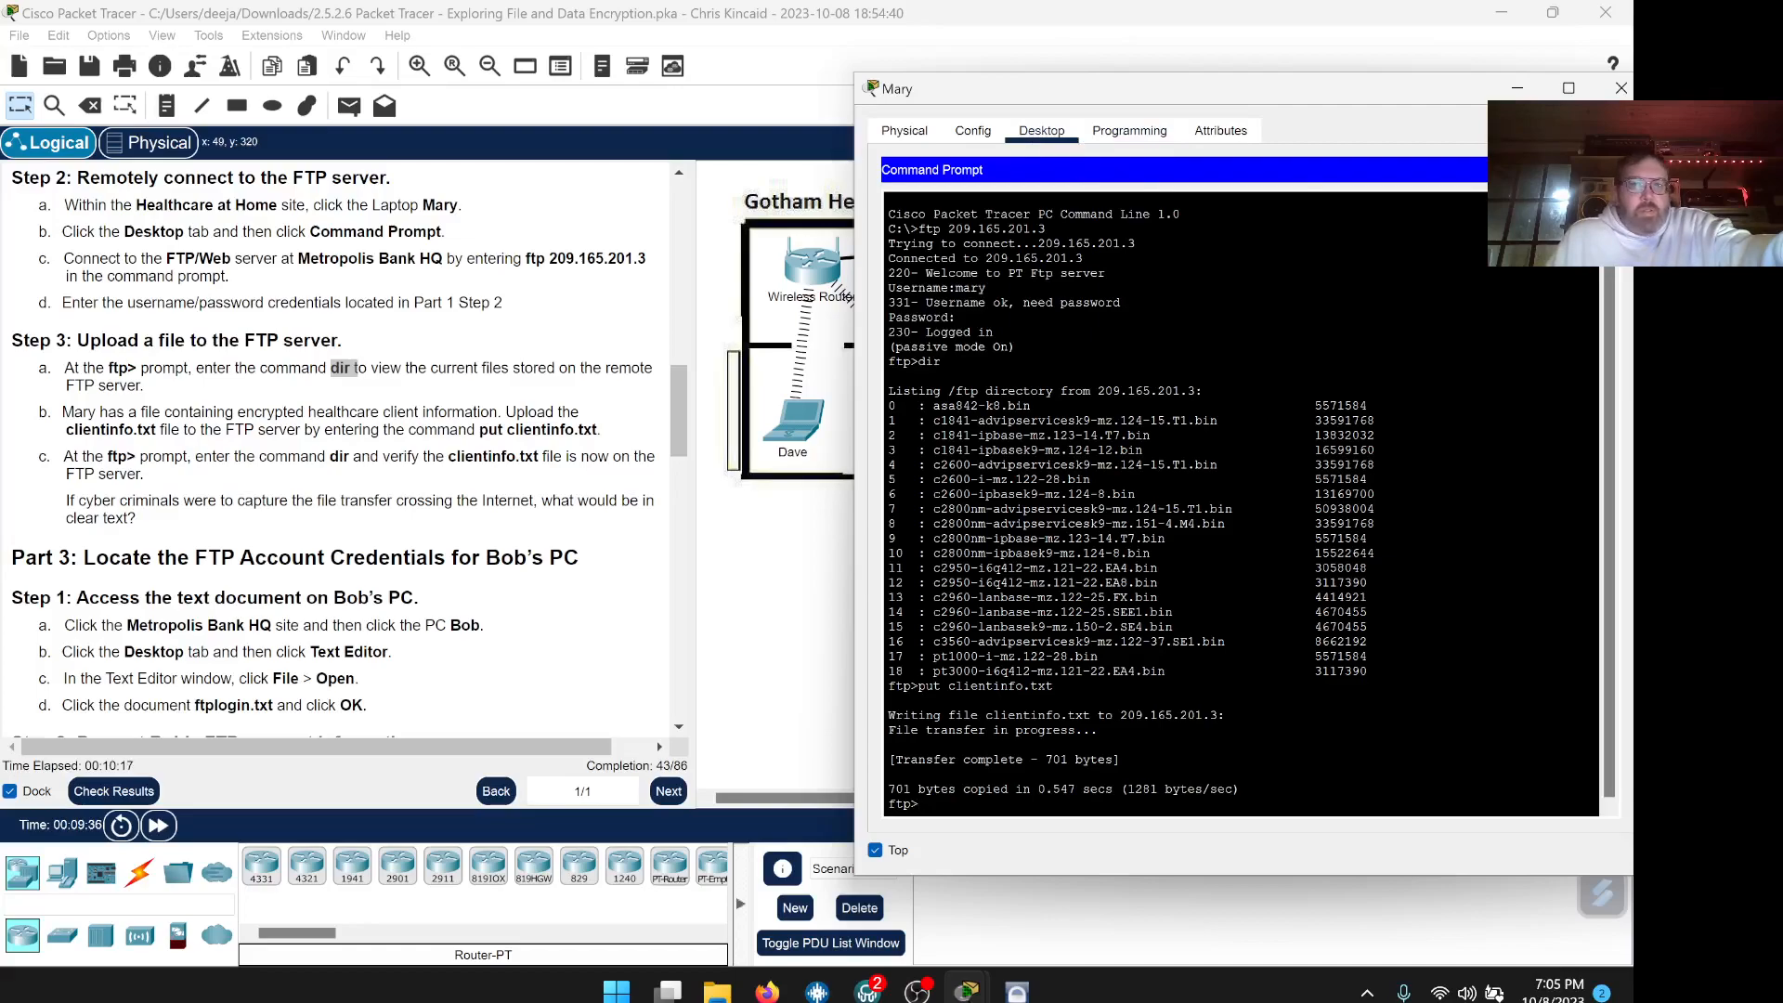
Open clientinfo.txt in the Mary laptop's Text Editor
left_click(1605, 170)
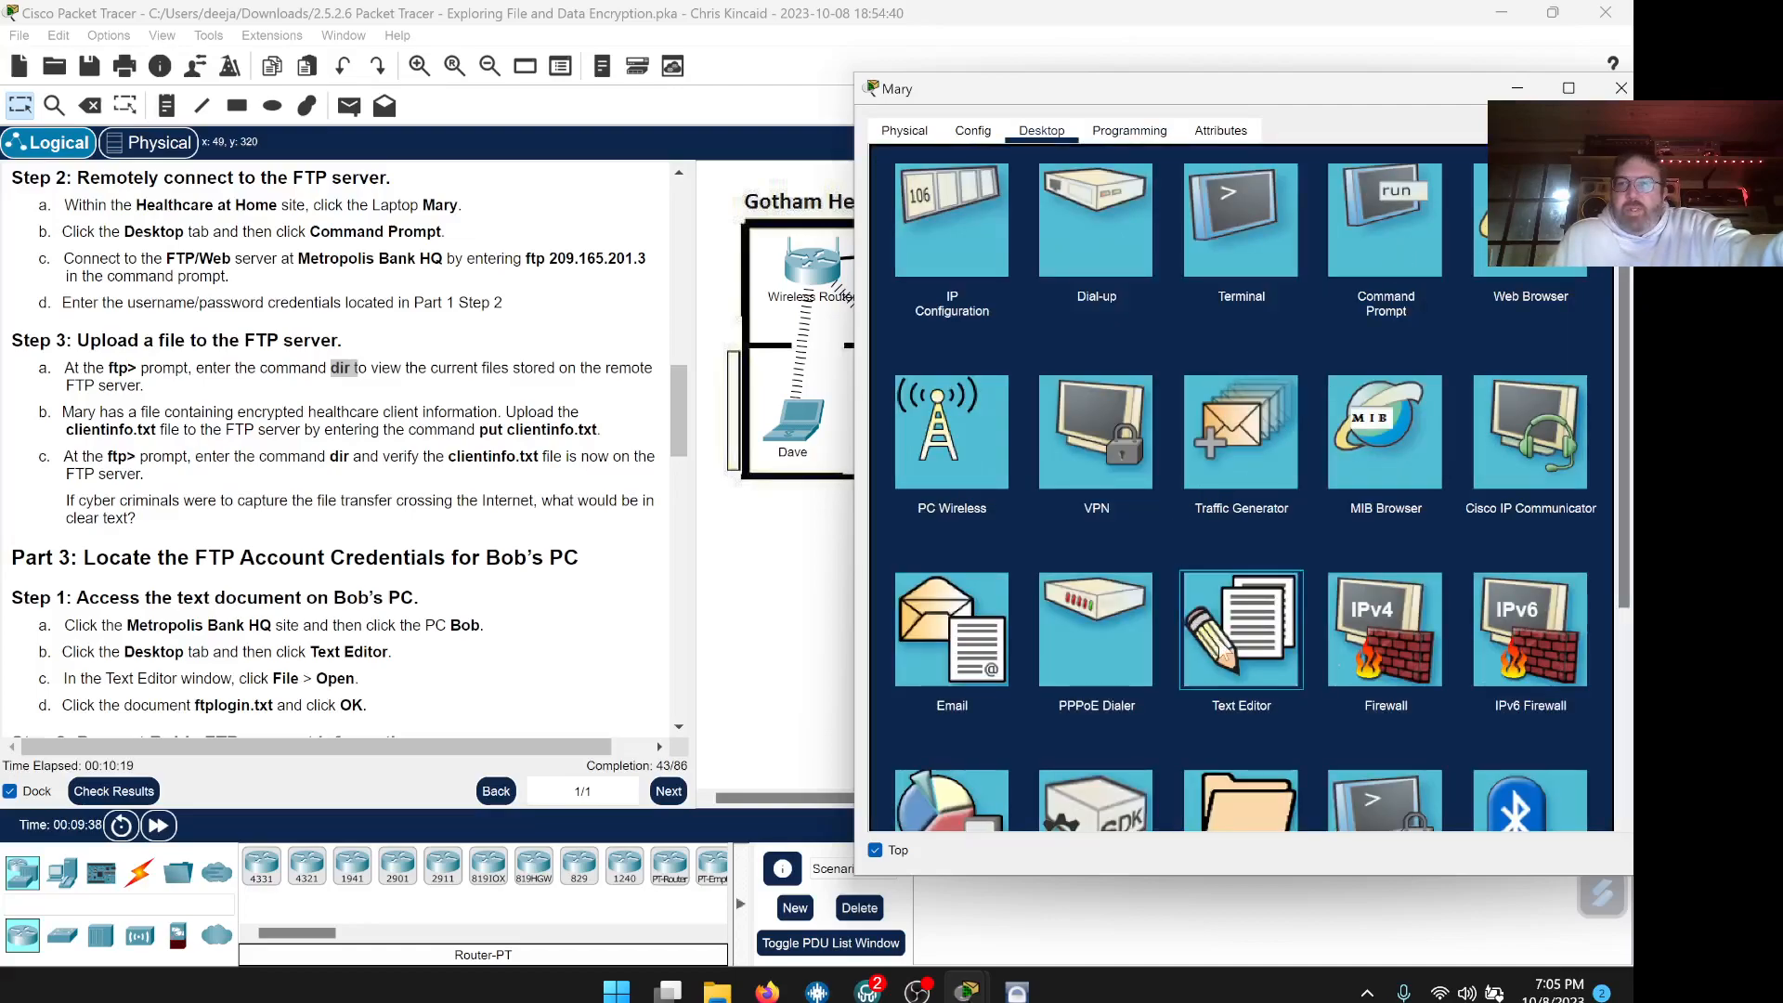
left_click(1221, 654)
left_click(900, 200)
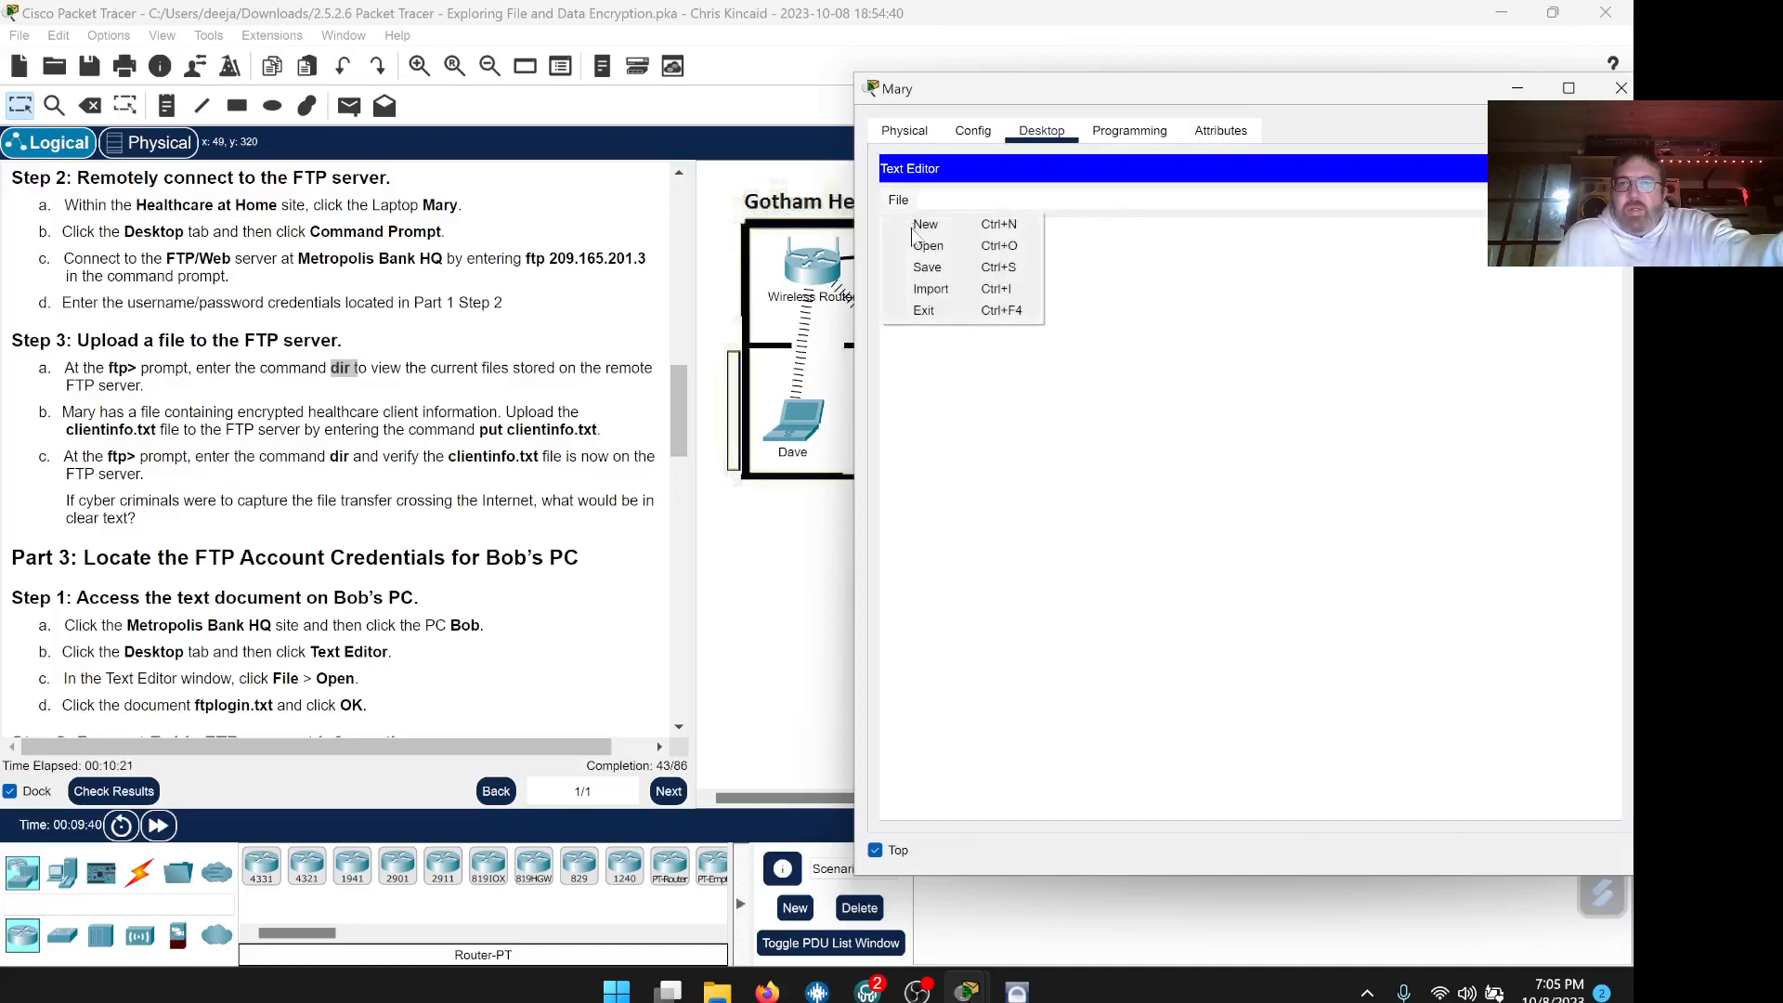
left_click(927, 246)
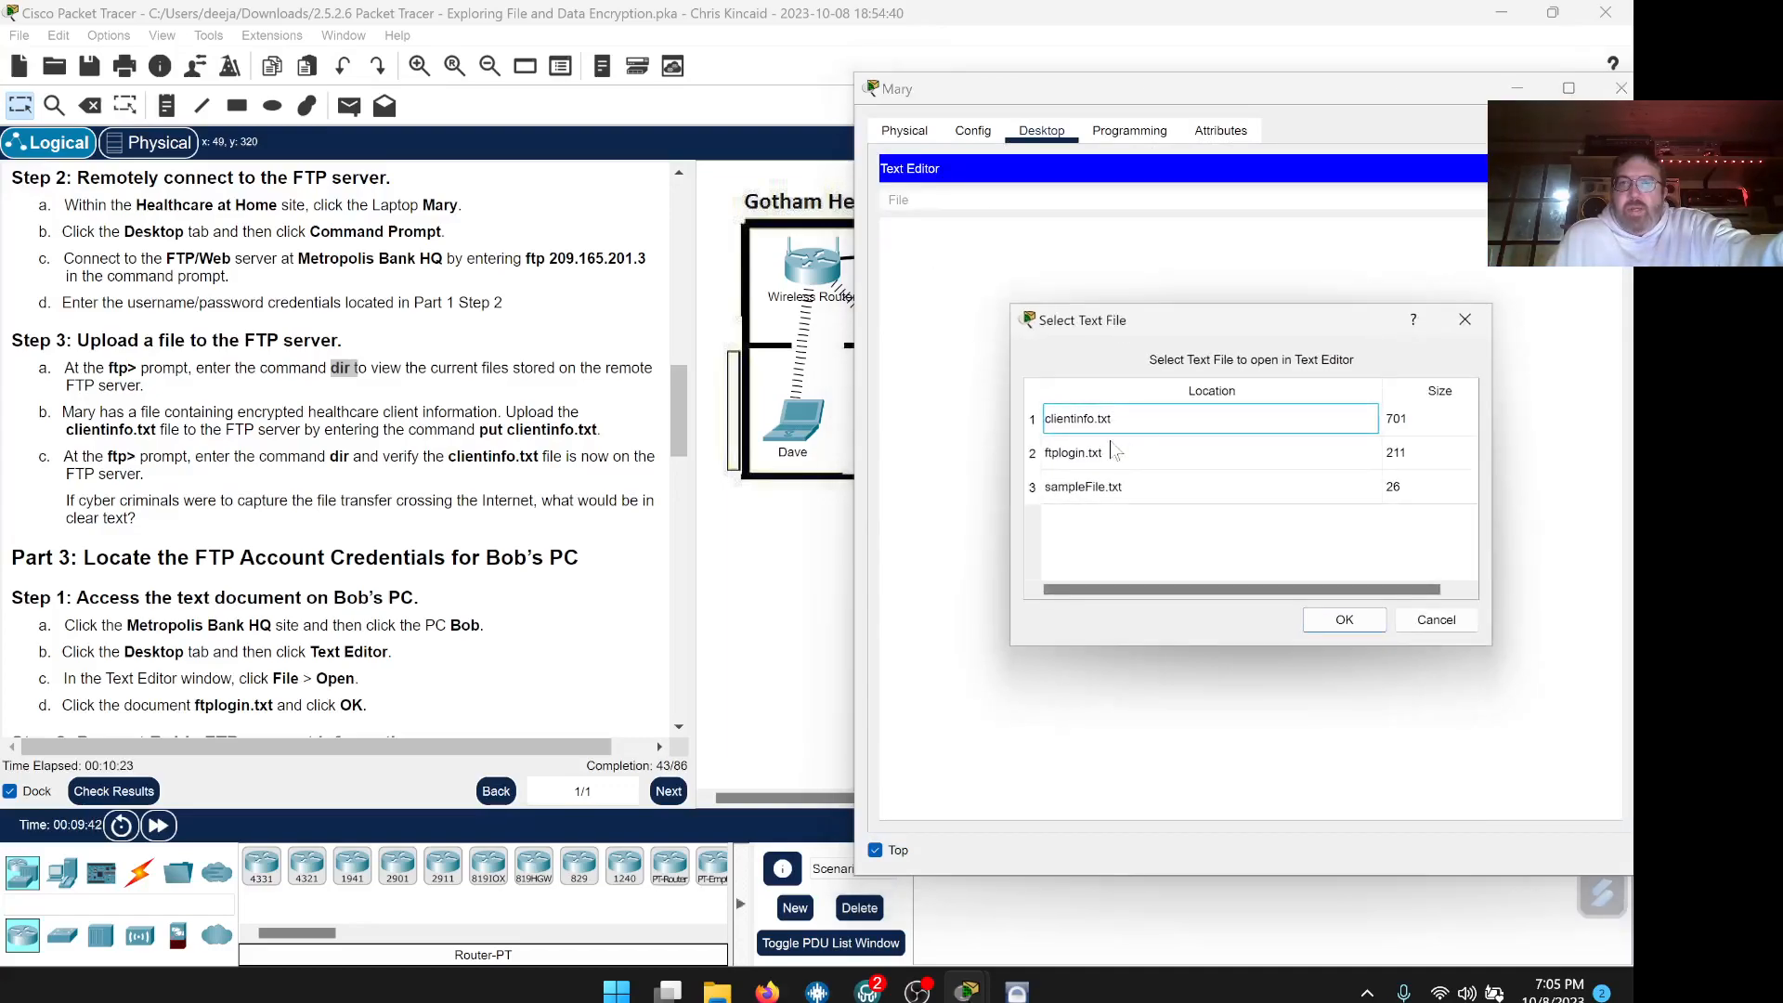
left_click(1102, 420)
left_click(1343, 620)
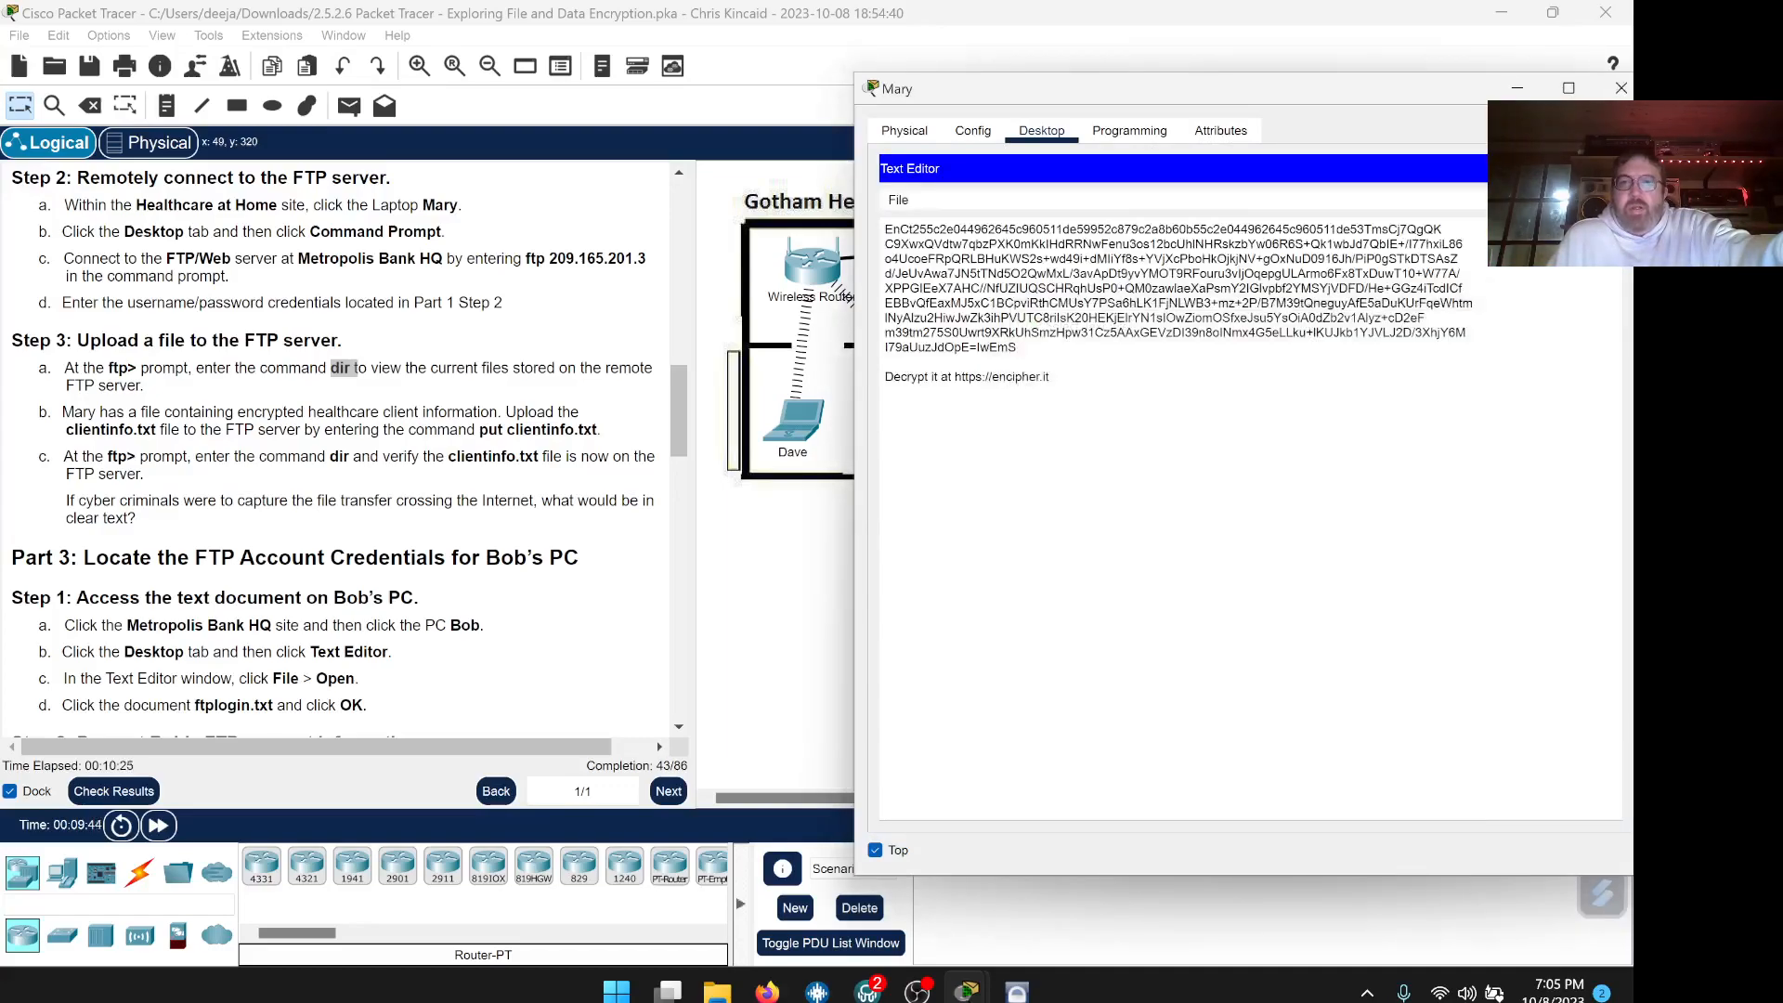
Select the whole encrypted text block in clientinfo.txt
key("ctrl+a")
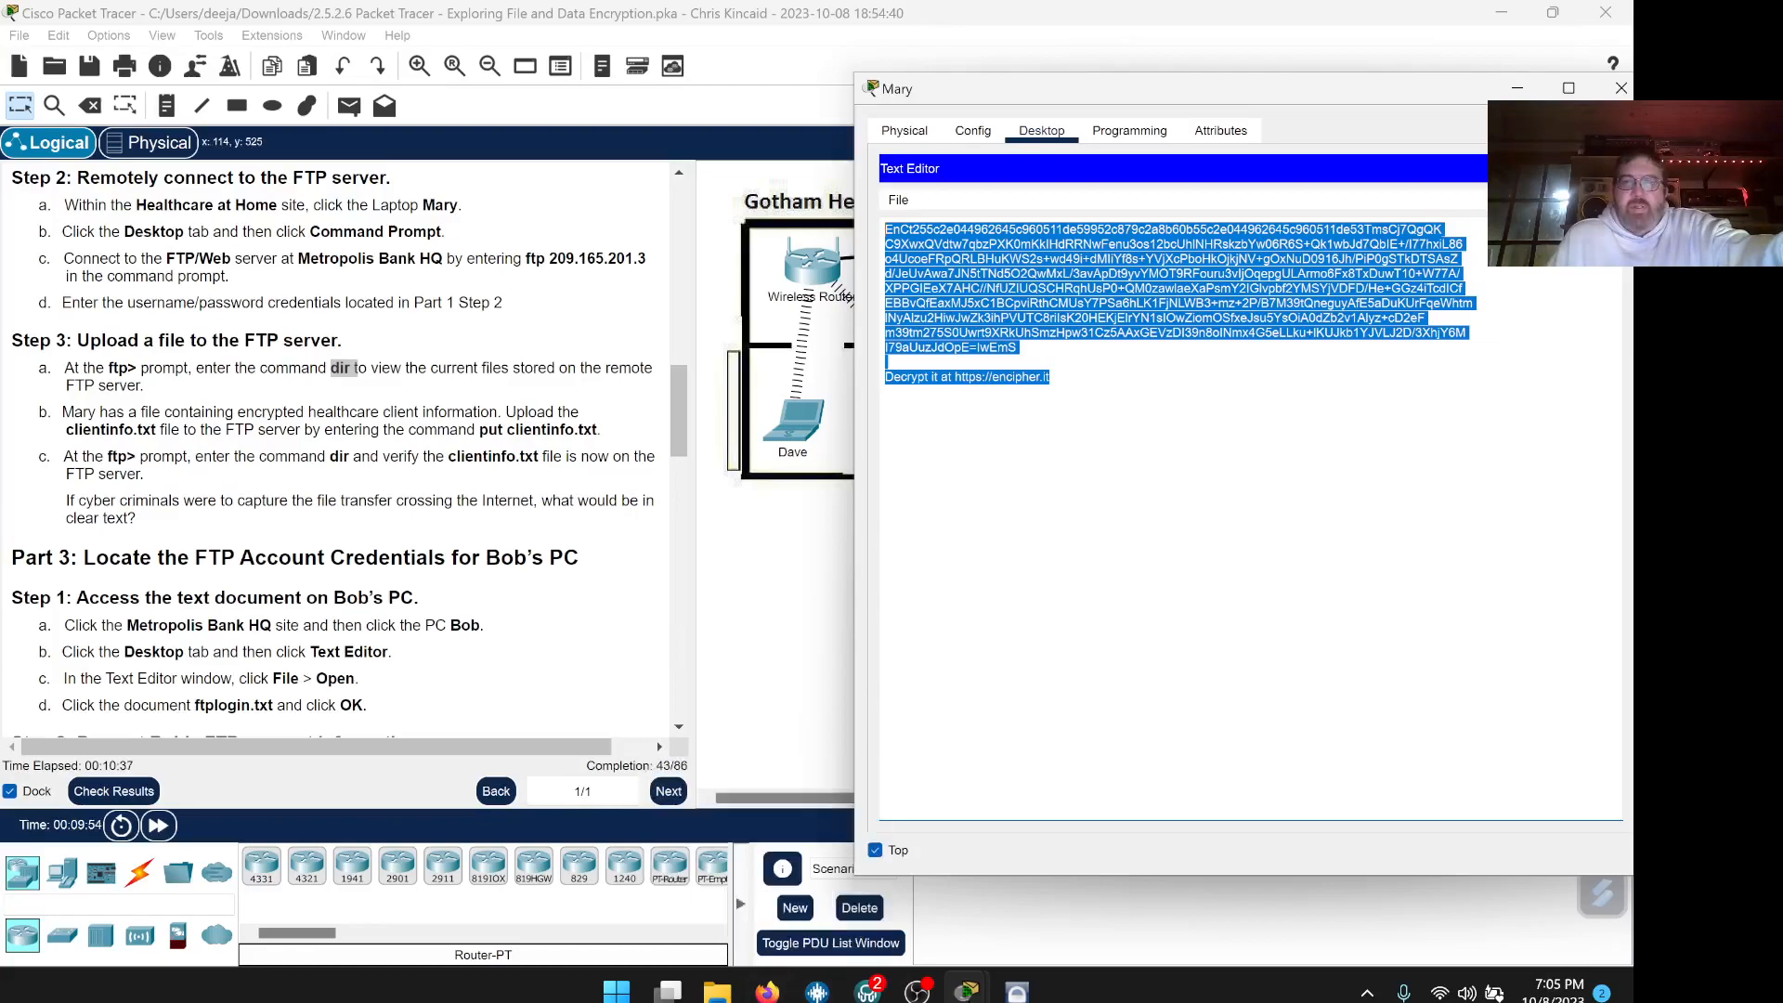
left_click(1160, 519)
left_click_drag(1018, 347, 885, 229)
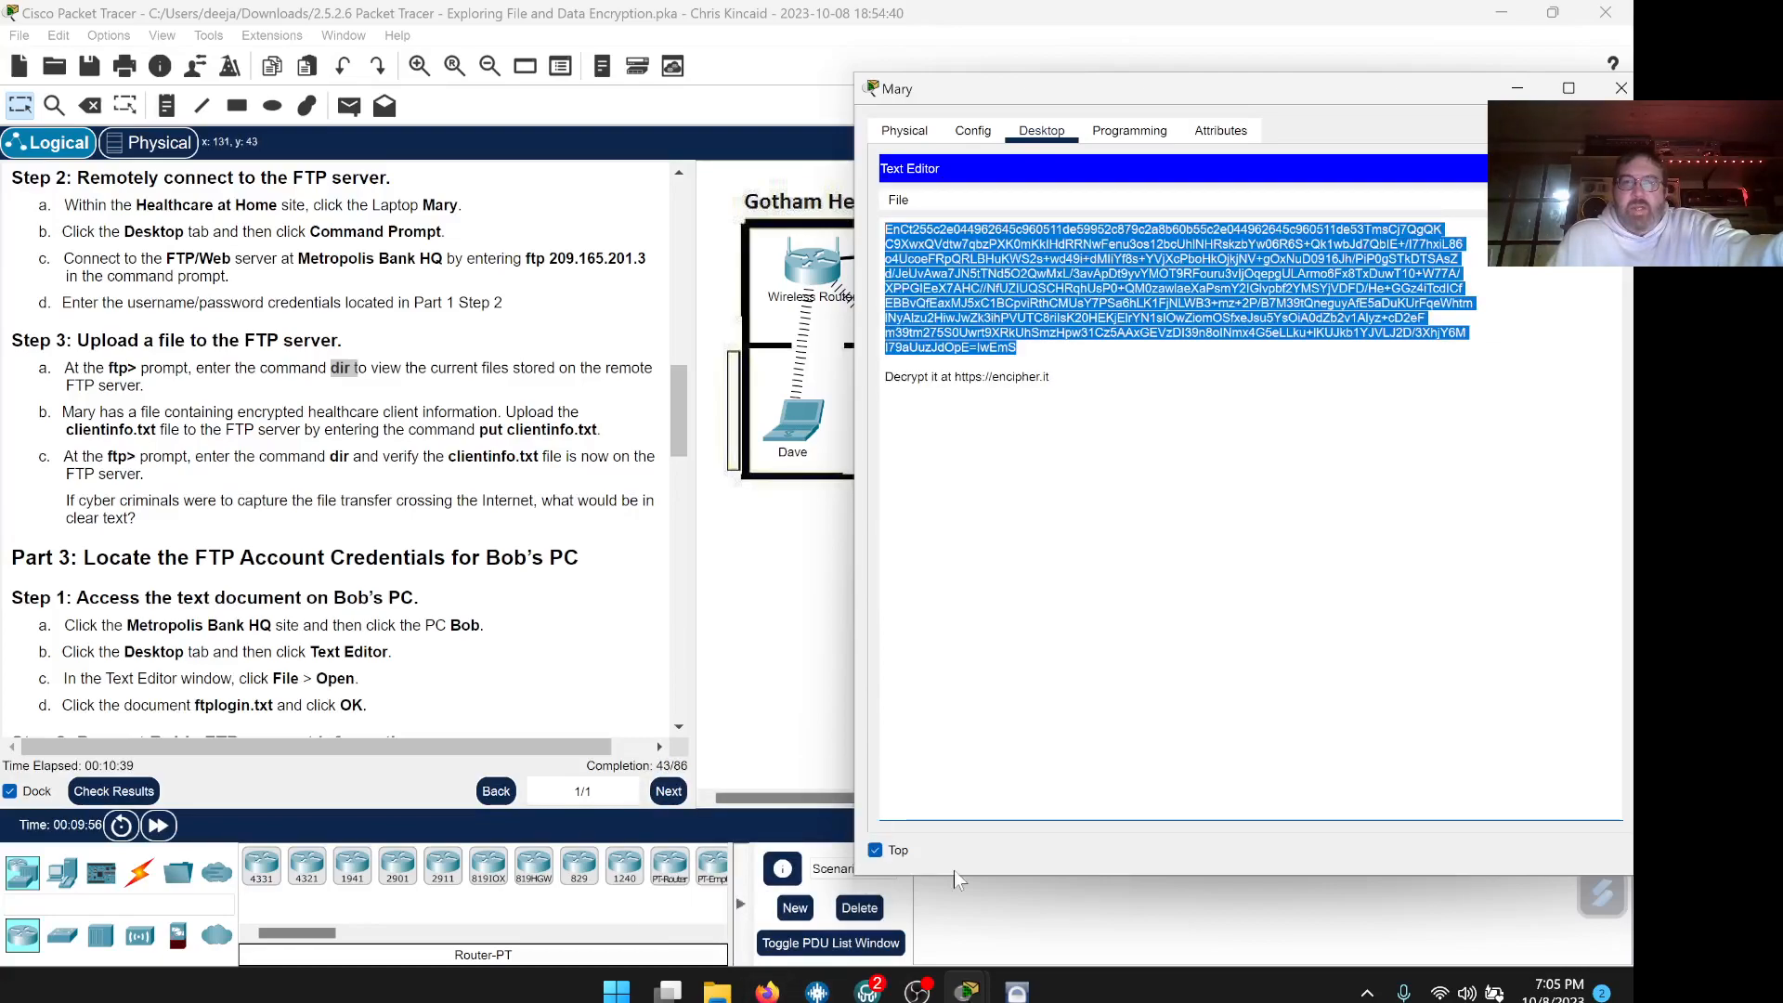
left_click(767, 992)
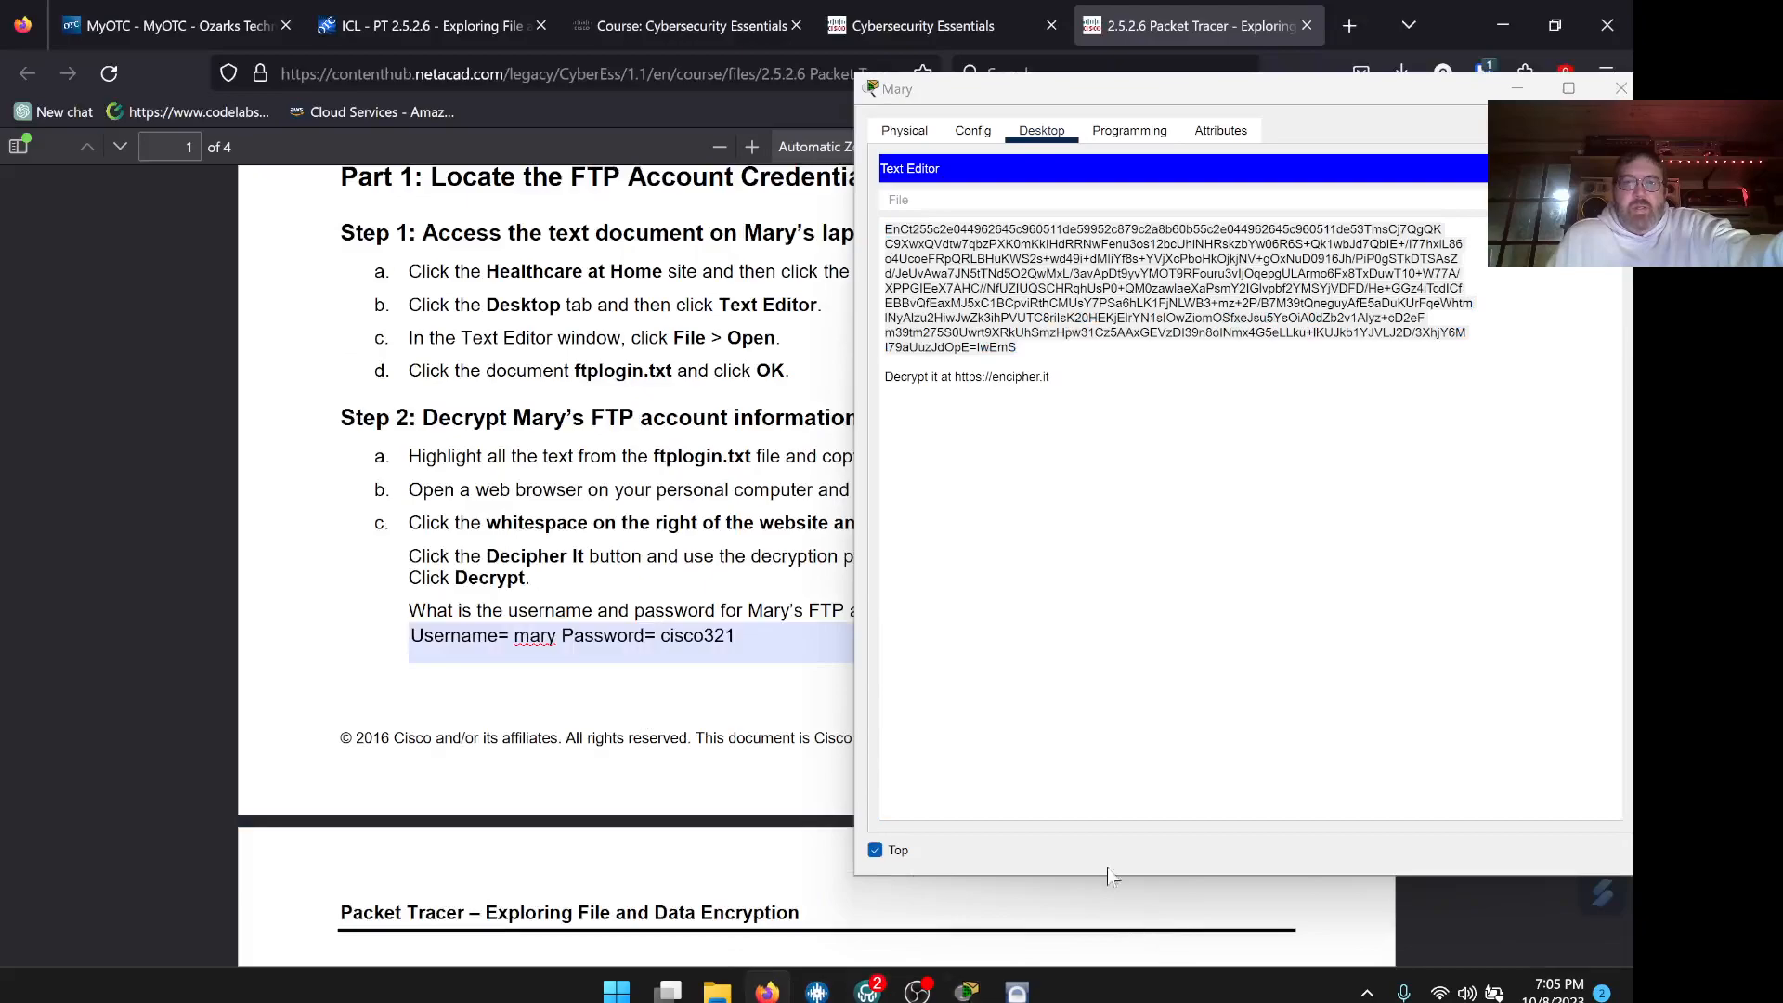
Answer Part 2 step c with 'Encrypted data as ciphertext', correcting the spelling of Encrypted
scroll(694, 584, "down", 8)
scroll(632, 566, "down", 6)
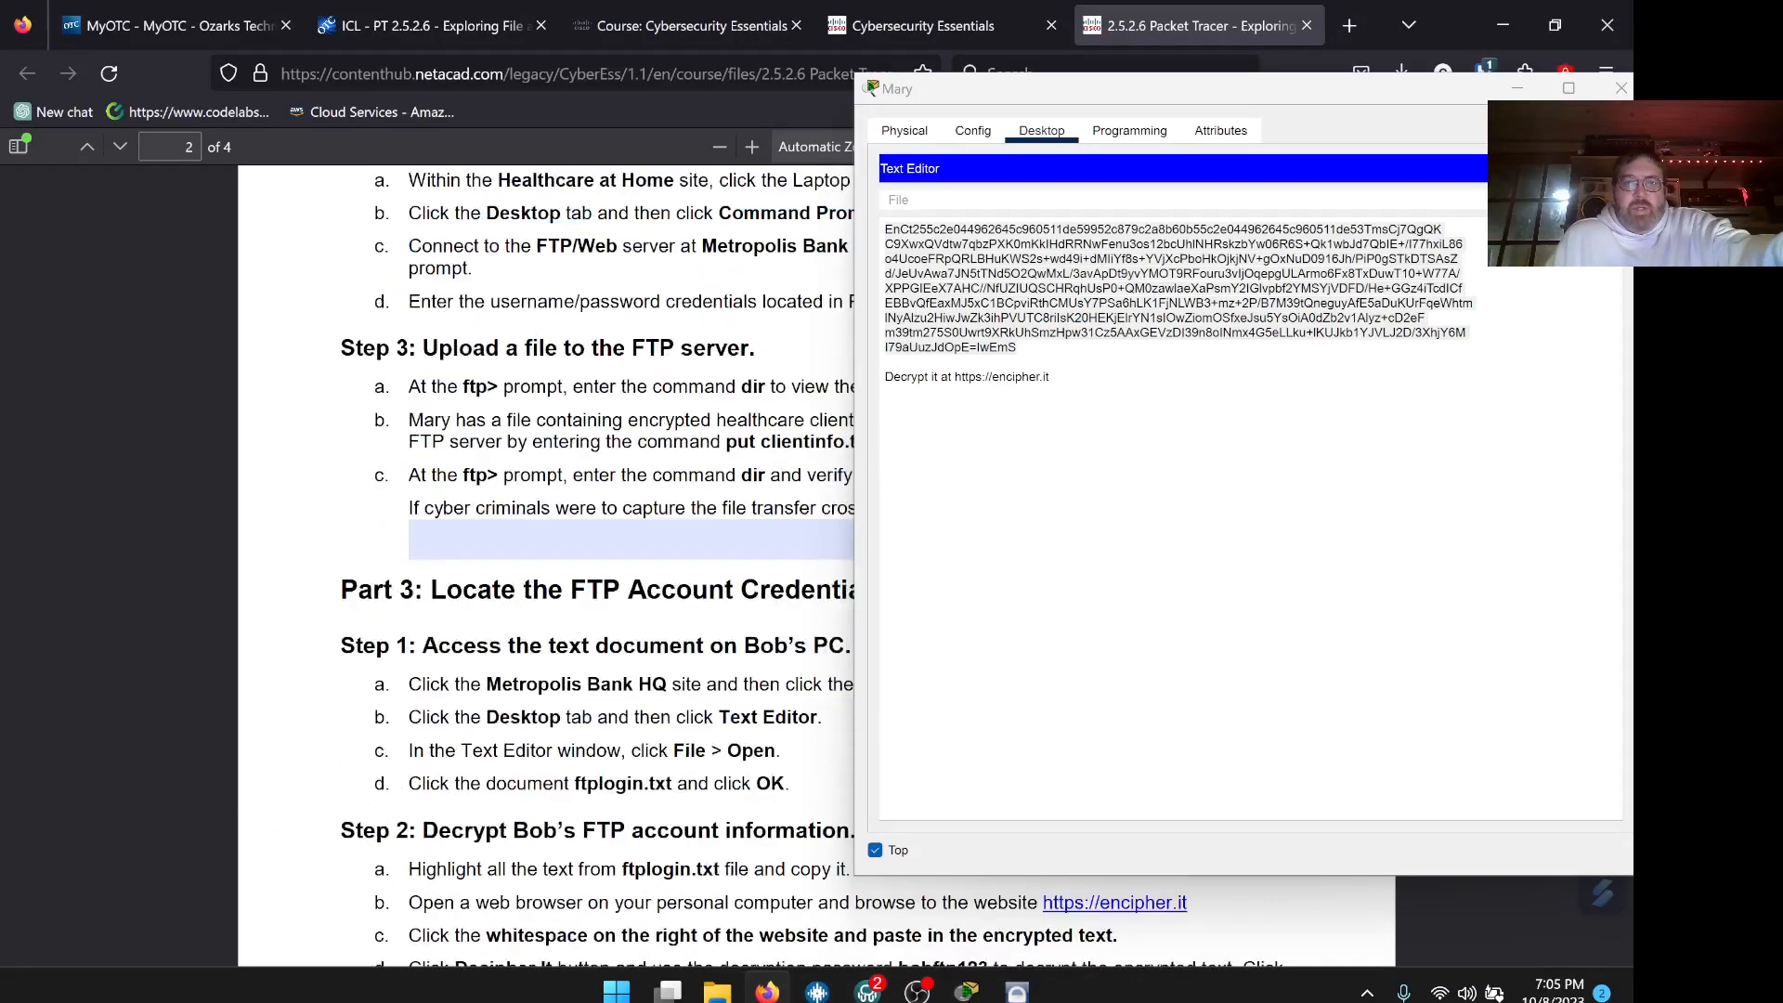
left_click(632, 337)
type("Encypte")
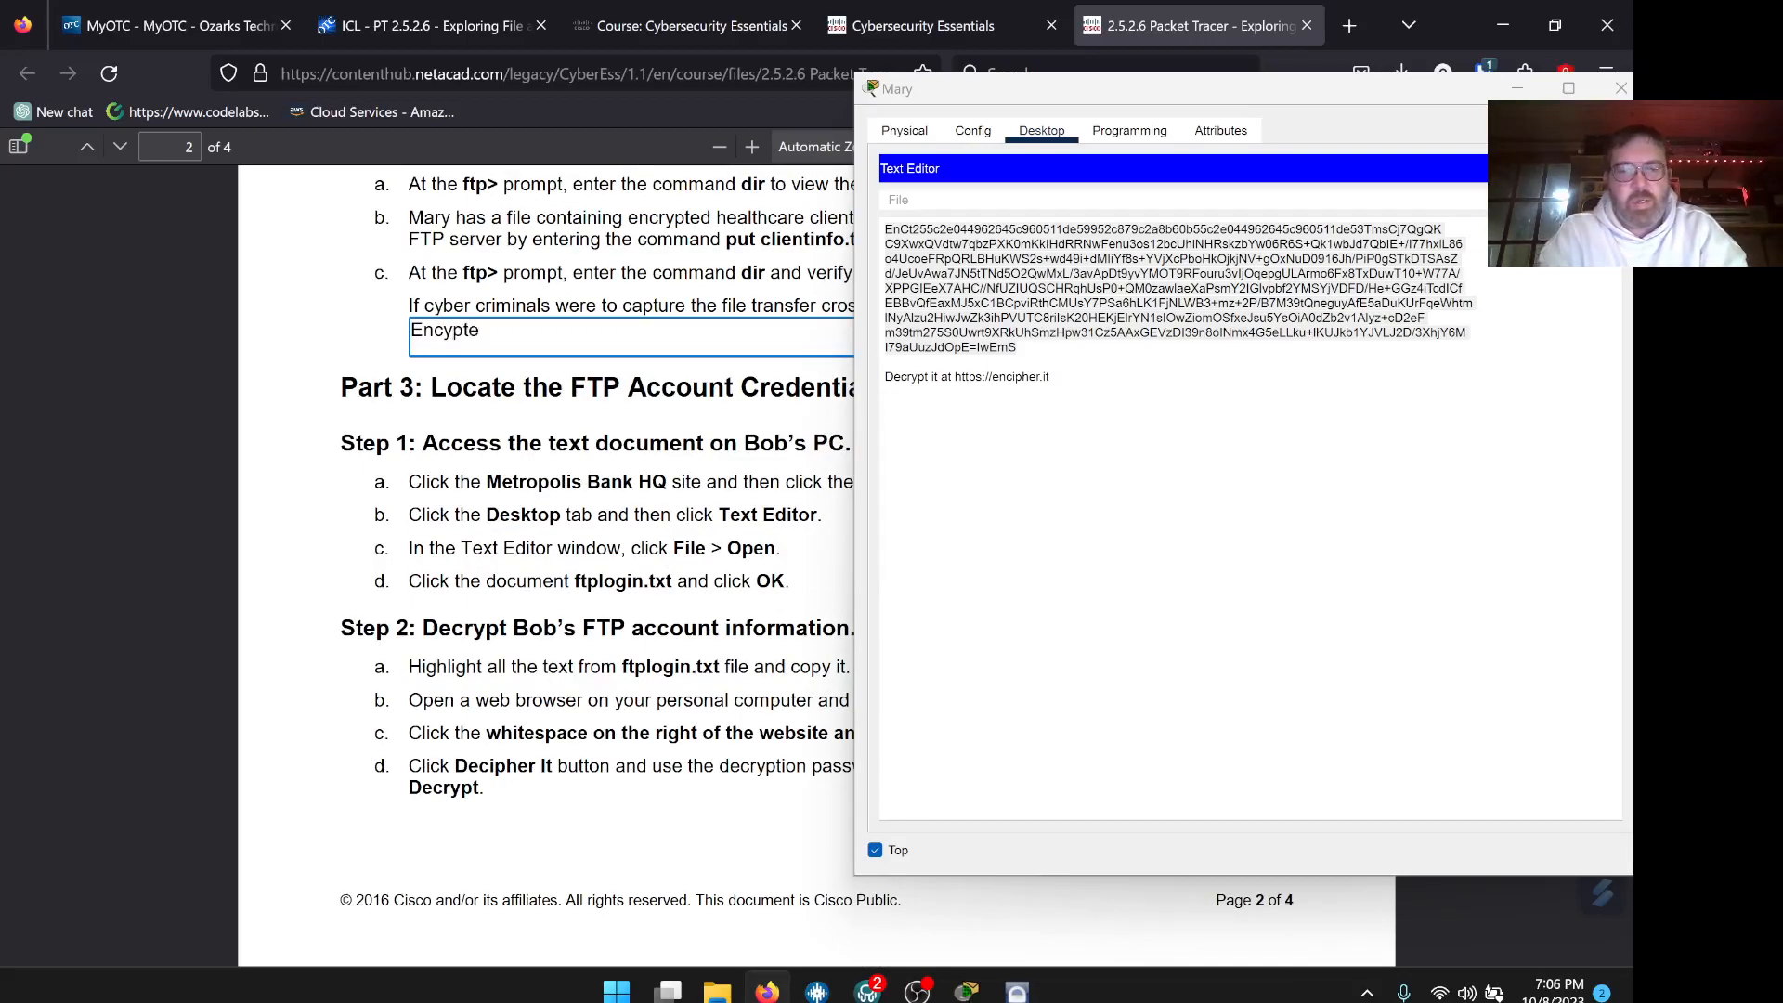
type("d data in cu")
key("BackSpace")
key("BackSpace")
type("as ciphertext.")
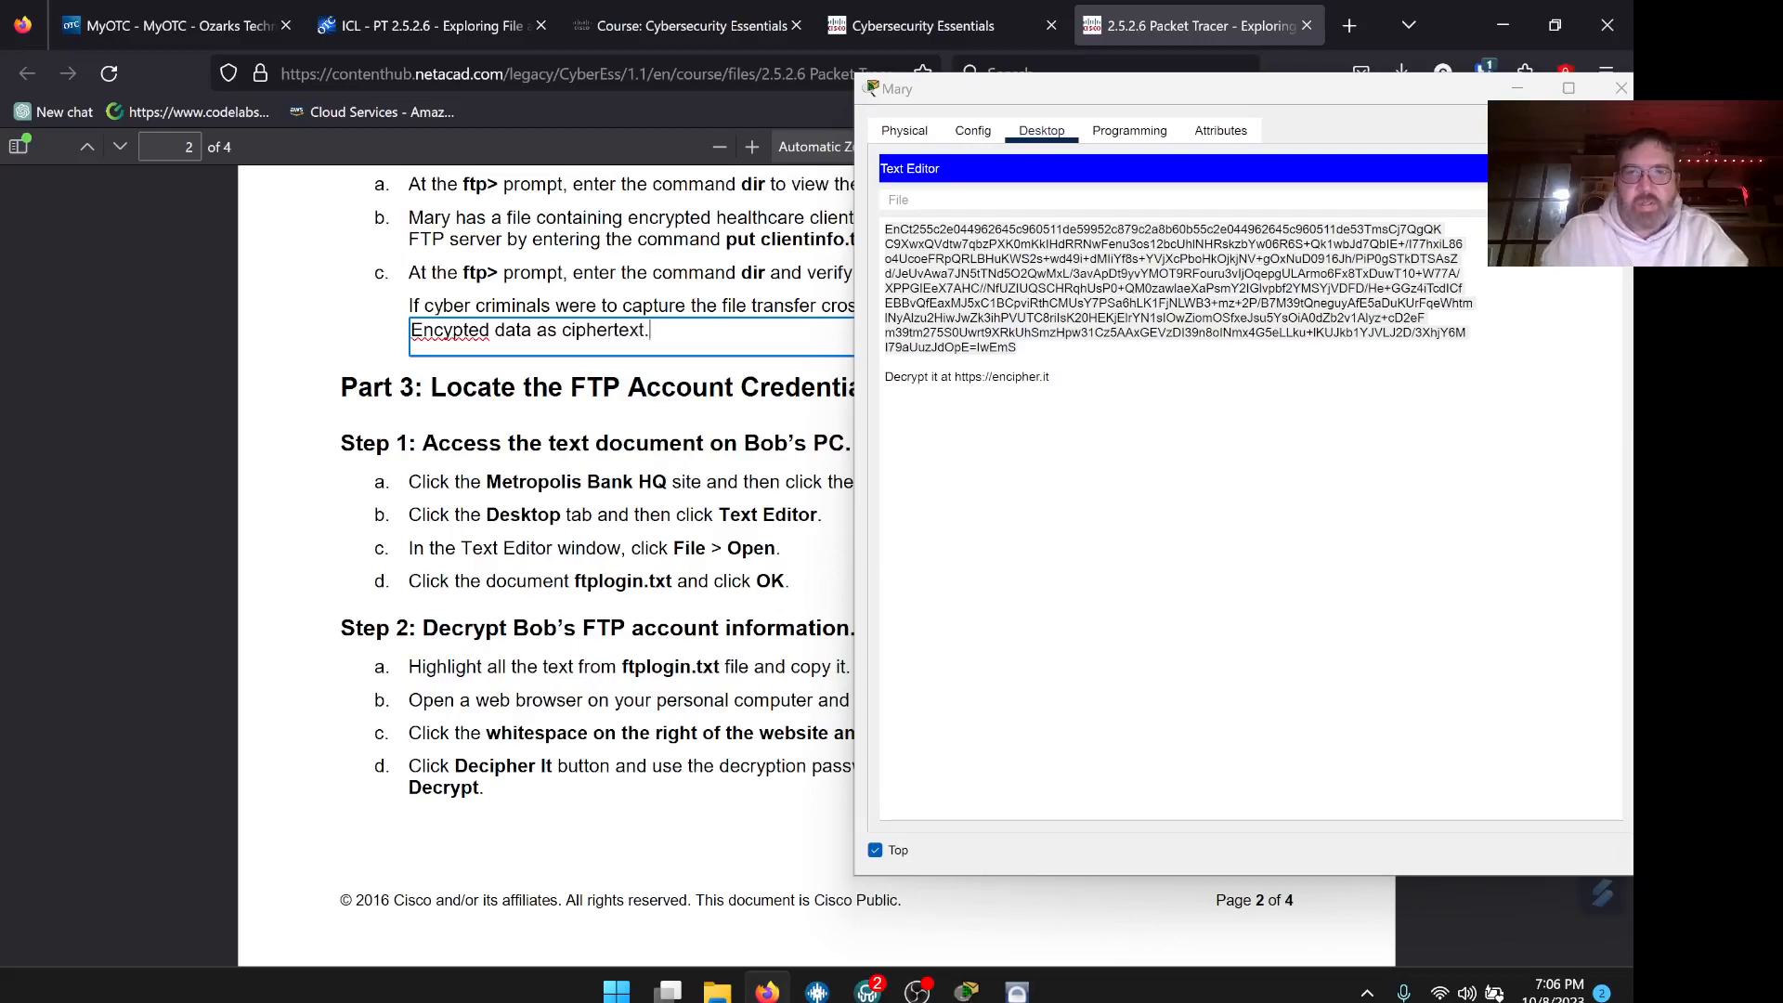
right_click(476, 331)
left_click(520, 357)
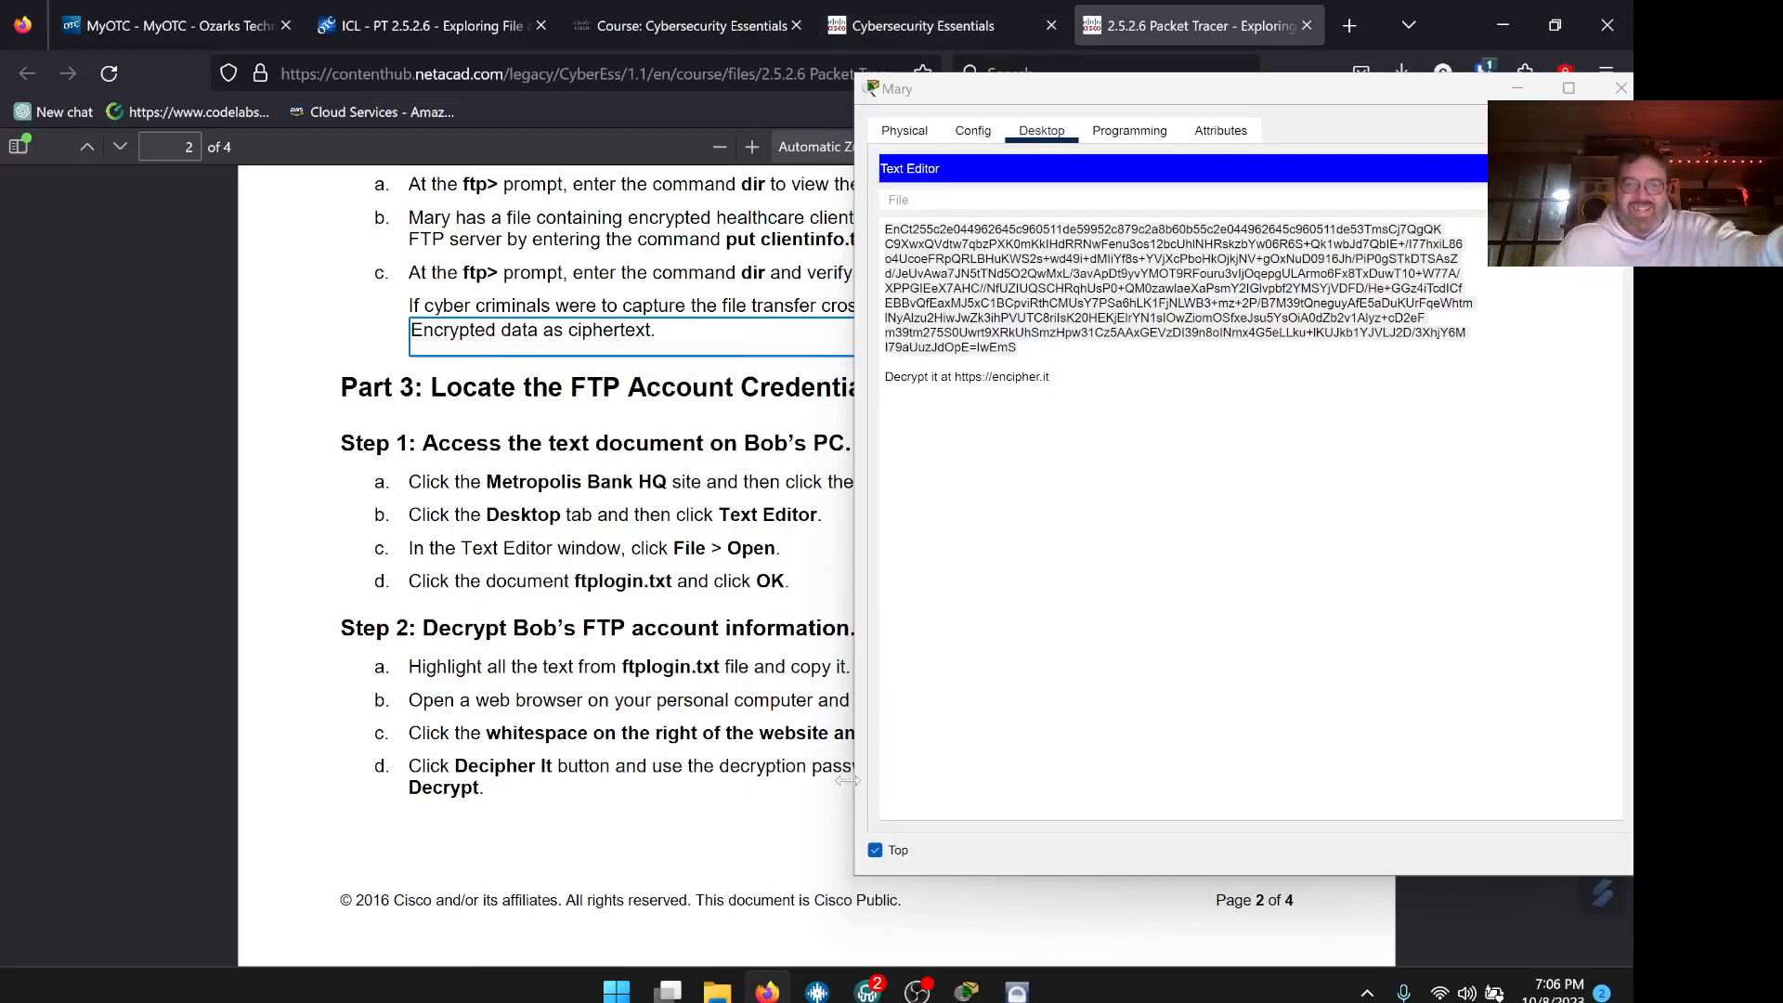
Return to Packet Tracer and scroll its instructions to Part 3
left_click(767, 992)
scroll(552, 549, "down", 2)
scroll(553, 550, "down", 2)
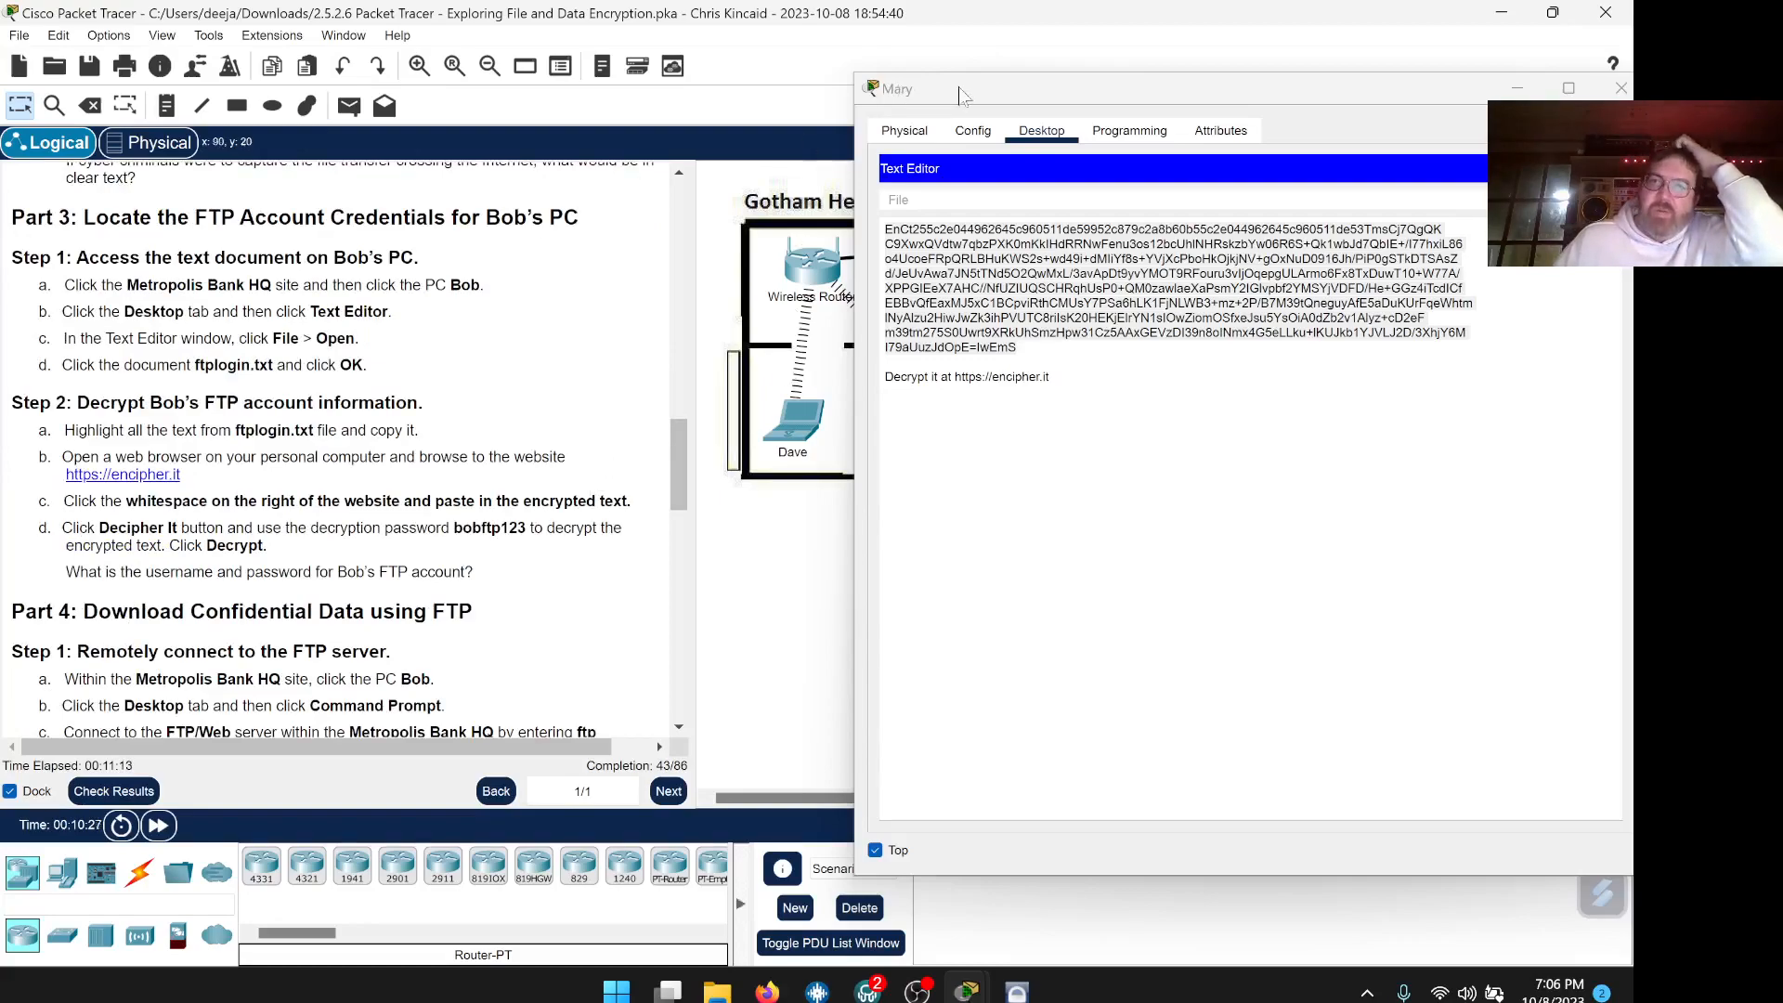
Close the Mary laptop window
left_click(961, 96)
key("ctrl+a")
left_click(1622, 89)
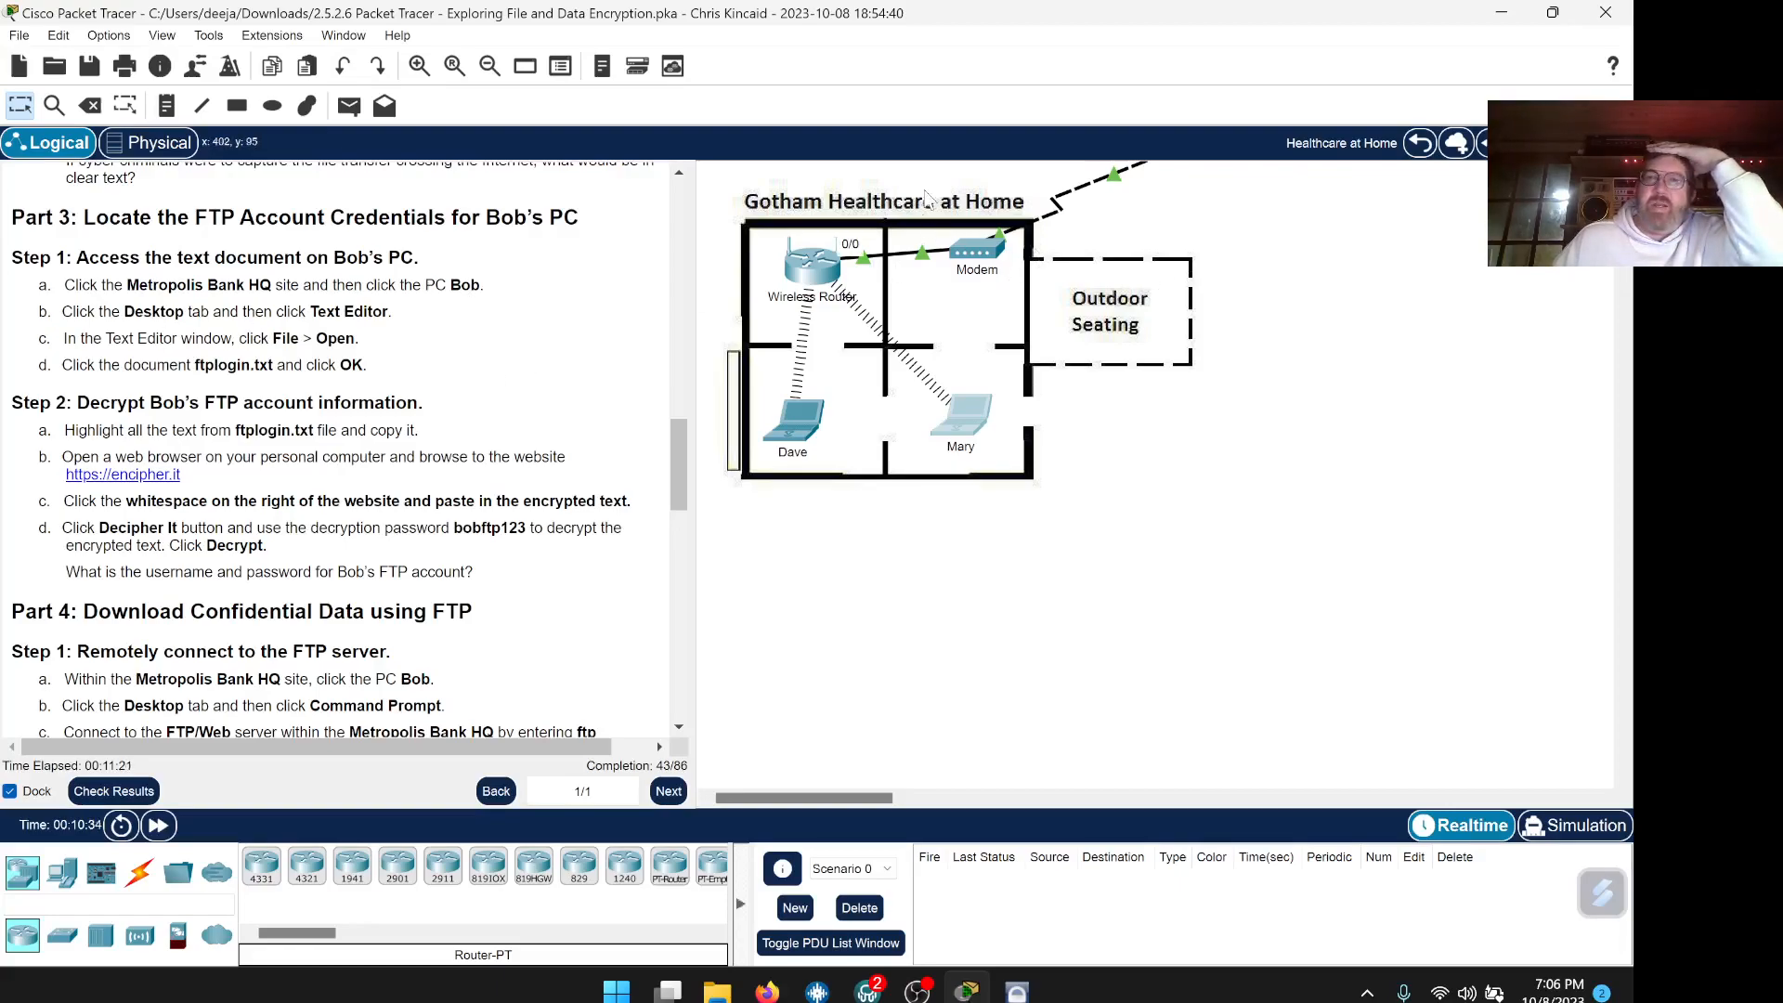
left_click(1420, 144)
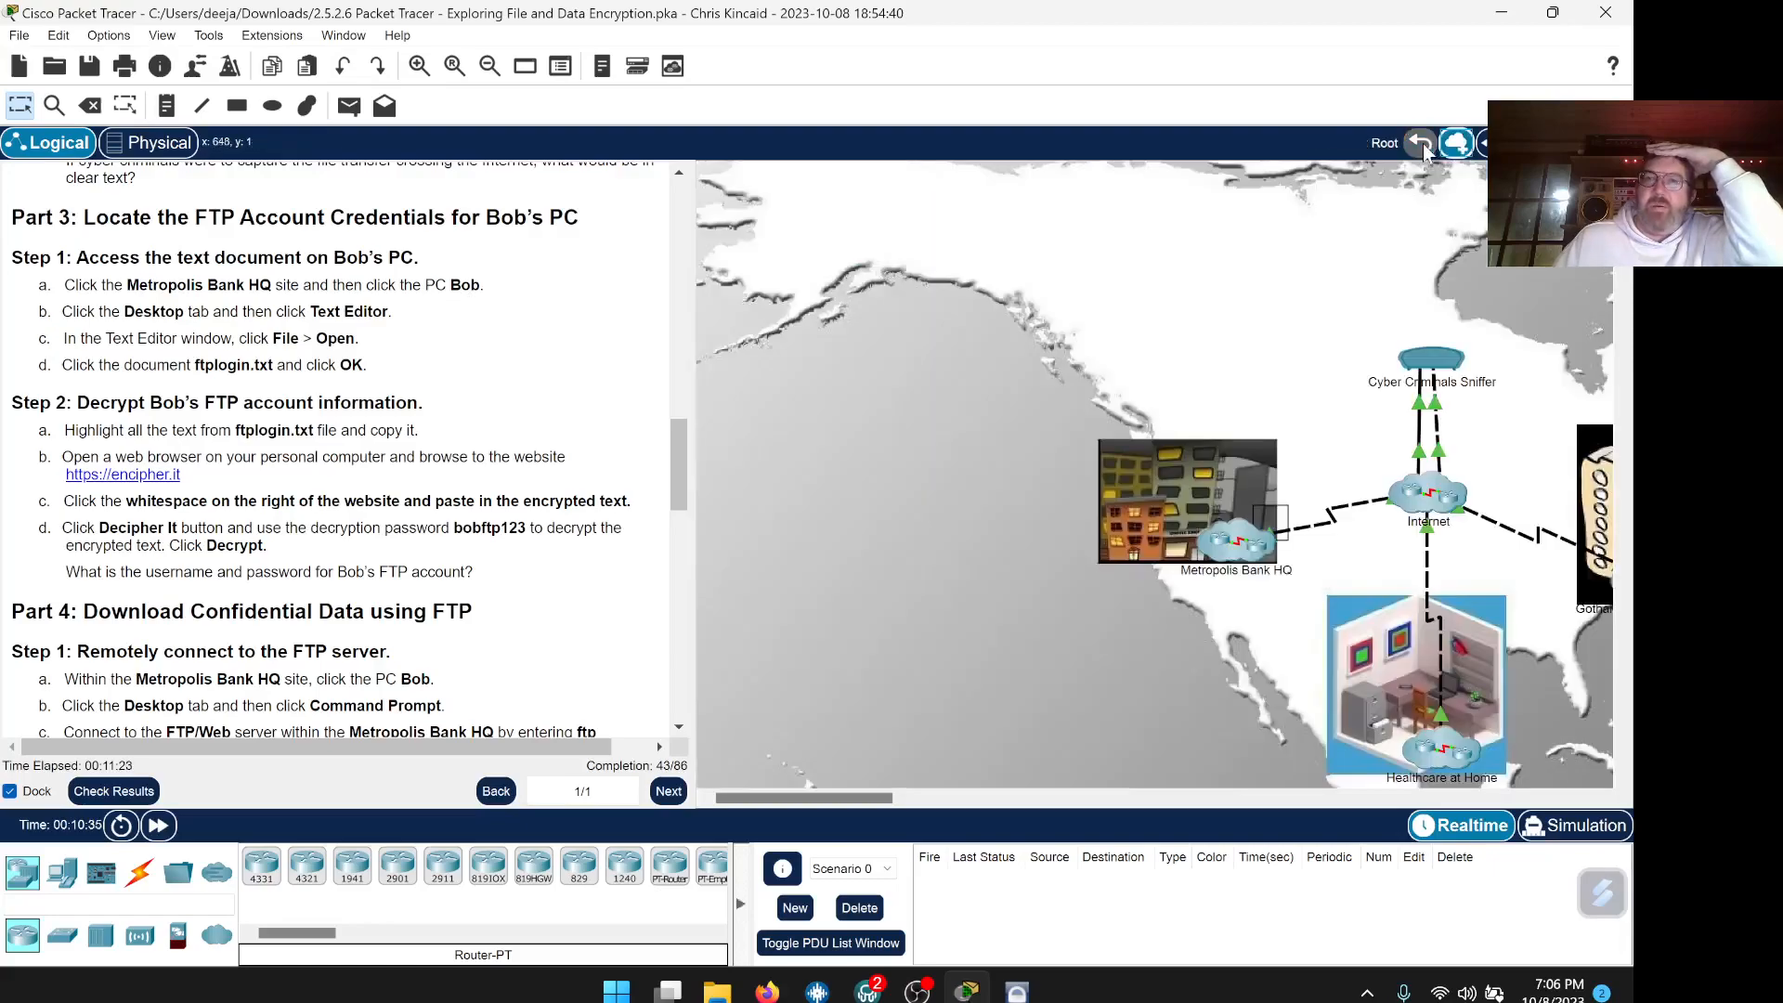
left_click_drag(856, 800, 932, 801)
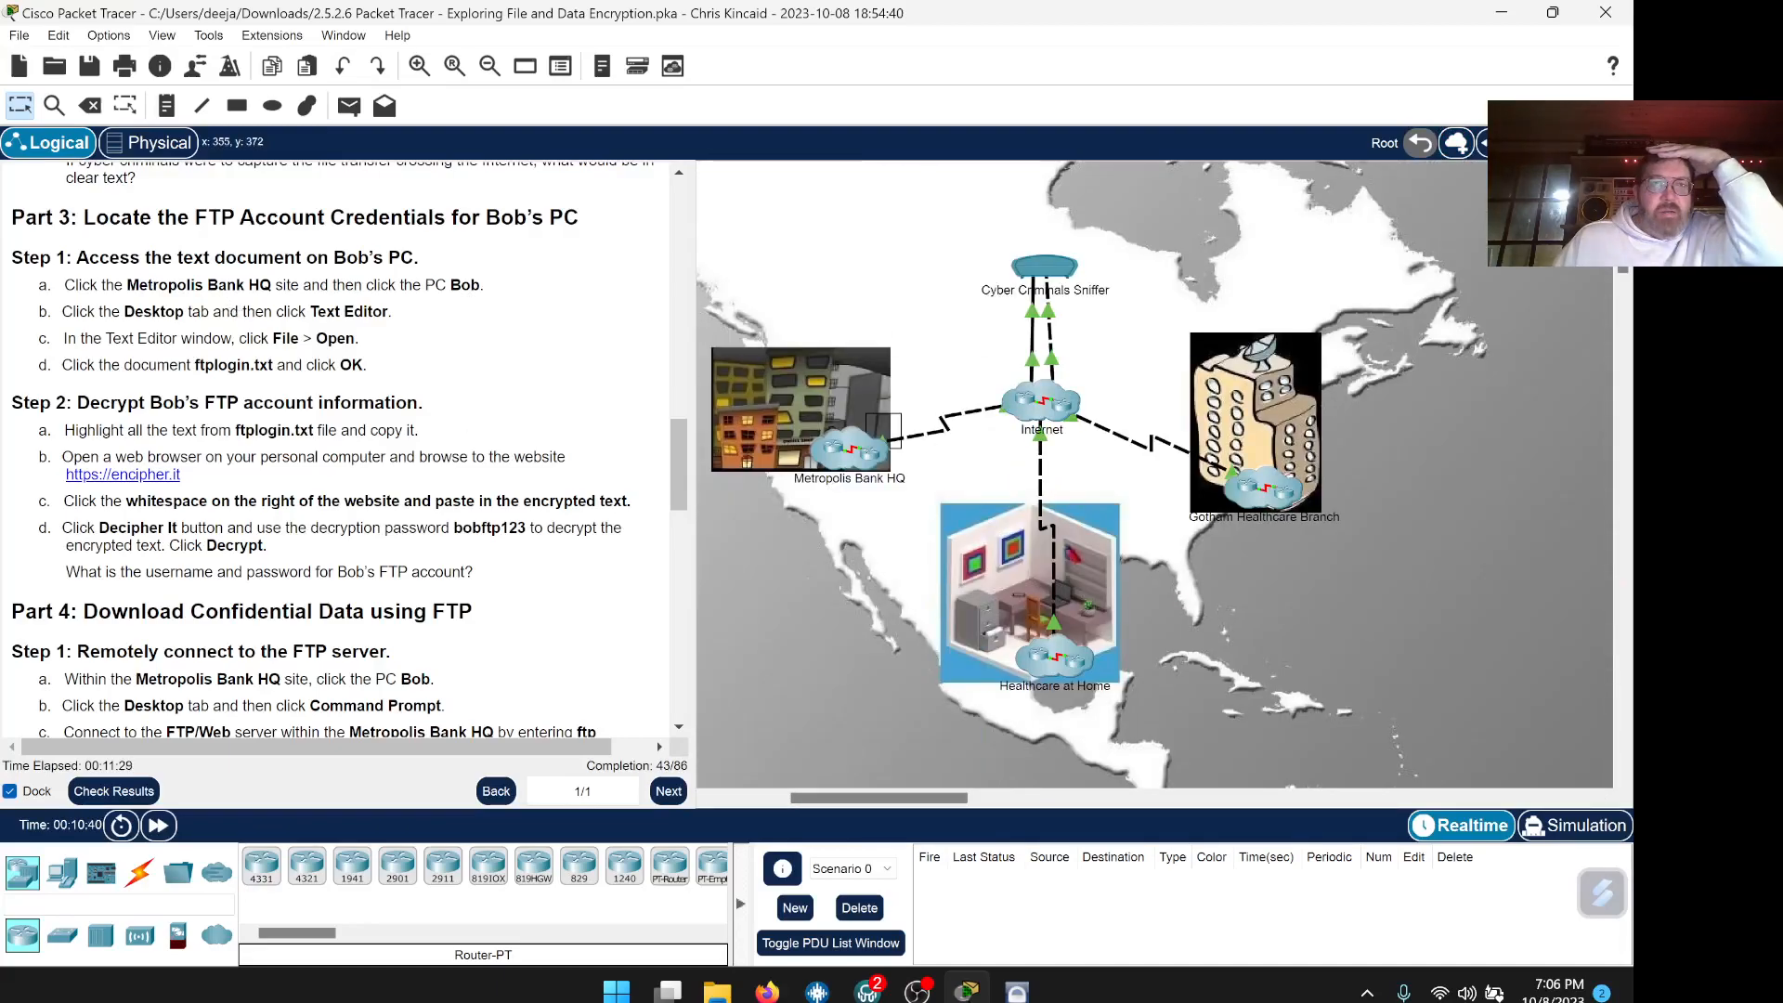
left_click(856, 462)
scroll(984, 471, "up", 1)
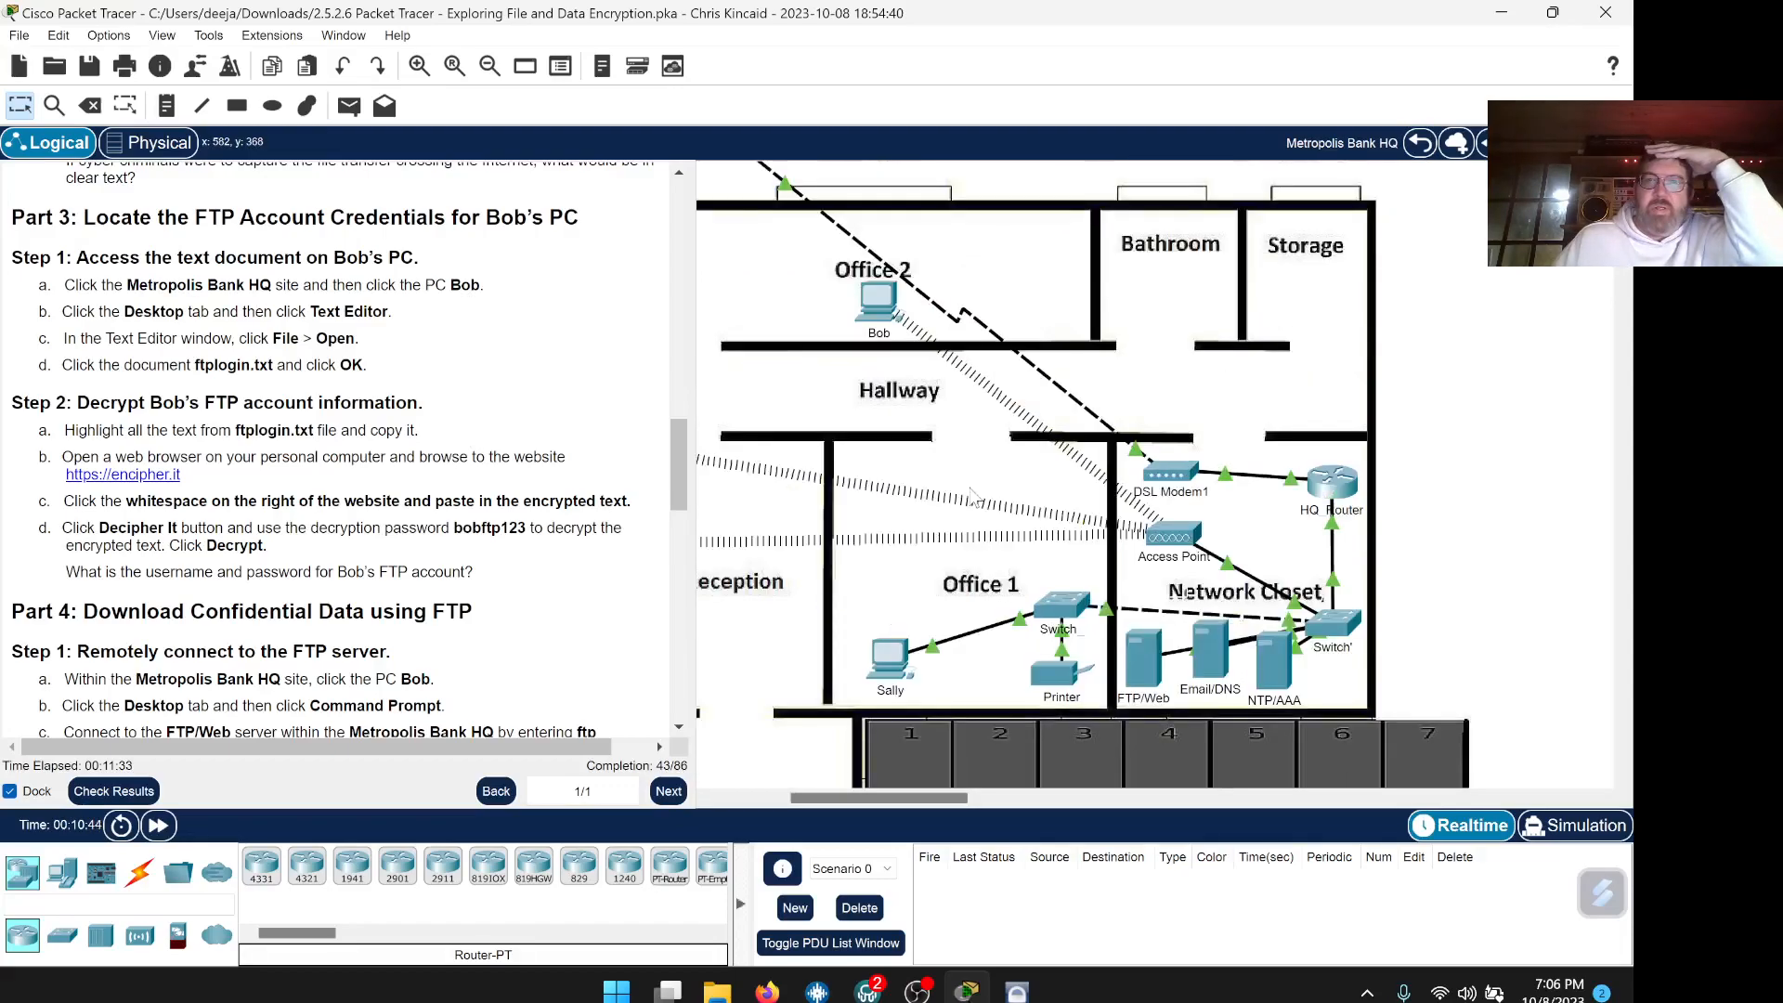
left_click(884, 302)
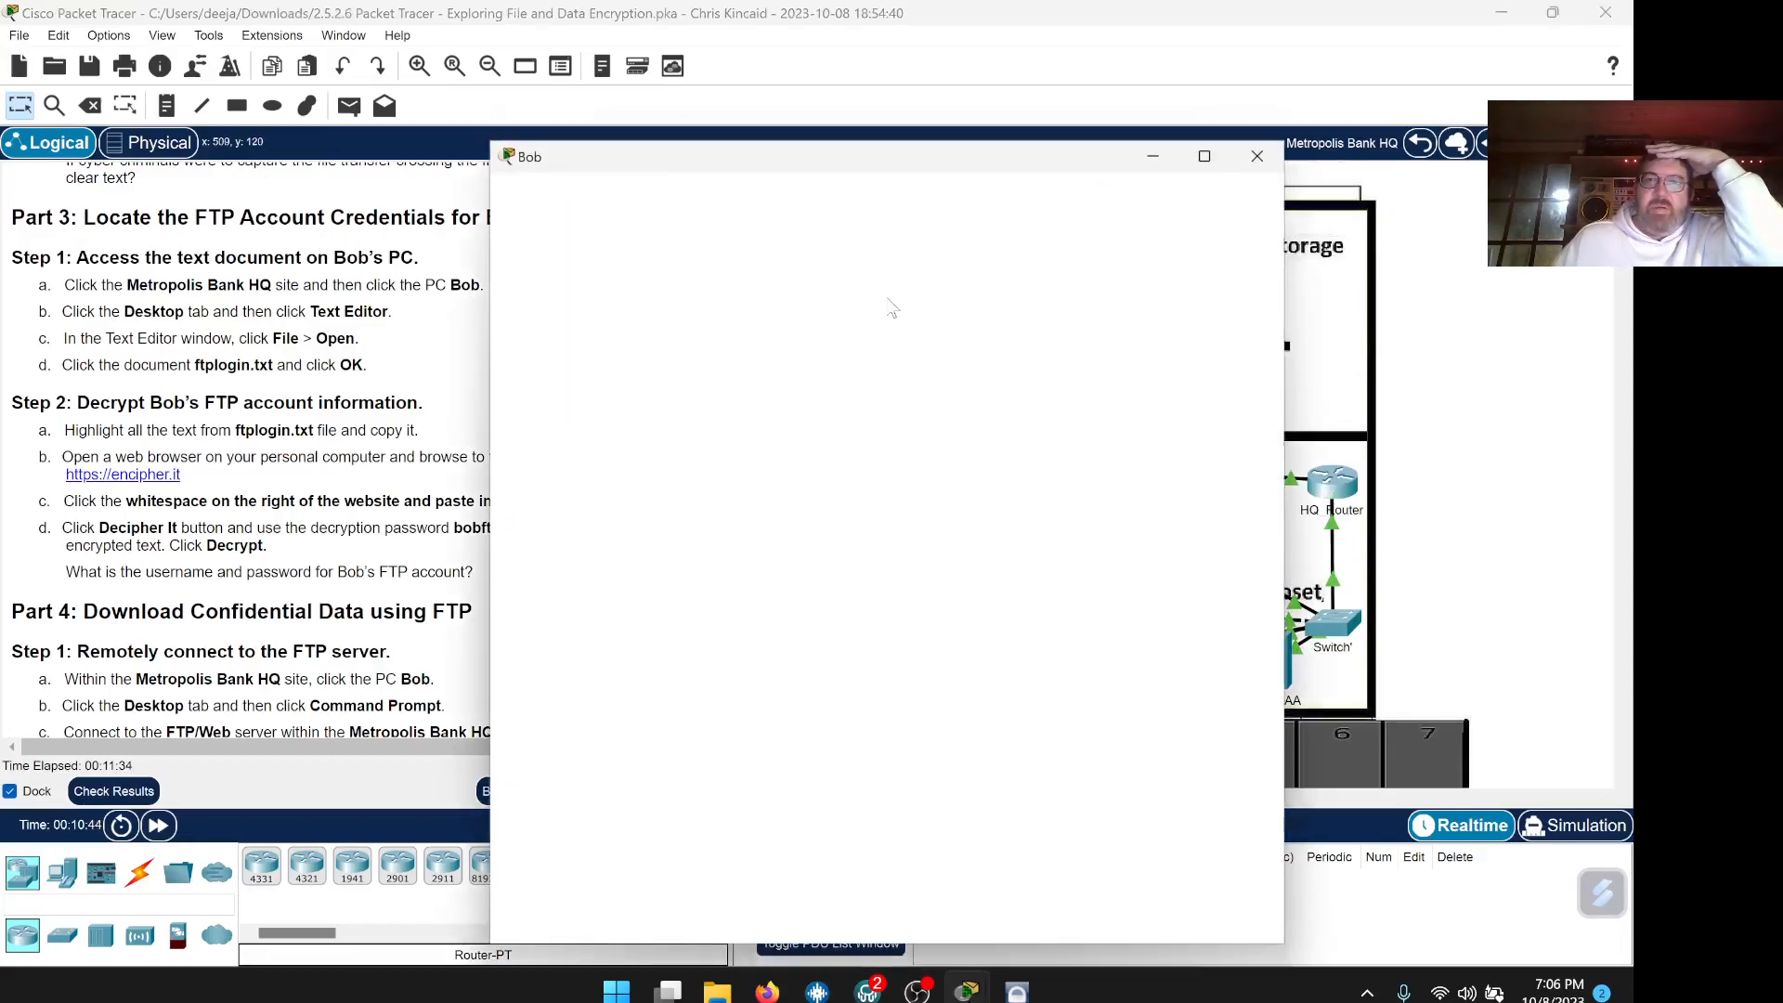
left_click(511, 917)
left_click_drag(875, 169, 1207, 82)
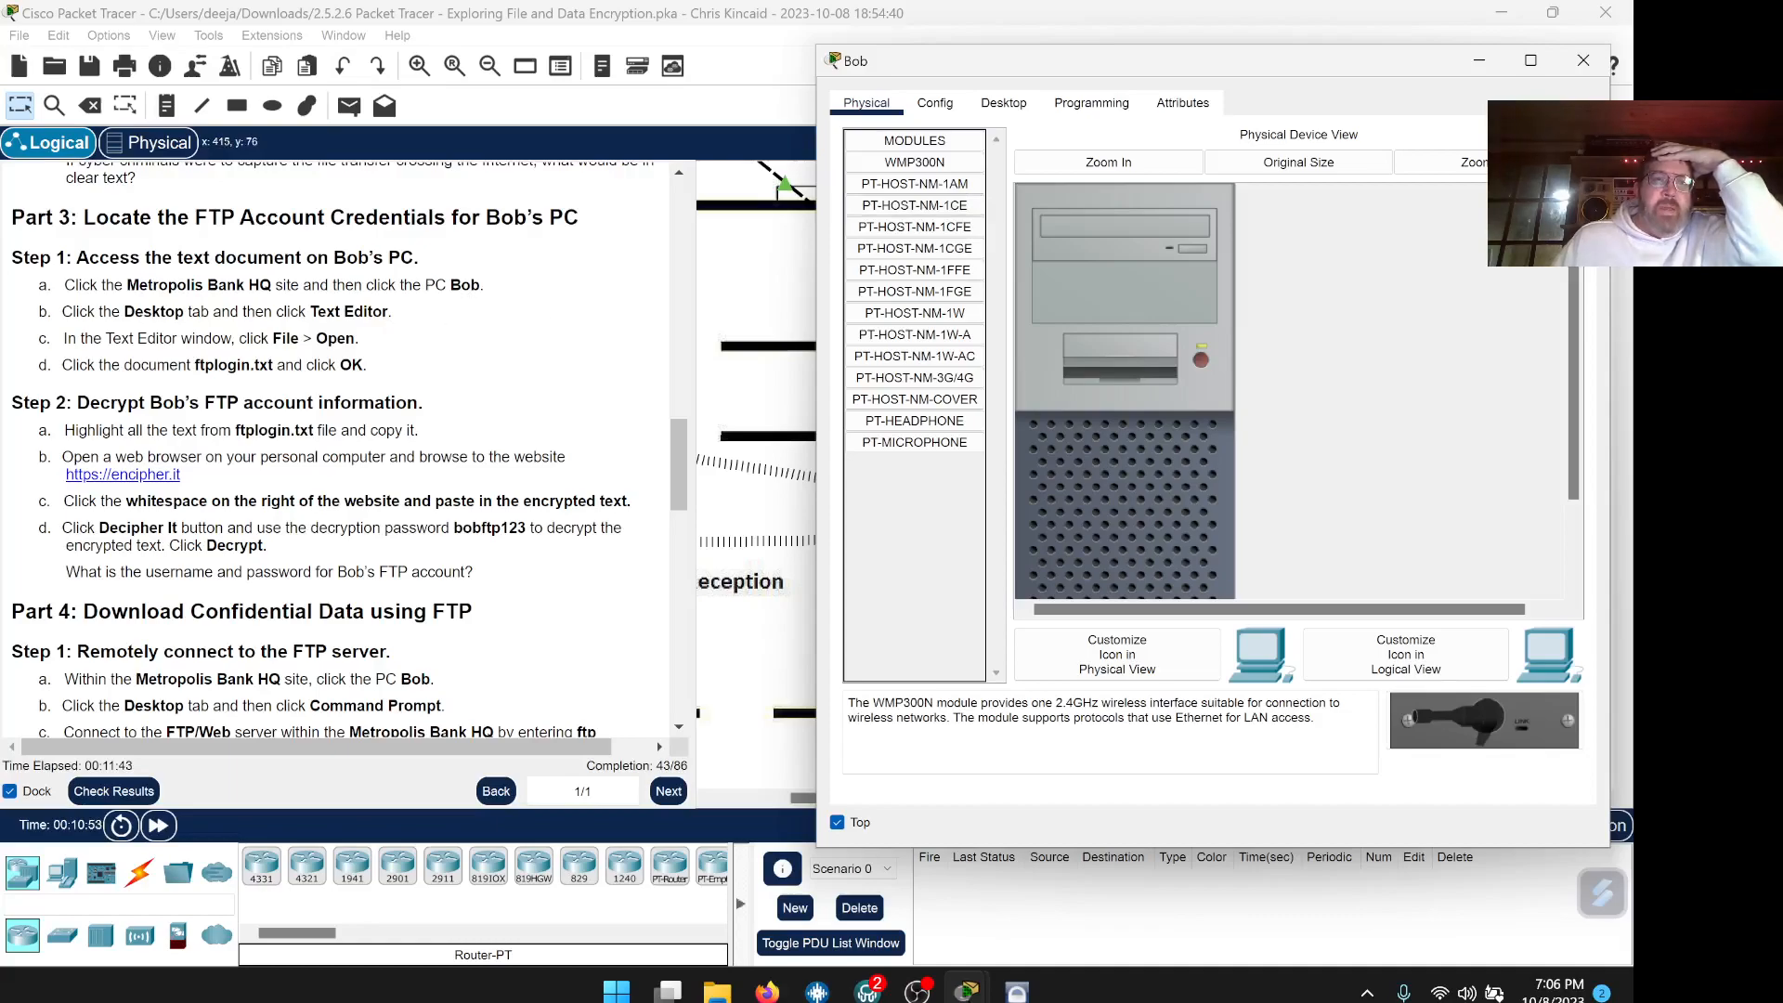
left_click(1000, 104)
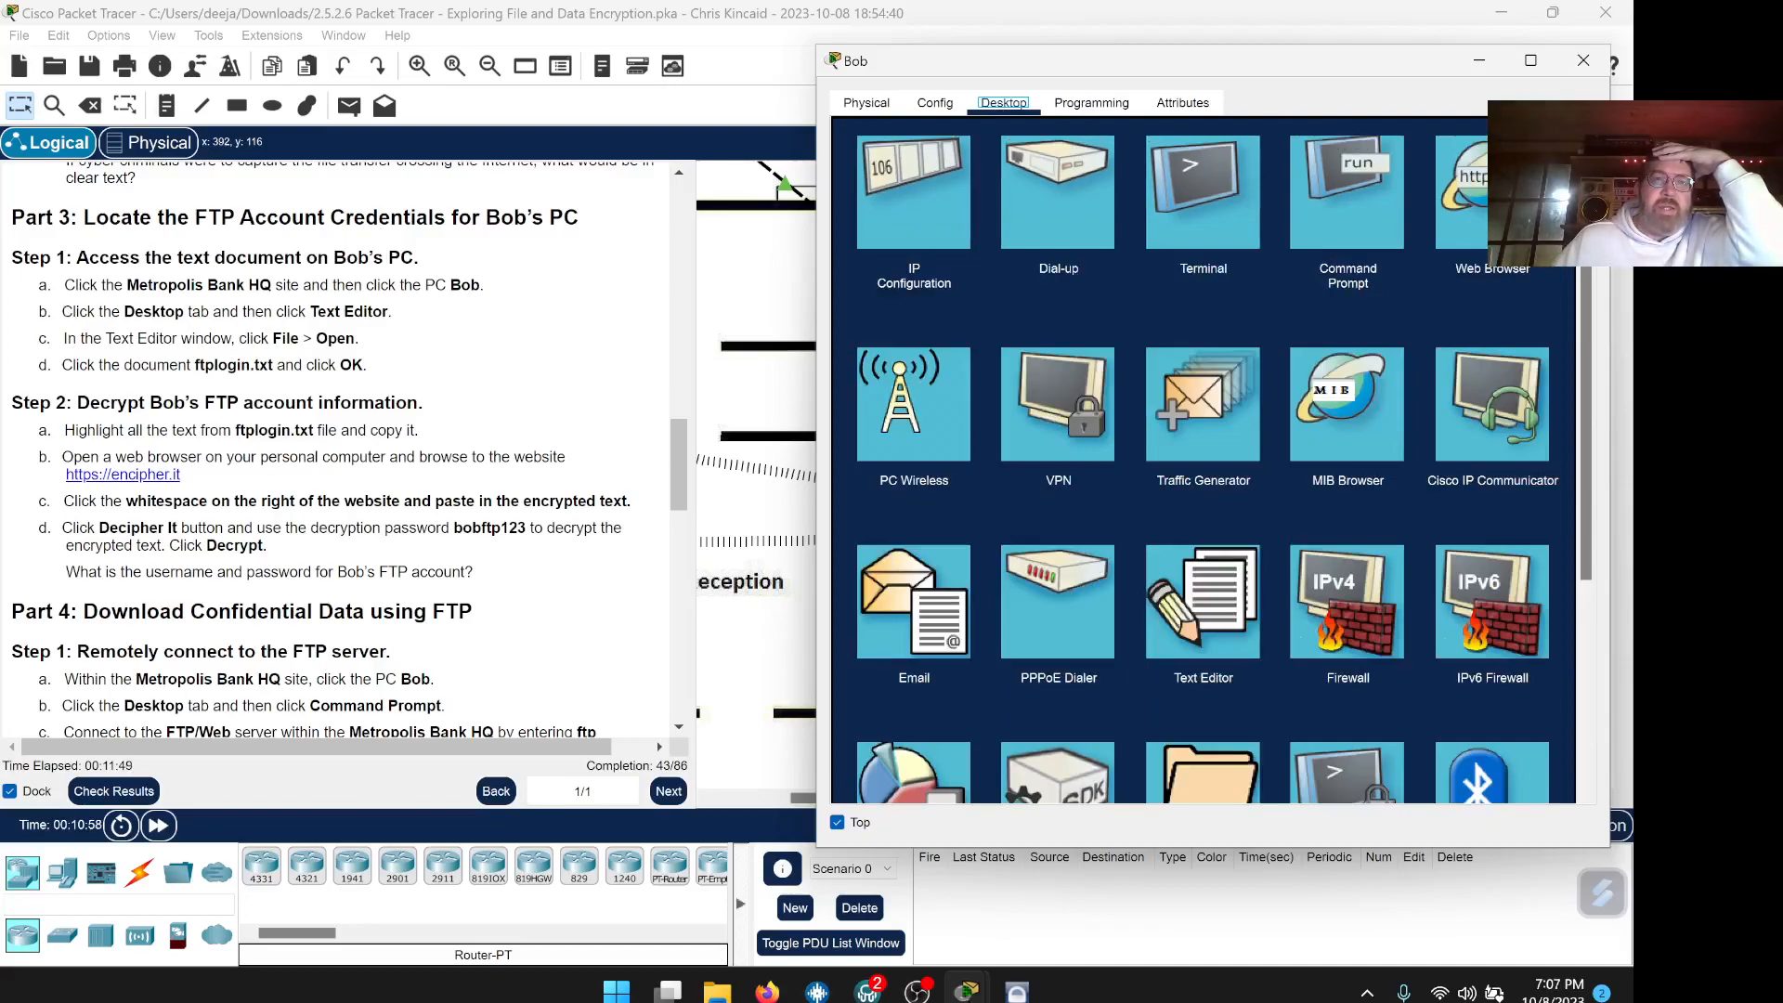
Open ftplogin.txt in Bob's Text Editor
left_click(1214, 618)
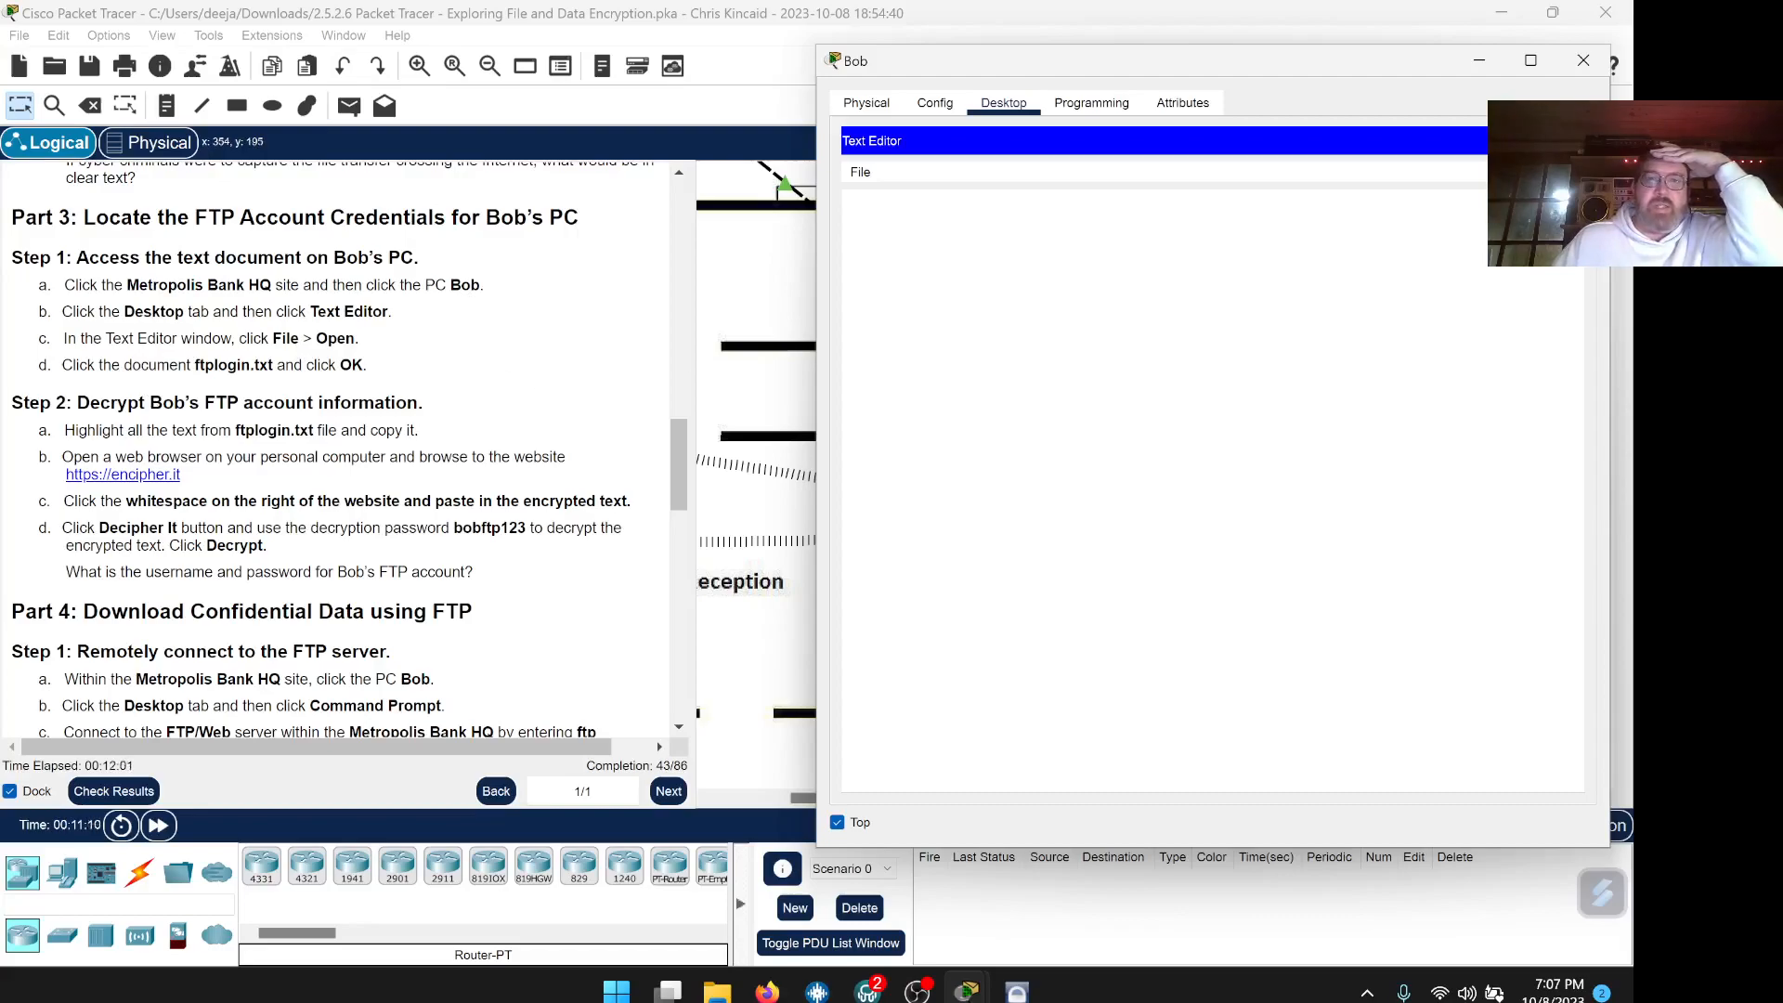
left_click(859, 173)
left_click(899, 225)
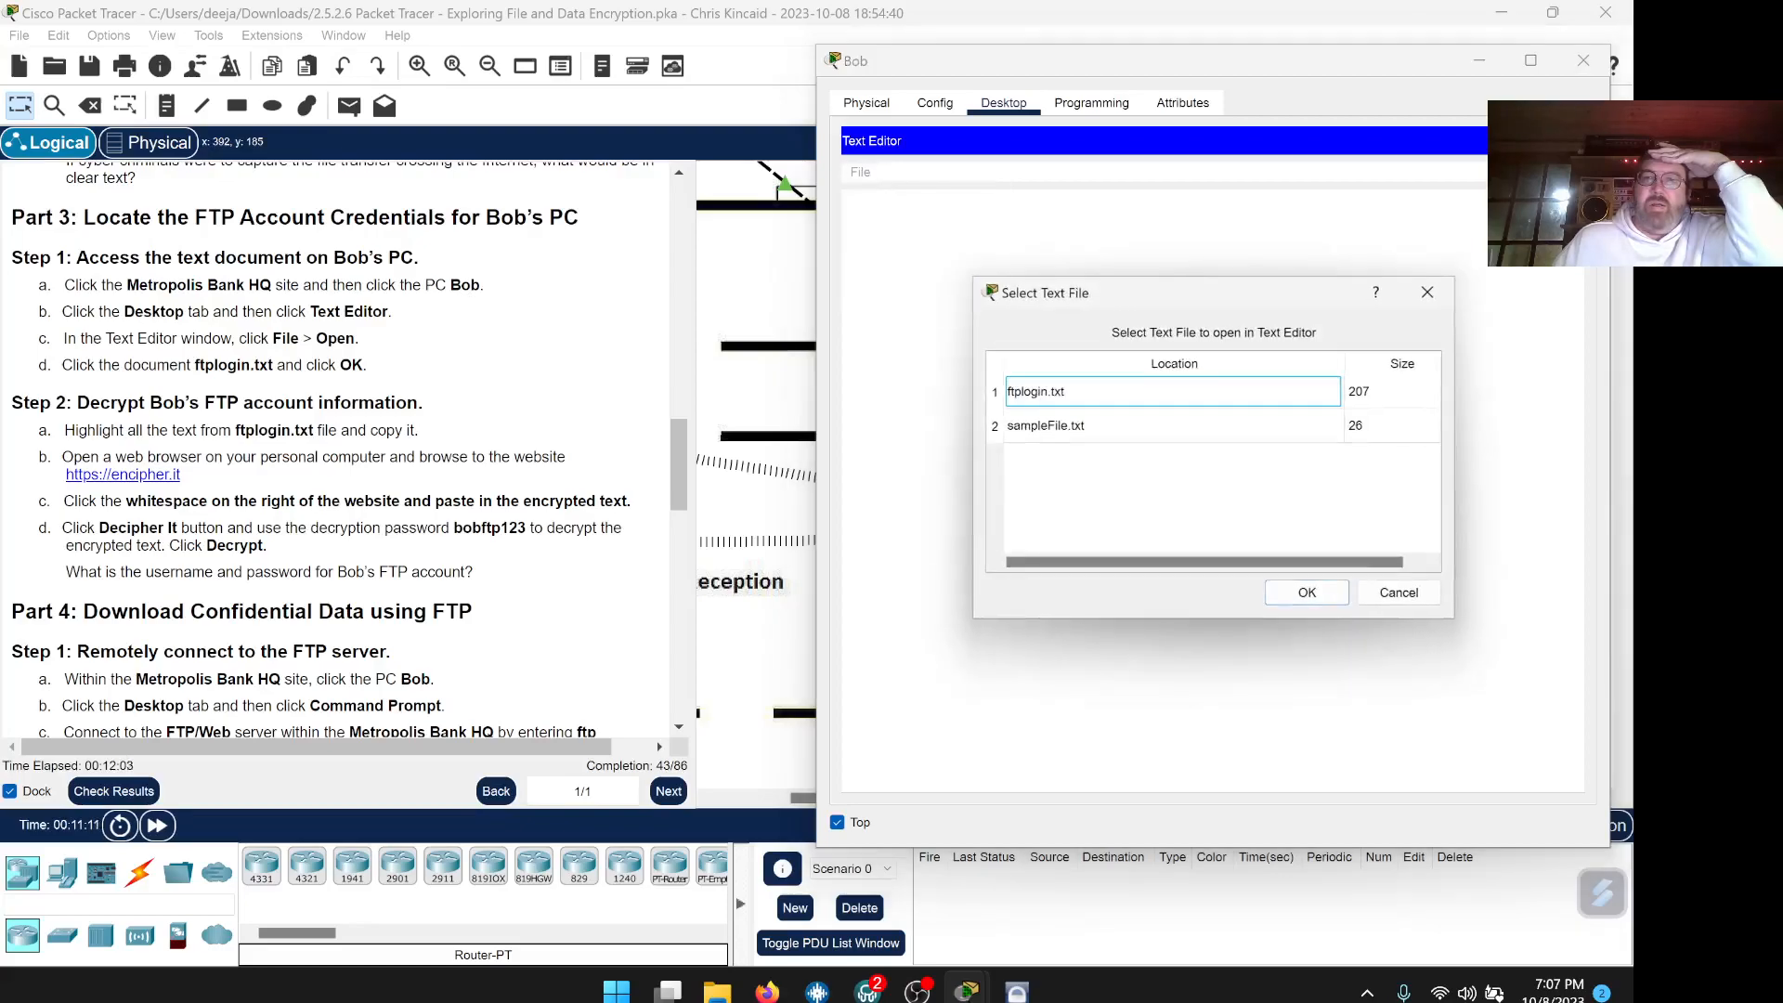
left_click(1032, 394)
left_click(1305, 592)
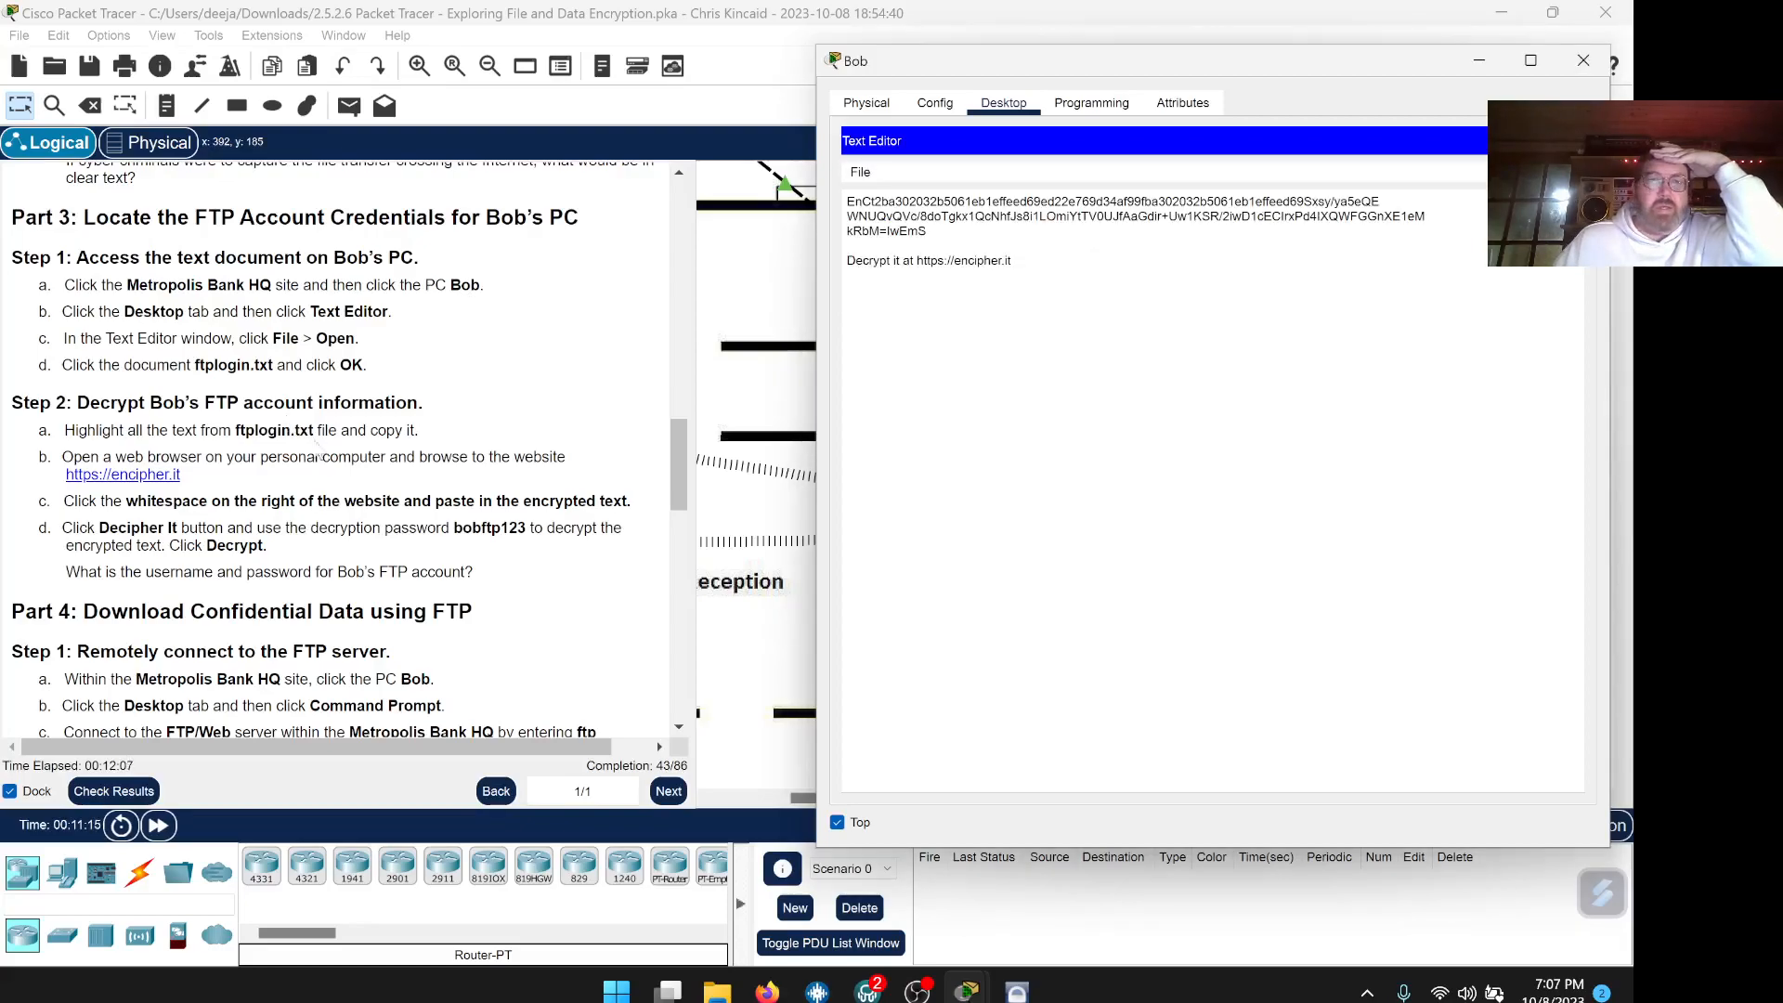
Copy the encrypted login text from ftplogin.txt
scroll(435, 526, "down", 1)
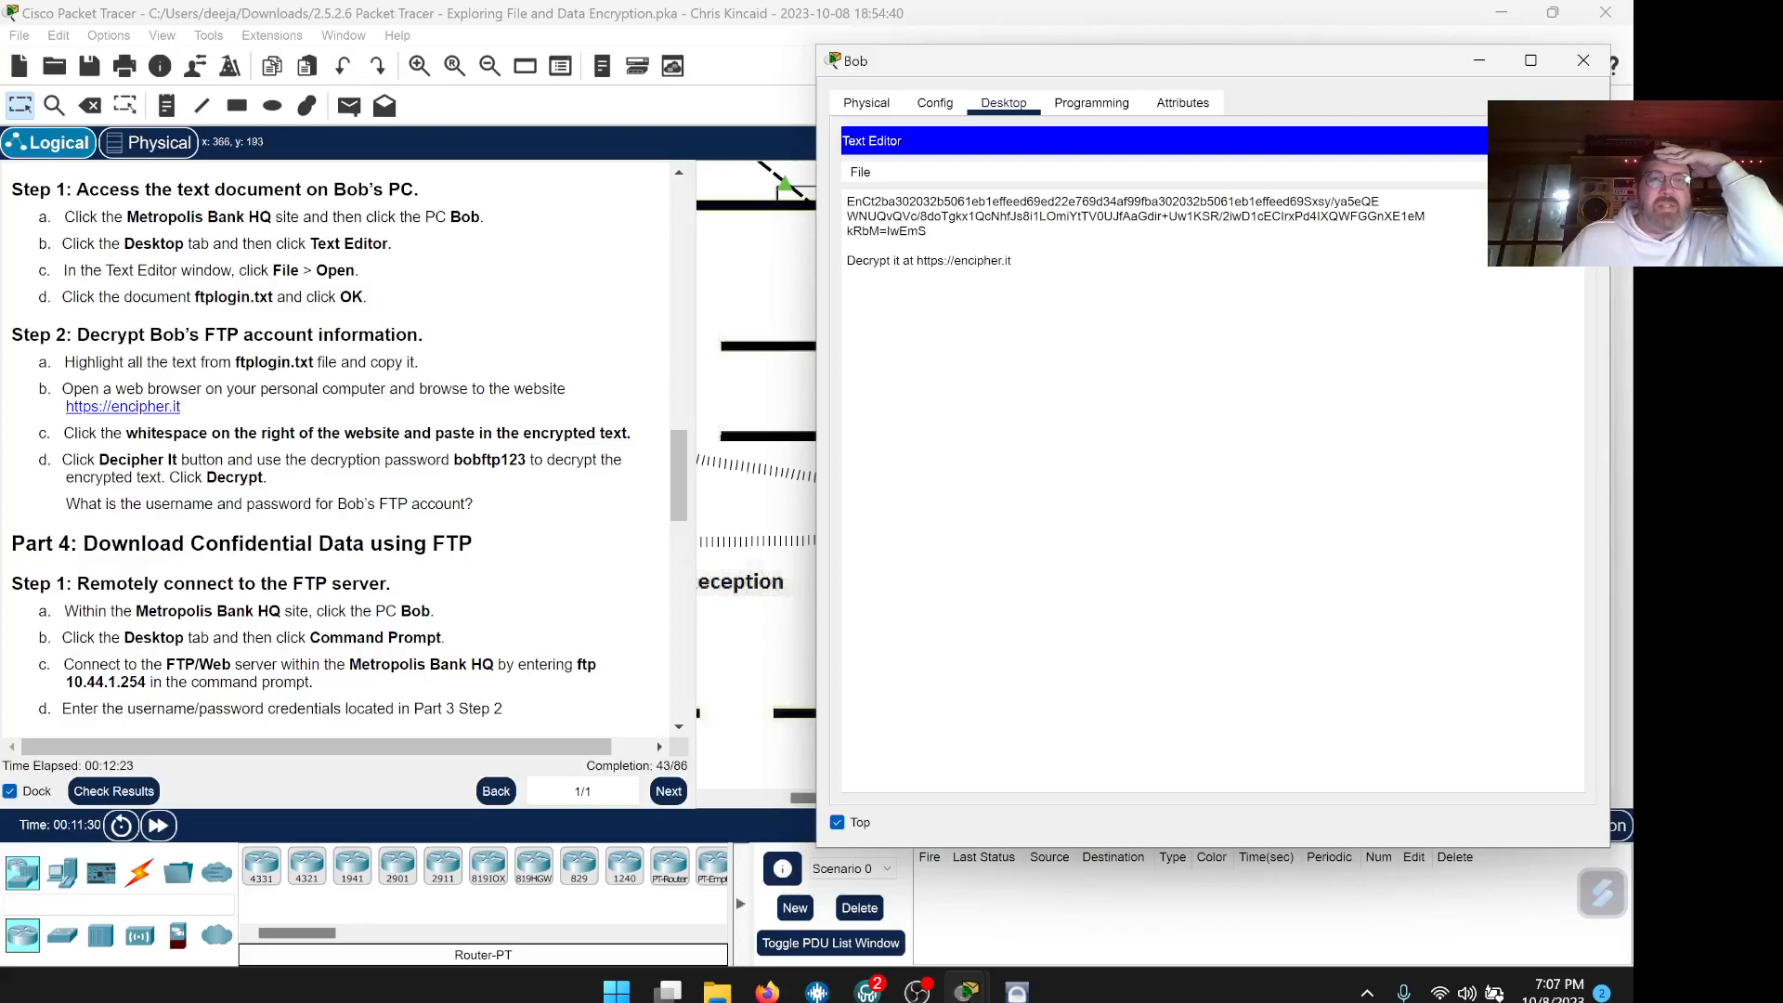
left_click_drag(926, 232, 854, 201)
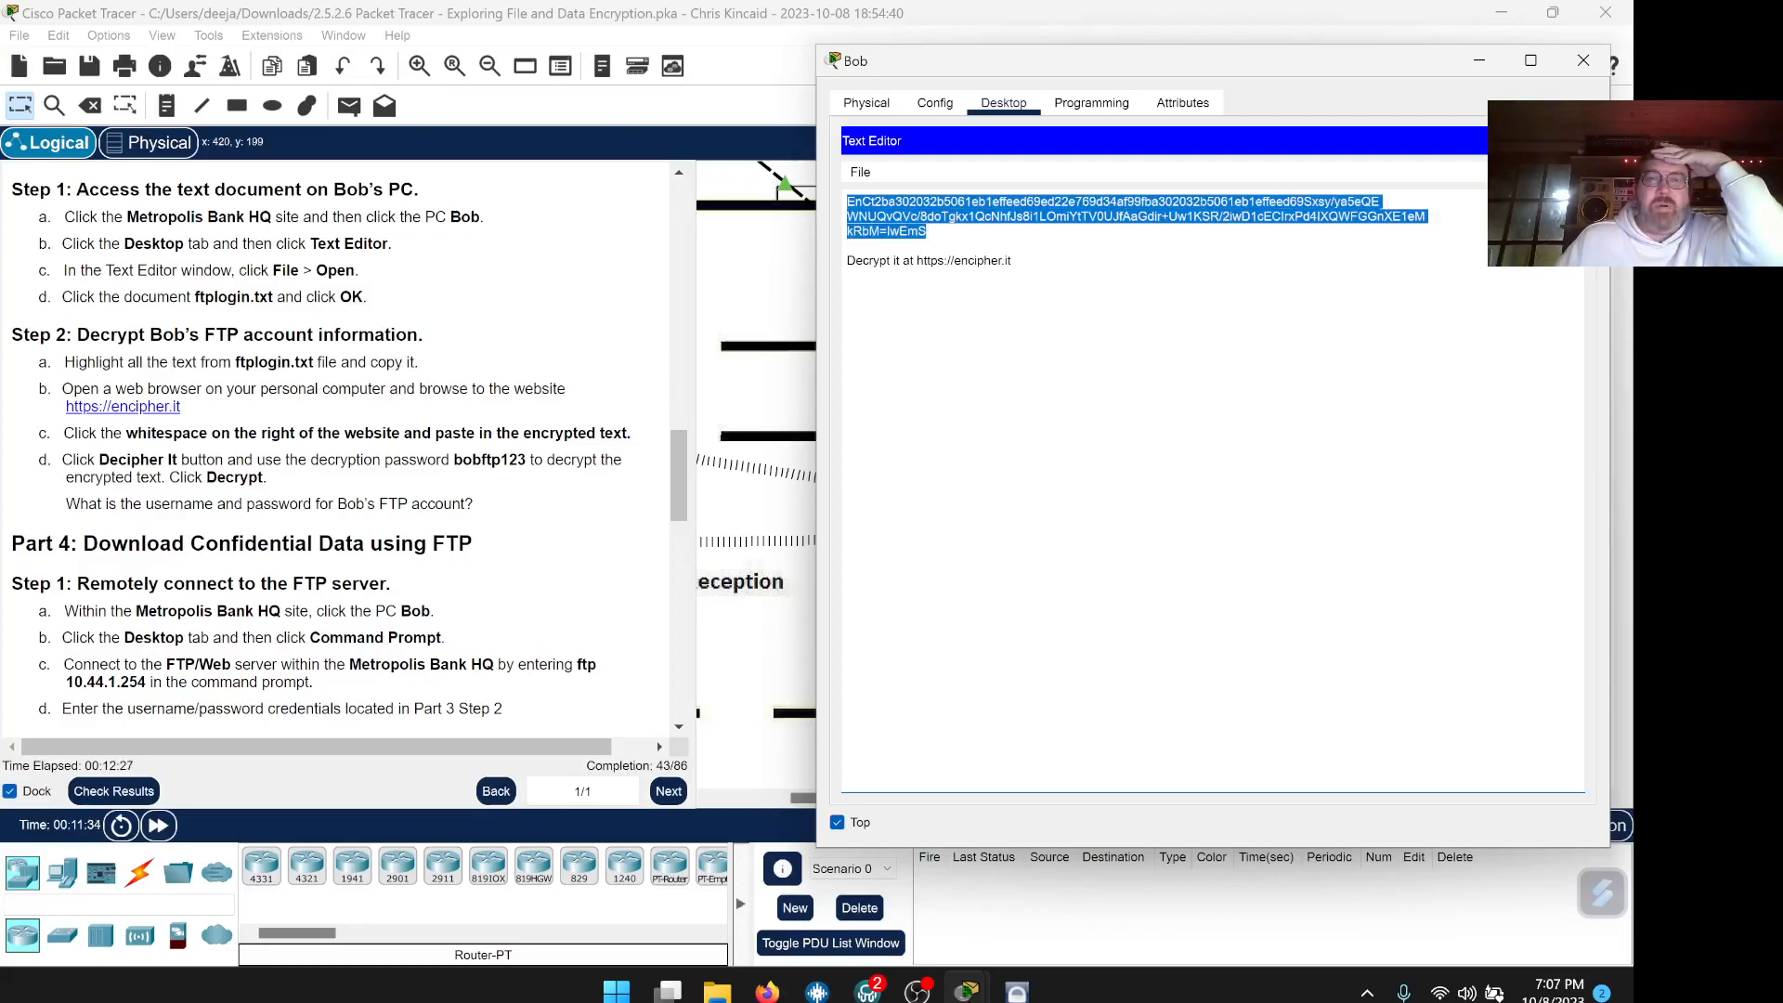
right_click(919, 216)
left_click(975, 306)
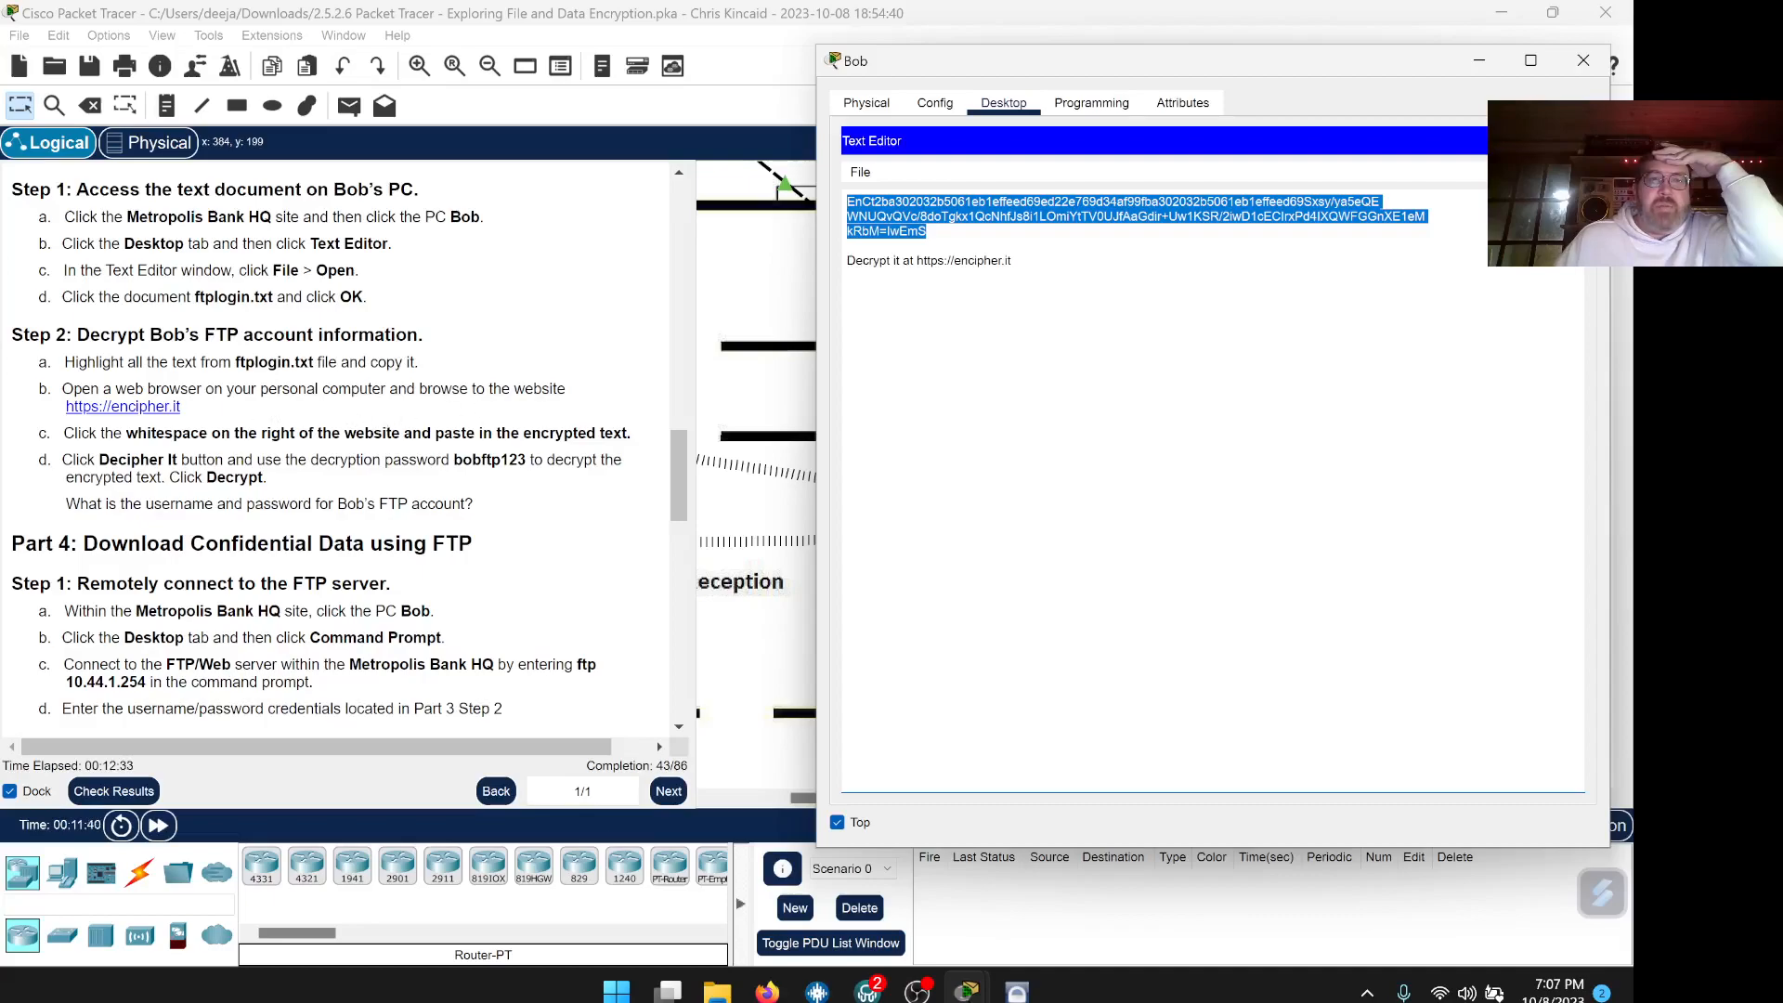
scroll(349, 449, "down", 1)
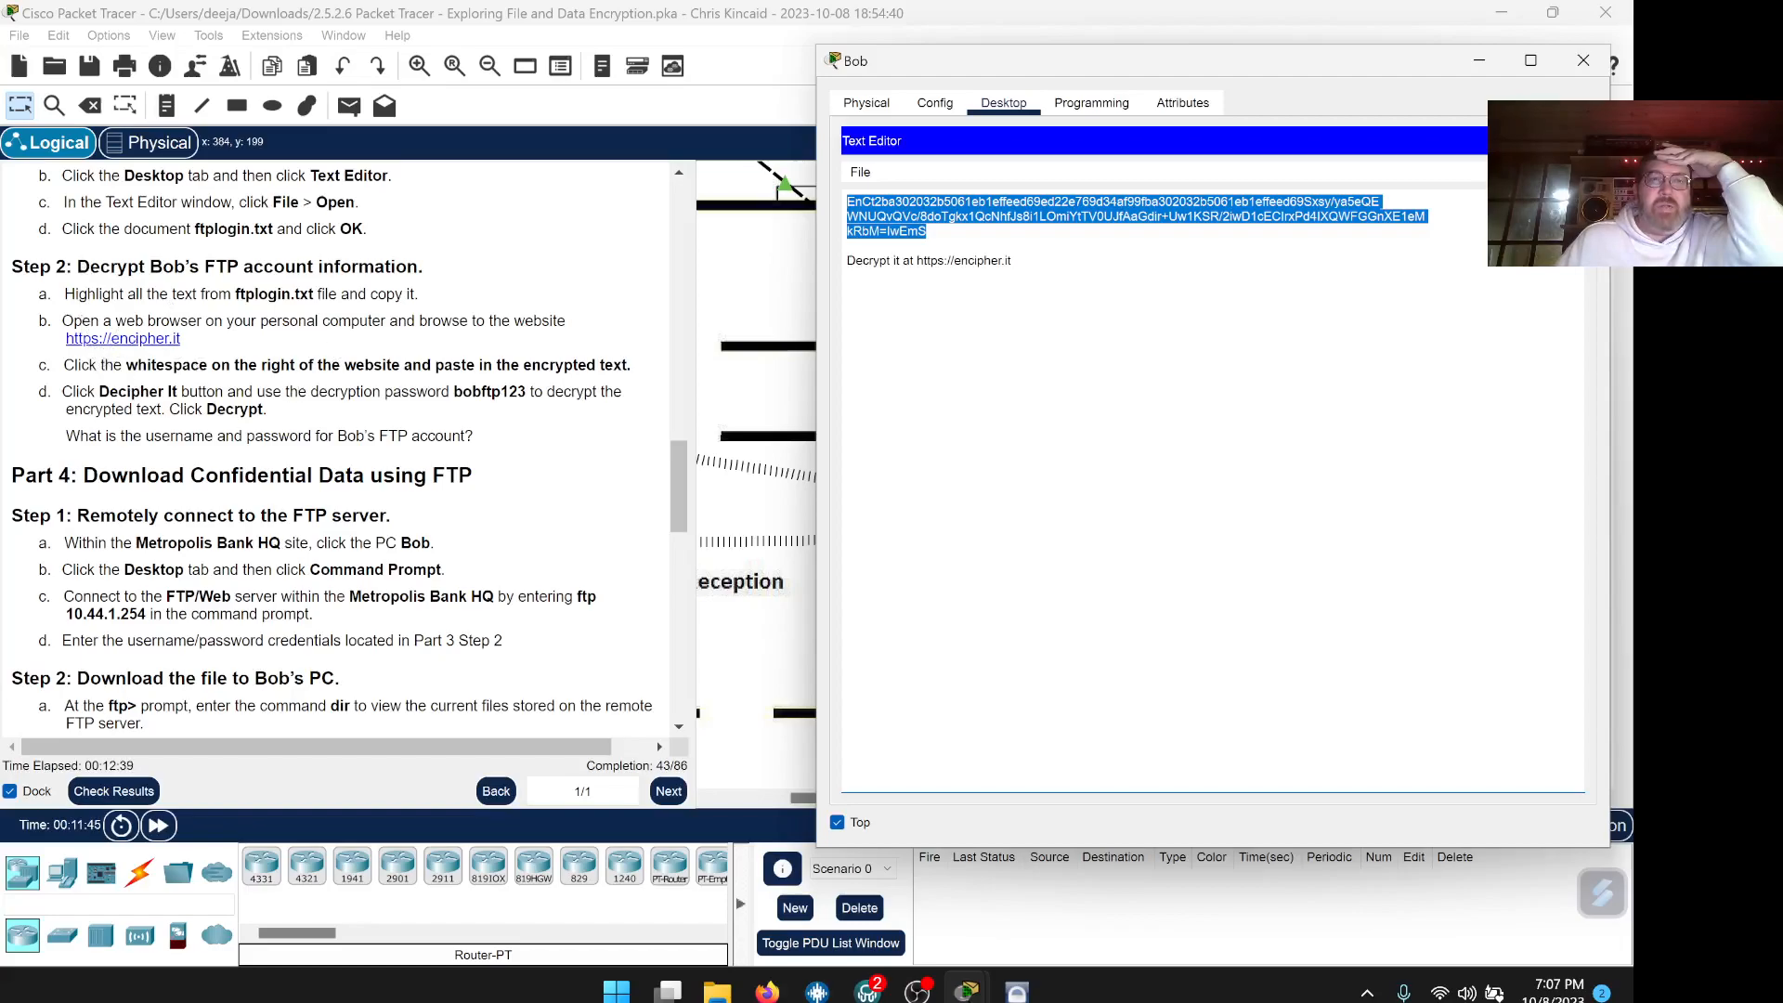
left_click(1017, 990)
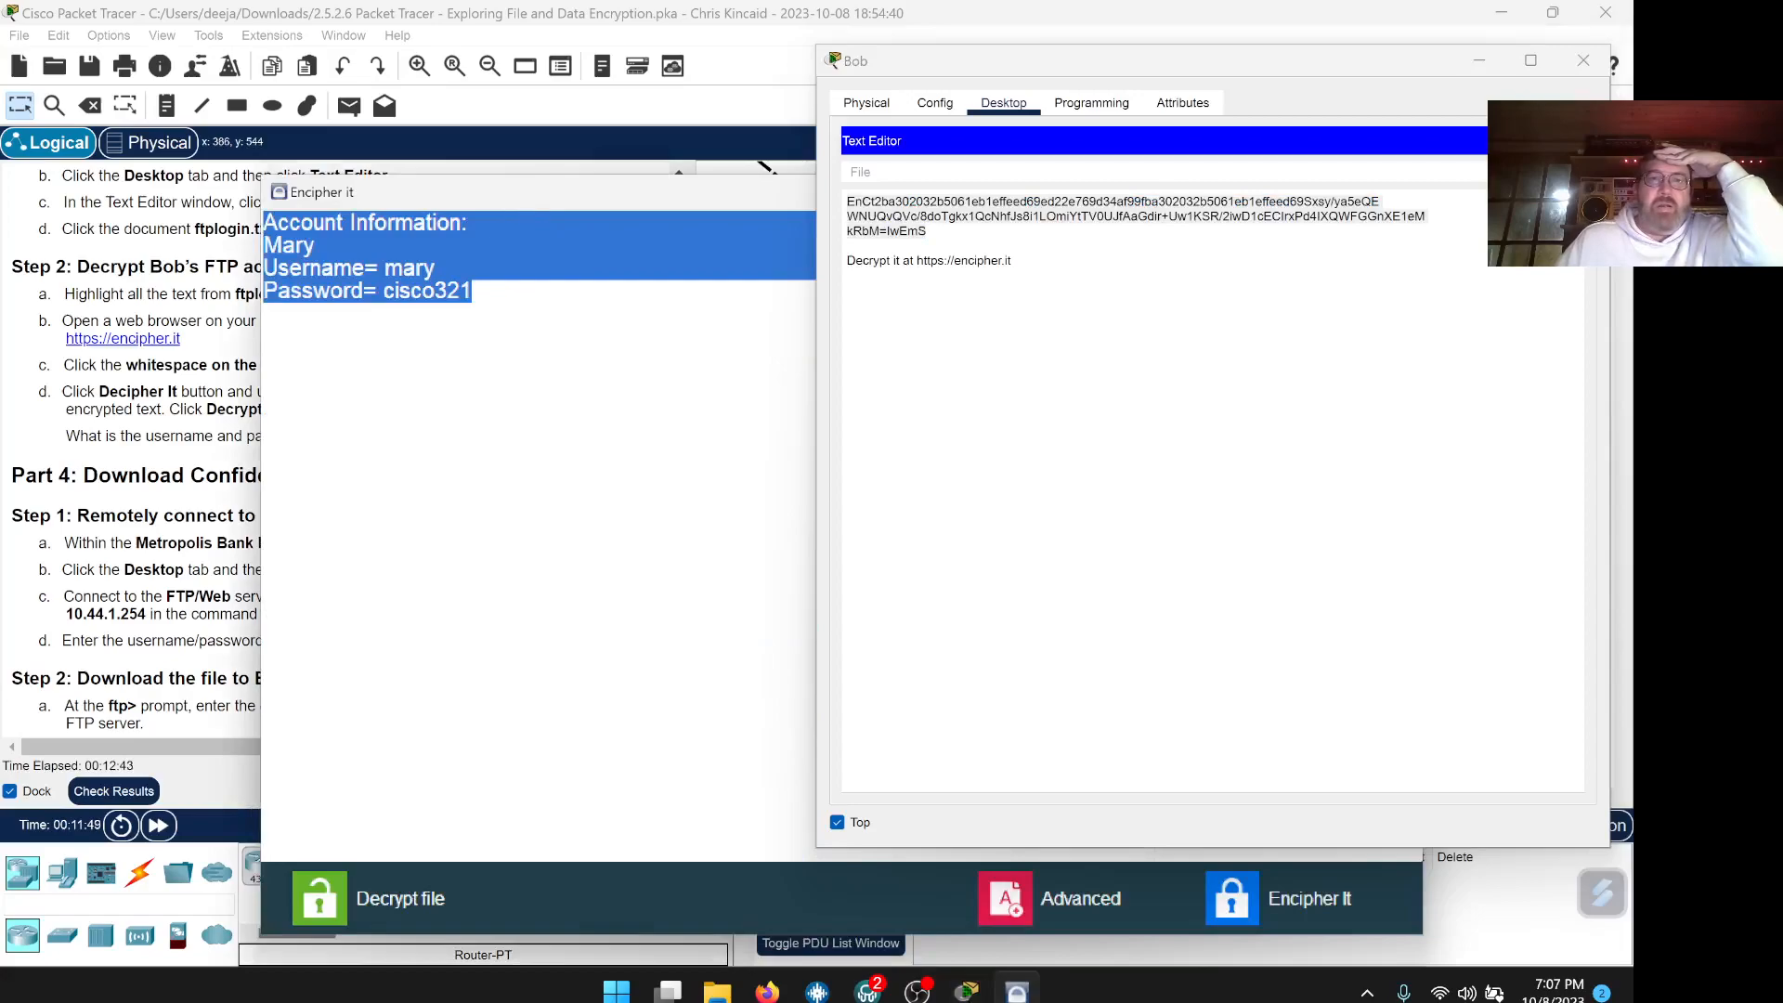
Paste the encrypted login text into Encipher it, replacing the old text
right_click(301, 212)
left_click(325, 270)
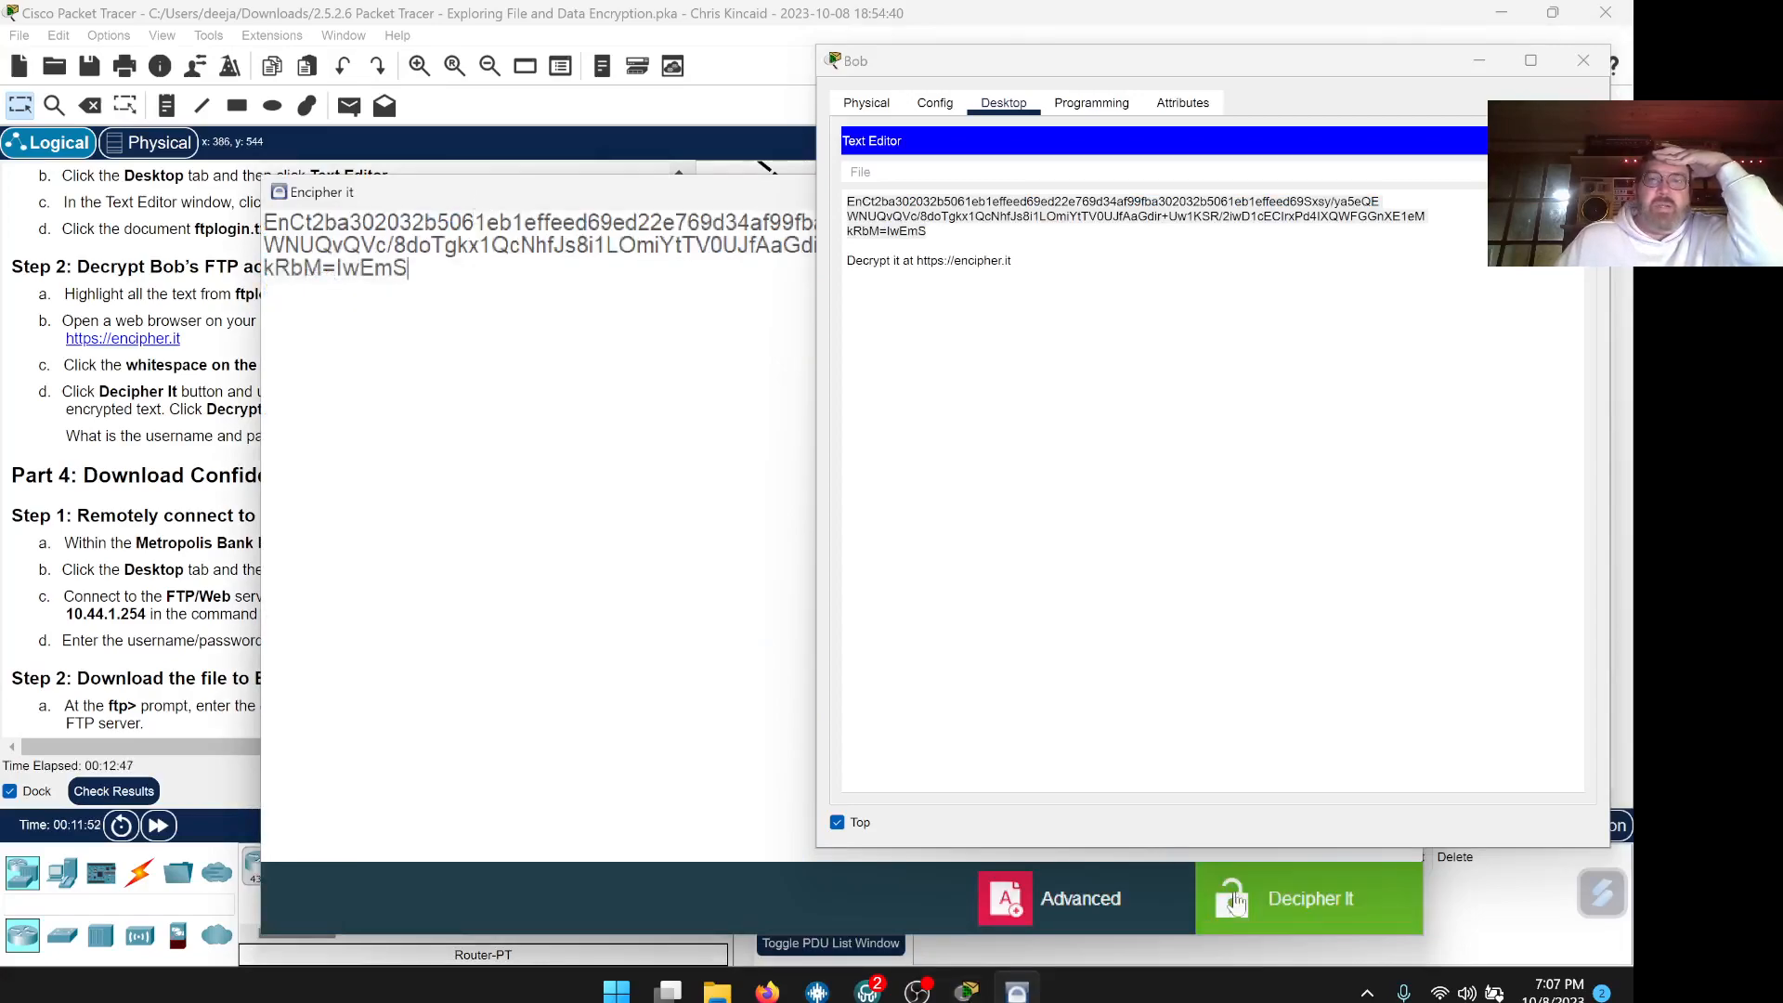
left_click_drag(517, 210, 873, 246)
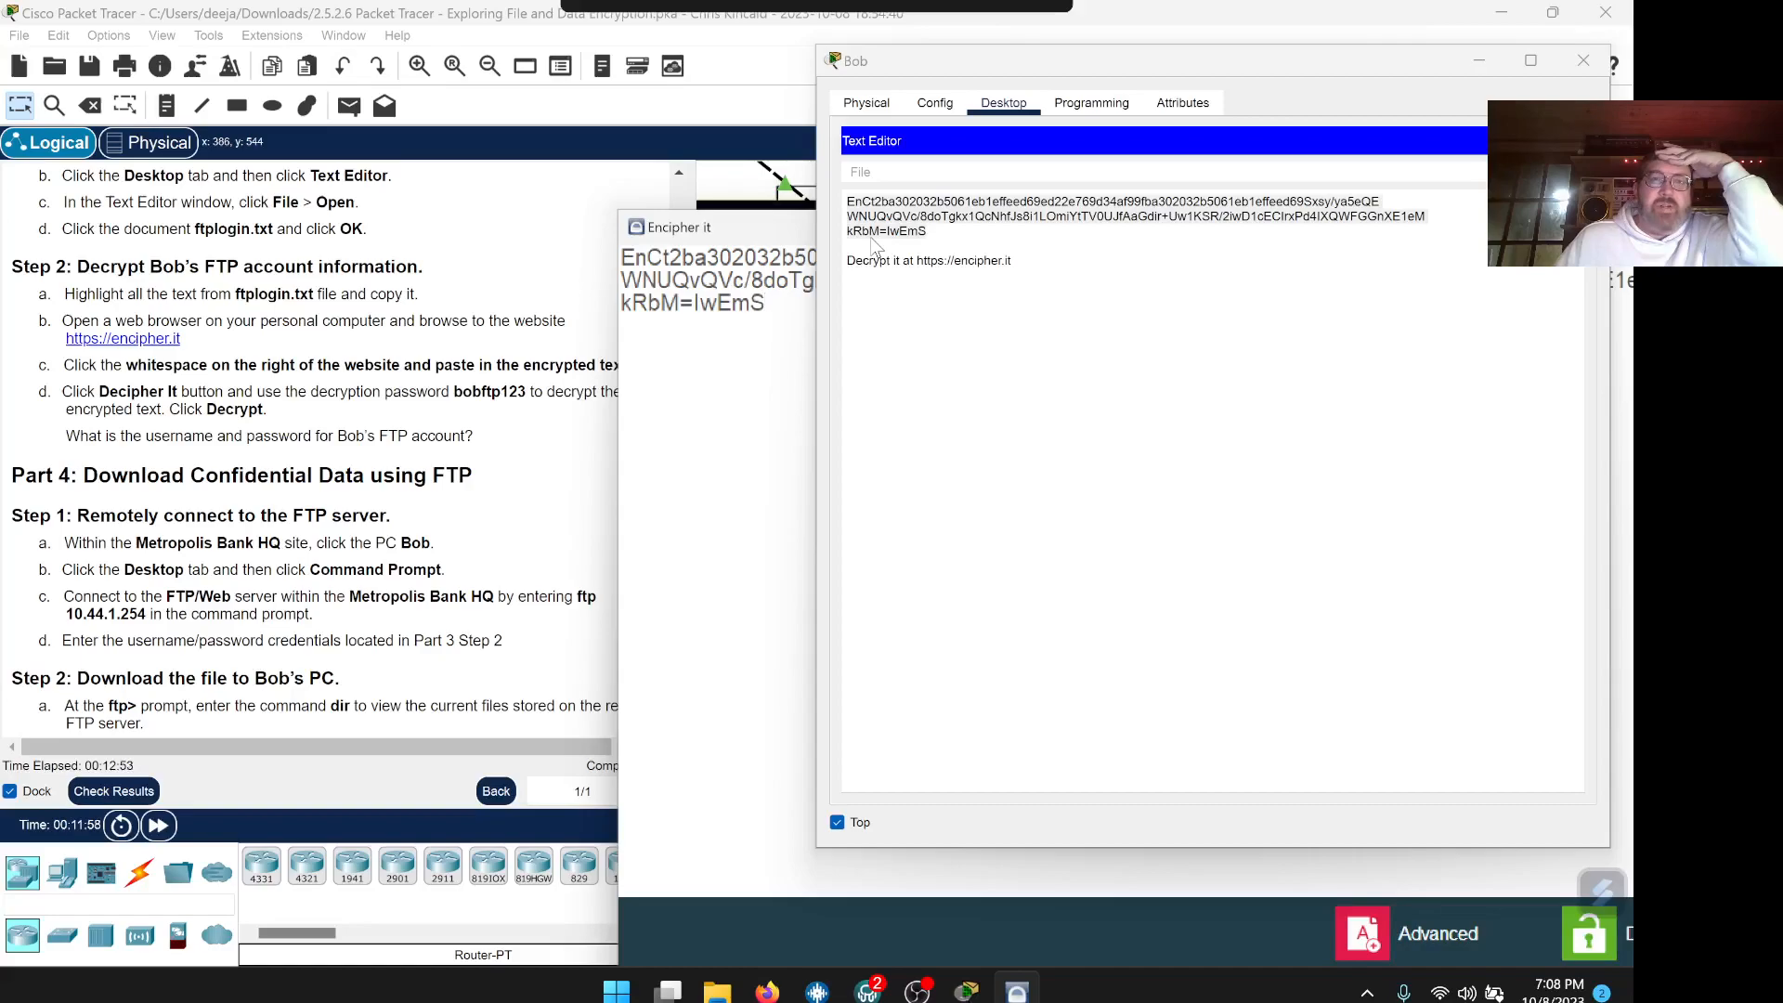
left_click_drag(546, 180, 407, 184)
left_click_drag(911, 65, 1291, 125)
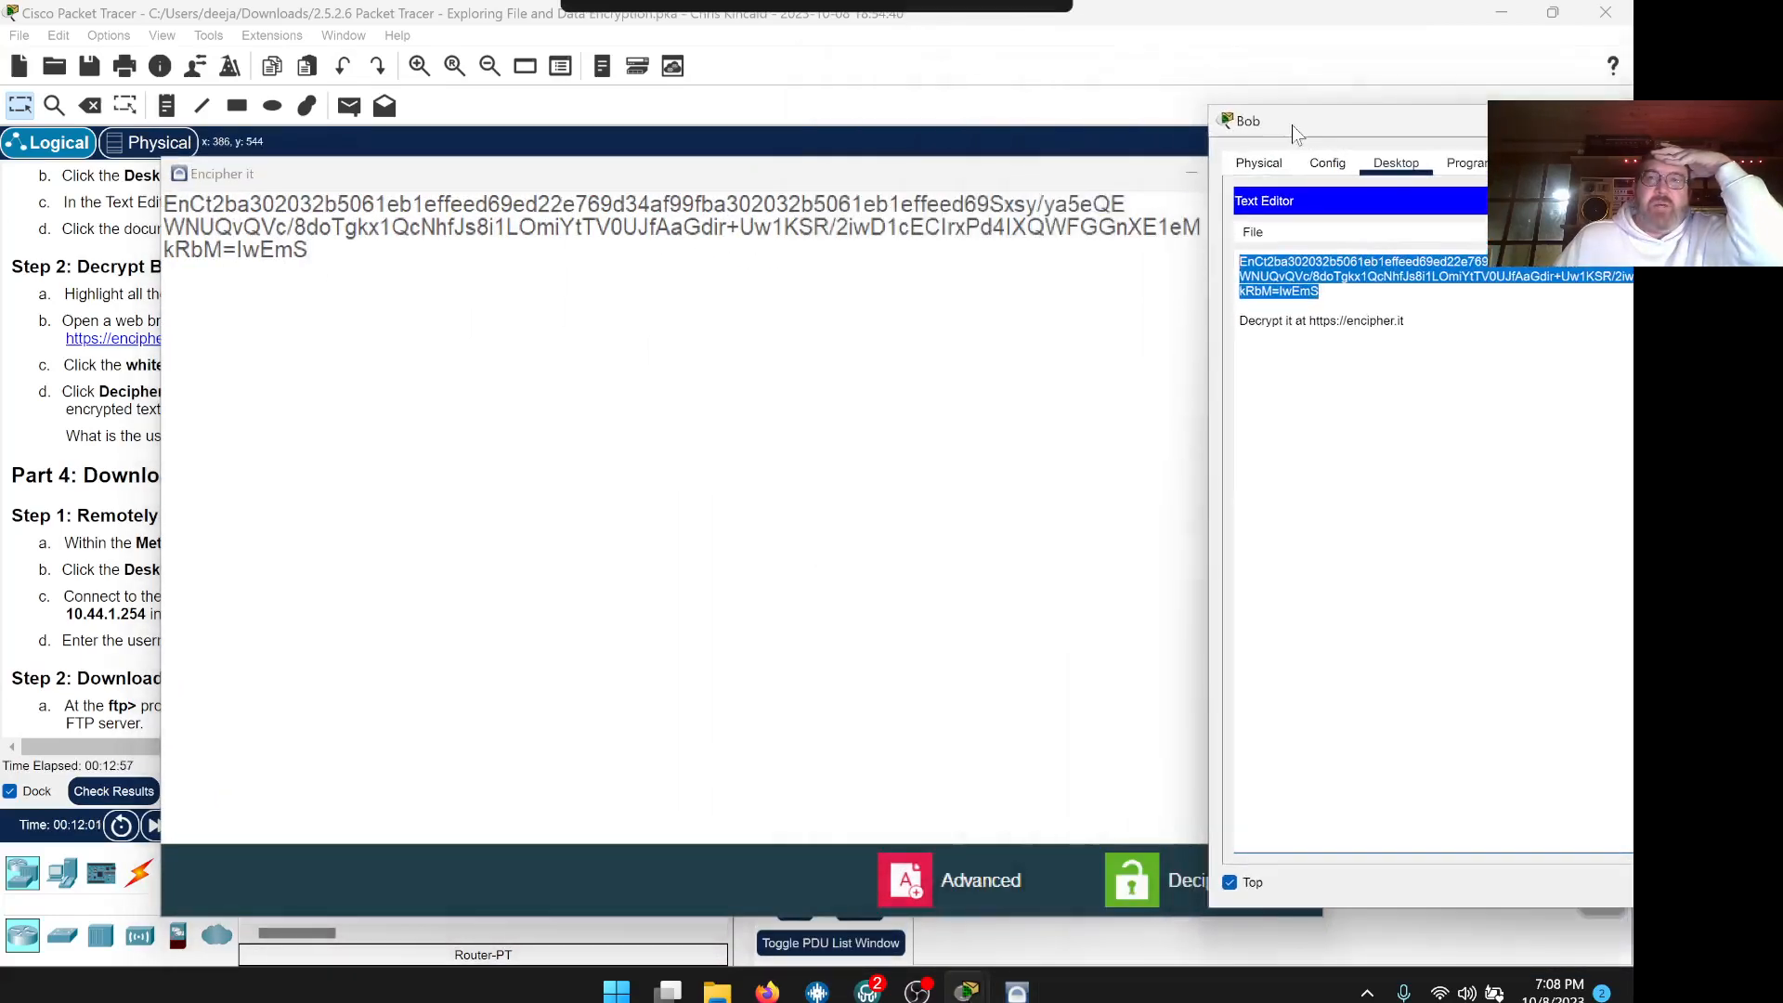
left_click(979, 195)
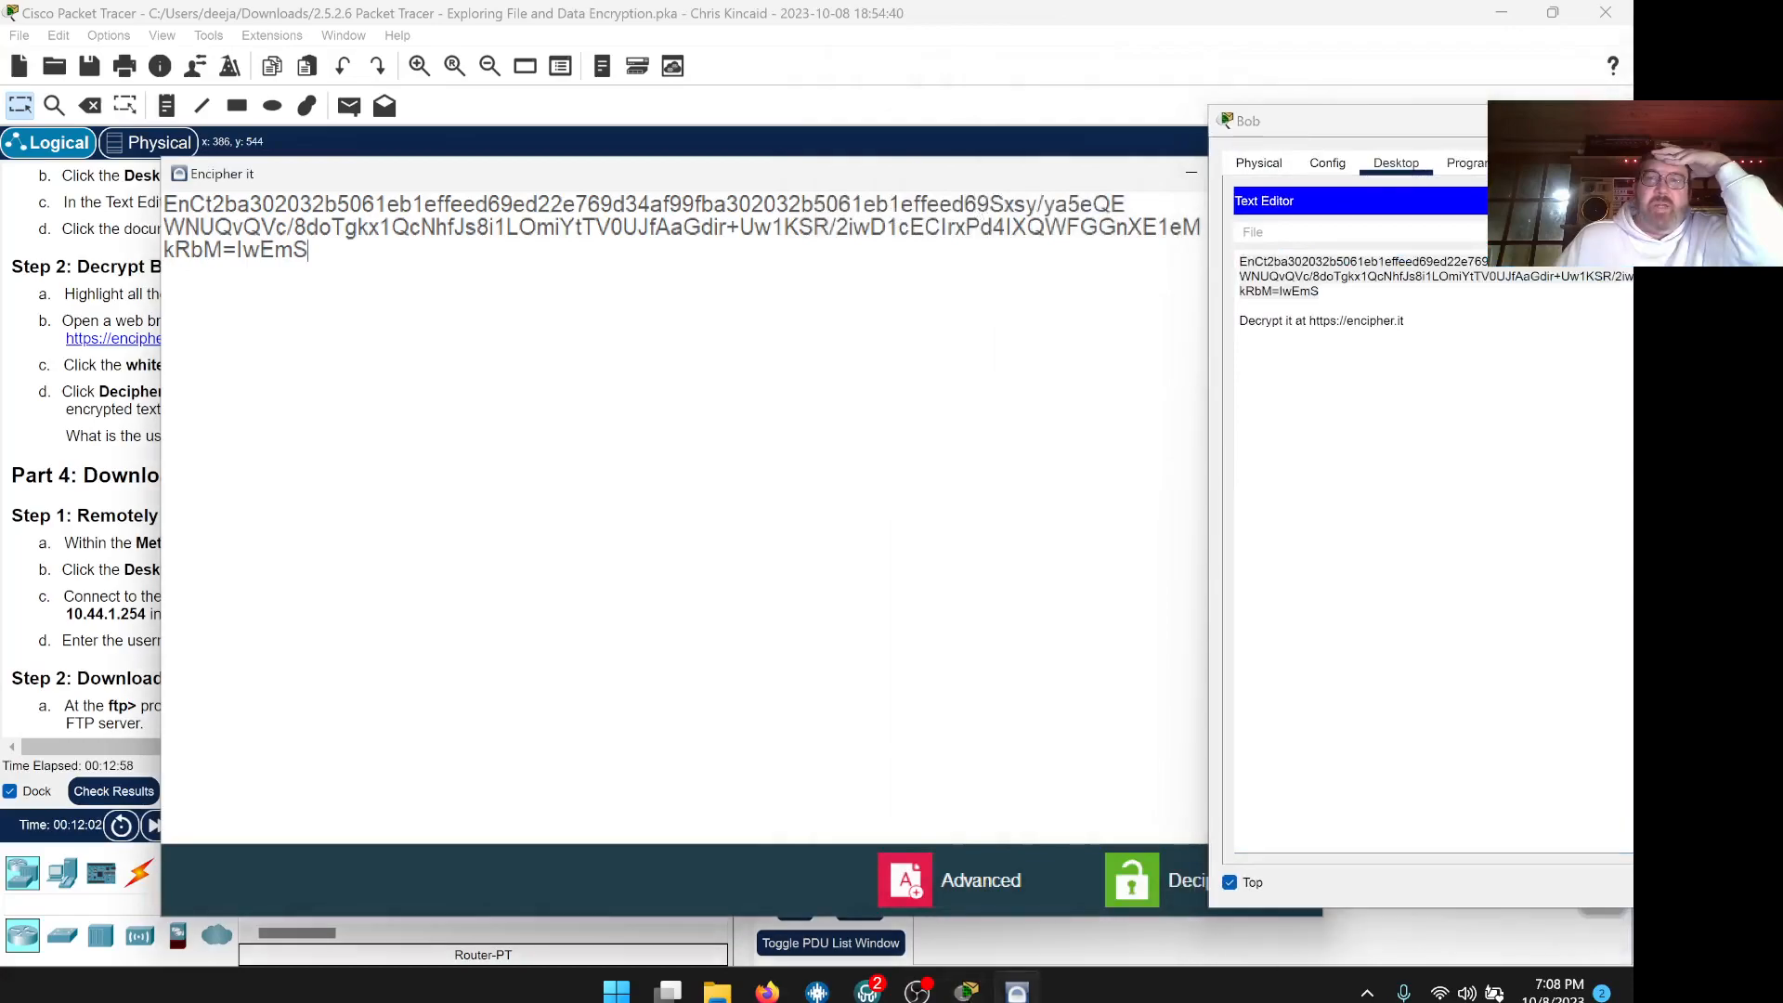
Decipher it with the decryption password and copy the revealed username and password lines
left_click(1144, 868)
type("123456789")
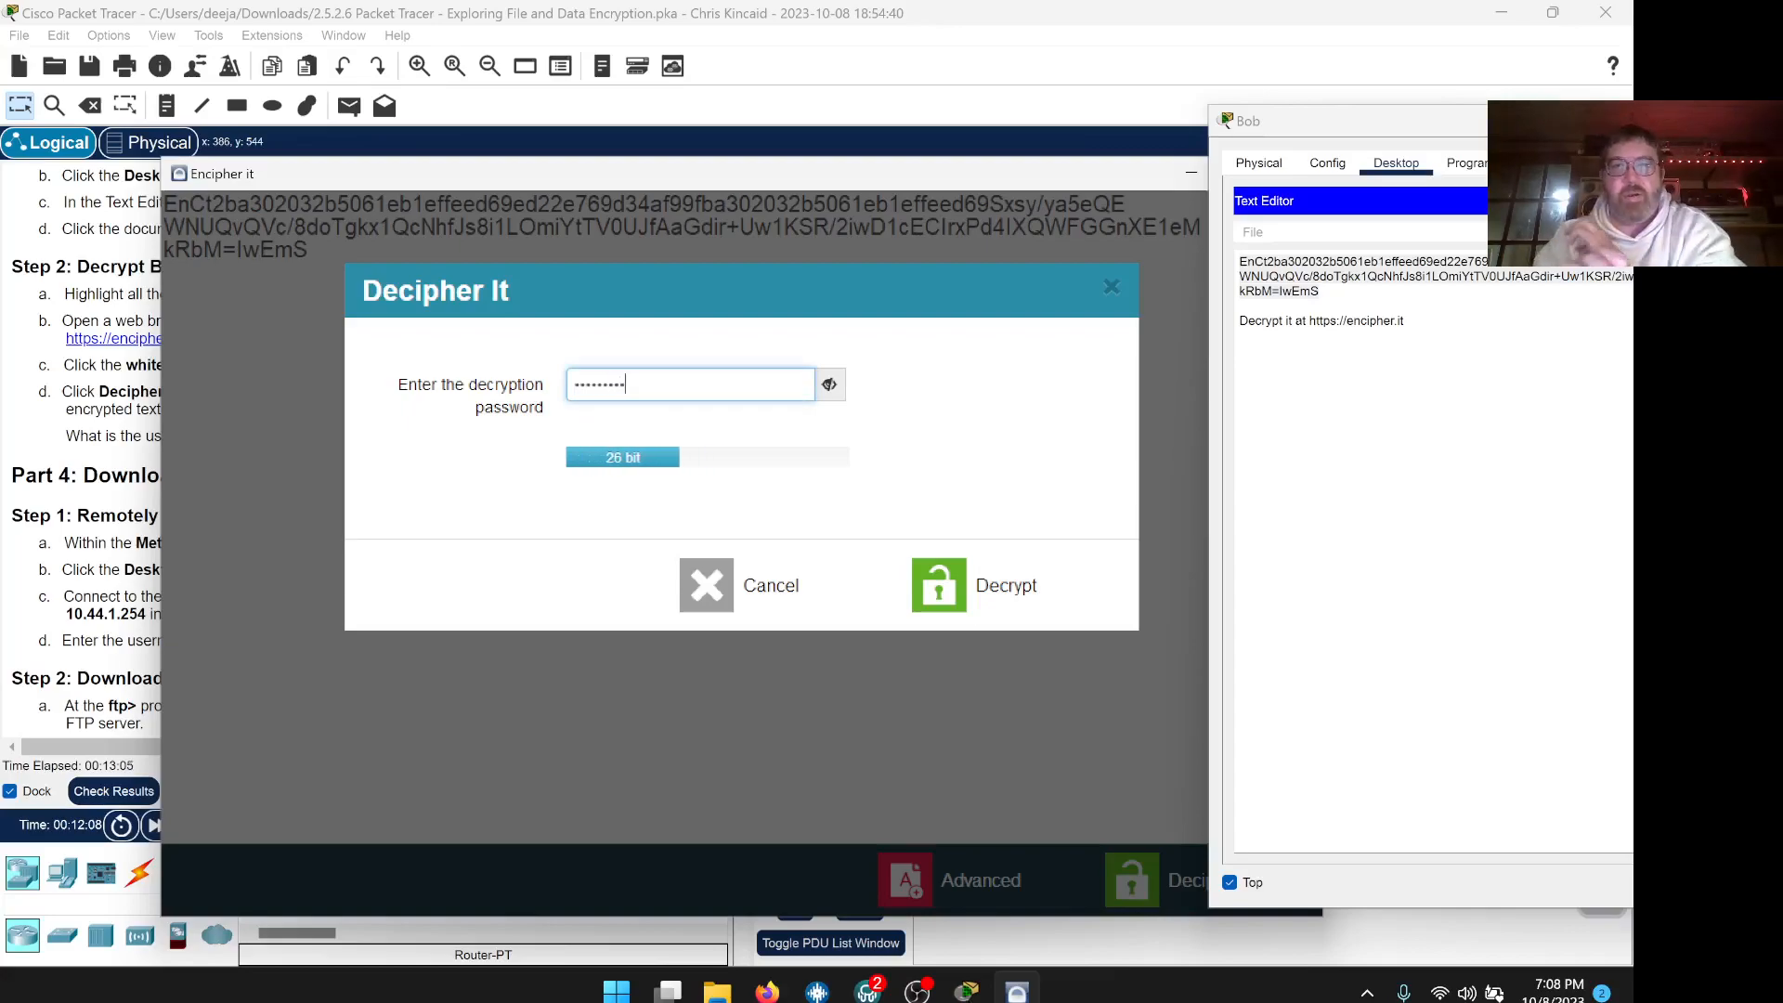
left_click(943, 580)
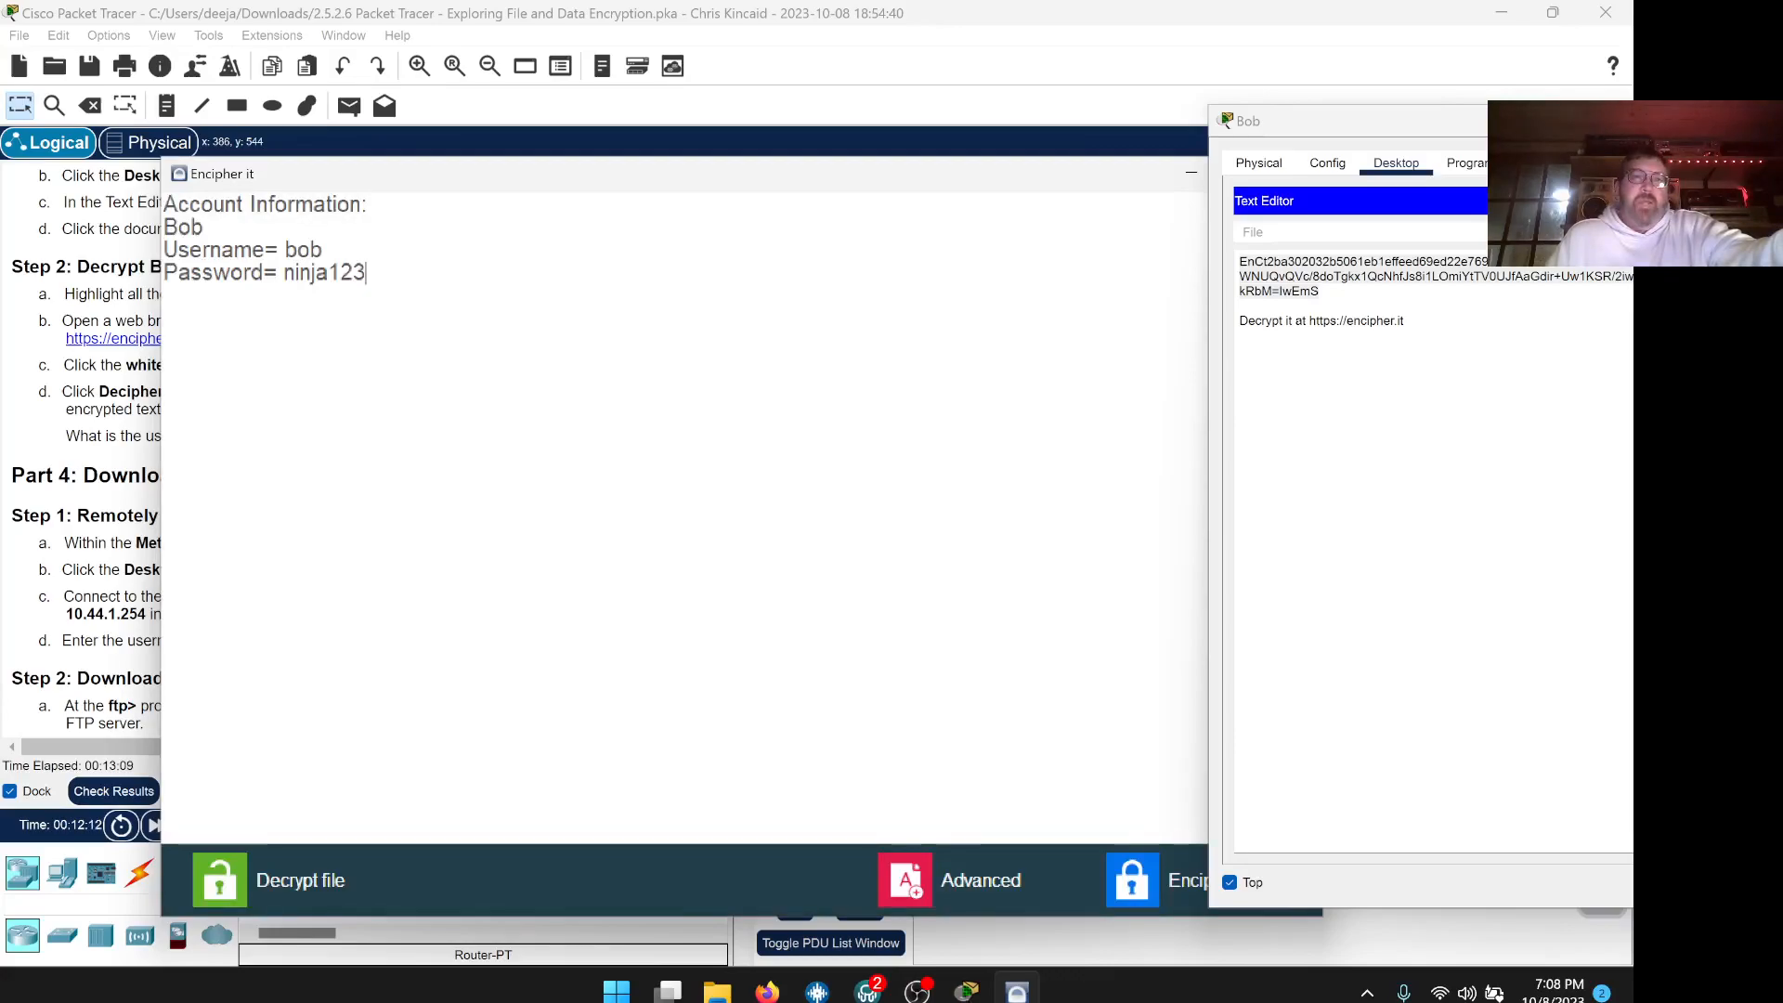
left_click_drag(367, 274, 164, 250)
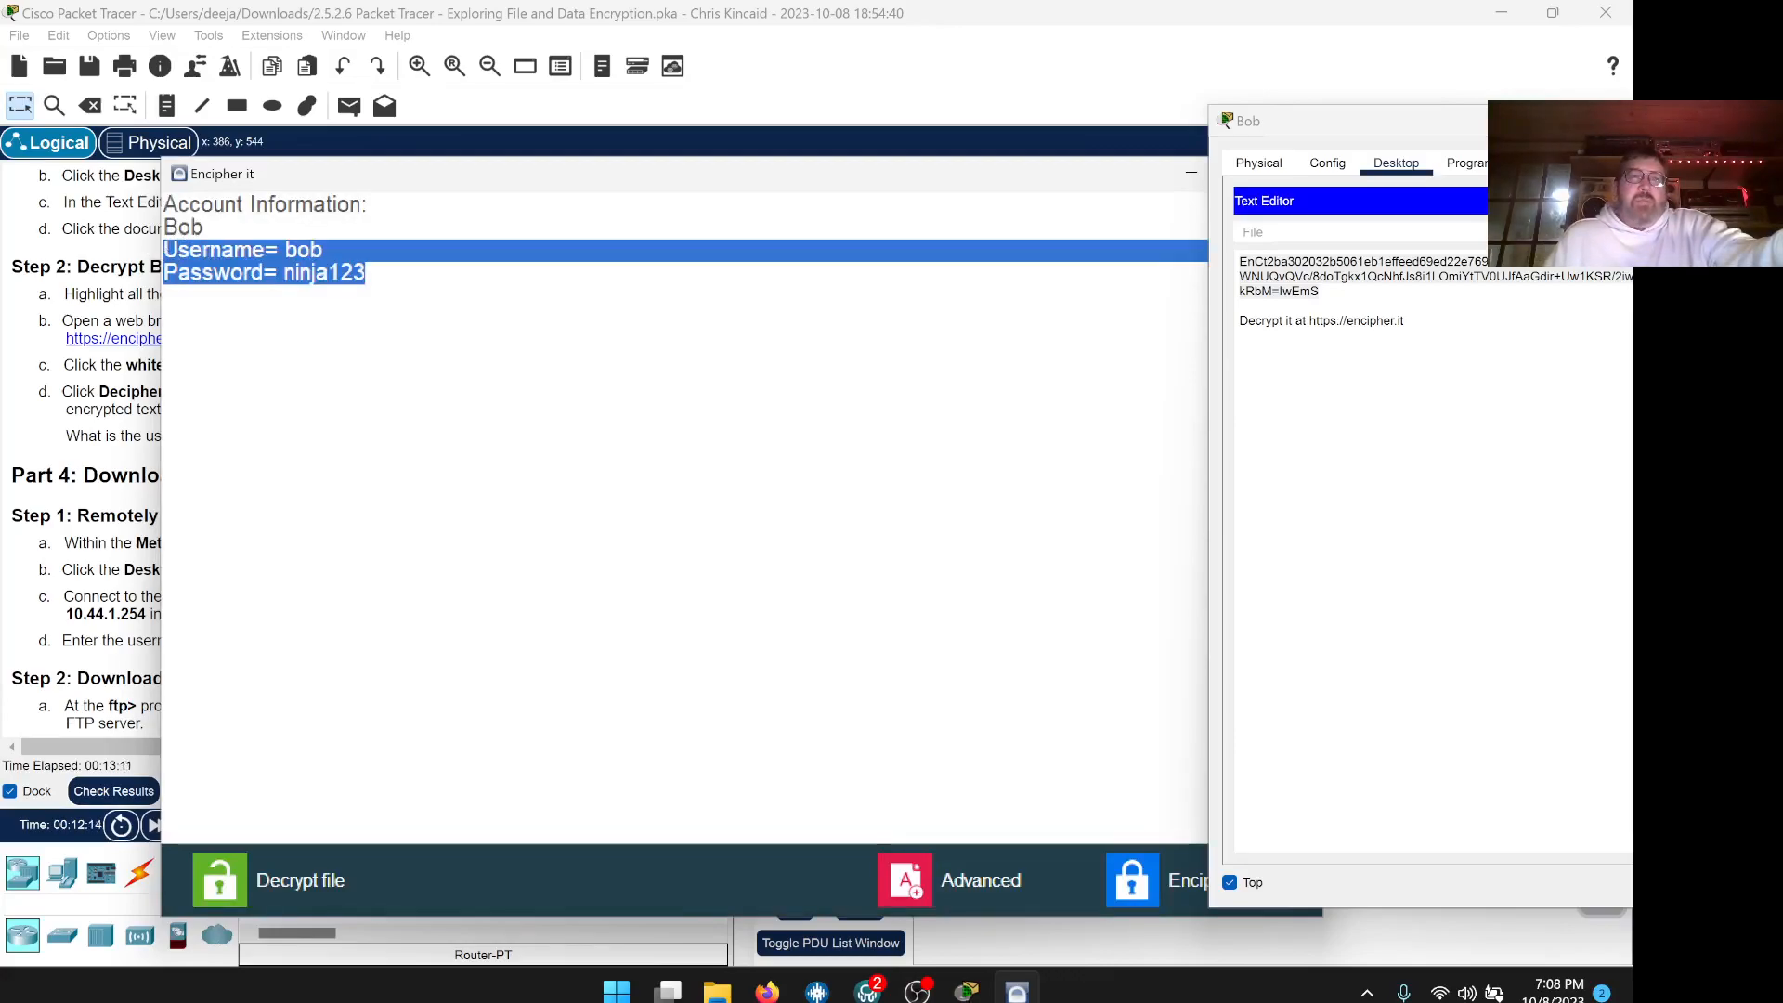
right_click(181, 253)
left_click(223, 212)
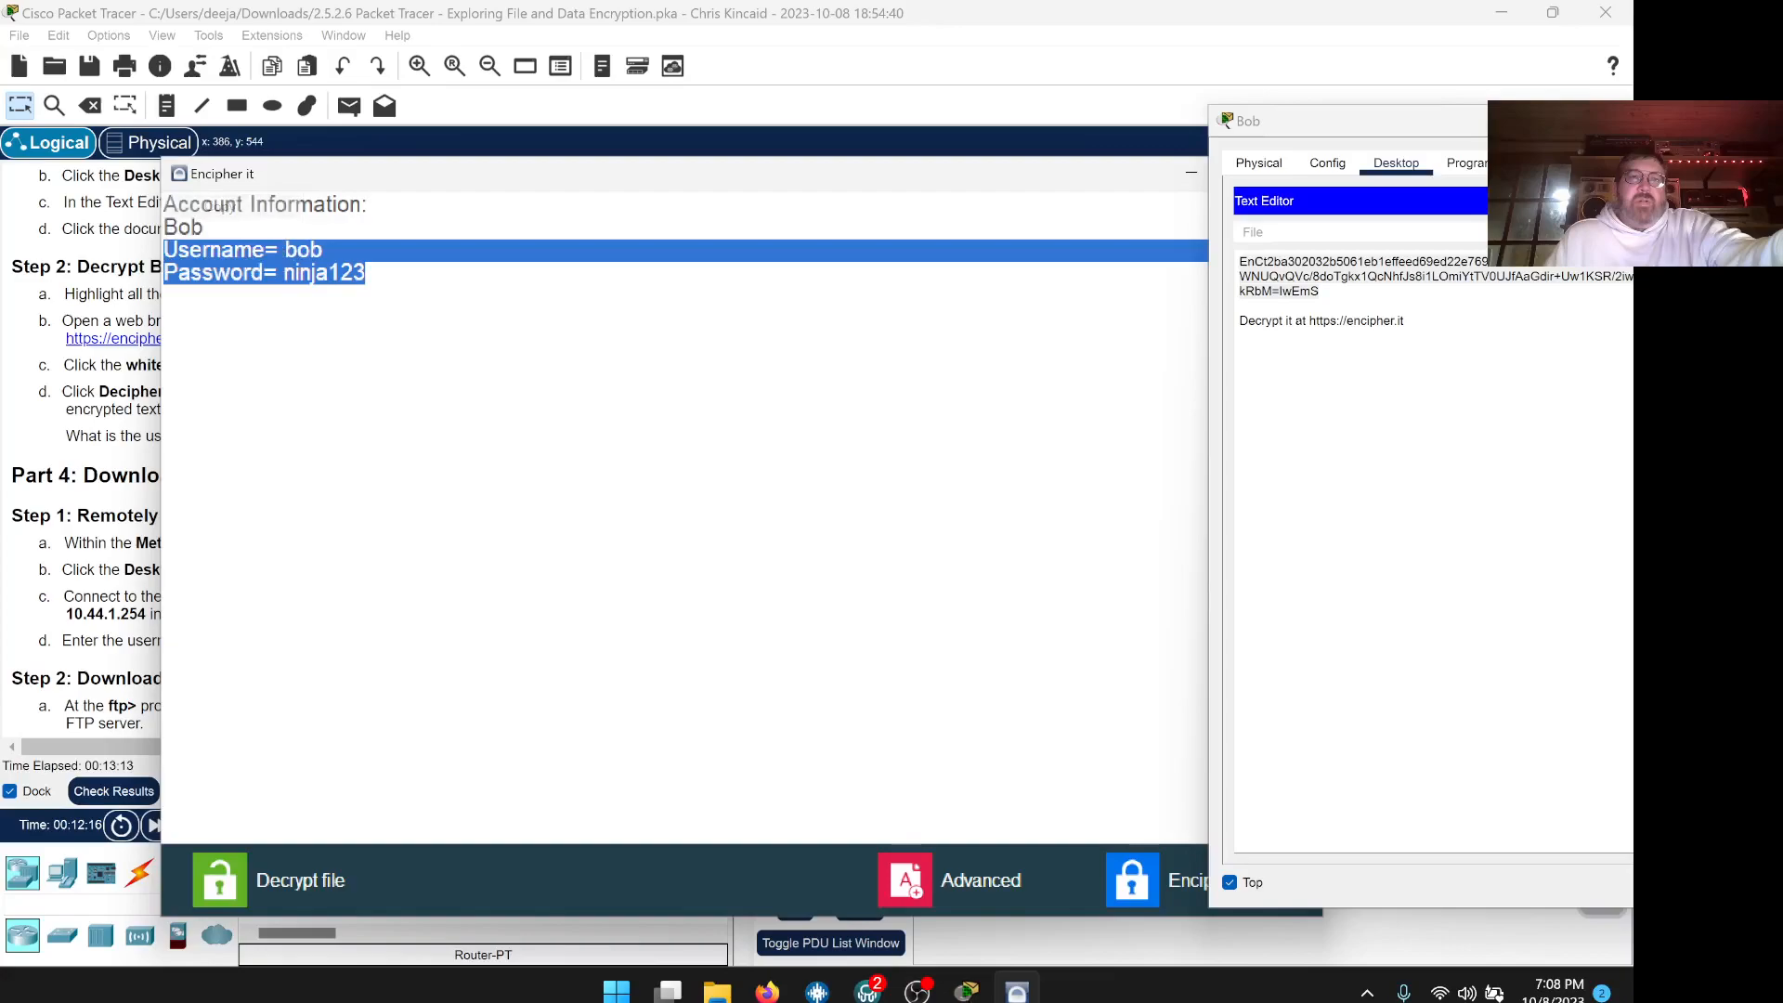
left_click(1191, 174)
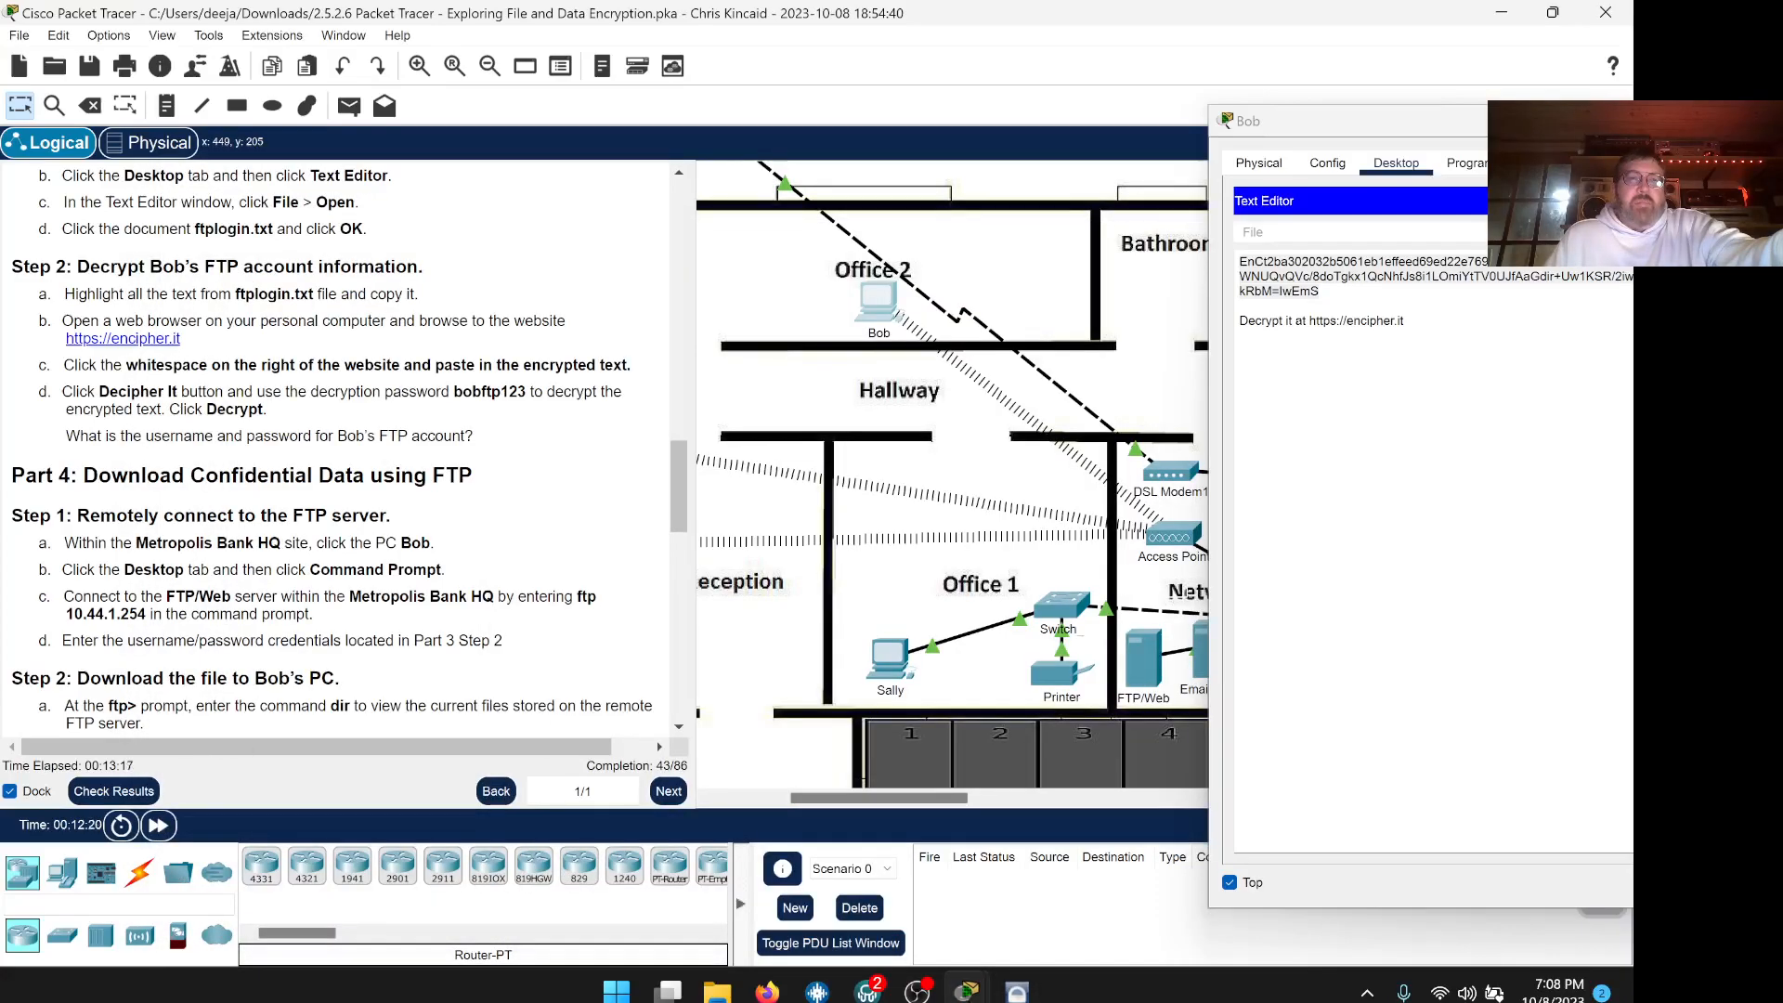
Paste Bob's FTP username and password on one line in the lab PDF's credentials answer
left_click(767, 990)
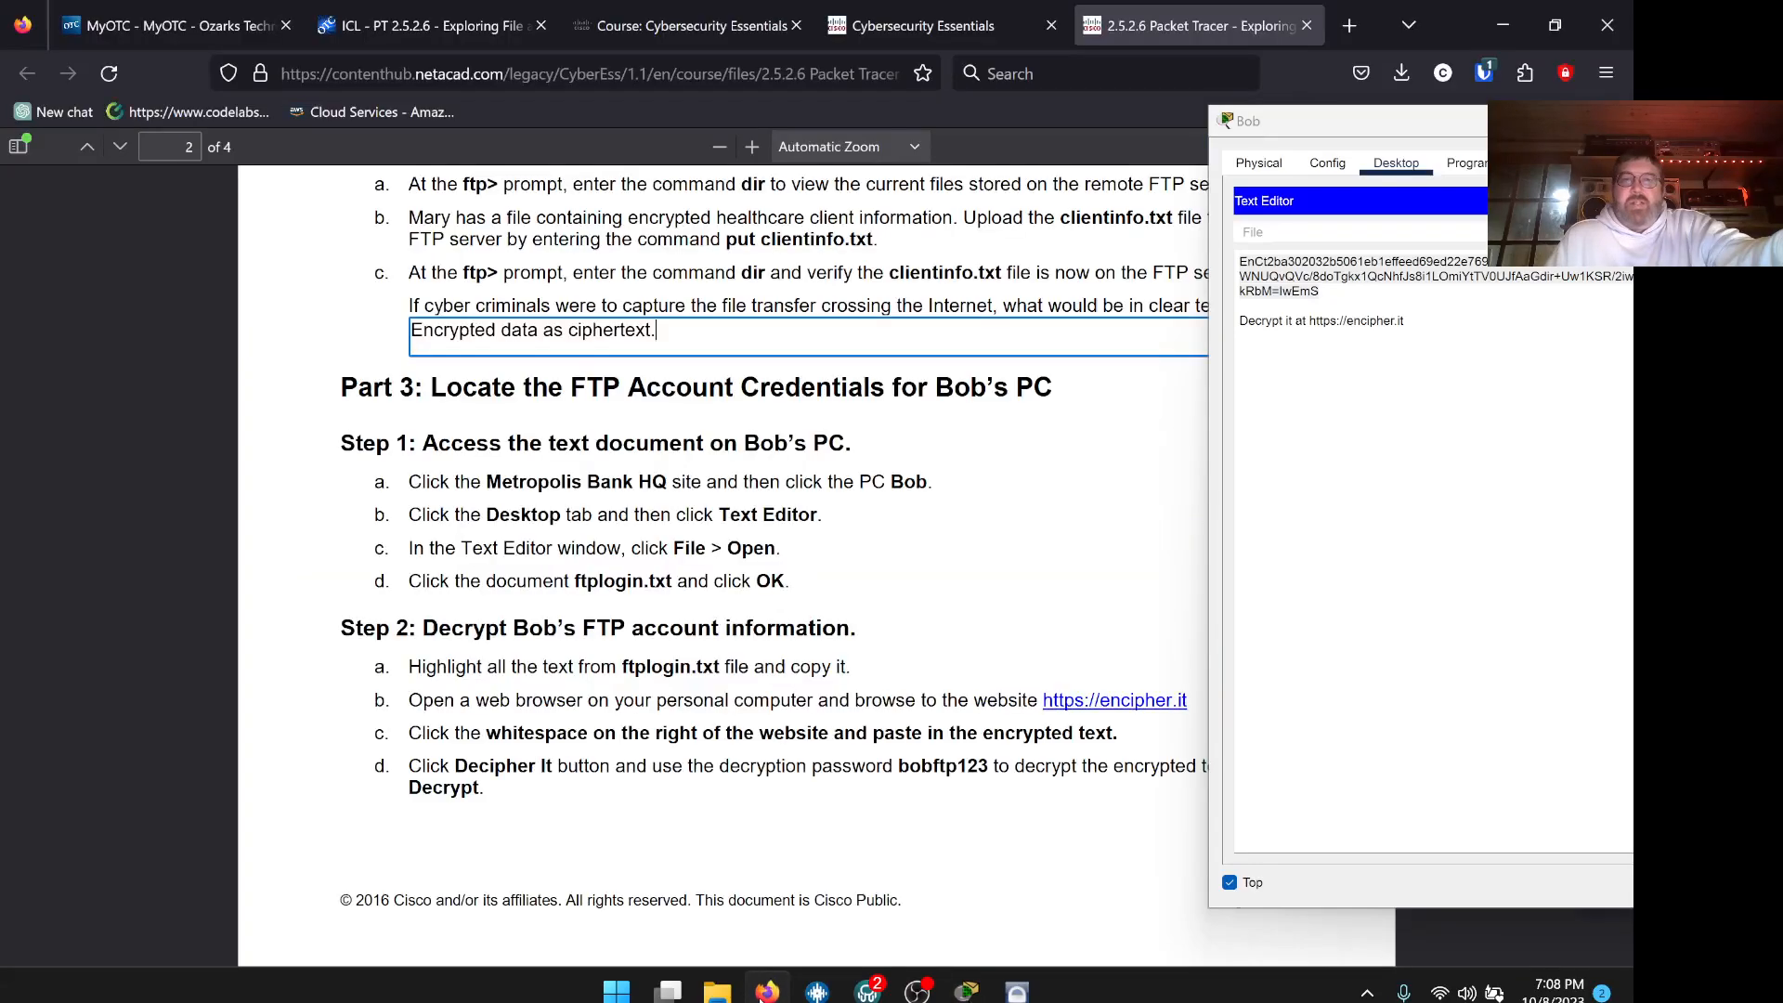
scroll(810, 508, "down", 5)
scroll(810, 508, "down", 2)
left_click(687, 438)
right_click(687, 440)
left_click(748, 604)
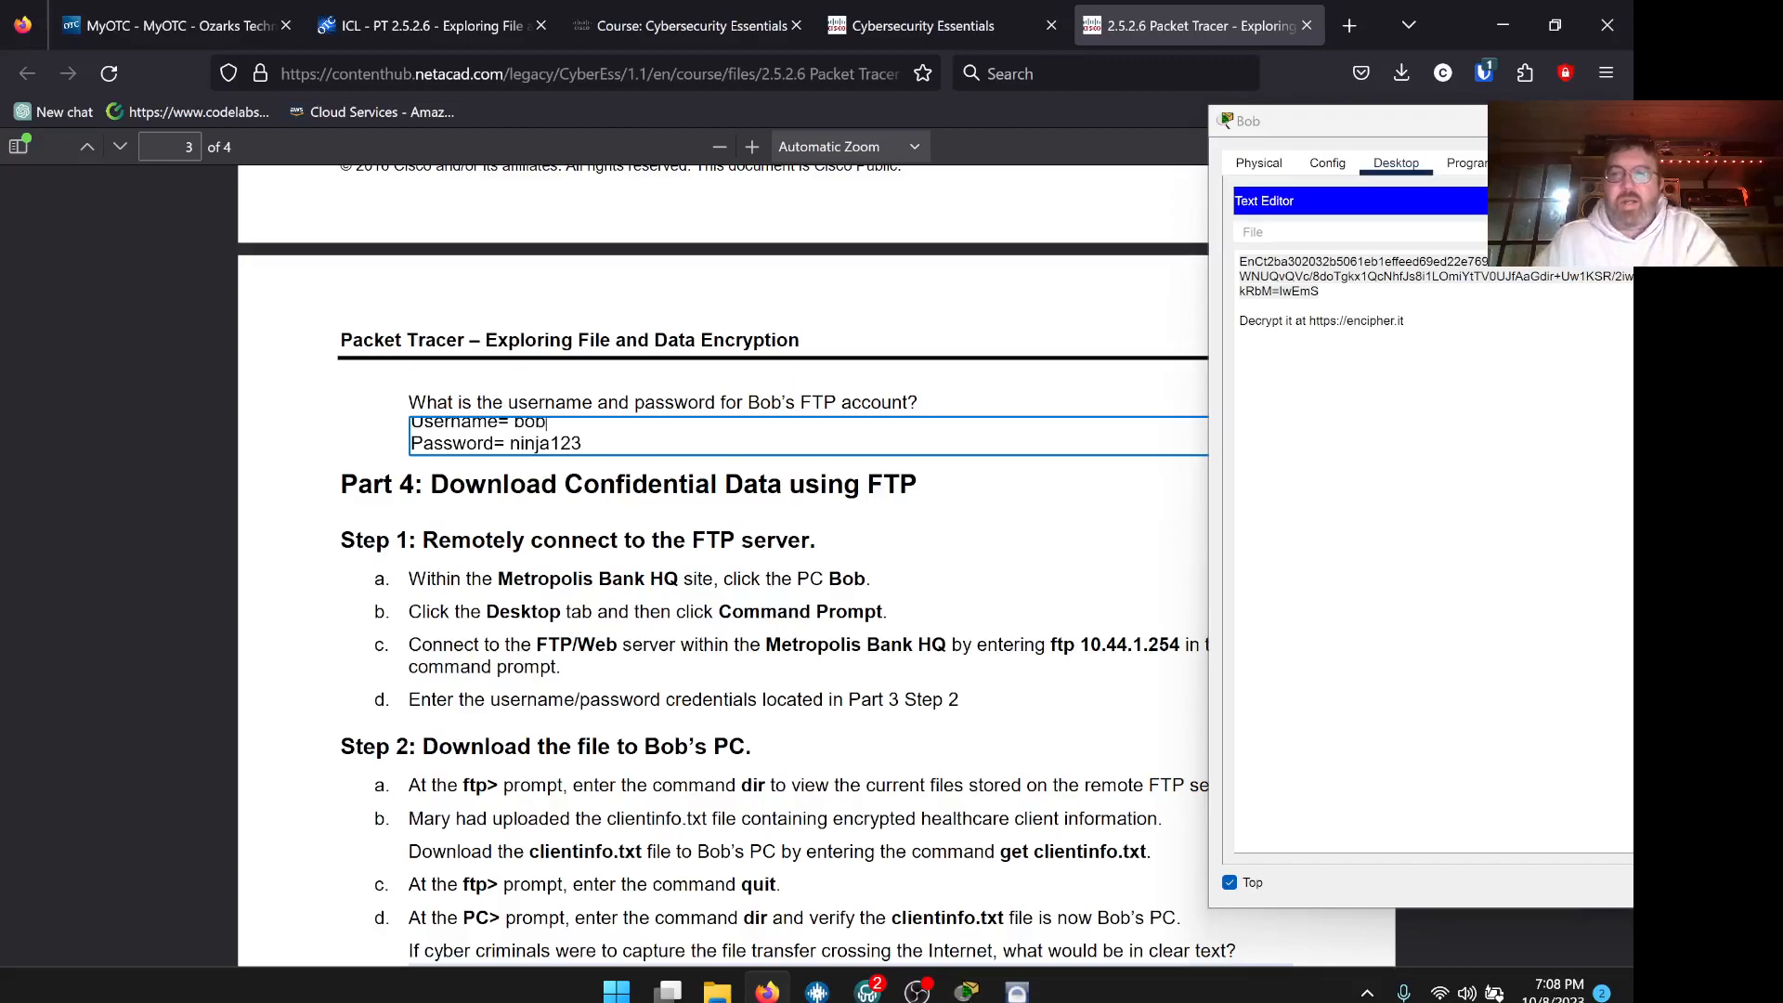
key("Delete")
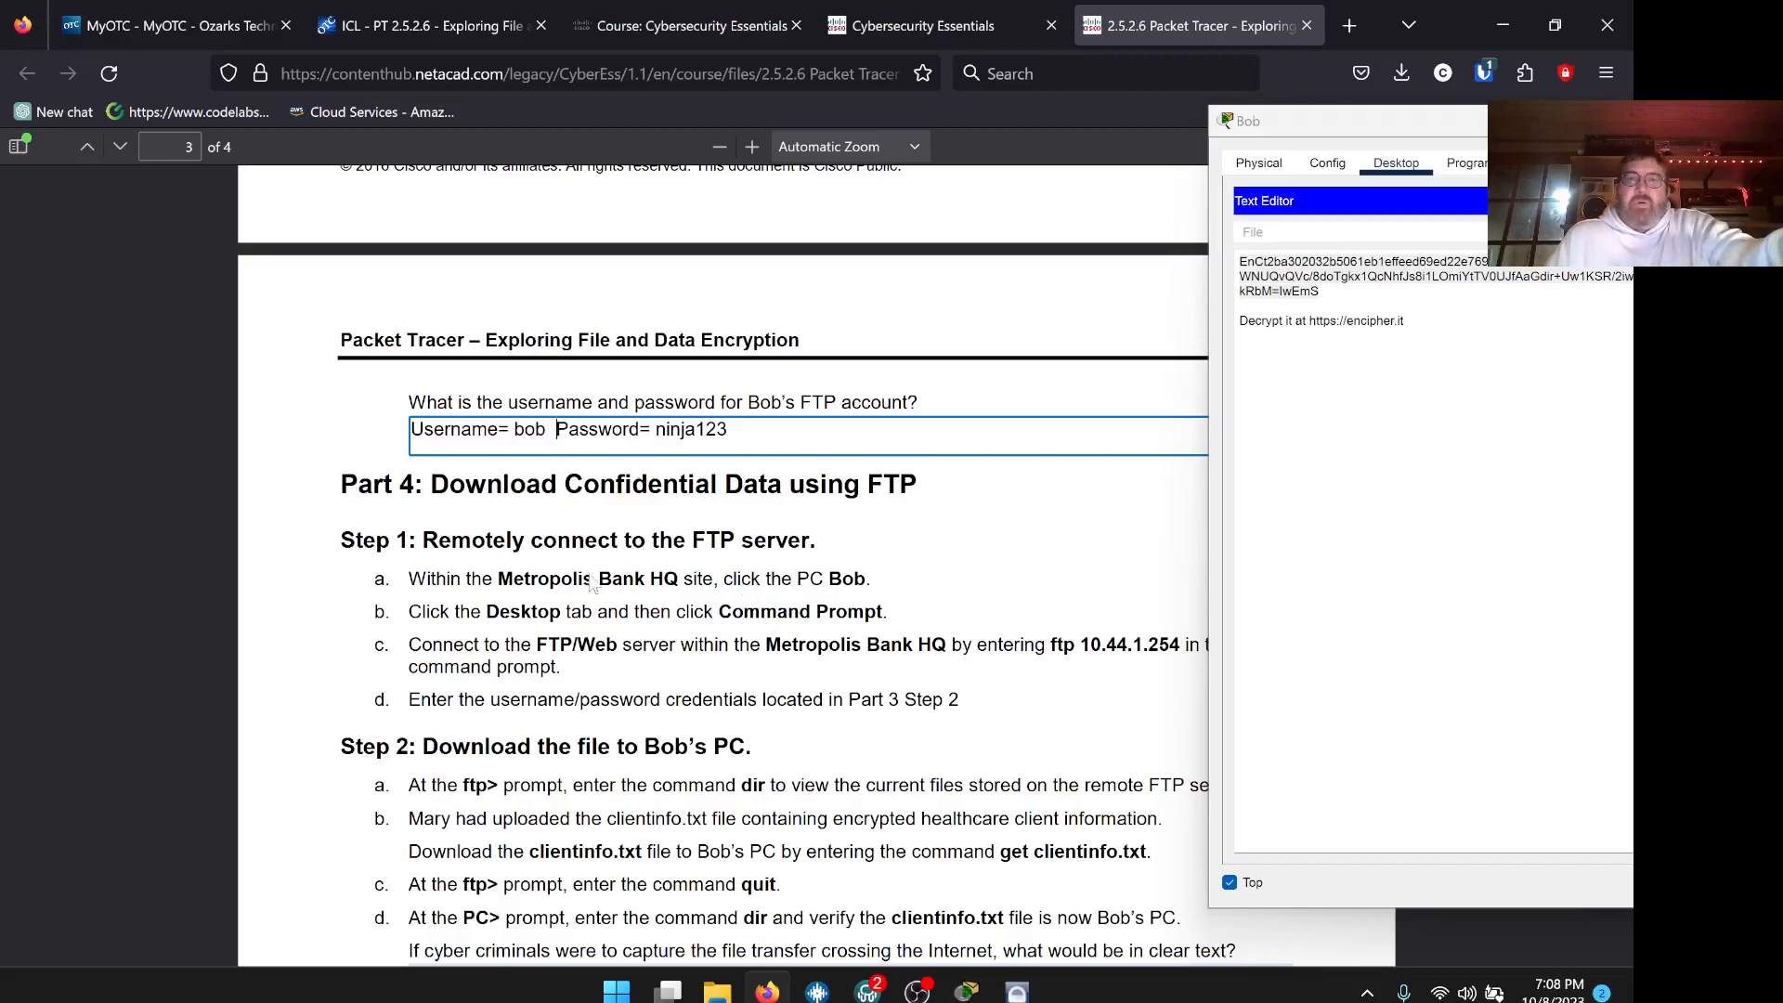
key("alt+Tab")
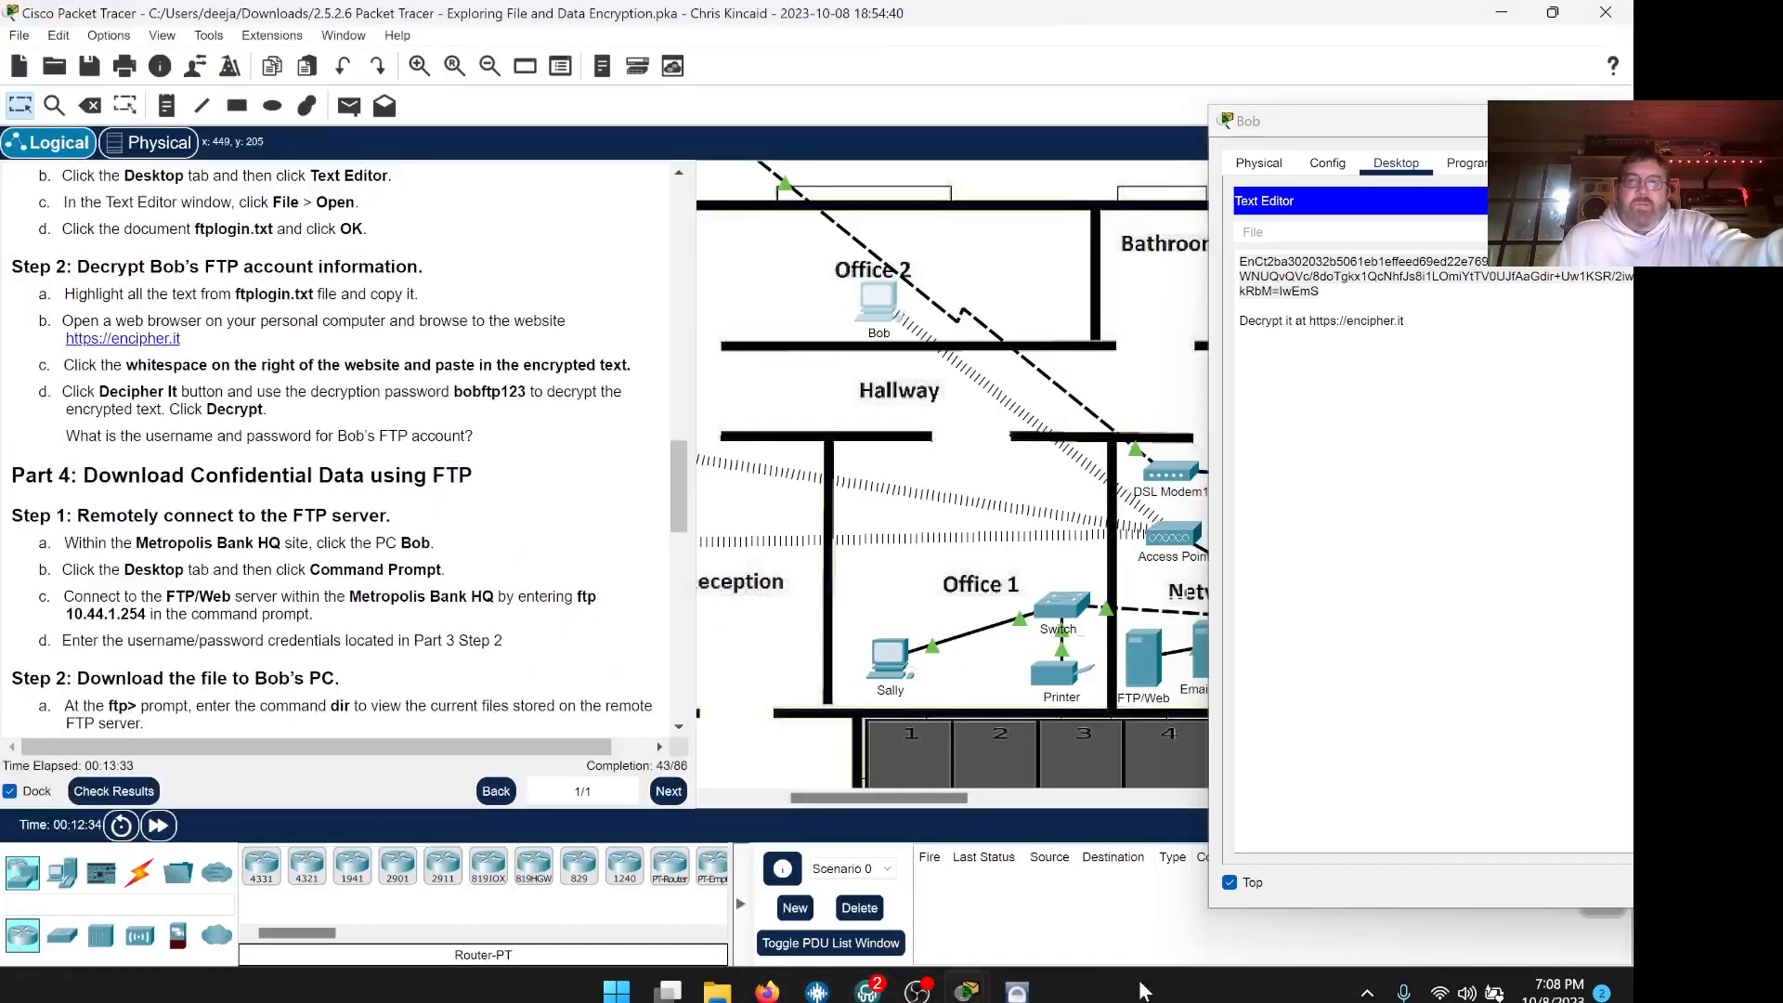
Close Bob's Text Editor and open his PC's Command Prompt instead
scroll(436, 450, "down", 1)
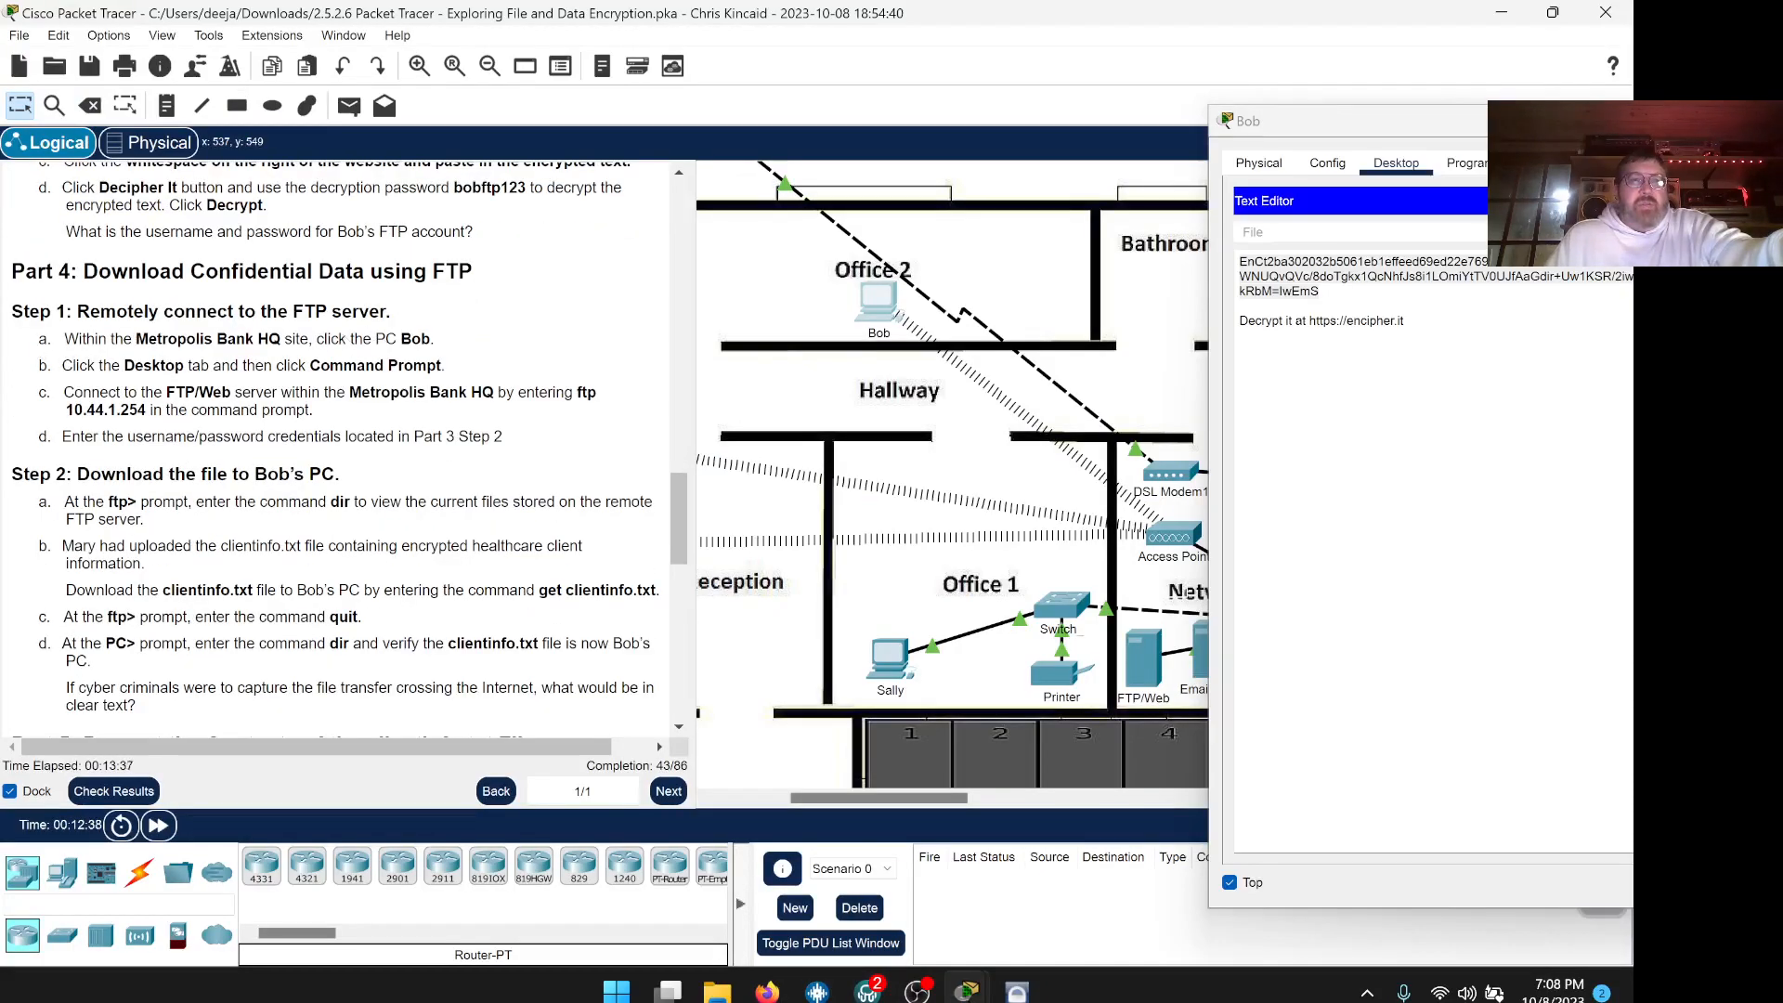
left_click_drag(1306, 126, 891, 68)
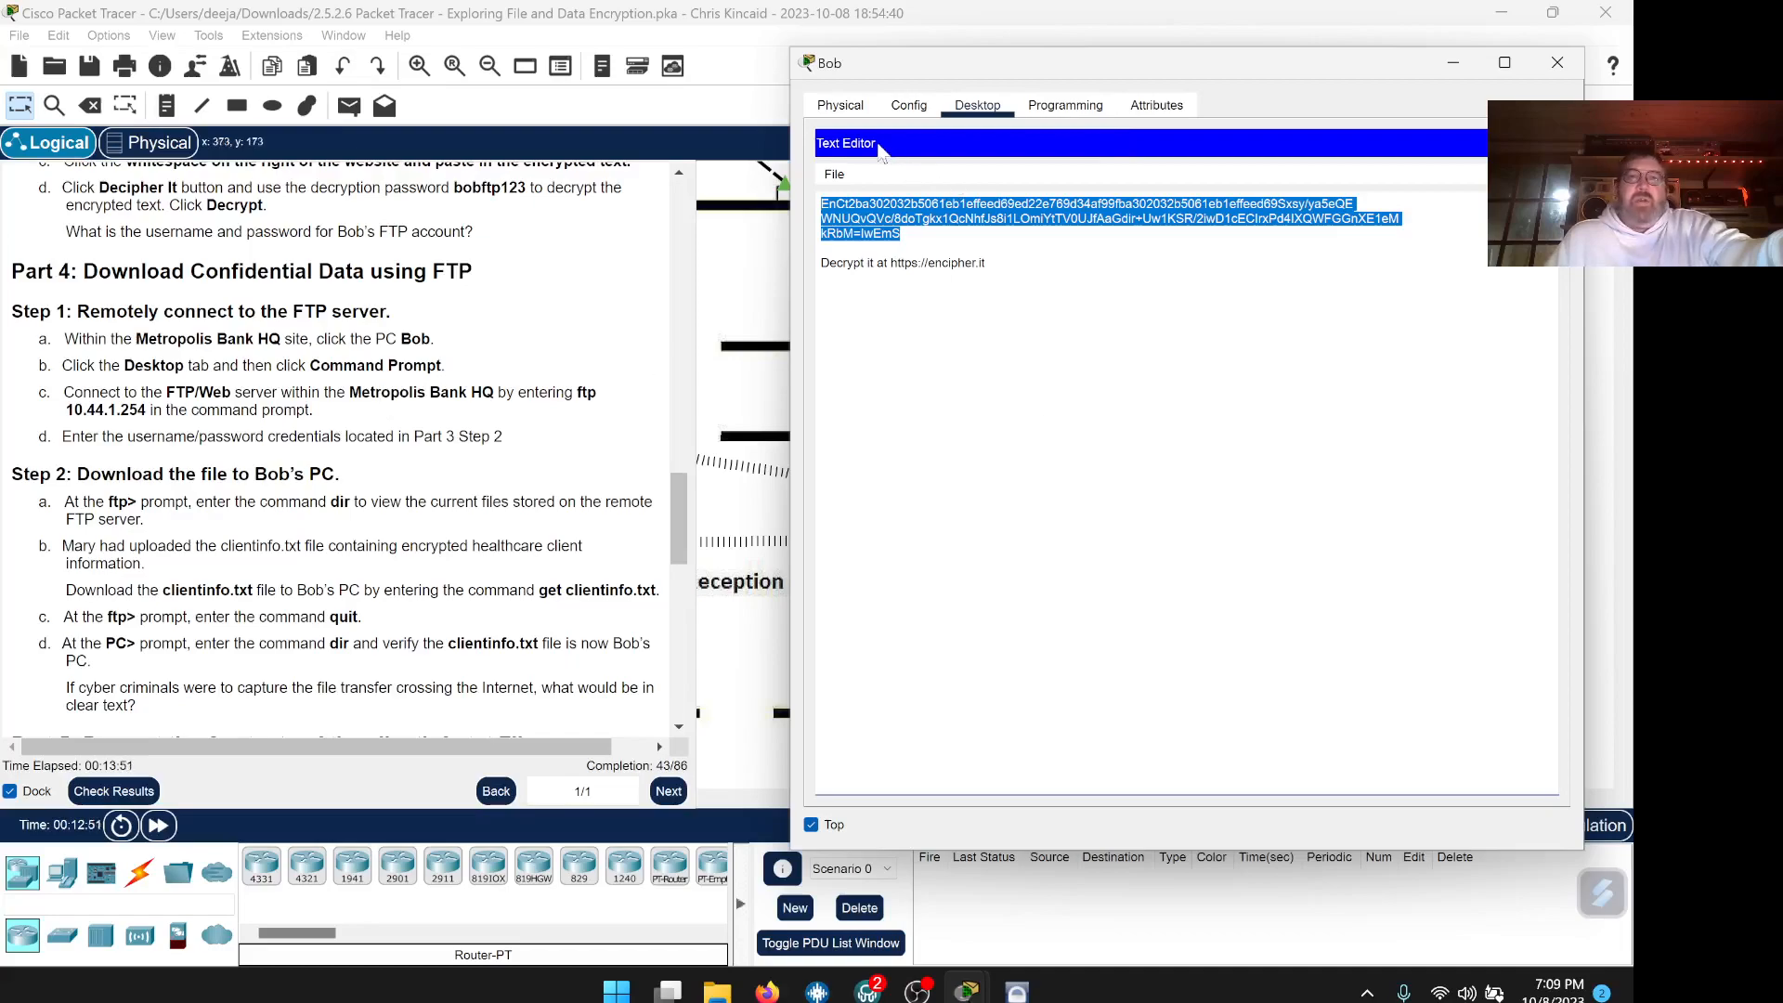
left_click(1546, 144)
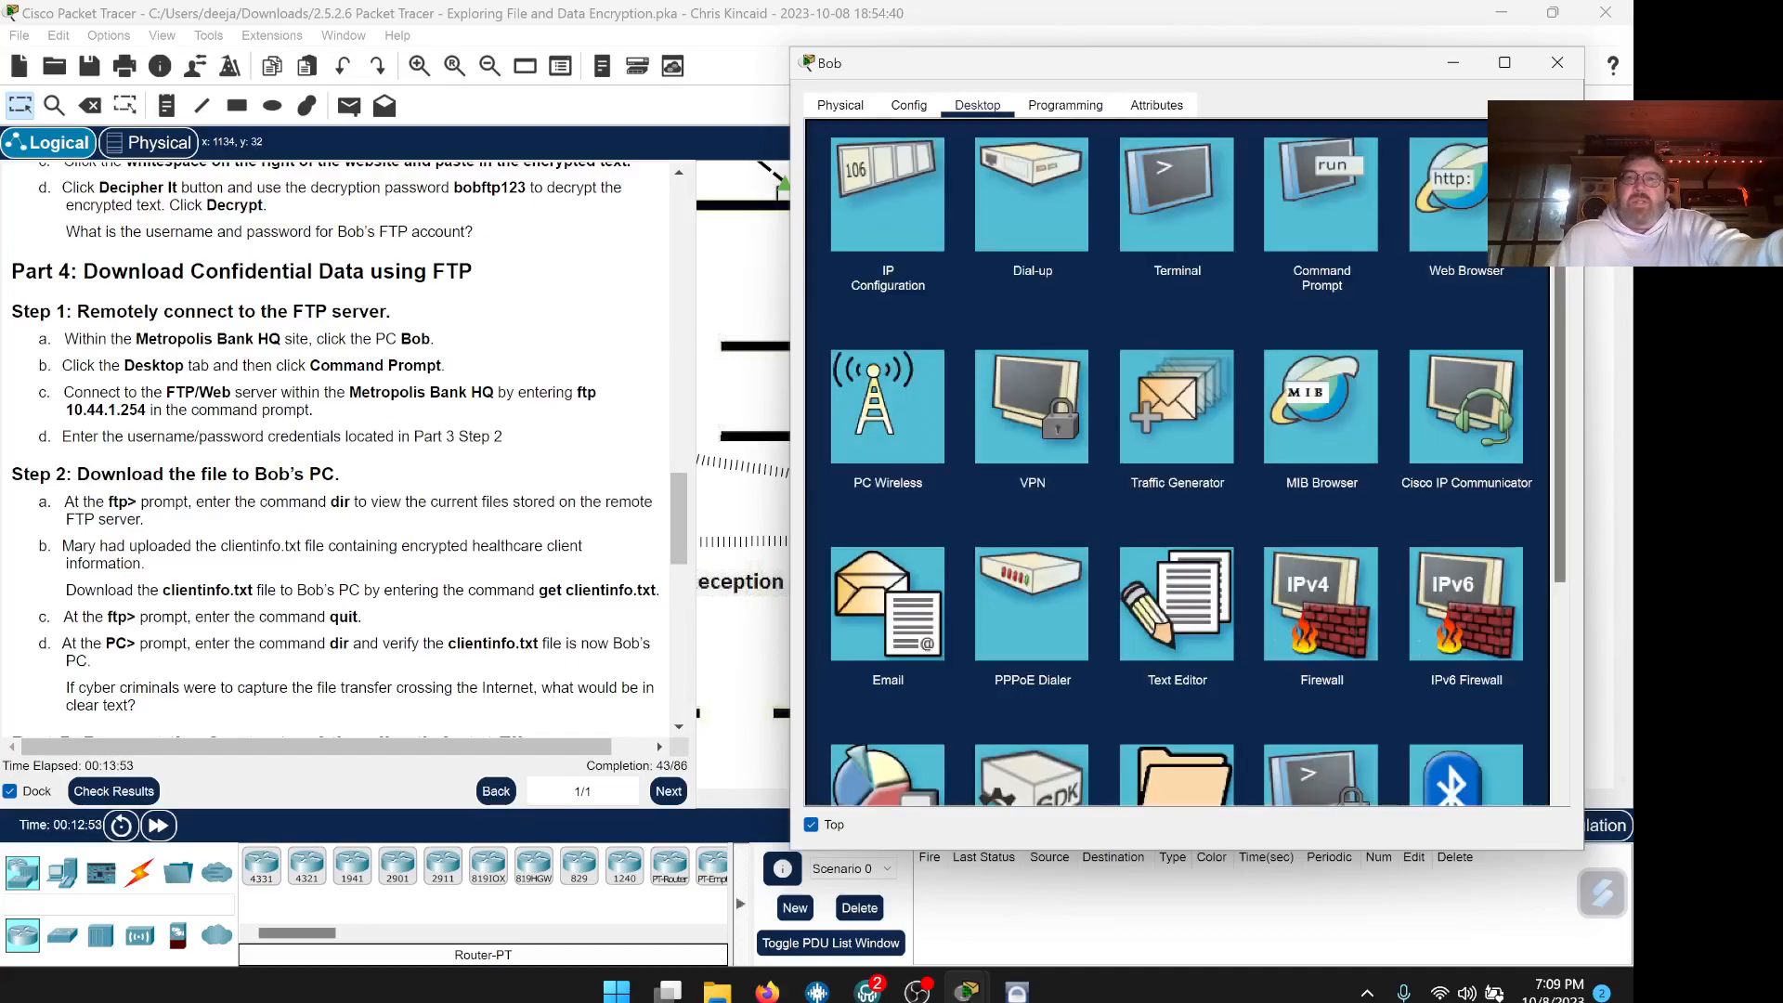
left_click(1301, 215)
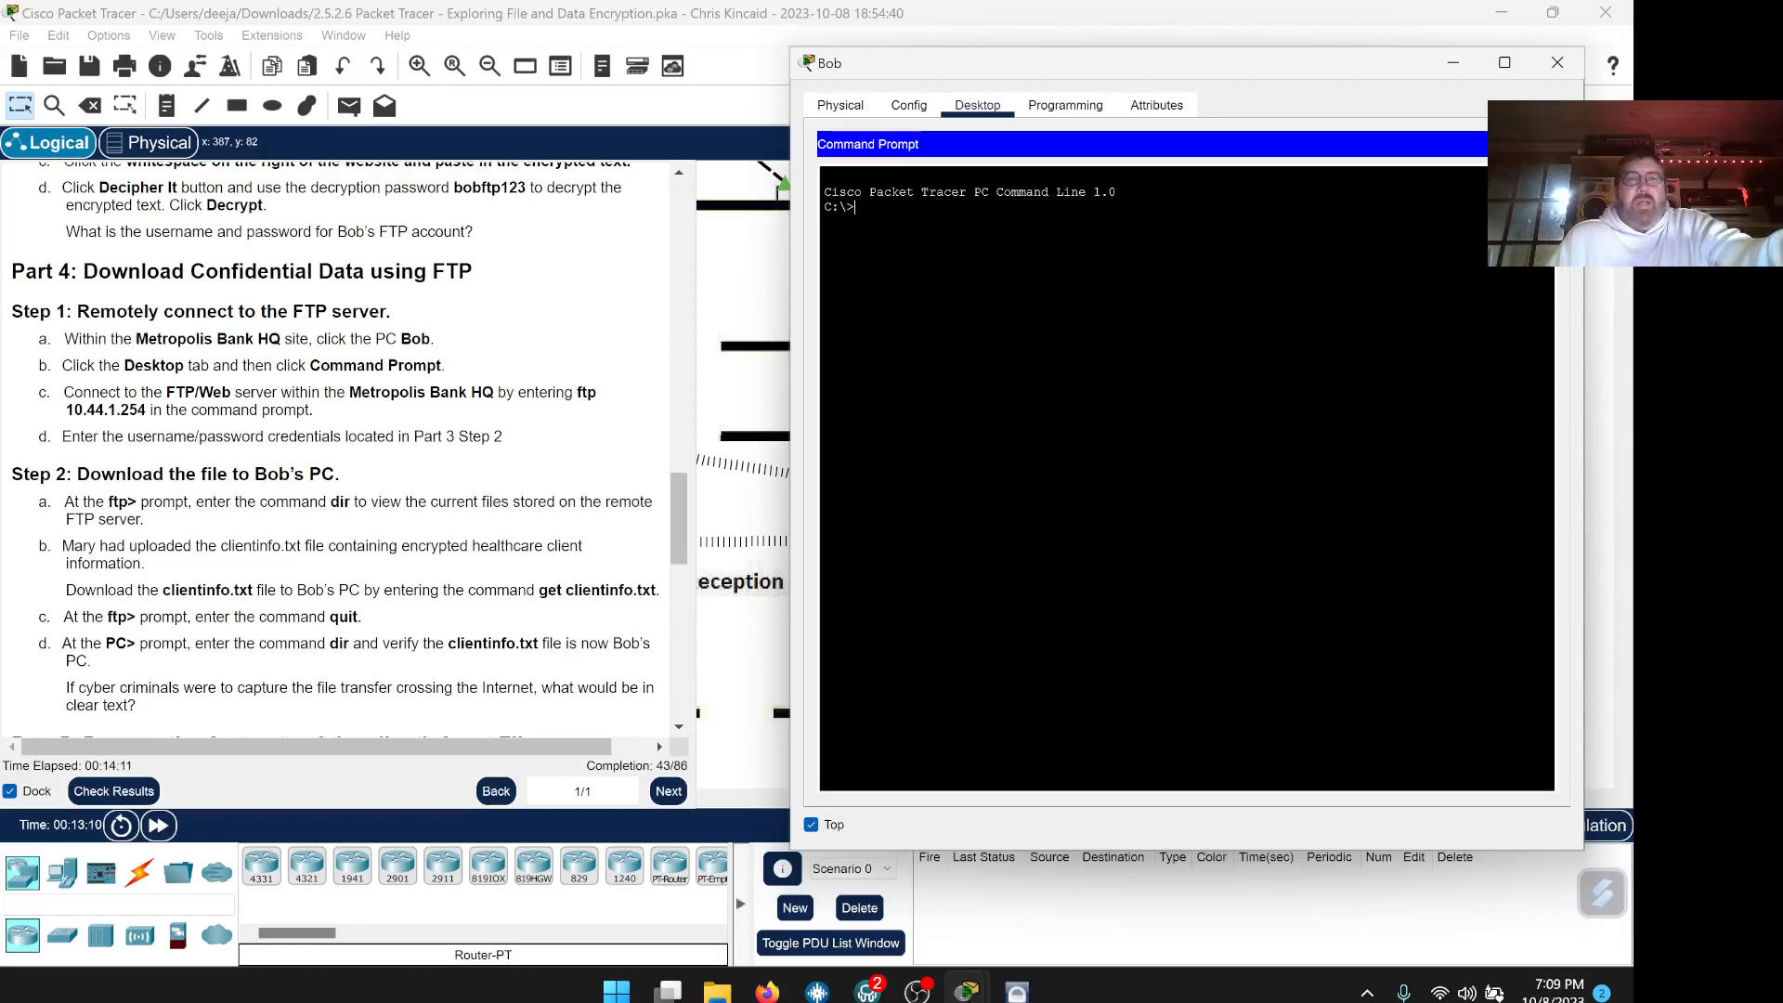
Copy 'ftp 10.44.1.254' from the instructions and run it in Bob's Command Prompt
left_click(576, 393)
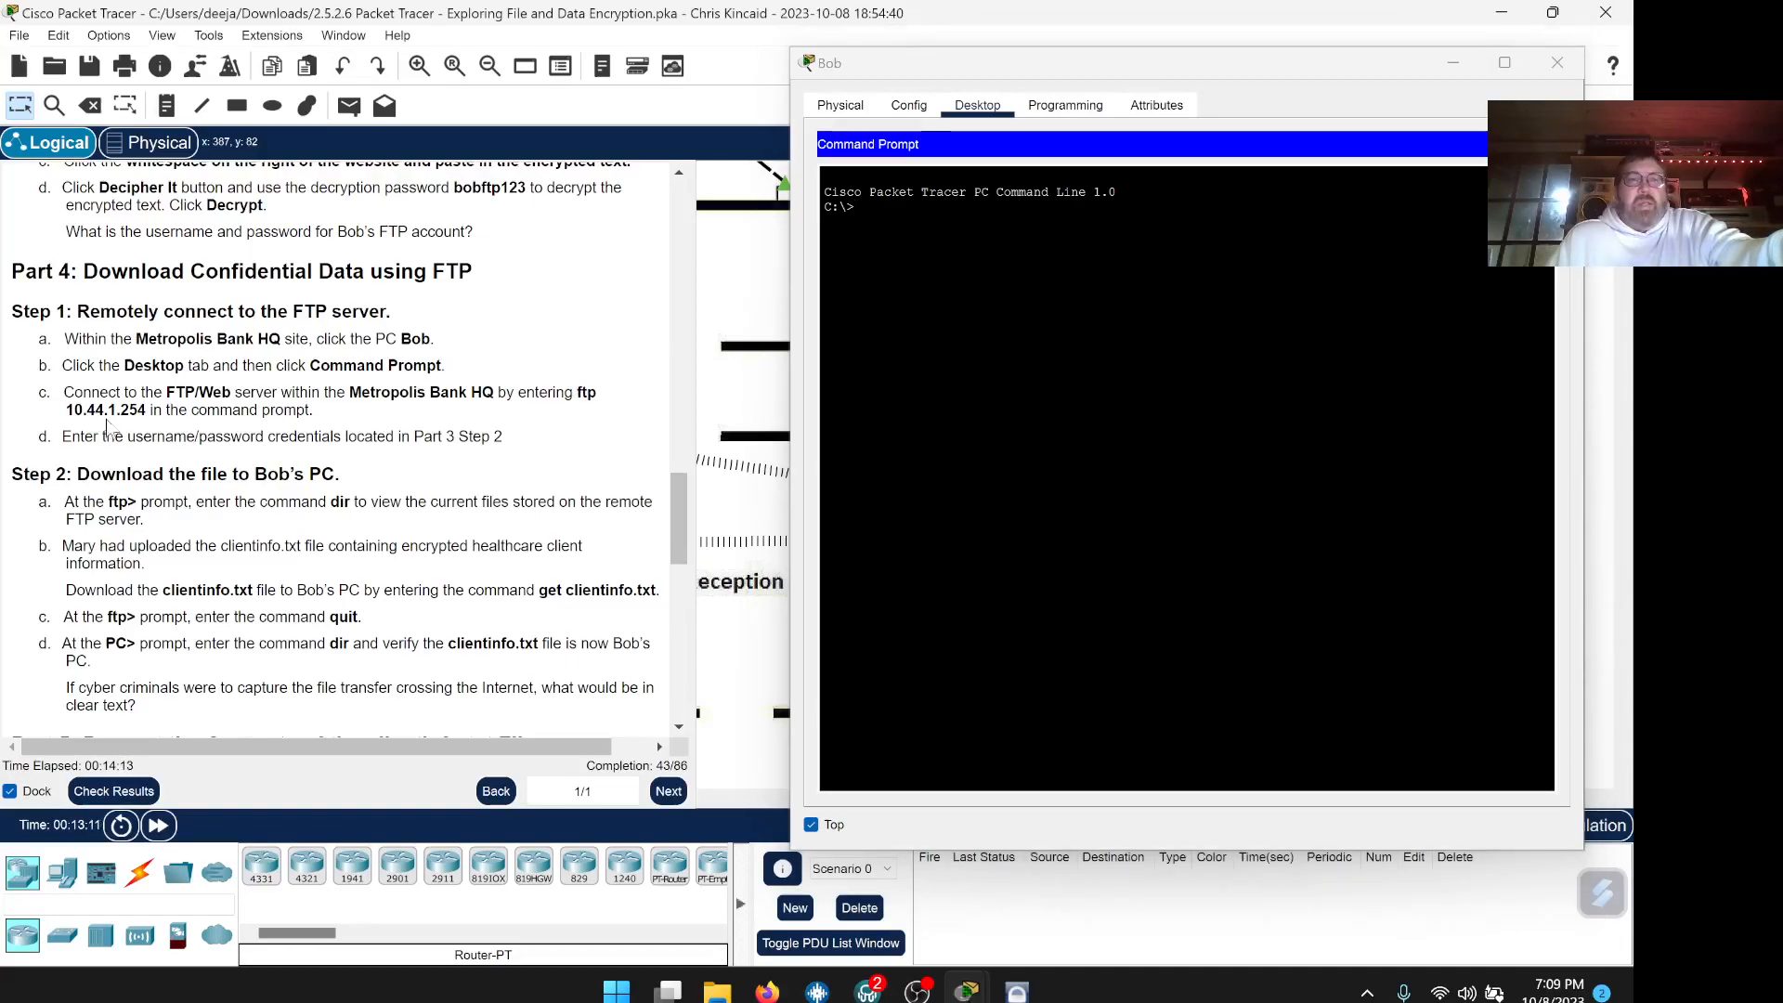
left_click_drag(147, 411, 324, 392)
left_click_drag(458, 388, 578, 392)
right_click(590, 408)
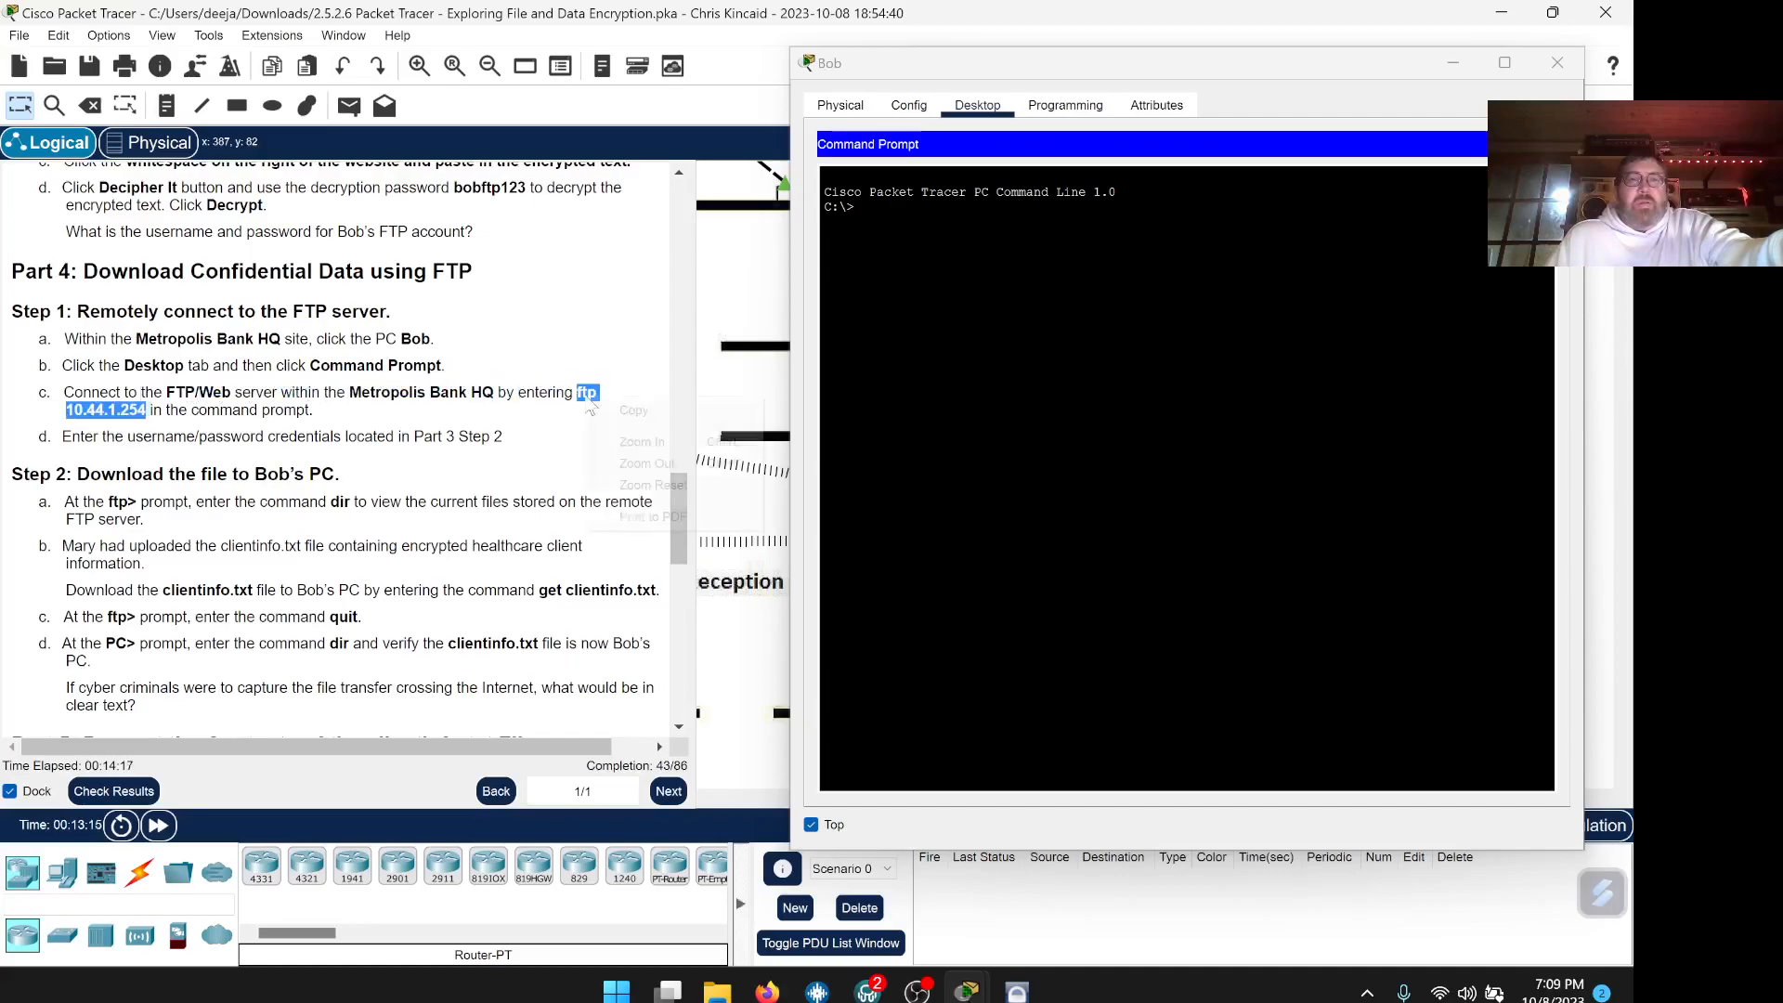
left_click(635, 411)
left_click(896, 316)
right_click(882, 214)
left_click(905, 247)
key("Return")
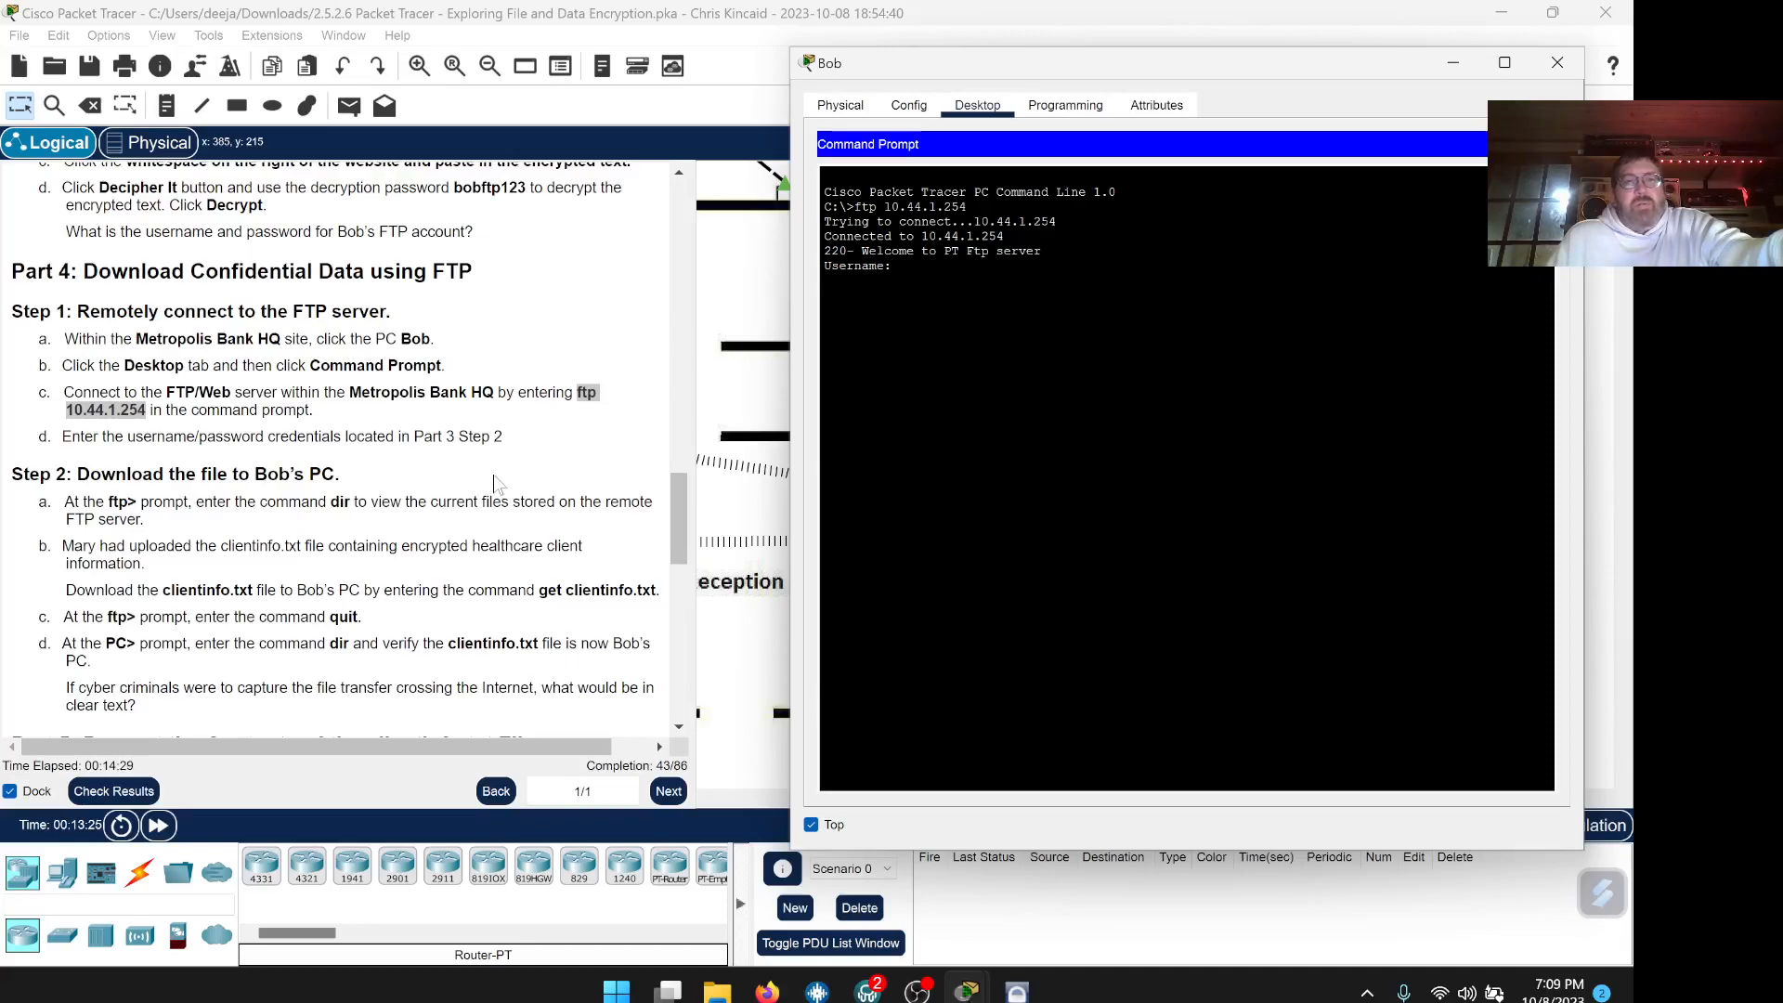
Log in to the FTP server with the recovered username and password from the answer sheet
scroll(496, 483, "down", 1)
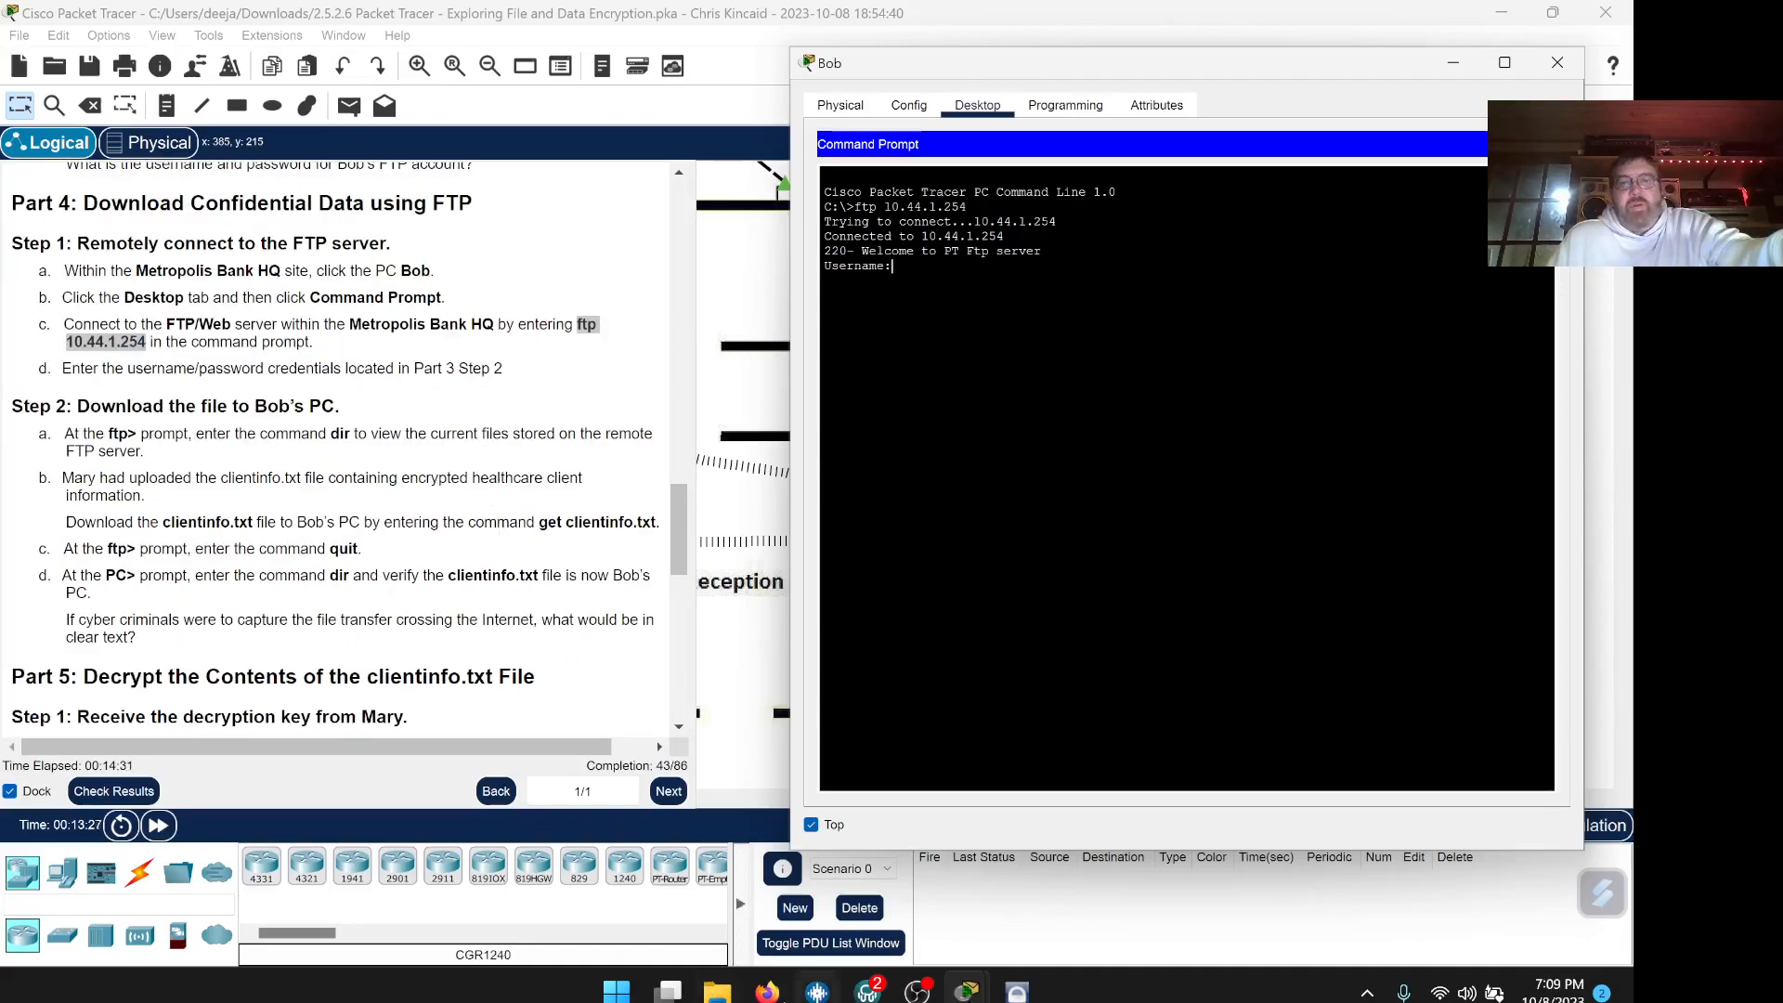
left_click(769, 995)
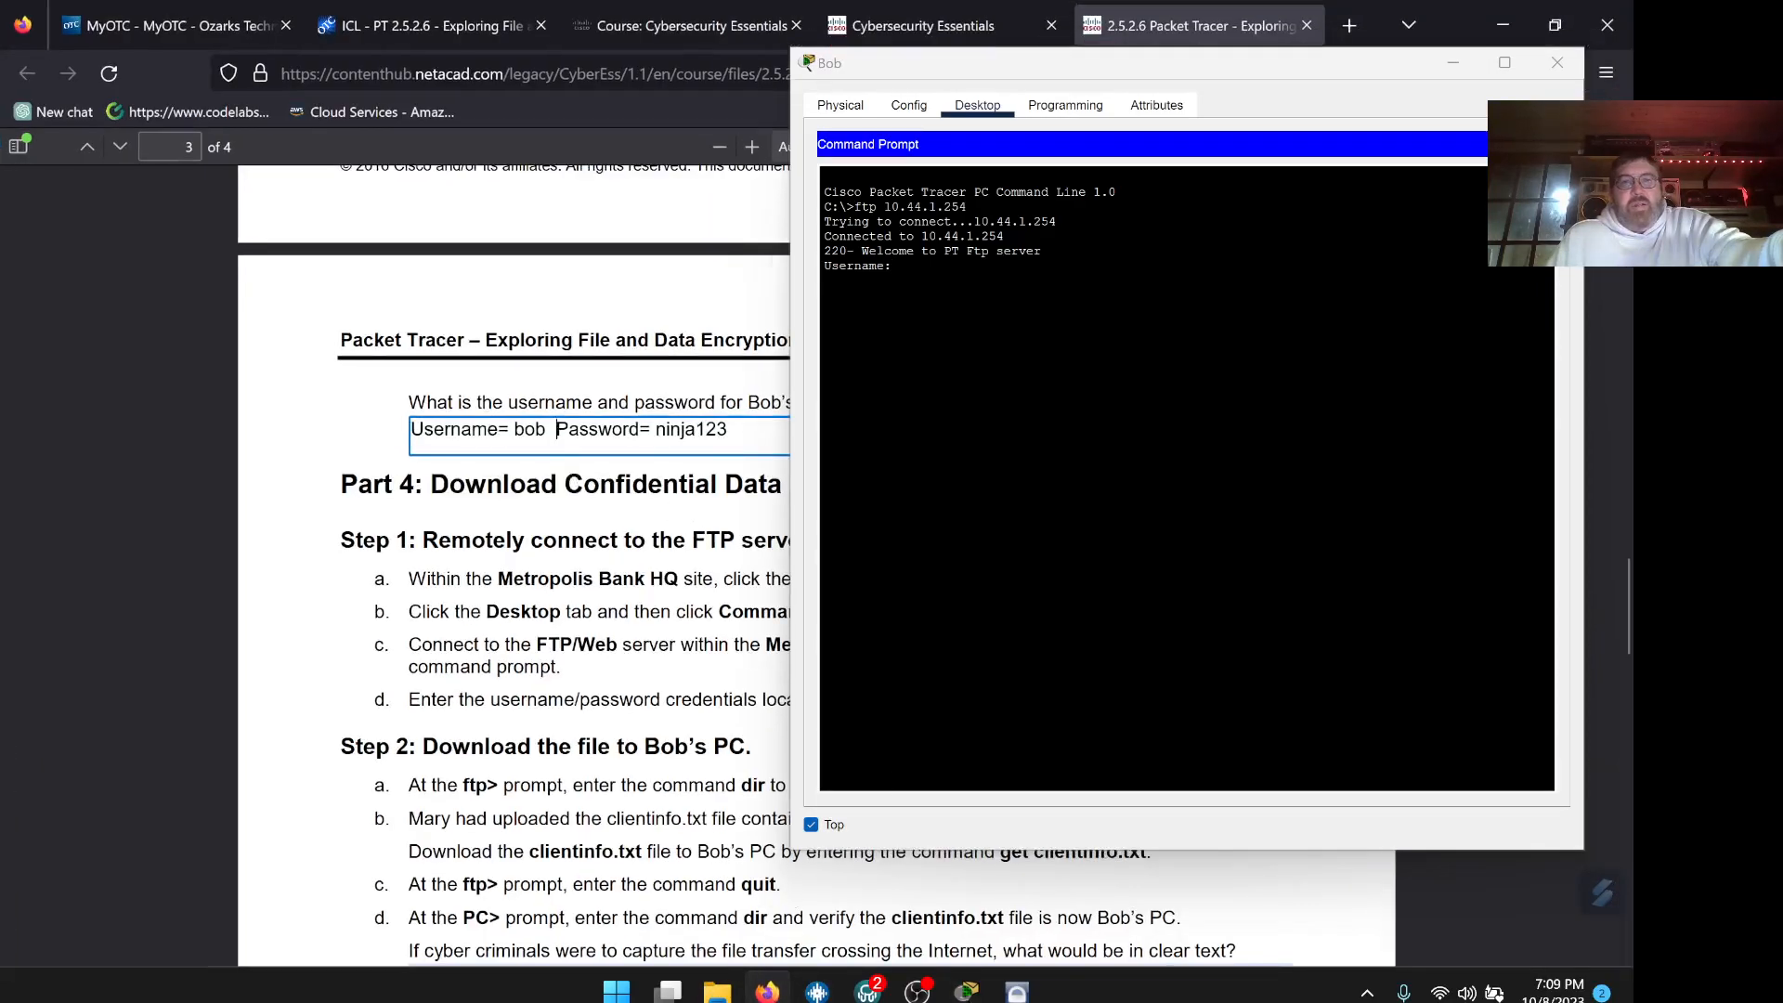
left_click(929, 269)
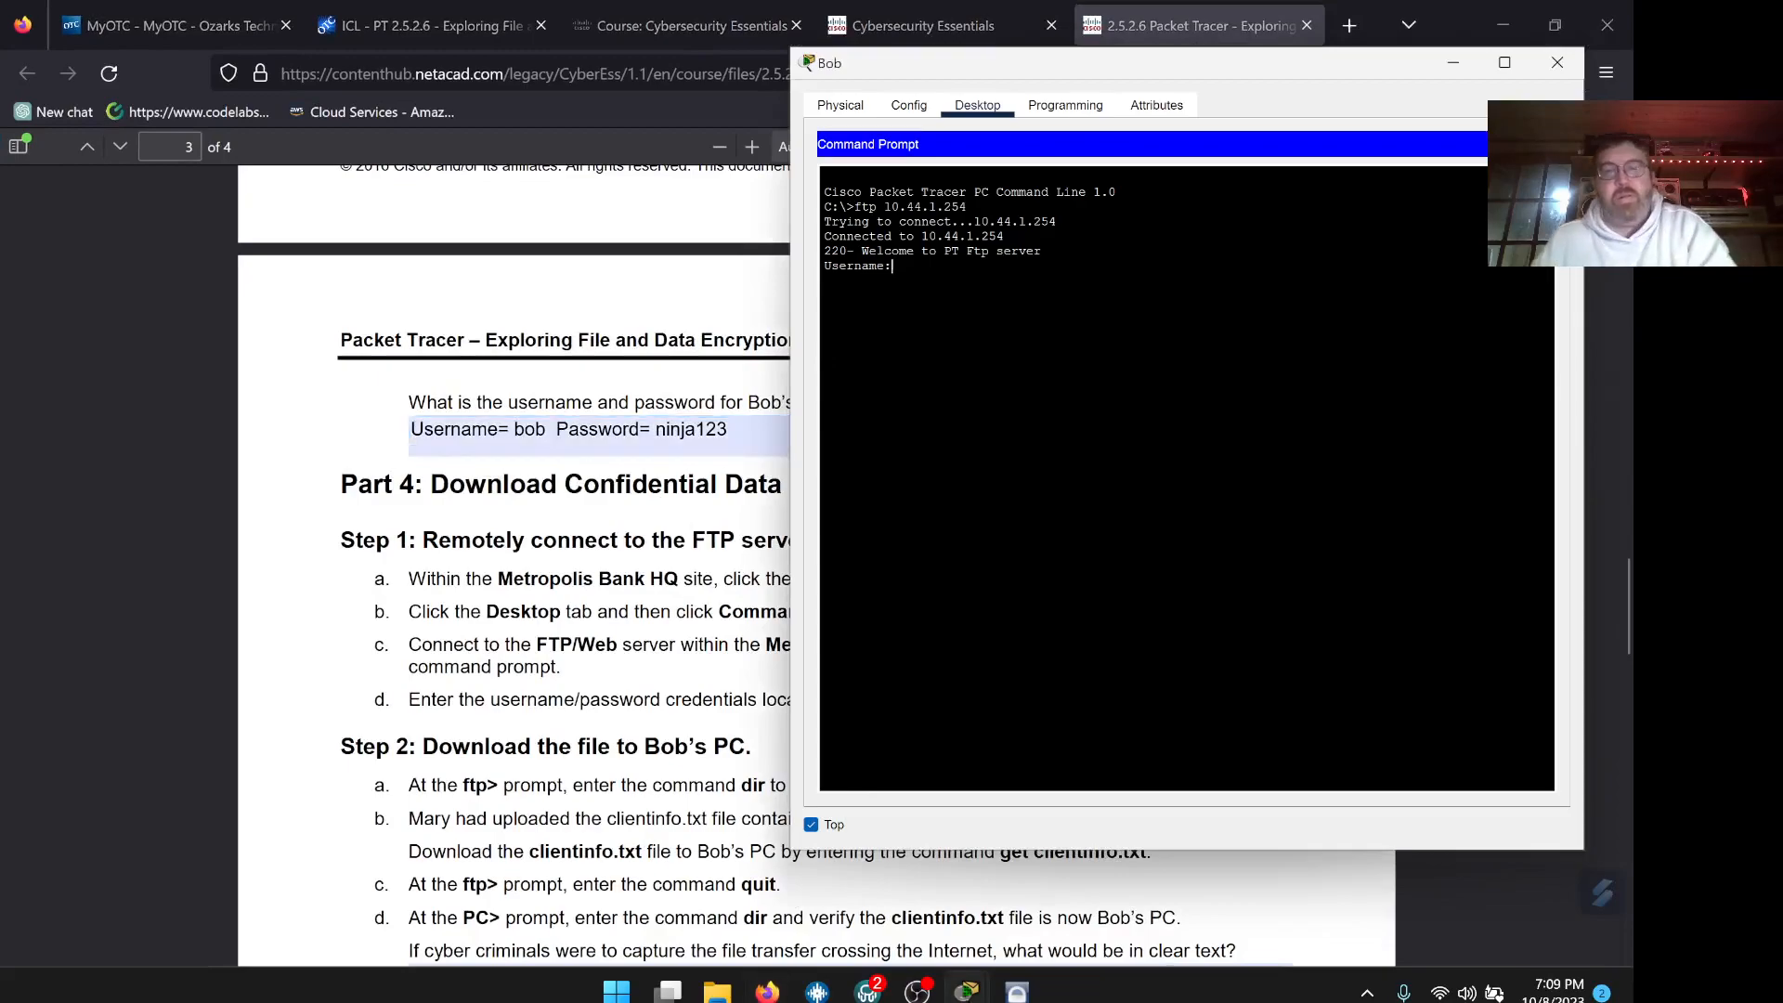
type("bob")
key("Return")
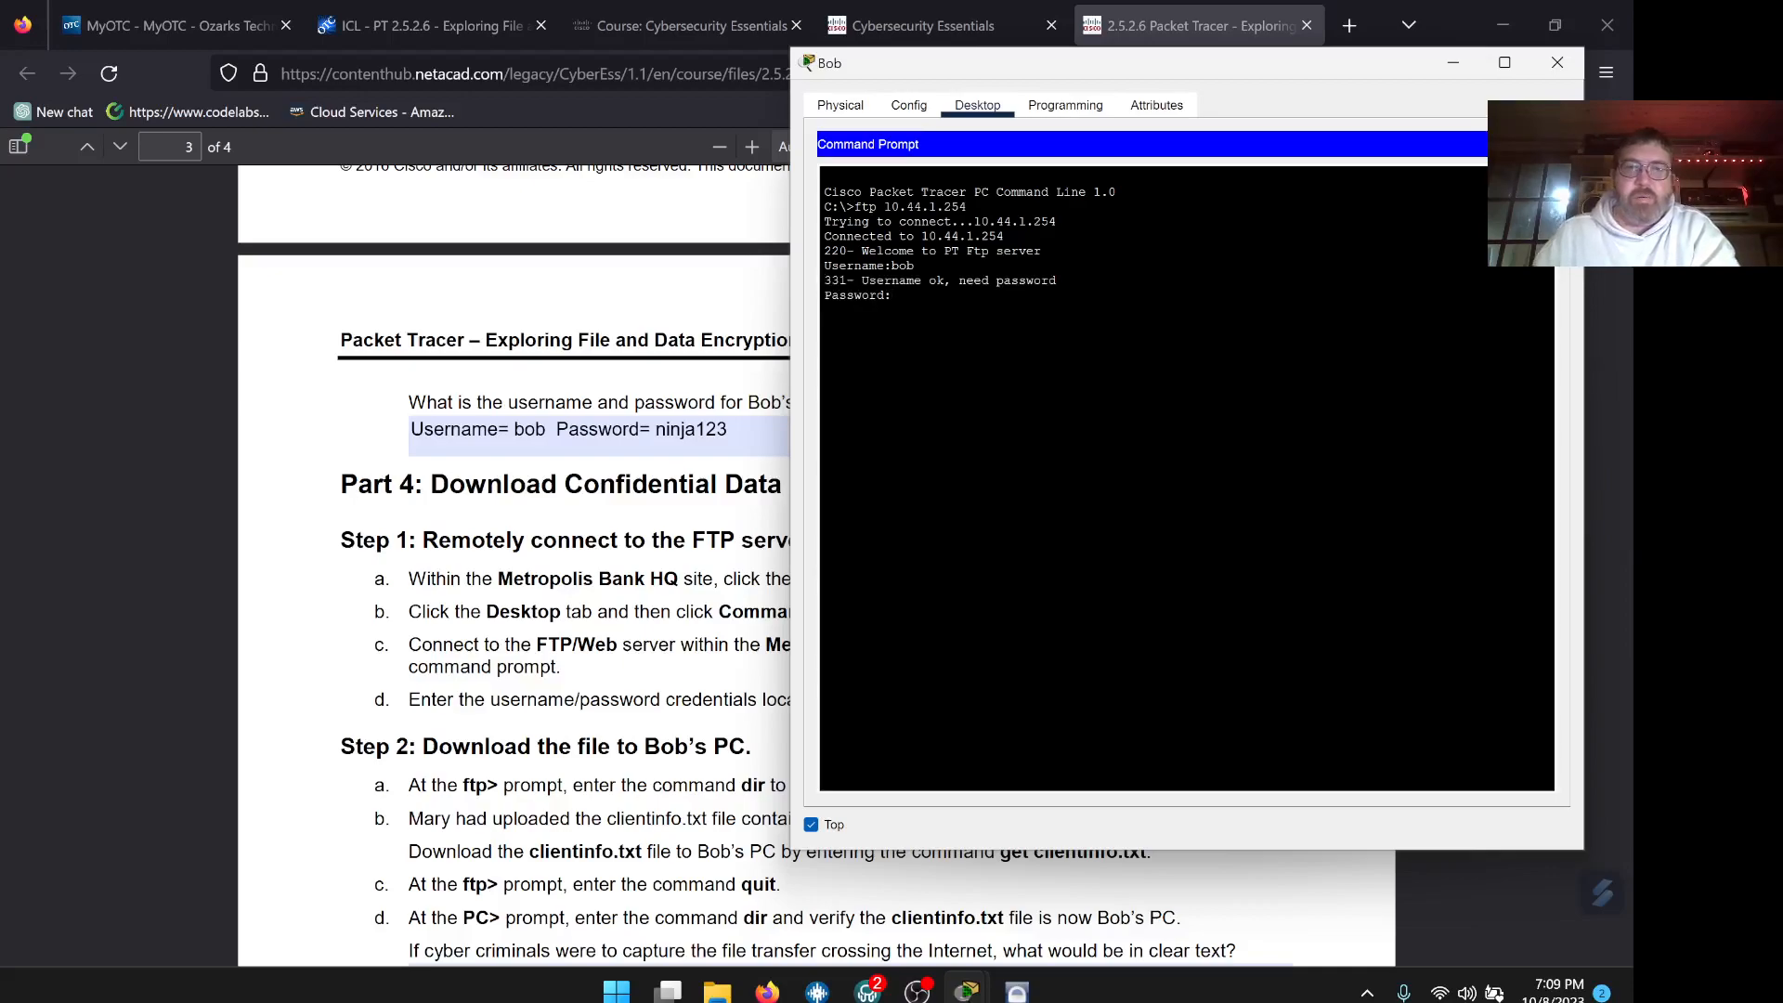
key("Return")
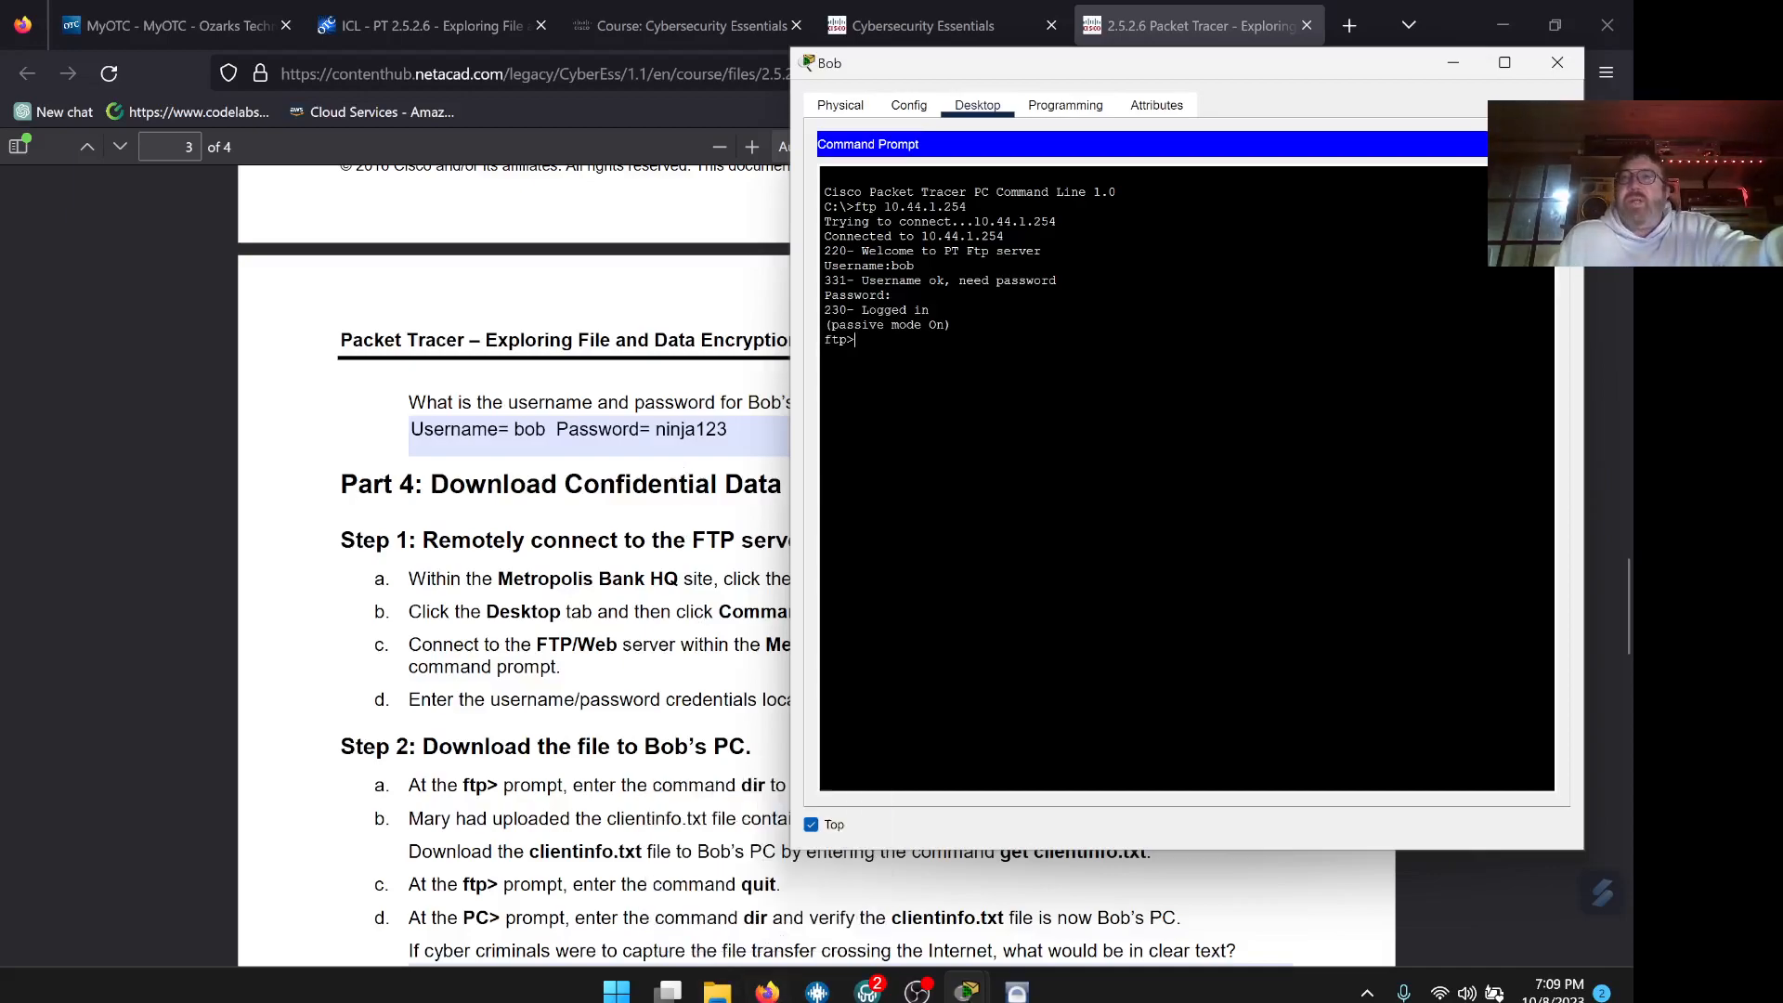
left_click(785, 992)
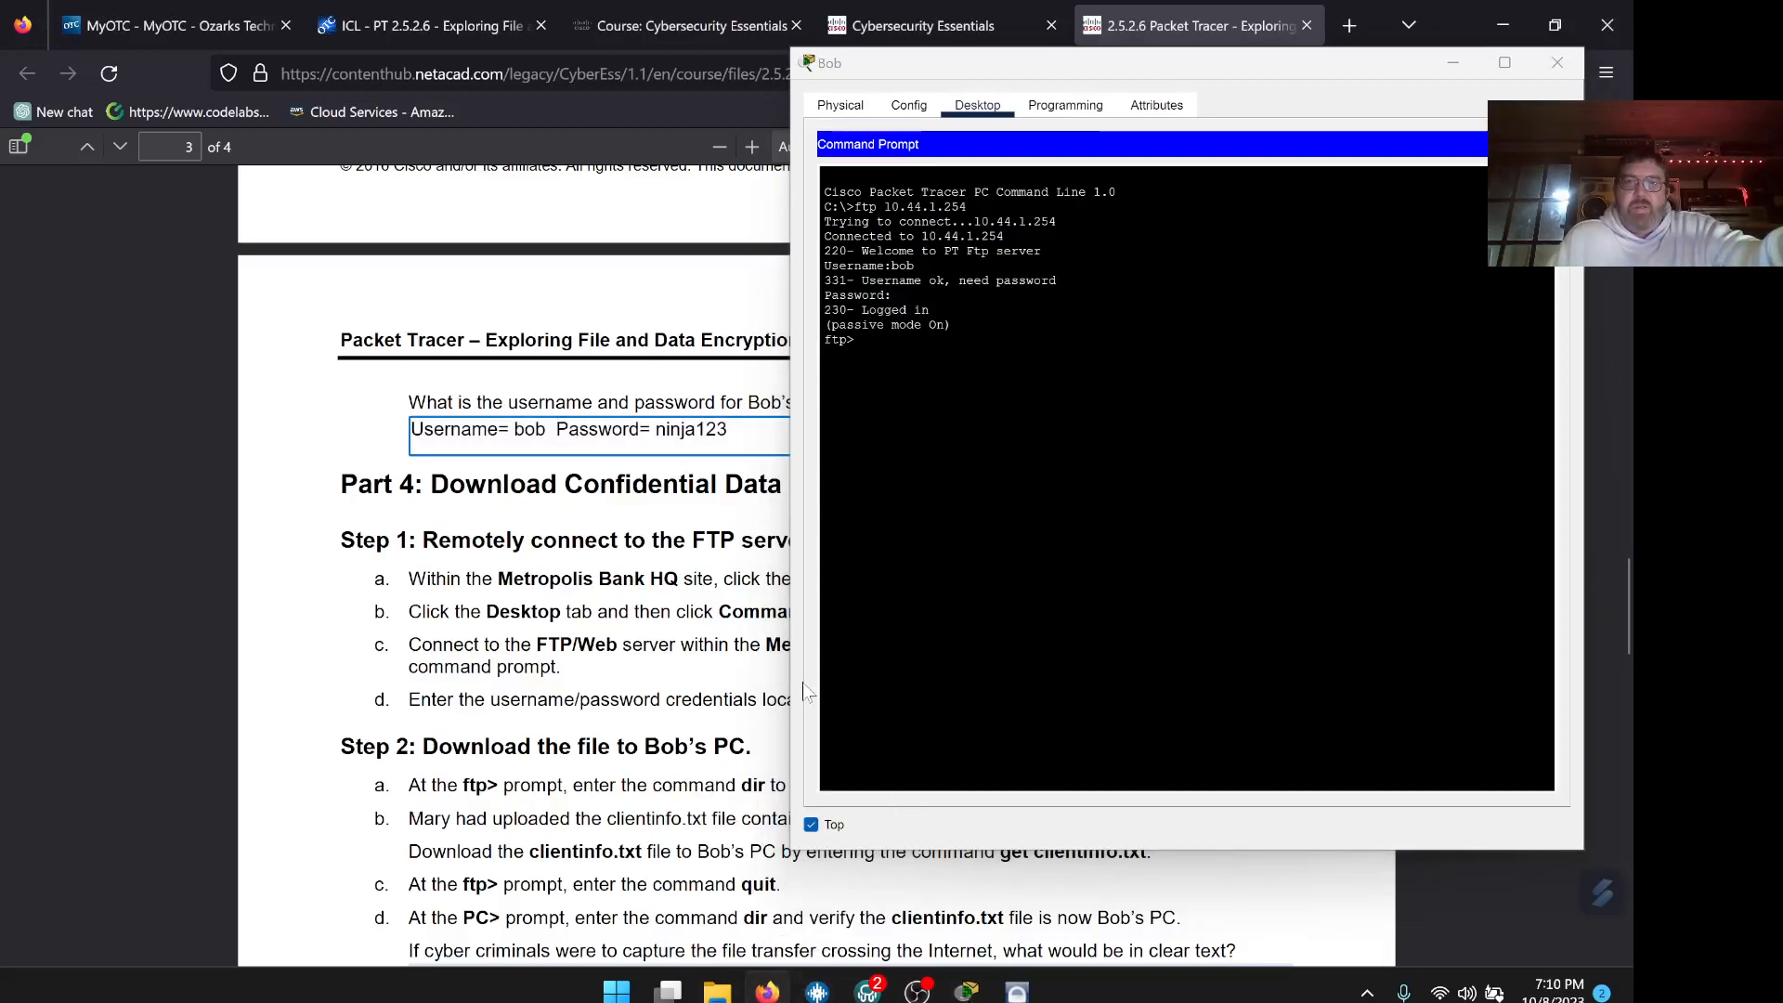
left_click(769, 992)
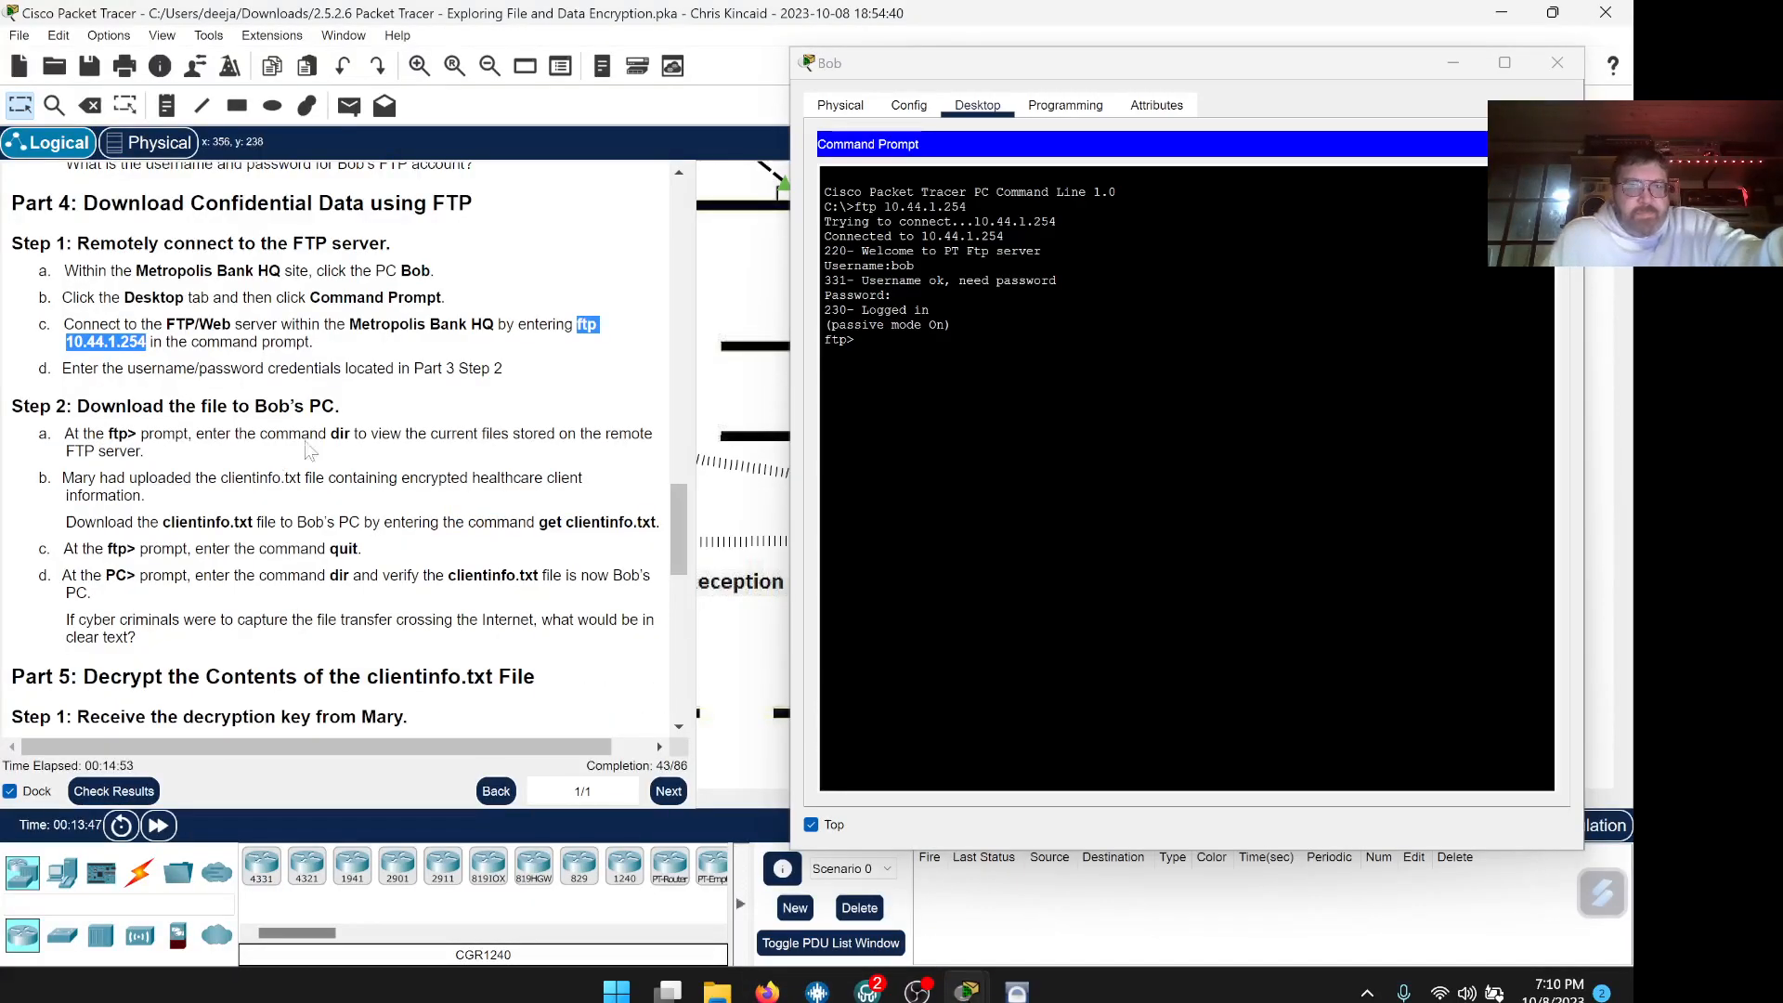
List the FTP server's files with dir from Bob's ftp> prompt
scroll(289, 429, "down", 1)
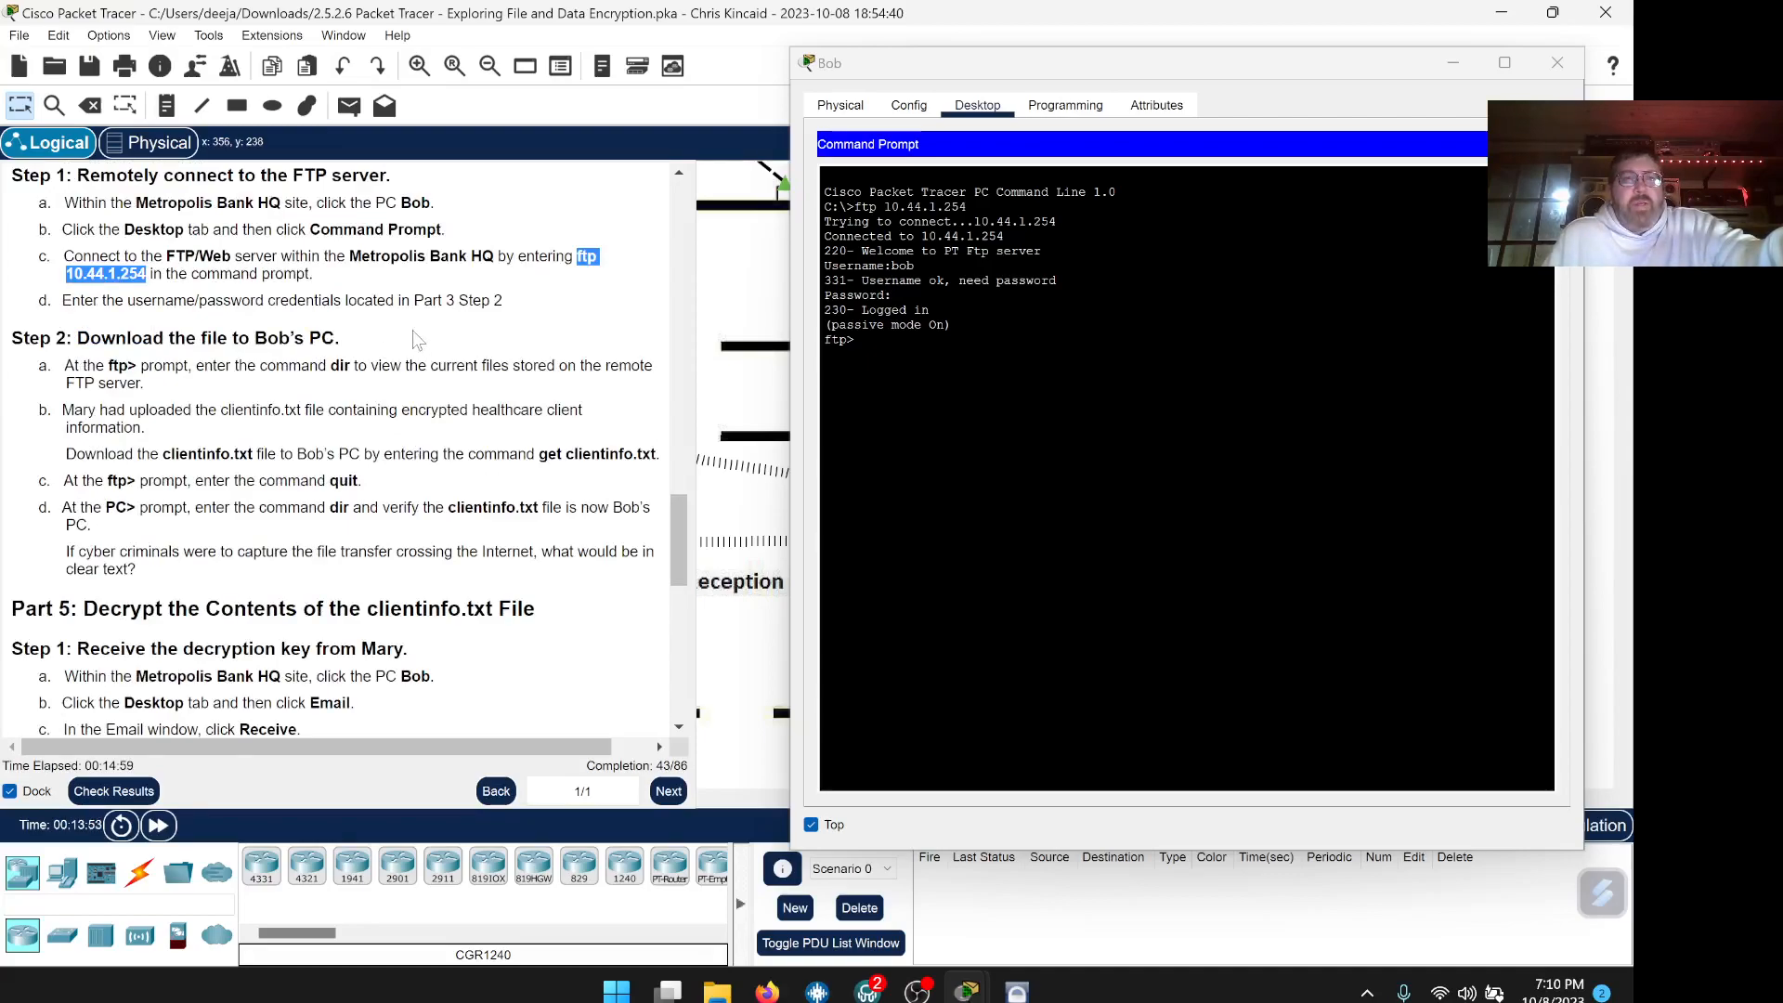
scroll(417, 341, "down", 1)
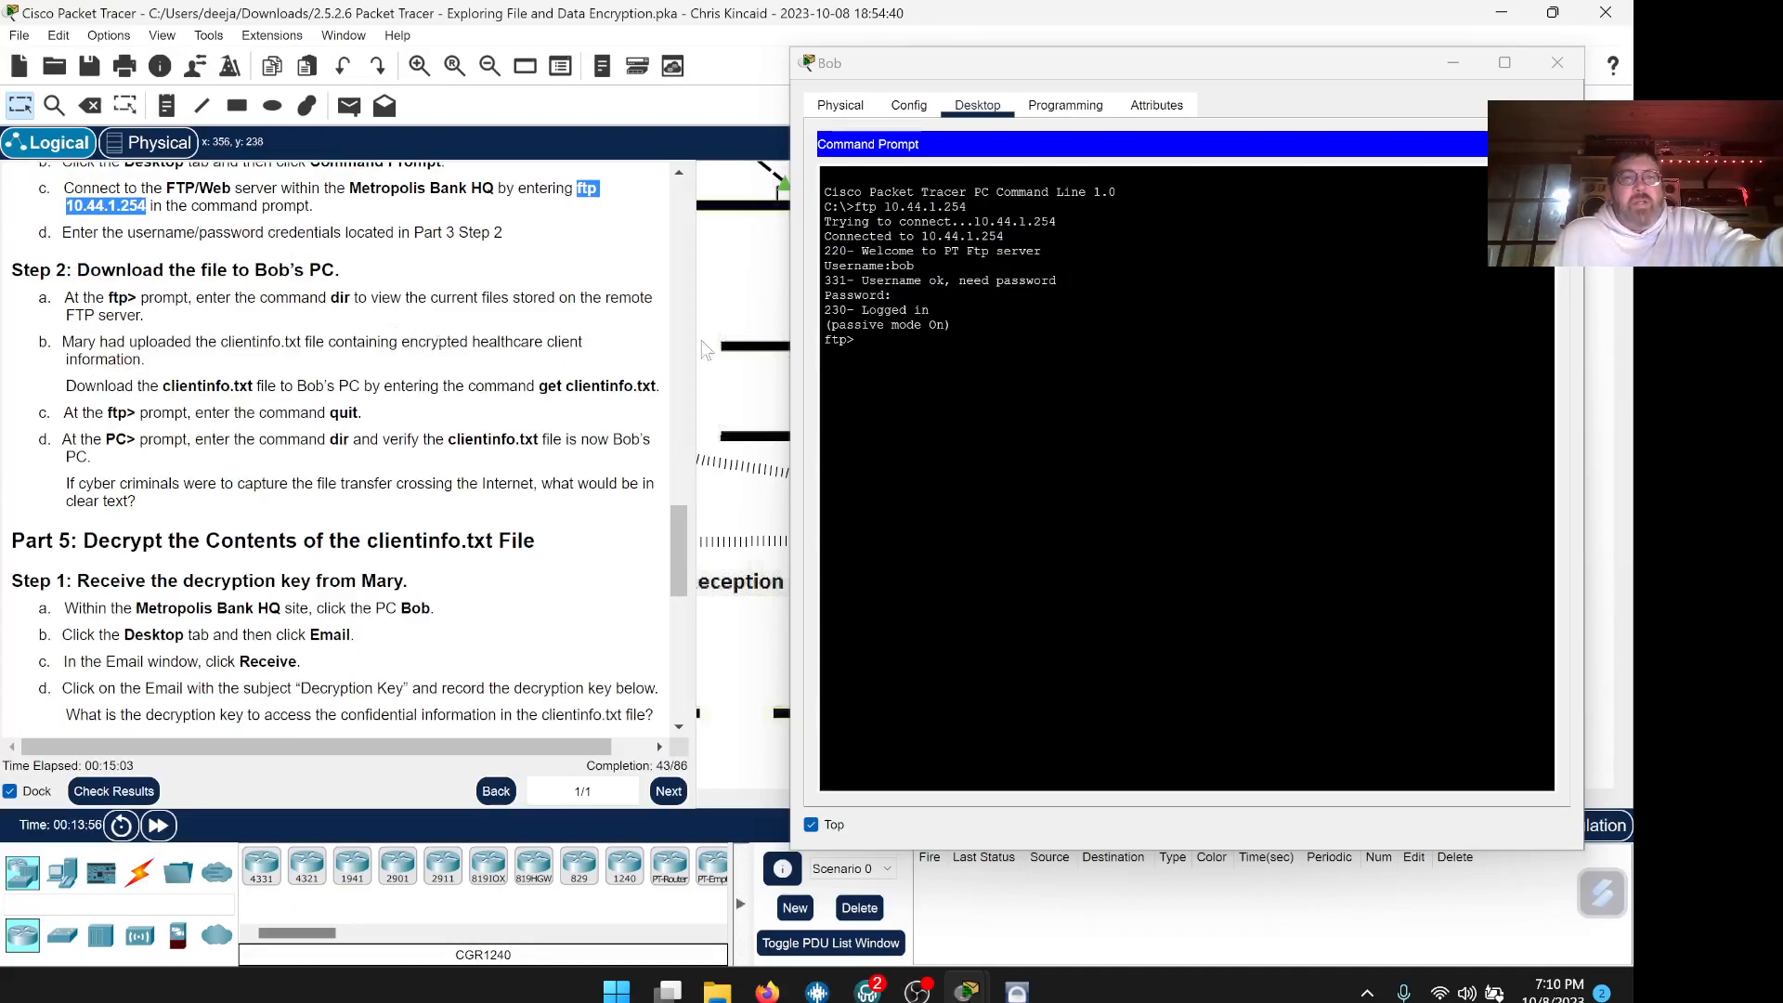
left_click(966, 372)
type("dir")
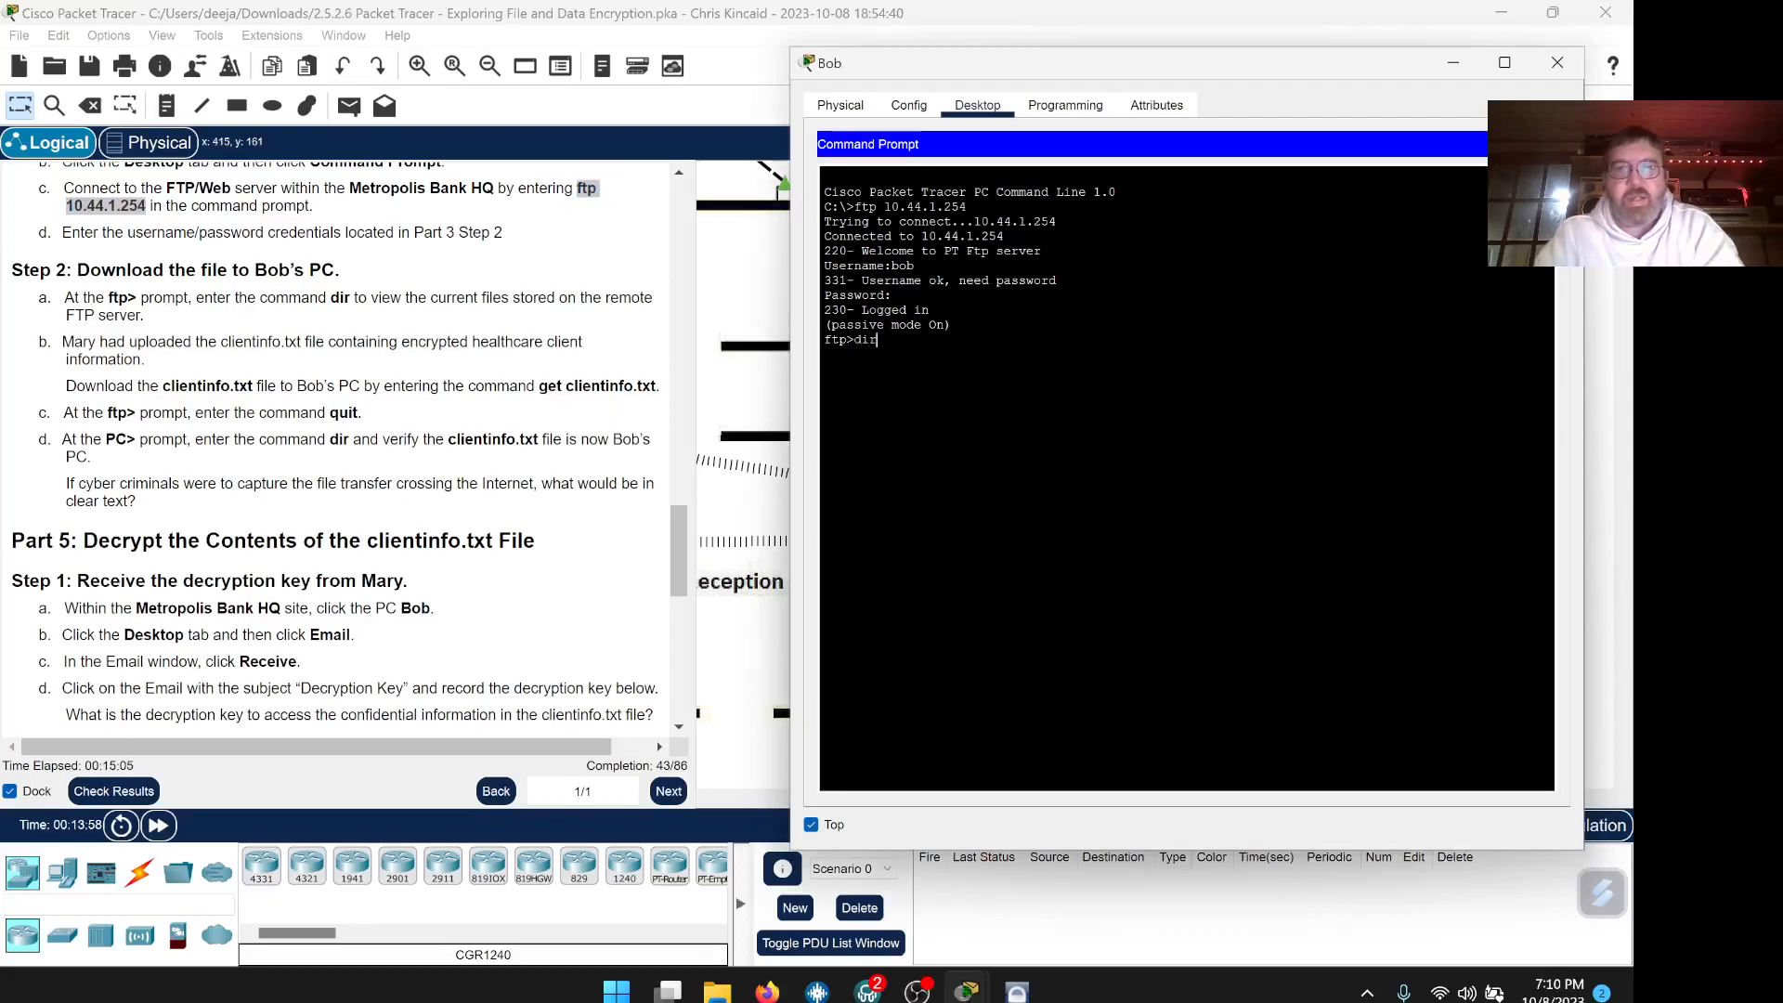
key("Return")
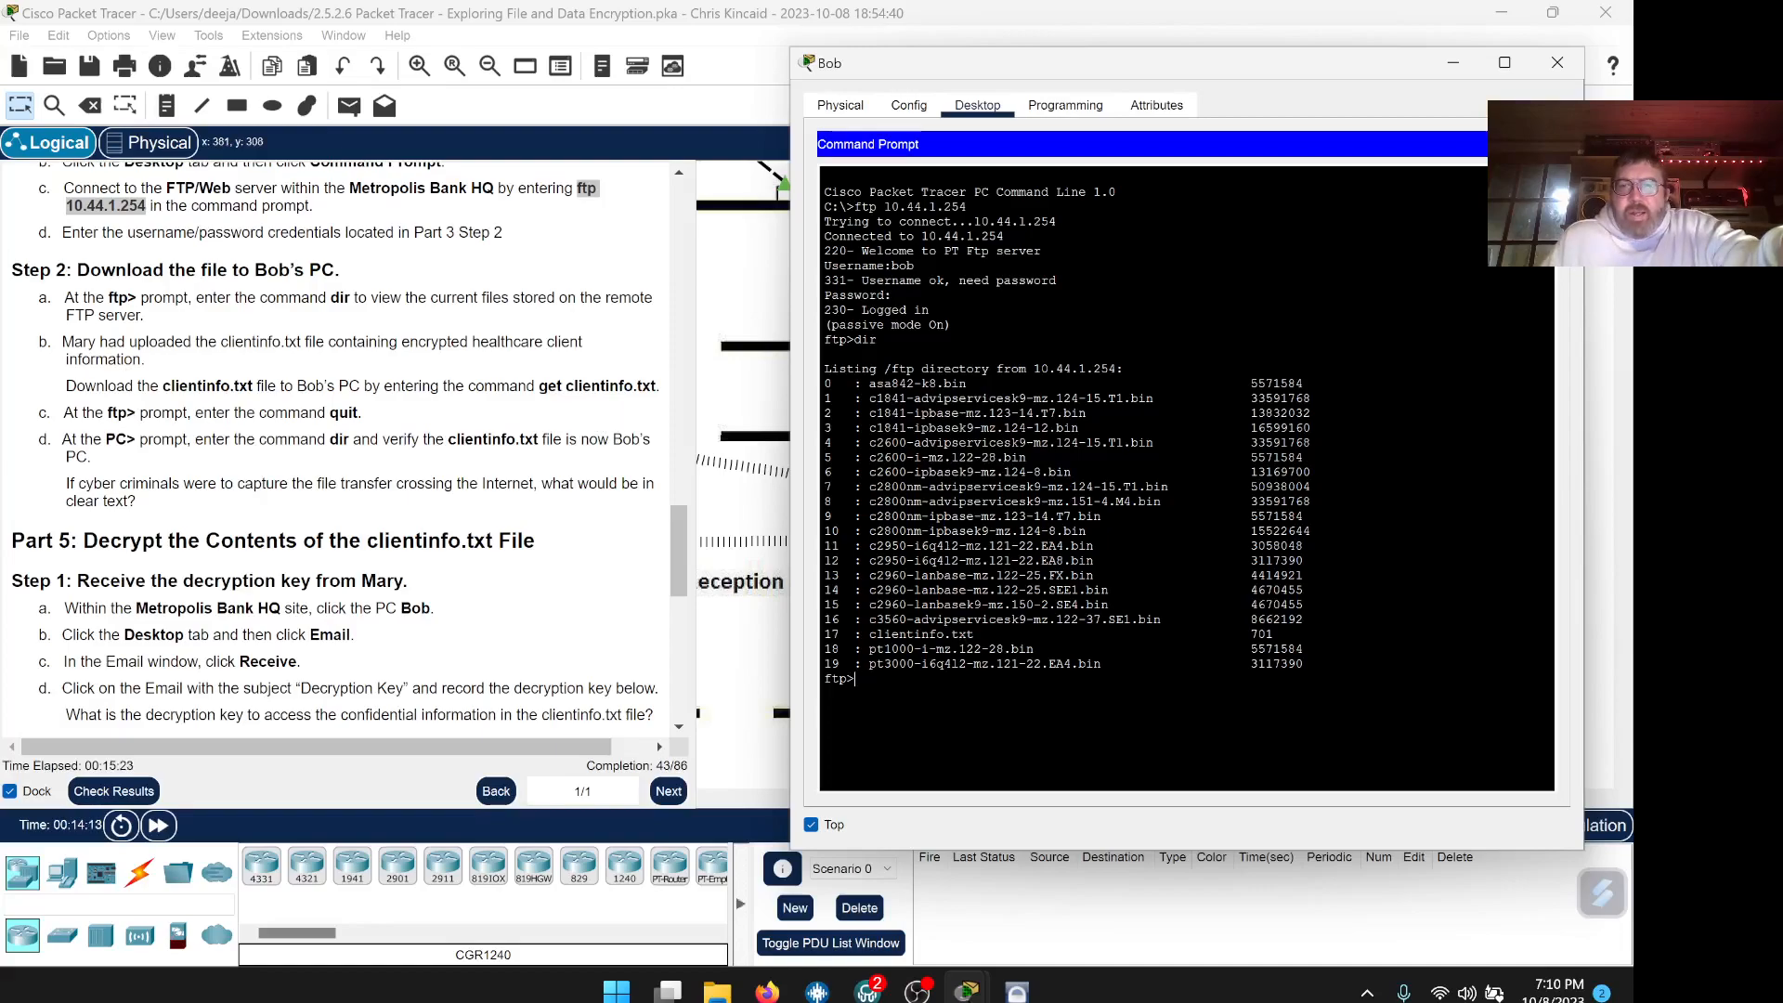
Download clientinfo.txt with get, pasting the name from the listing; 701 bytes copied
left_click_drag(958, 635, 883, 634)
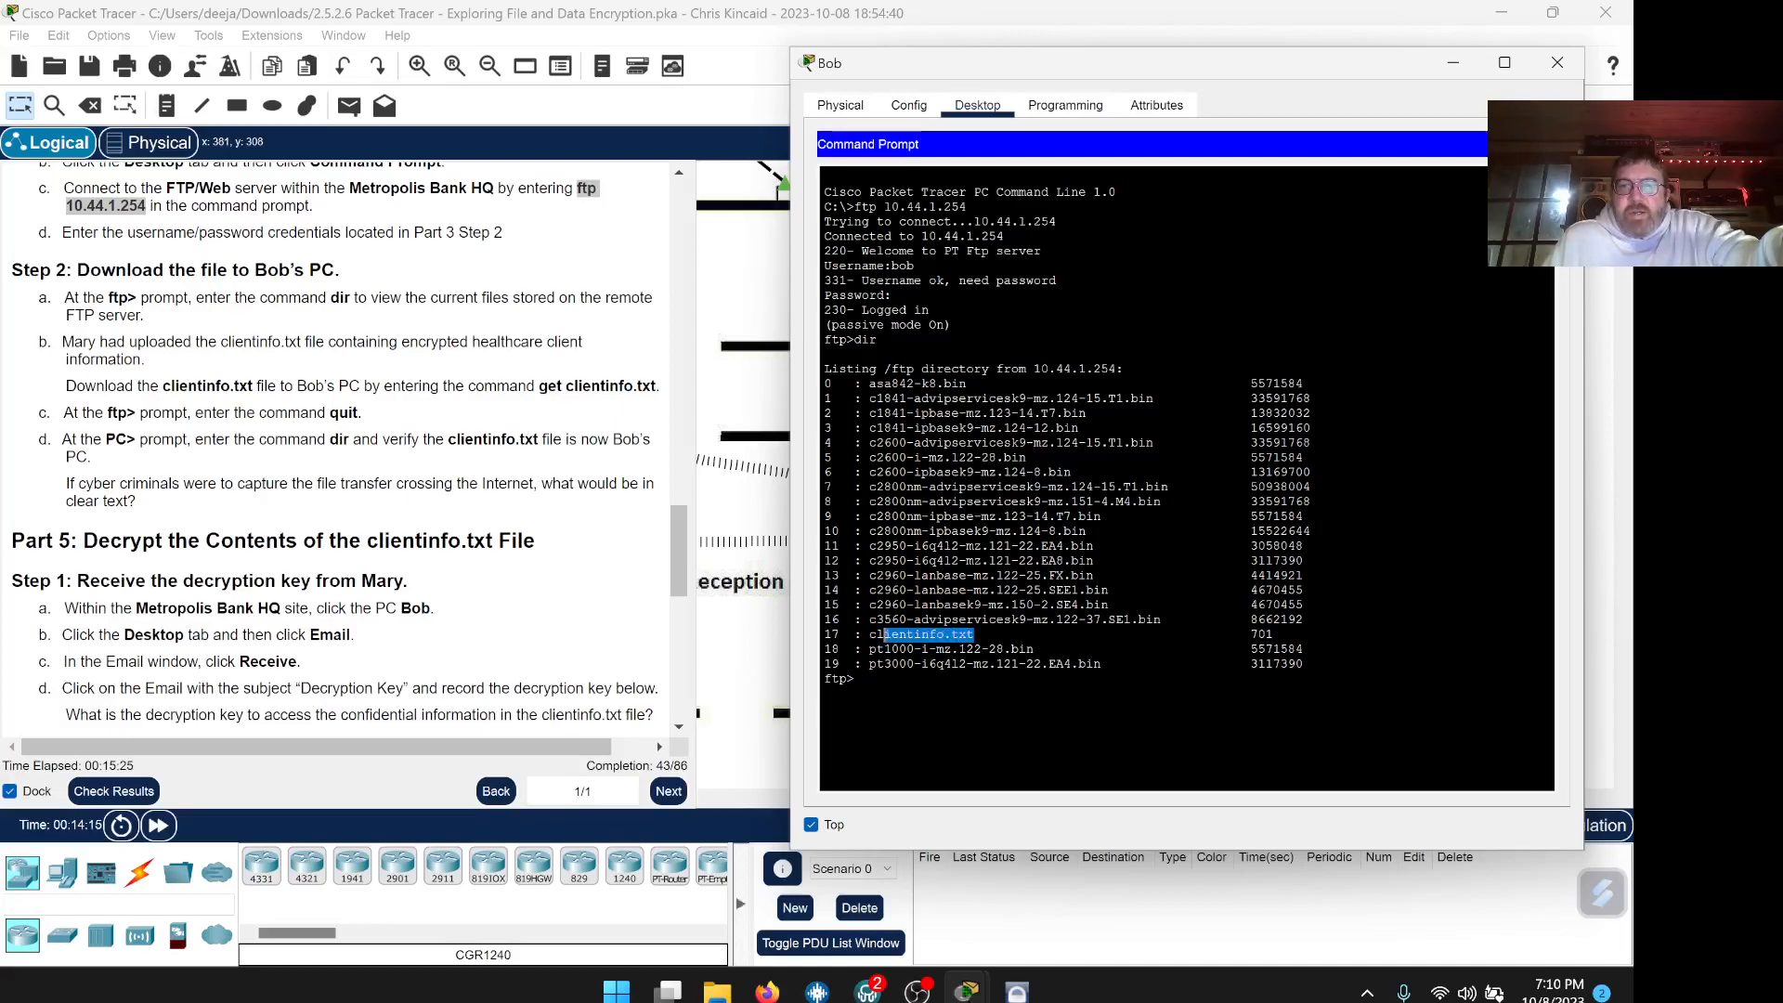
right_click(873, 633)
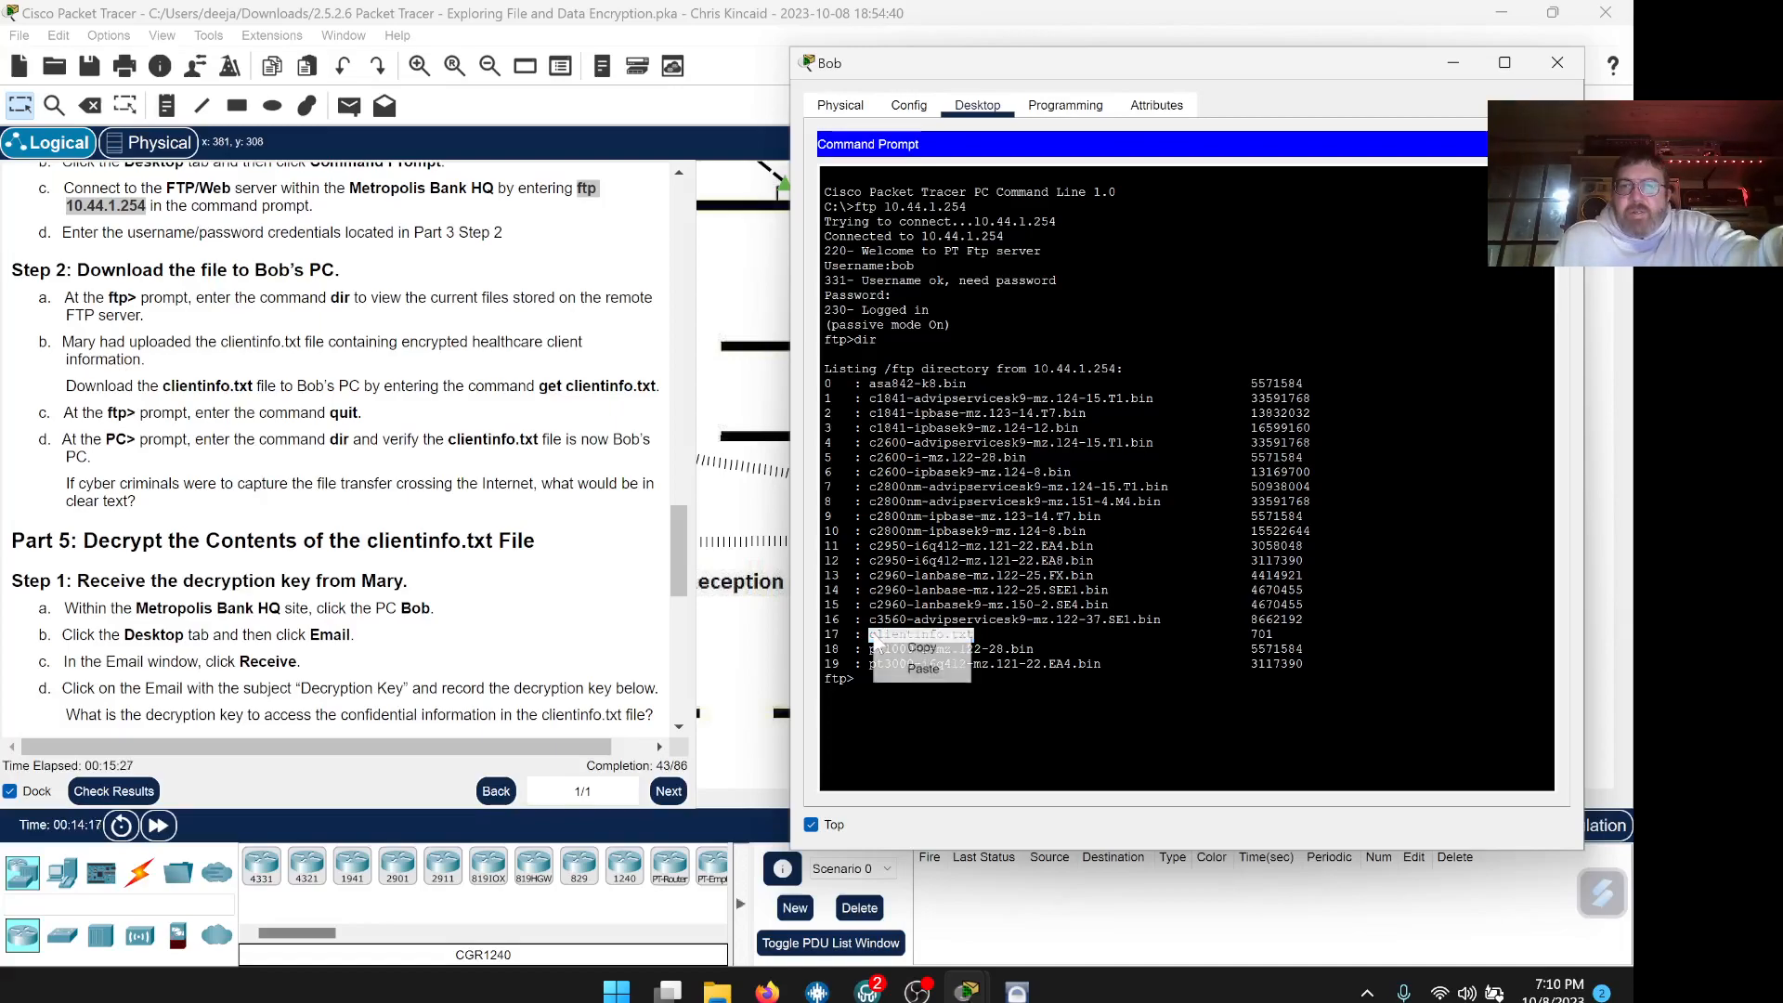
left_click(917, 645)
left_click(896, 680)
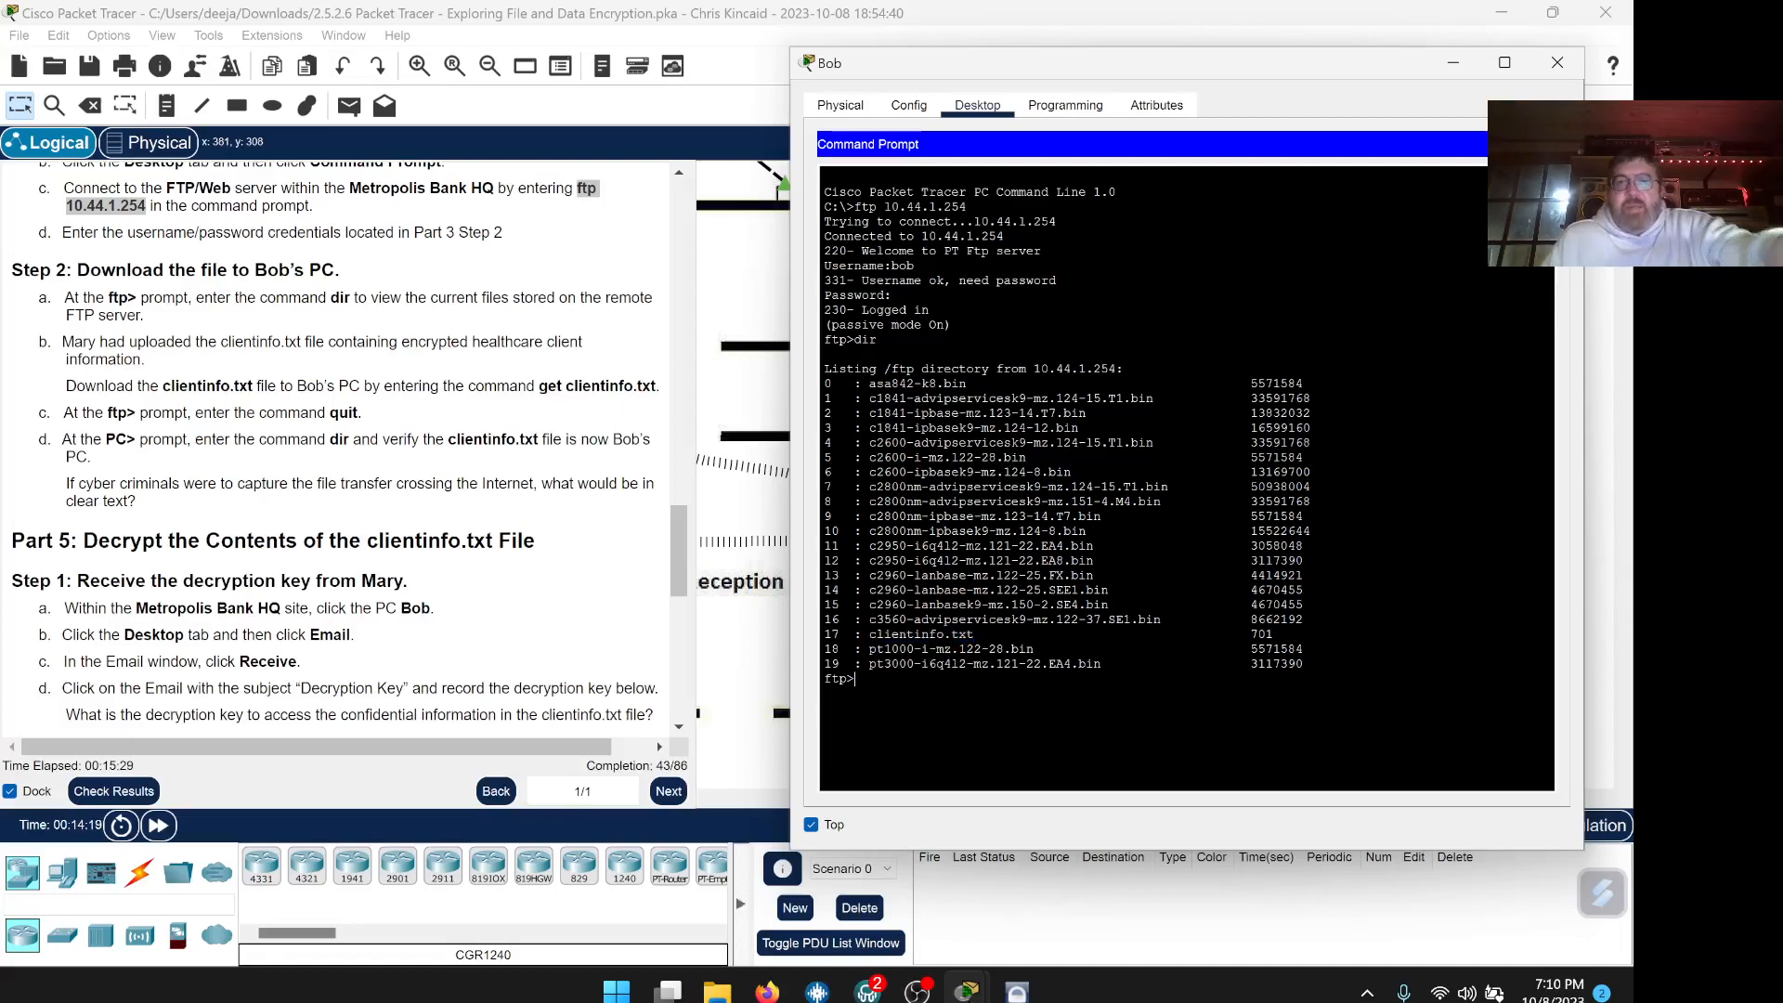
type("get")
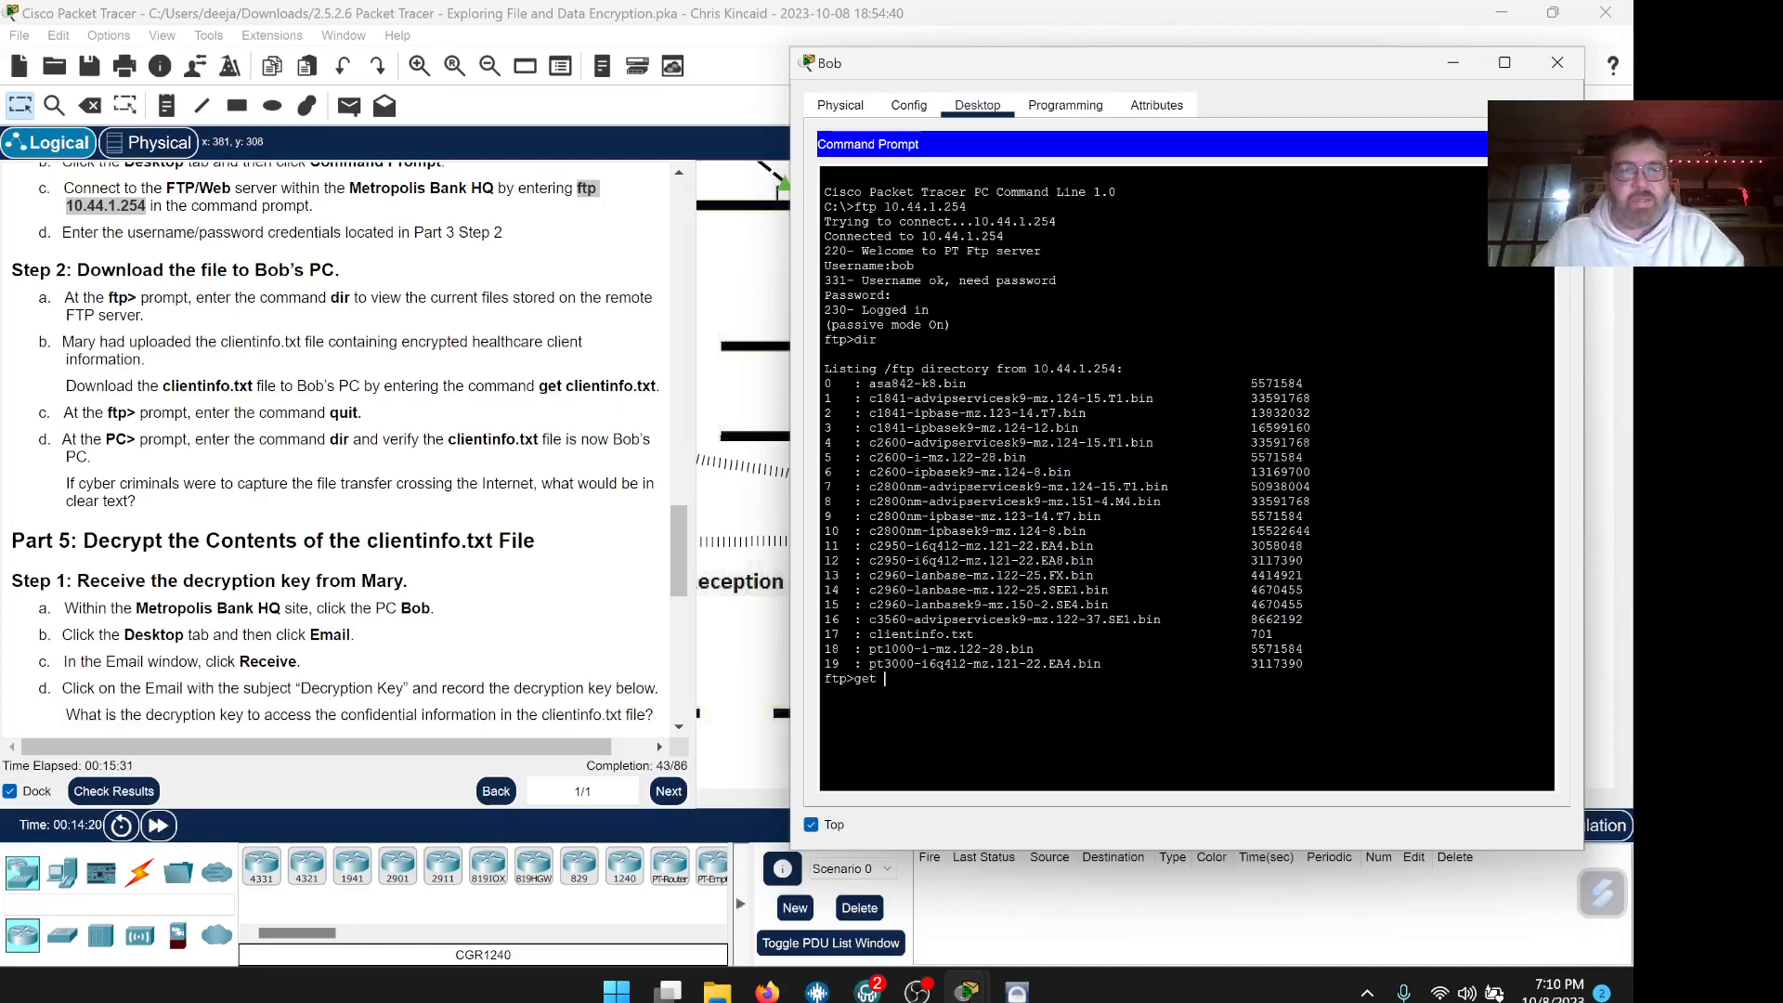
right_click(888, 684)
left_click(936, 717)
key("Return")
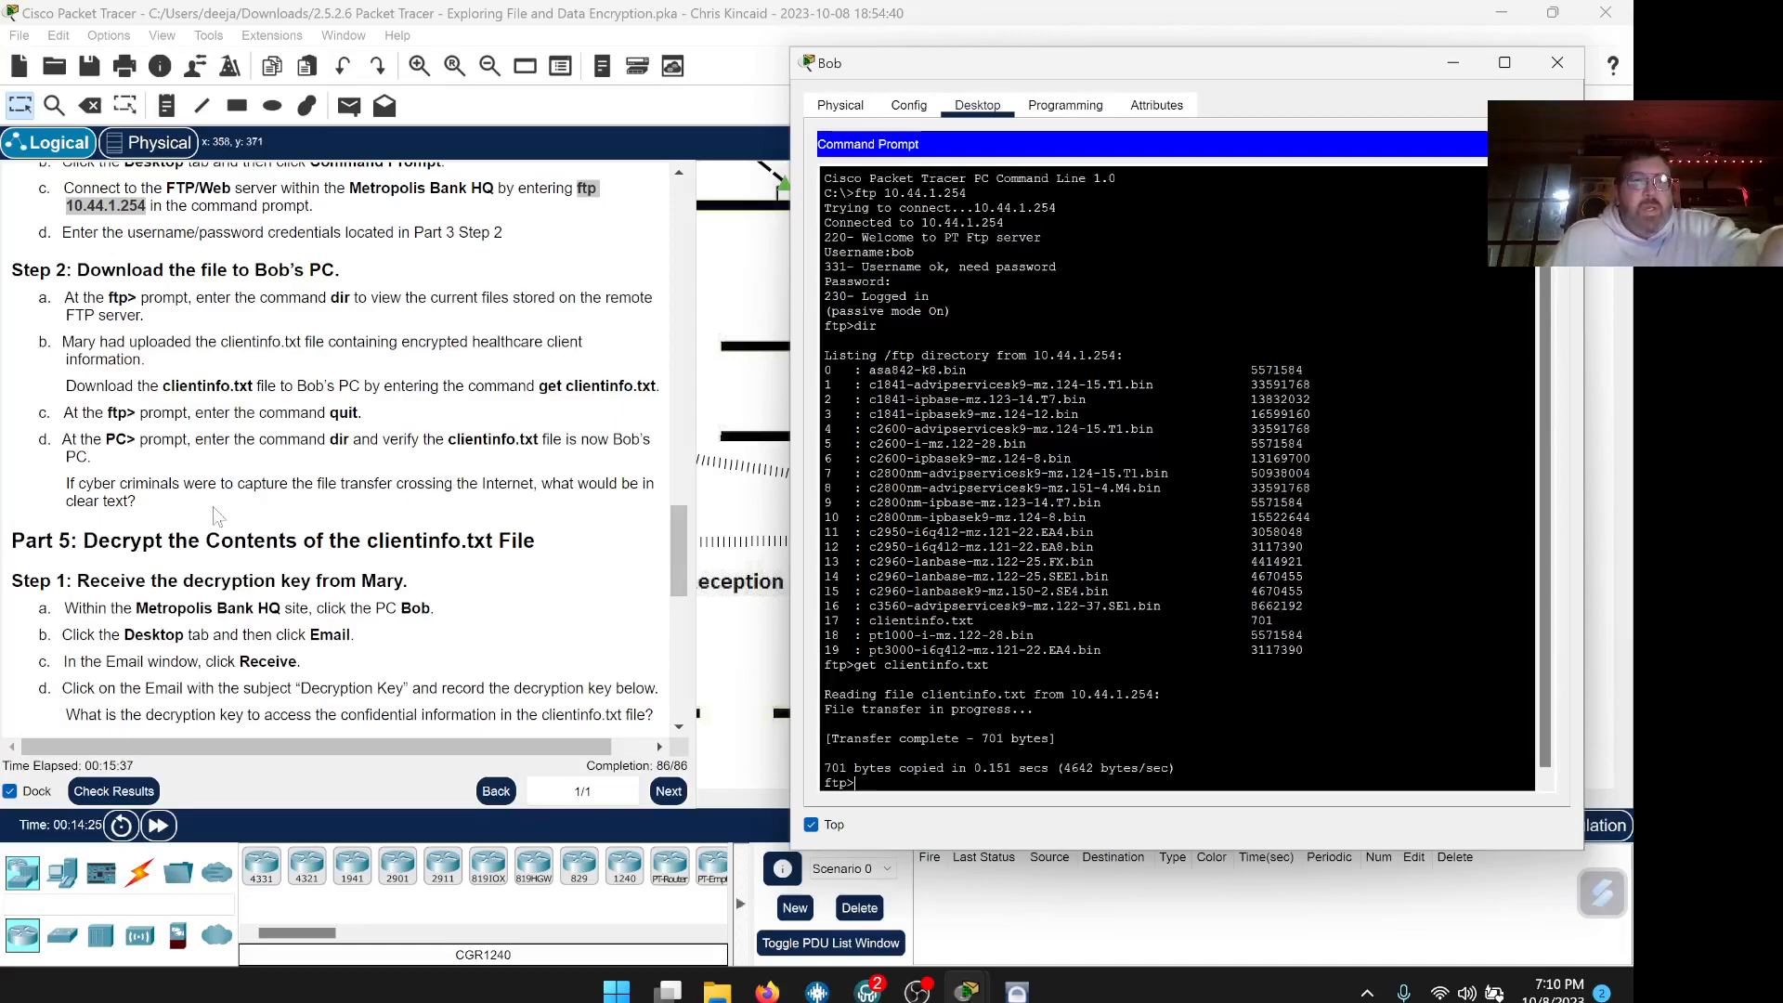
scroll(333, 522, "down", 1)
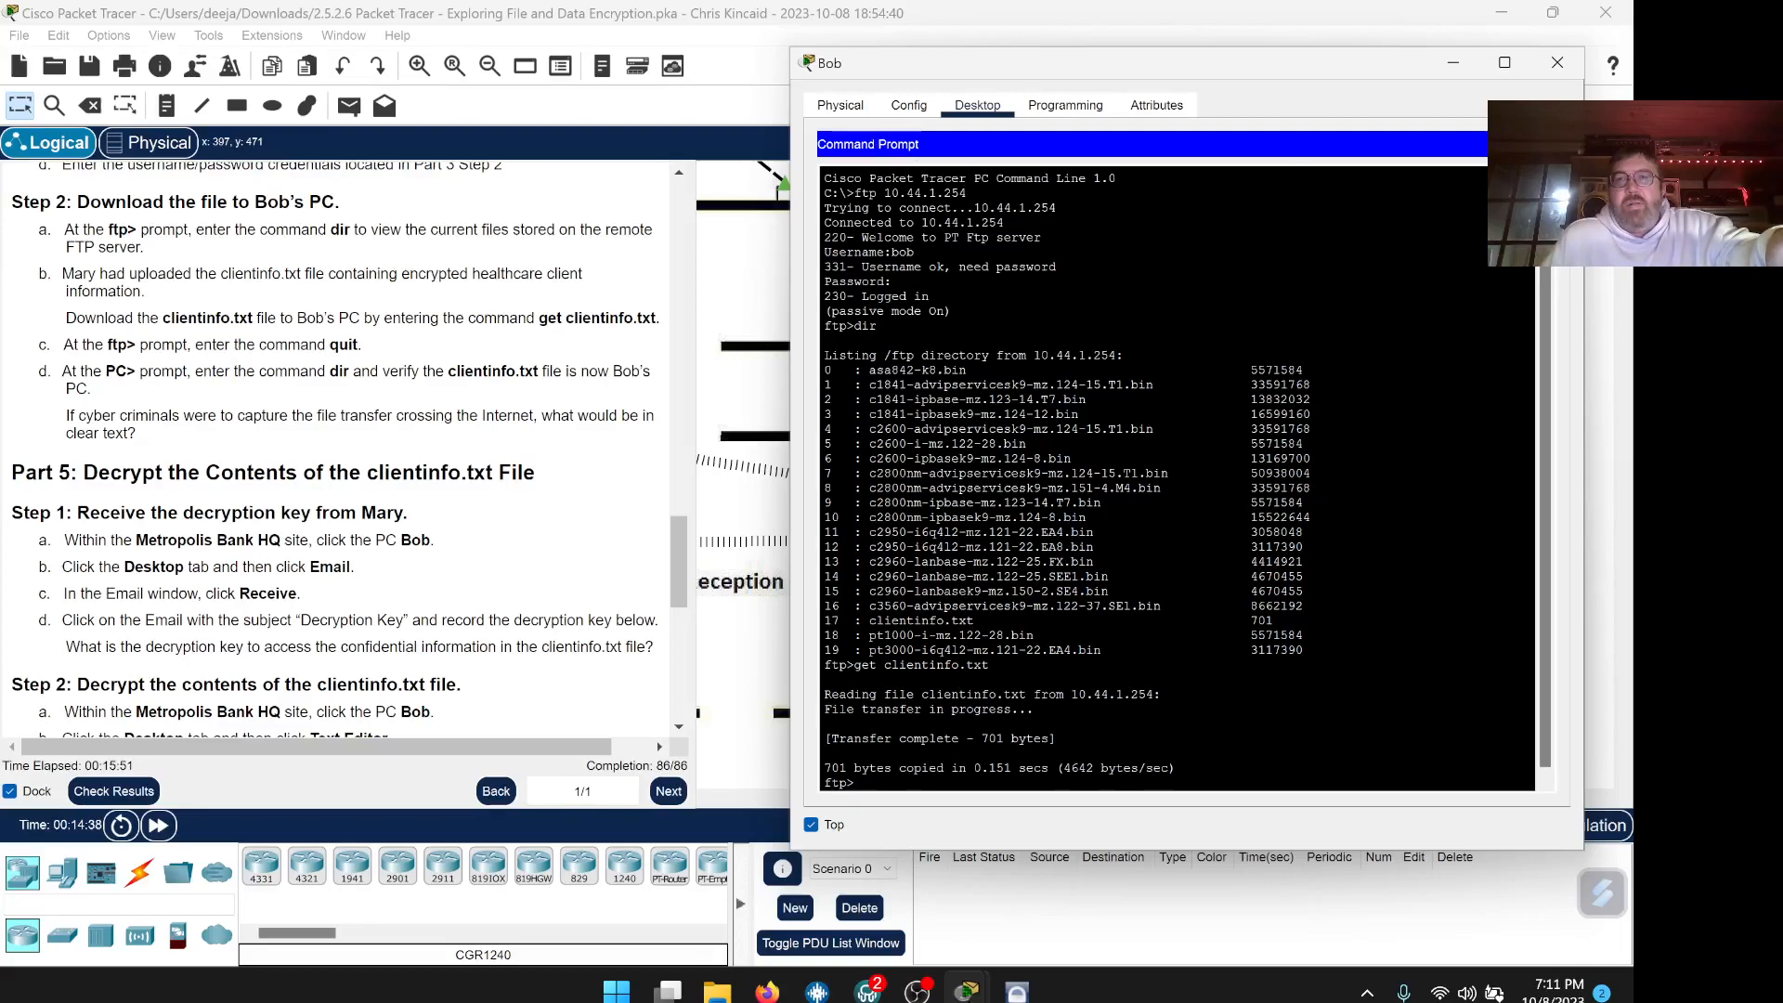
Leave the command prompt and open clientinfo.txt in Bob's Text Editor
left_click(1545, 144)
left_click(1188, 623)
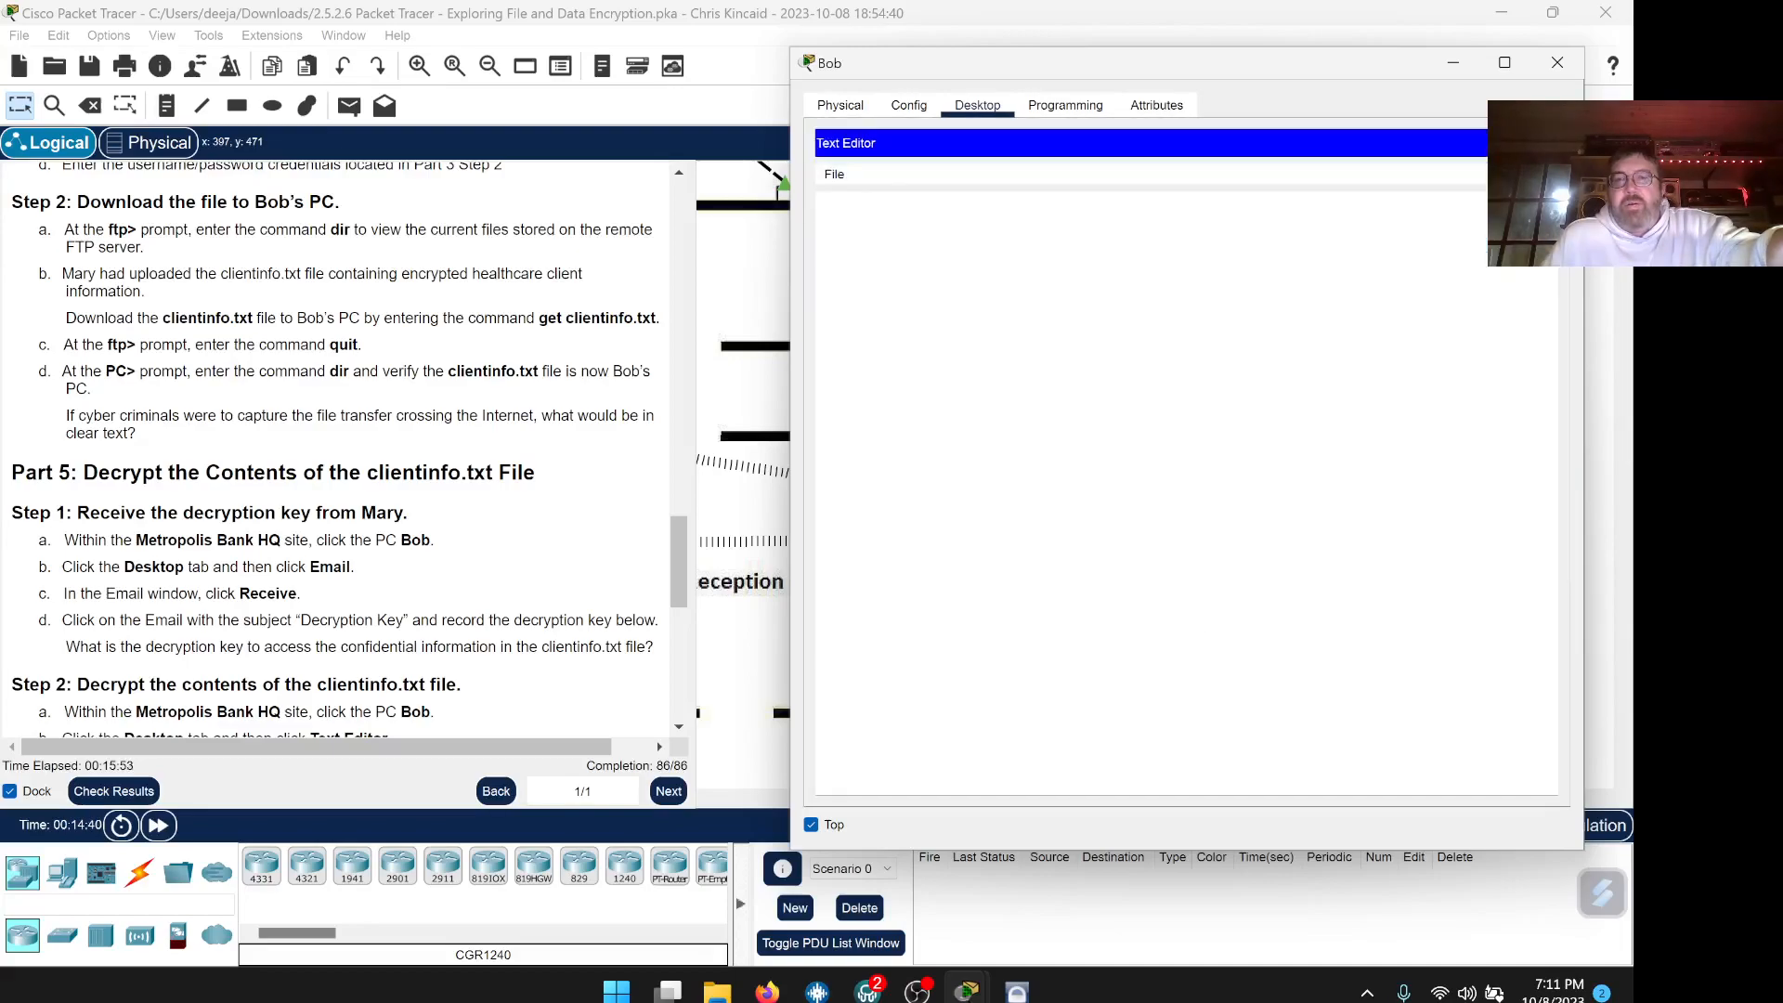
left_click(833, 175)
left_click(852, 226)
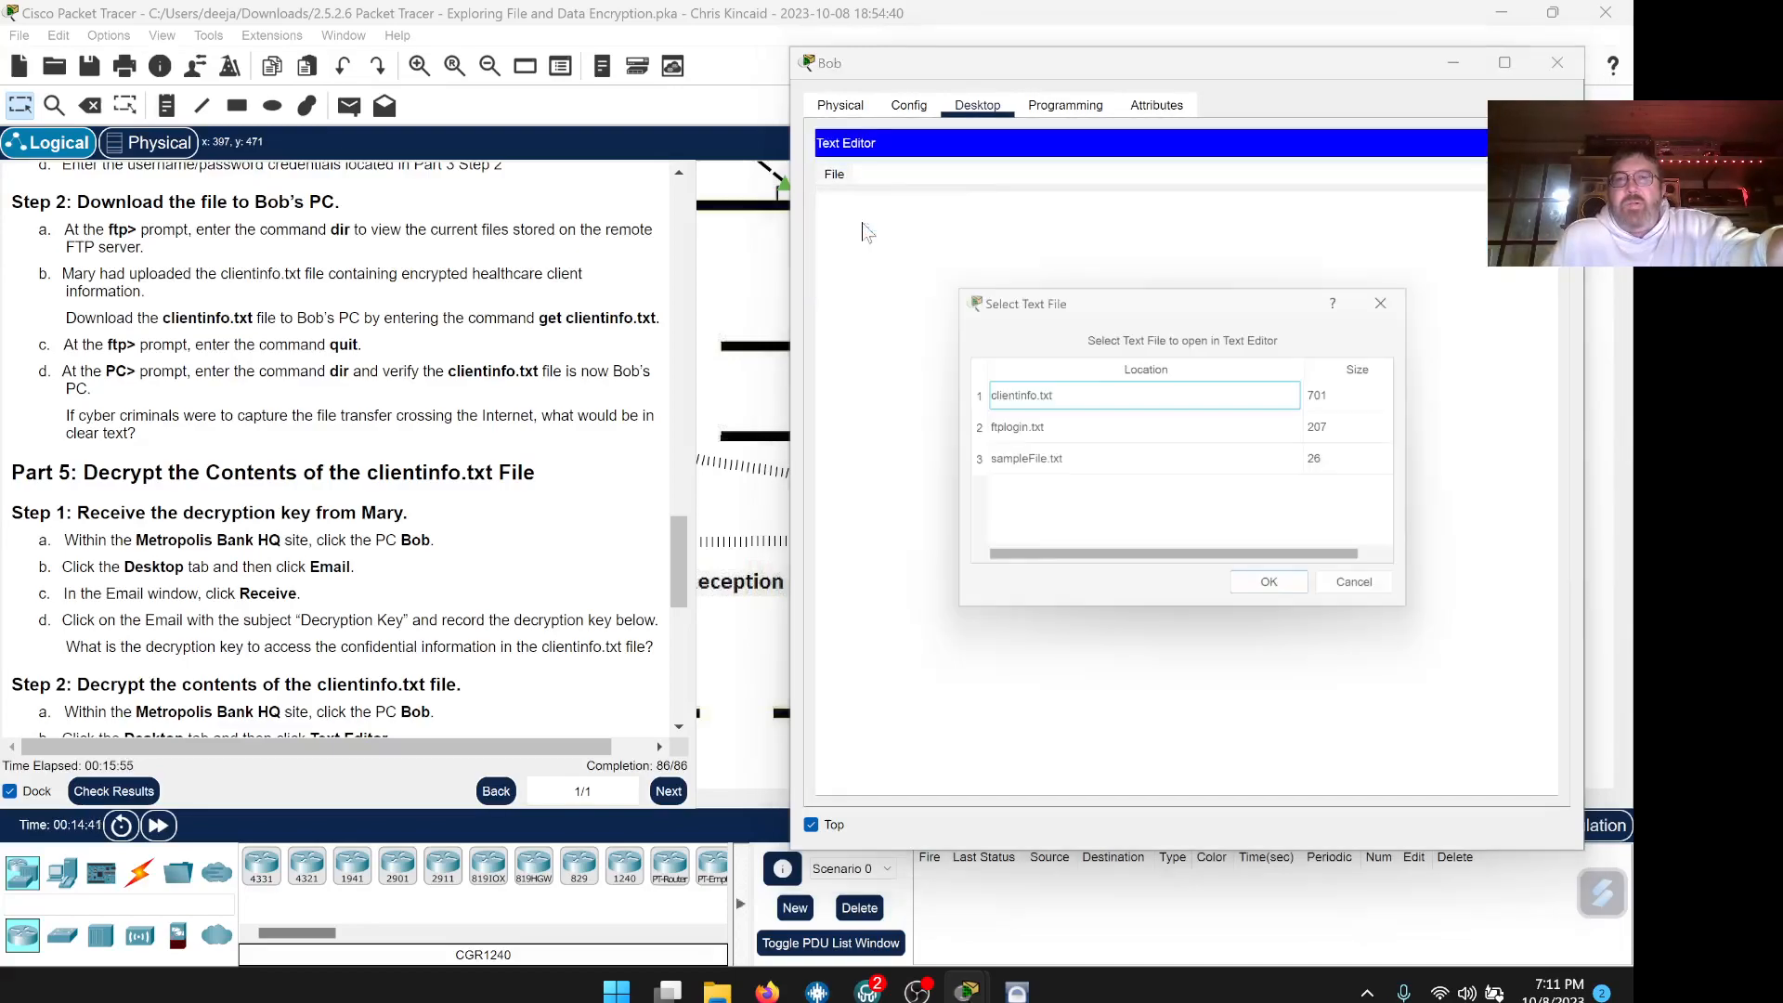
left_click(1041, 395)
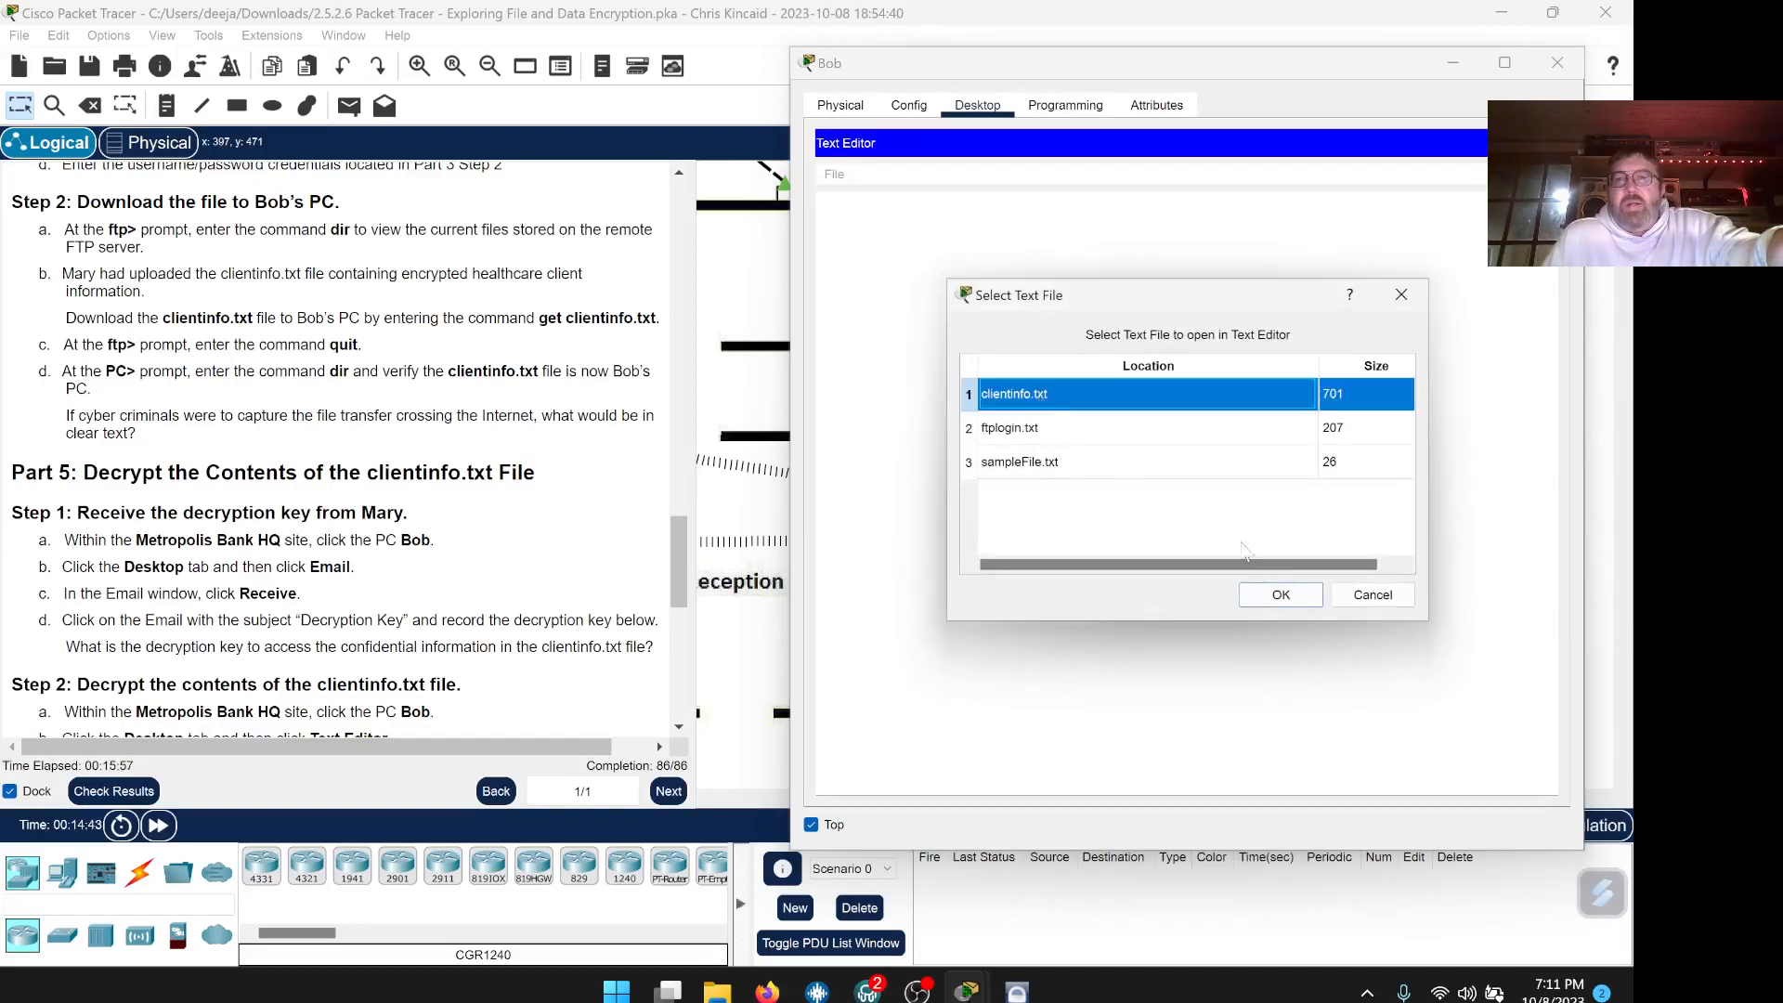
left_click(1279, 596)
Select all the encrypted text, then bring the lab PDF in Firefox forward
left_click_drag(1402, 308, 821, 203)
left_click_drag(952, 323, 821, 203)
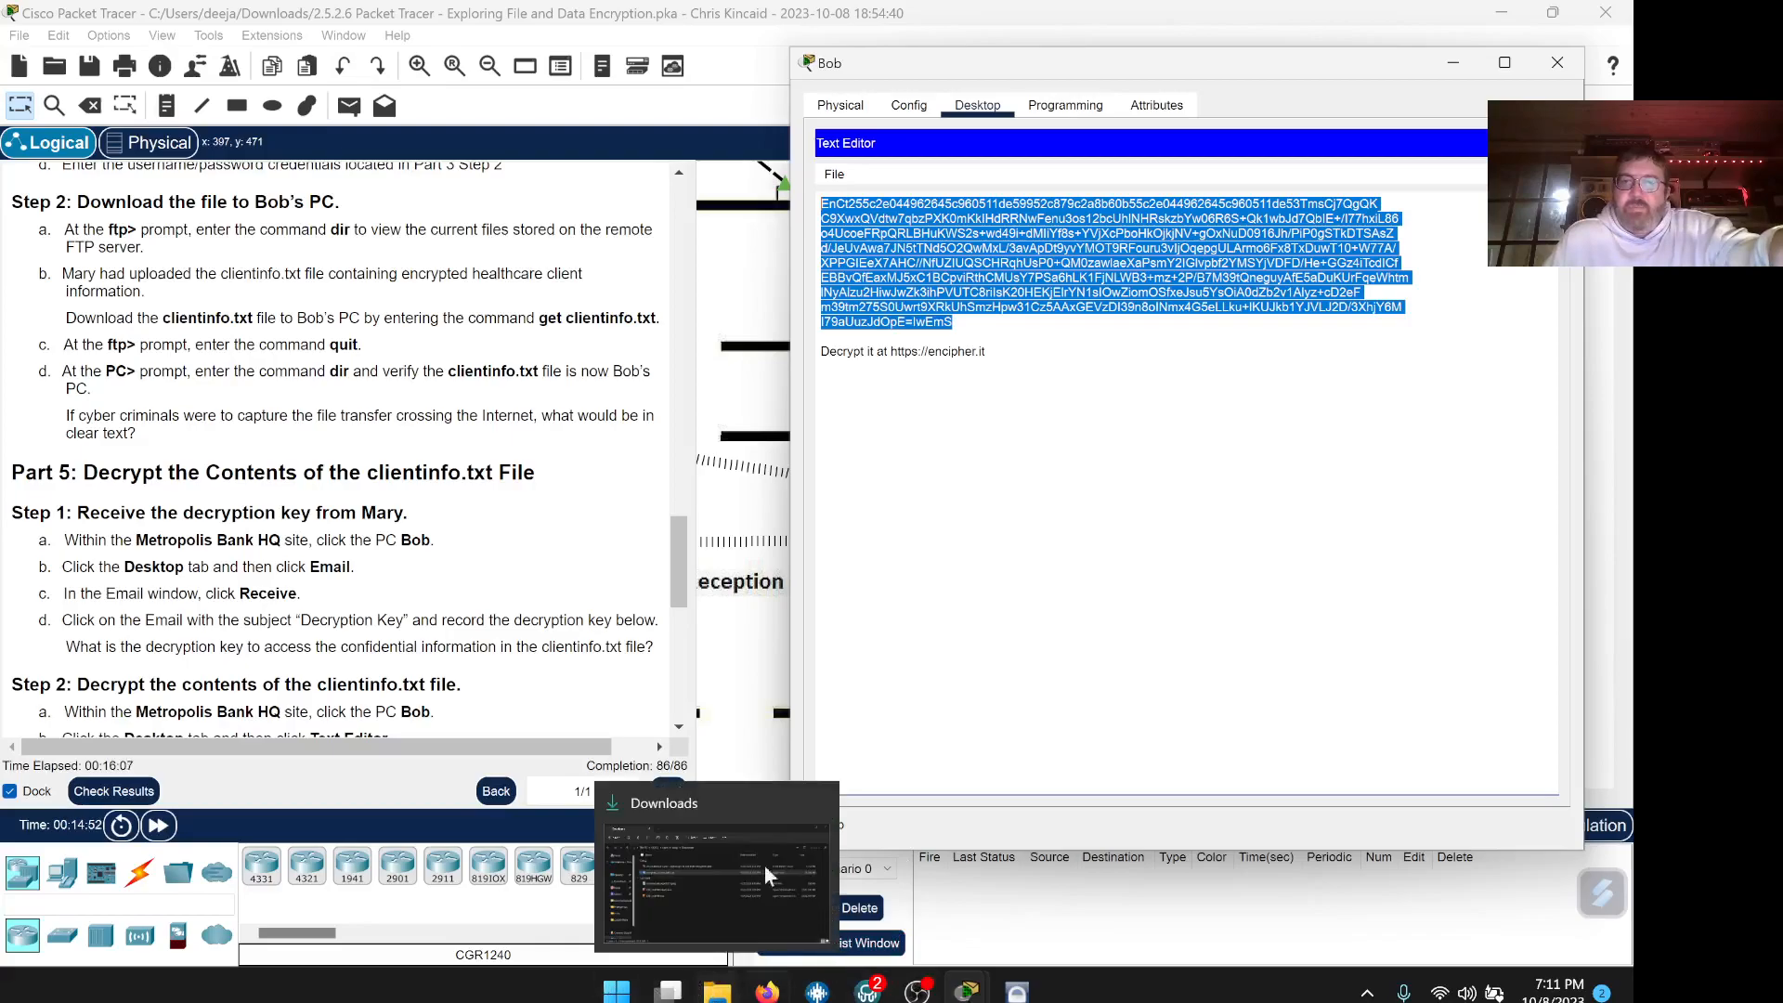
left_click(766, 992)
scroll(602, 641, "down", 7)
Answer the Part 4 capture question with 'Encrypted data in ciphertext' and return to Packet Tracer
scroll(601, 640, "up", 3)
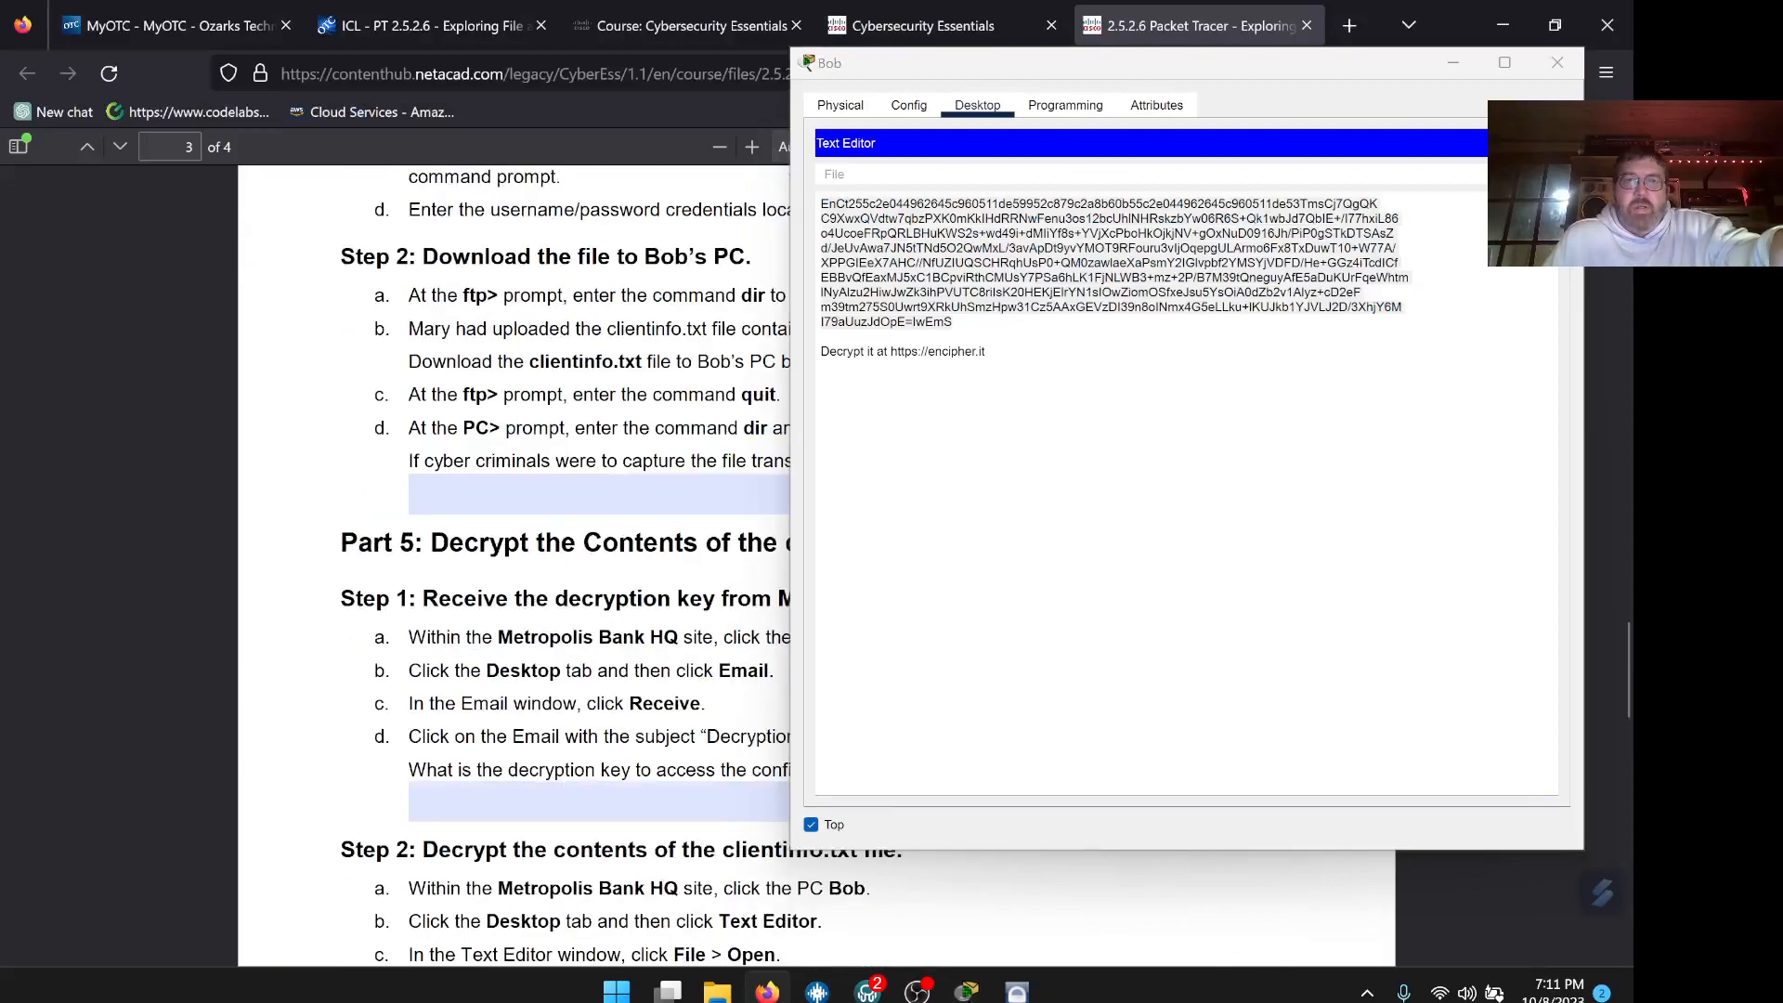
left_click_drag(1006, 67, 1353, 132)
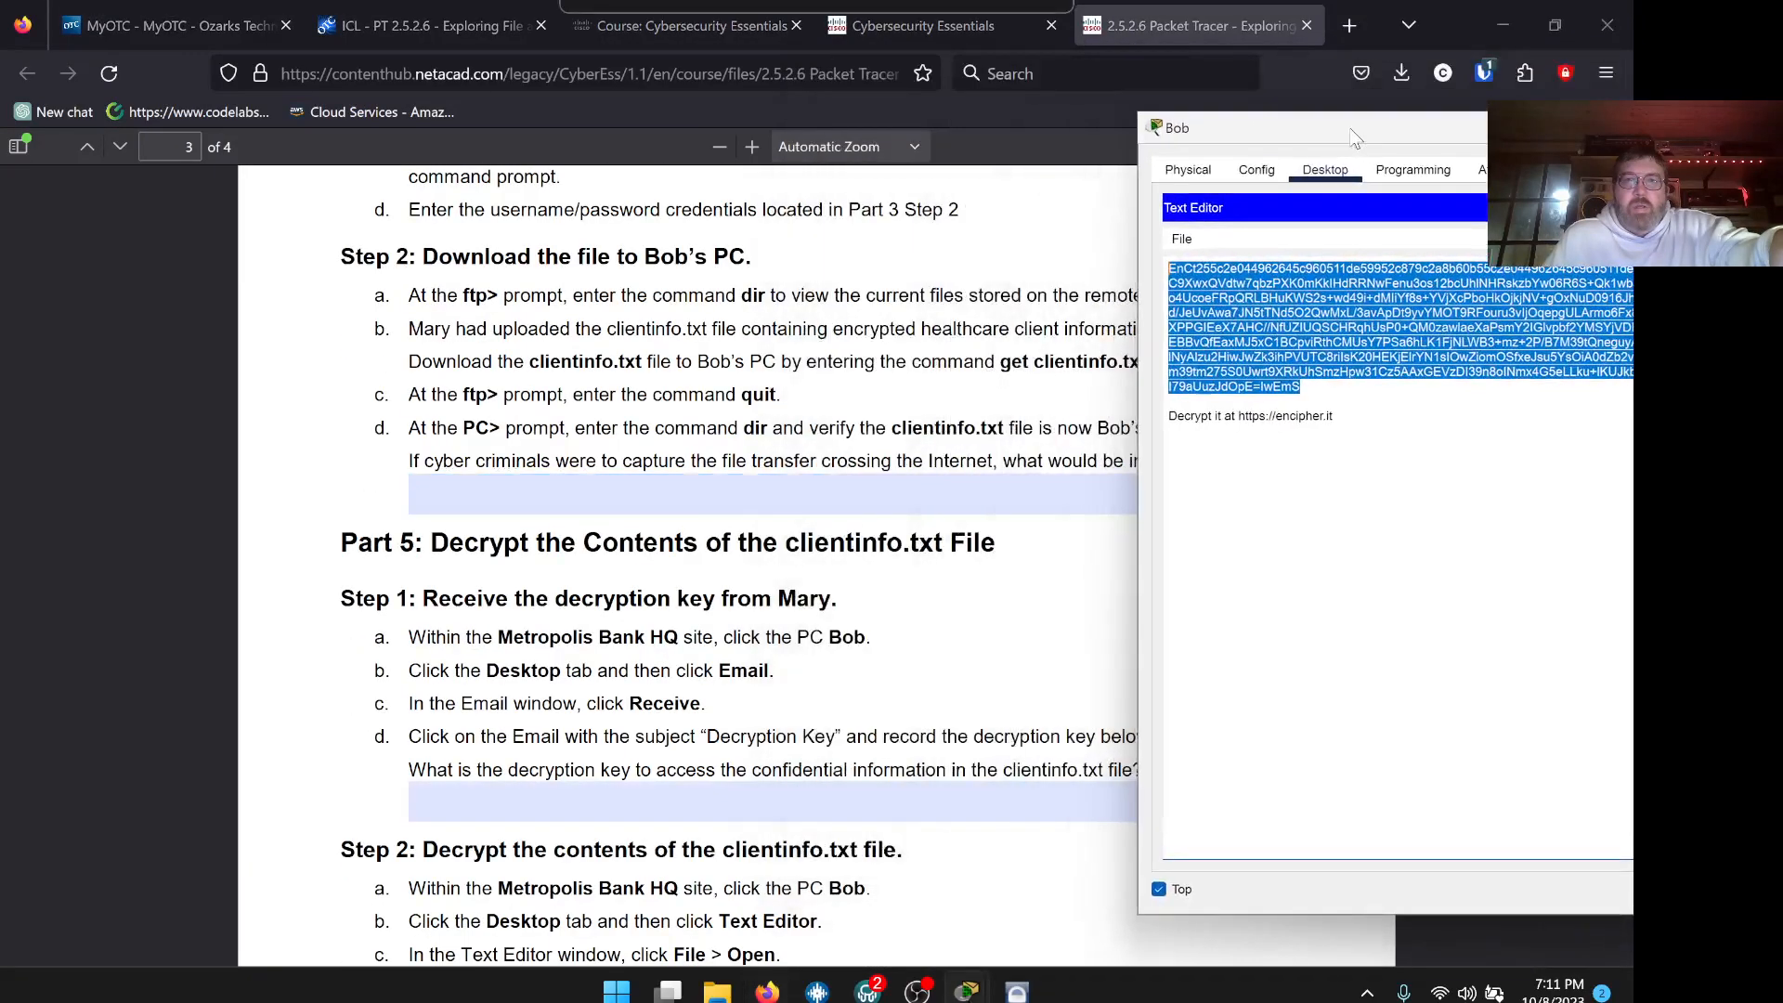
left_click(817, 493)
type("Encrypted data")
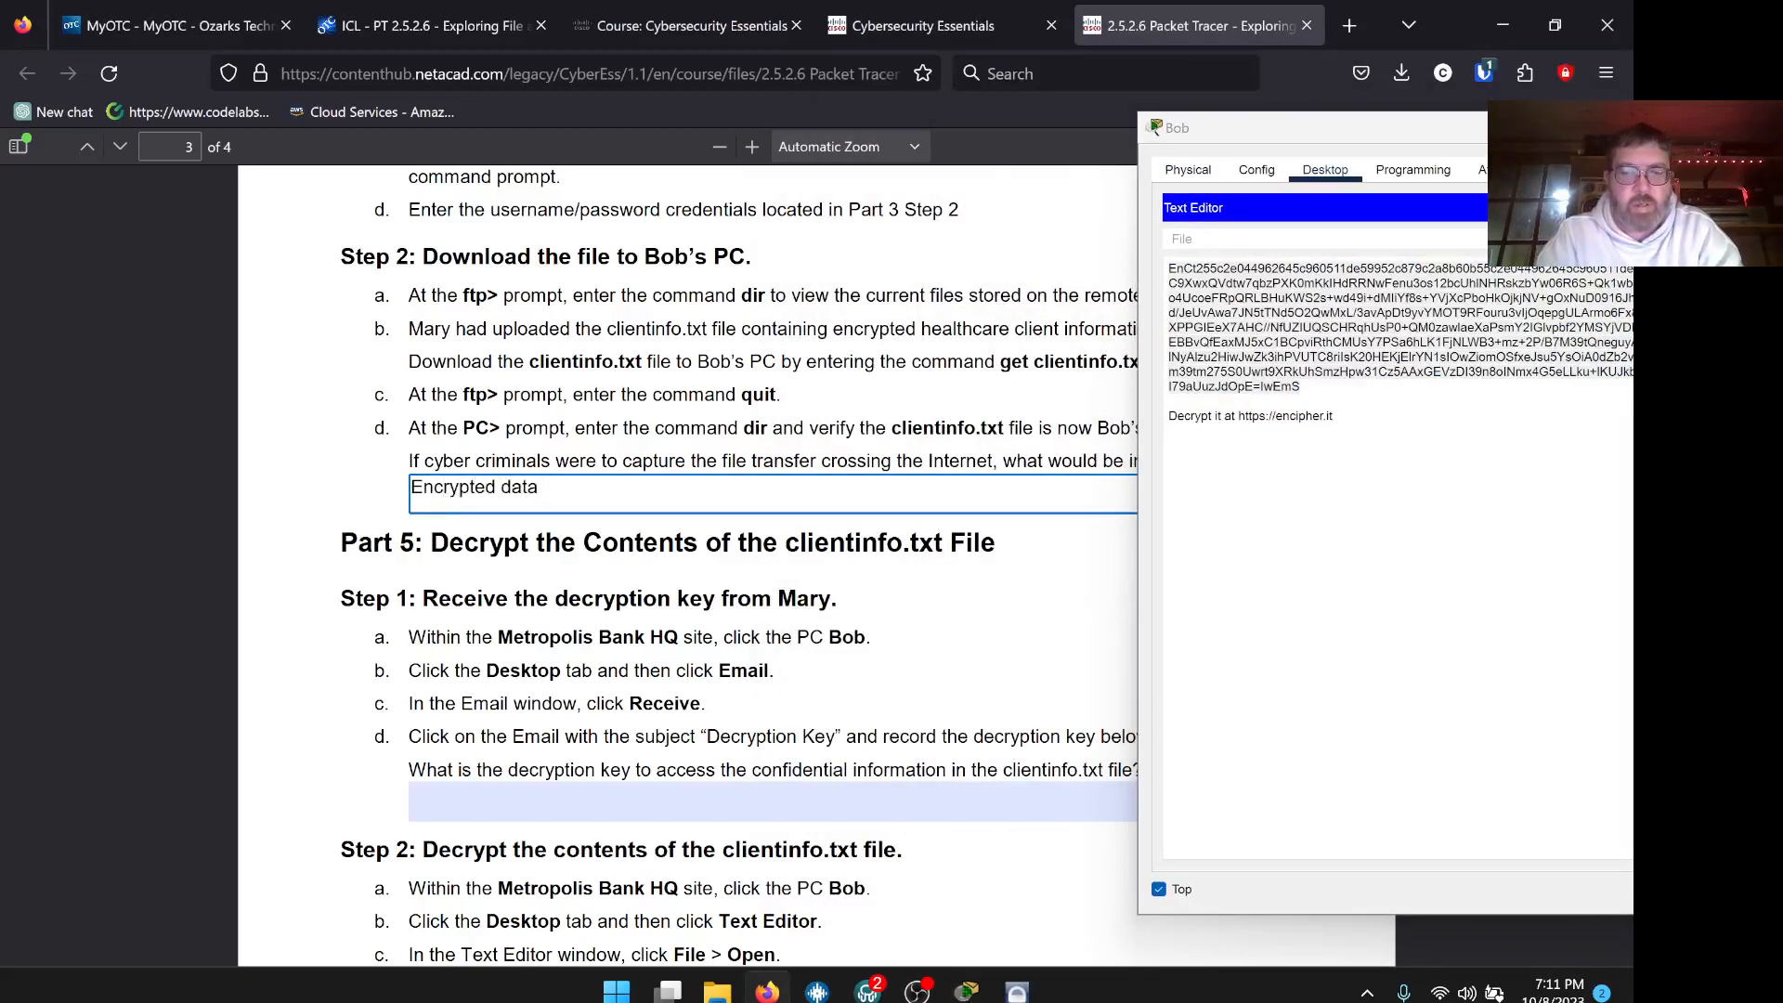
type(" in ciphertext.")
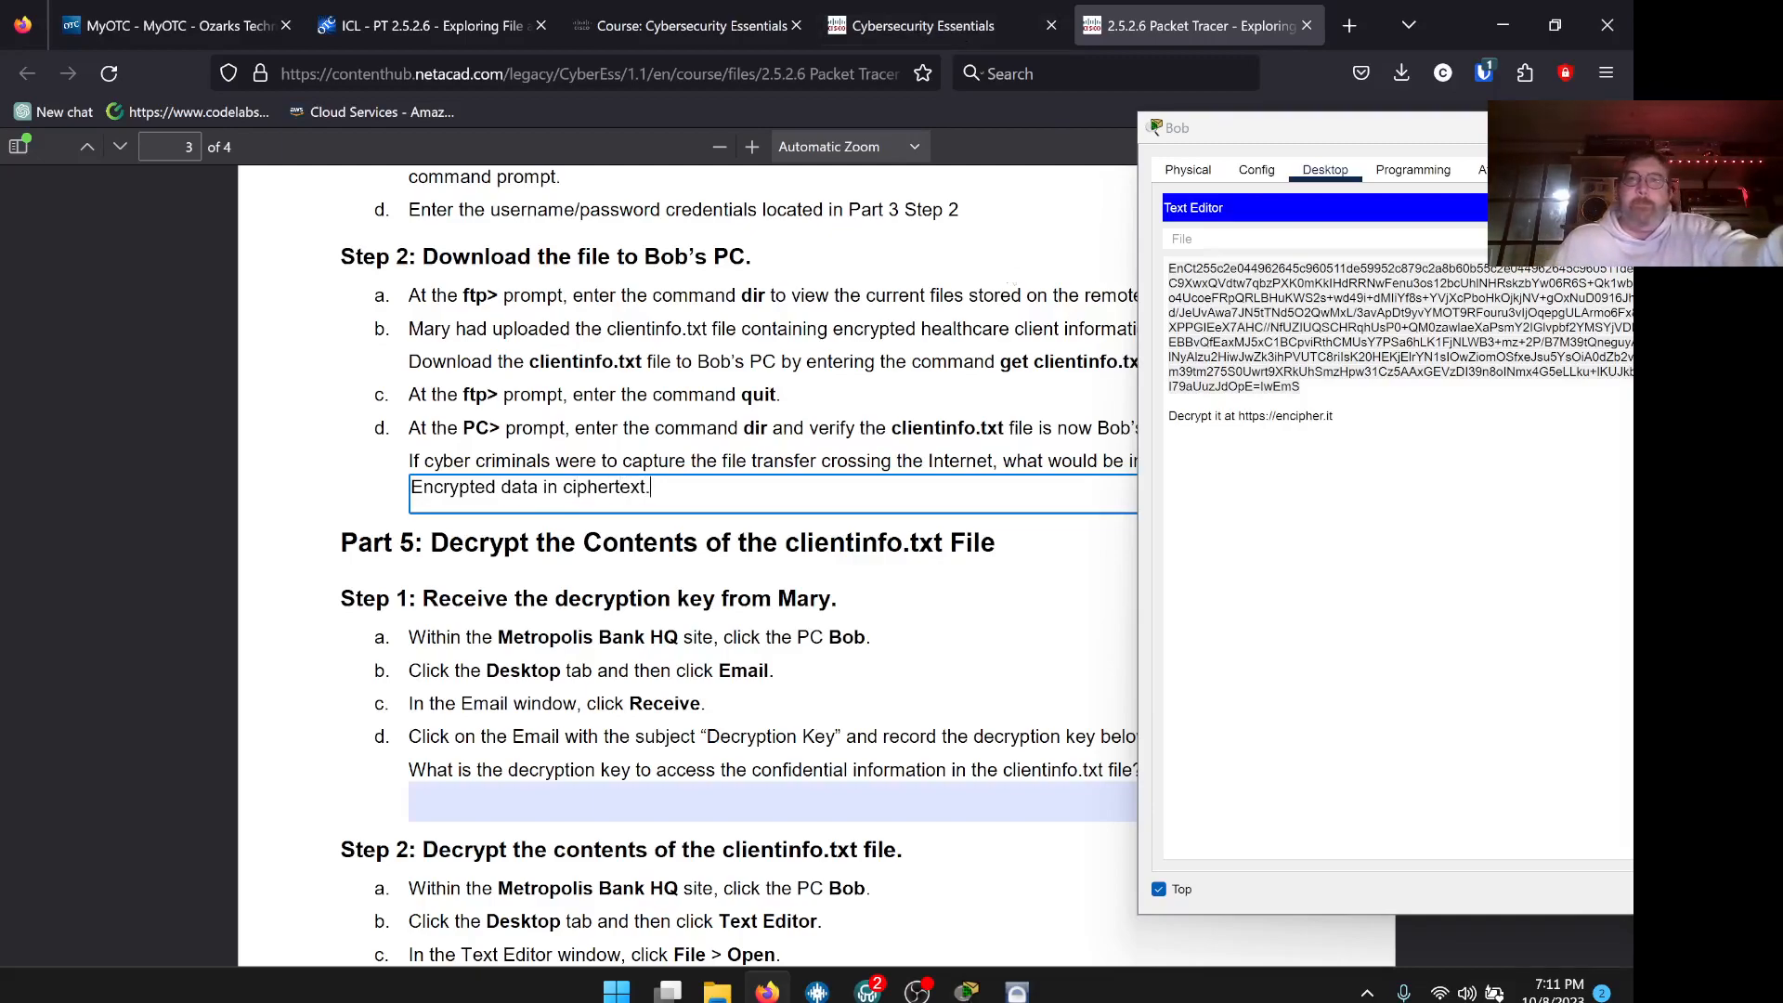
left_click(775, 994)
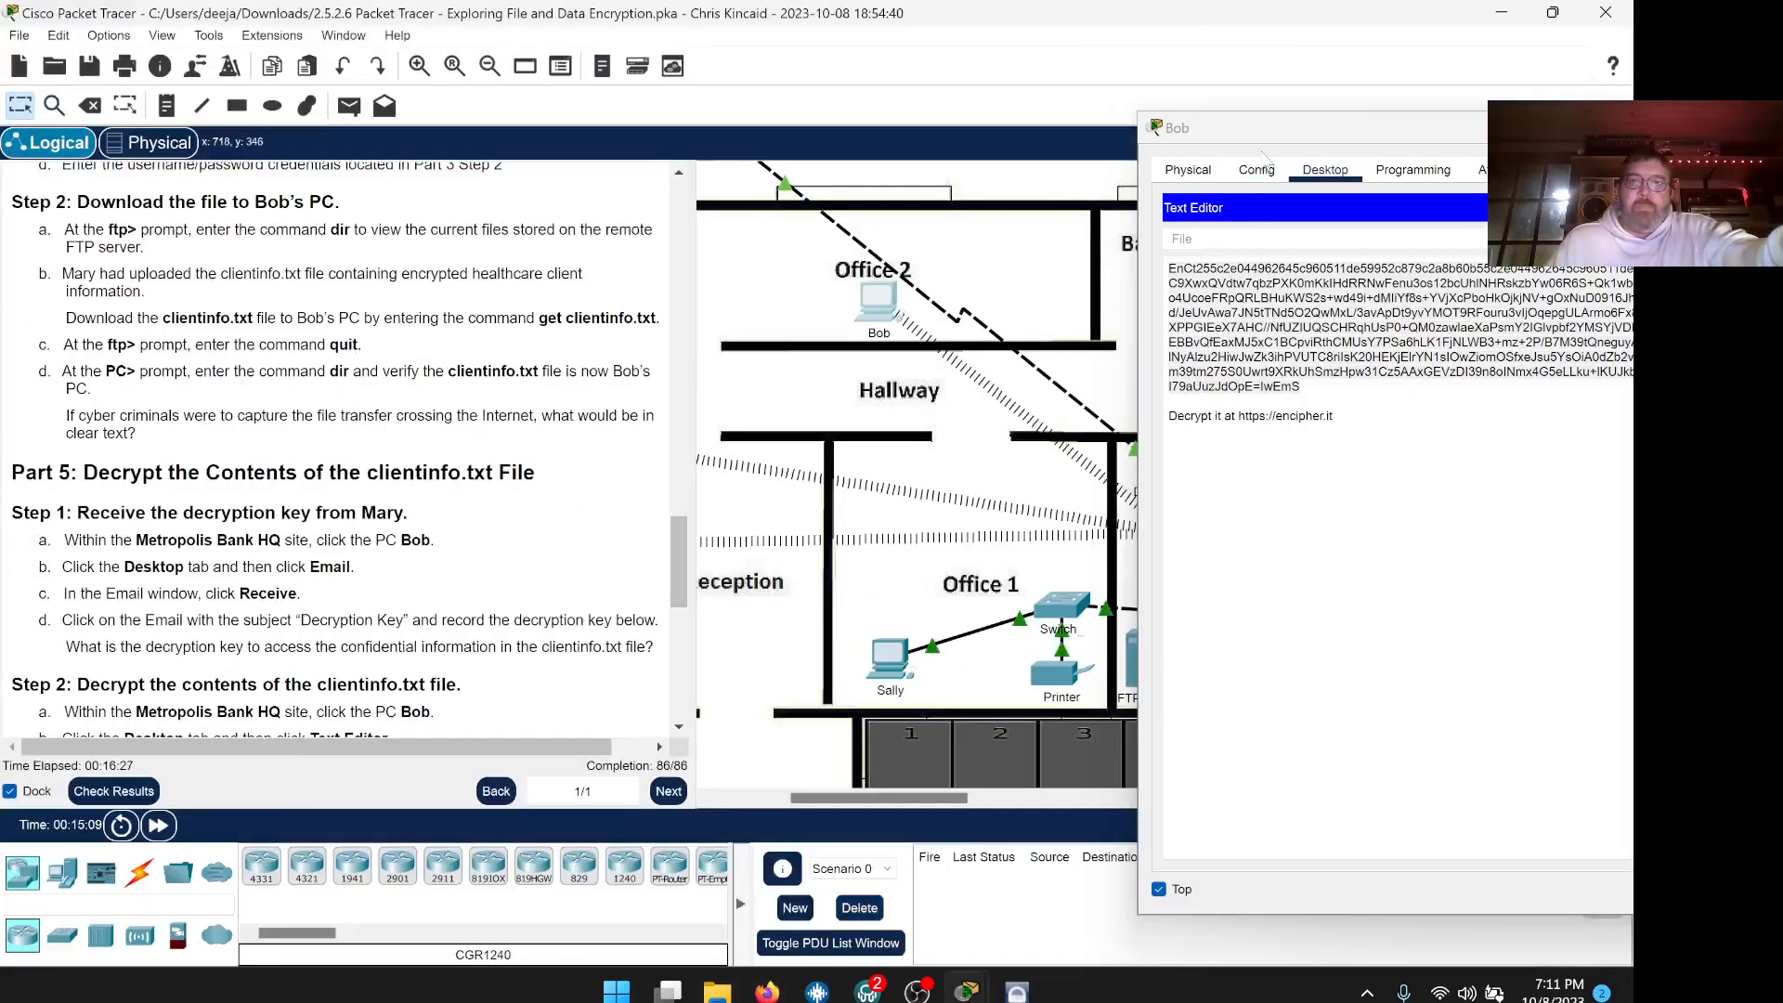
Scroll the instructions to Step 2 g, select all clientinfo.txt text, then close the editor
scroll(349, 448, "down", 3)
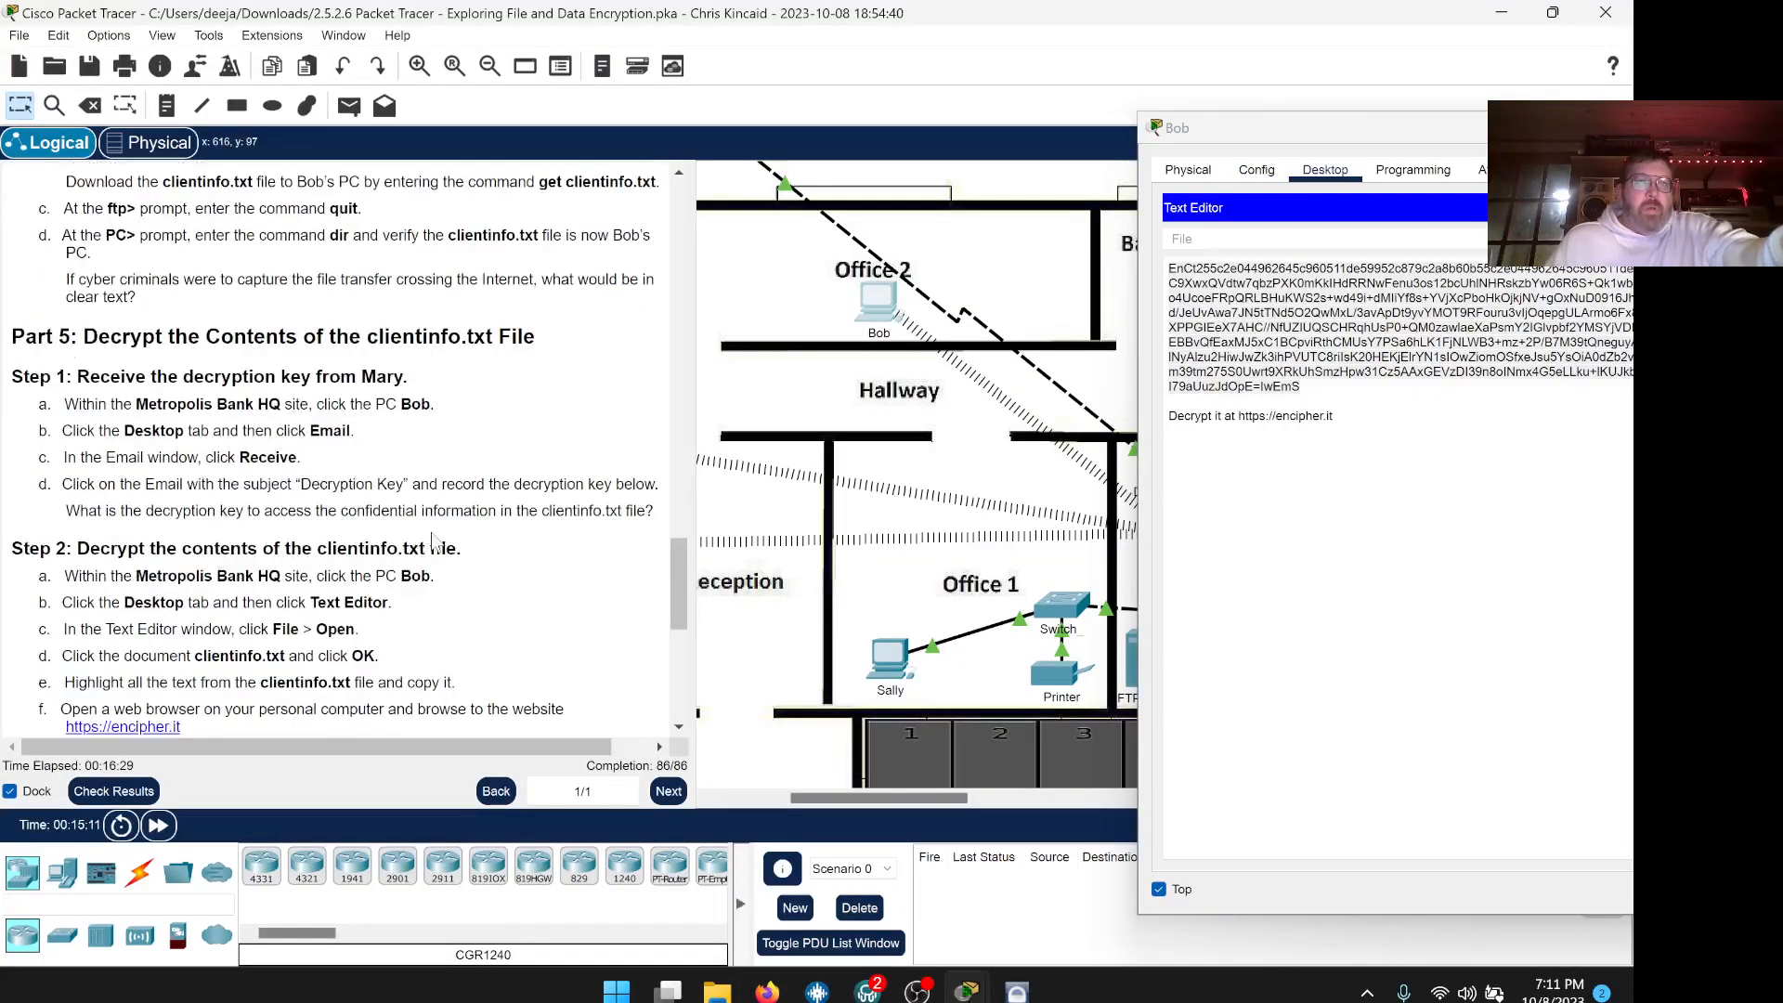
scroll(433, 541, "down", 2)
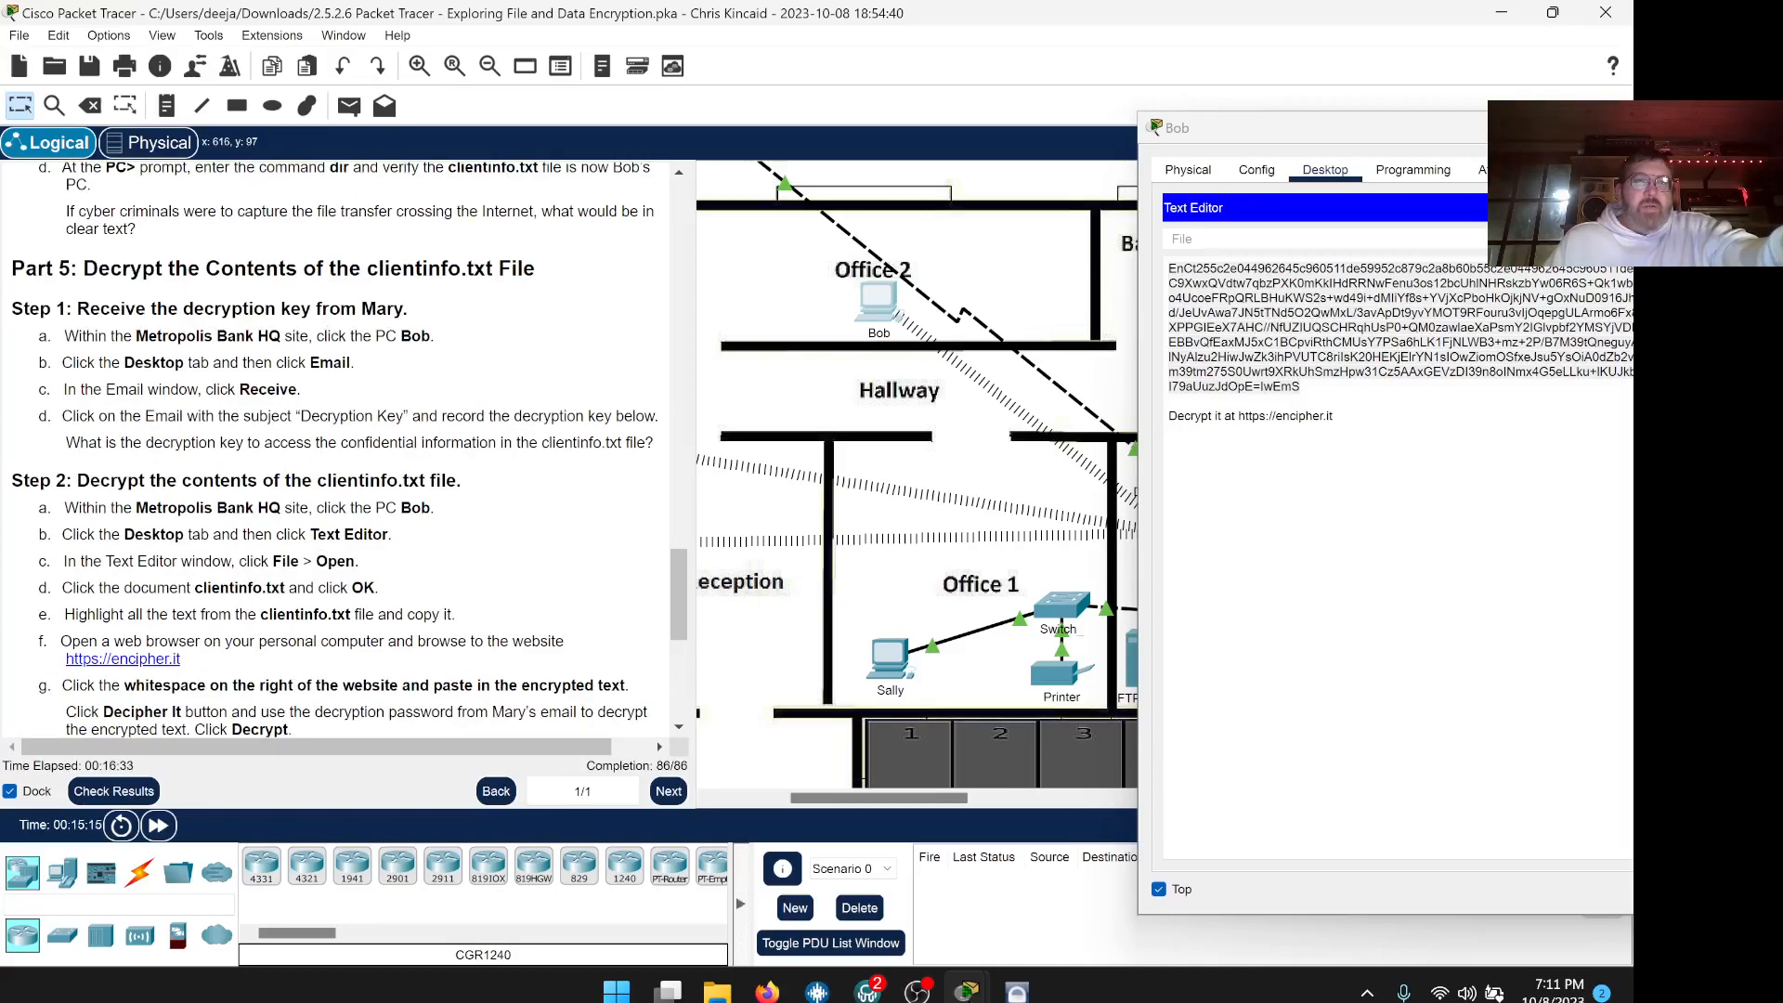
left_click_drag(1298, 133, 942, 107)
key("ctrl+a")
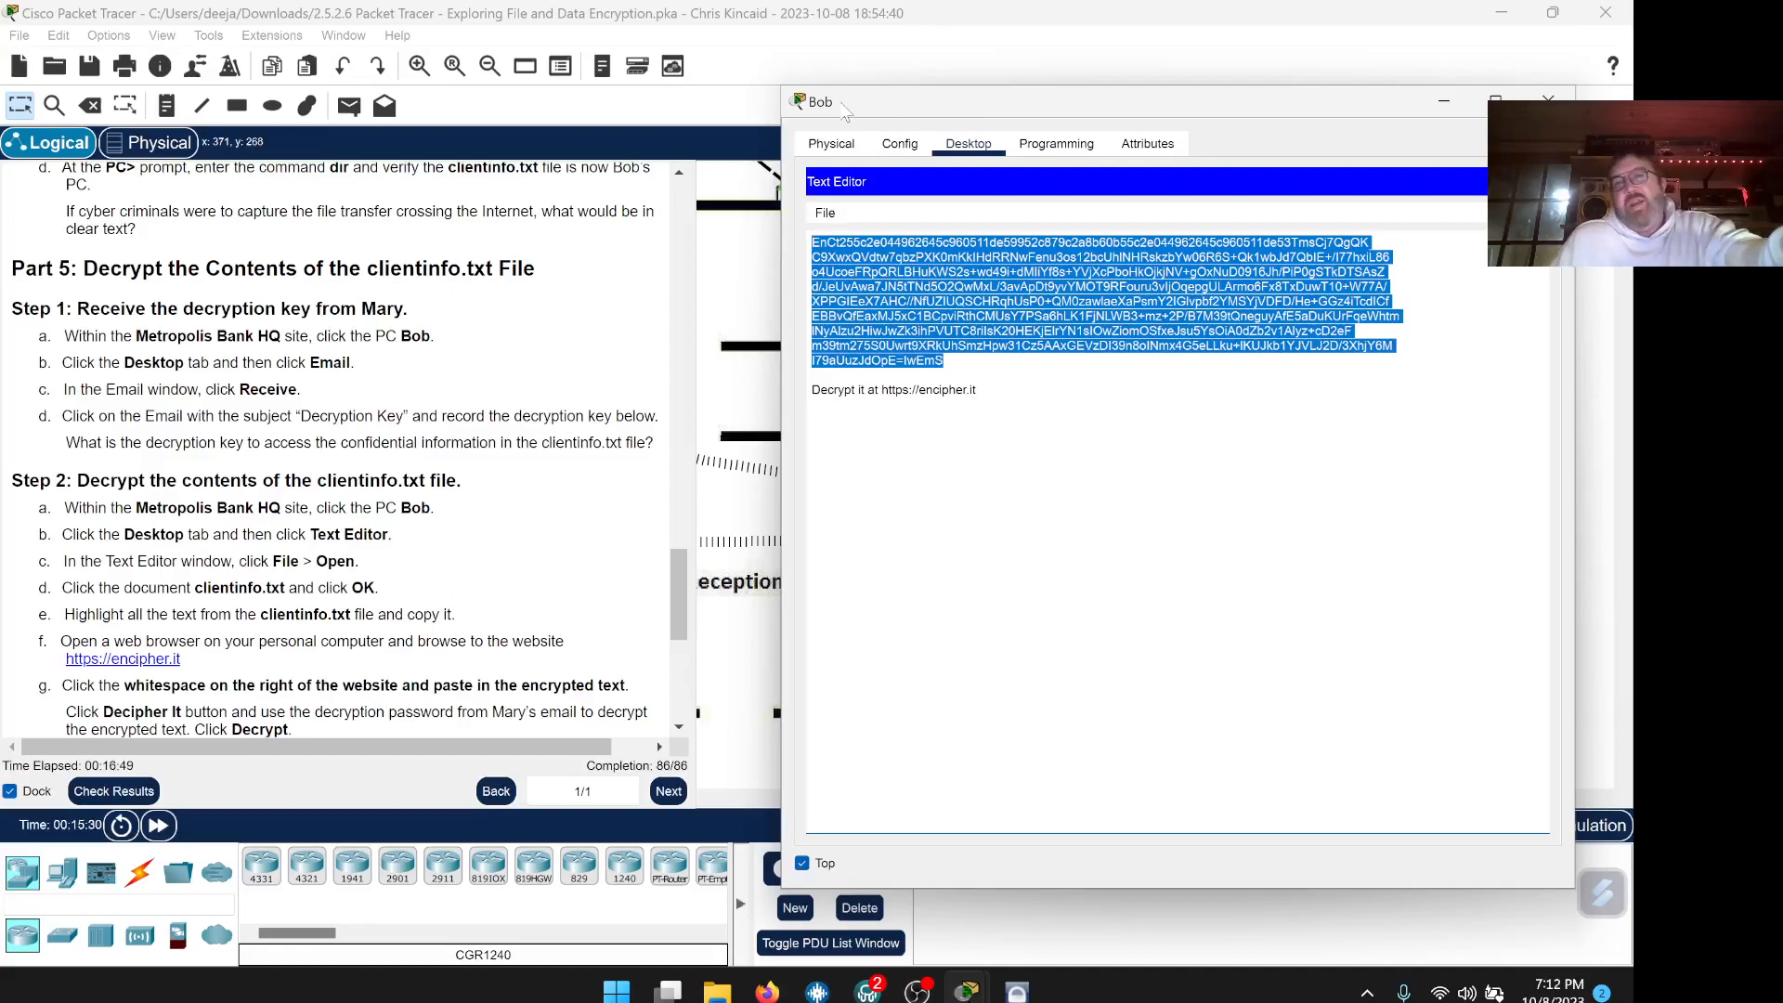
left_click_drag(877, 113, 857, 95)
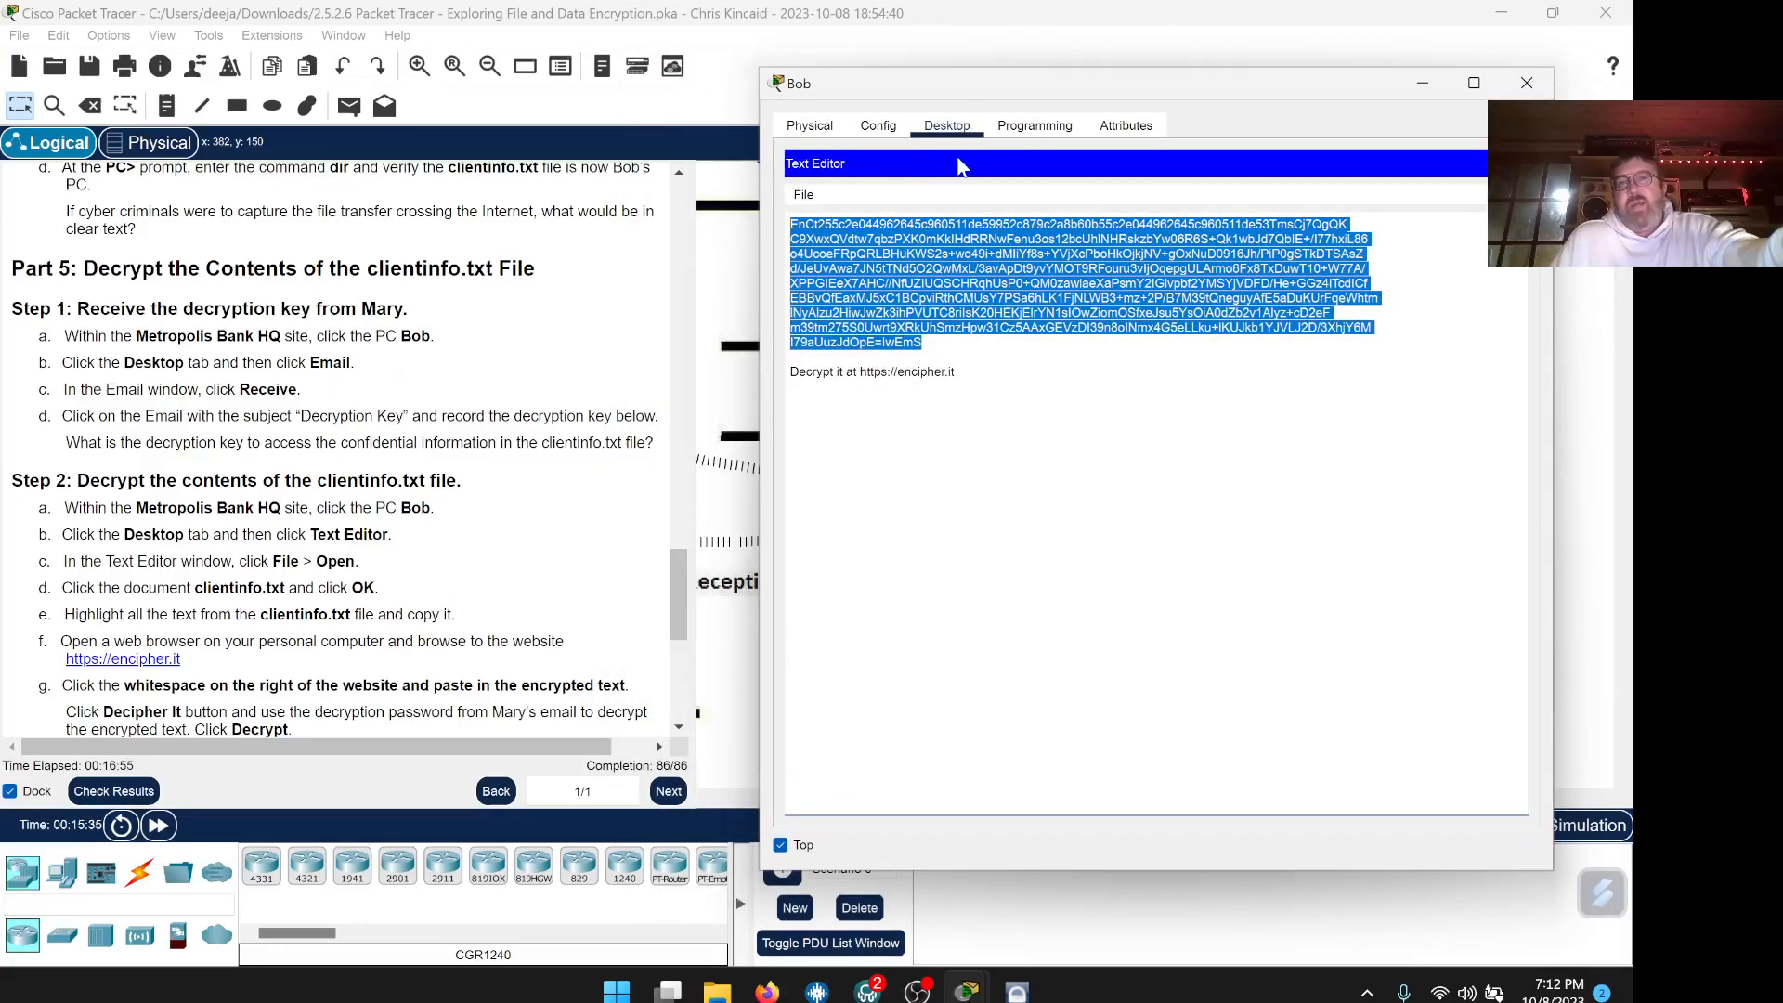
left_click(1513, 163)
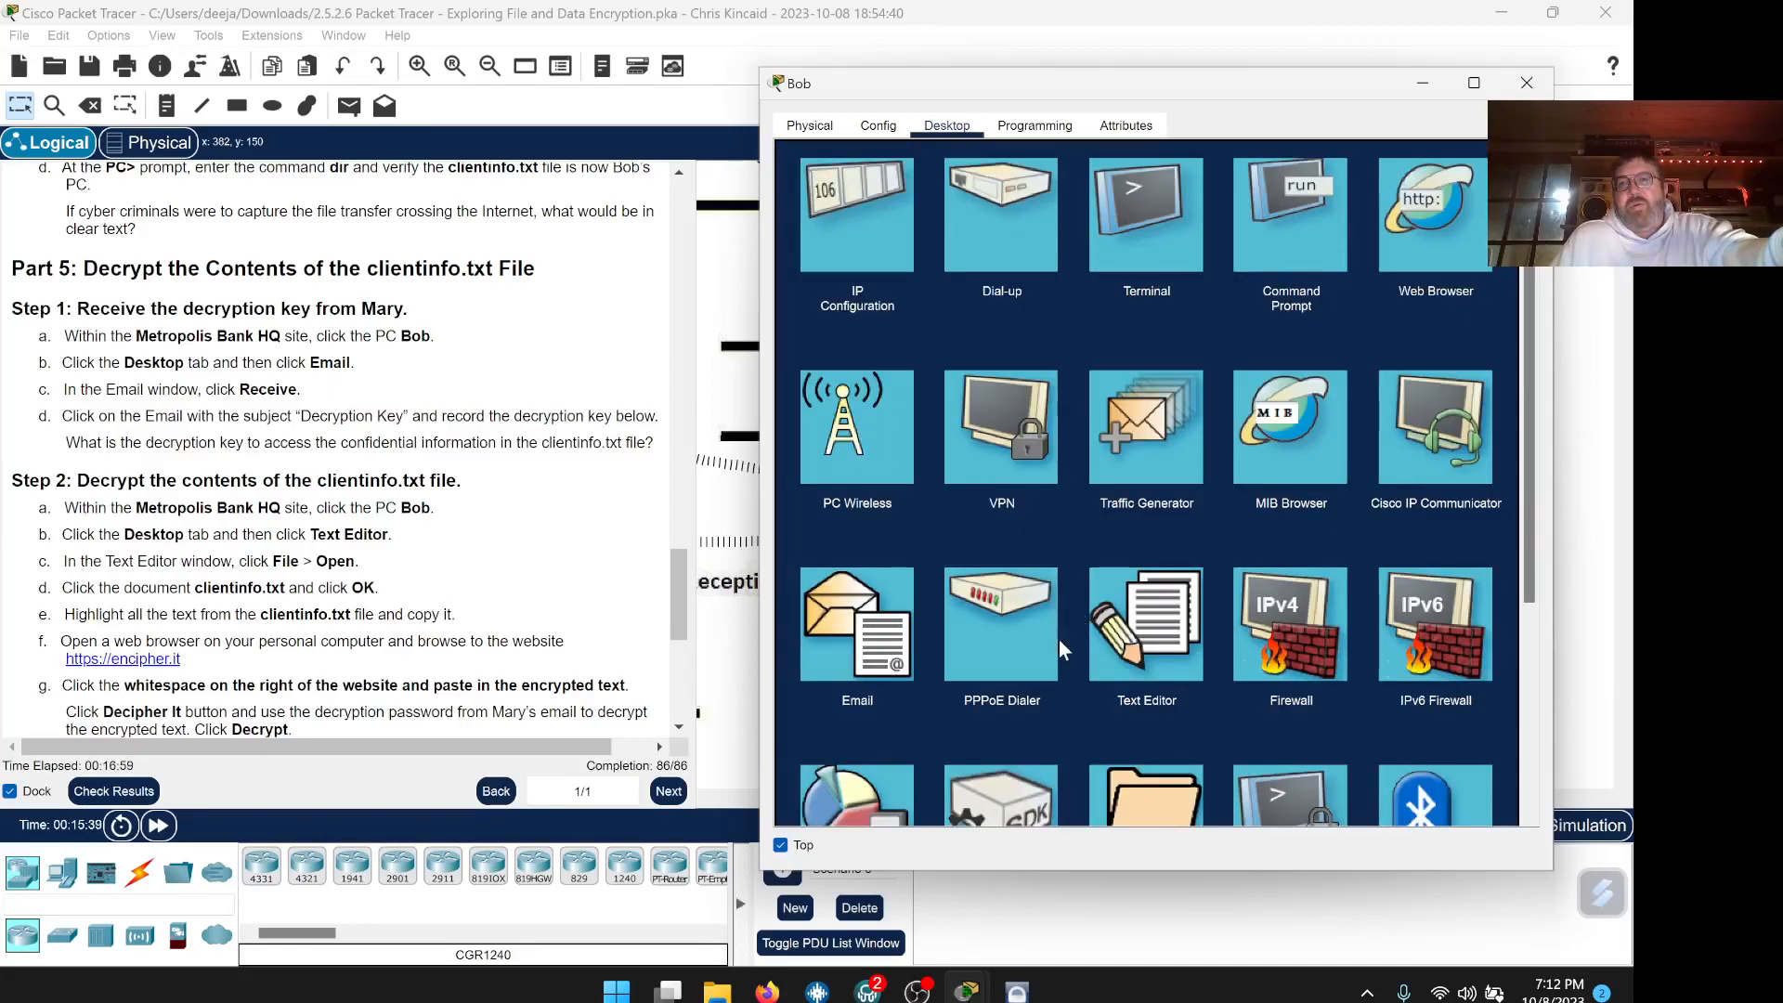
Receive Bob's mail, open the Decryption Key message and copy the key it contains
left_click(880, 631)
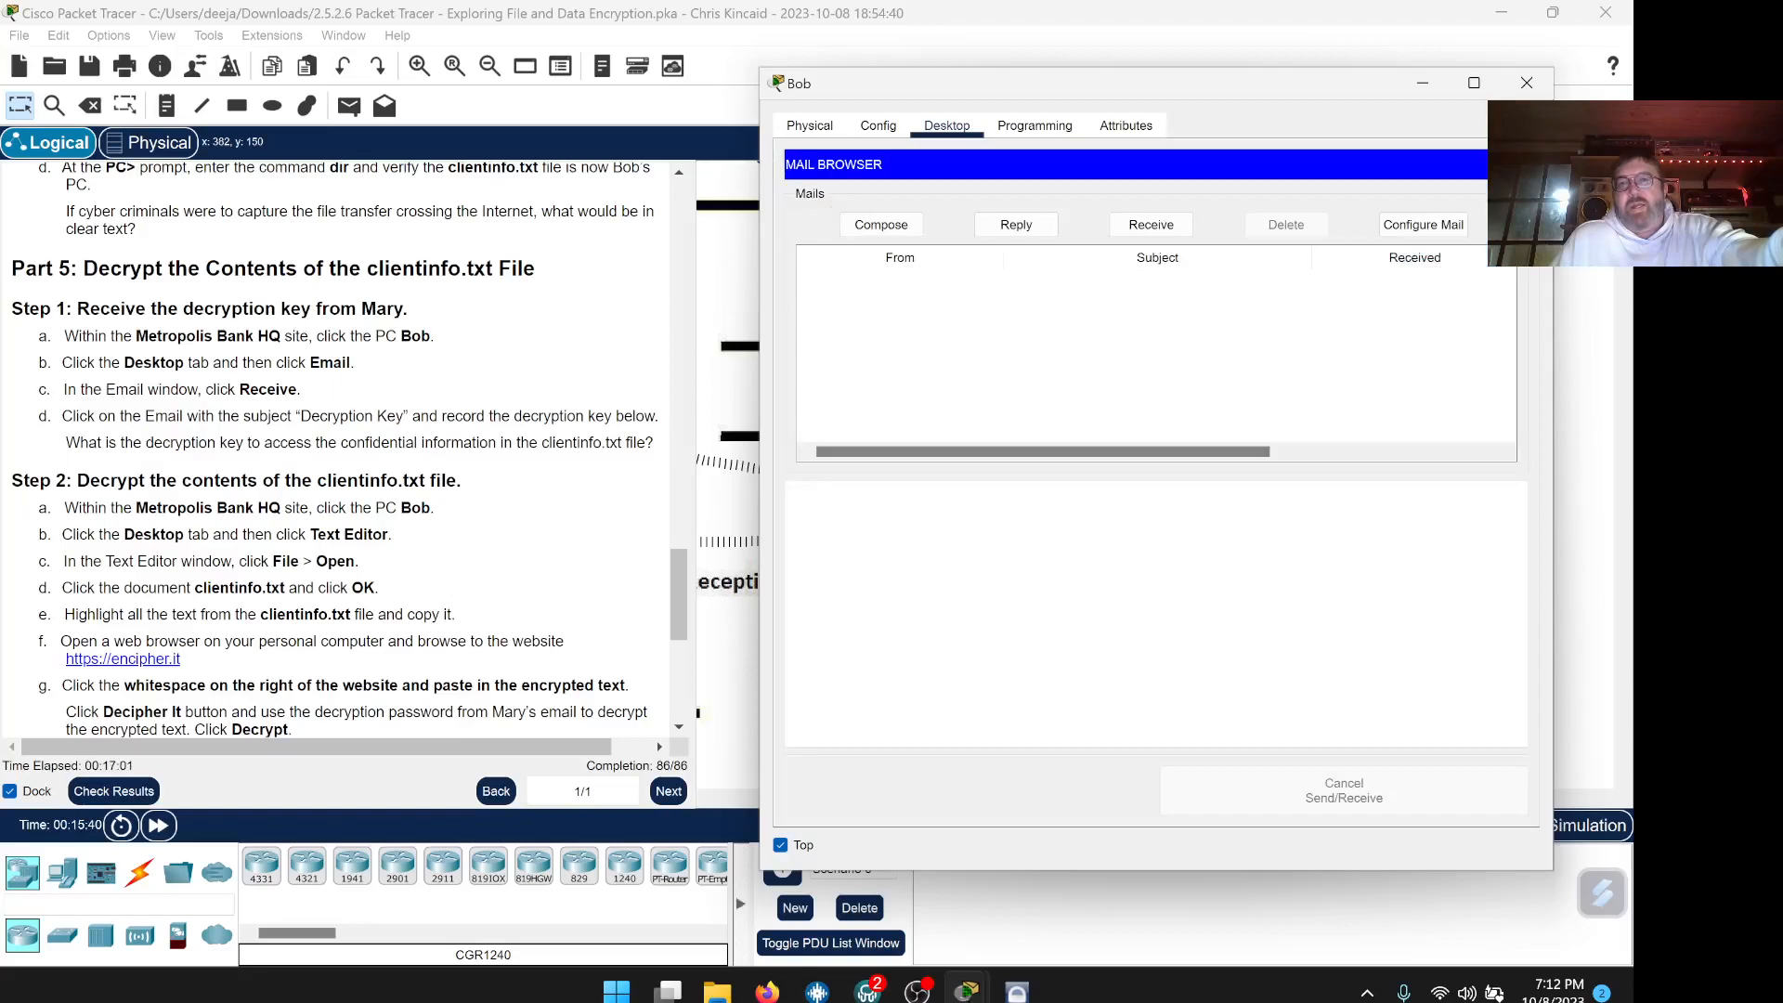
left_click(1151, 227)
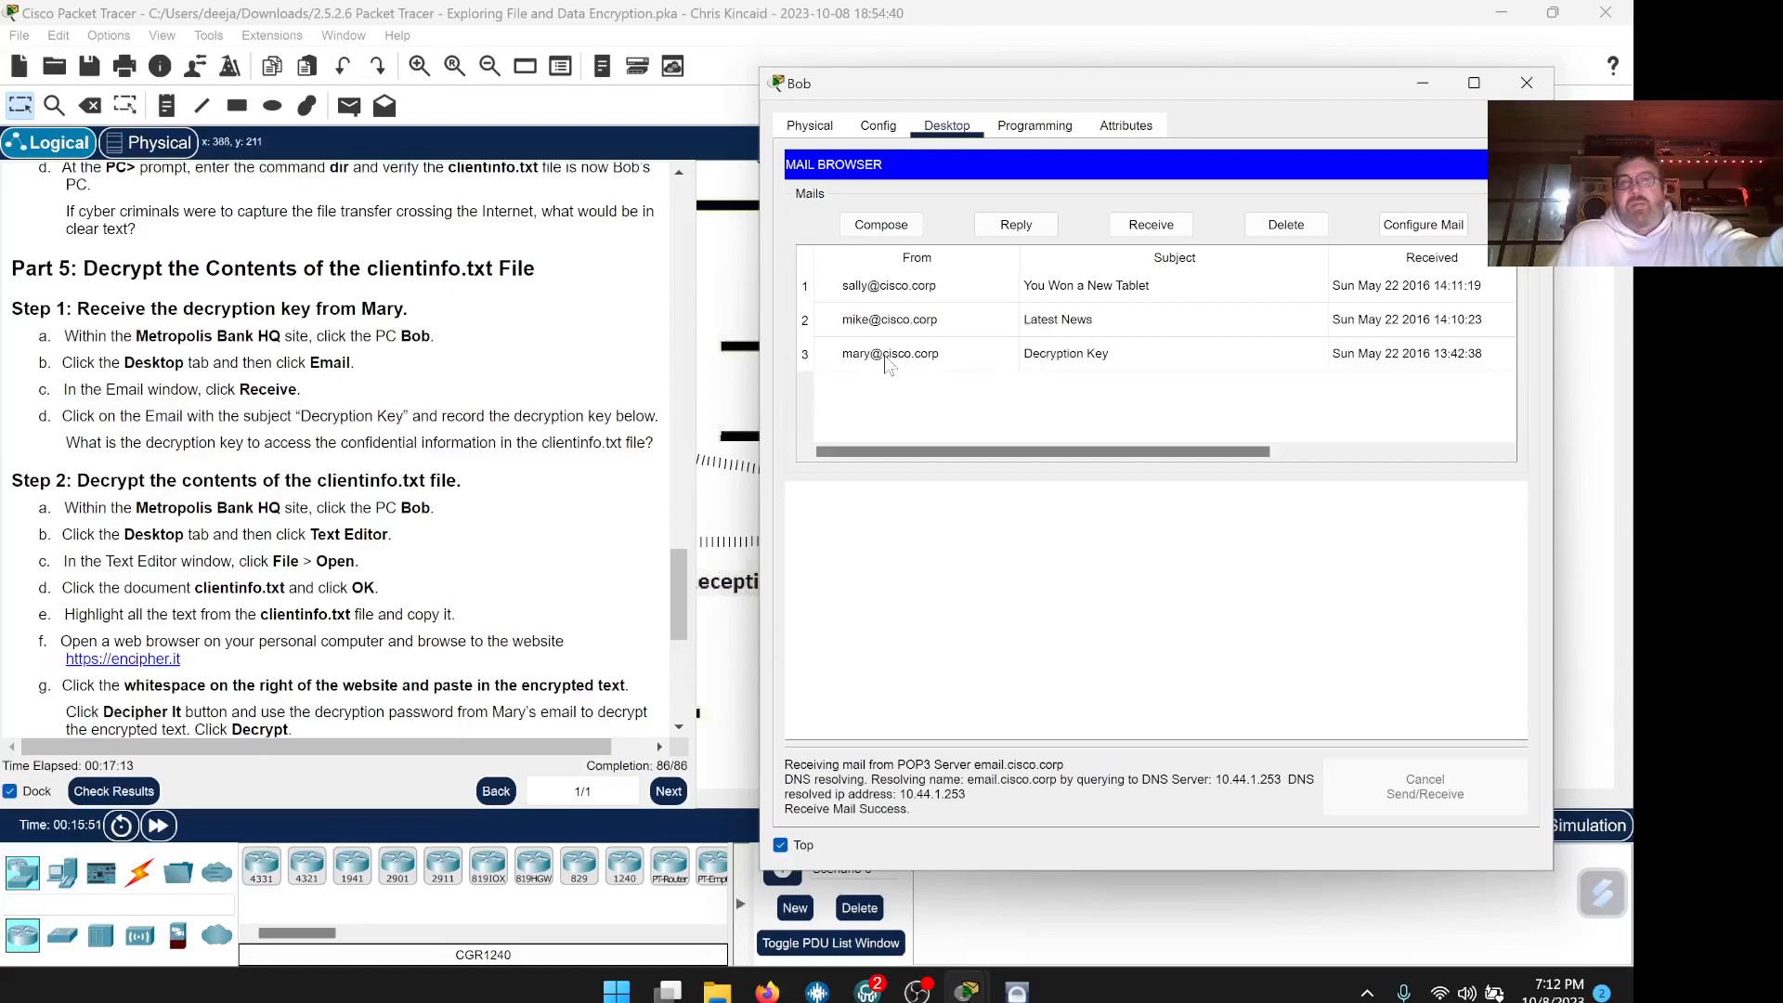
left_click(905, 359)
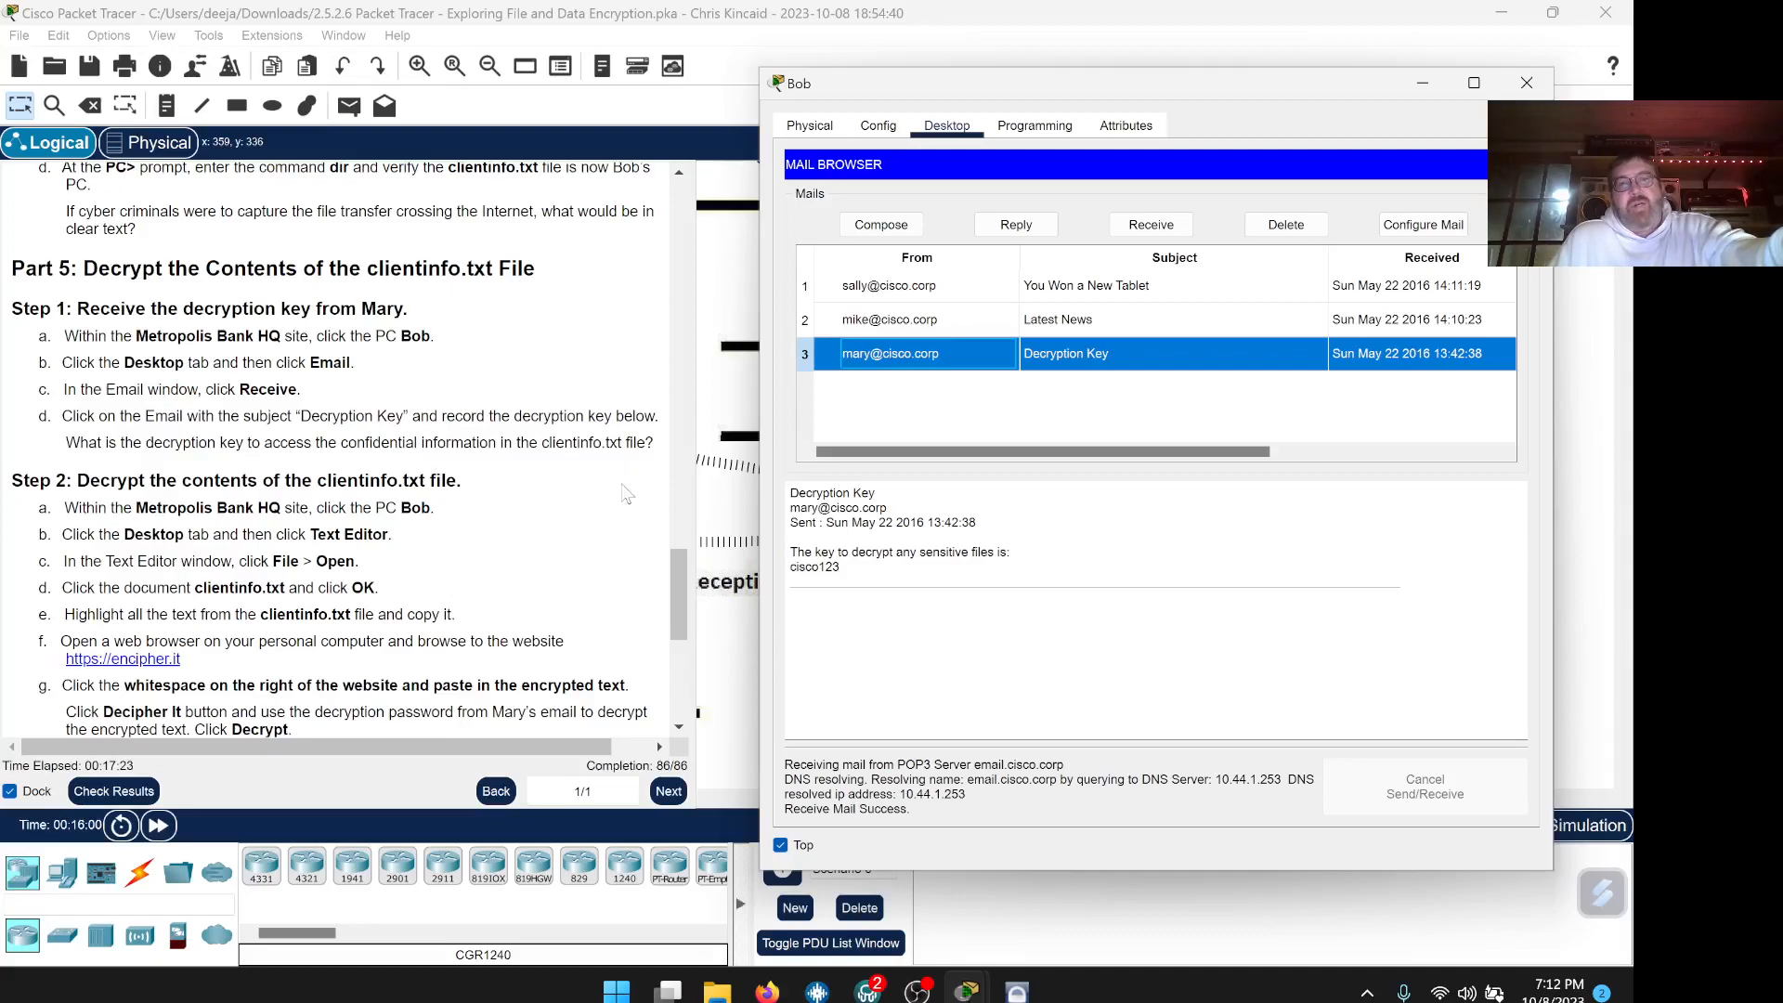
left_click_drag(841, 566, 789, 566)
key("ctrl+c")
right_click(816, 568)
left_click(852, 583)
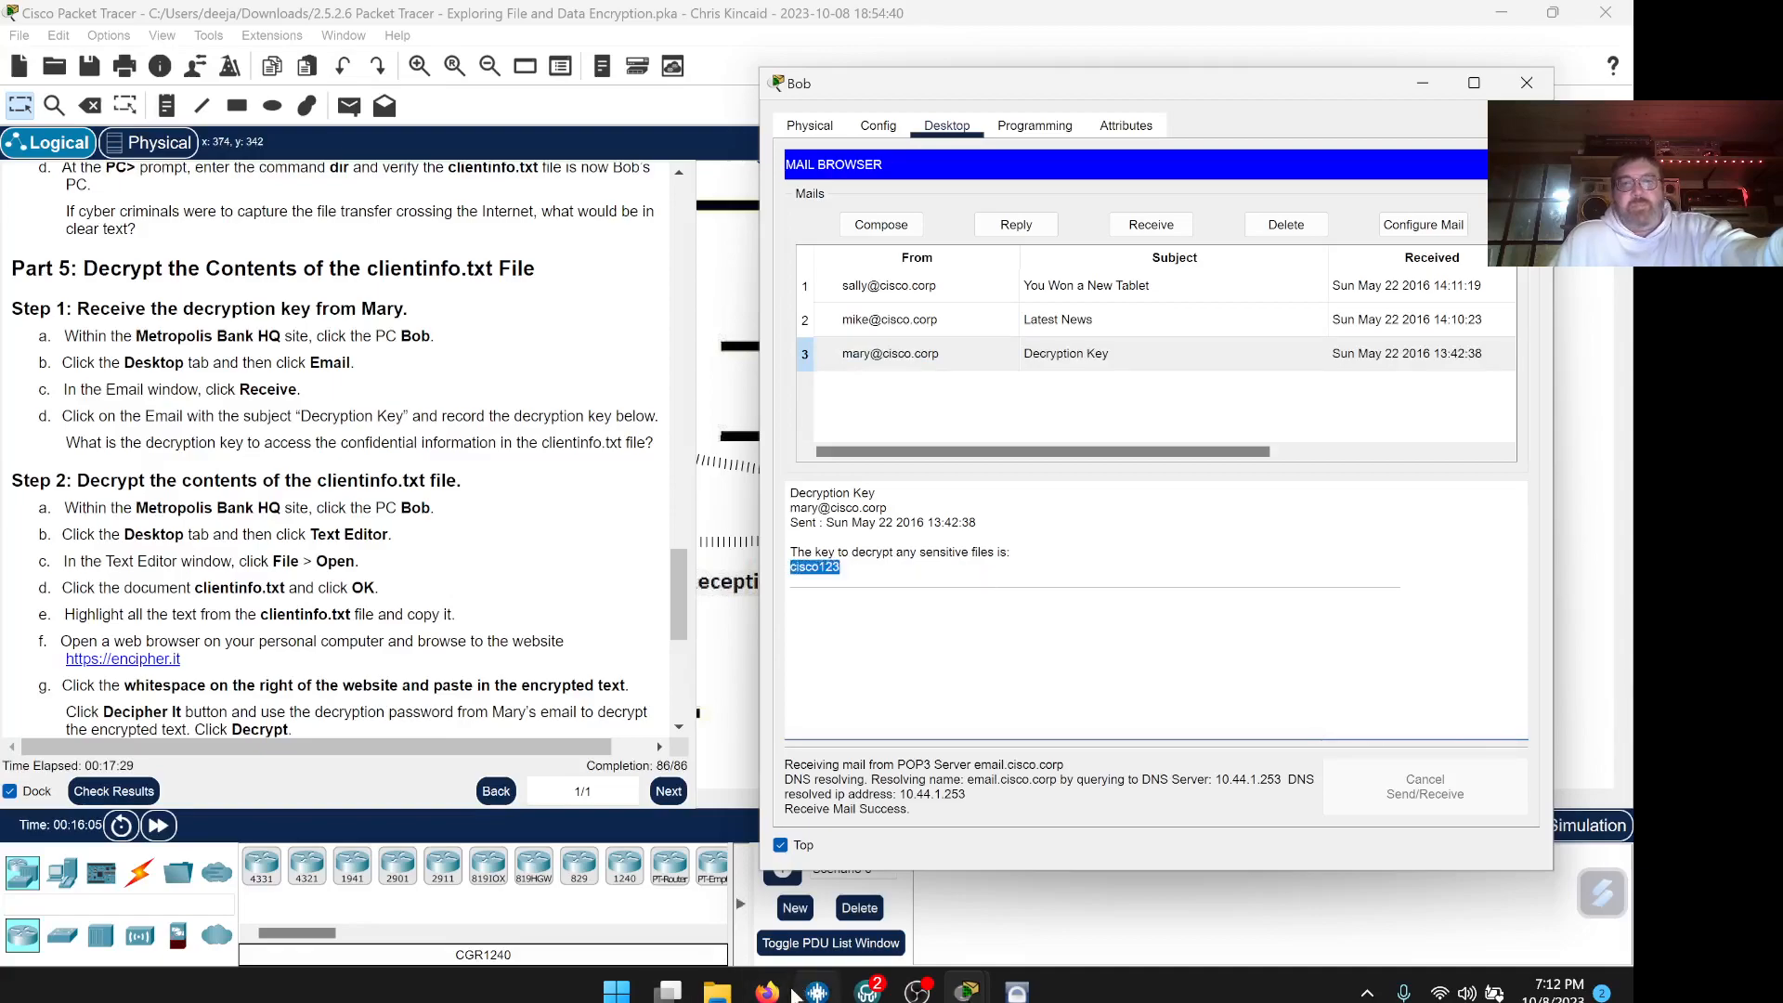
left_click(767, 992)
Paste the copied key into the lab PDF's decryption-key answer field, then return to Packet Tracer
scroll(662, 597, "down", 3)
scroll(656, 597, "down", 1)
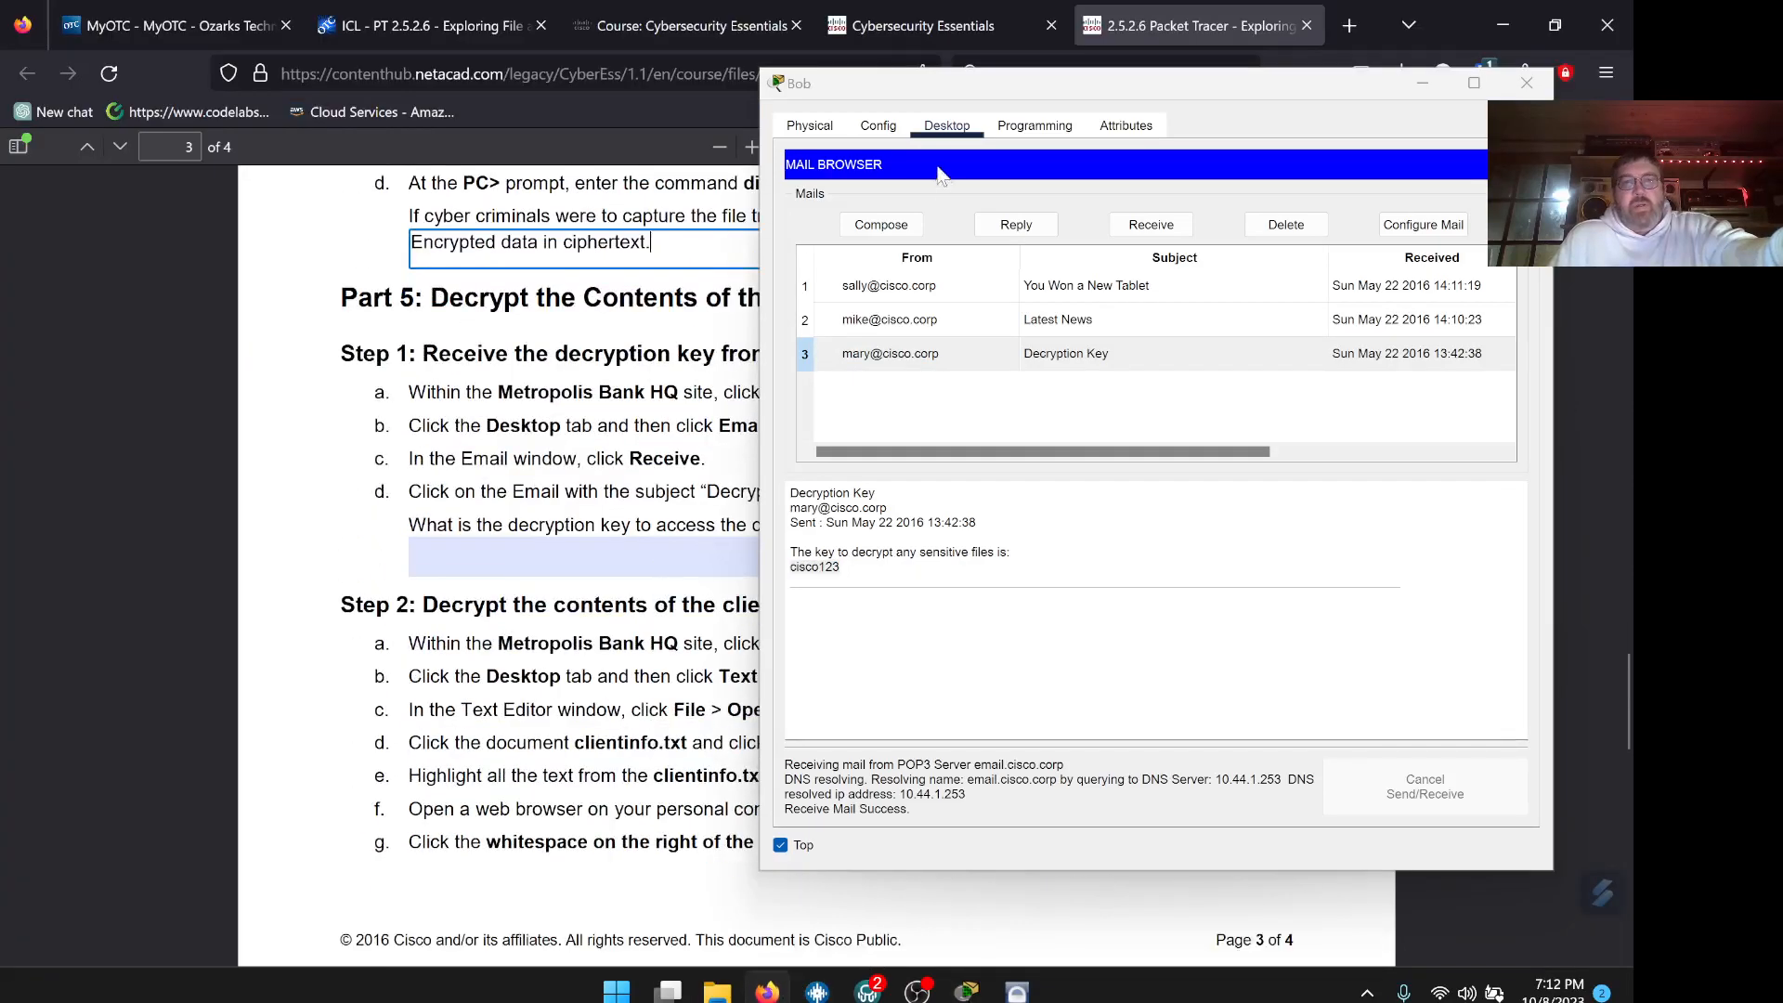
left_click_drag(911, 92, 1312, 156)
left_click(509, 558)
right_click(501, 555)
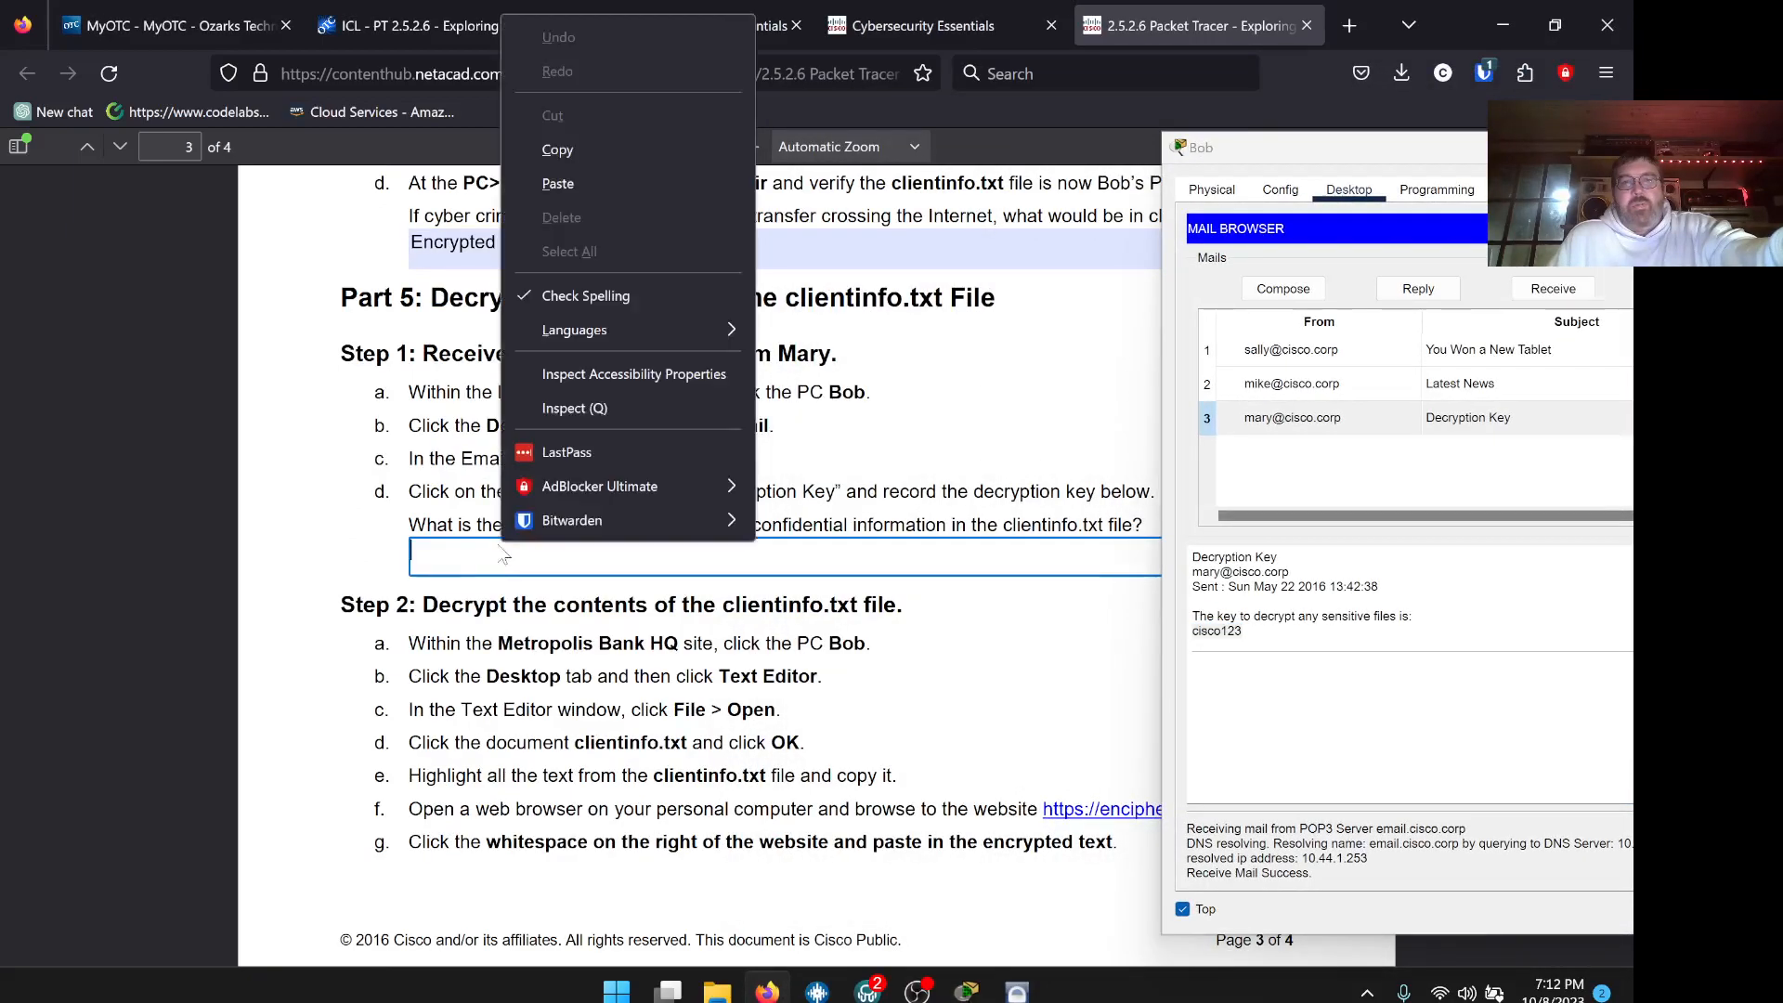
left_click(583, 191)
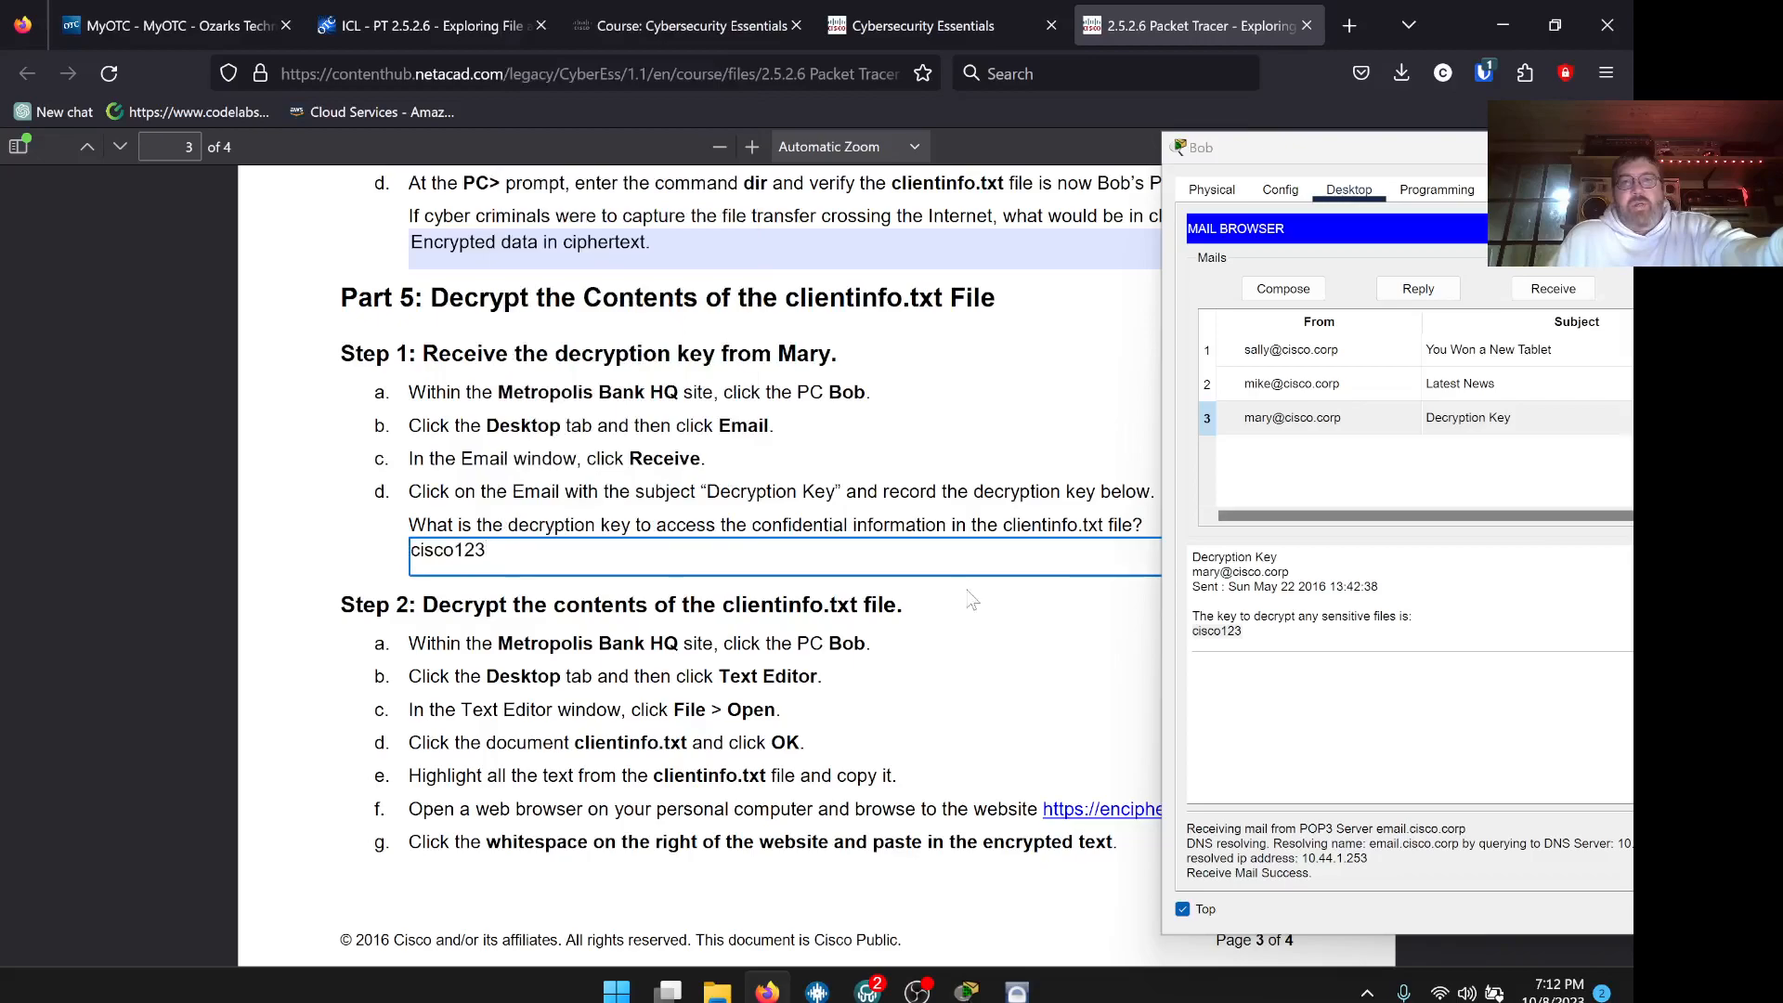
scroll(970, 599, "down", 2)
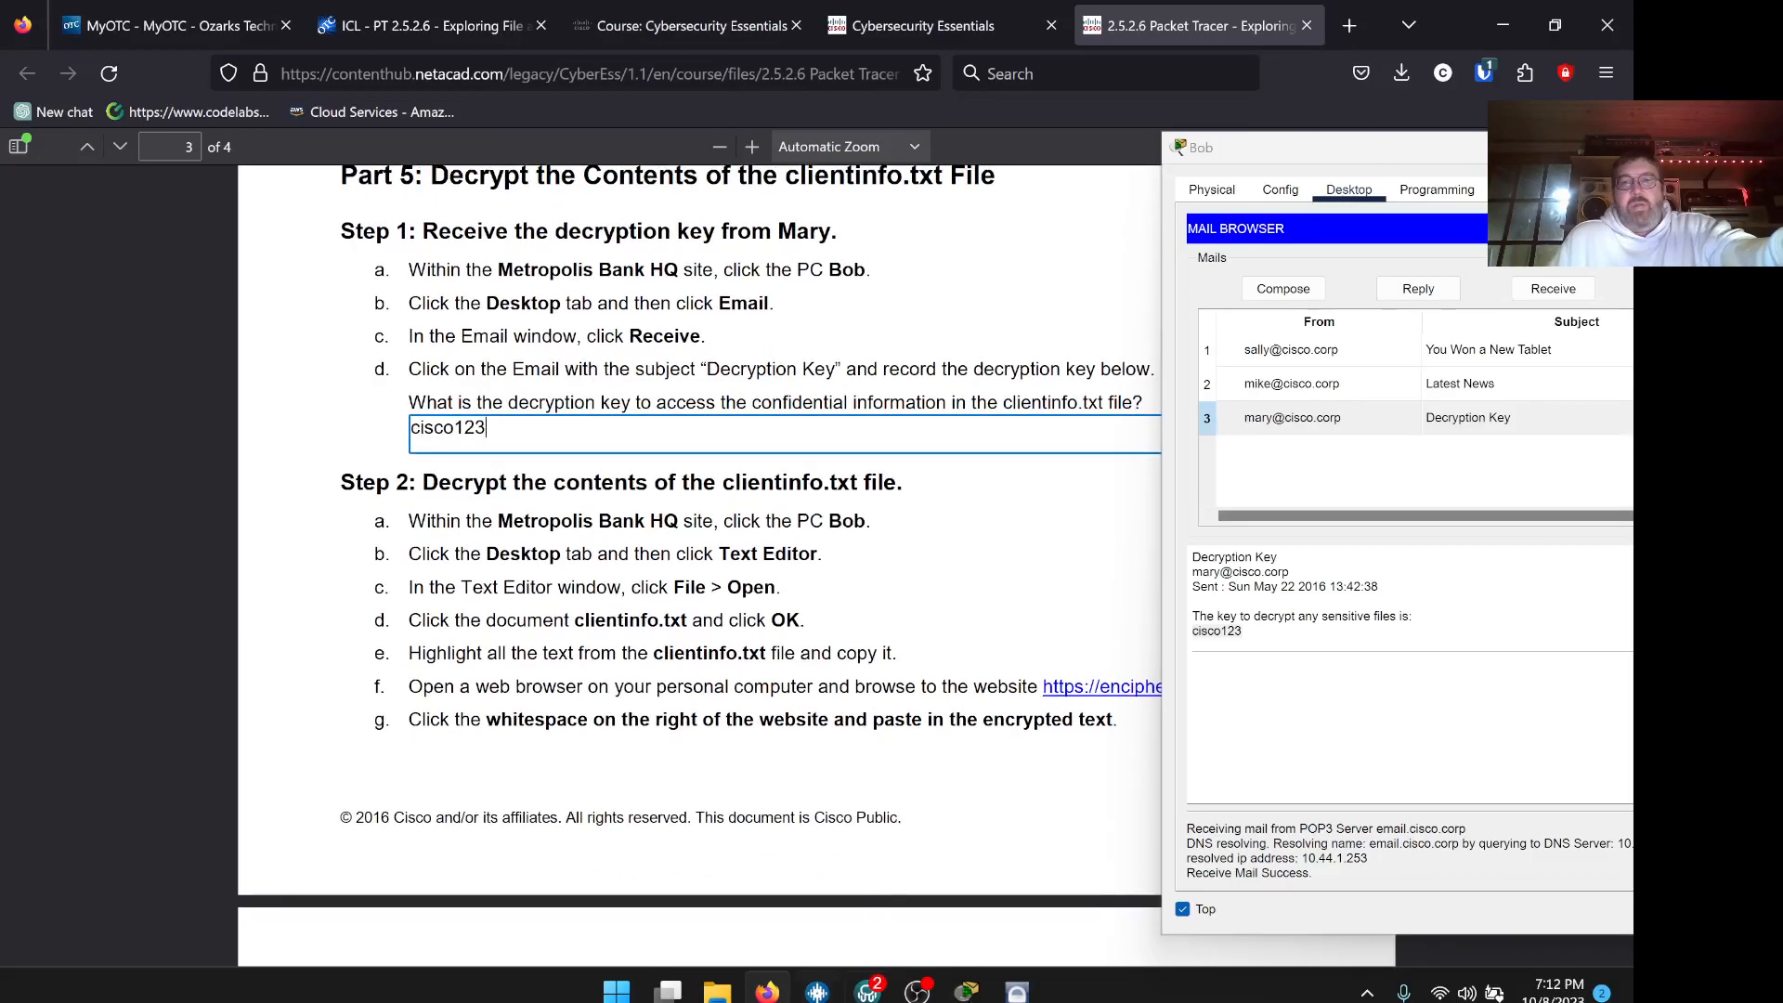
key("alt+Tab")
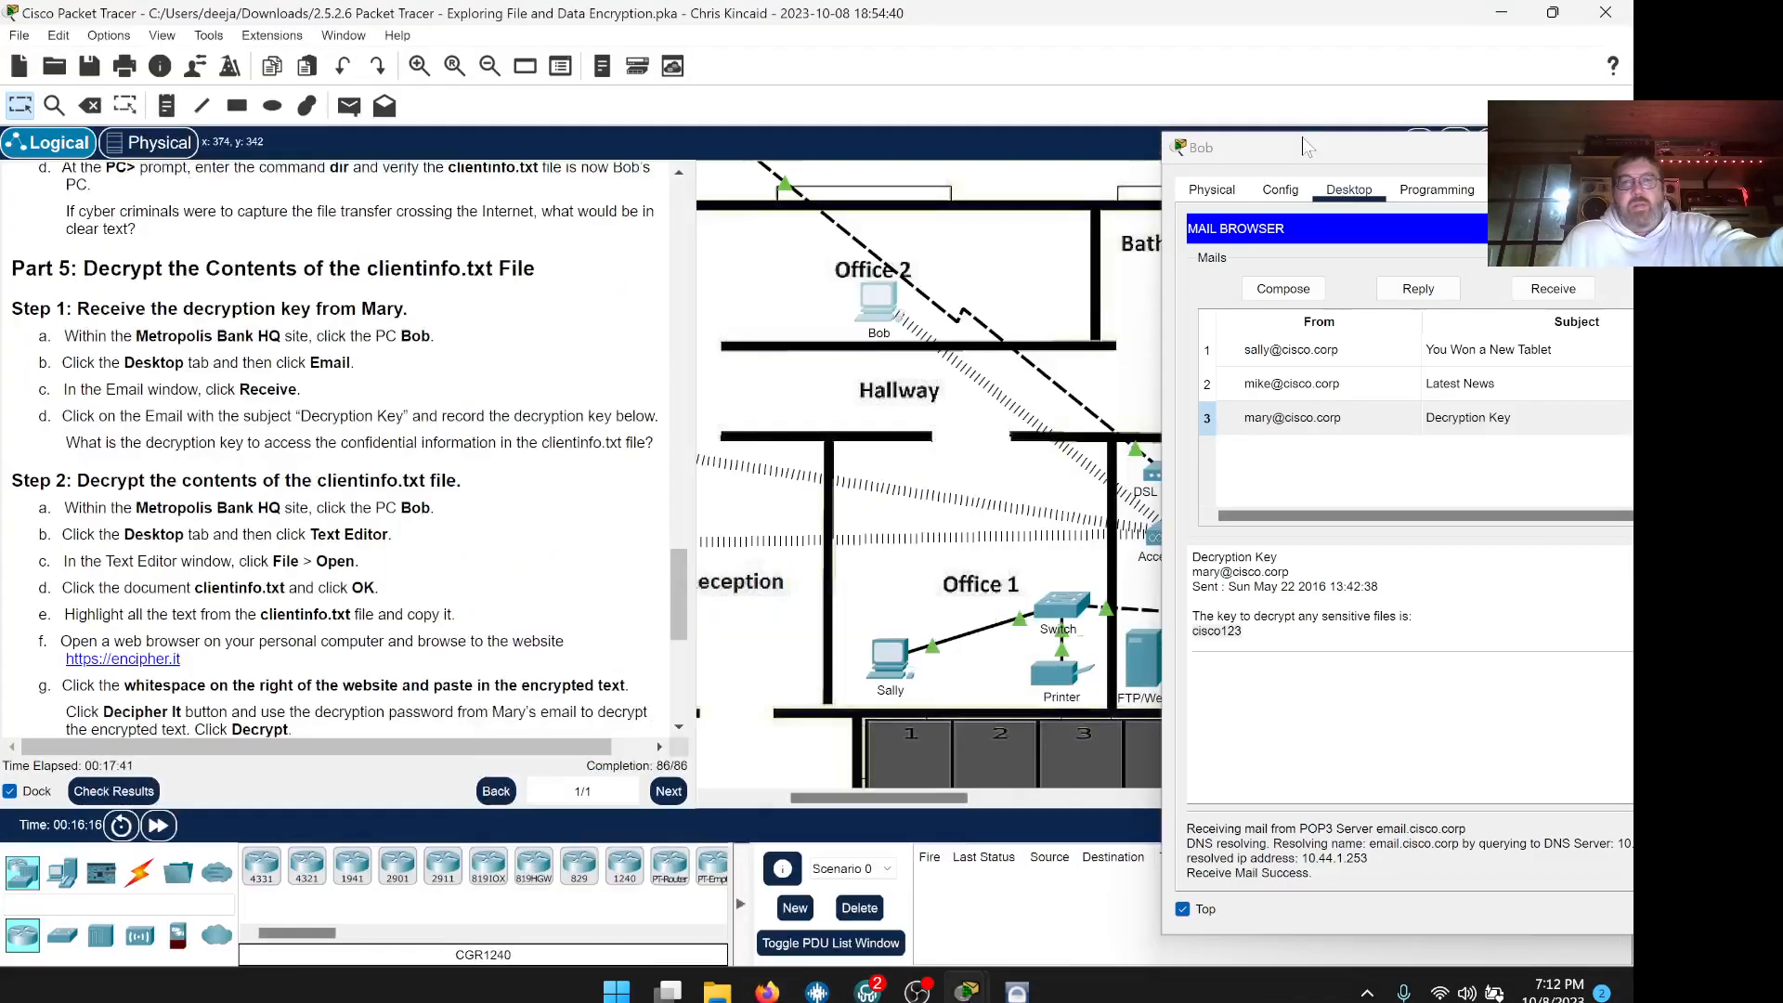
Reposition Bob's mail window and scroll the instructions to the scoring rubric
left_click_drag(1257, 149, 894, 63)
scroll(420, 408, "down", 2)
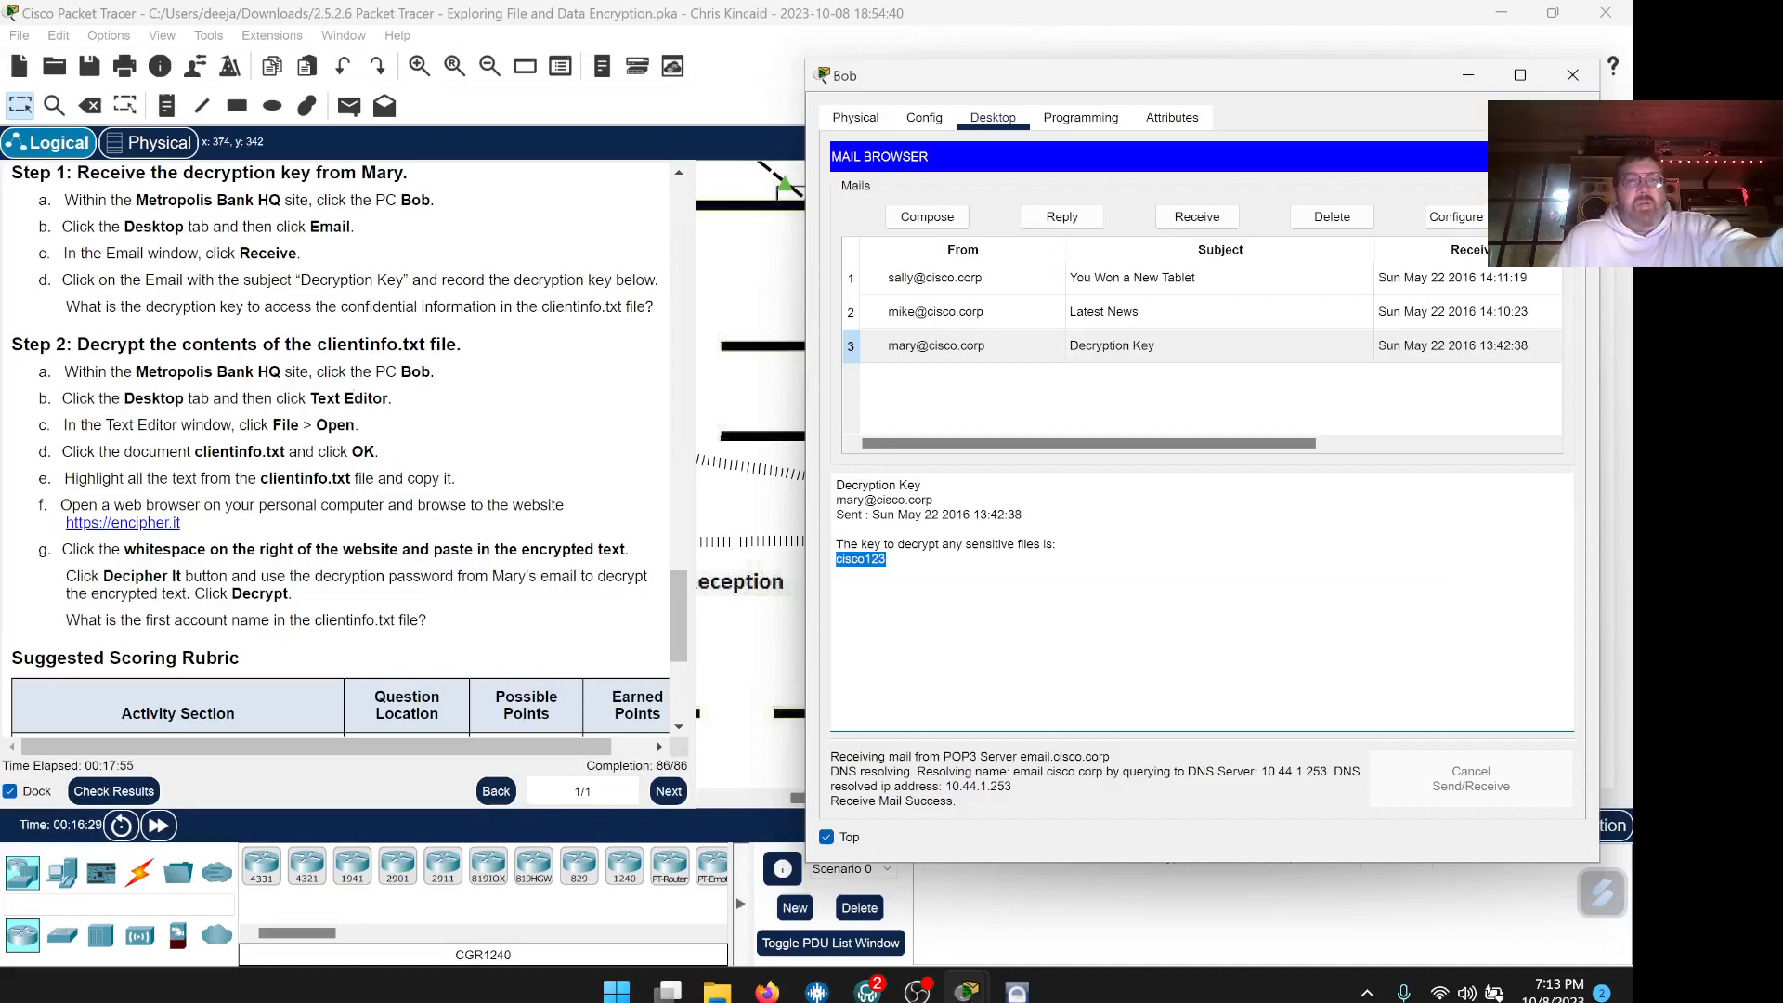
left_click_drag(1095, 87, 1037, 69)
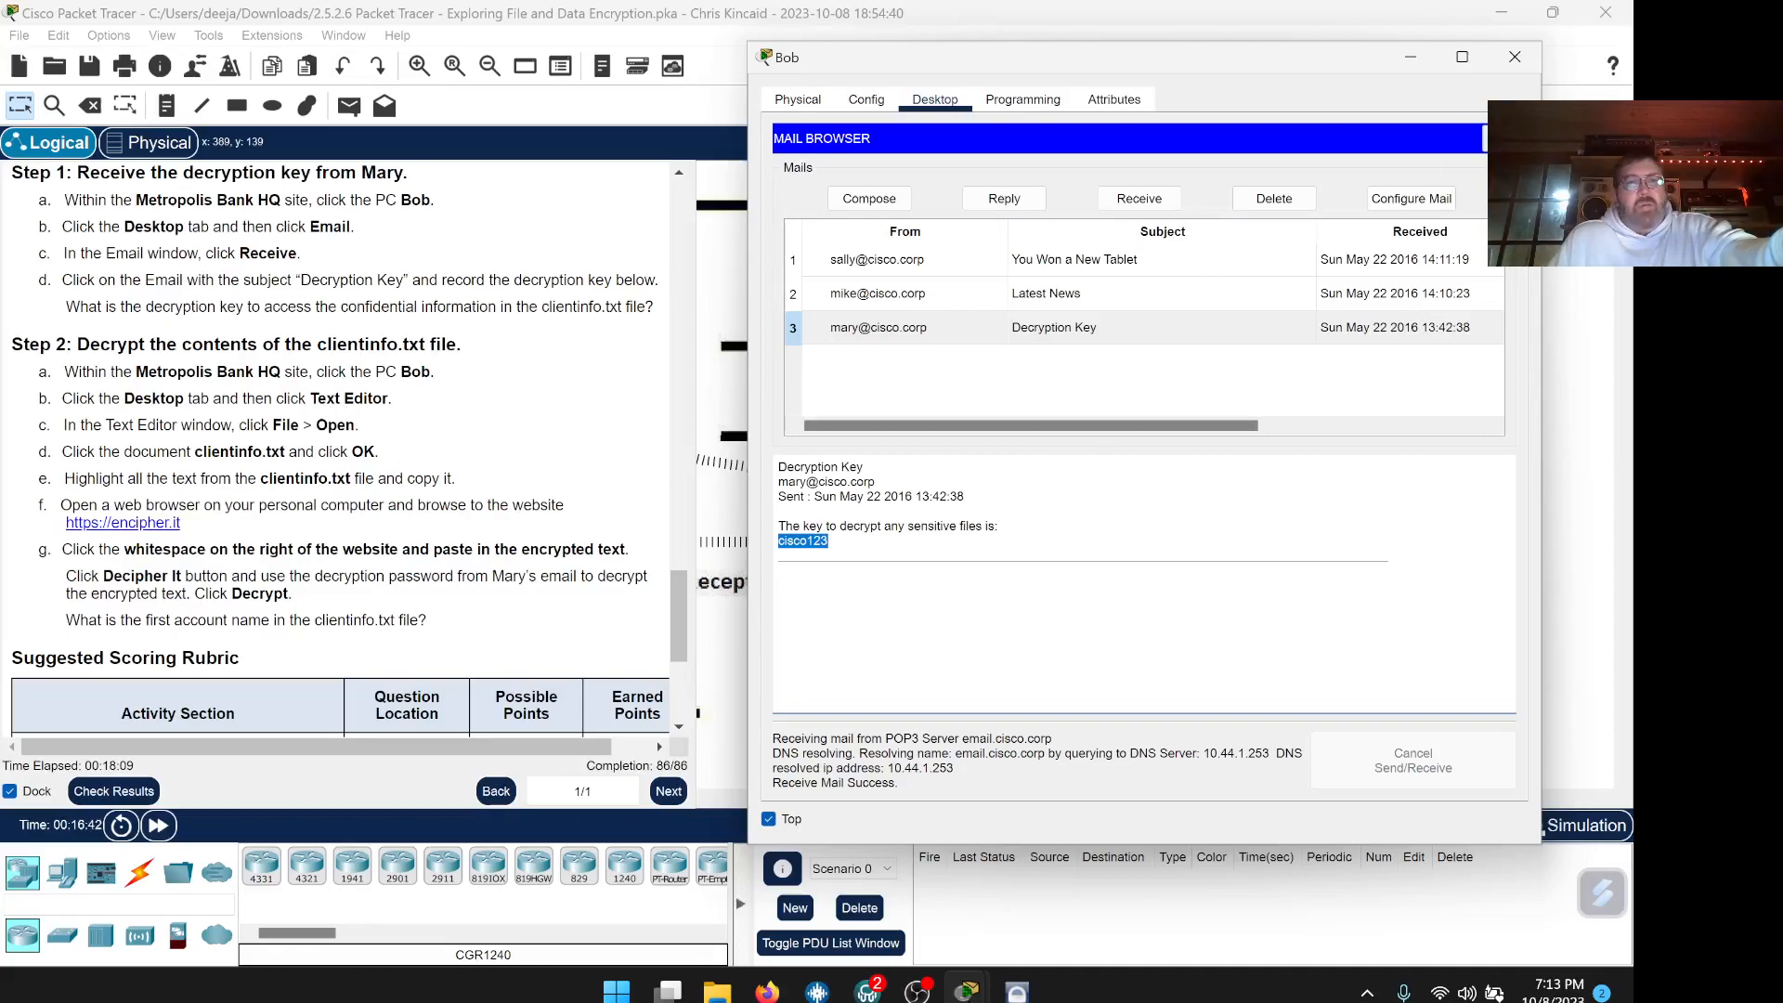
Close the mail and reopen clientinfo.txt in Bob's Text Editor
left_click(1499, 138)
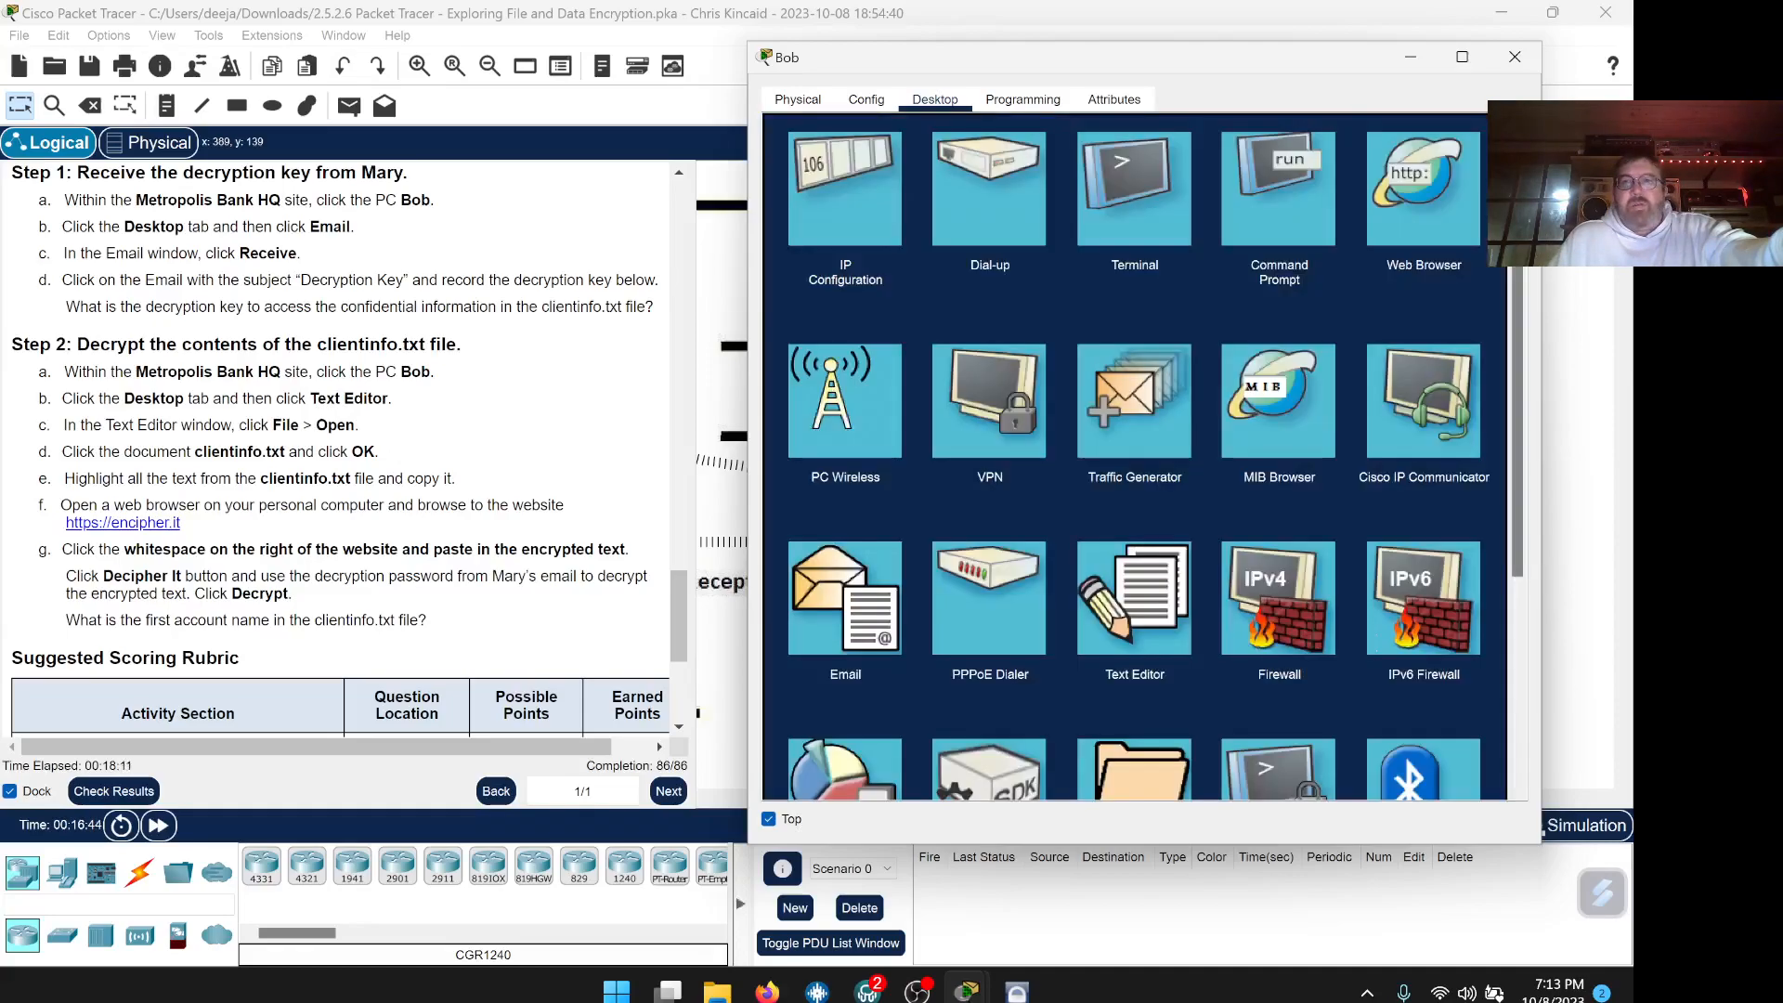
left_click(1120, 609)
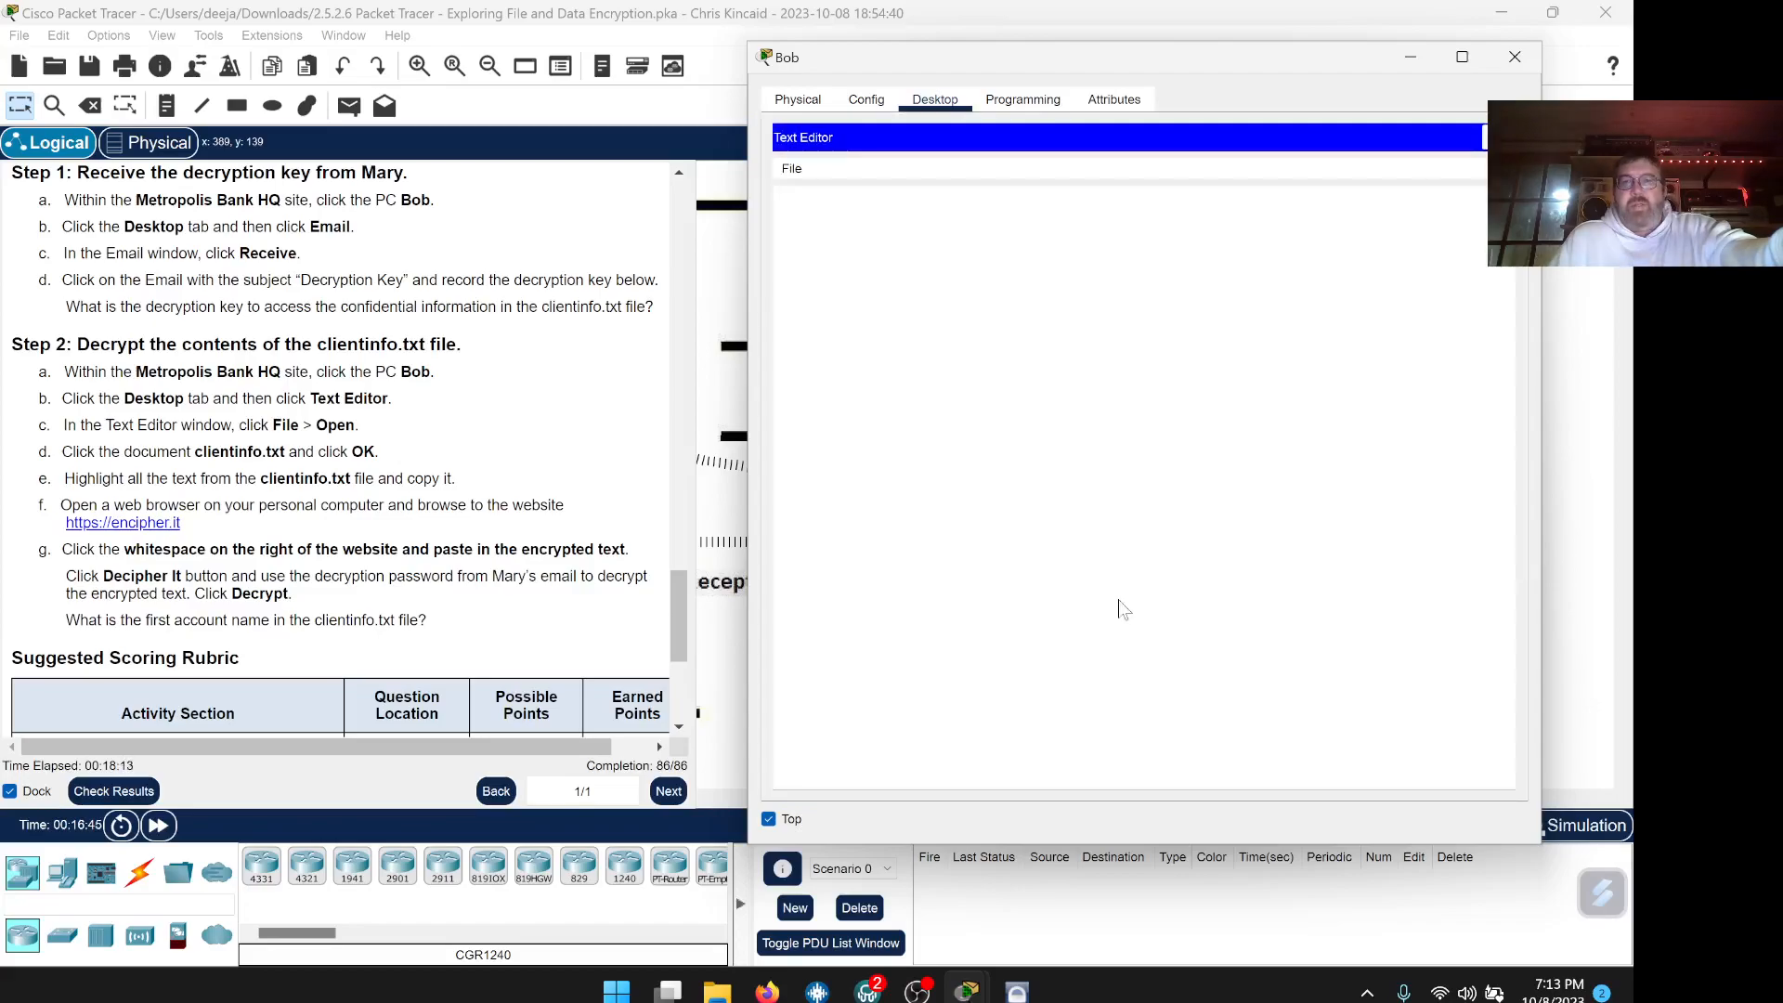
scroll(539, 422, "down", 1)
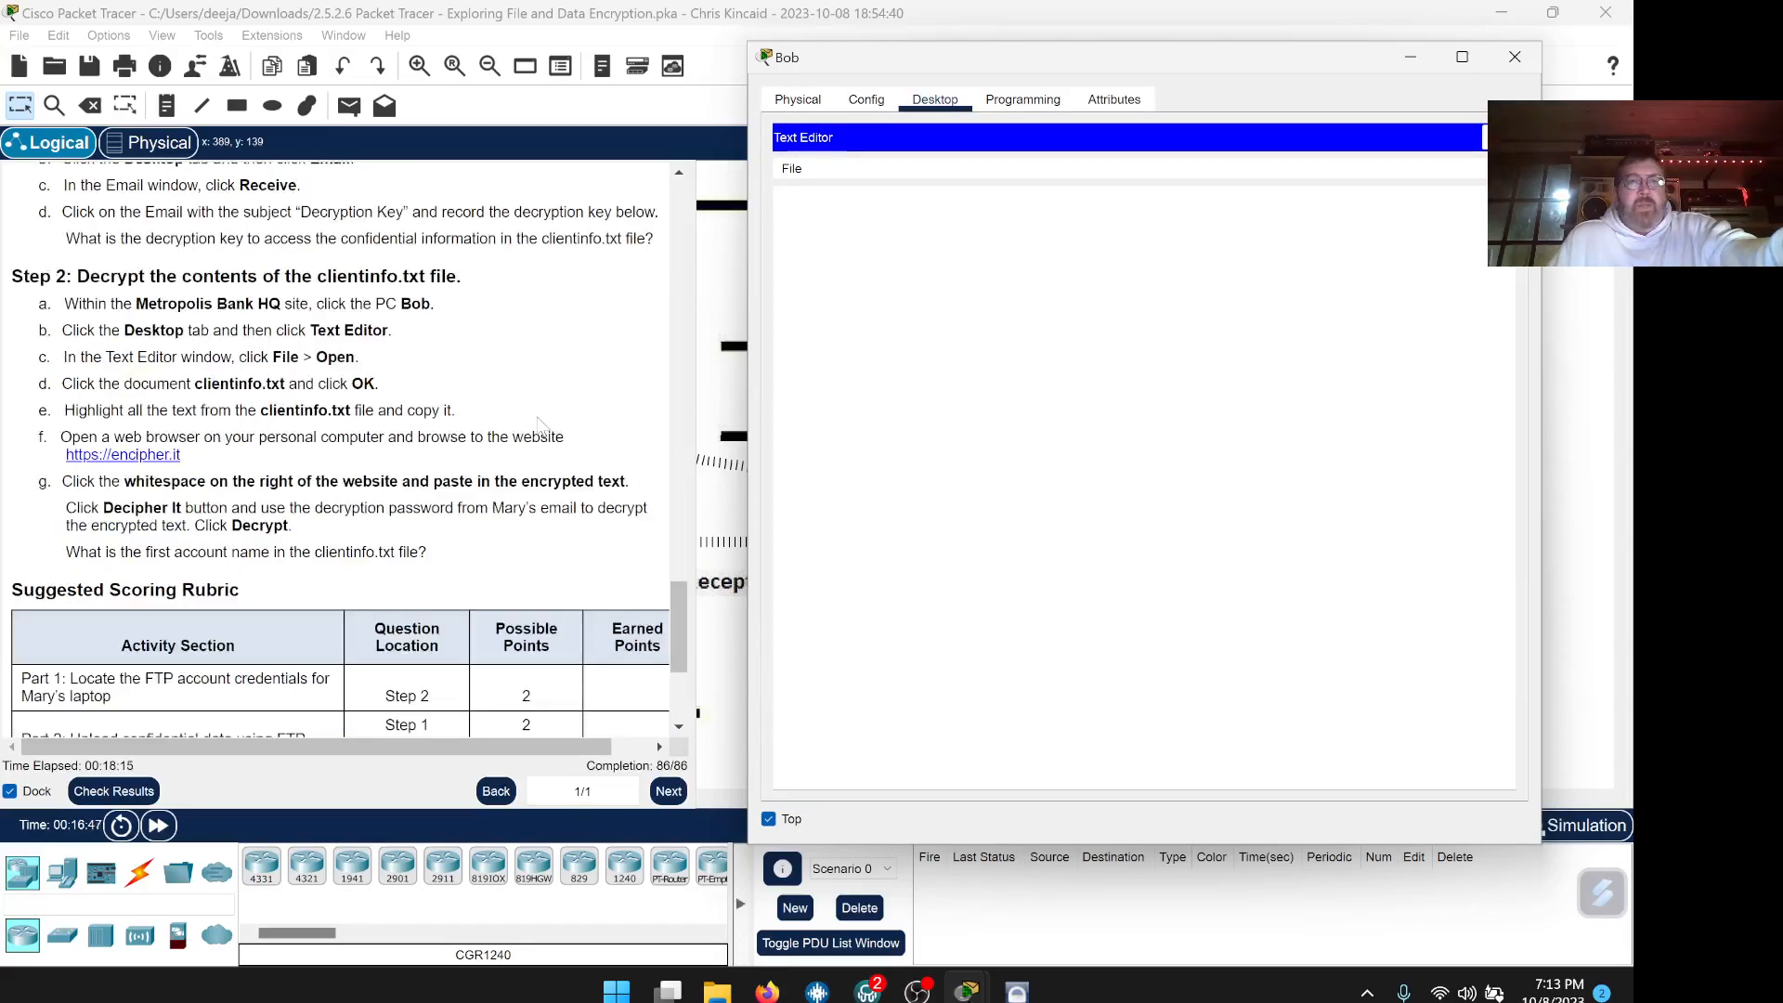
left_click(792, 169)
left_click(820, 215)
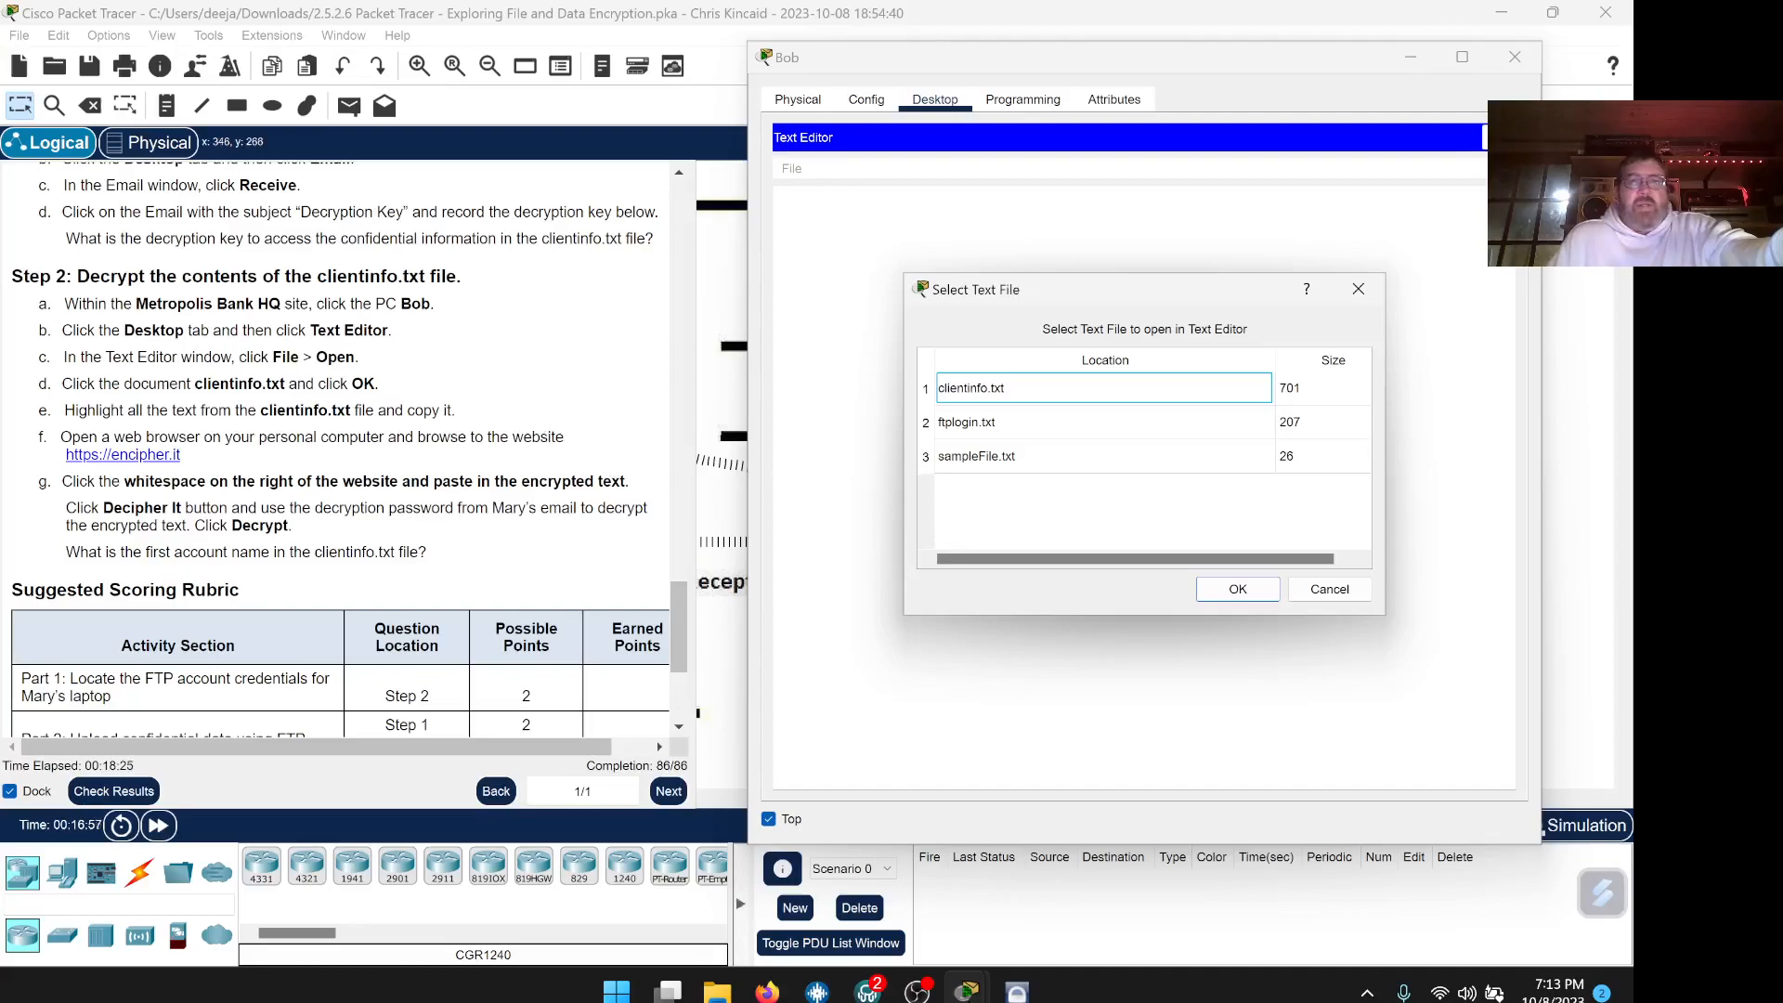
left_click(993, 397)
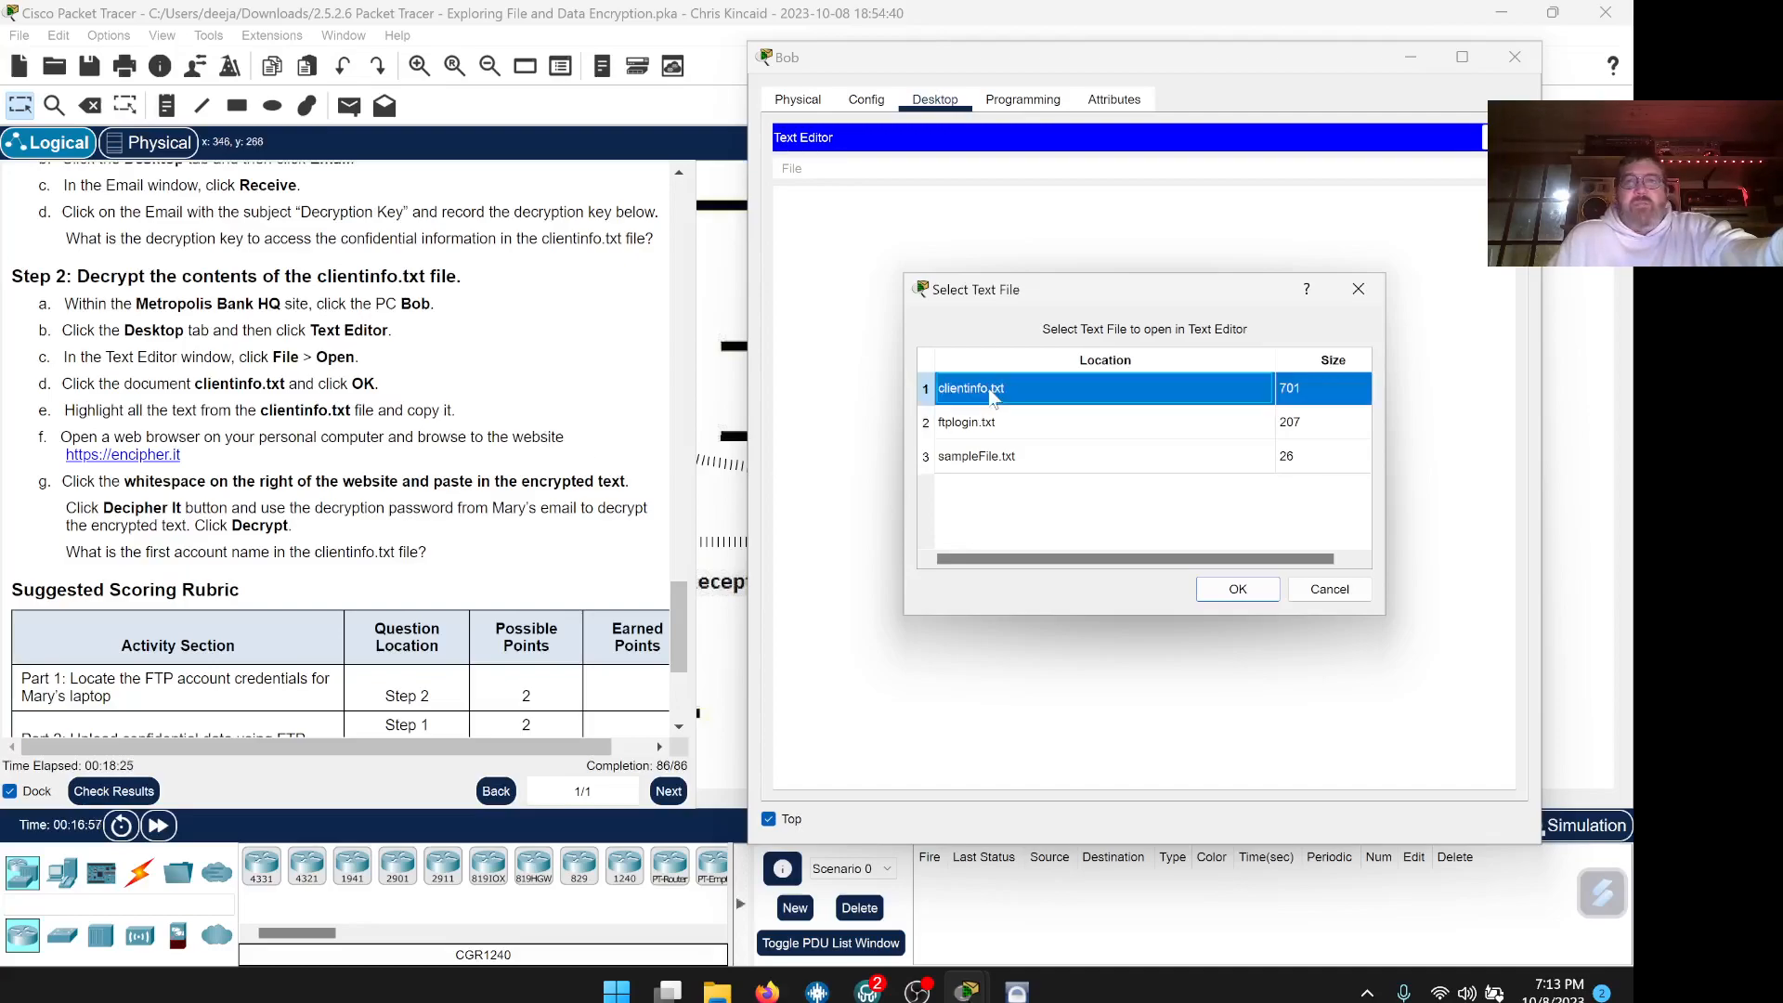
left_click(1238, 589)
Select and copy all of clientinfo.txt's encrypted text
left_click_drag(915, 316, 757, 204)
right_click(900, 269)
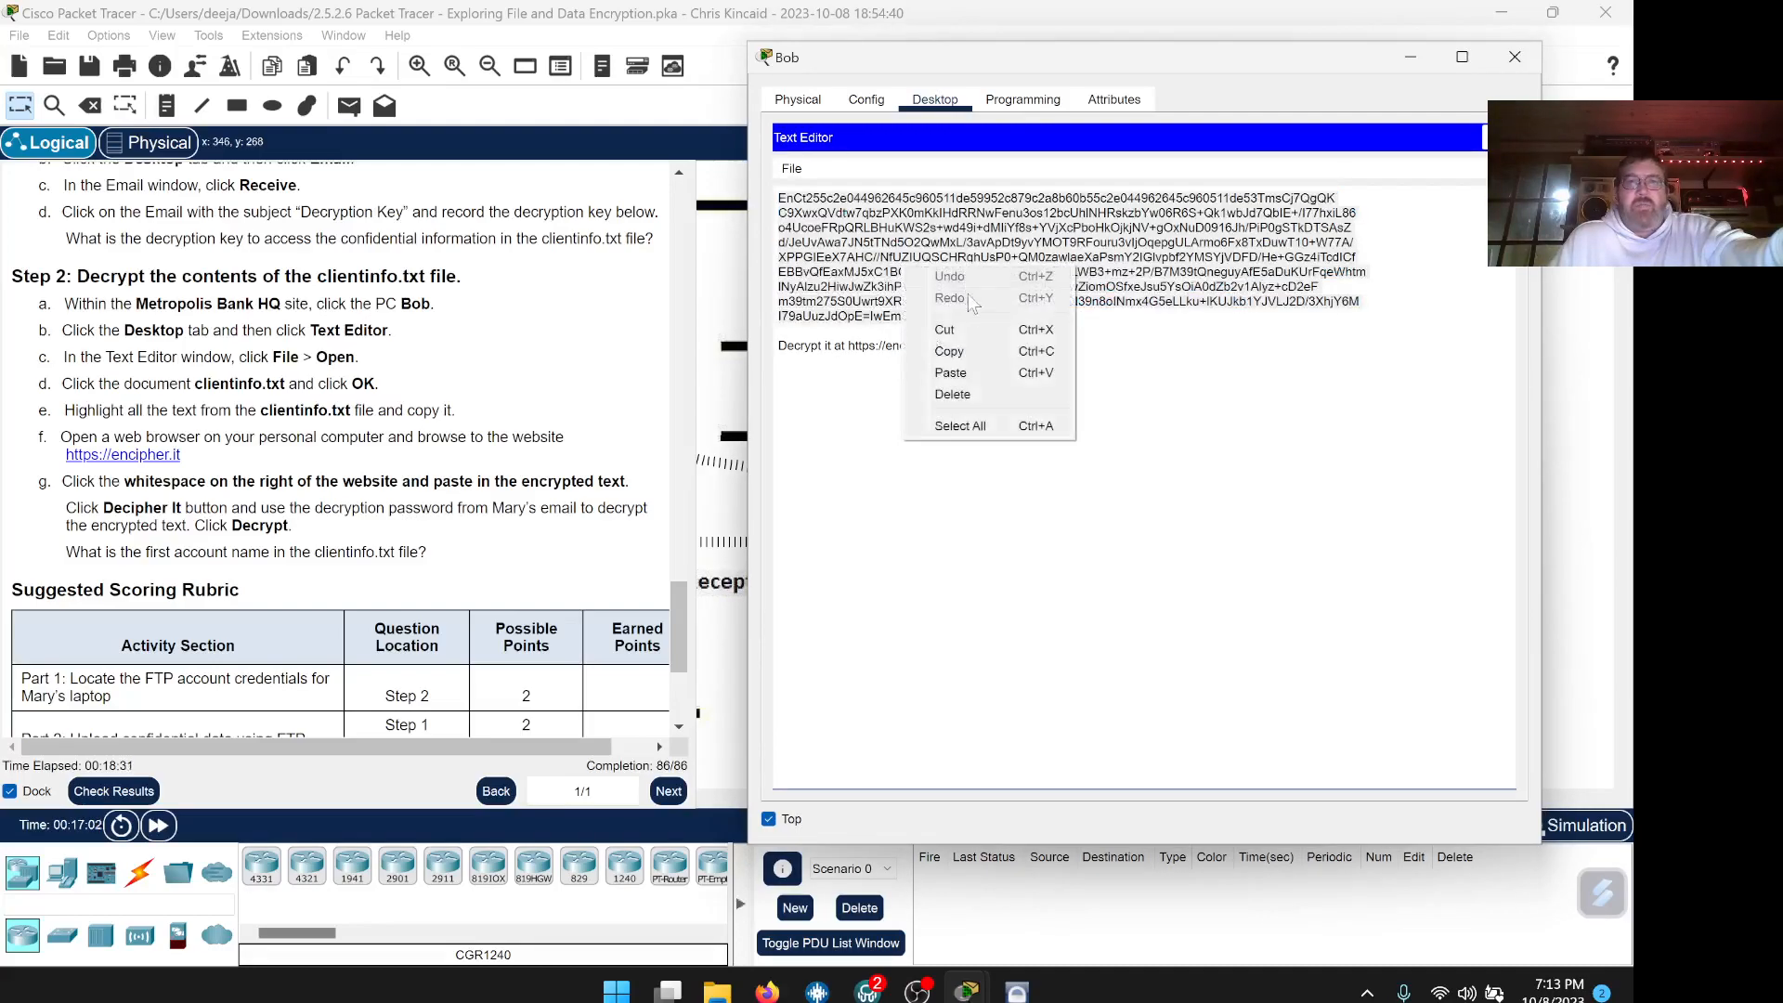
left_click(949, 351)
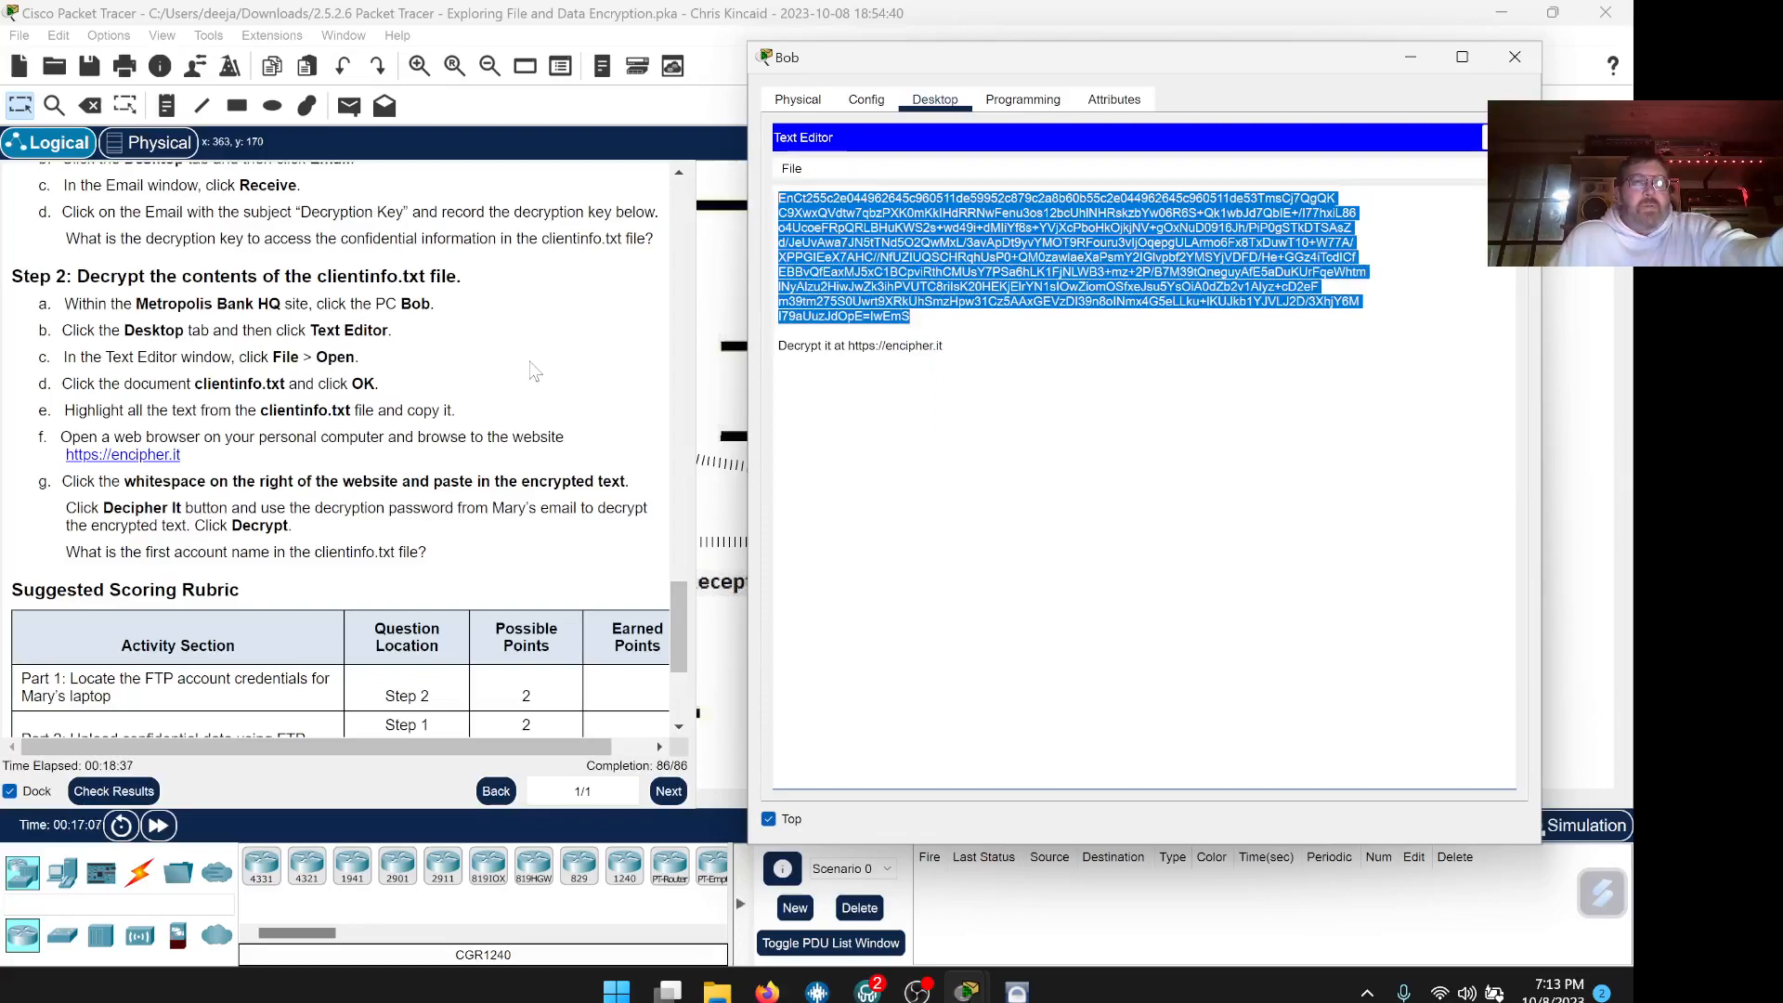
scroll(525, 380, "down", 1)
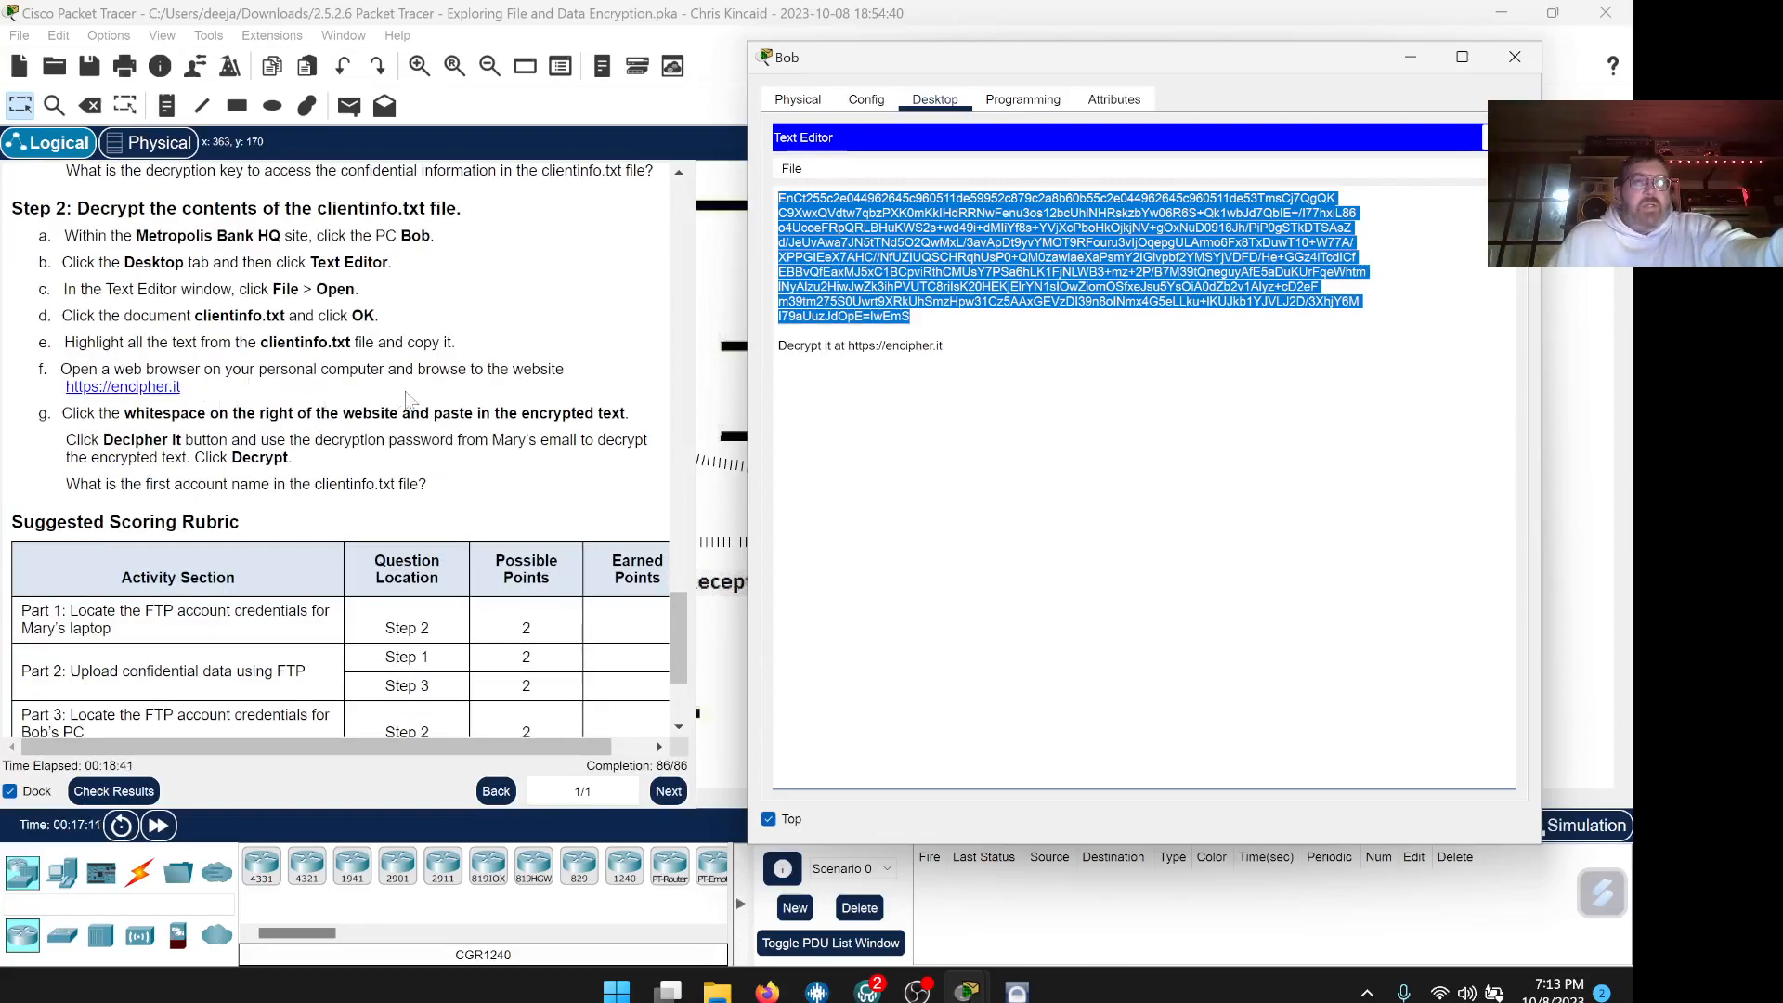
scroll(402, 399, "down", 1)
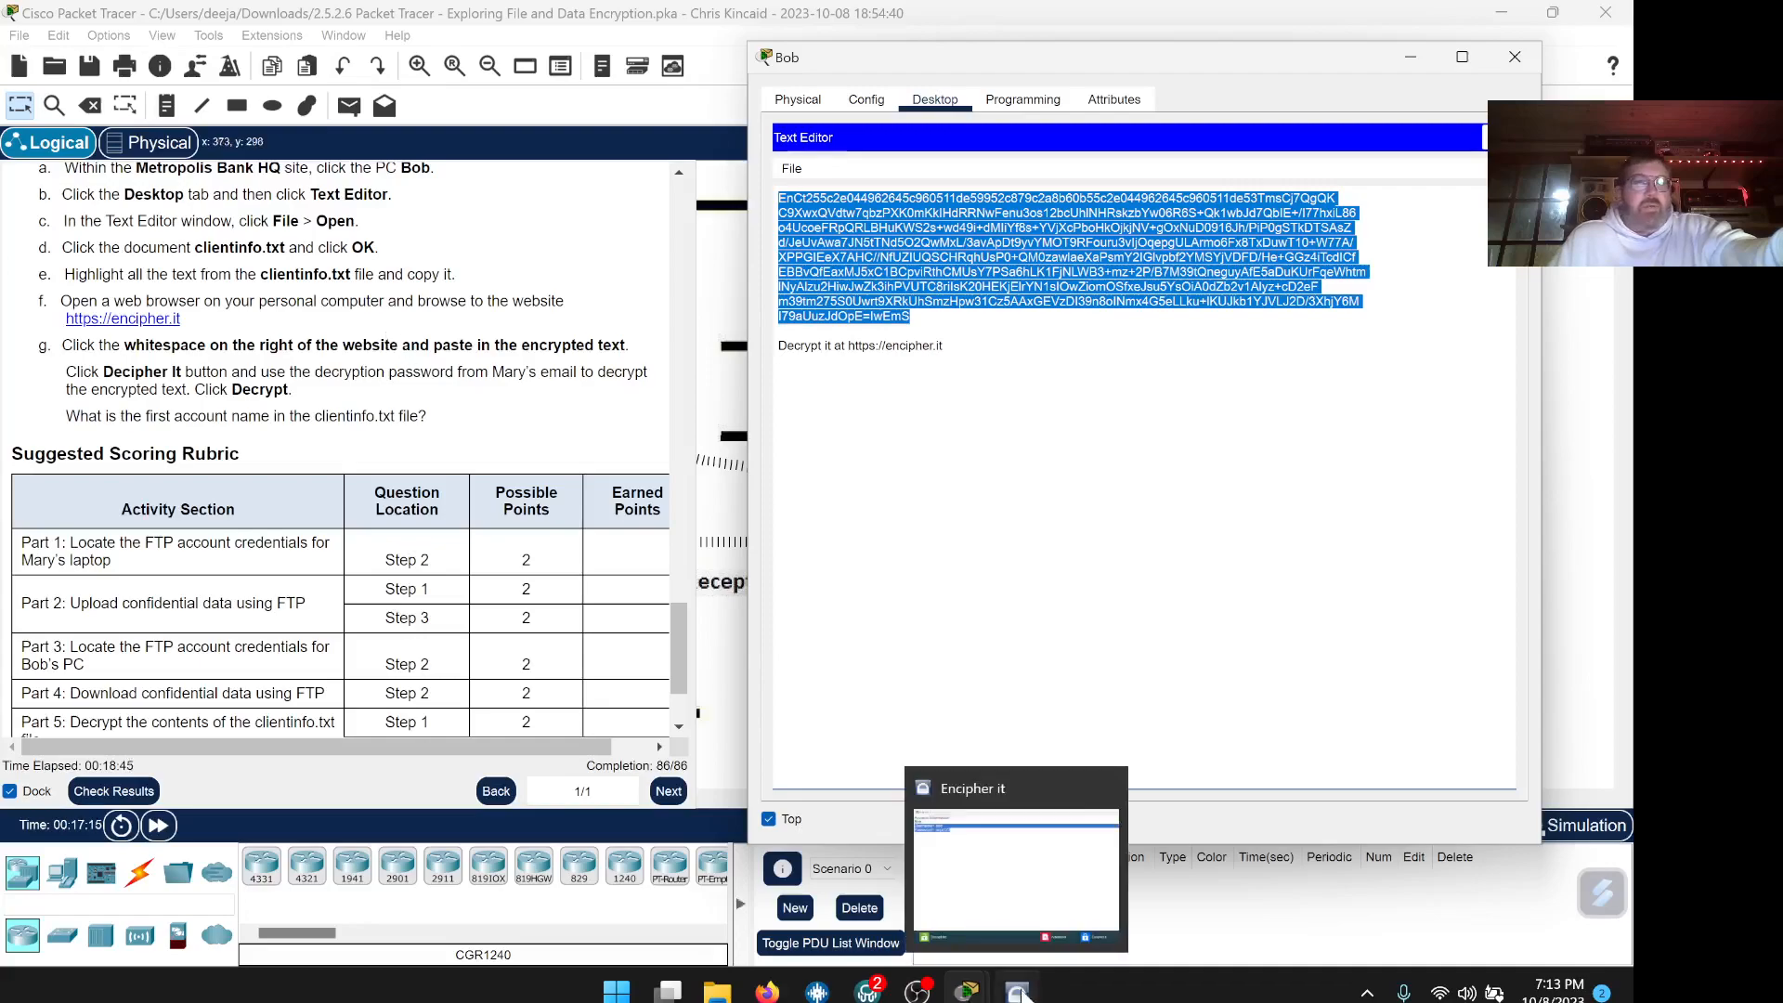
left_click(1022, 992)
Replace Encipher.it's old text with the pasted clientinfo.txt ciphertext and start Decipher It
left_click_drag(891, 58, 1424, 157)
left_click_drag(558, 189, 1129, 224)
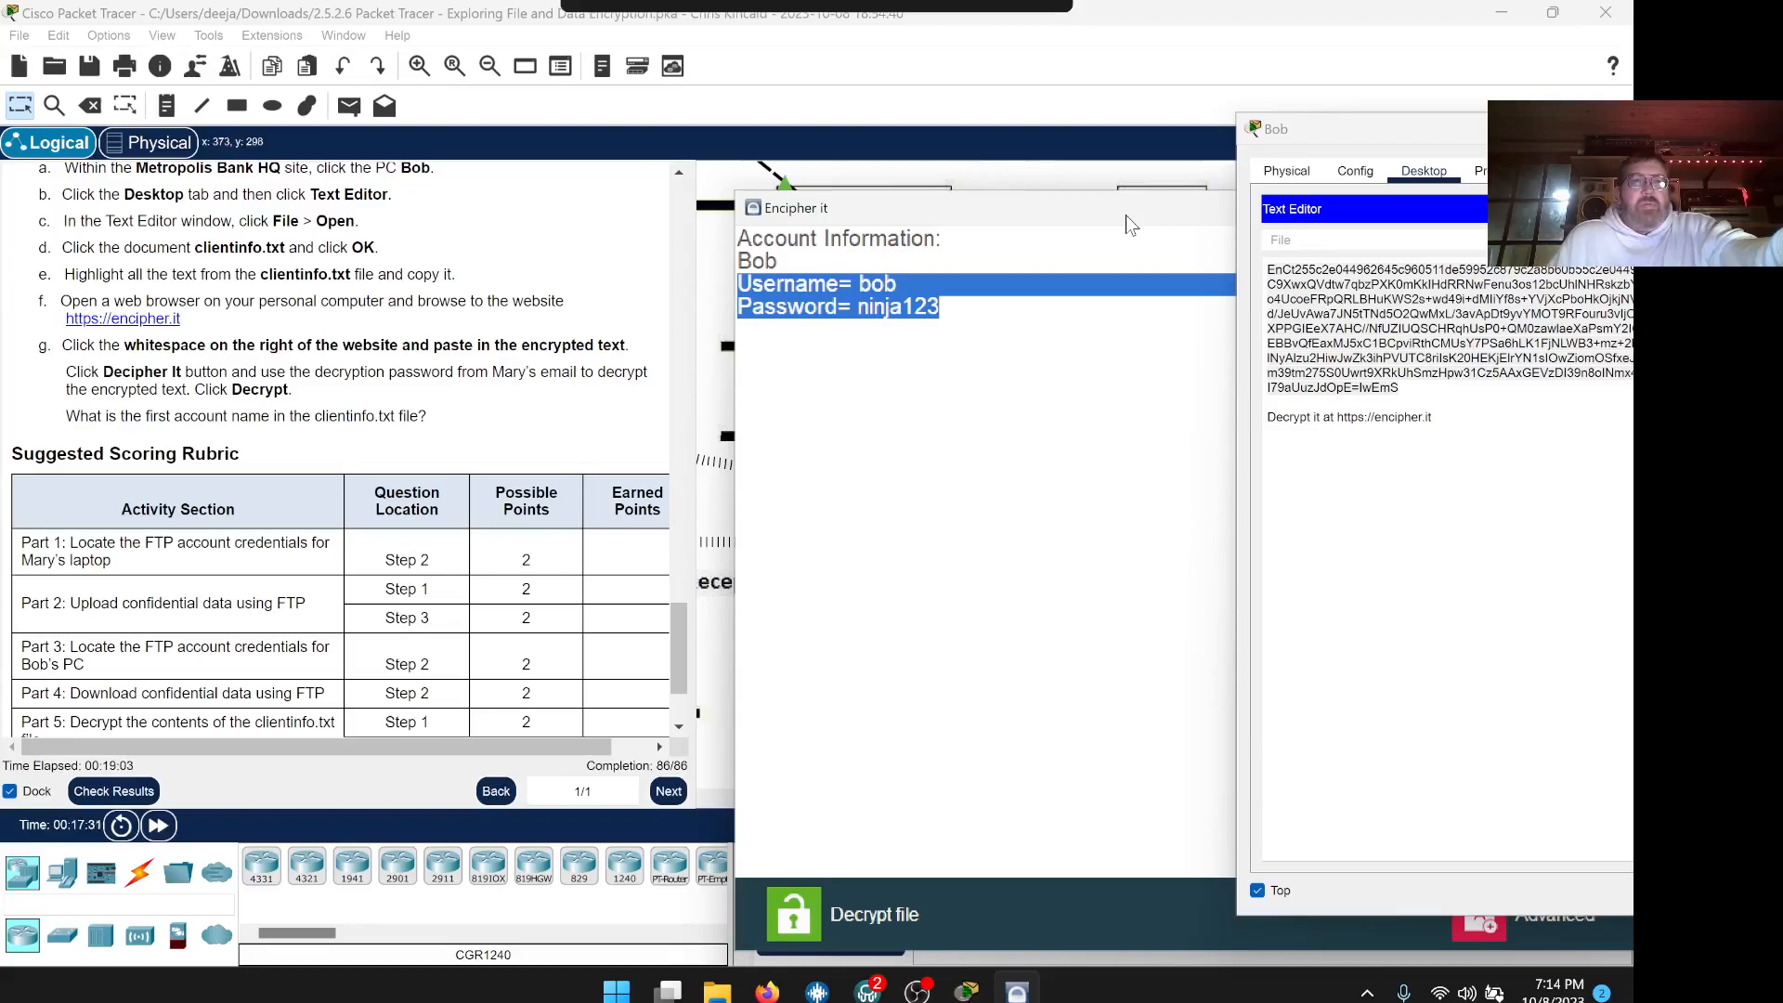
left_click_drag(1125, 214, 835, 164)
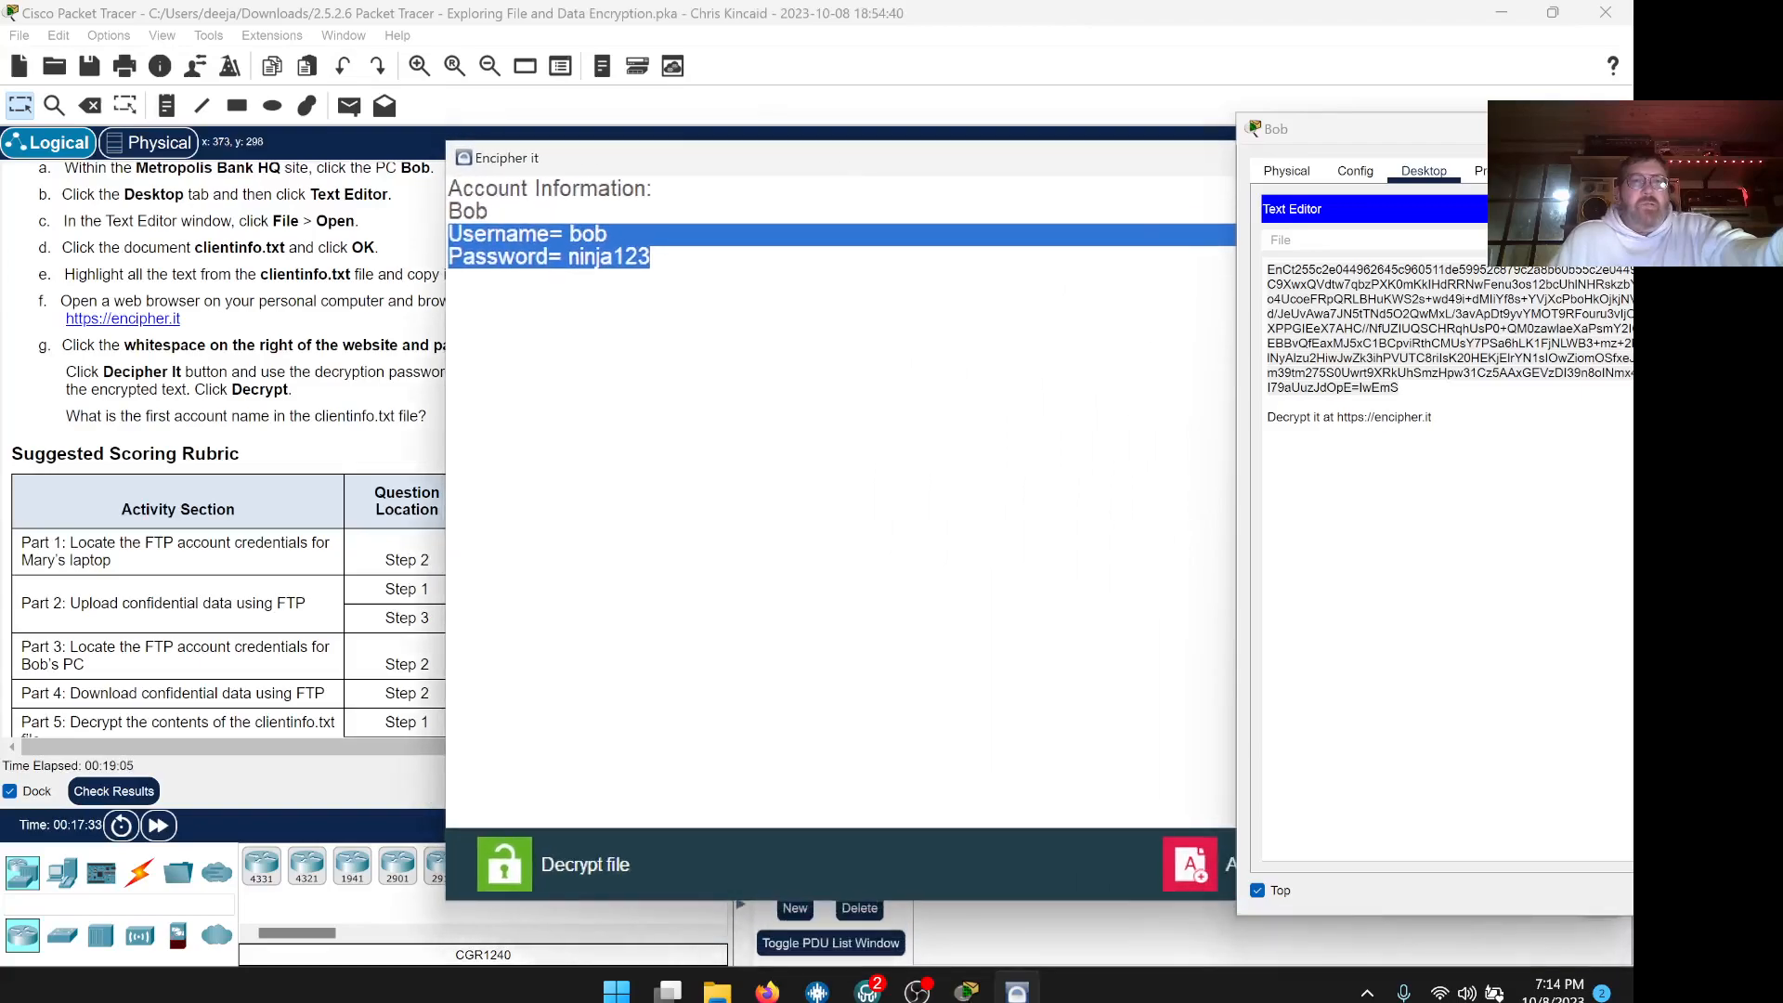
left_click_drag(650, 258, 450, 186)
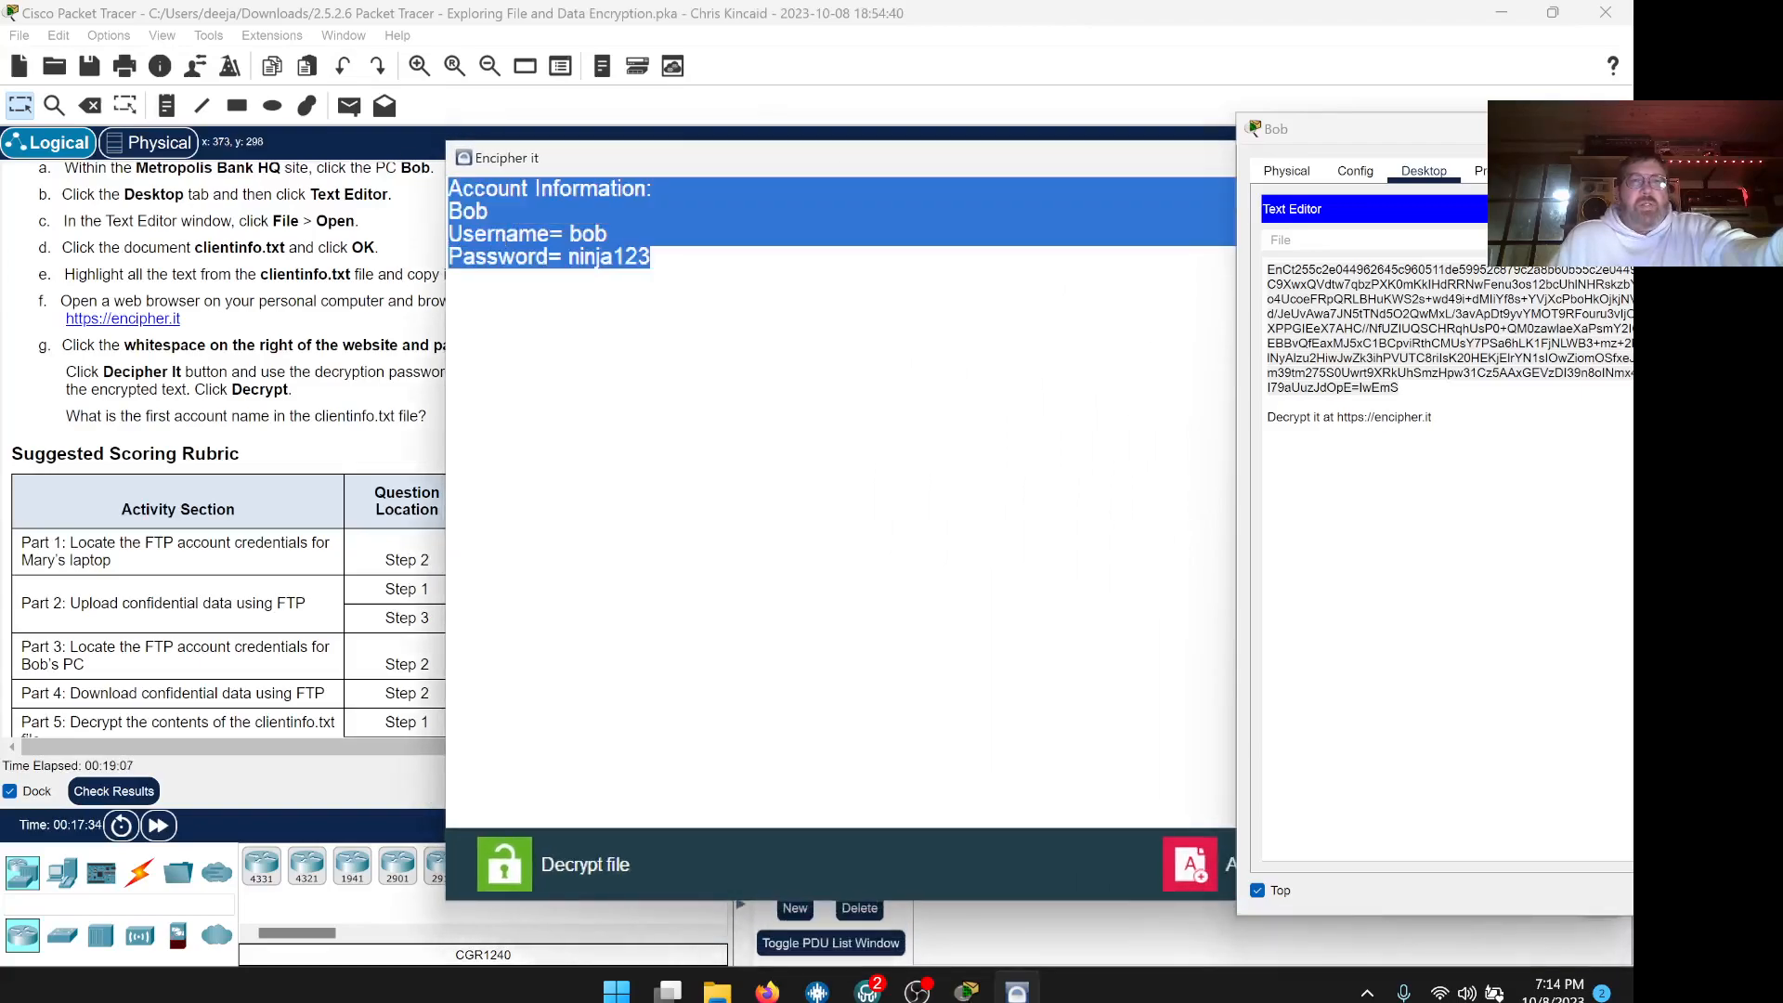
right_click(450, 178)
left_click(547, 246)
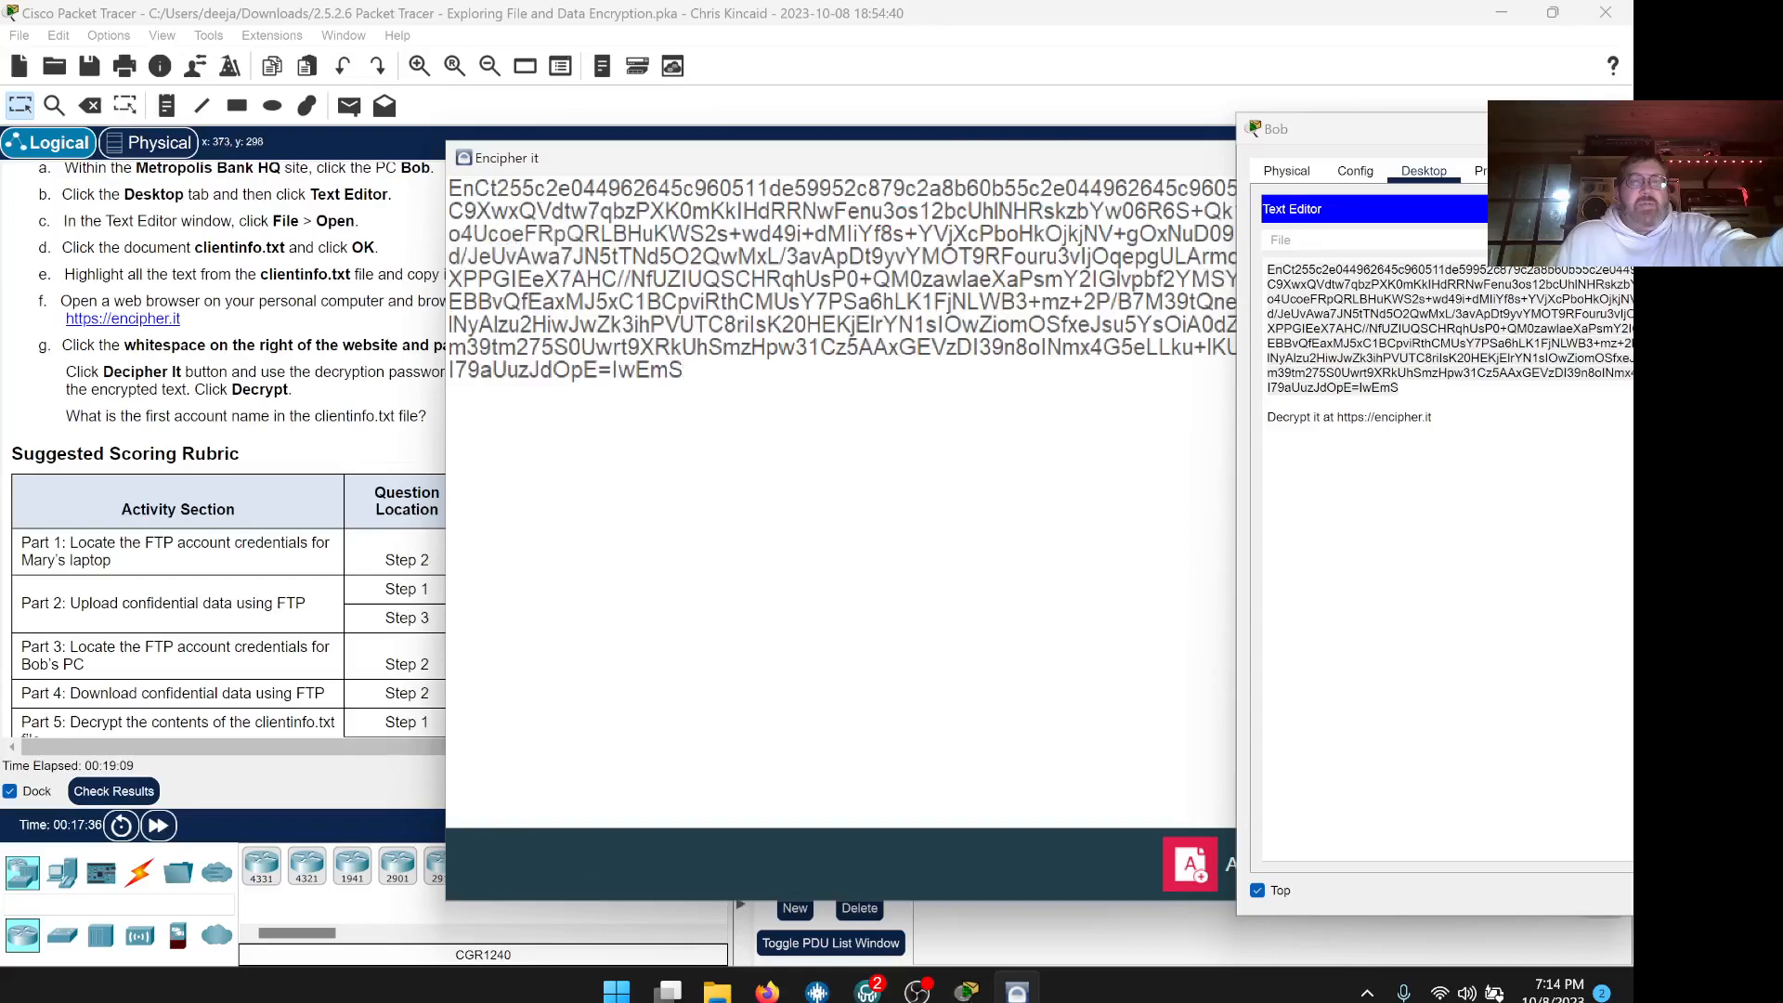
left_click_drag(1012, 167, 649, 163)
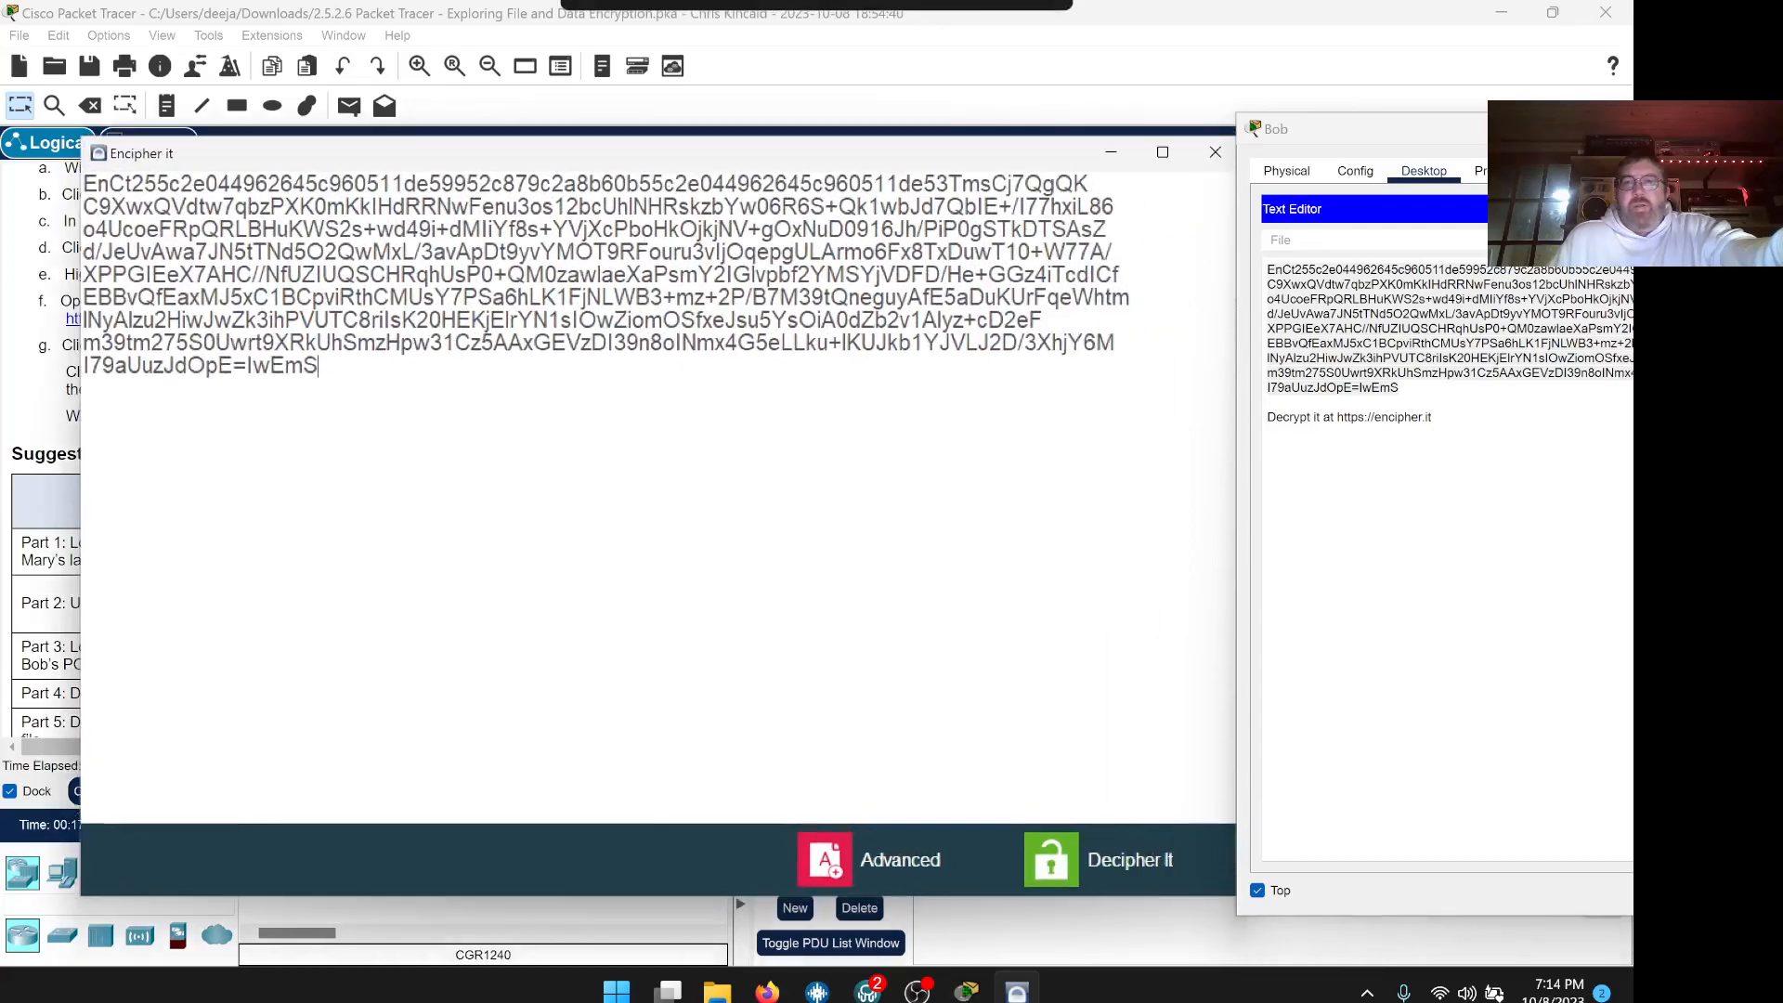
left_click(1202, 858)
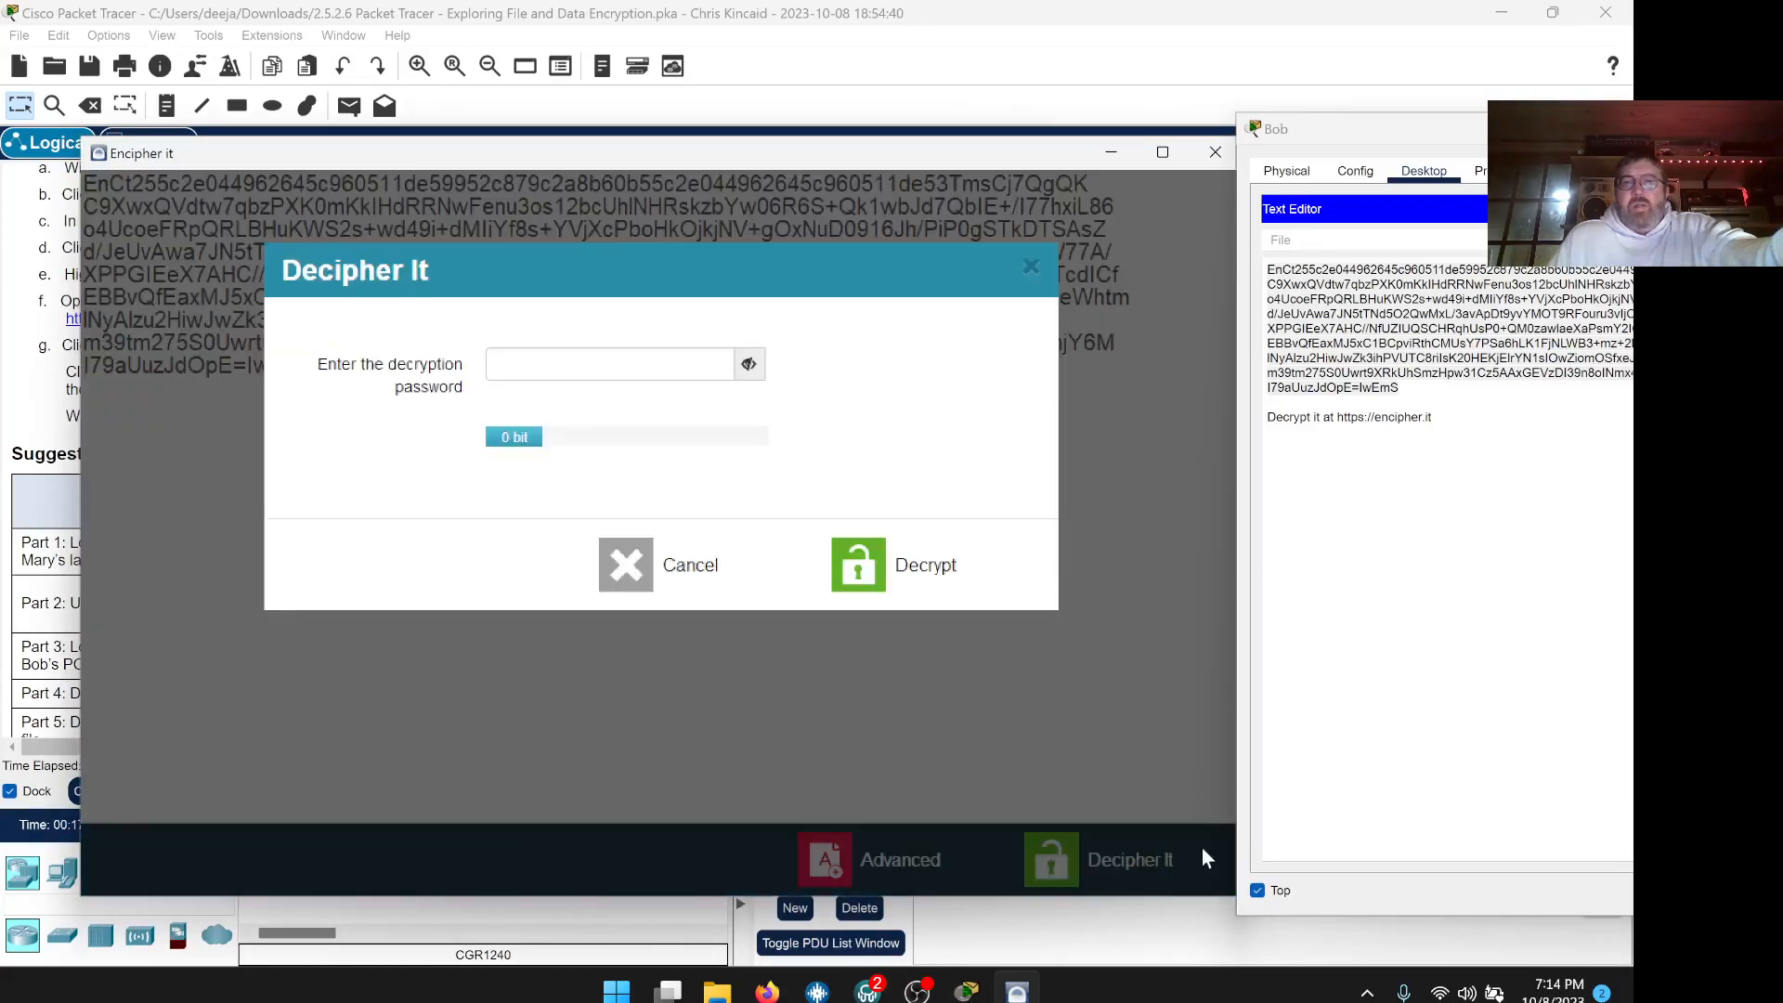
Decrypt the ciphertext using the decryption key noted in the lab PDF
left_click(767, 992)
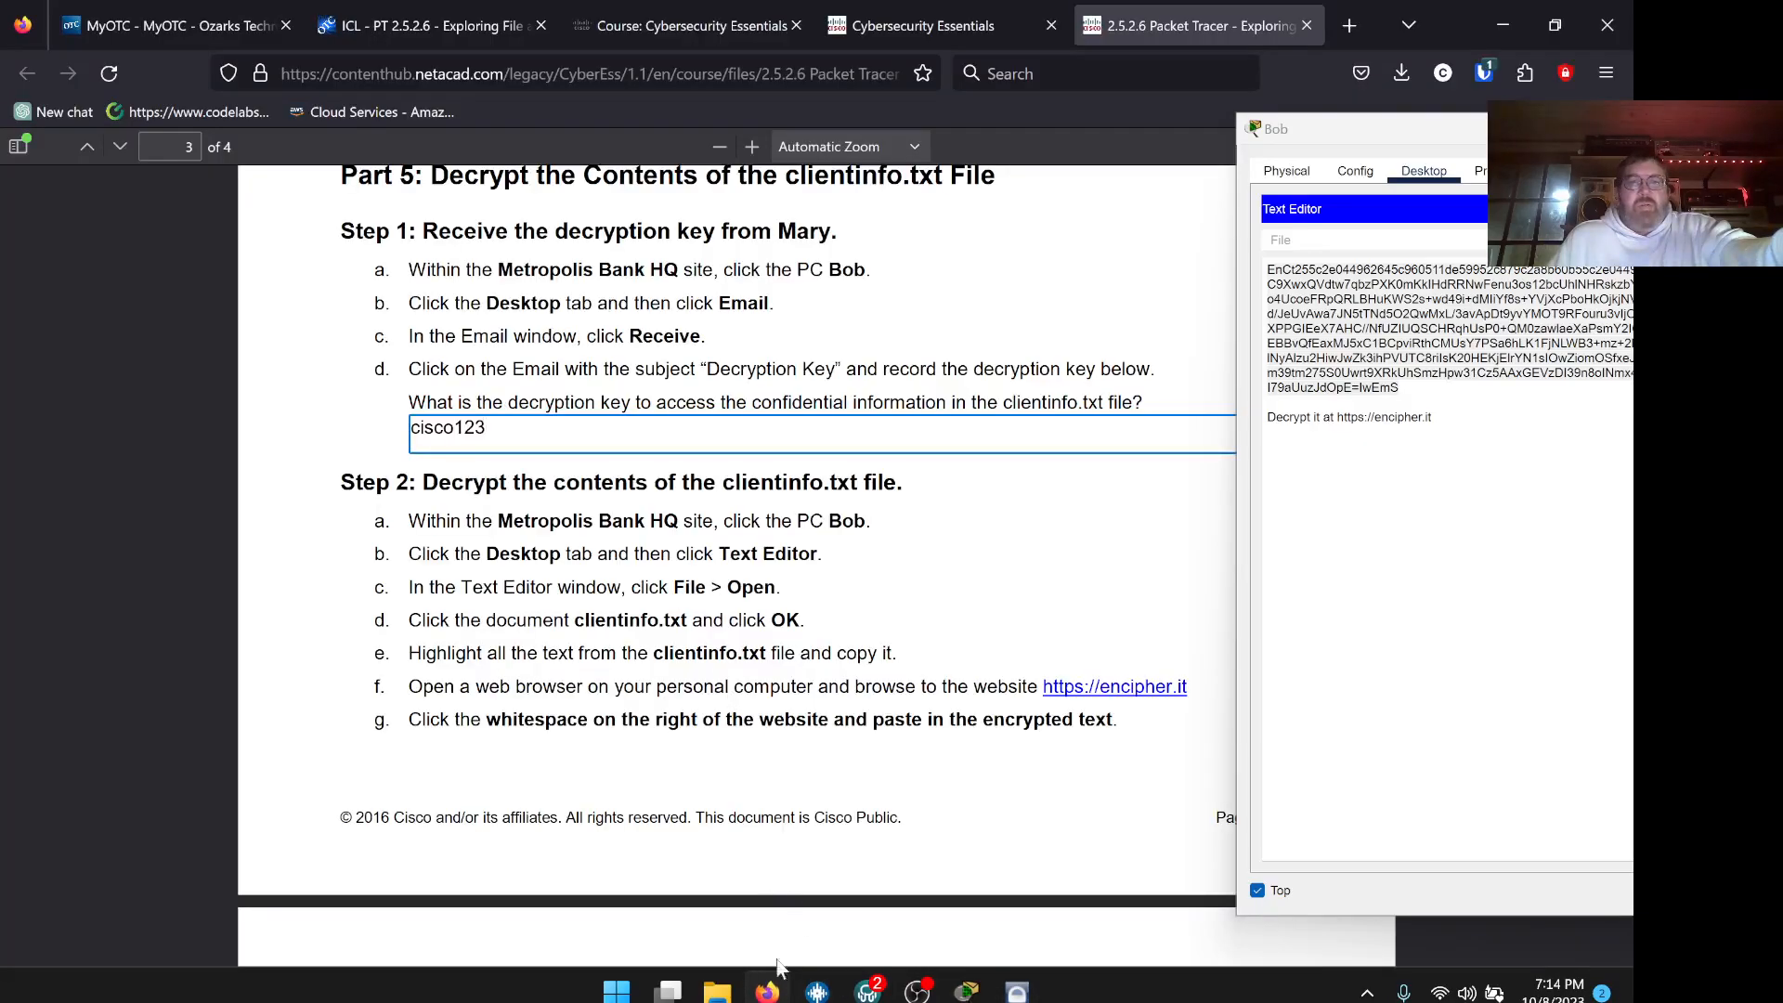
left_click(817, 992)
left_click(607, 362)
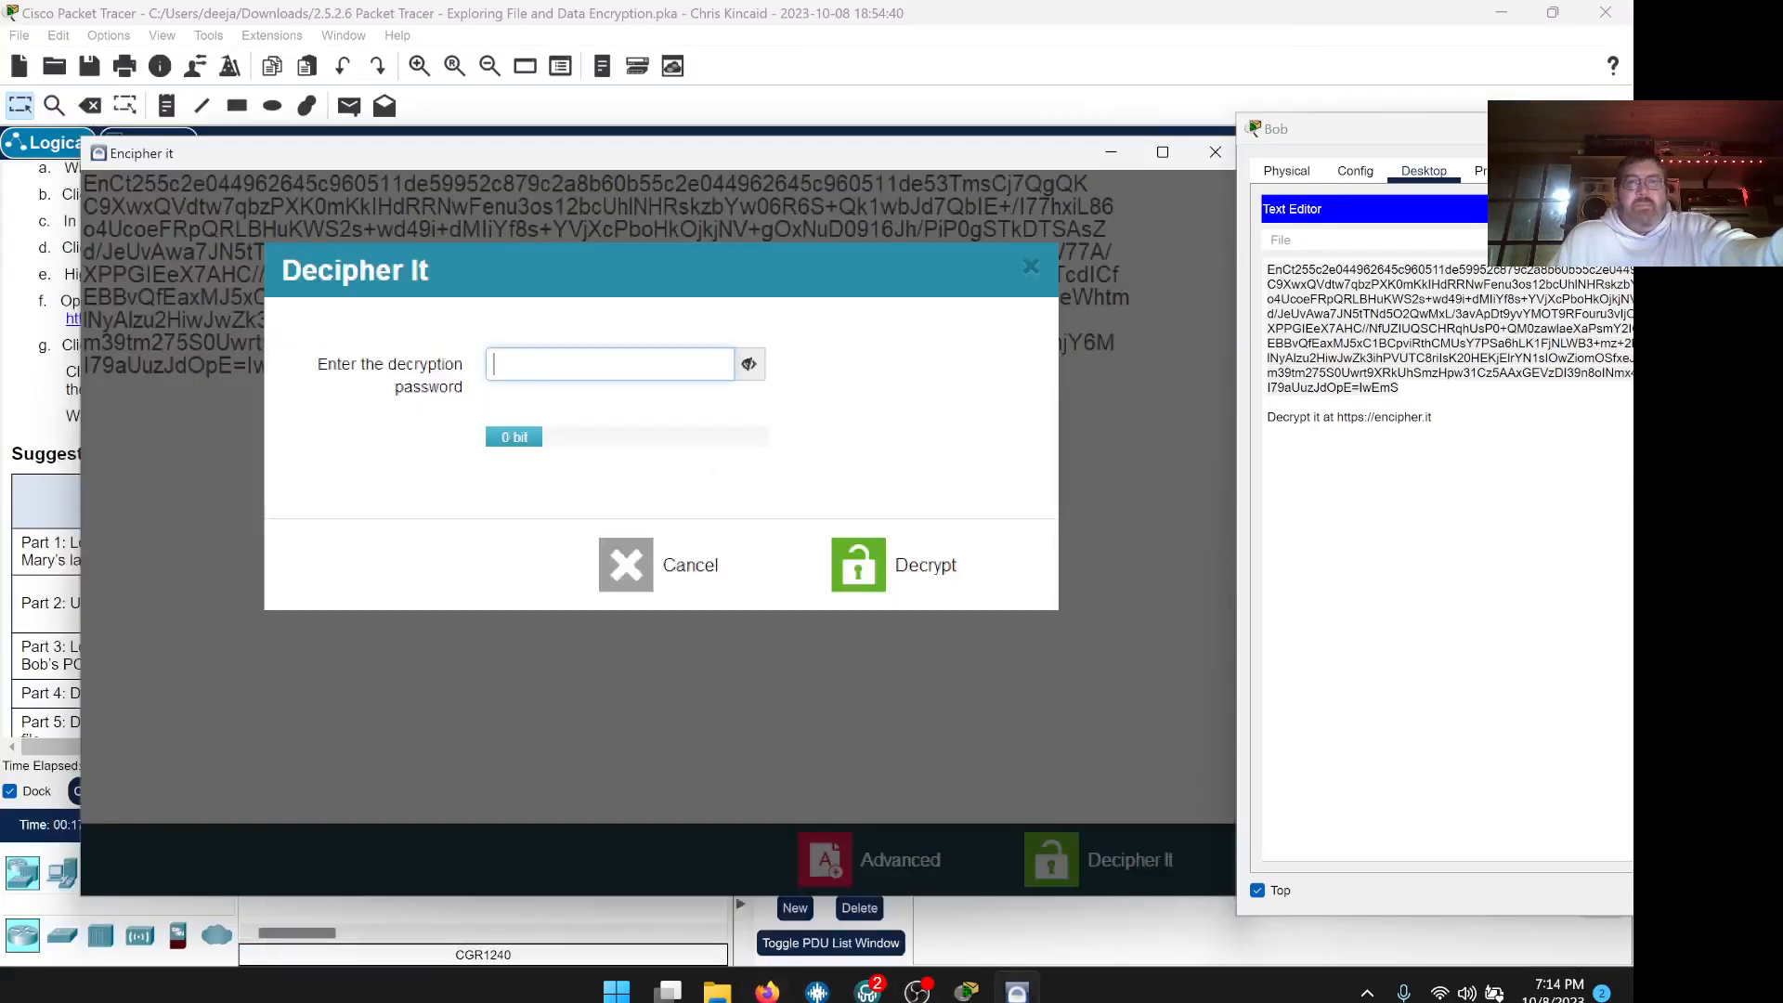
type("••••••••")
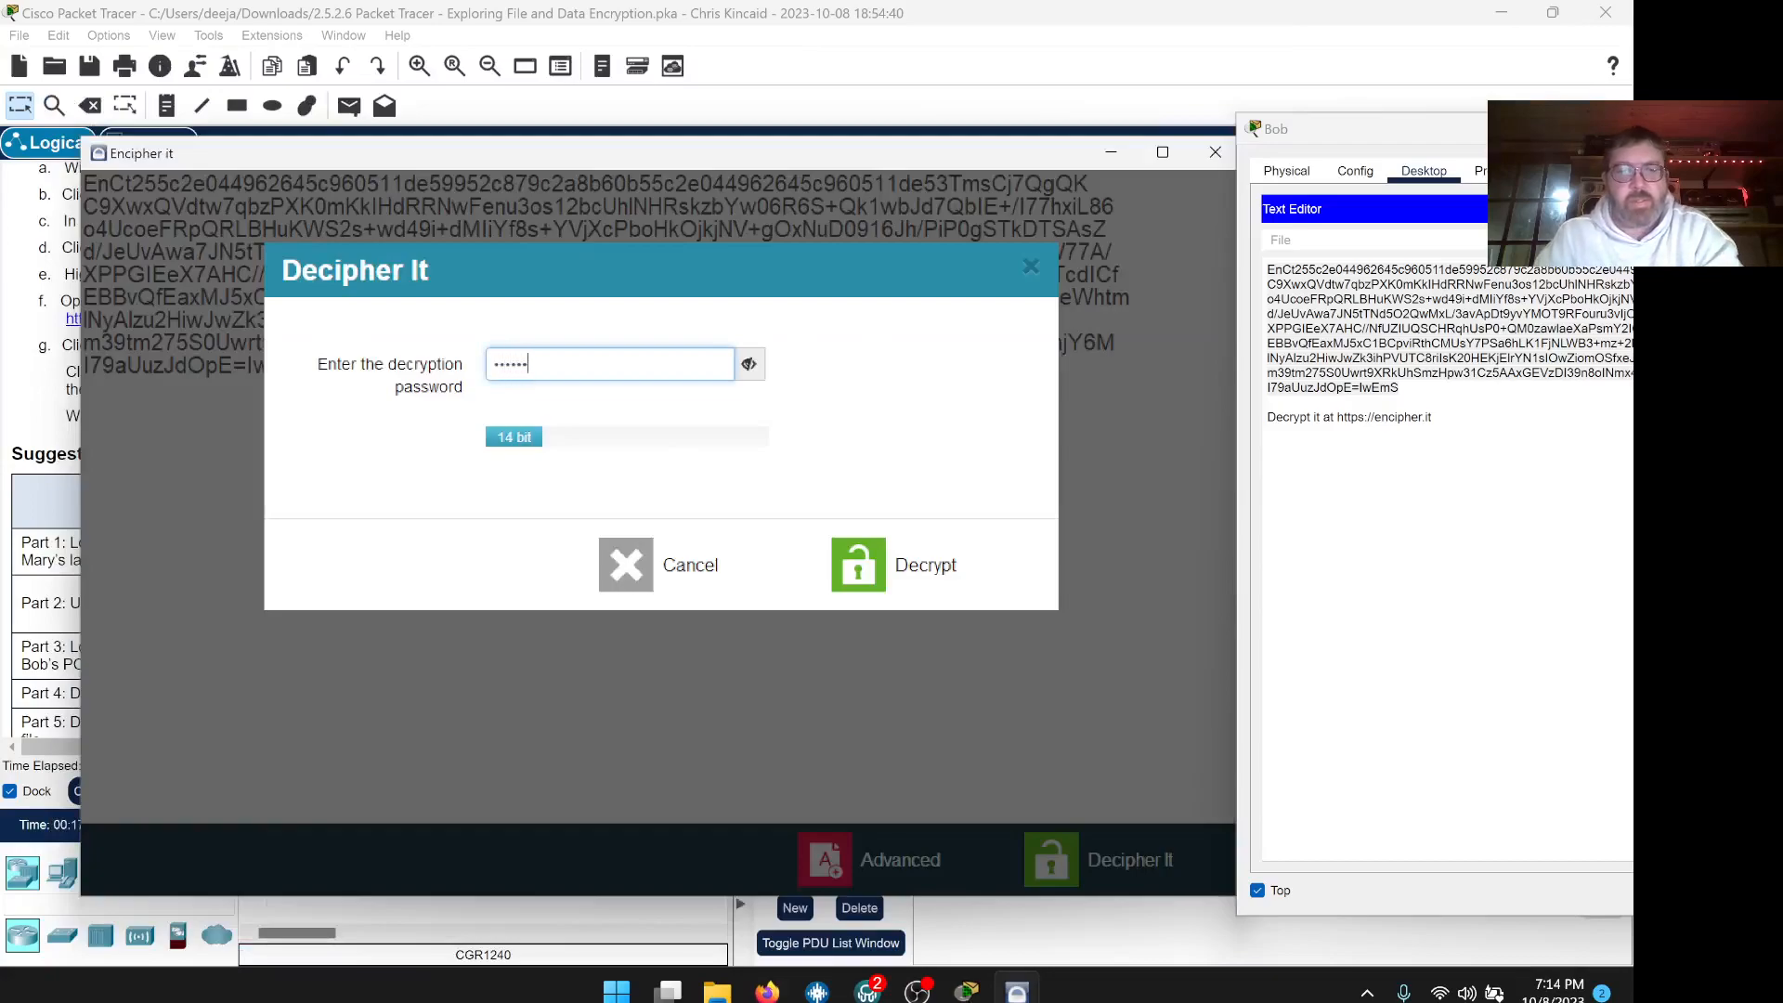
left_click(869, 558)
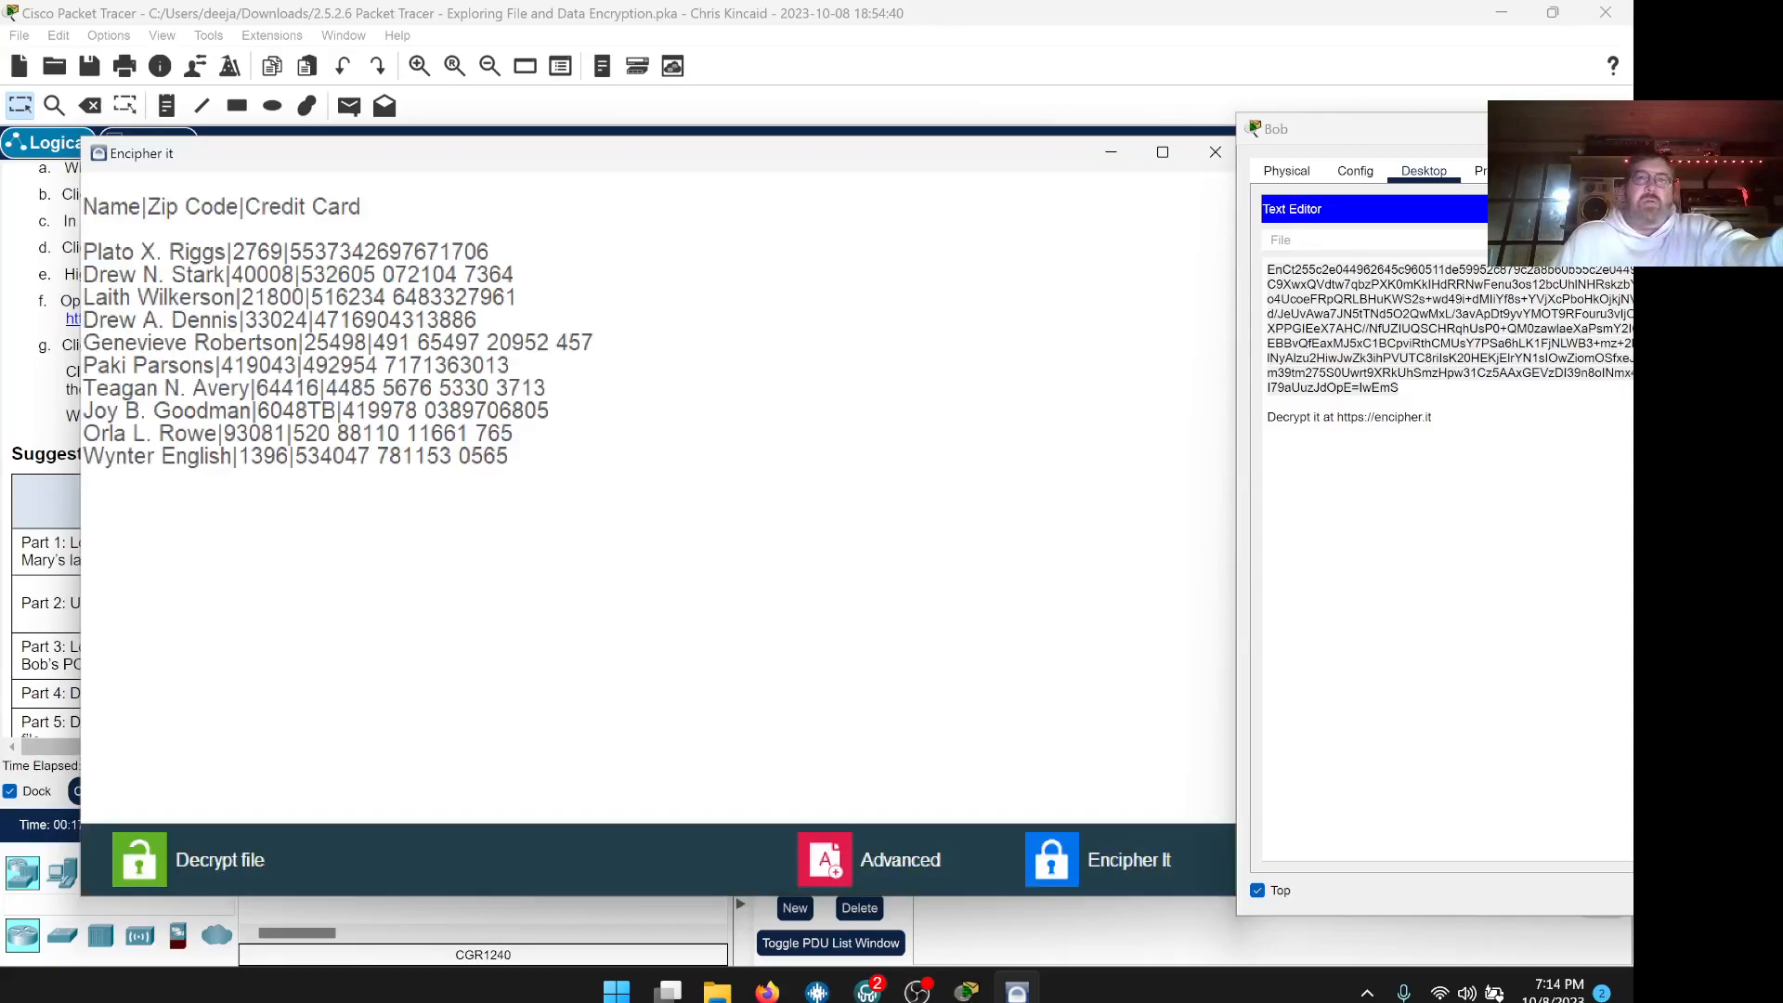
Copy the first account name from the decrypted client list
left_click_drag(604, 163, 1122, 290)
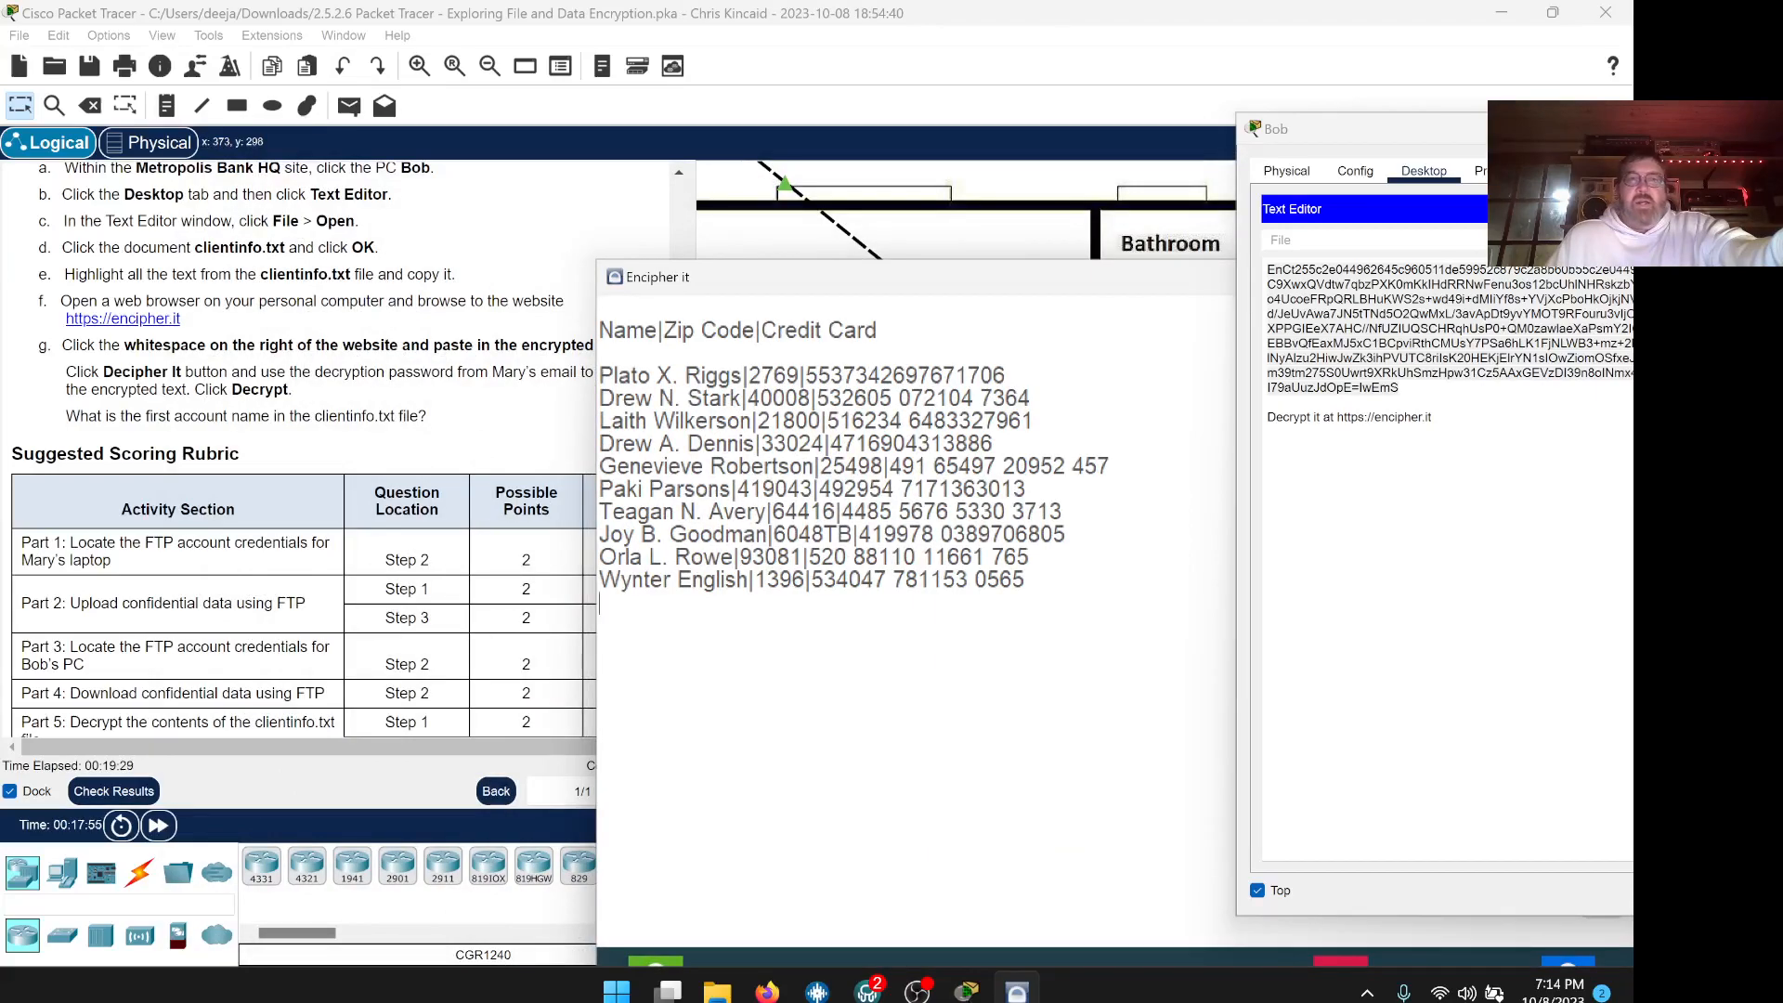
left_click_drag(744, 376, 600, 376)
right_click(625, 376)
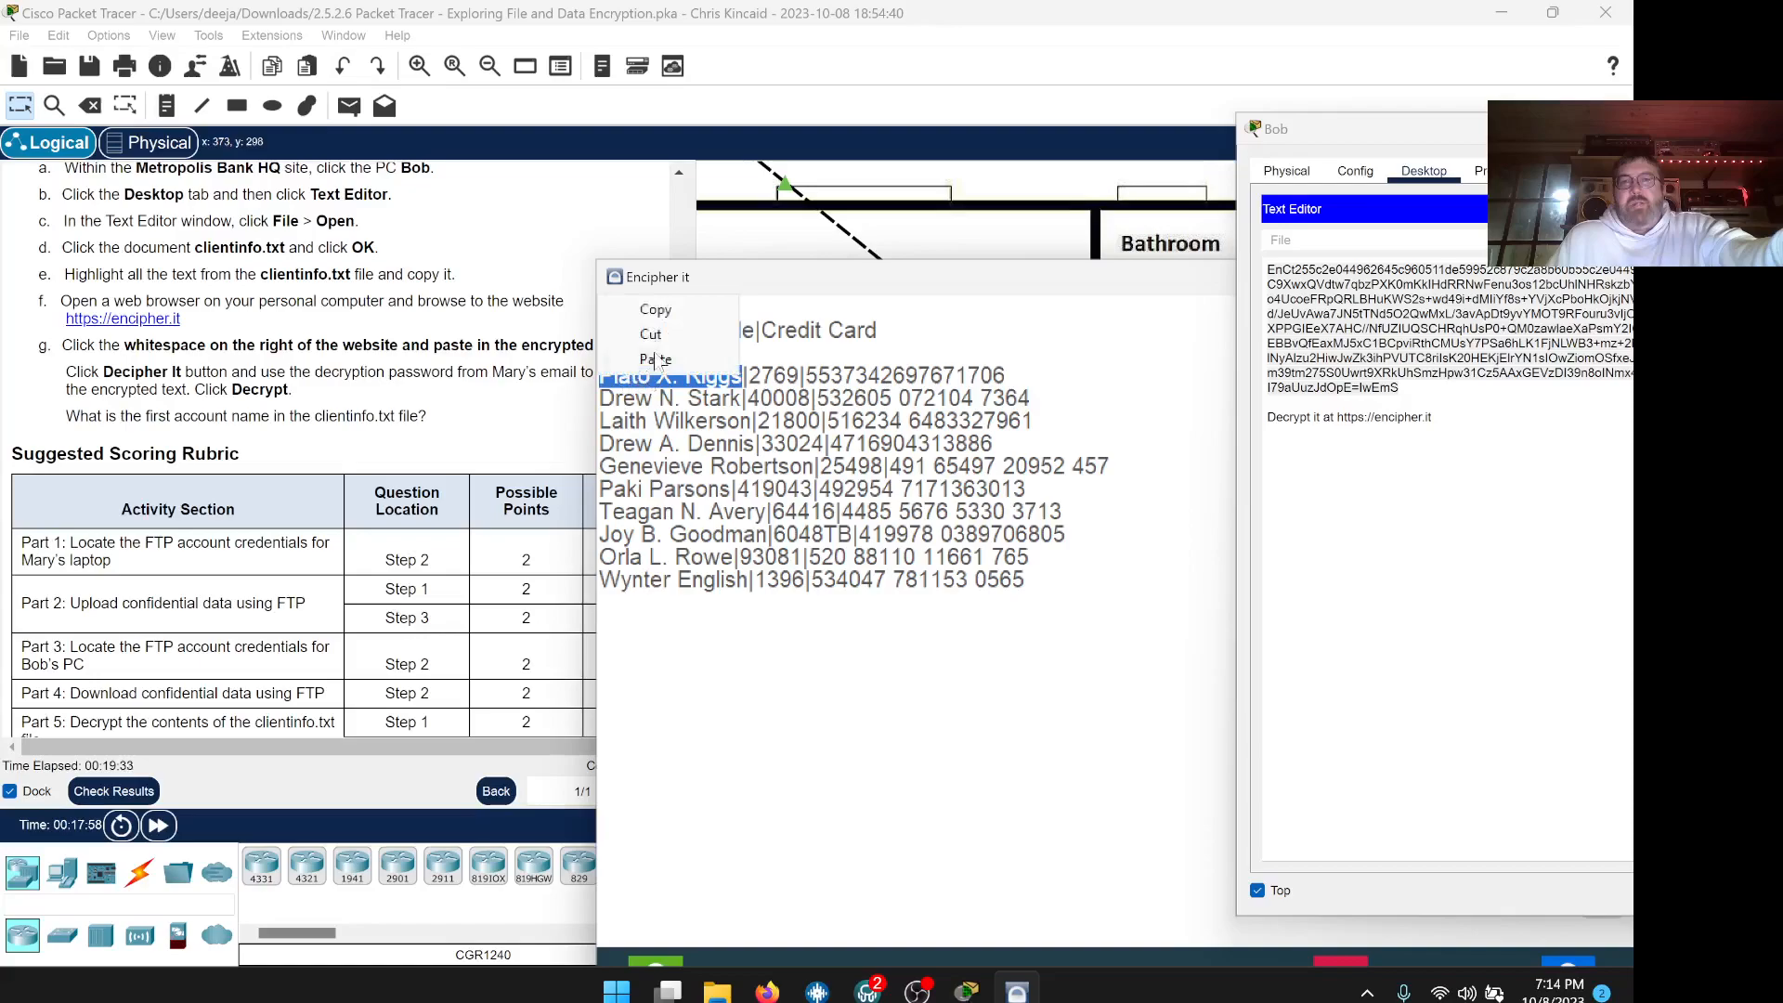
left_click(659, 313)
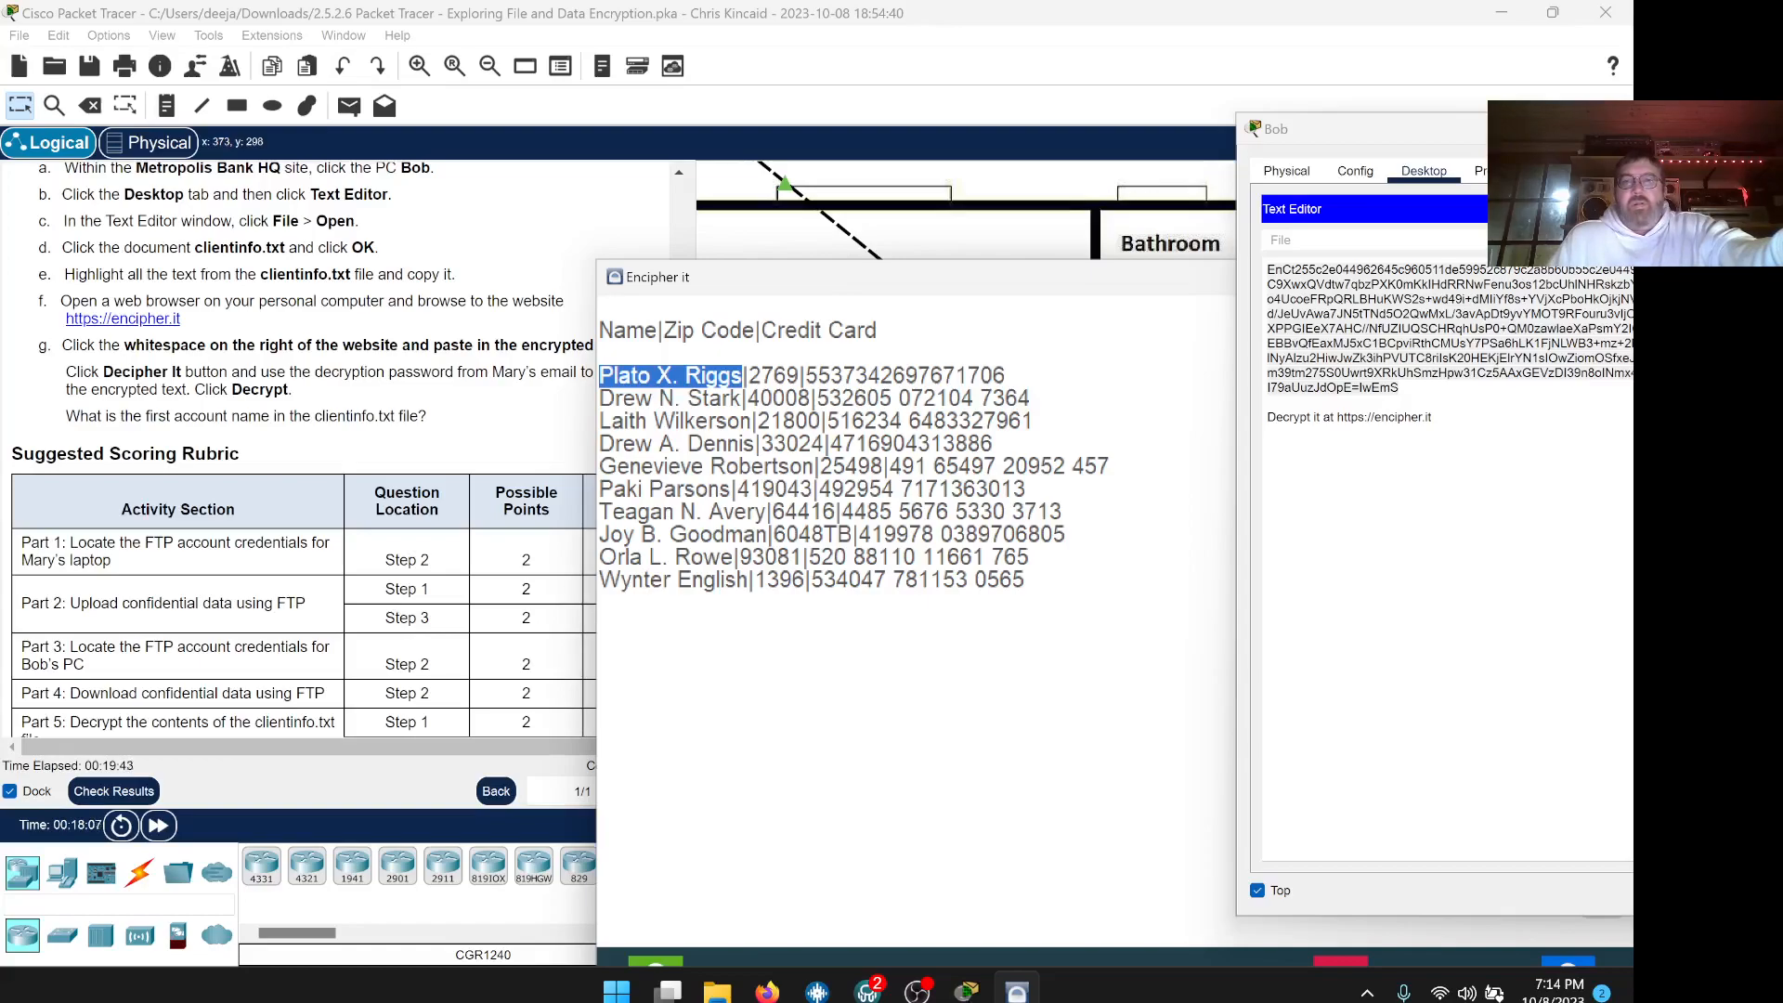
left_click_drag(787, 279, 3, 111)
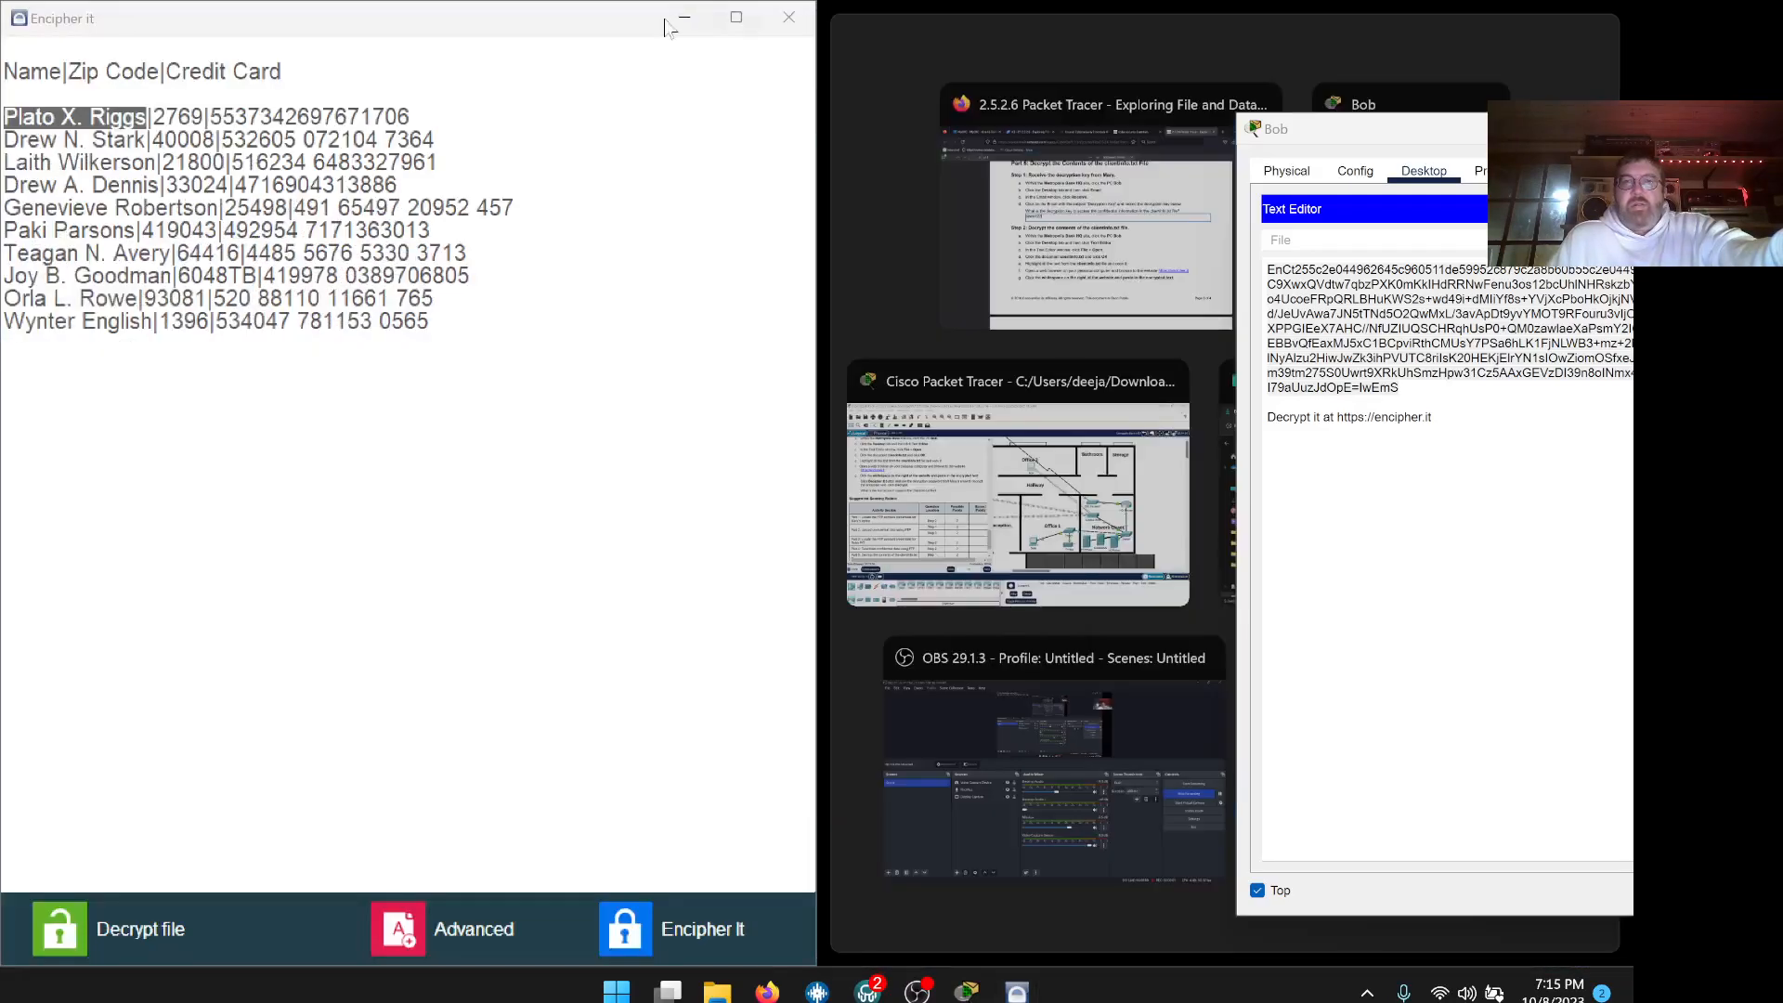
Paste the first account name into the lab PDF's answer field and return to Packet Tracer
left_click(928, 56)
left_click(767, 992)
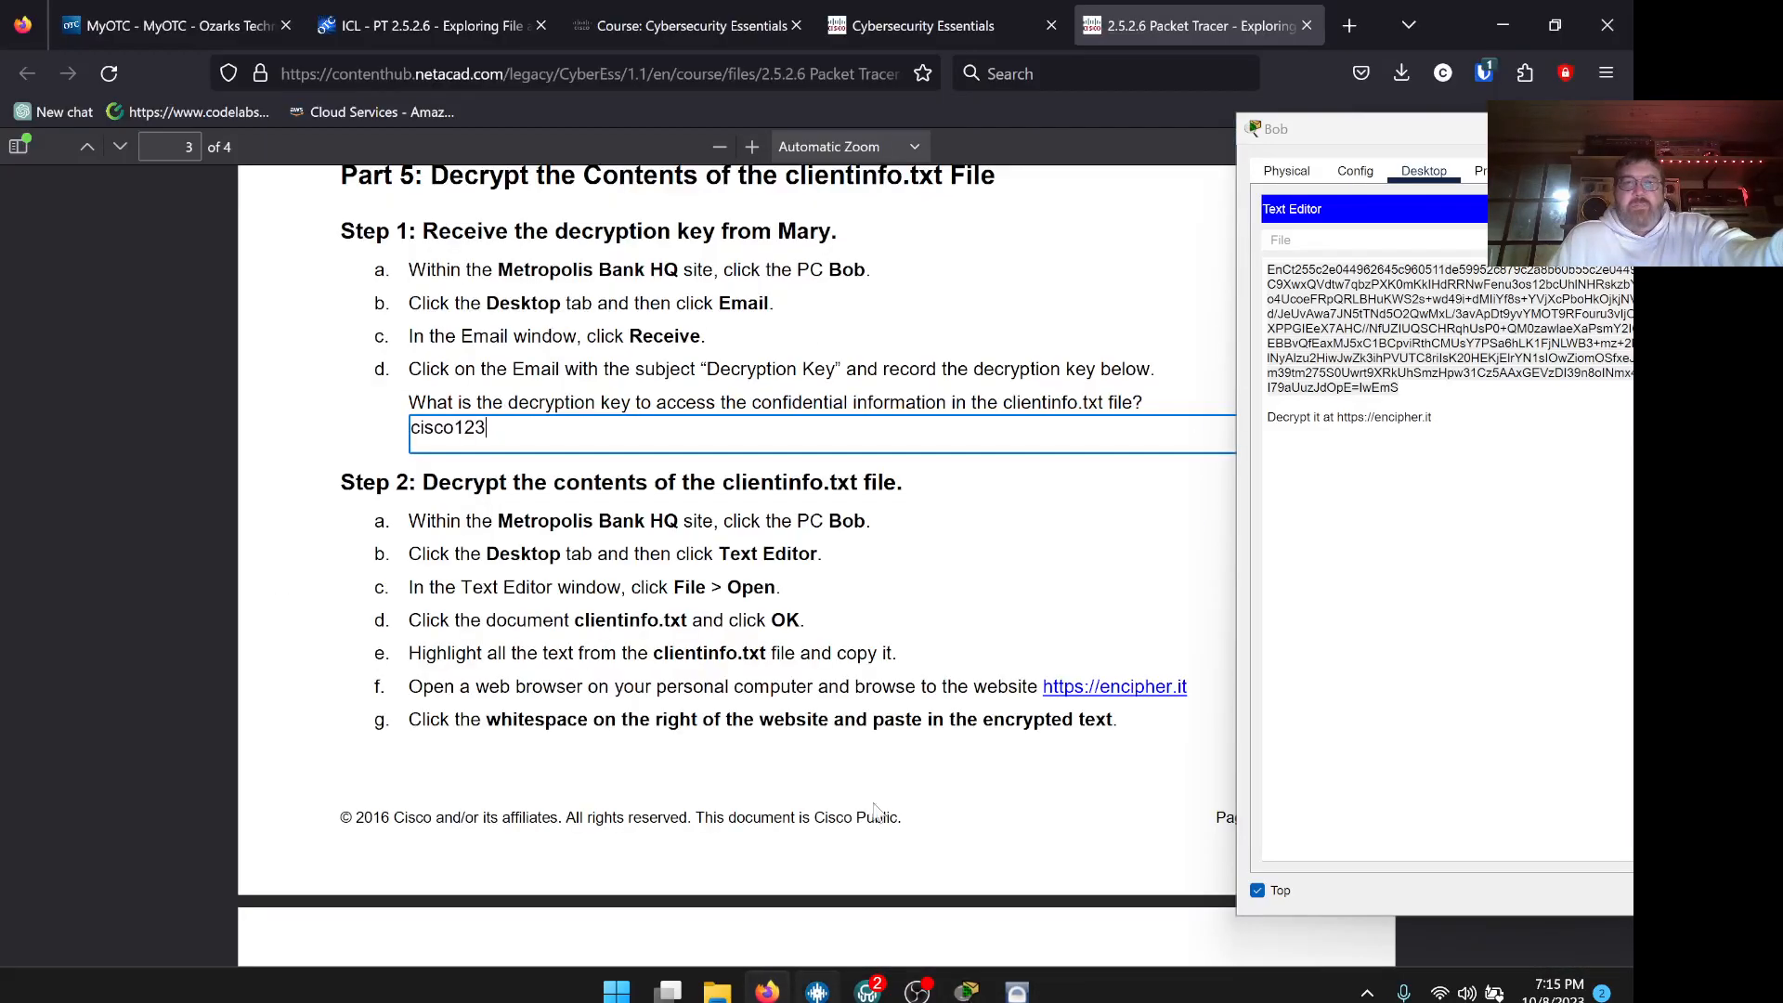
scroll(738, 566, "down", 8)
left_click(651, 528)
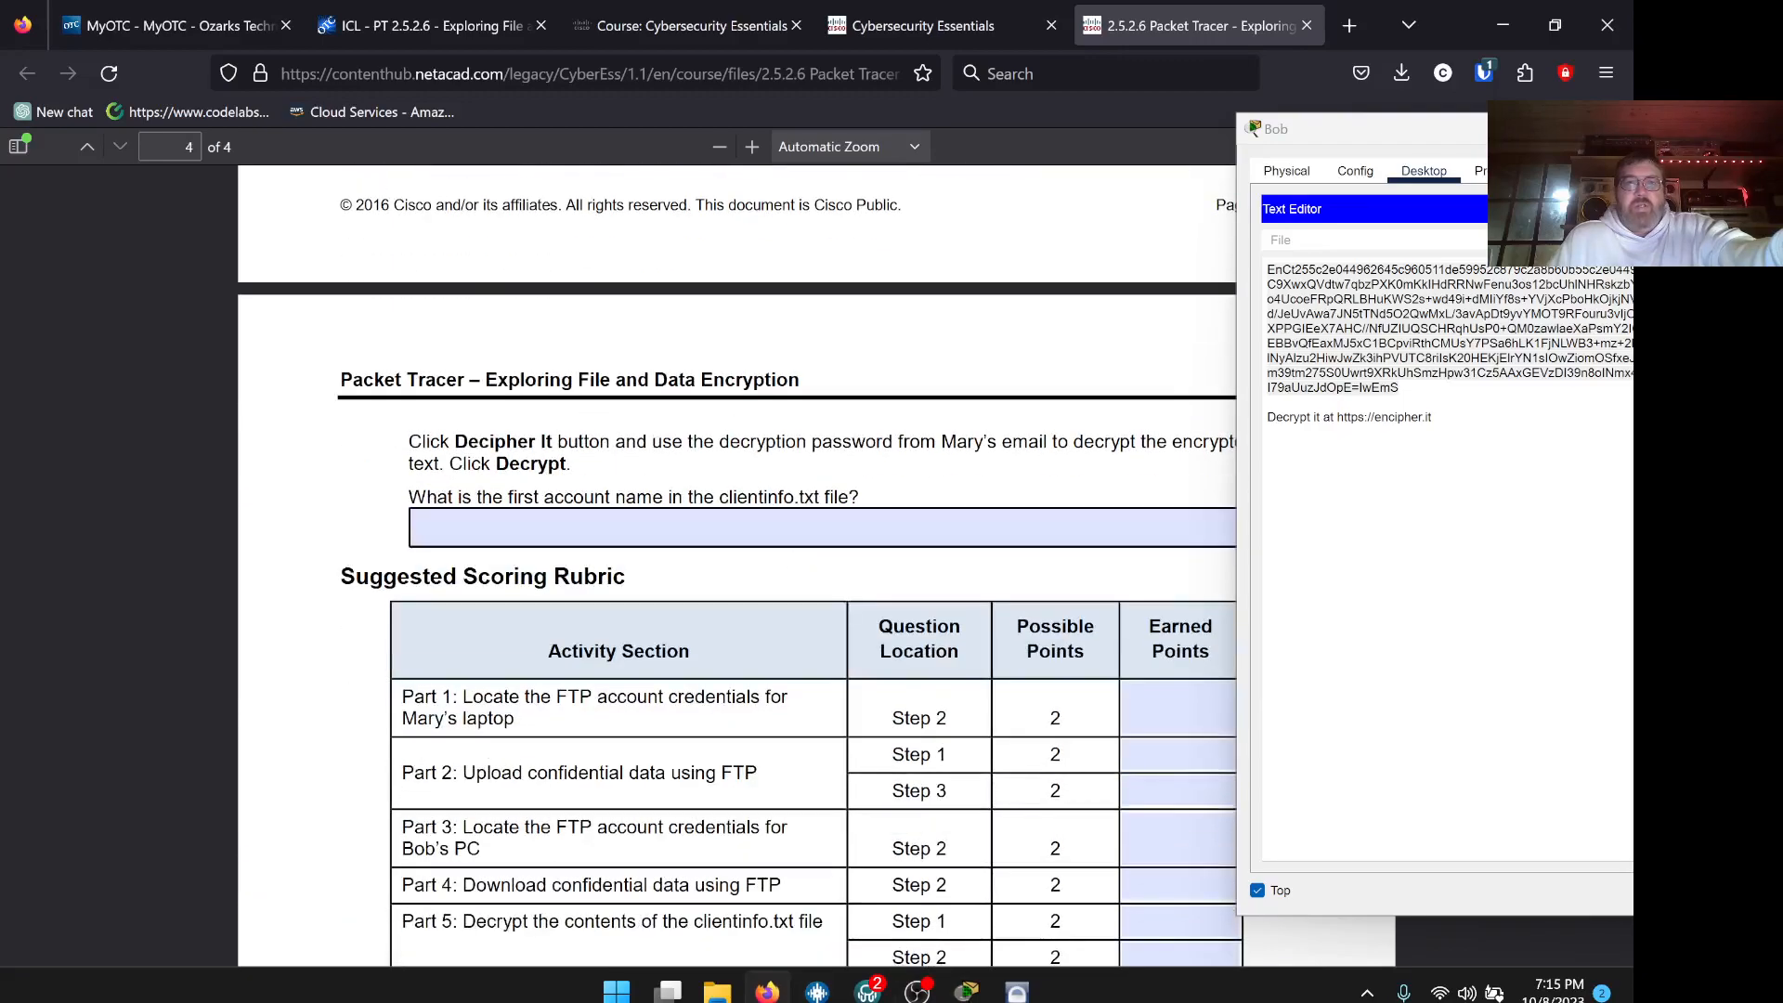
right_click(653, 527)
left_click(713, 176)
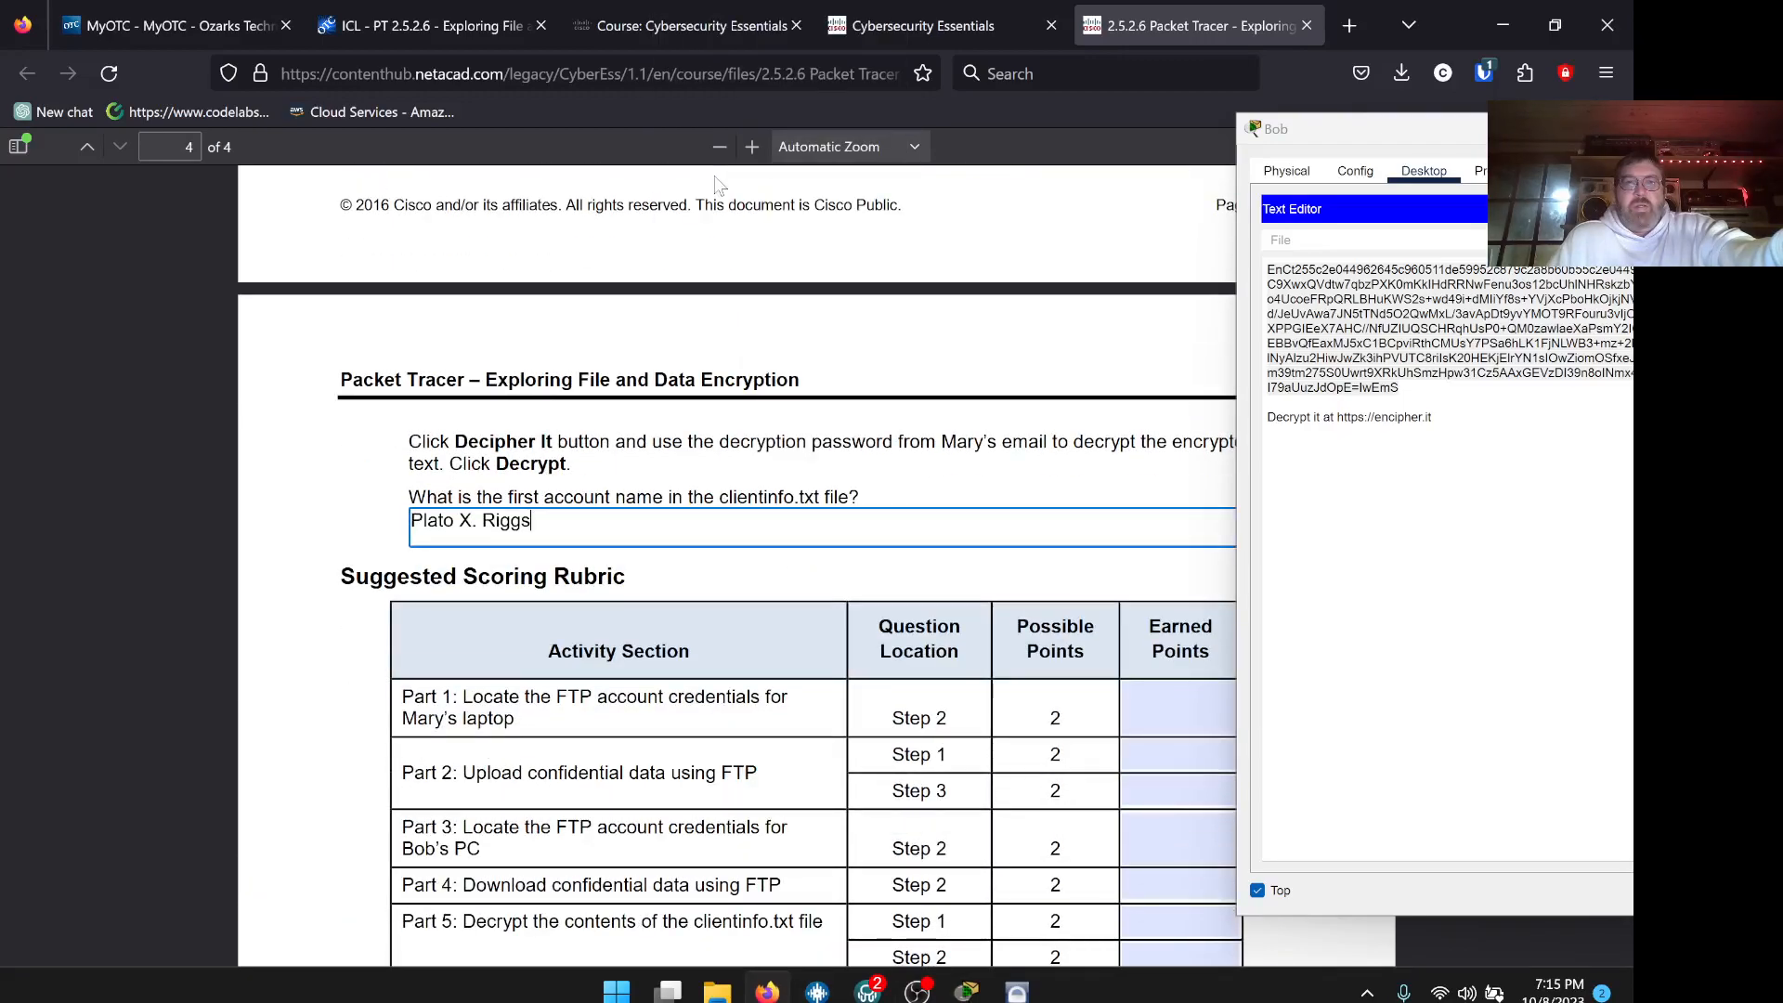
scroll(889, 846, "down", 4)
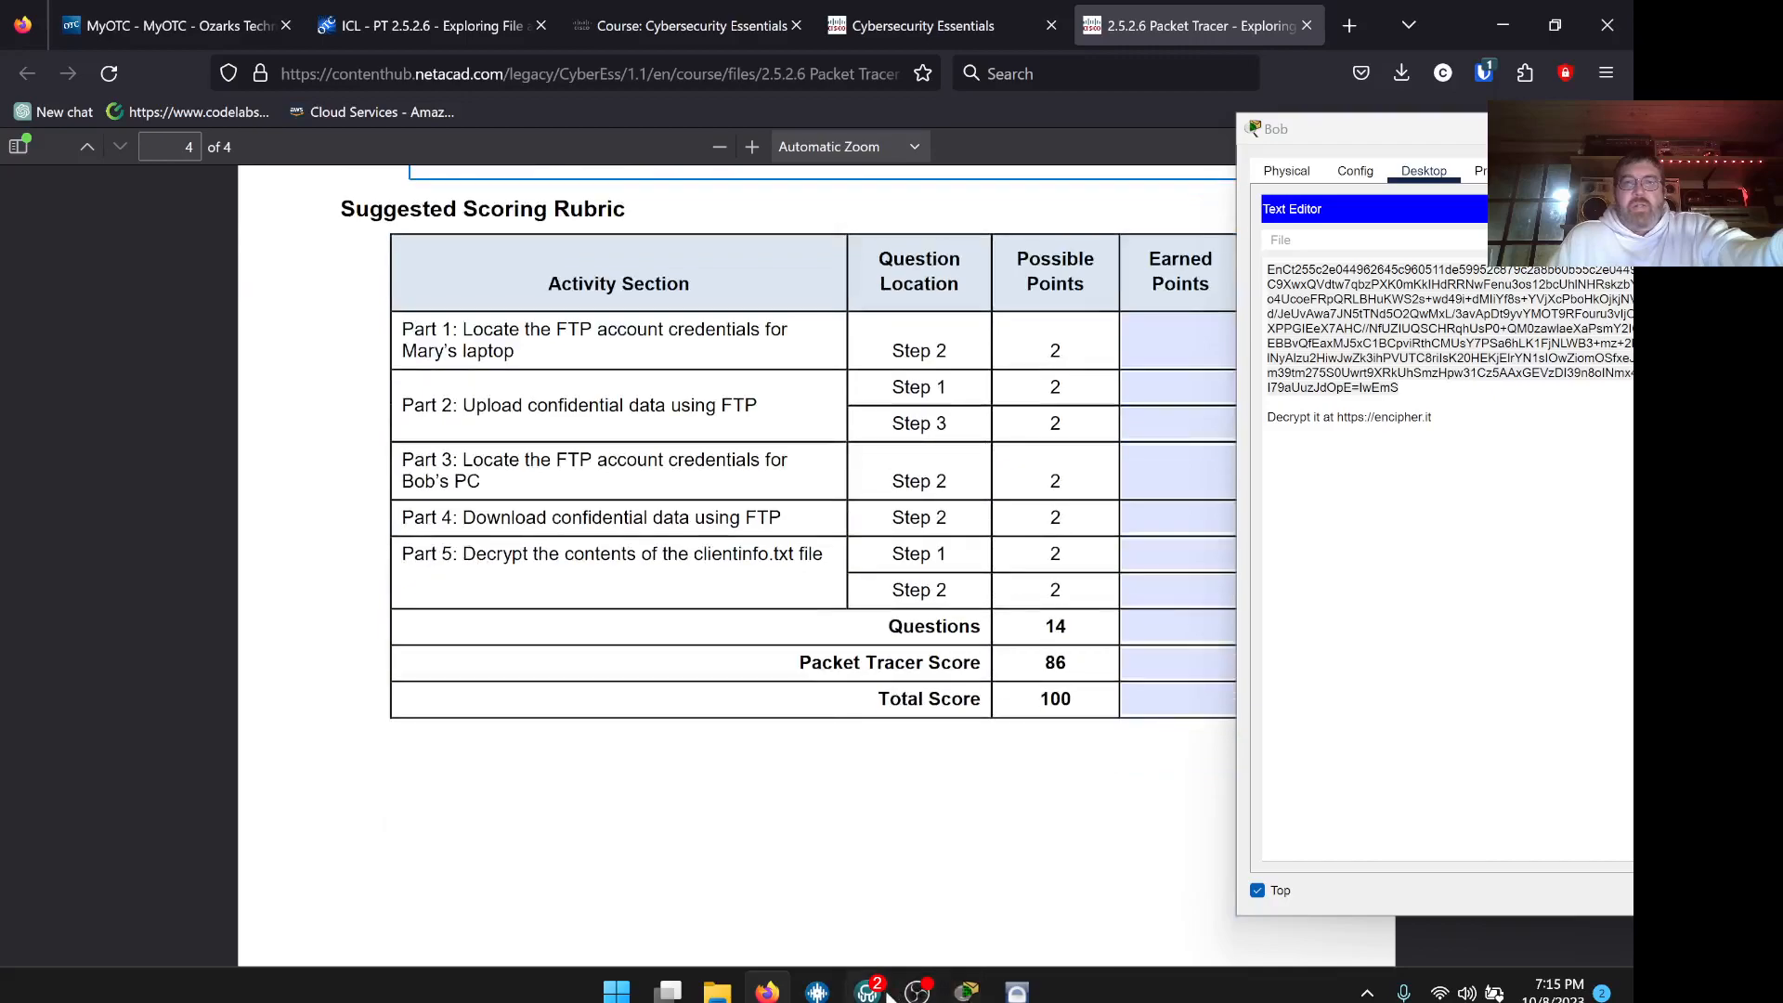
left_click(965, 992)
scroll(398, 529, "down", 1)
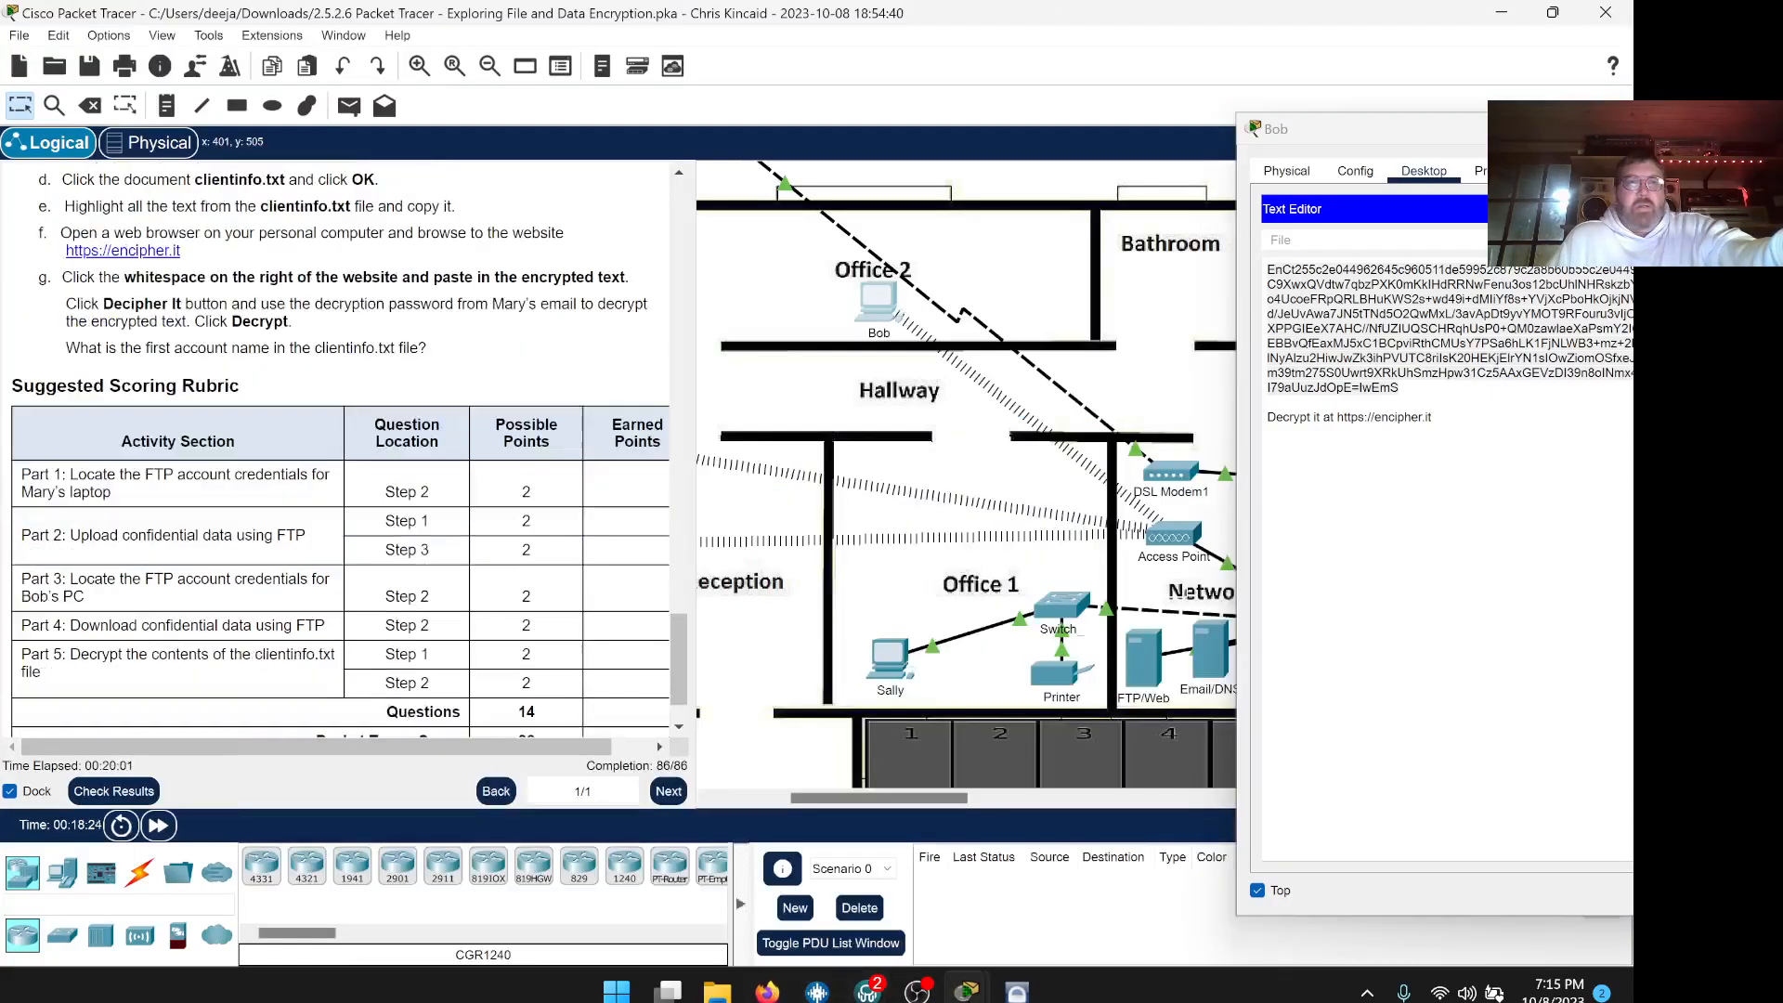
scroll(221, 351, "down", 1)
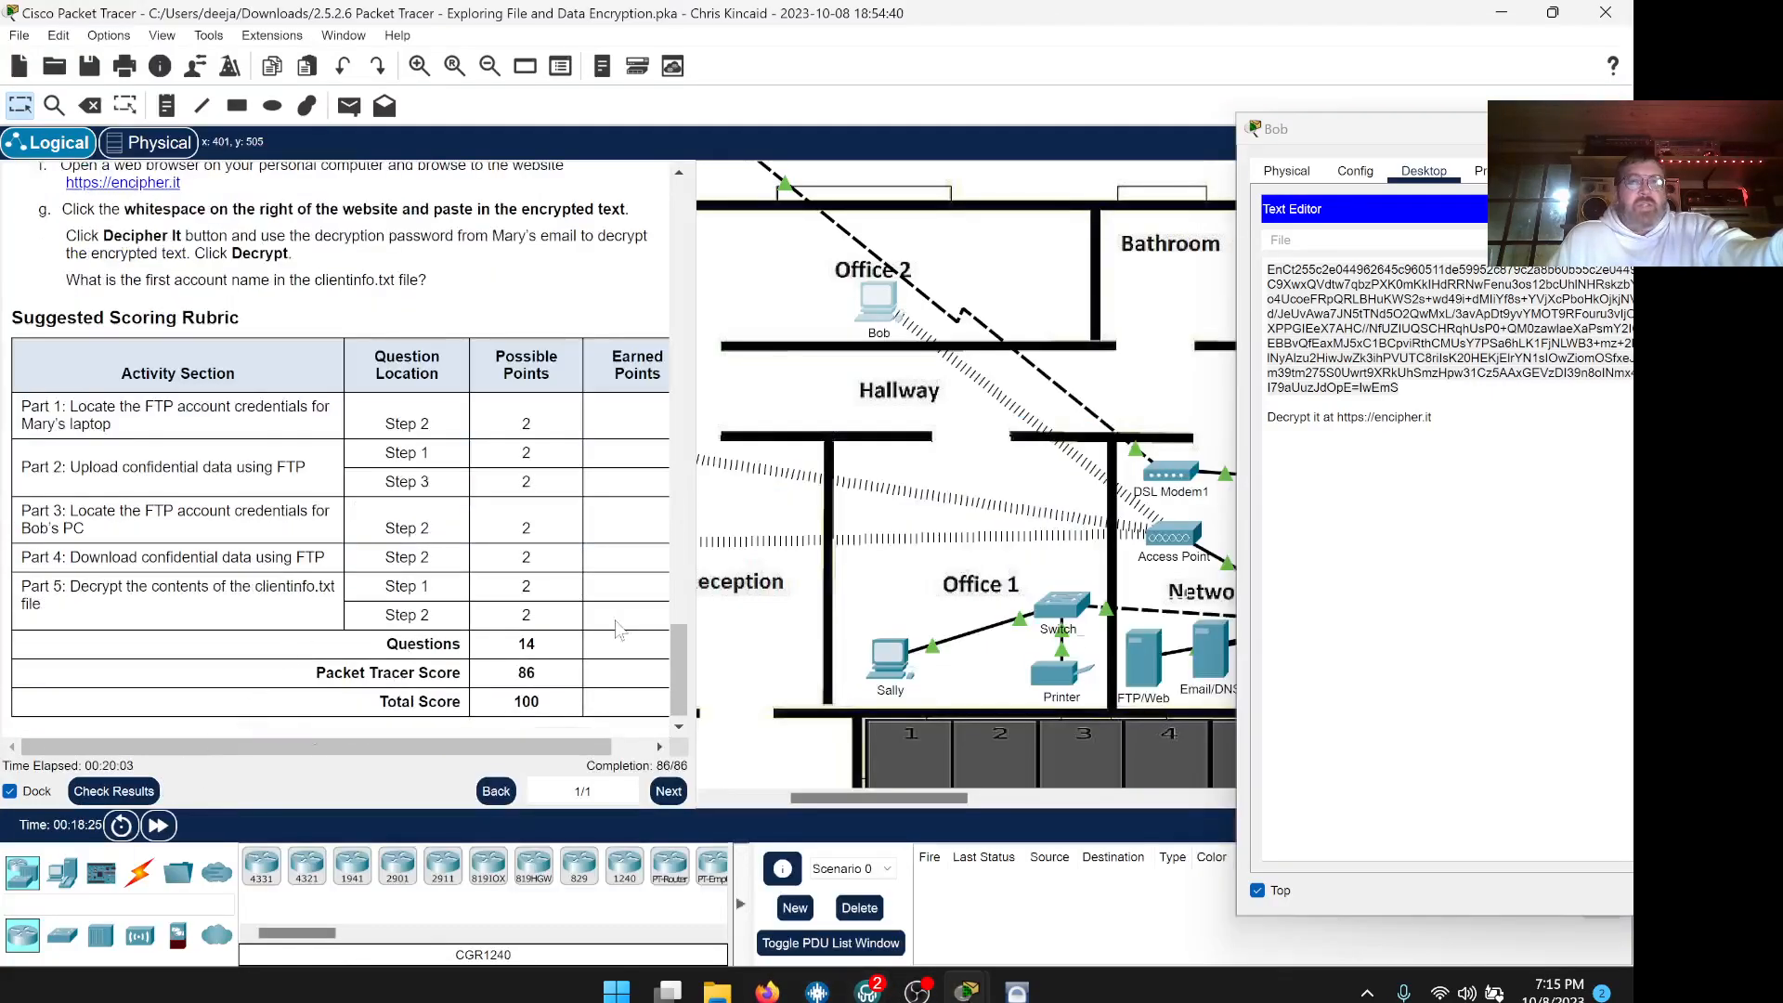
left_click_drag(1483, 123, 844, 113)
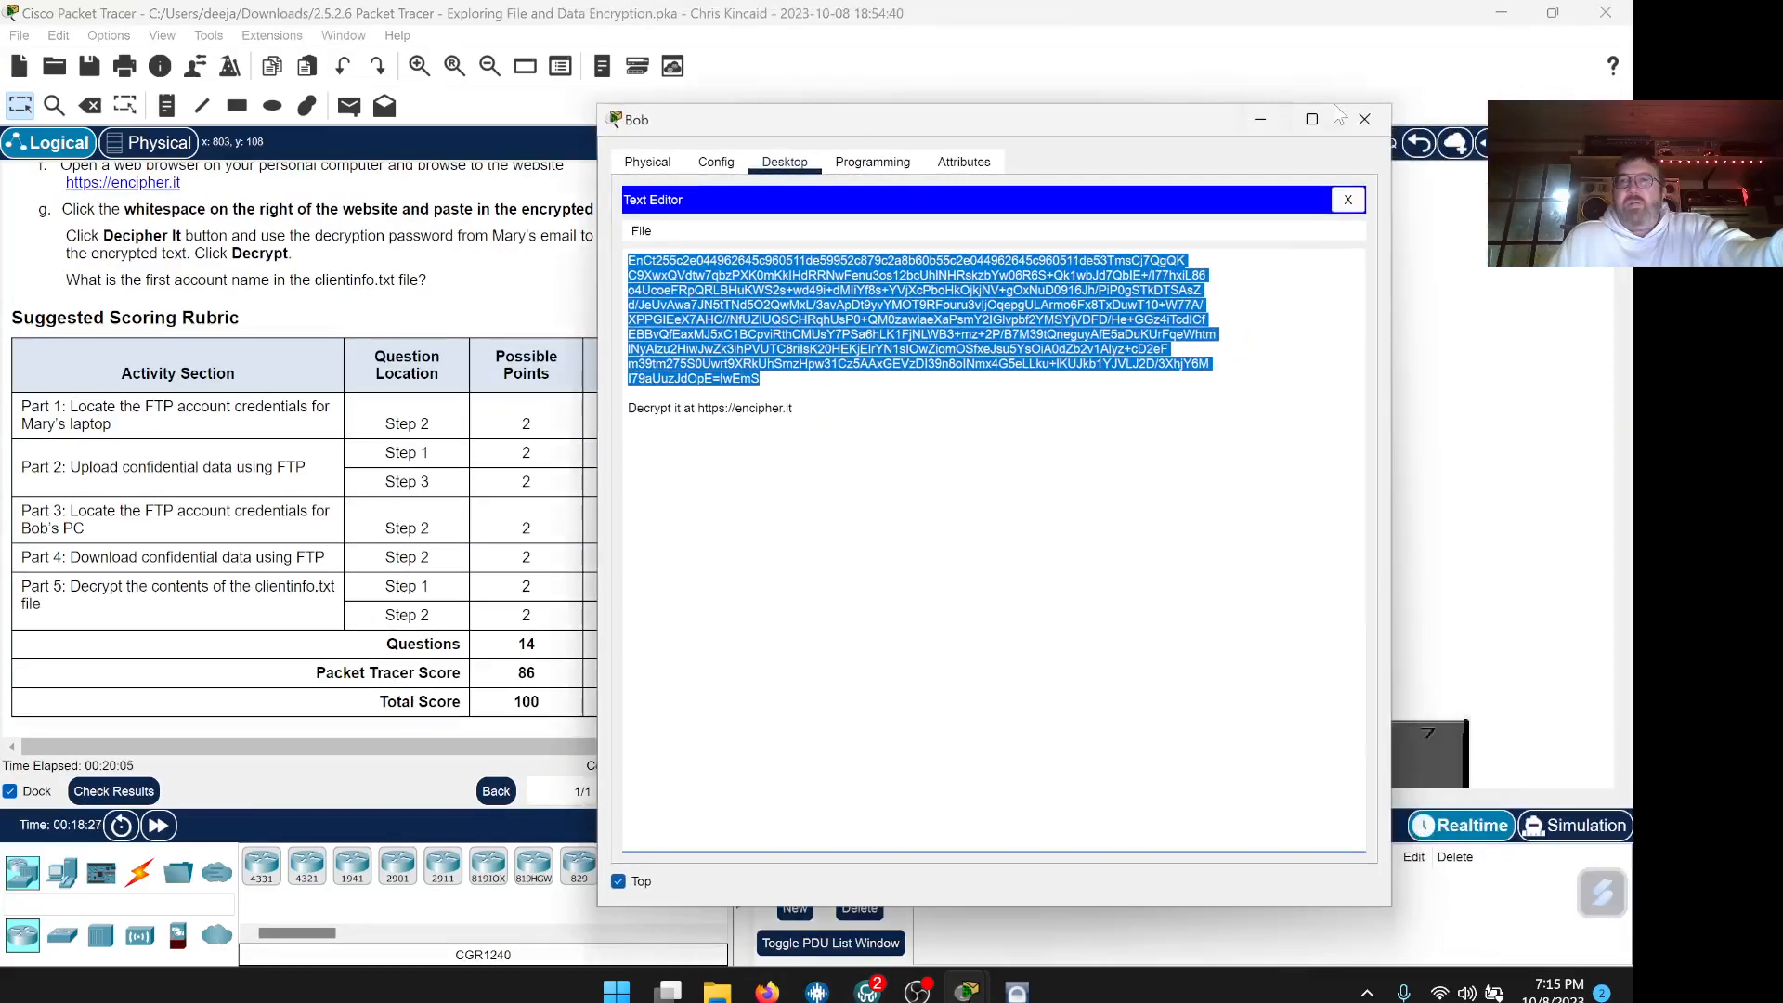
left_click(1364, 119)
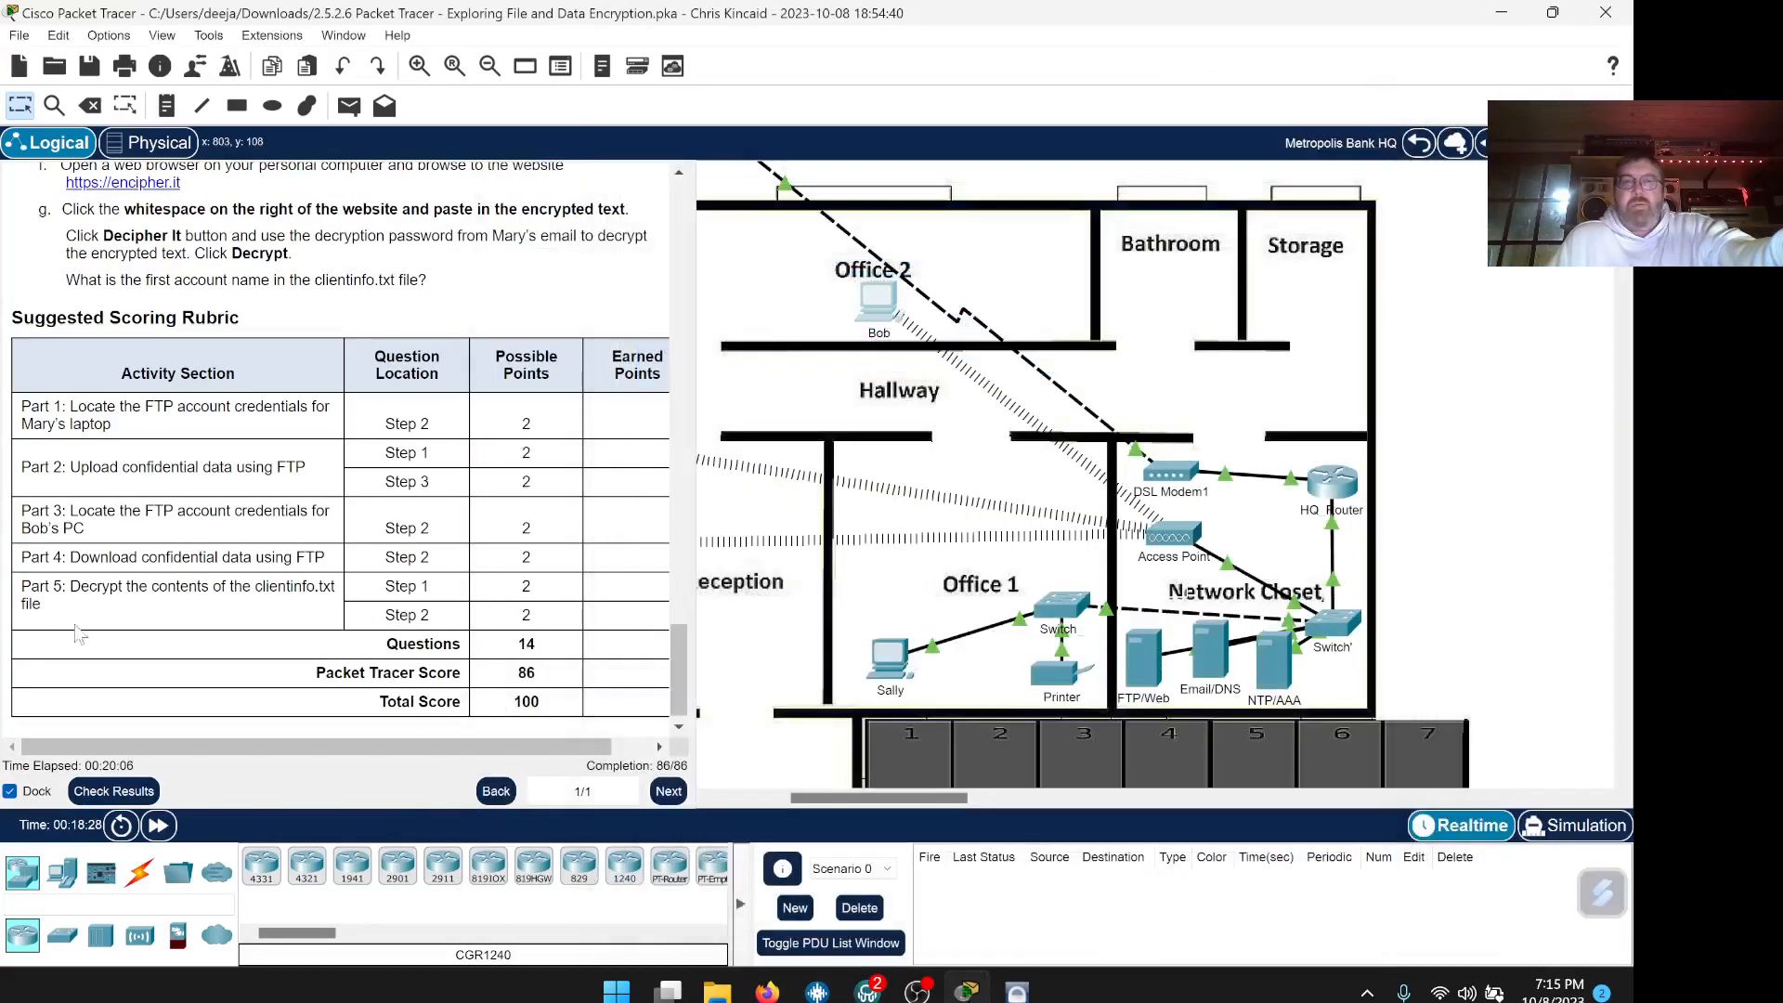
left_click(113, 791)
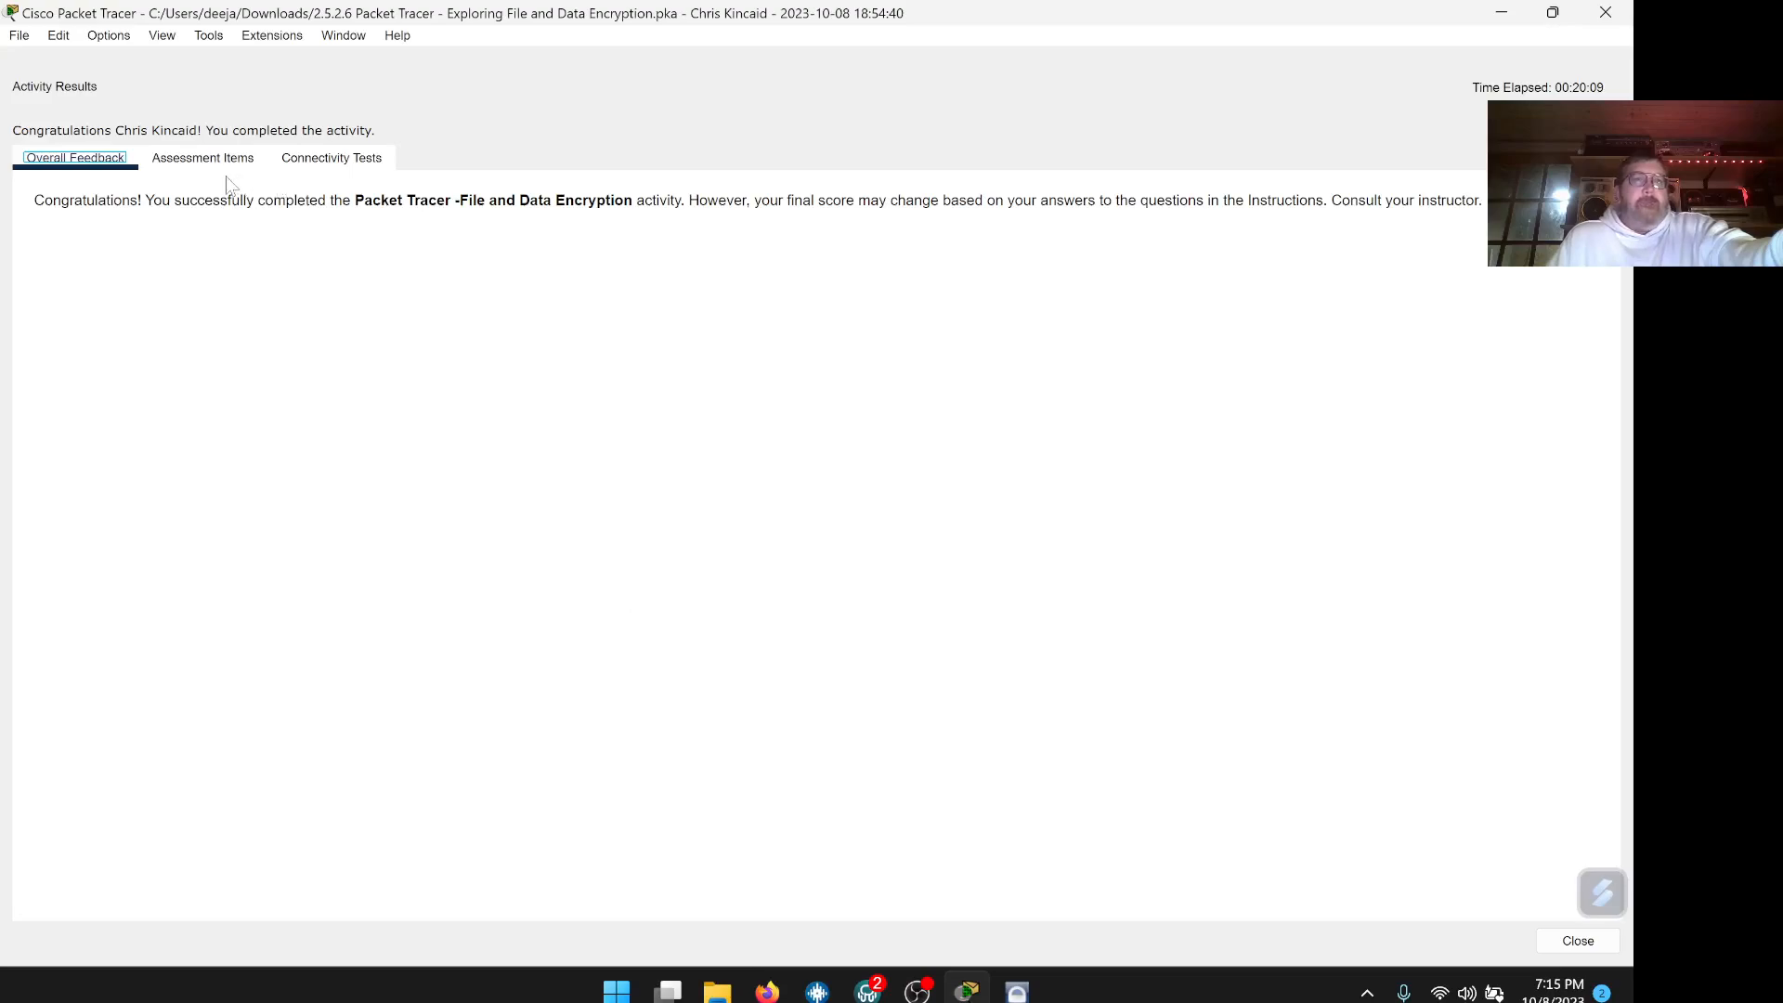
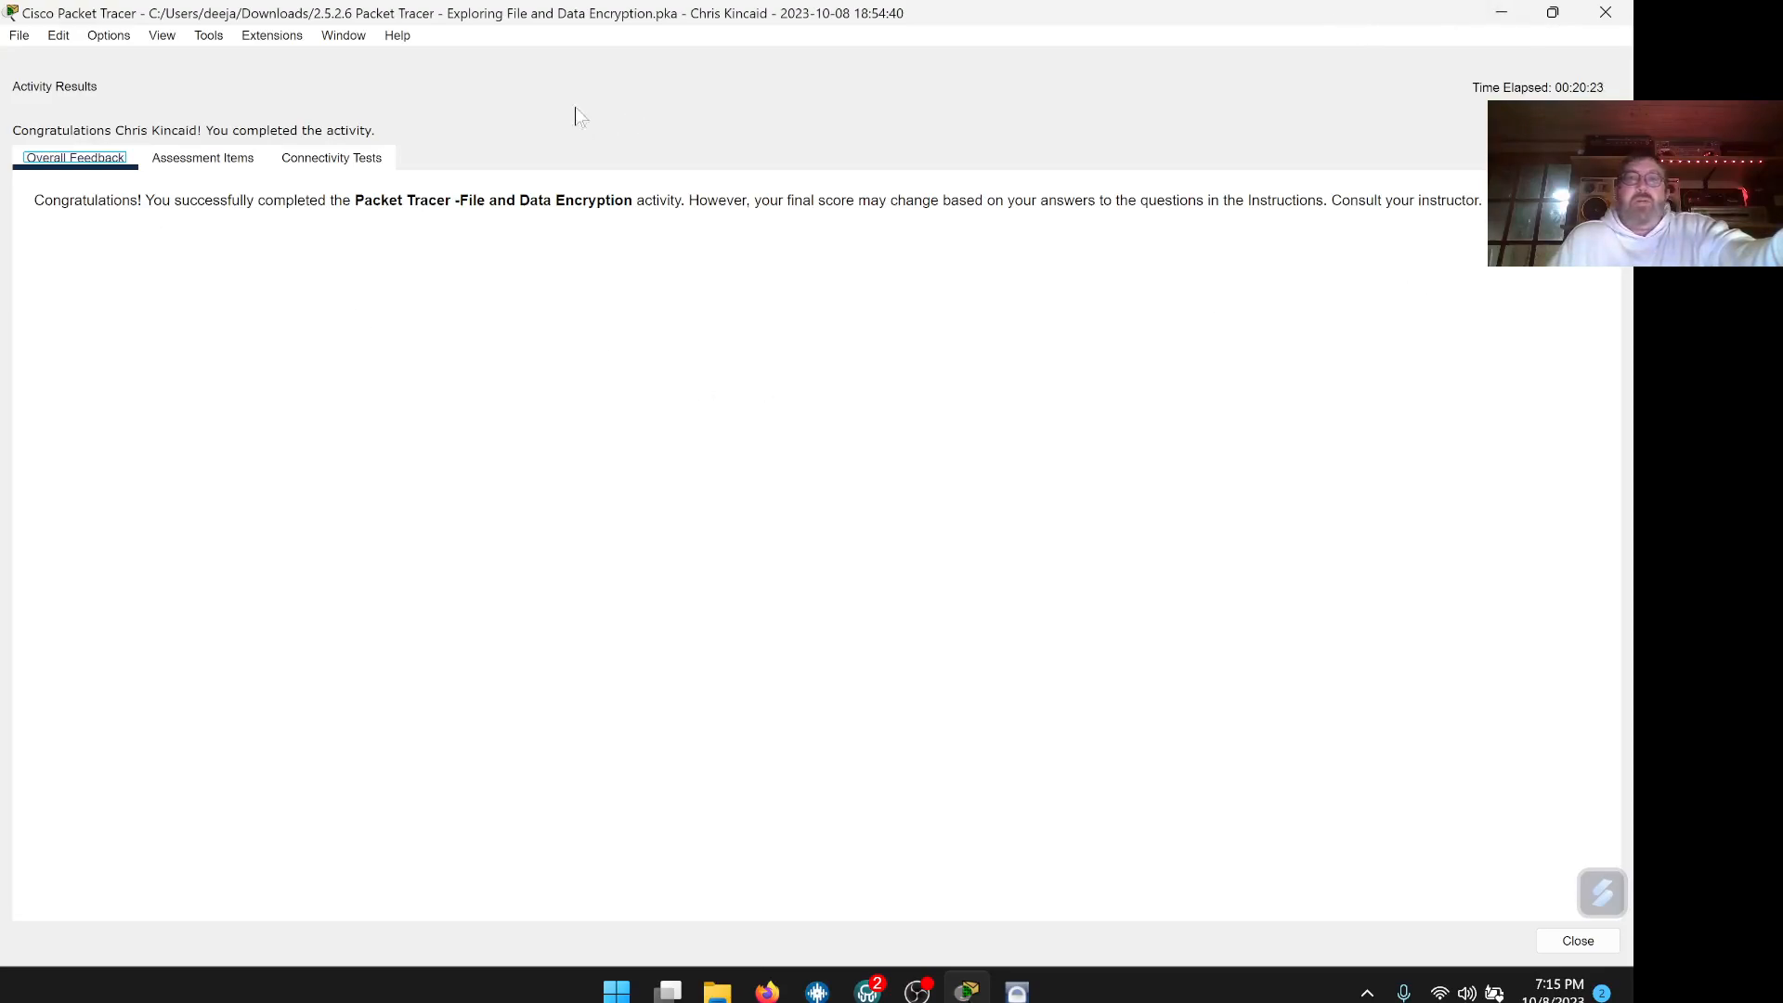
Open the File menu for the completed encryption activity
left_click(23, 37)
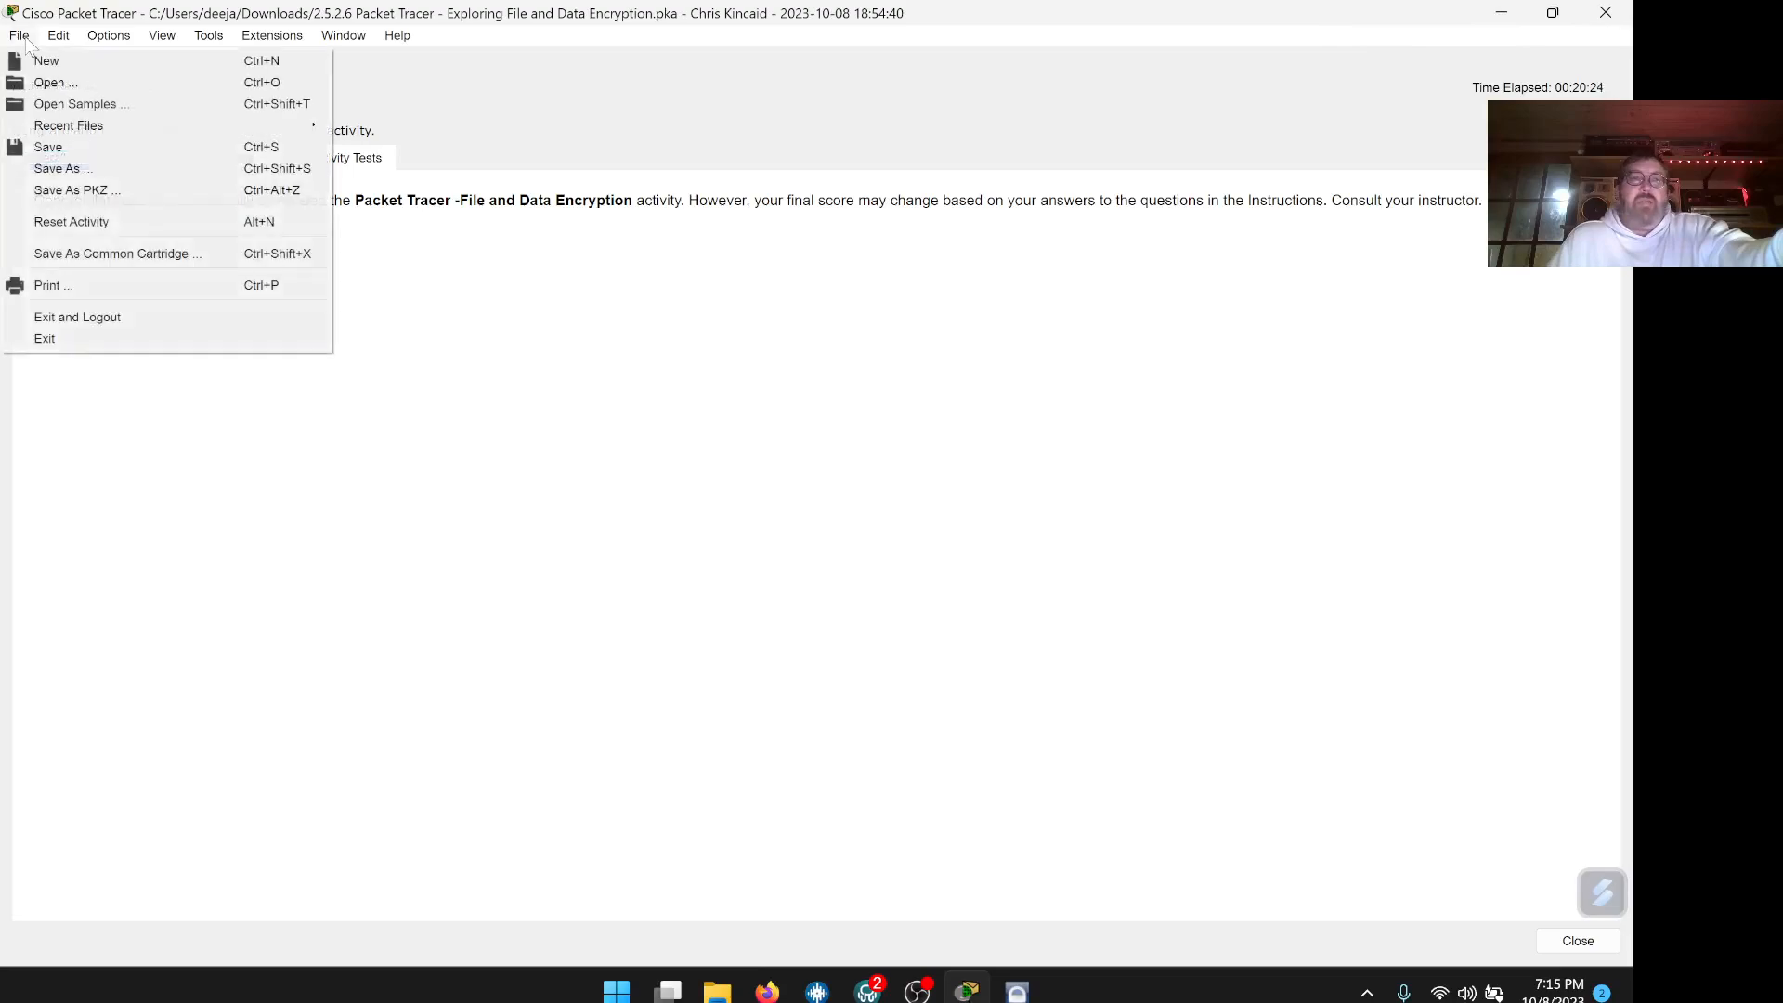
Save the activity as a new .pka with the student's name in parentheses, then minimize Packet Tracer
left_click(65, 168)
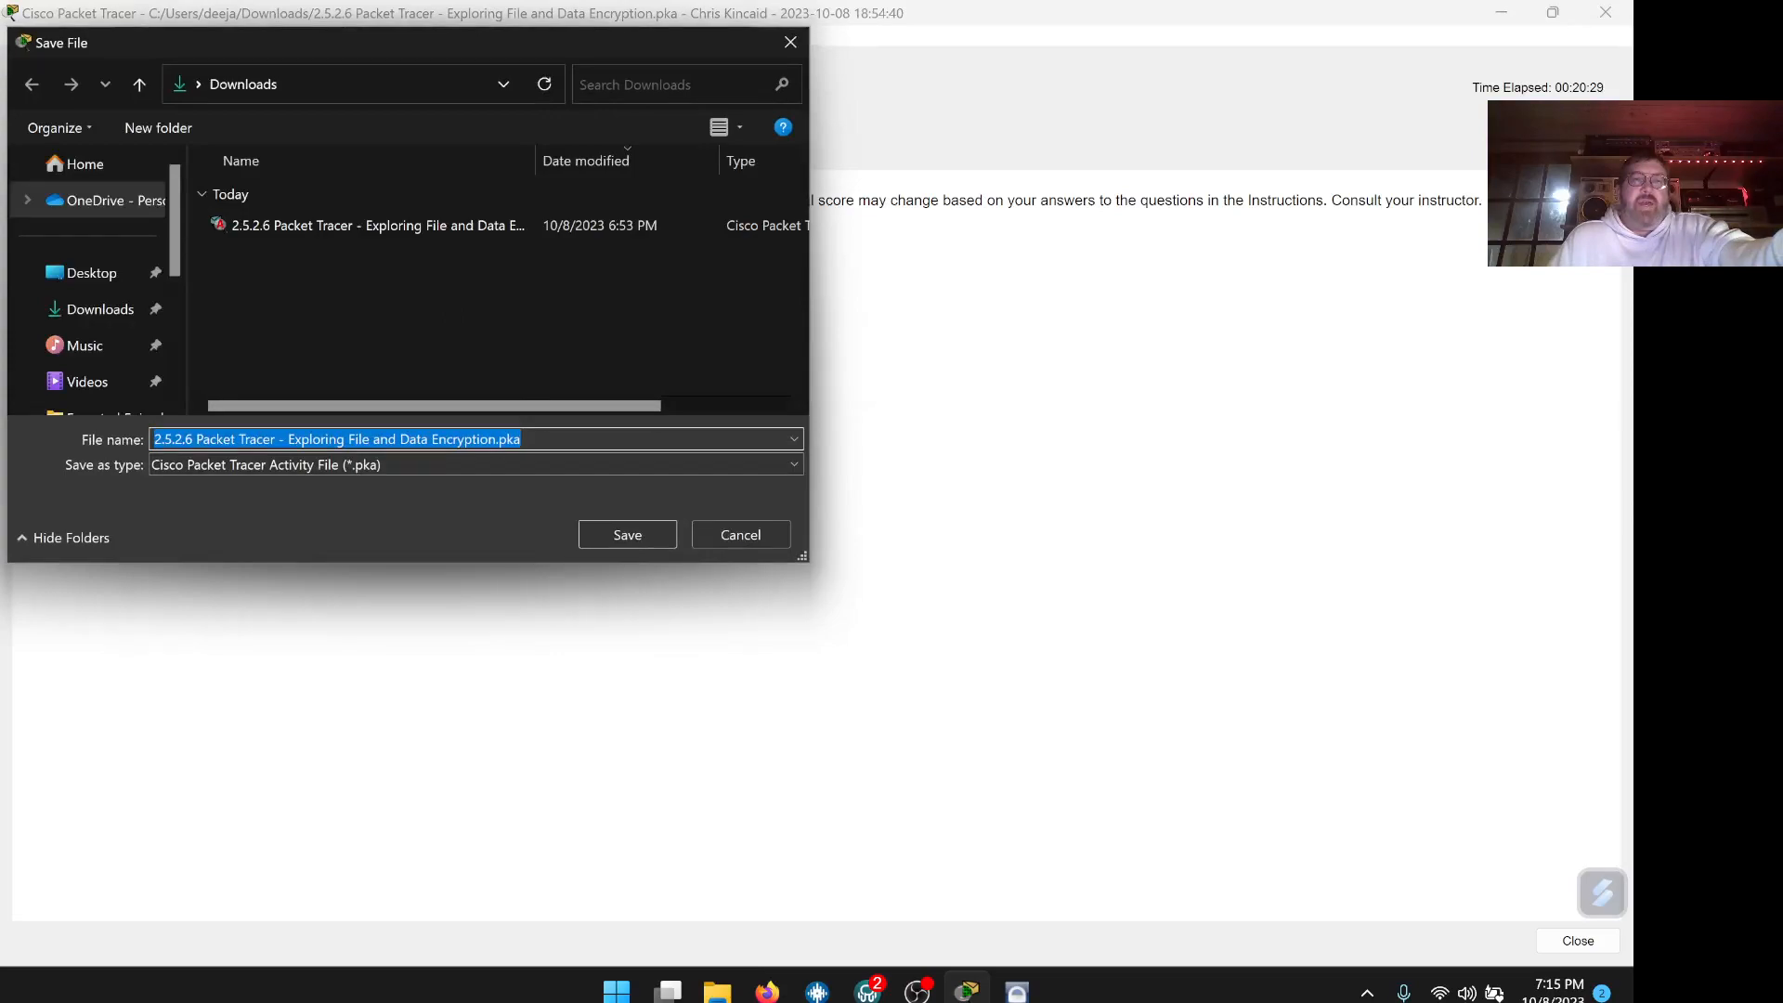
left_click(542, 439)
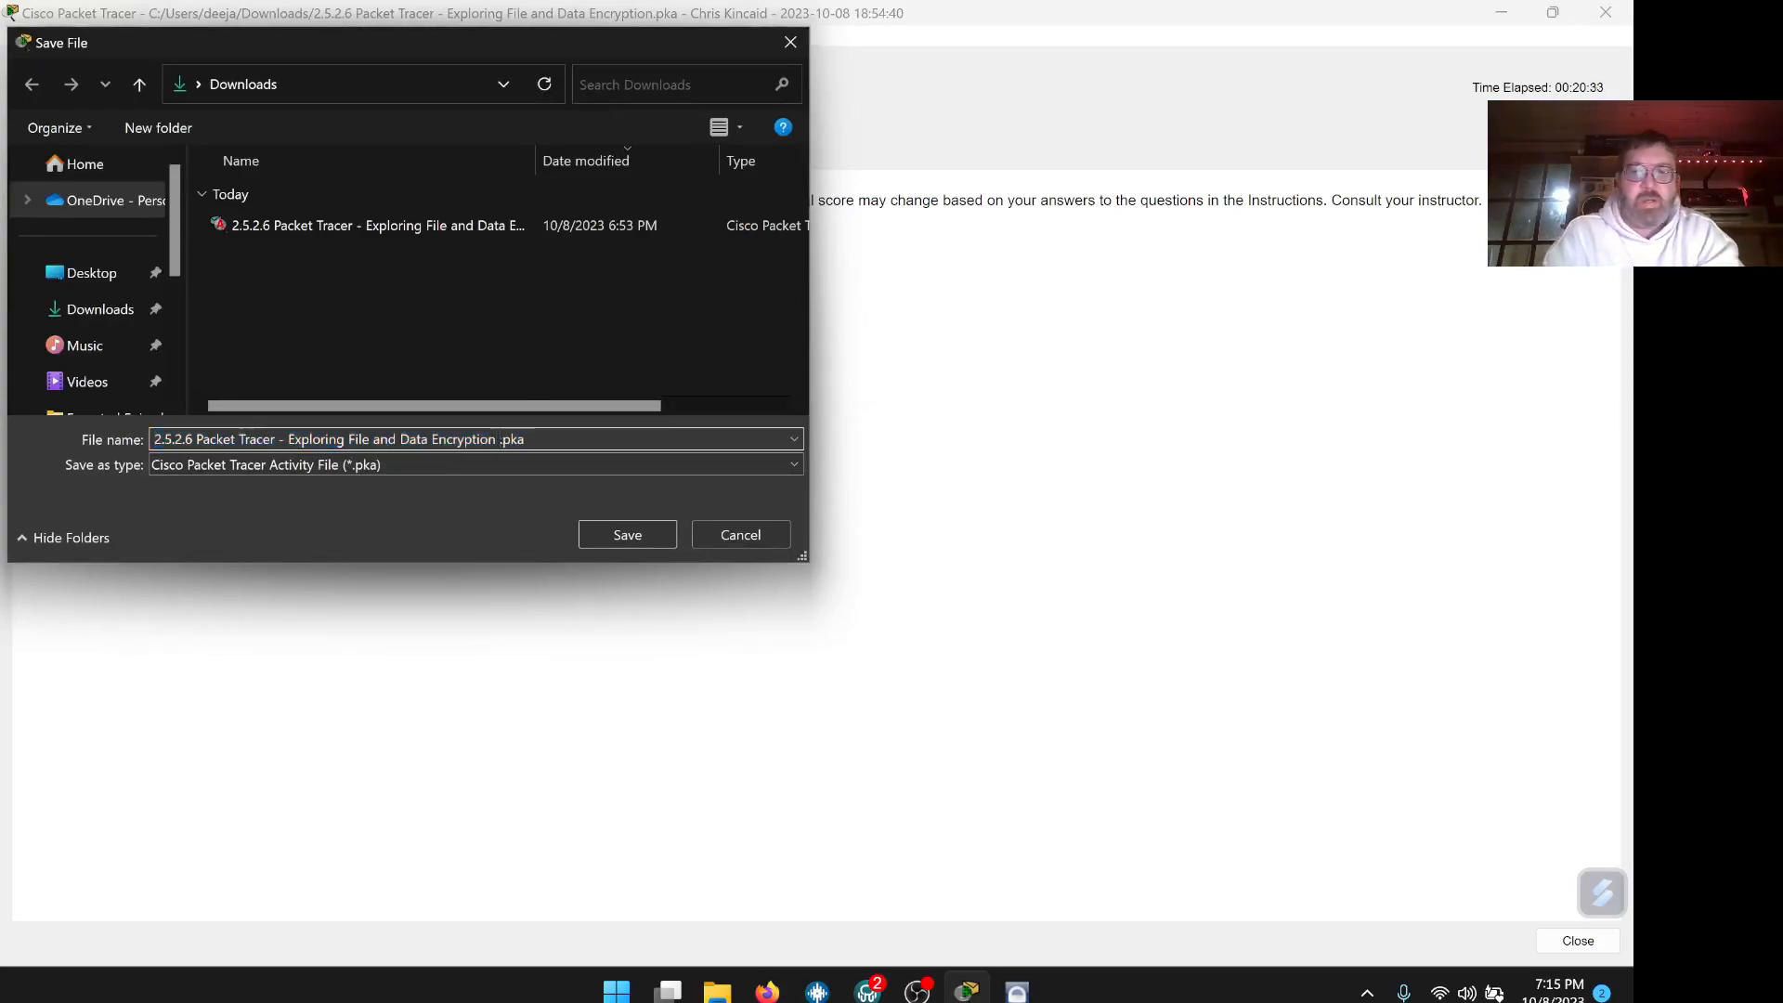
type("()")
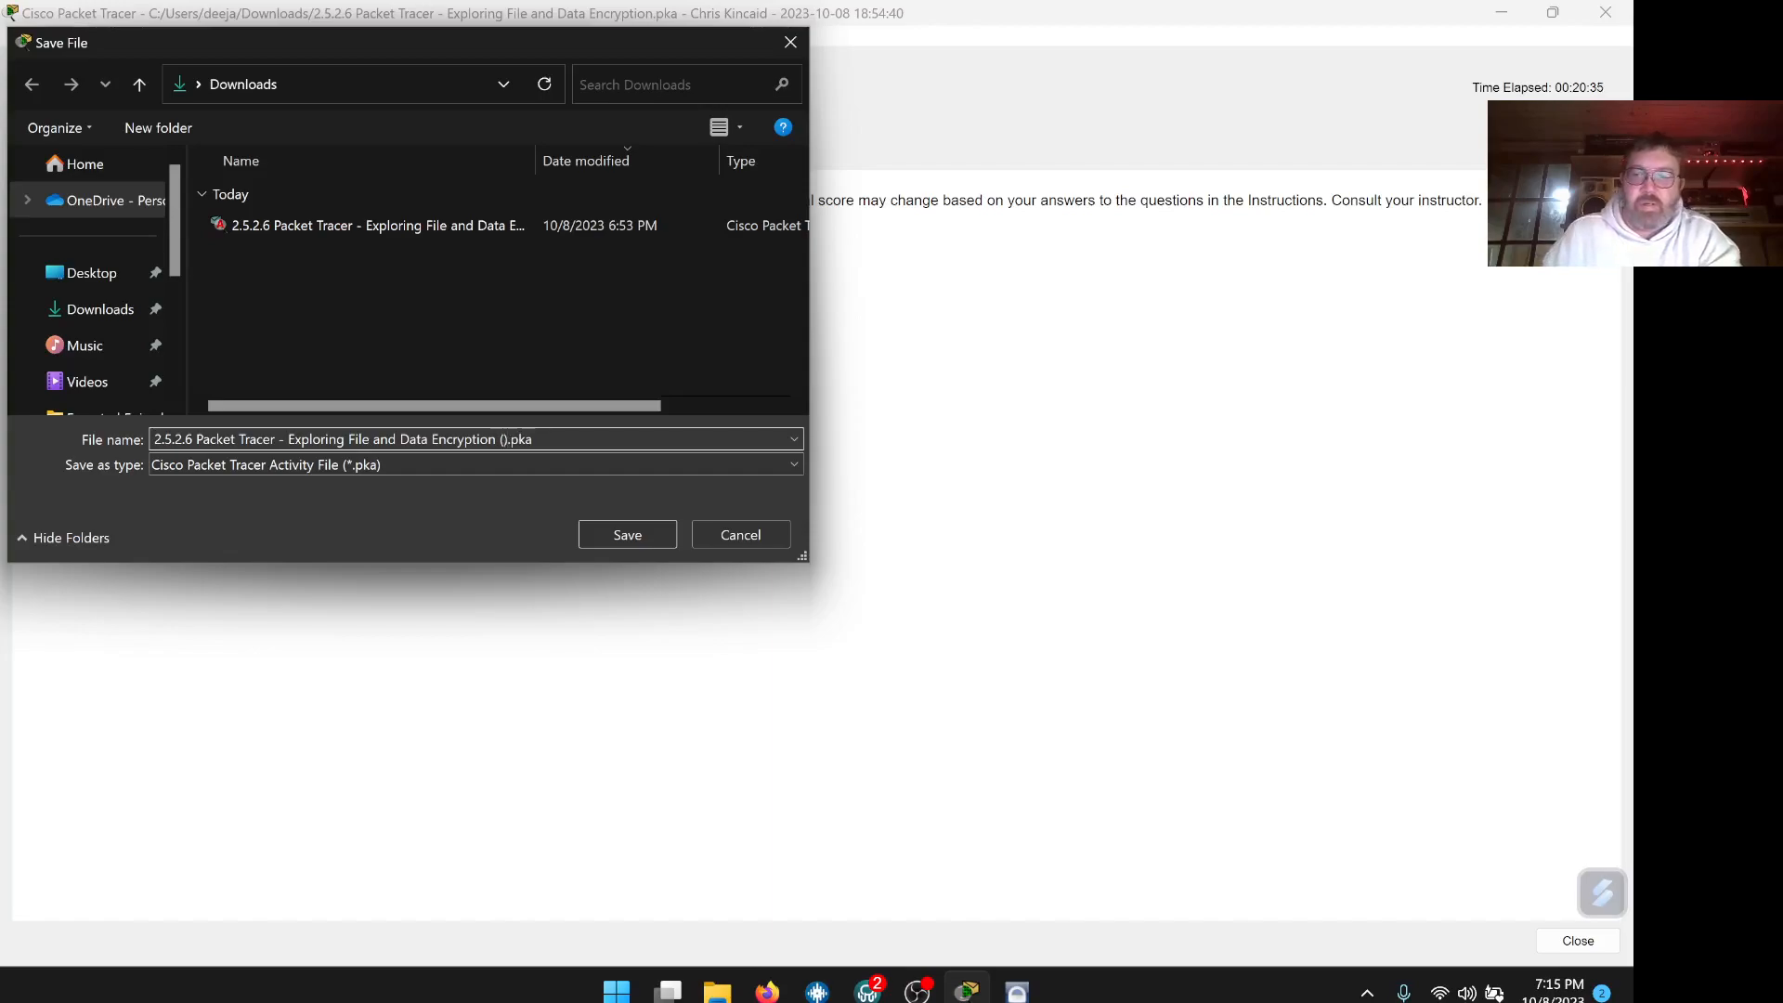
type("Chris")
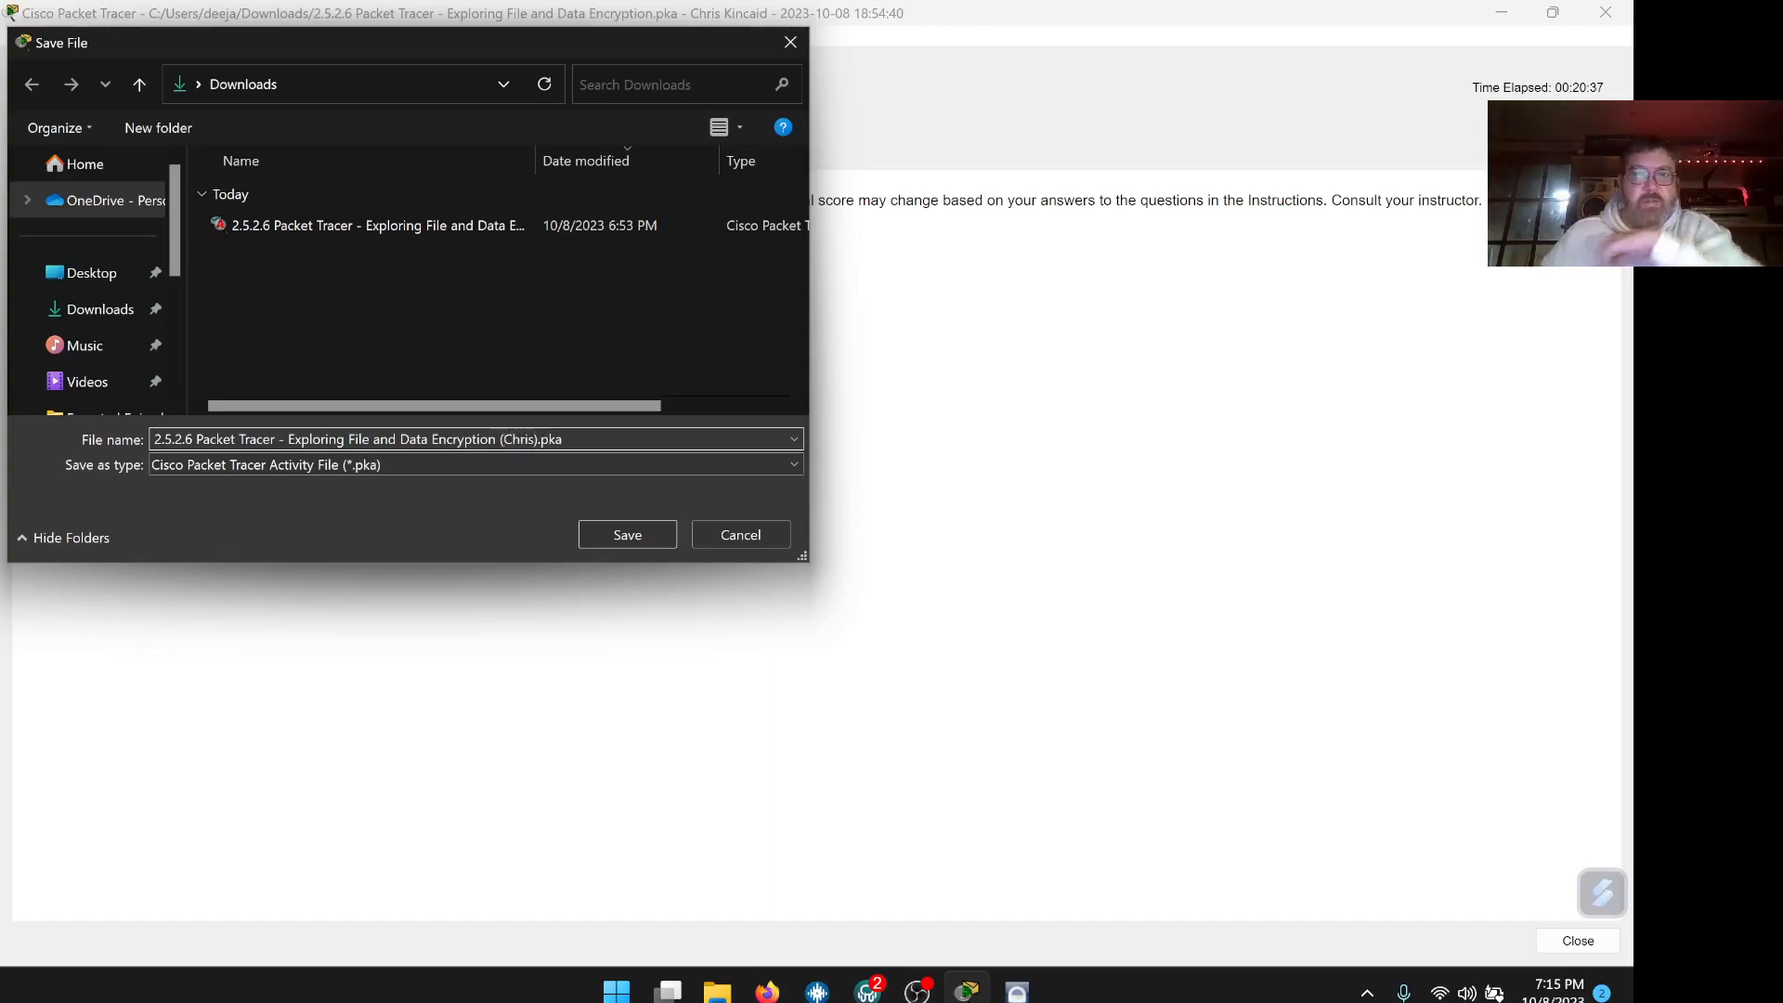
left_click(628, 534)
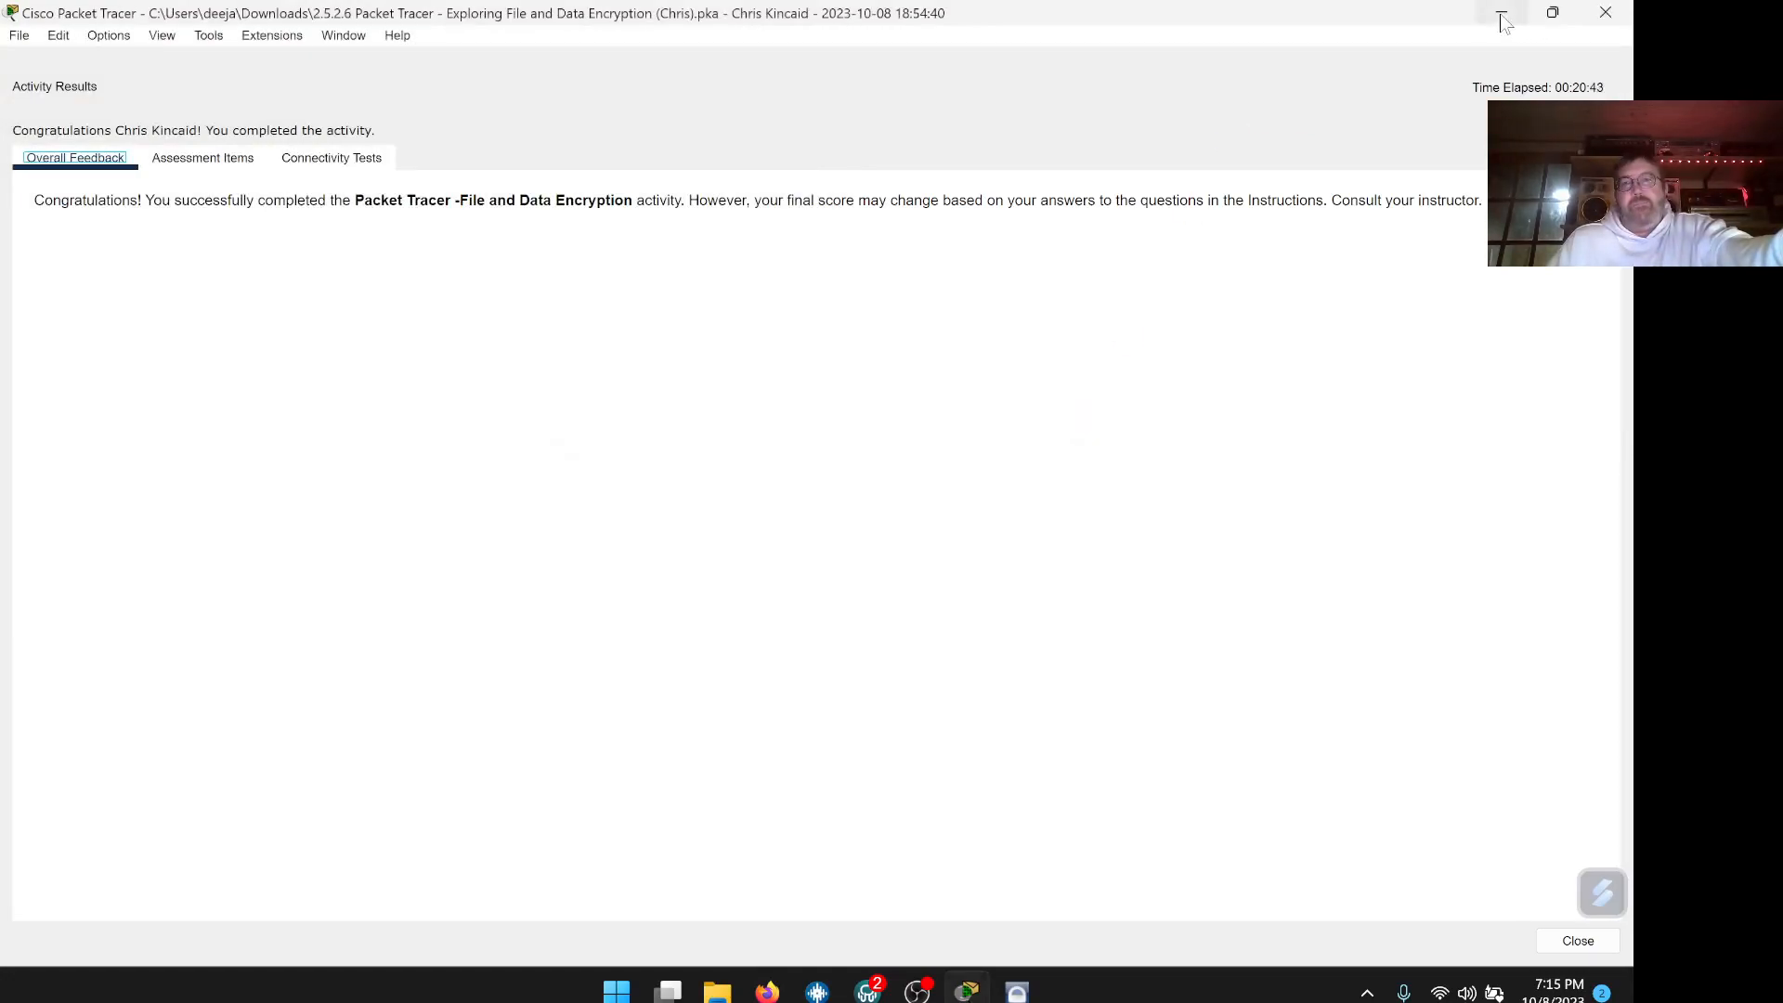
left_click(1501, 16)
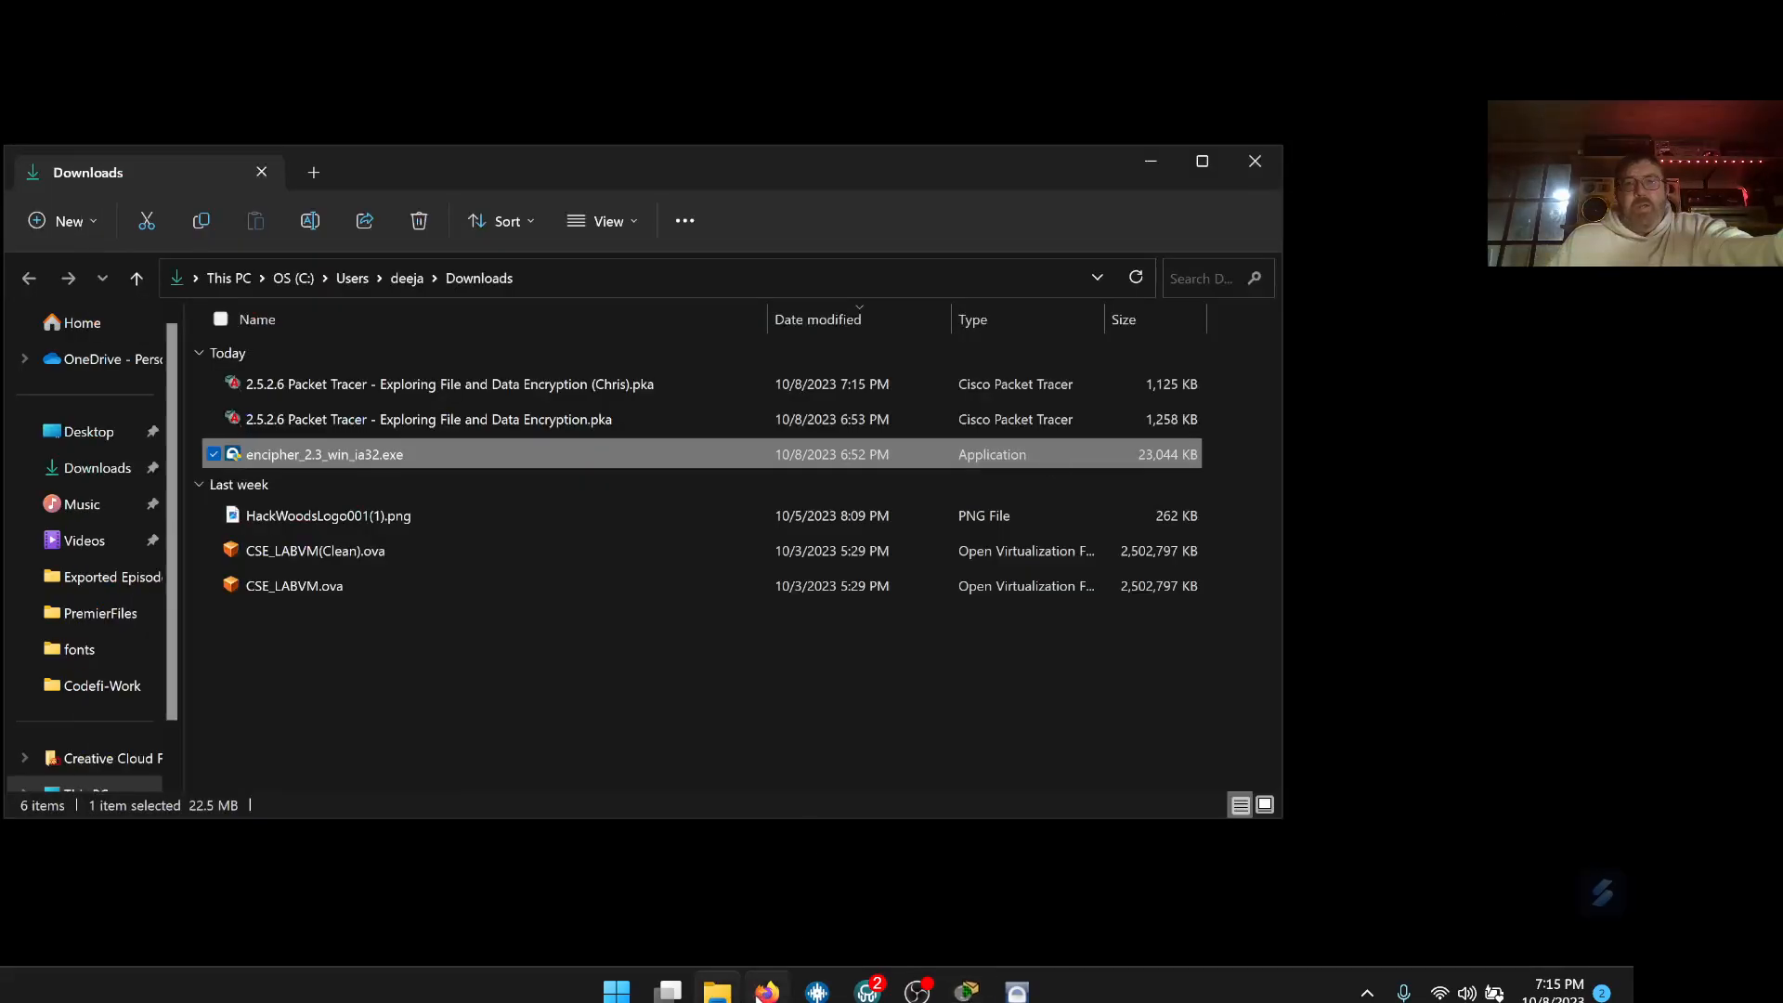
Save the answered lab PDF with the student's name in parentheses before .pdf
left_click(766, 992)
scroll(864, 594, "up", 5)
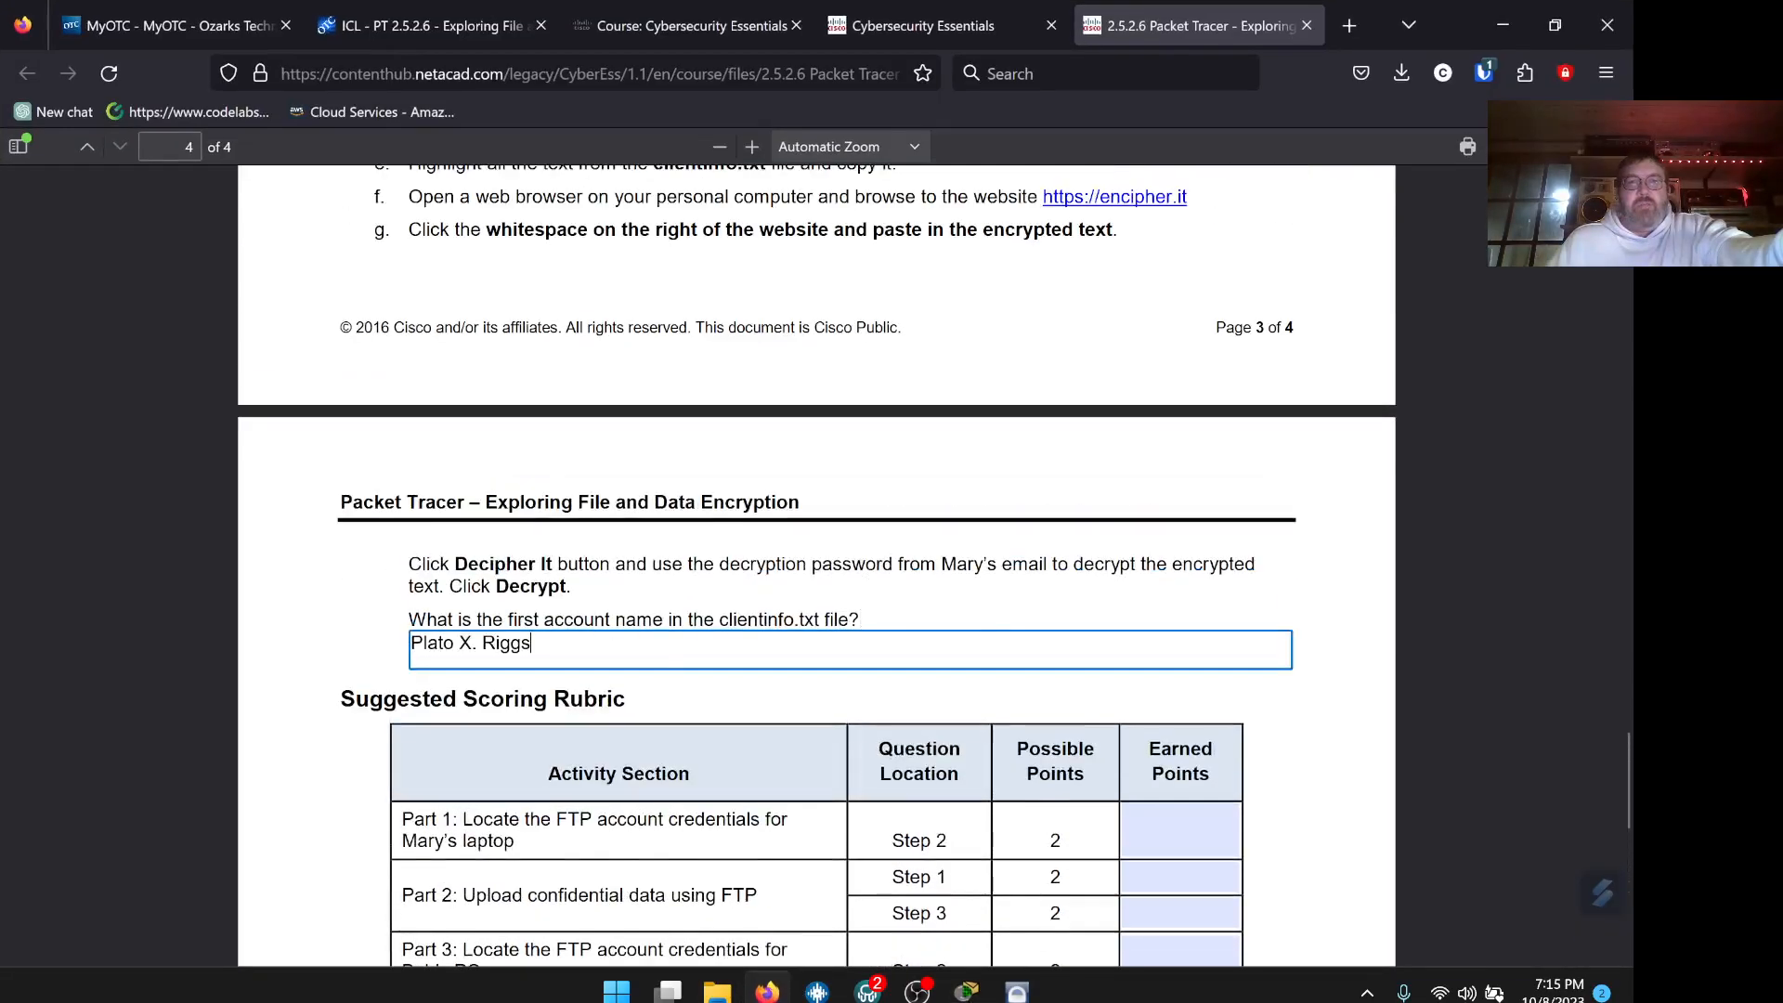
scroll(537, 362, "up", 2)
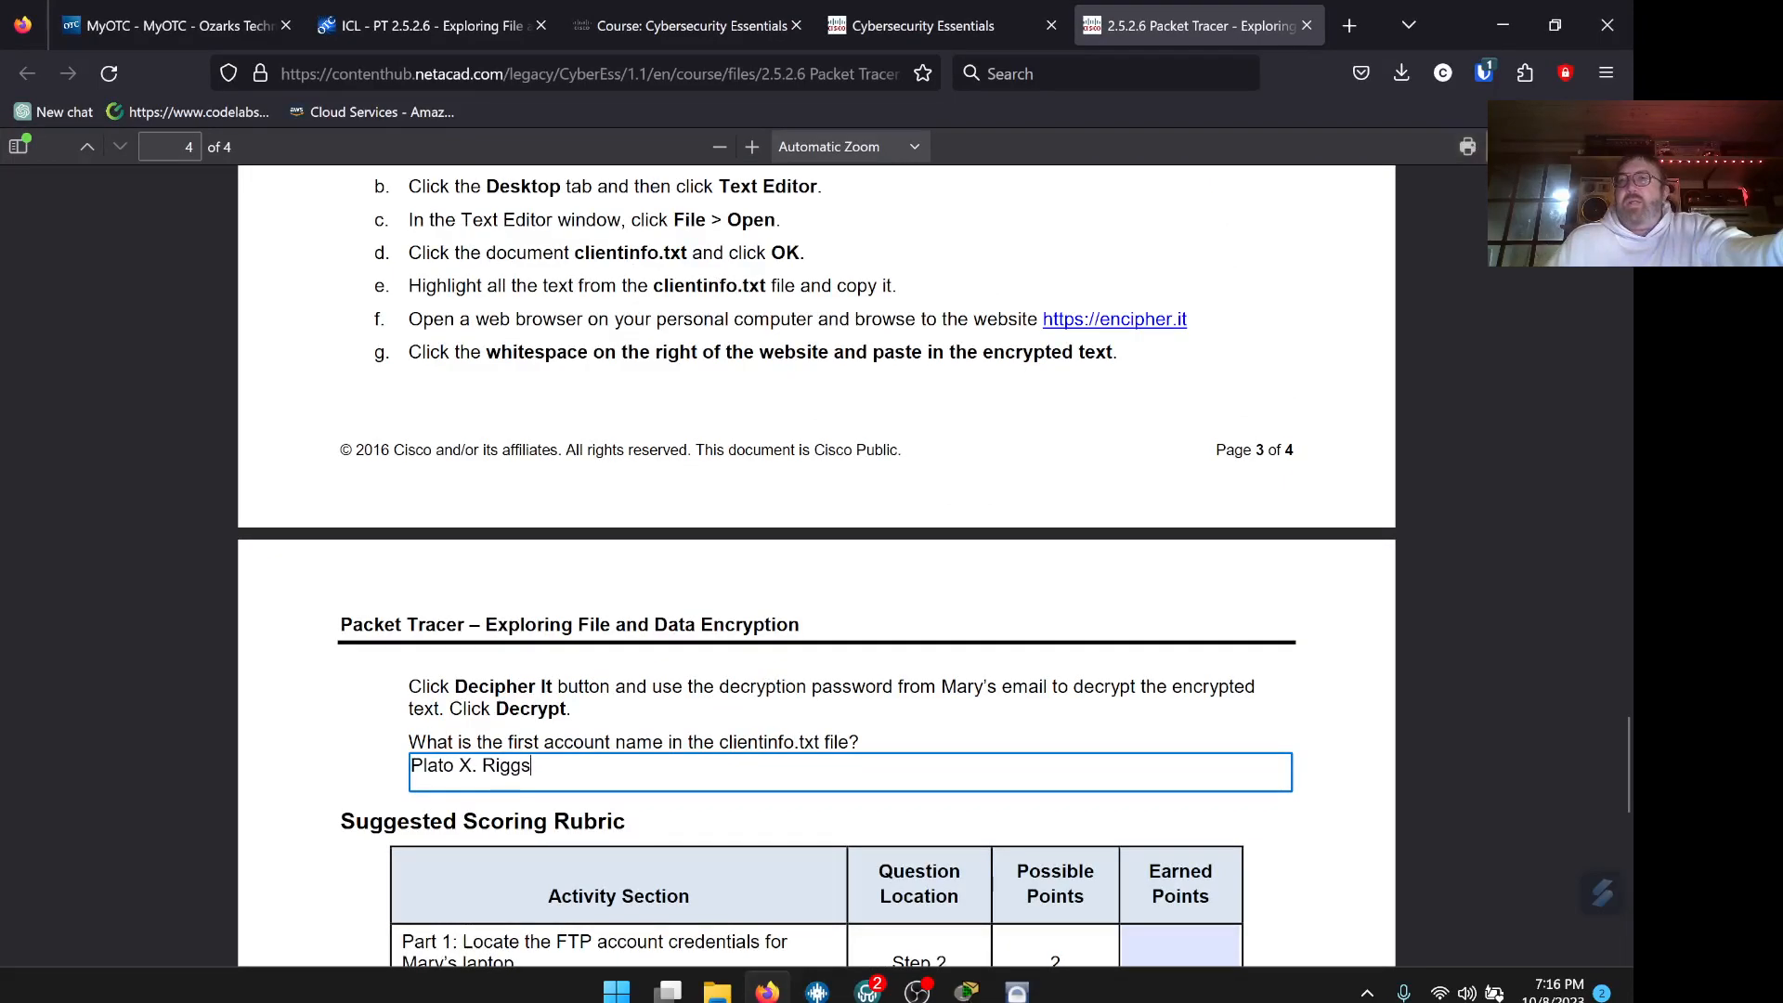
key("ctrl+s")
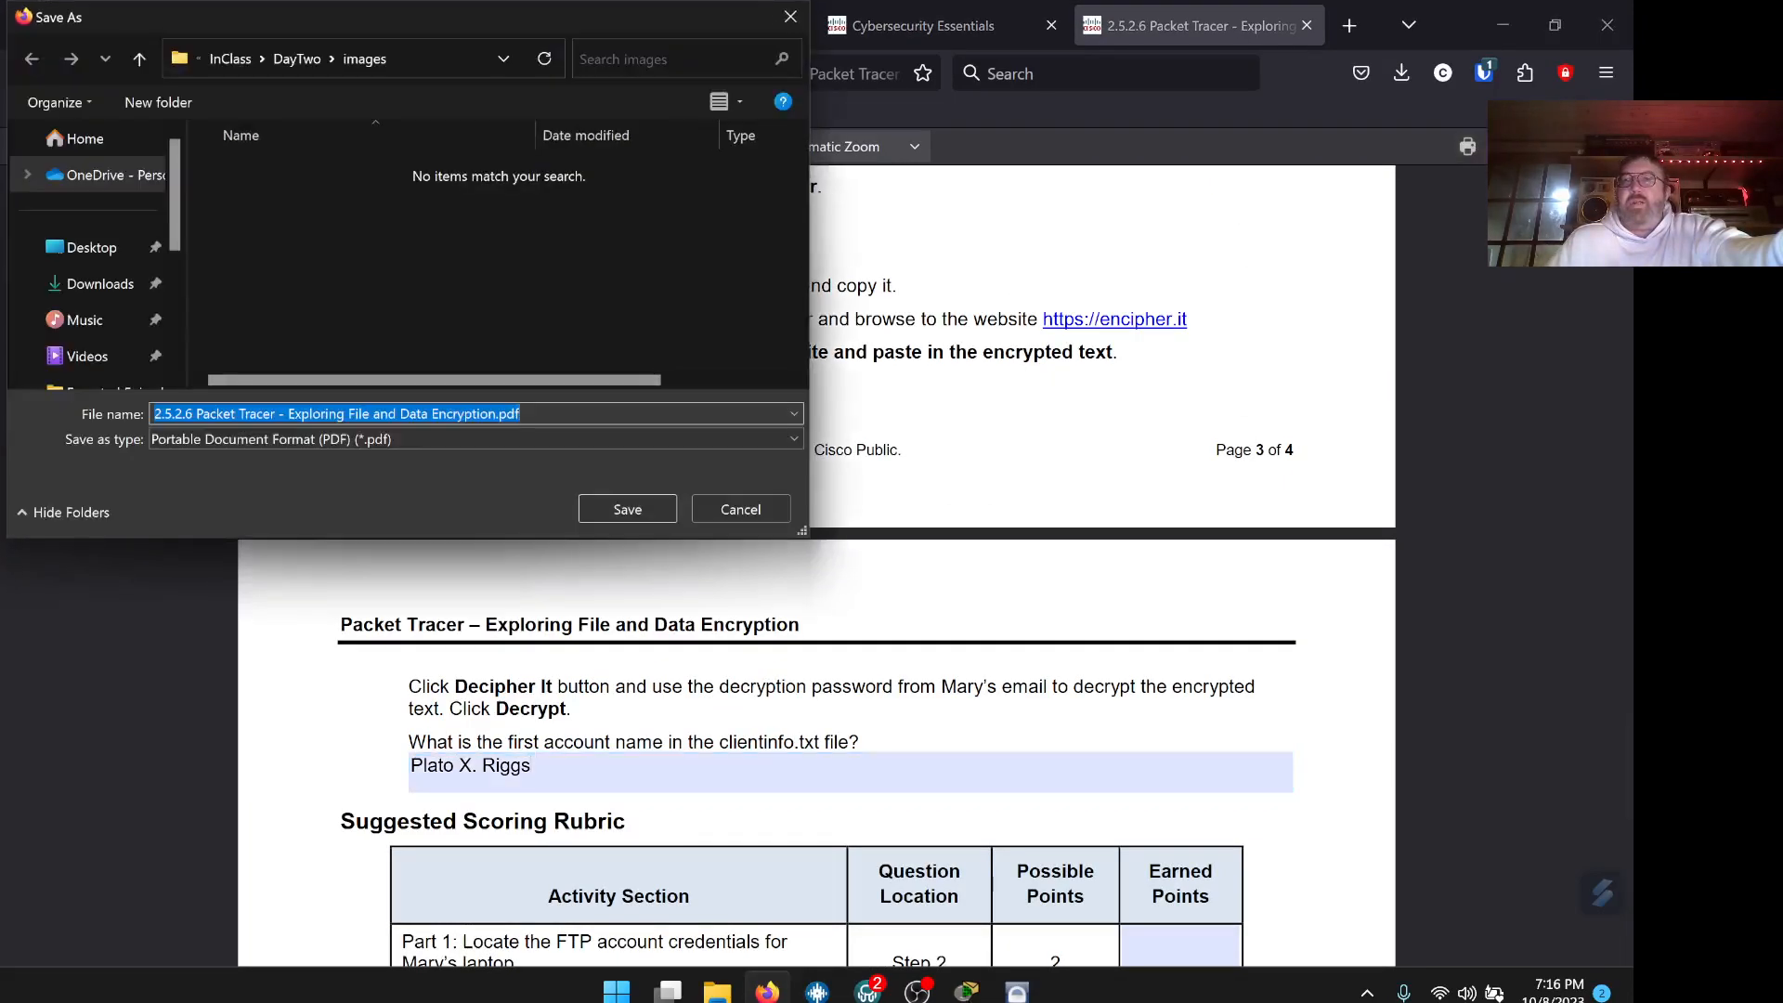
key("Right")
type("(Chris")
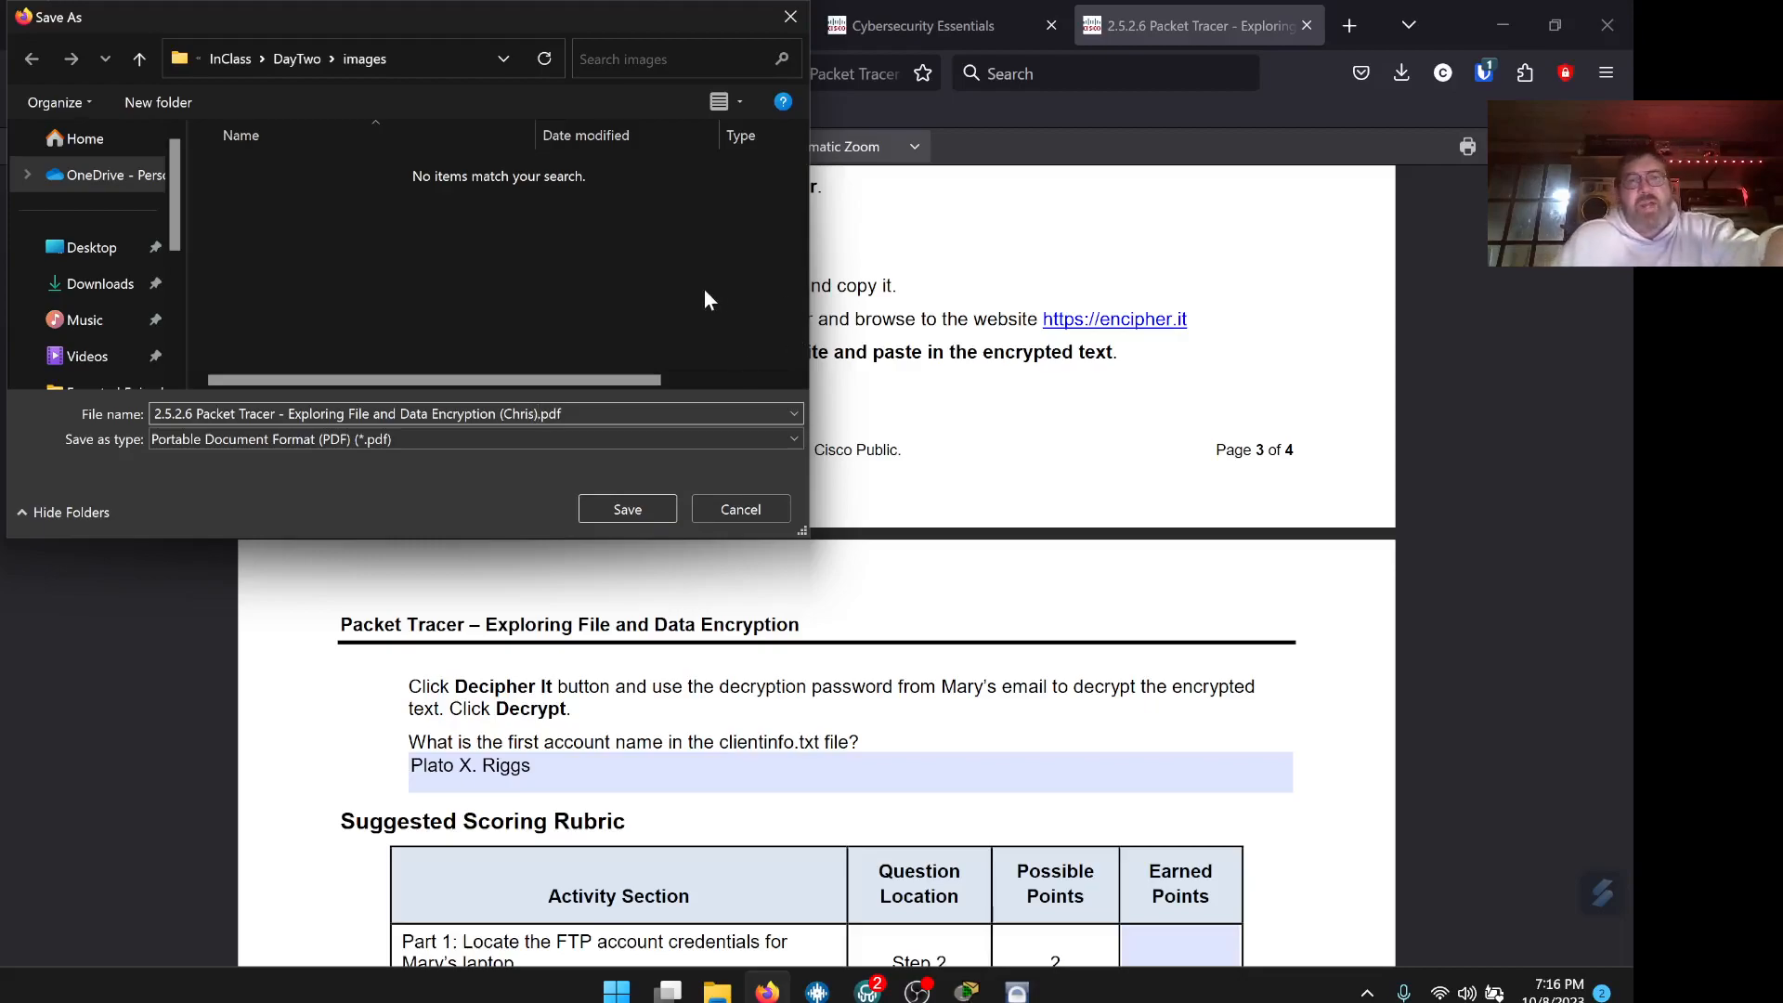
left_click_drag(397, 14, 448, 65)
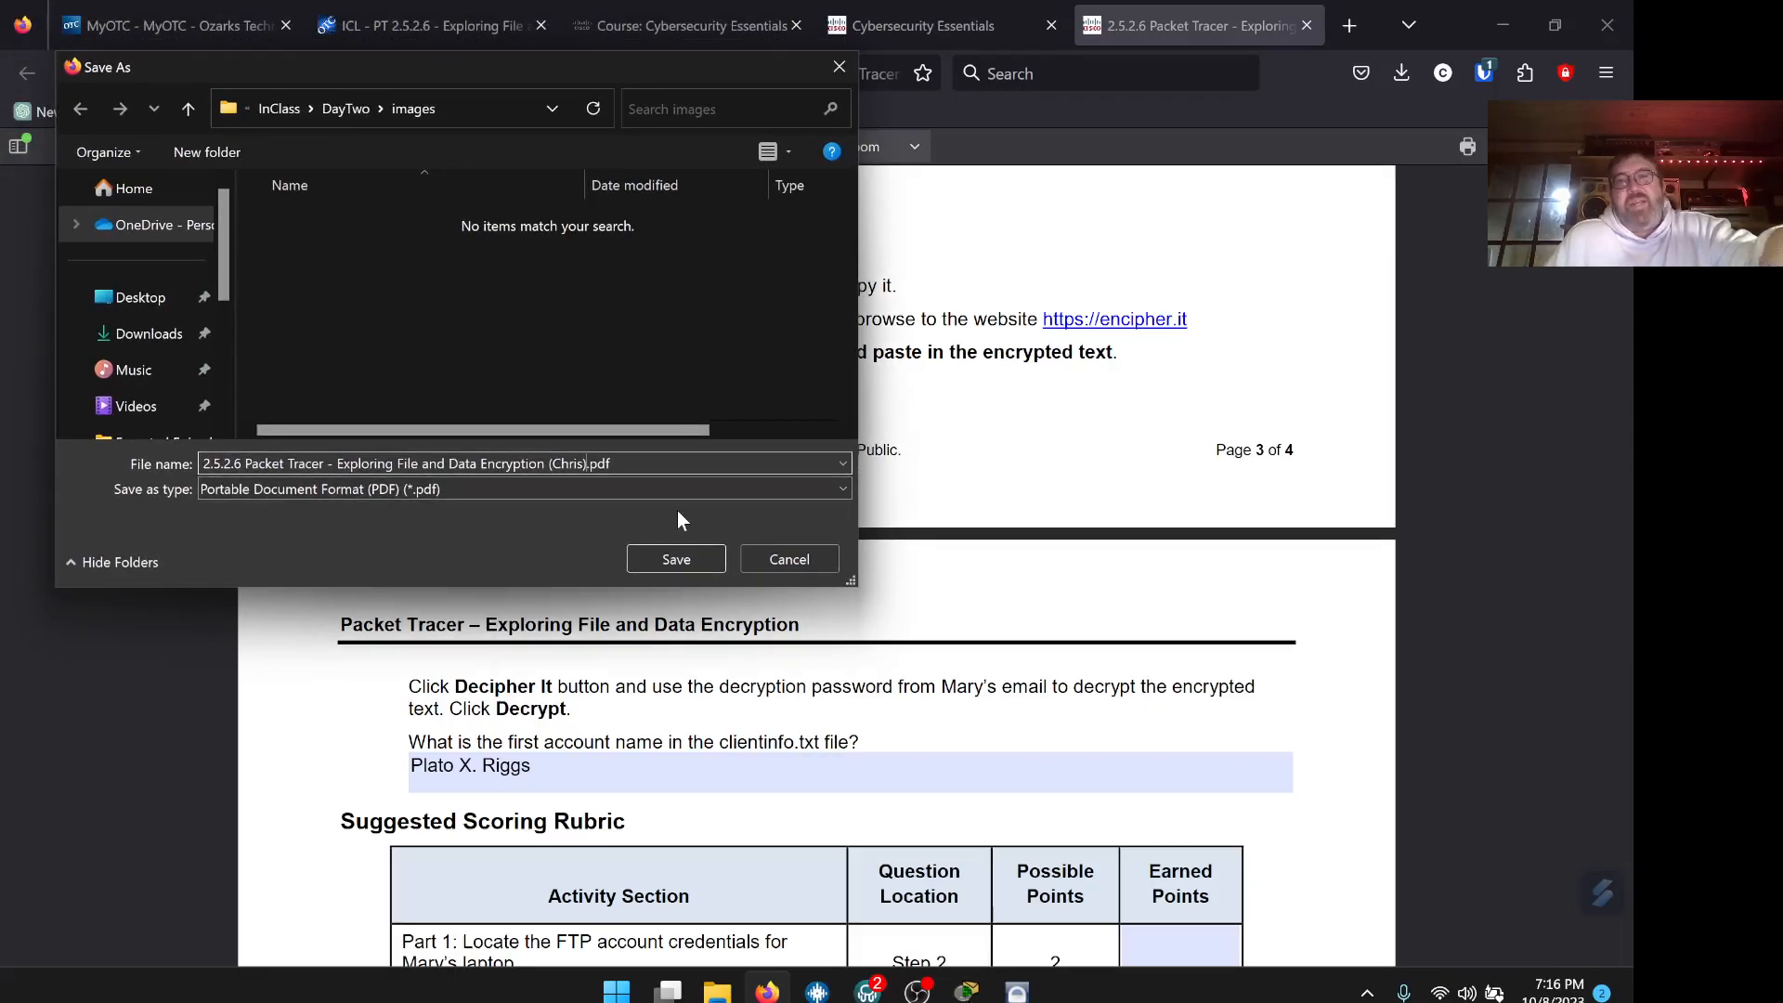
left_click_drag(560, 65, 610, 96)
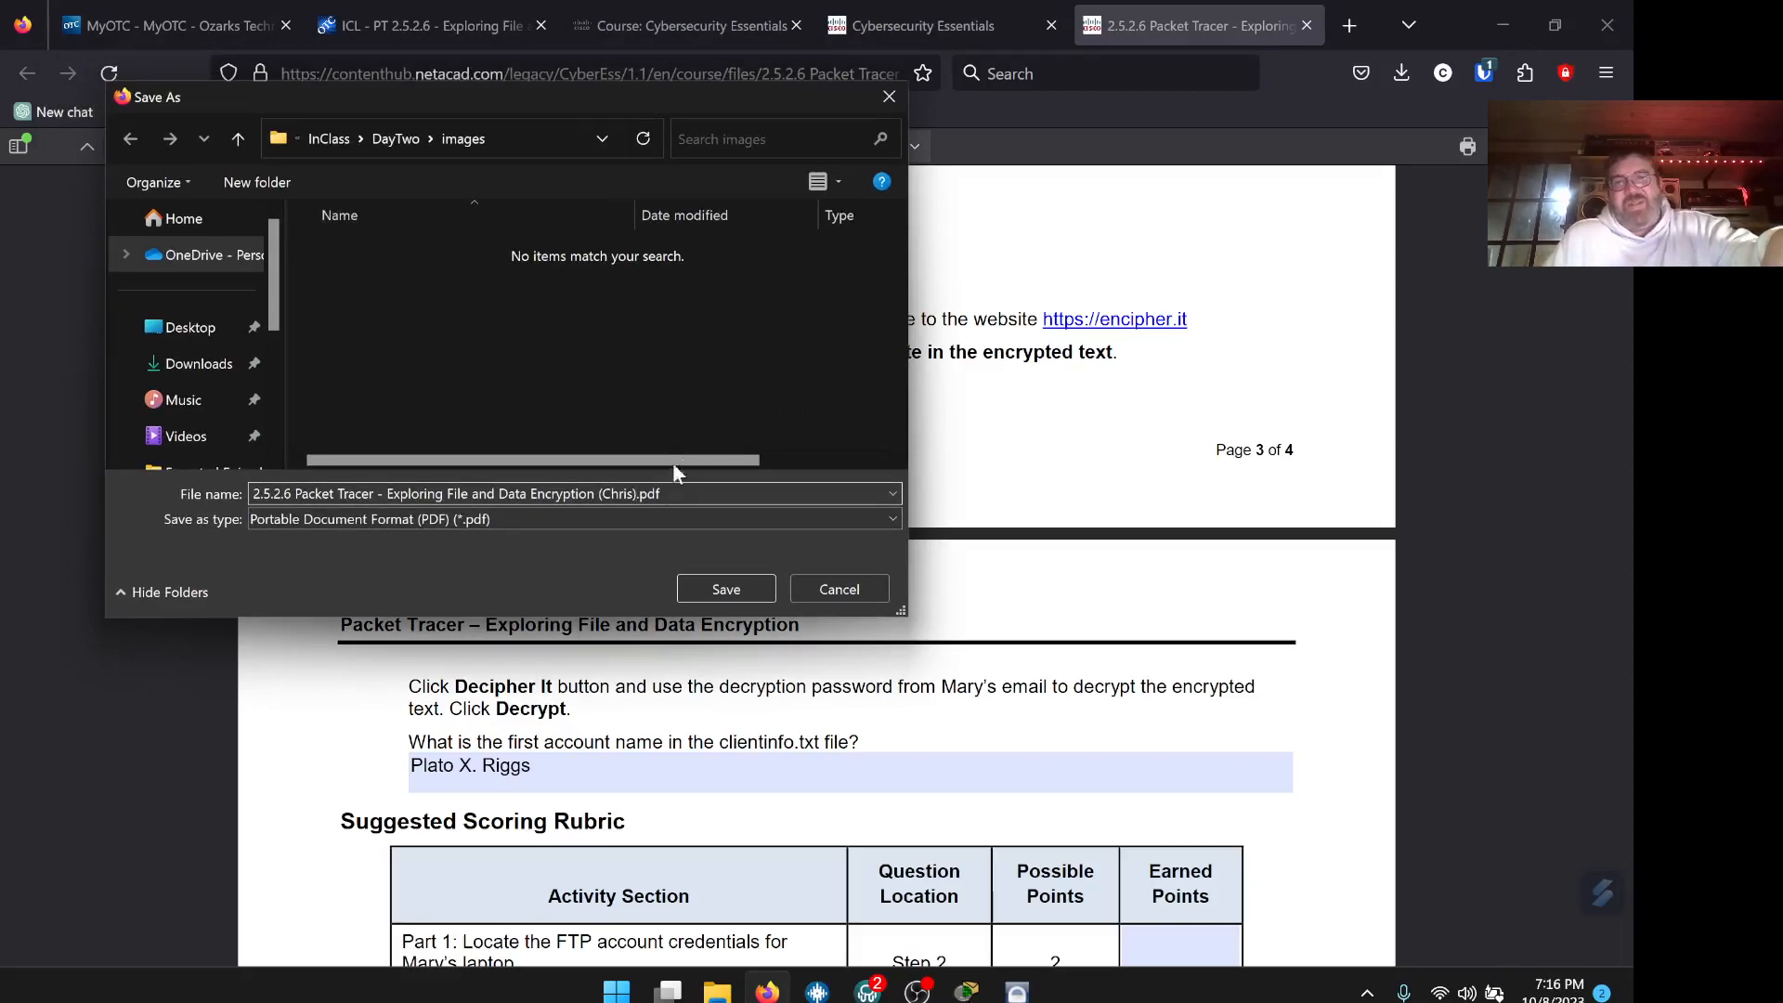
left_click(724, 592)
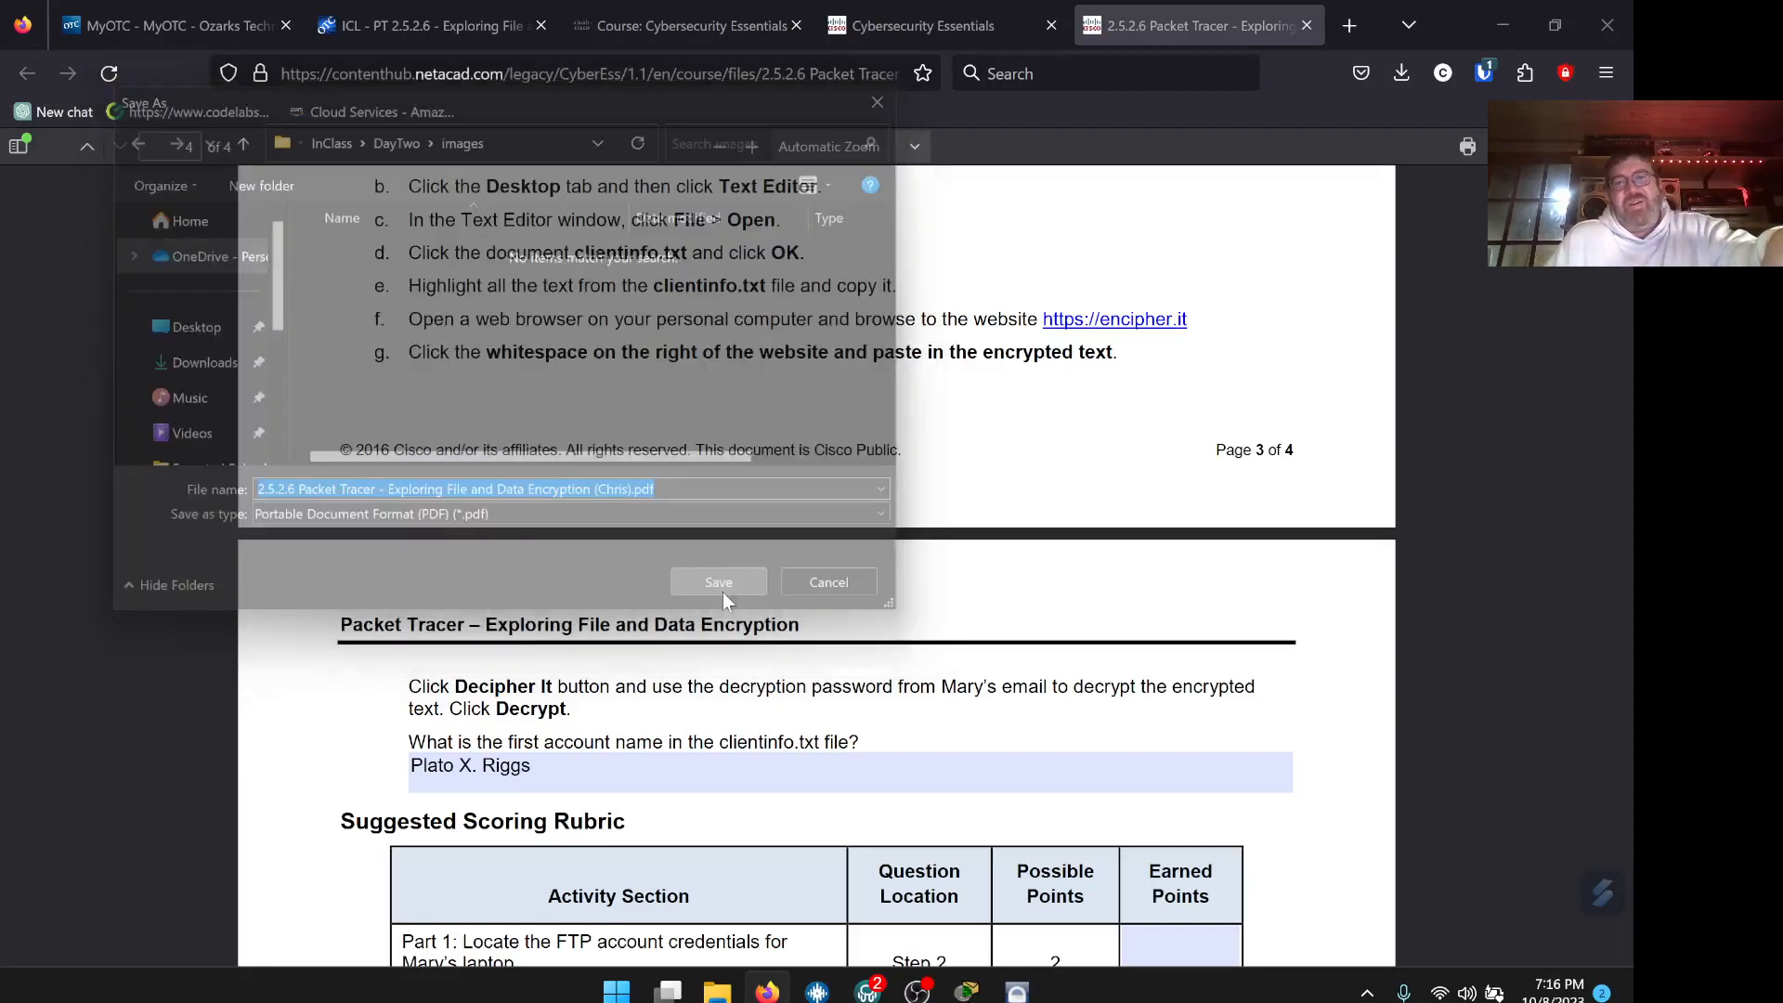
Return to the Cybersecurity Essentials course tab in Firefox
left_click(960, 36)
left_click(1159, 30)
left_click(978, 29)
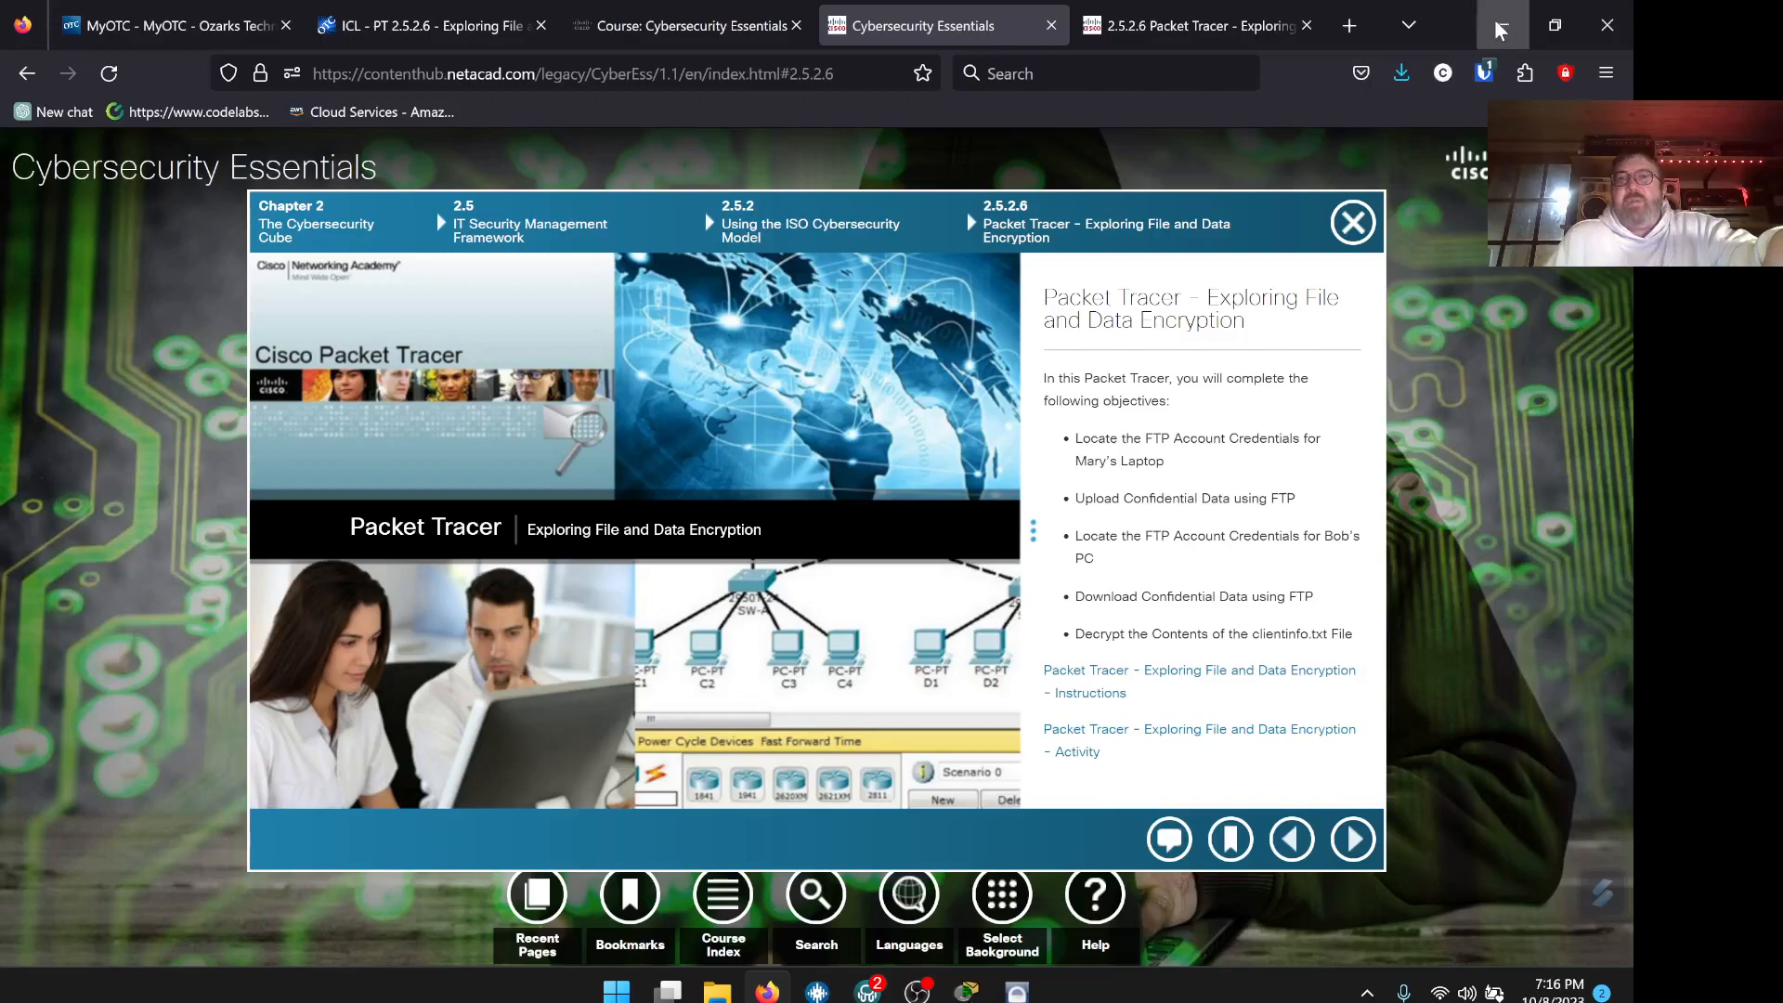
On the Canvas assignment, browse Downloads in the file chooser and select the renamed .pka
left_click(435, 27)
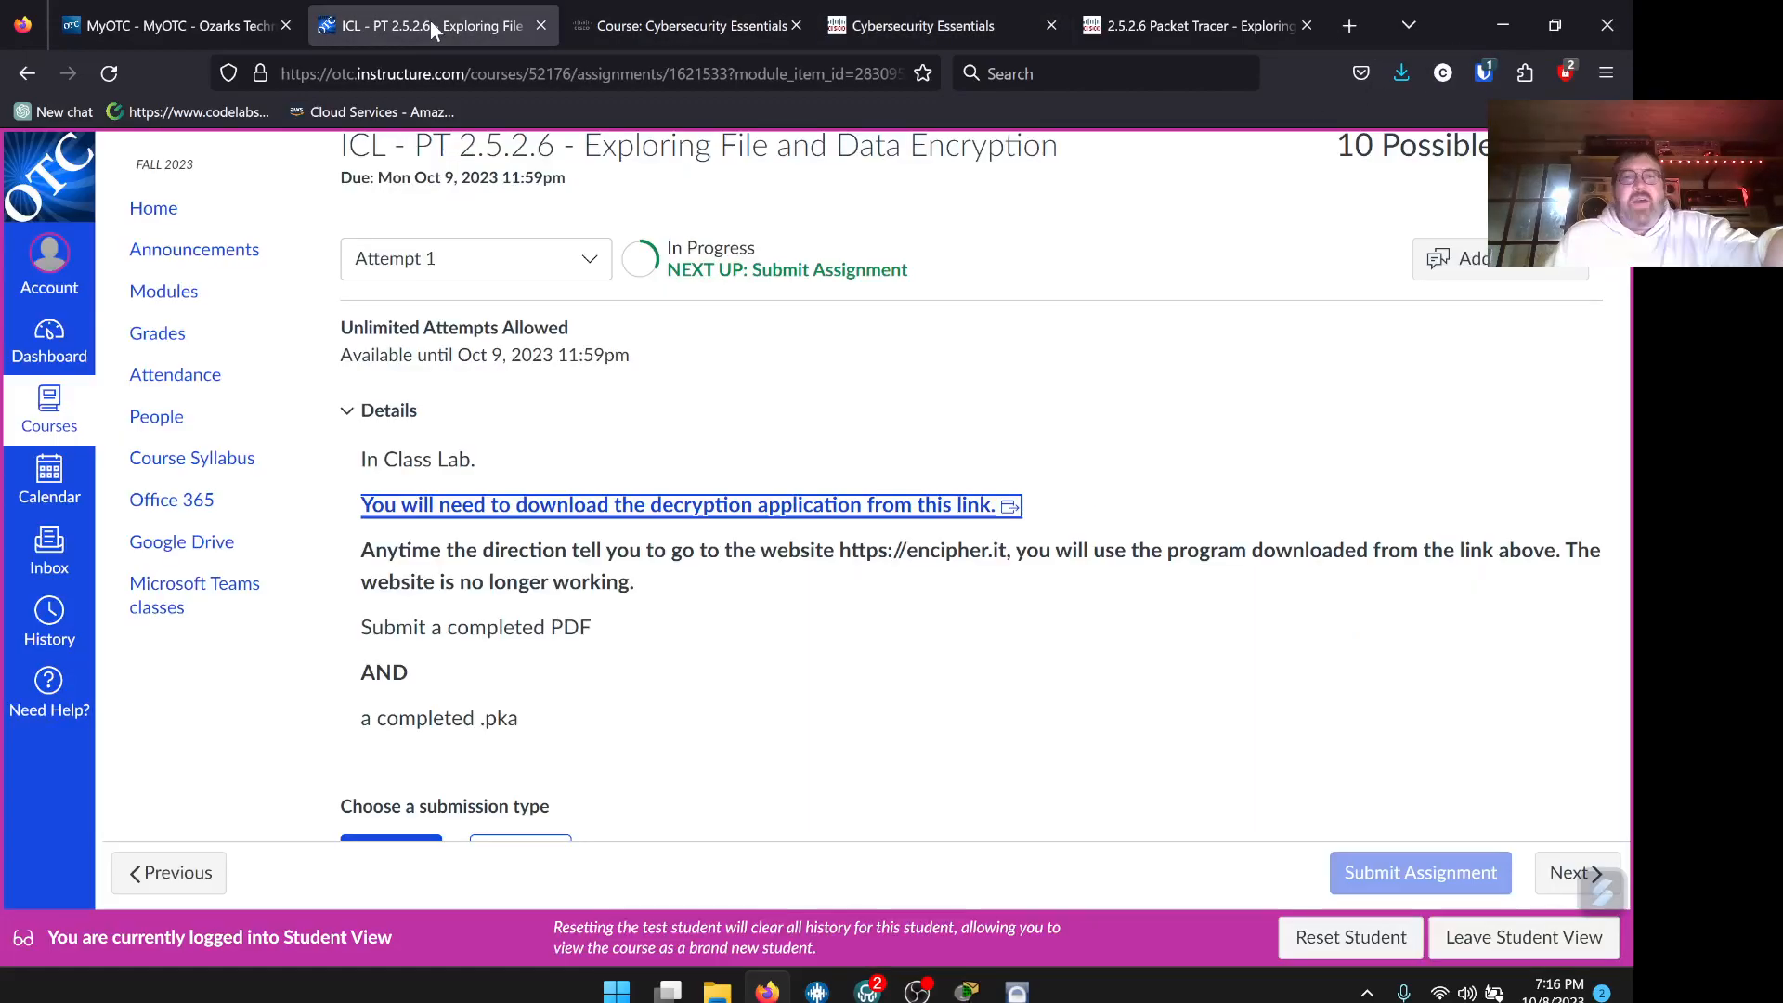
scroll(1262, 609, "down", 5)
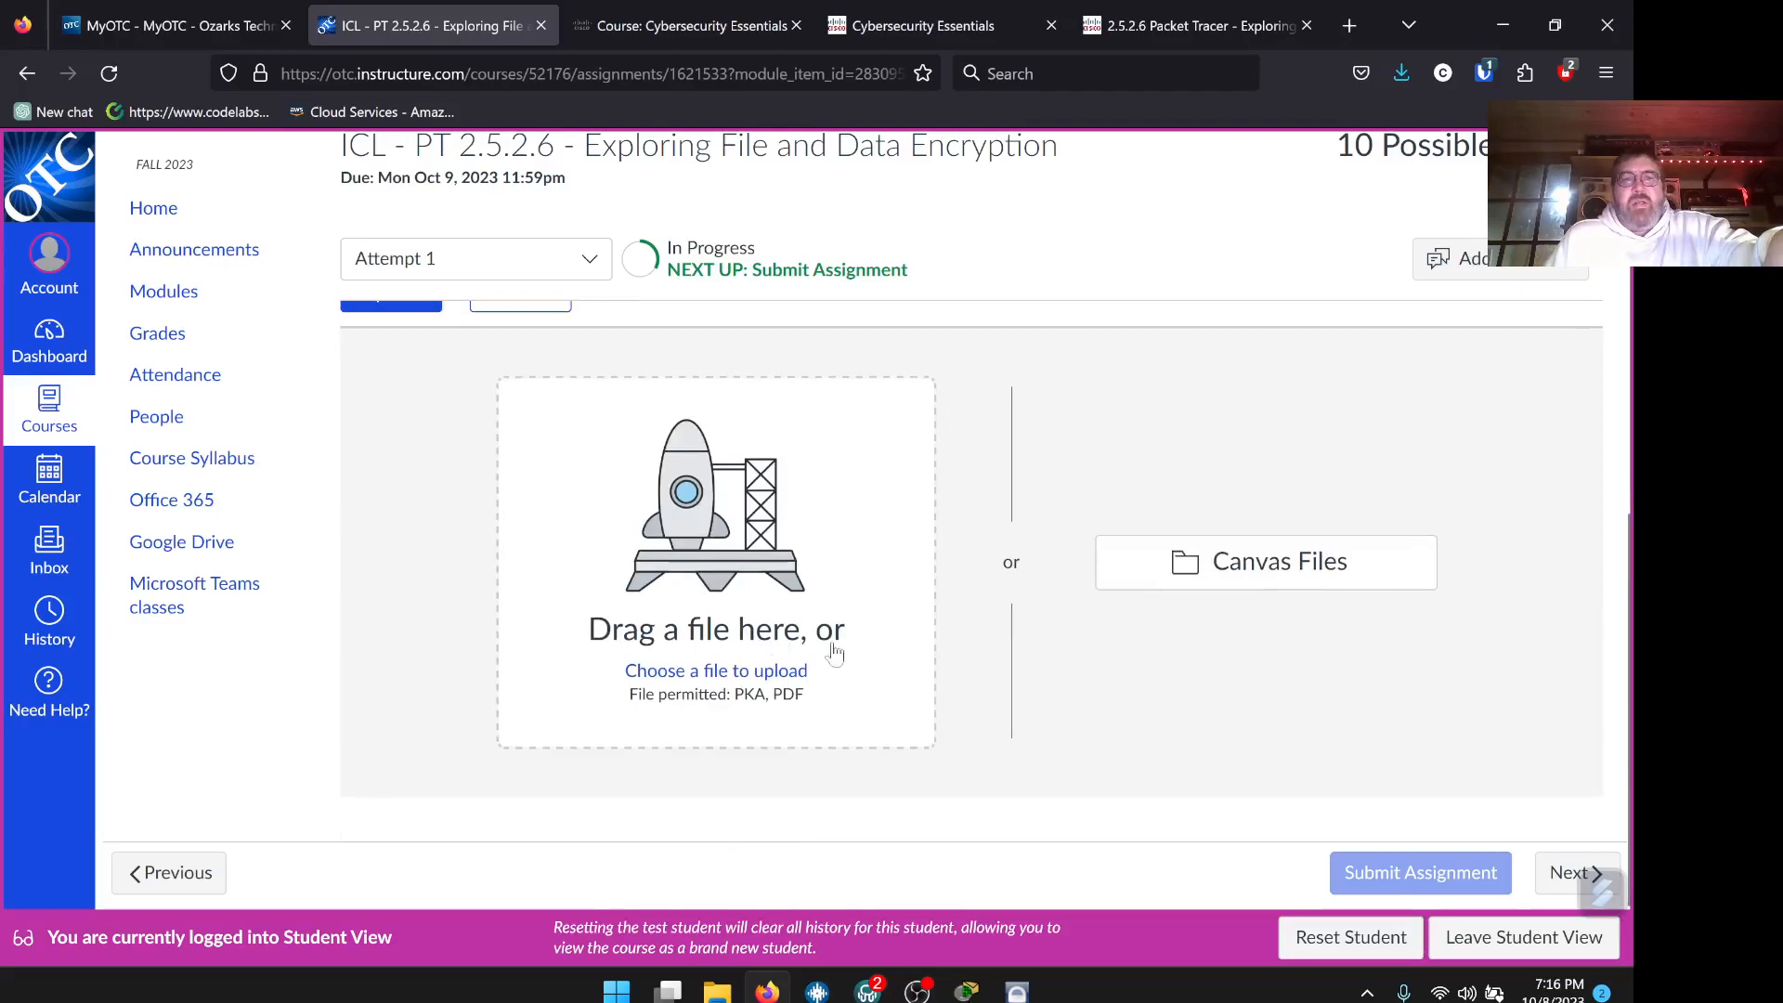
left_click(742, 676)
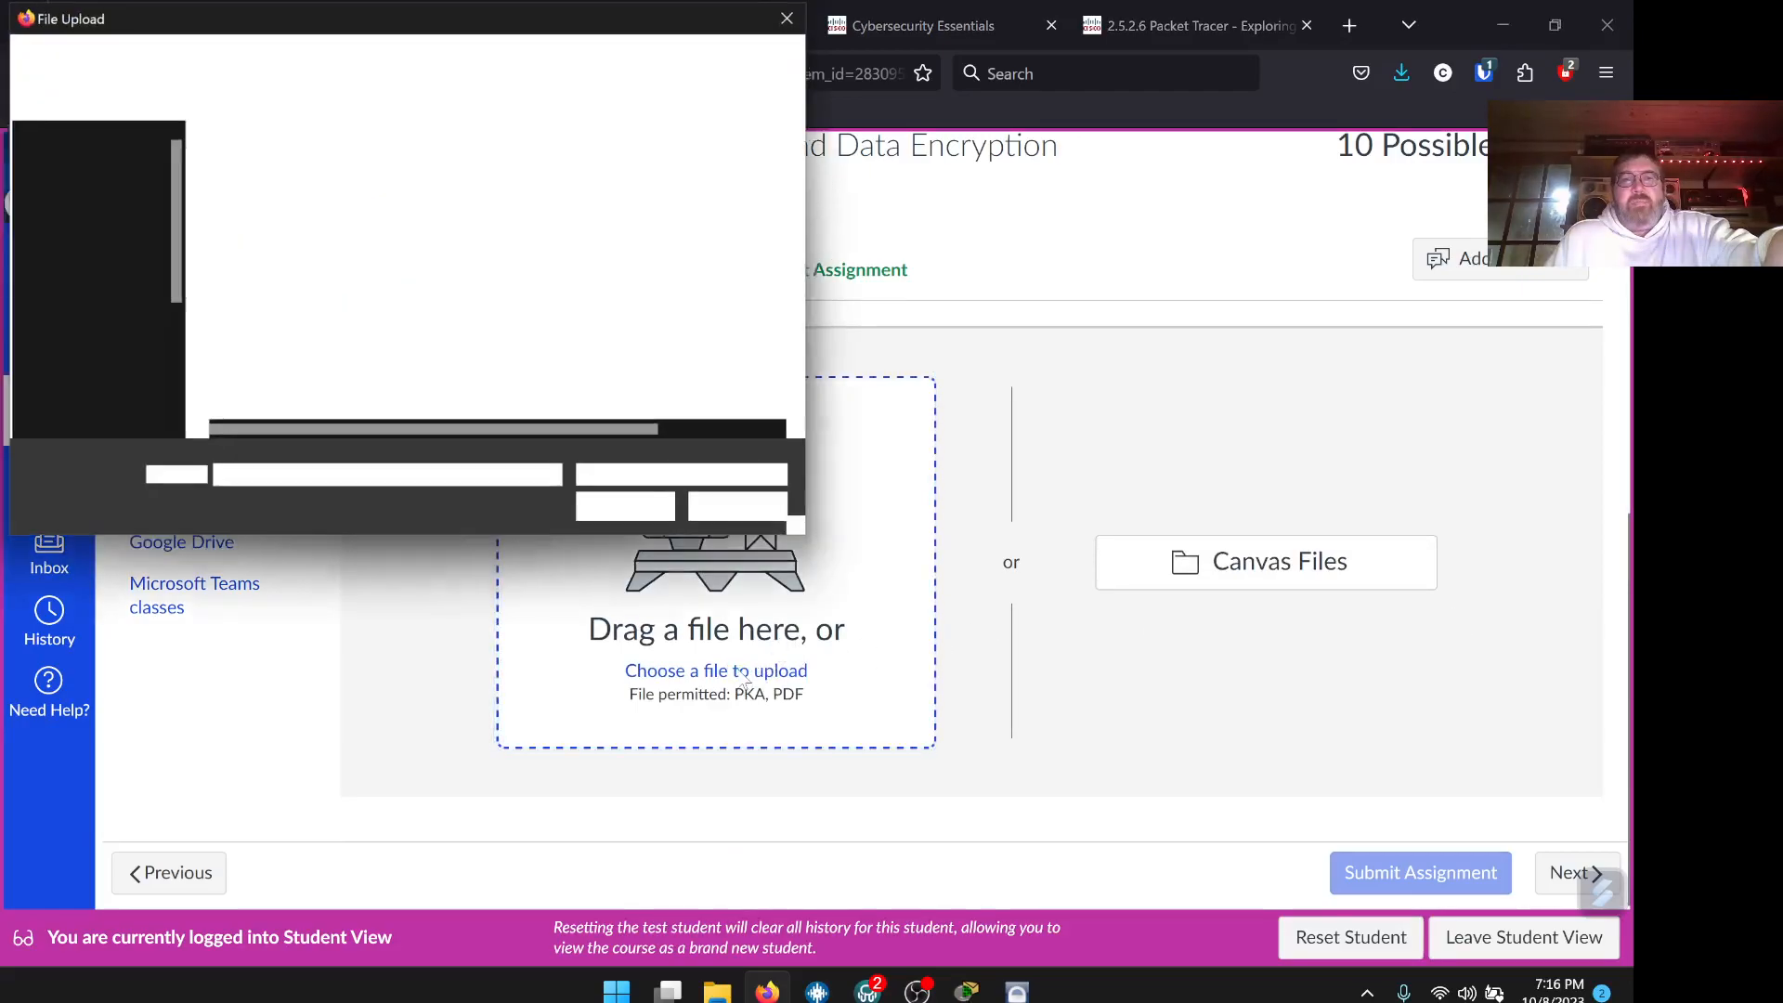
left_click(95, 284)
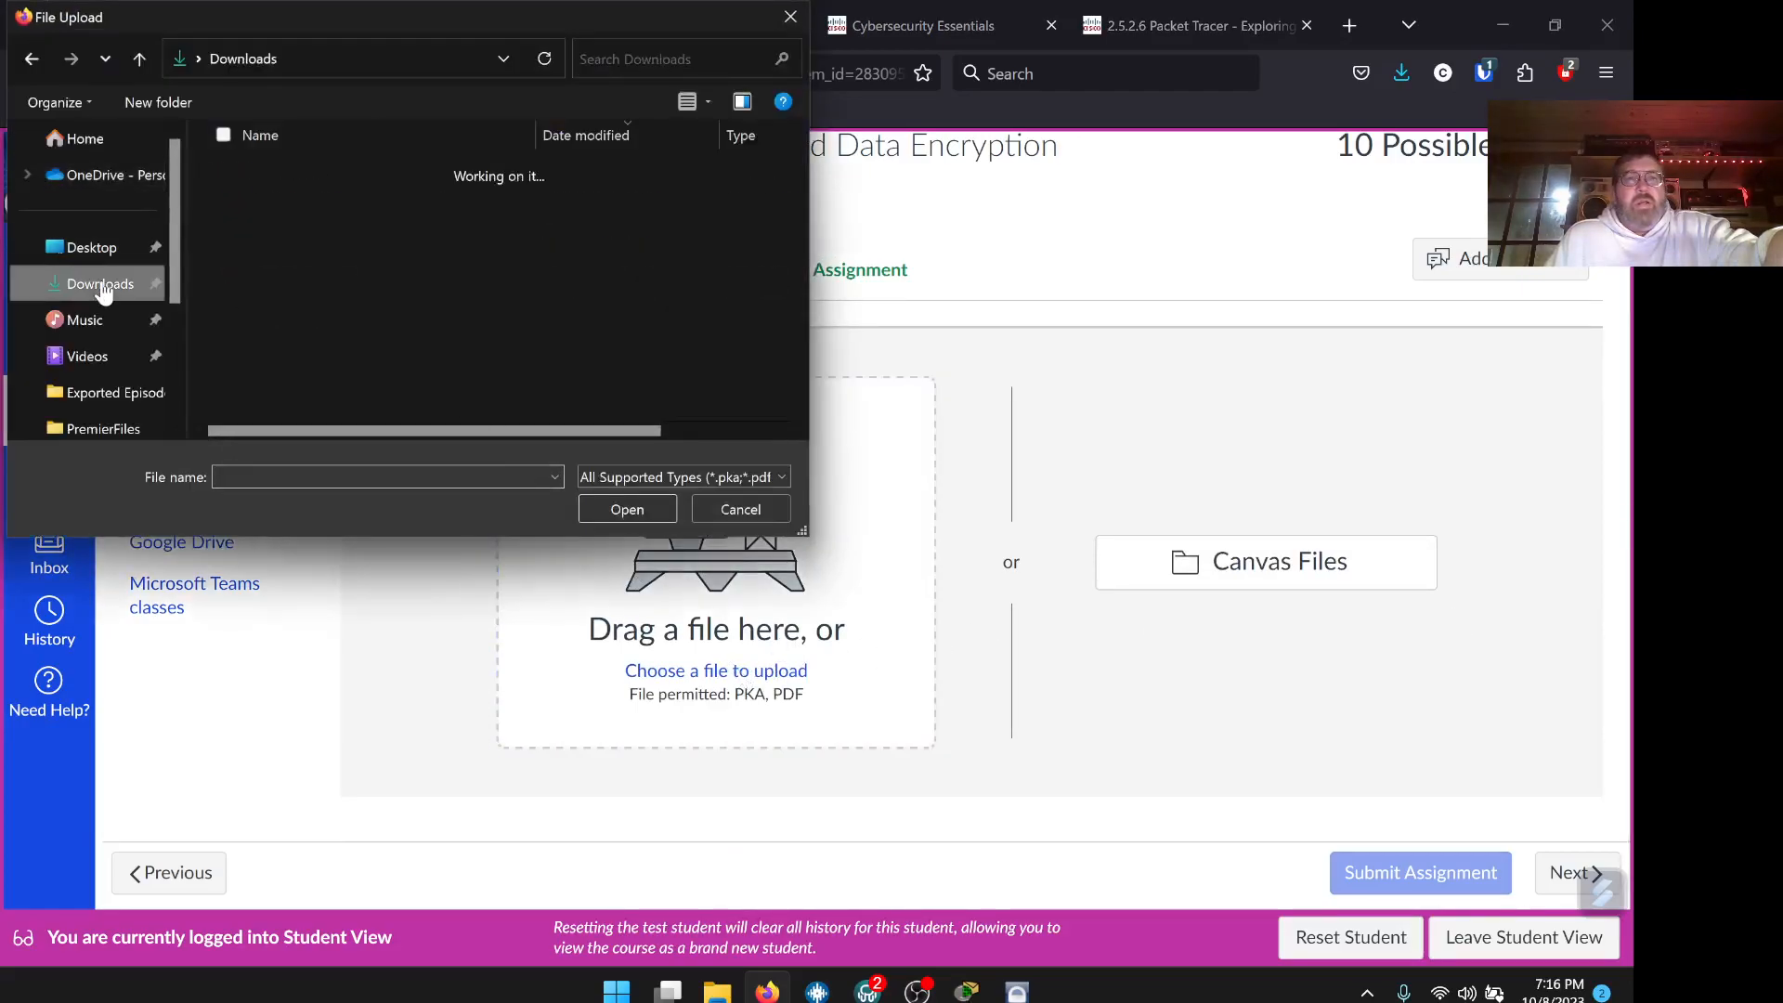
left_click_drag(536, 137, 763, 139)
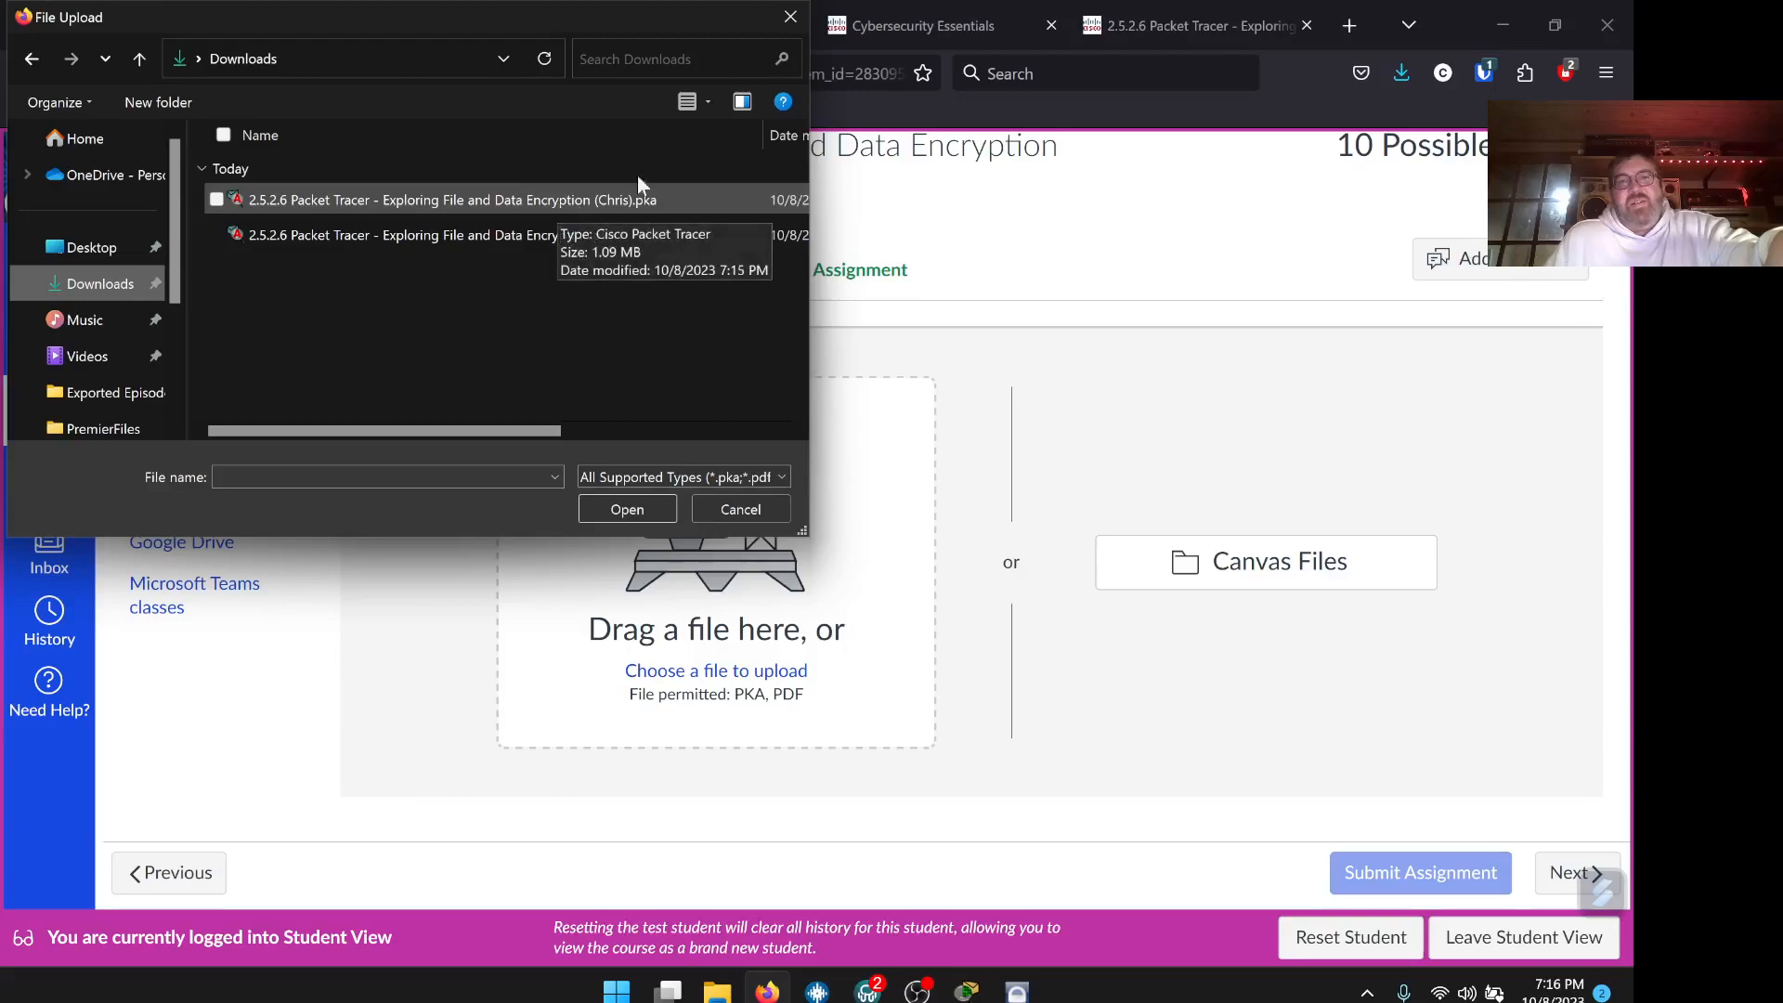
left_click(556, 199)
Close the file chooser without uploading and review the assignment page
left_click_drag(619, 369, 624, 264)
left_click(792, 24)
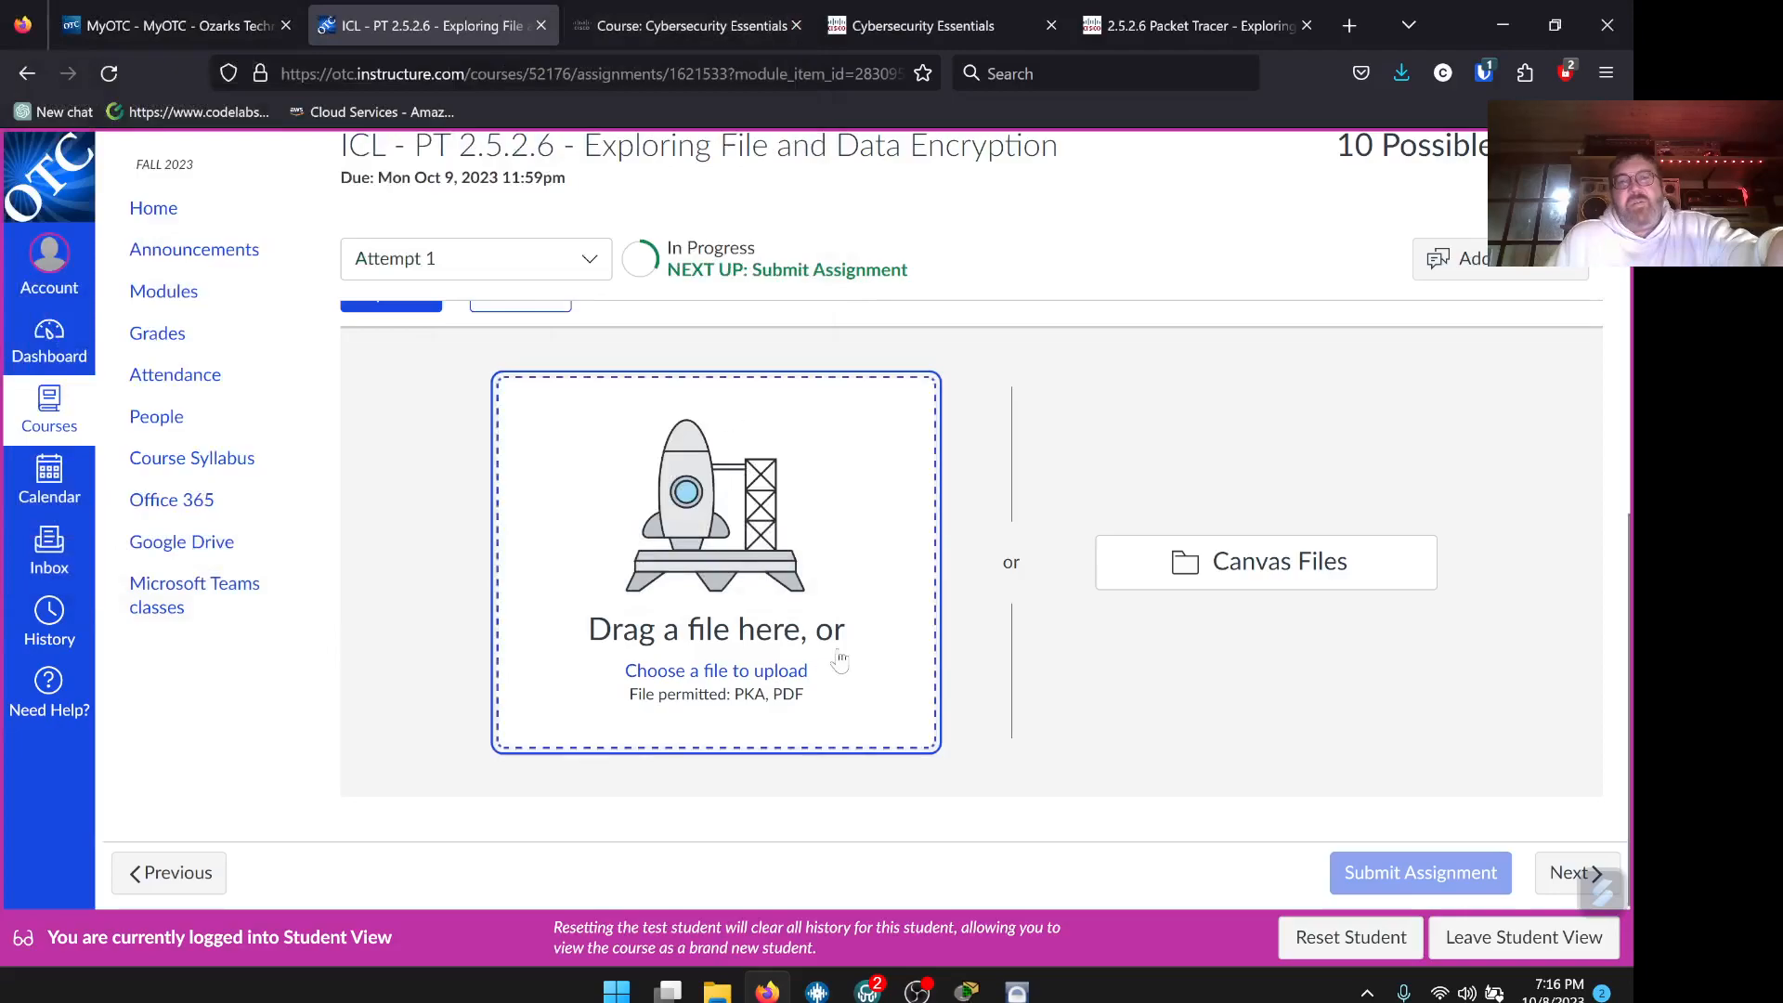
scroll(917, 532, "up", 3)
scroll(917, 532, "down", 3)
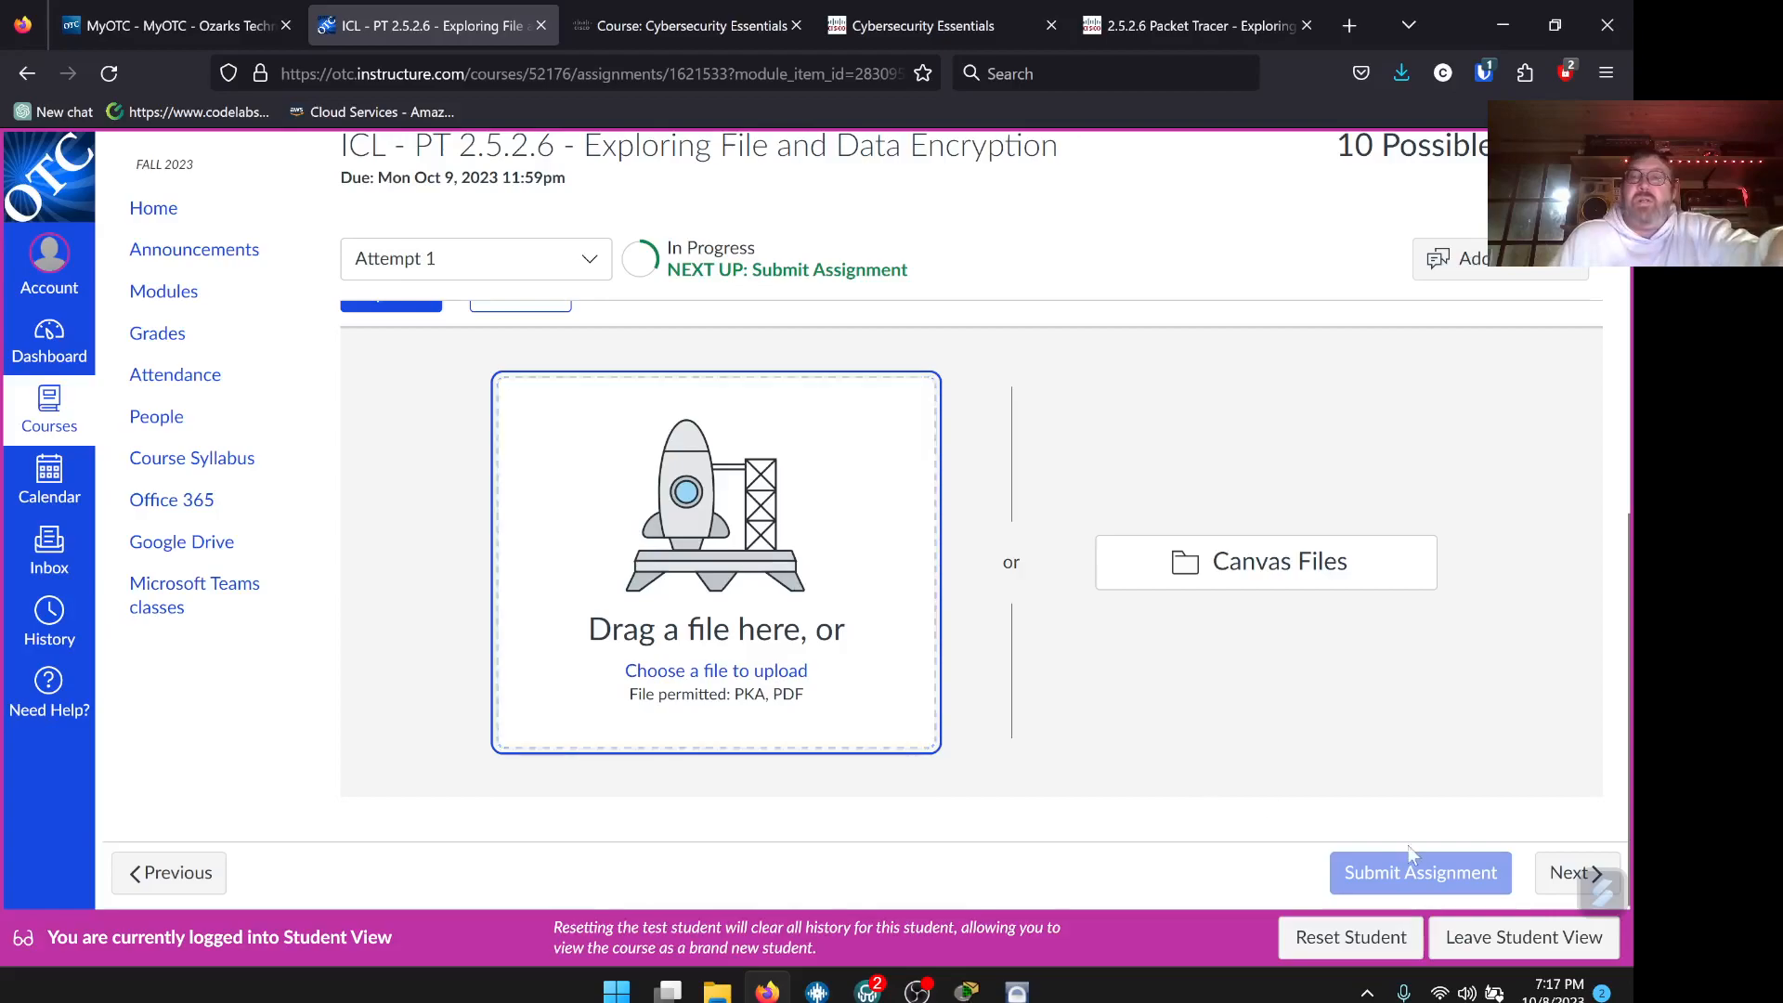
scroll(1108, 258, "up", 10)
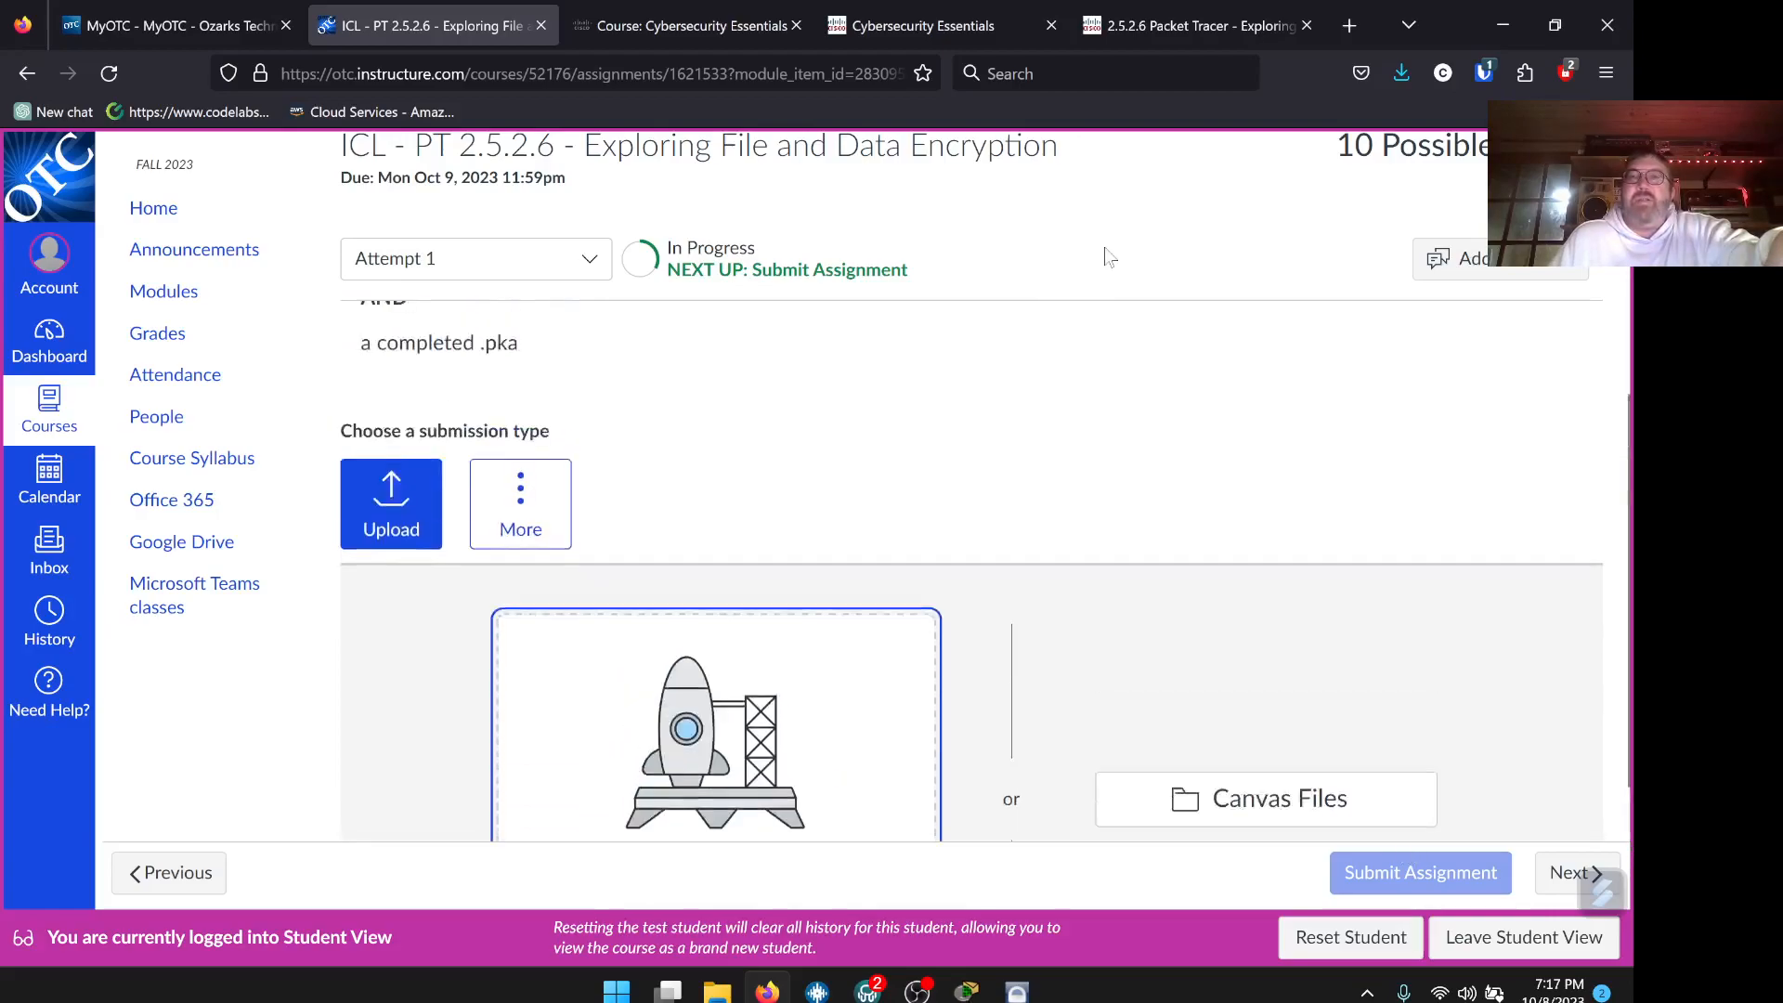